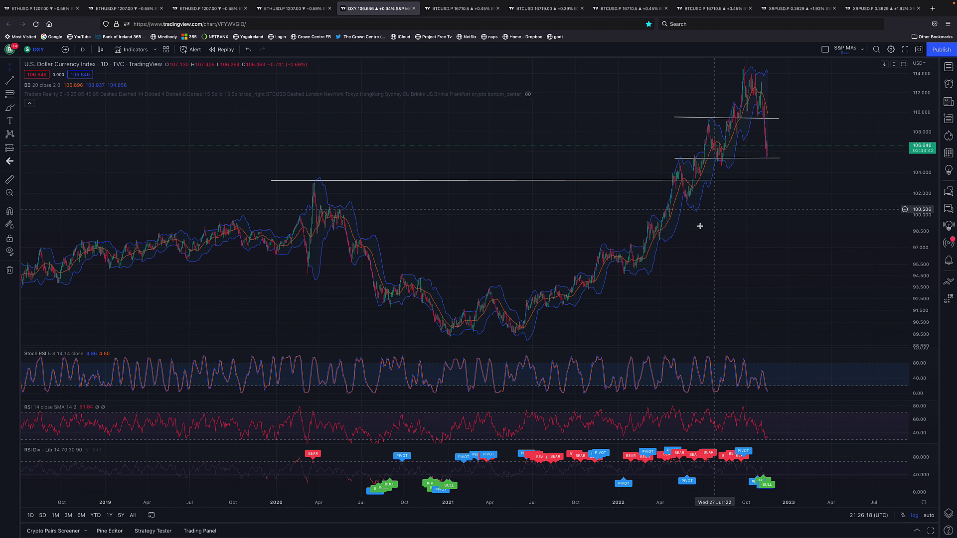
Examine the 2022 price action around the two short horizontal levels on the U.S. Dollar Currency Index daily chart
drag(734, 253, 676, 275)
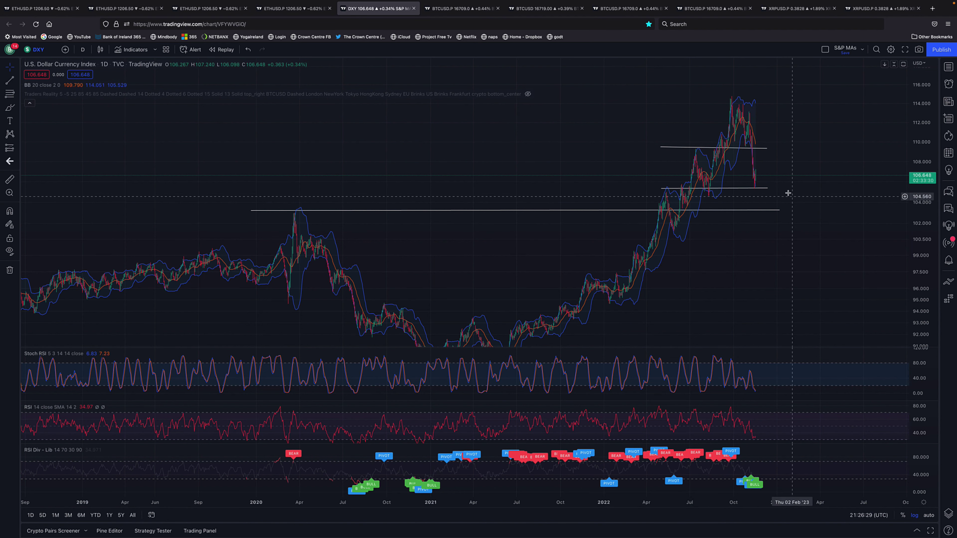
scroll(622, 261, up, 4)
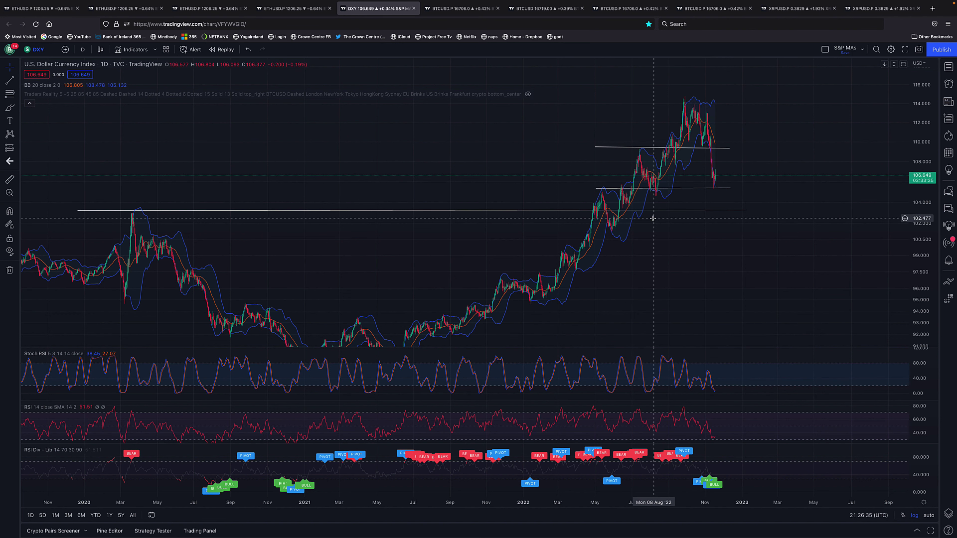
scroll(651, 214, down, 2)
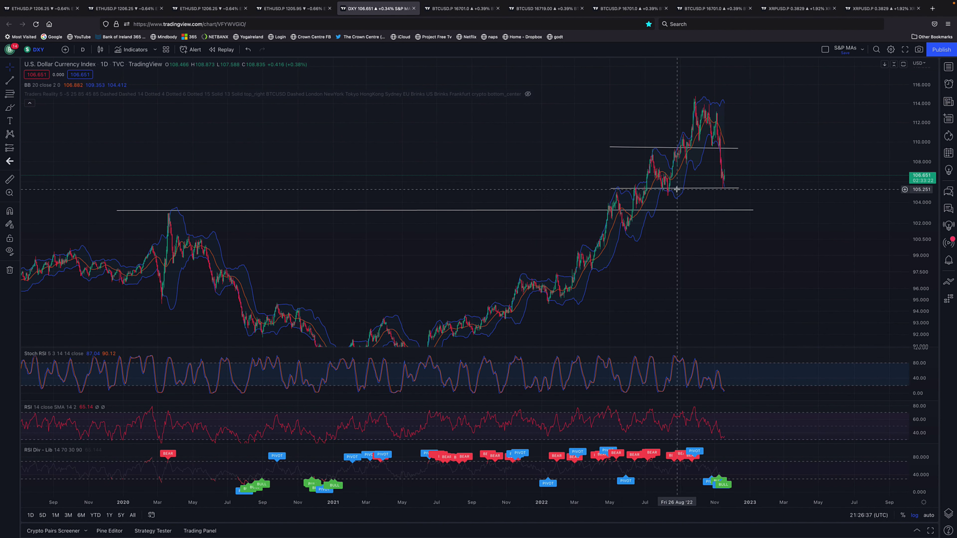
scroll(679, 191, up, 5)
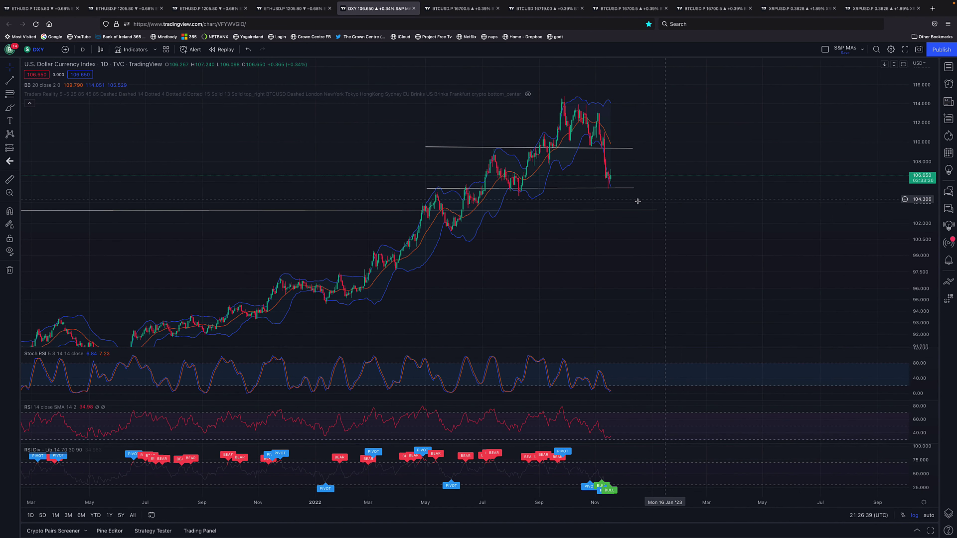
scroll(513, 222, up, 3)
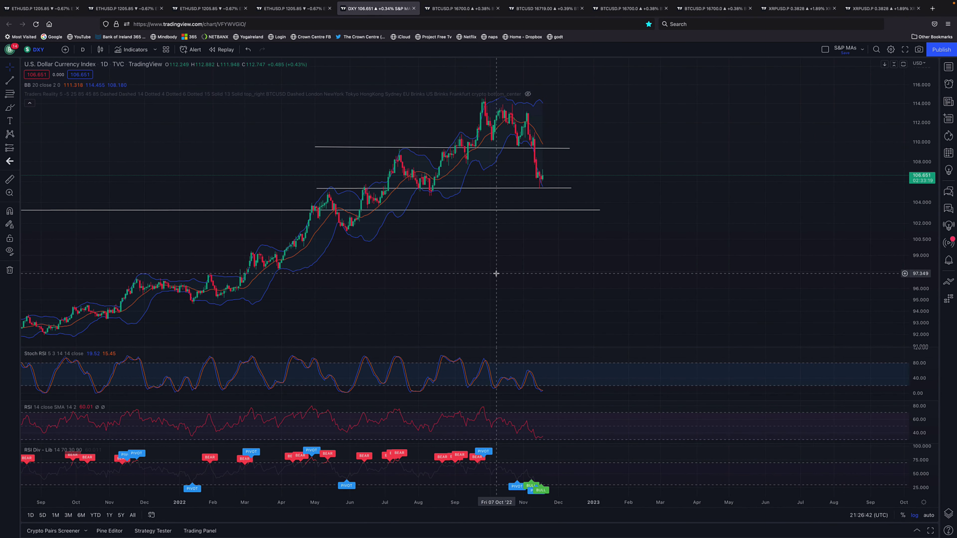
drag(562, 290, 797, 304)
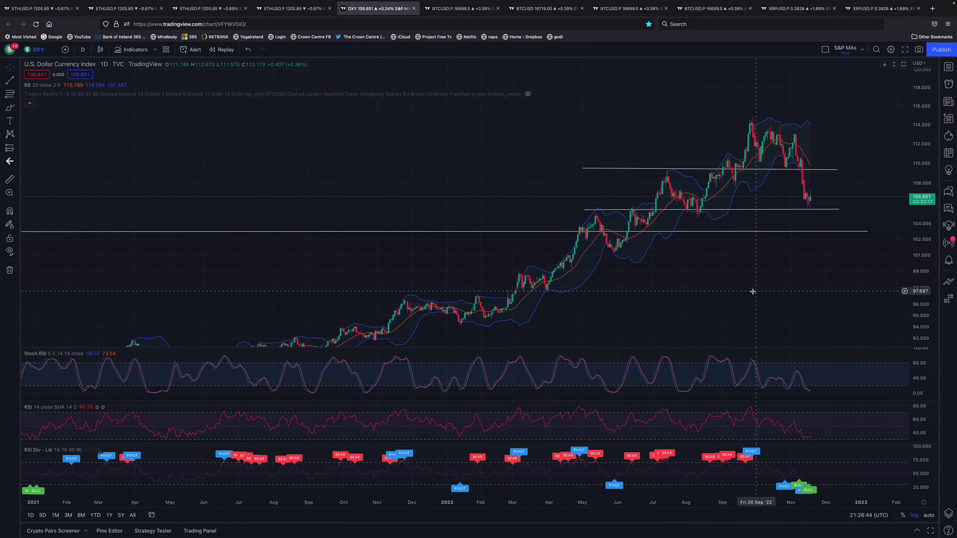
scroll(750, 290, up, 2)
scroll(747, 294, up, 1)
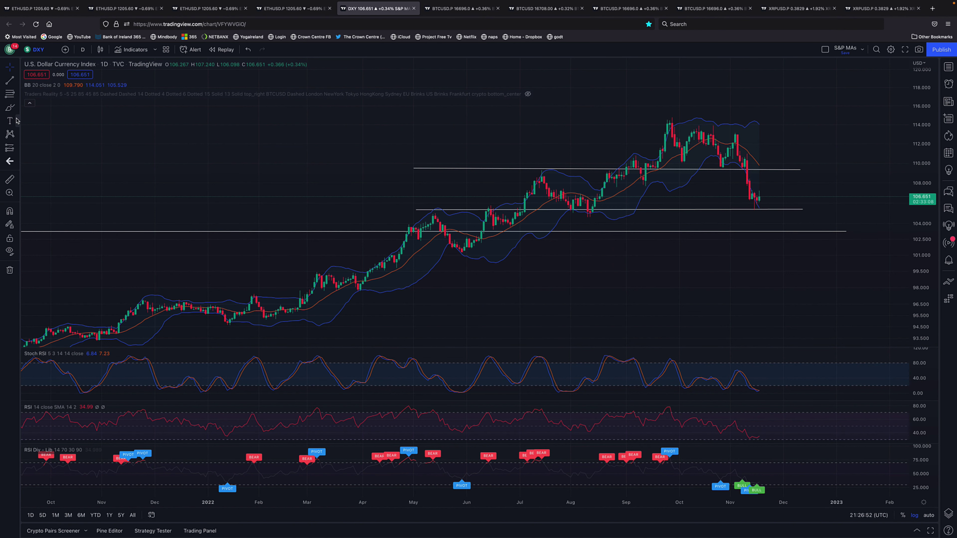
Draw a rectangle zone around the lower short level, from about 105.7 down to 104.8, spanning early May to 22 December 2022
click(18, 109)
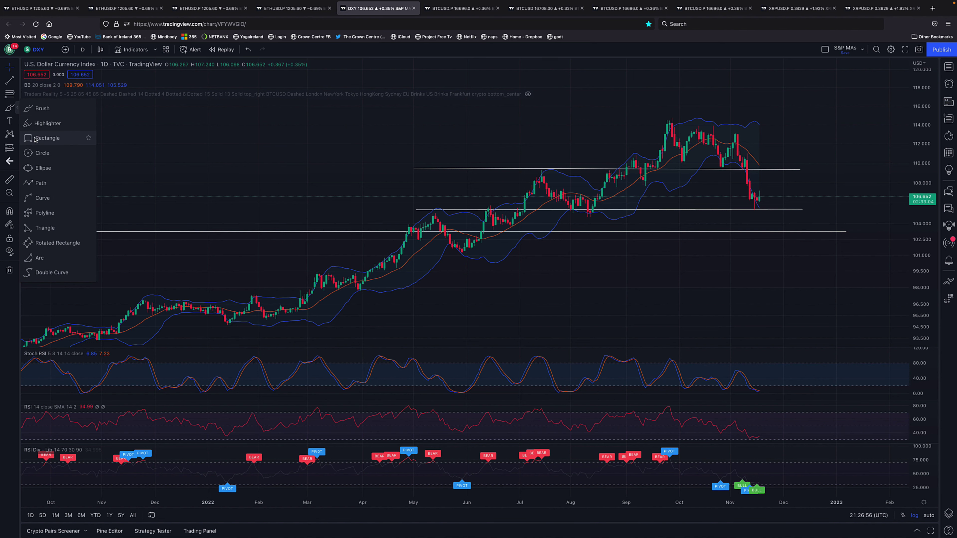
click(45, 138)
click(415, 206)
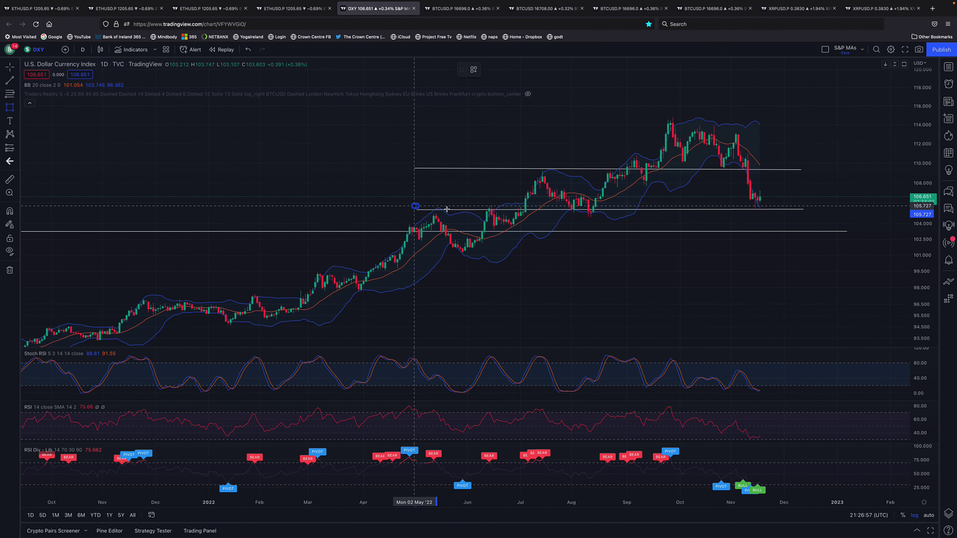
click(765, 221)
drag(871, 246, 820, 217)
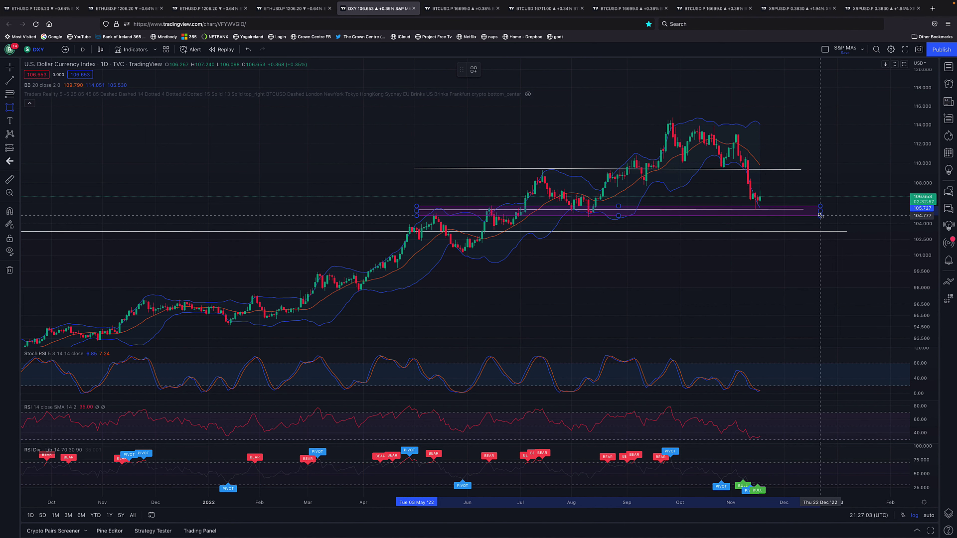
click(463, 179)
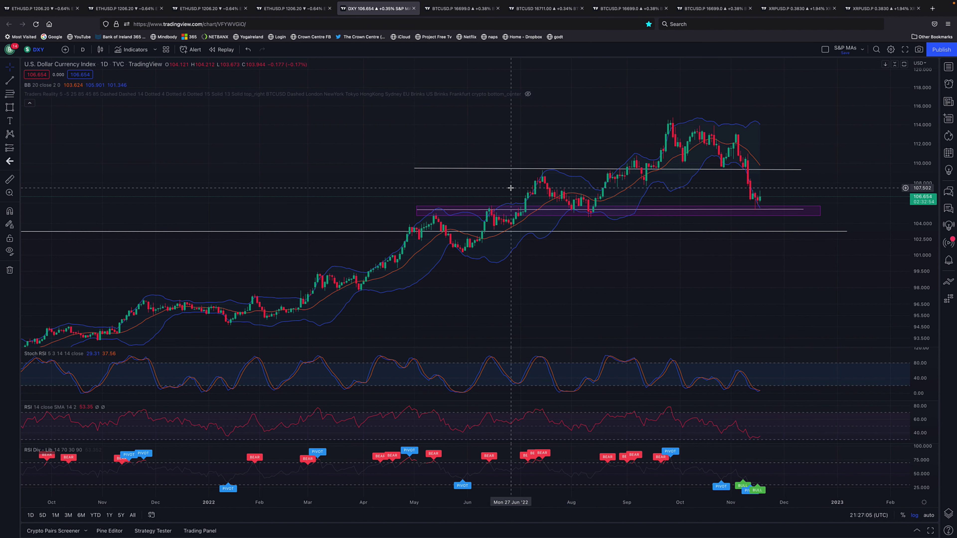
Level out the upper short horizontal line and raise it to about 110
scroll(631, 259, right, 3)
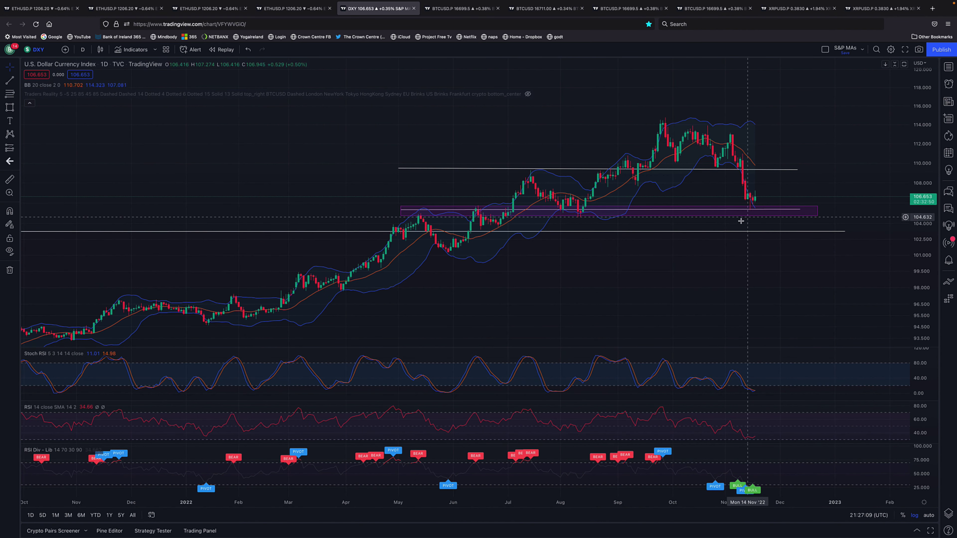
scroll(602, 272, down, 3)
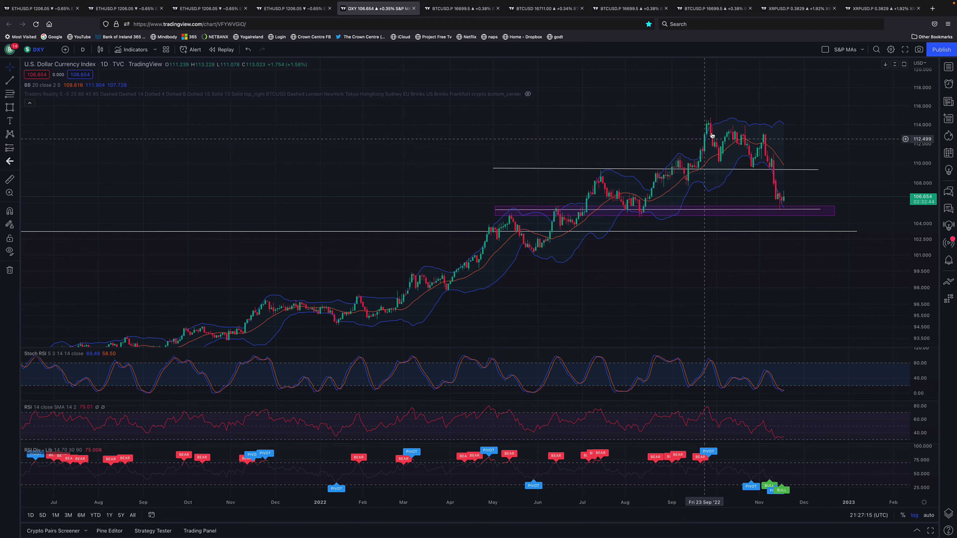
drag(719, 173, 722, 167)
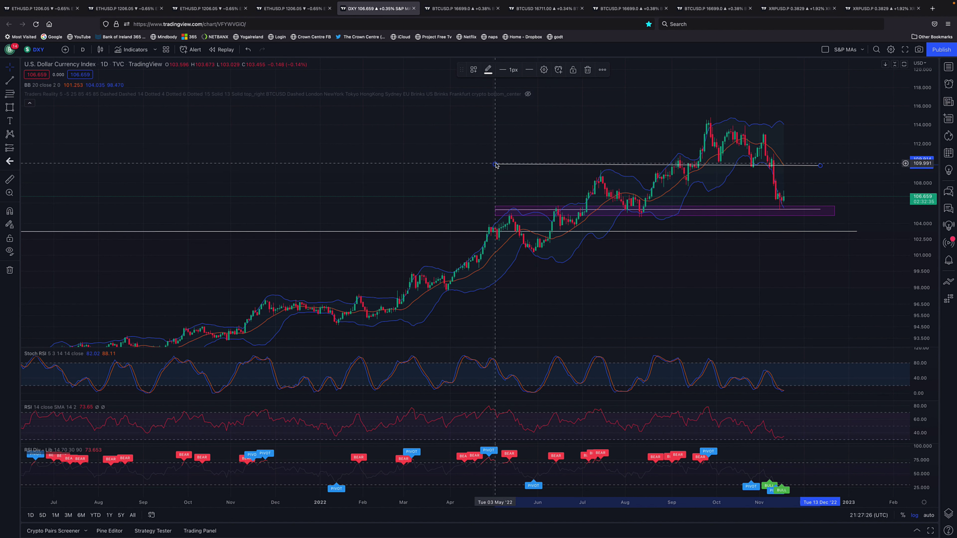
drag(495, 165, 496, 165)
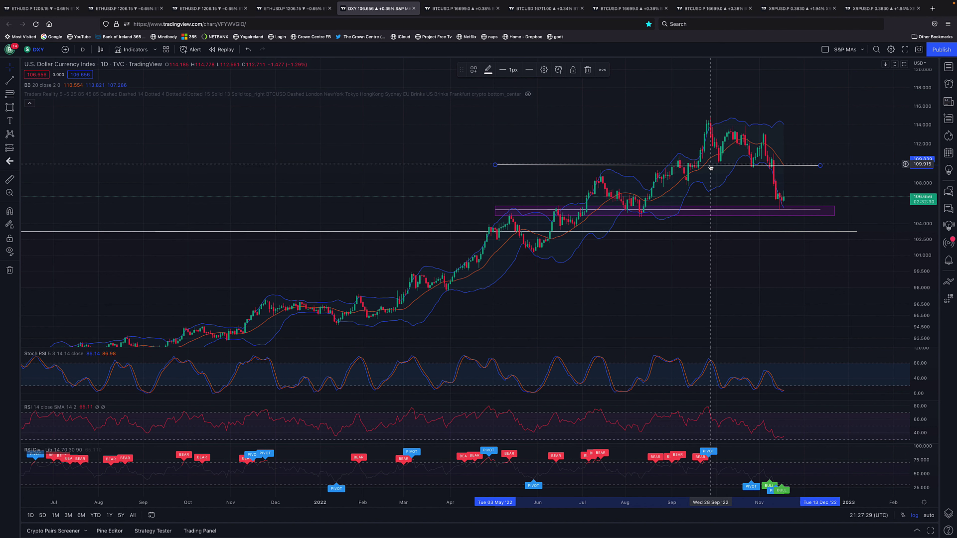
drag(710, 169, 710, 167)
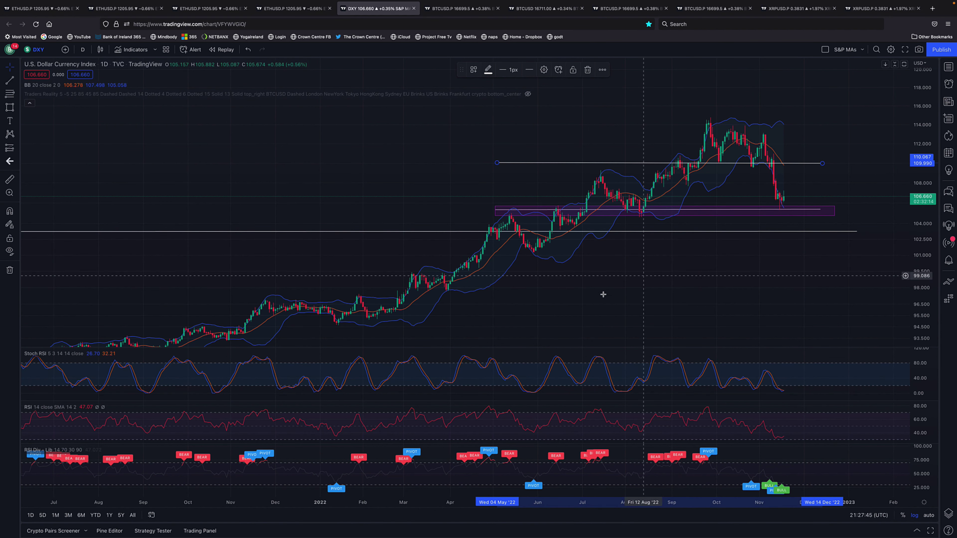
Draw a near-horizontal trend line at about 98.5 from 12 February to 16 July 2020, across the 2020 spike
scroll(584, 293, down, 5)
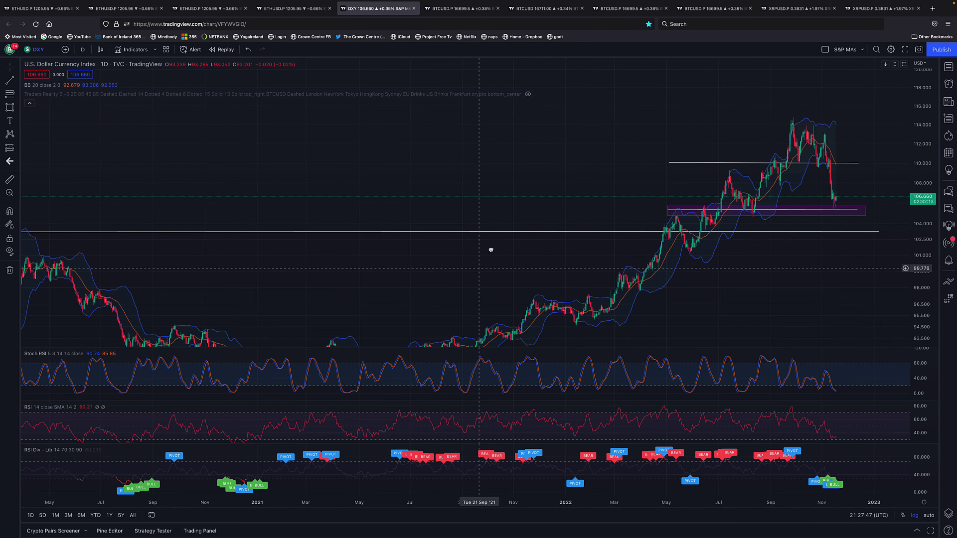
drag(489, 250, 651, 223)
scroll(650, 223, down, 5)
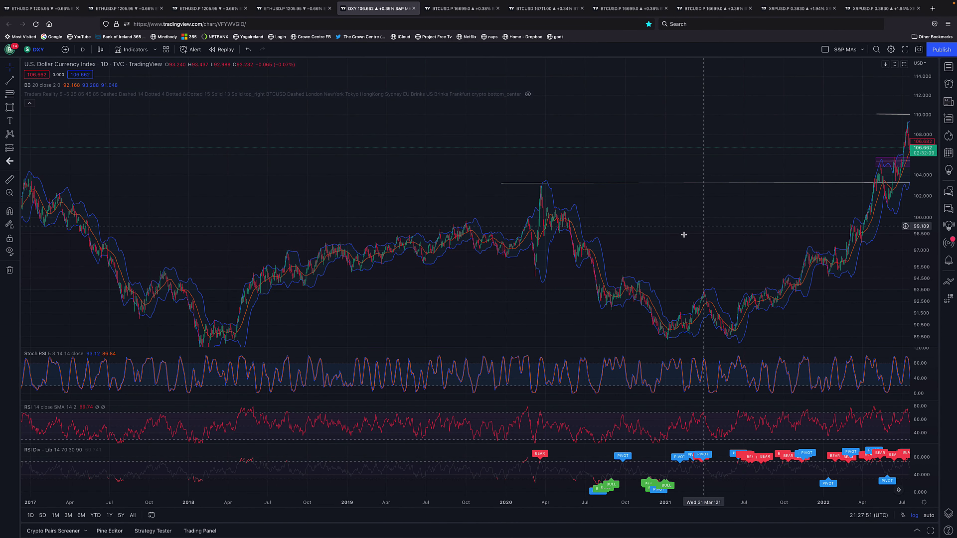
scroll(684, 234, down, 3)
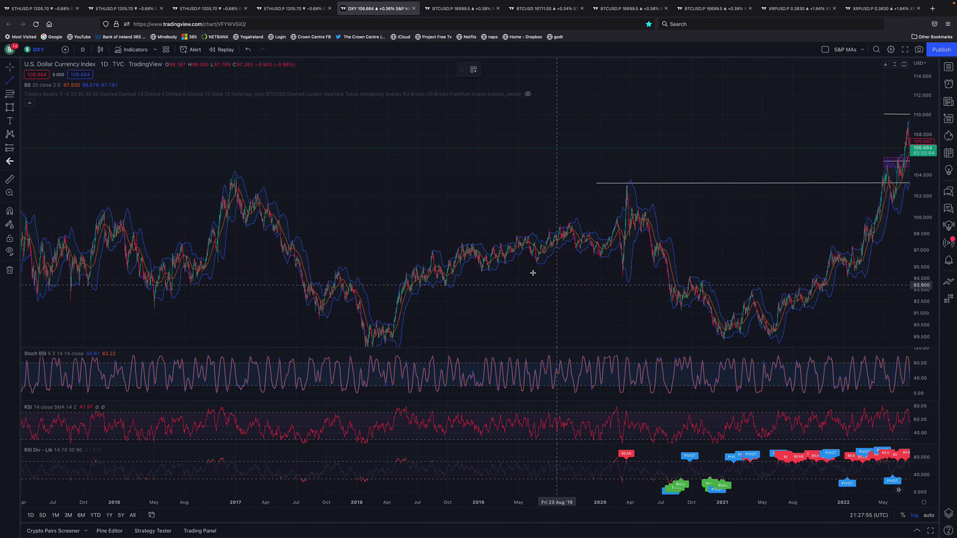
scroll(567, 256, down, 1)
scroll(568, 256, up, 2)
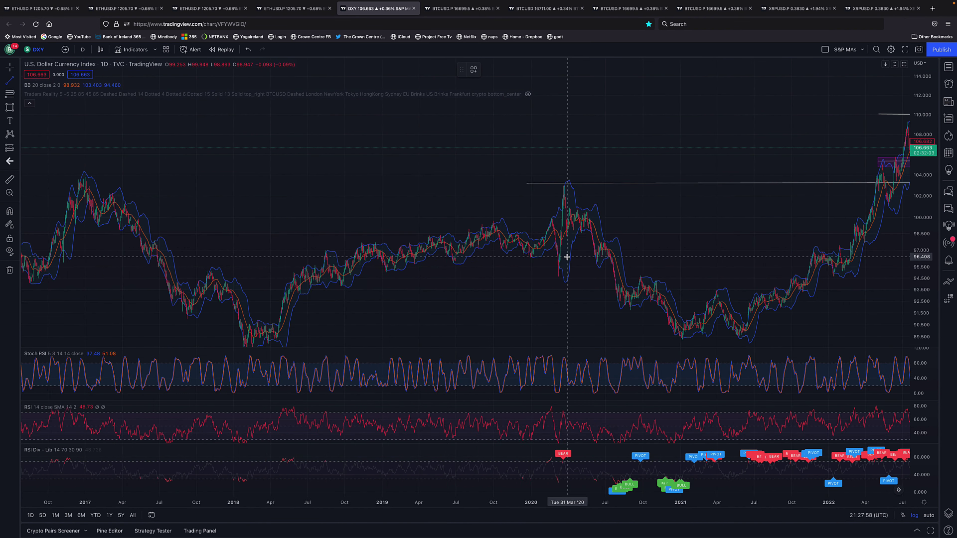
scroll(562, 257, up, 2)
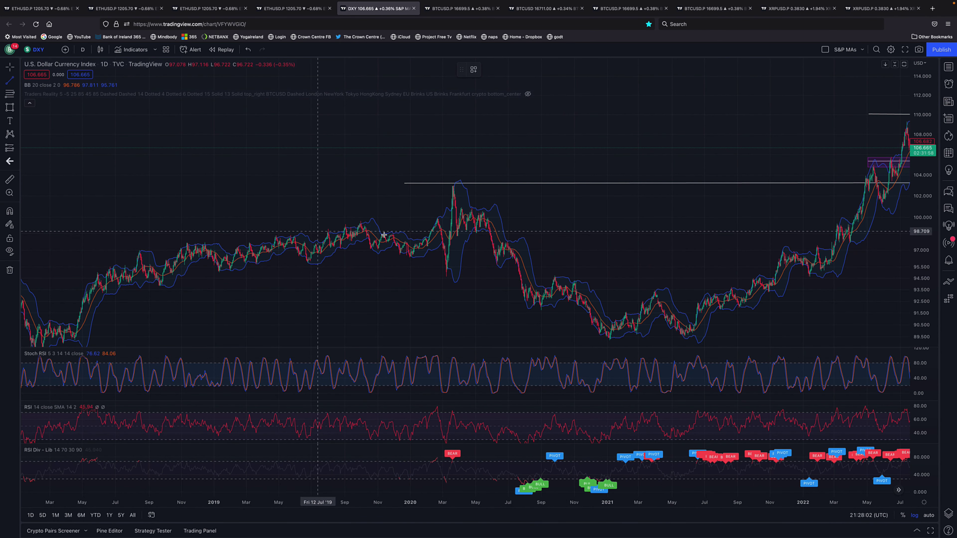
click(439, 235)
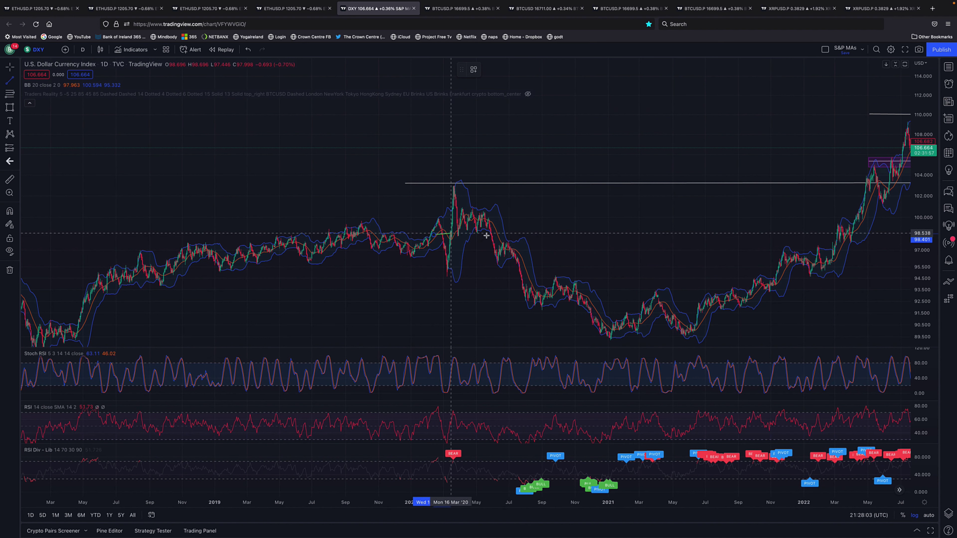
click(514, 238)
drag(475, 232, 473, 233)
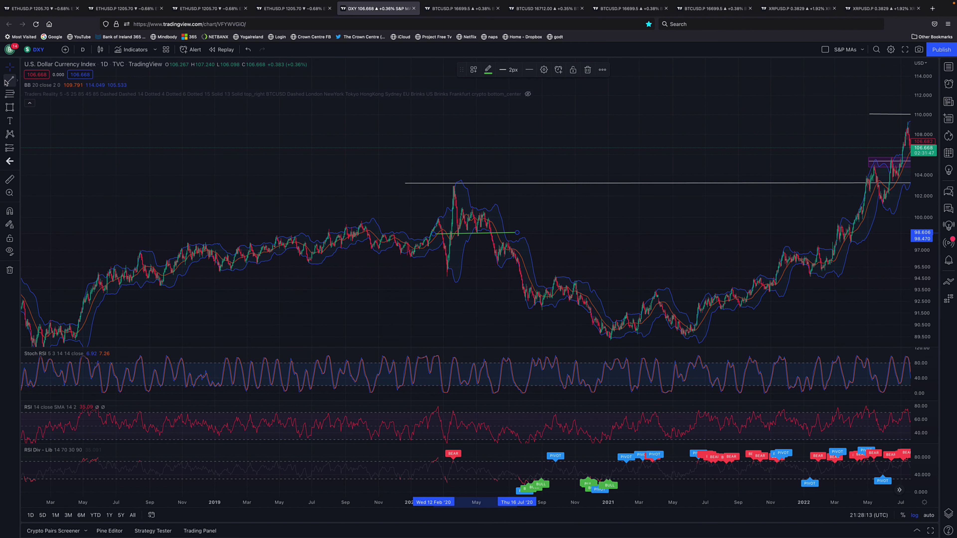
Draw a second near-horizontal trend line at about 96.3 from 22 November 2019 to 23 September 2020
click(339, 289)
scroll(481, 267, down, 1)
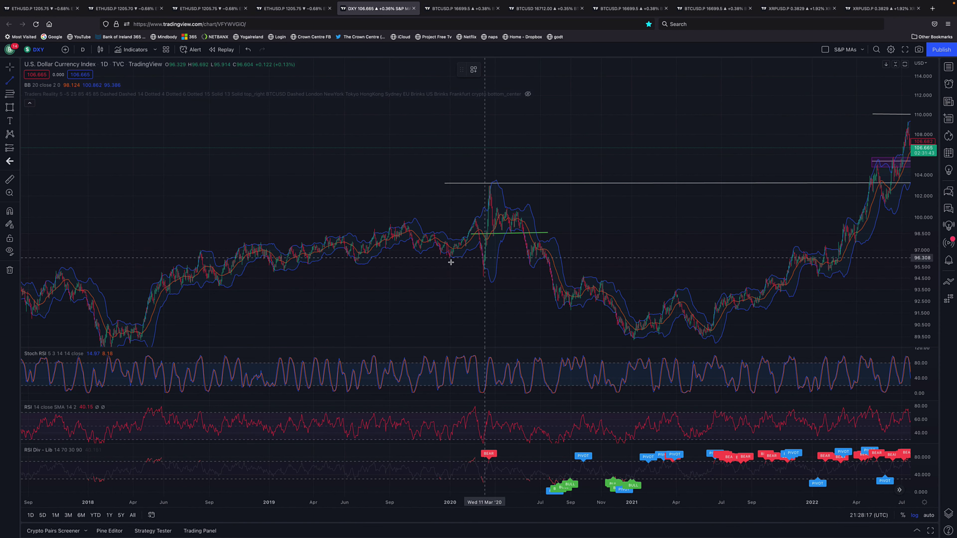
click(431, 259)
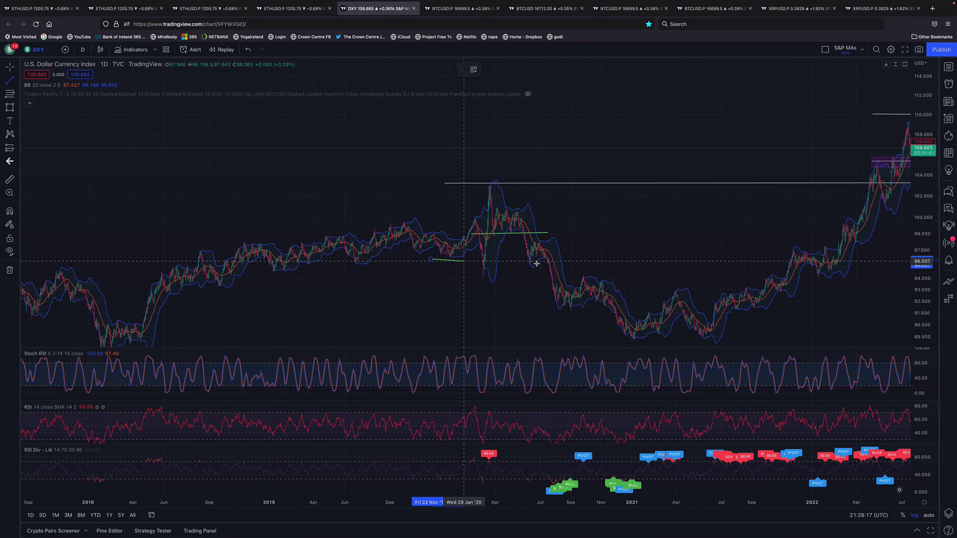
click(582, 260)
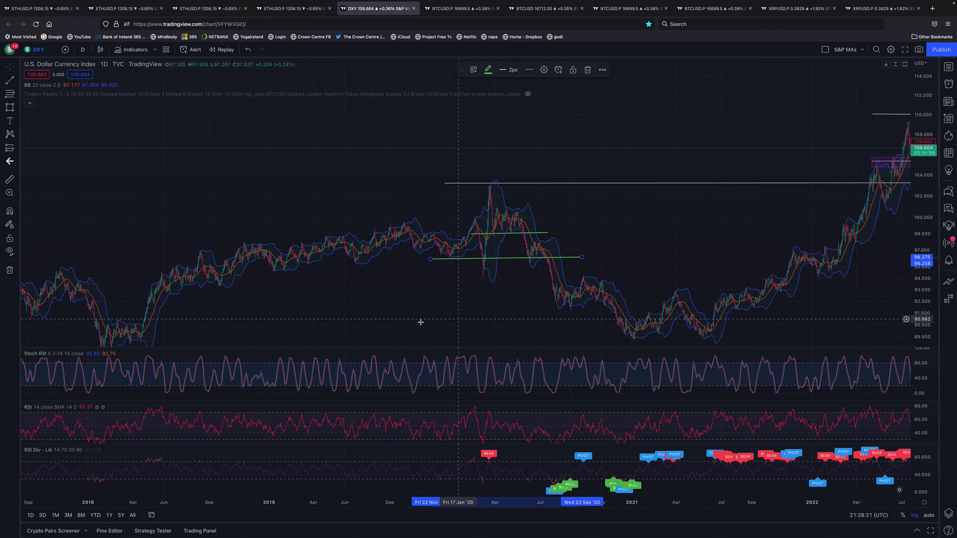
Clone the second green trend line, place the copy at about 92.3, and extend its end to 21 January 2021
drag(408, 321, 451, 311)
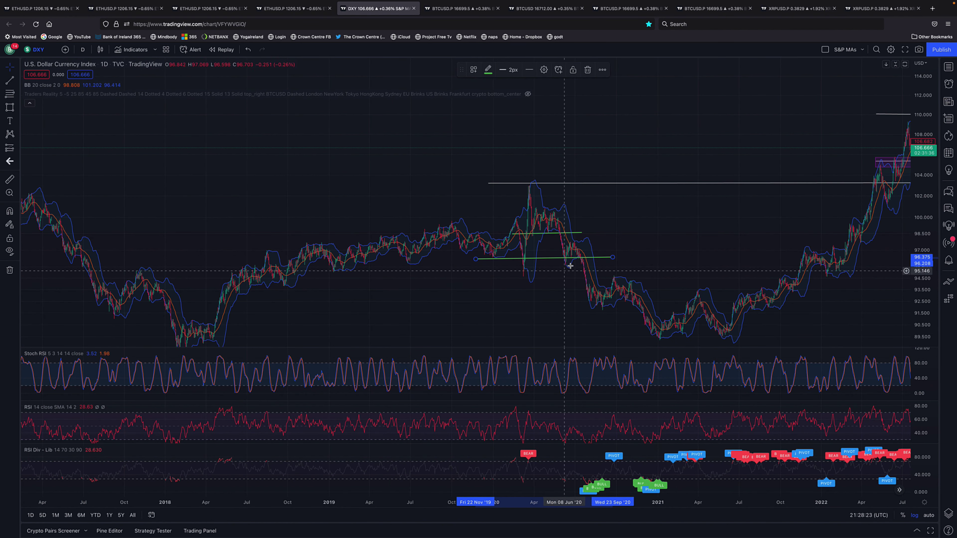
right_click(555, 261)
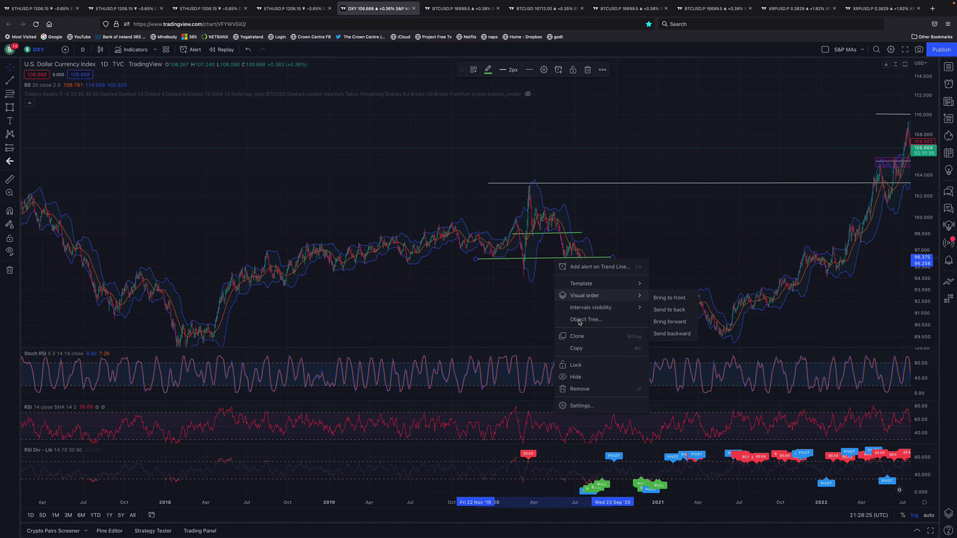
click(571, 336)
drag(551, 245, 559, 302)
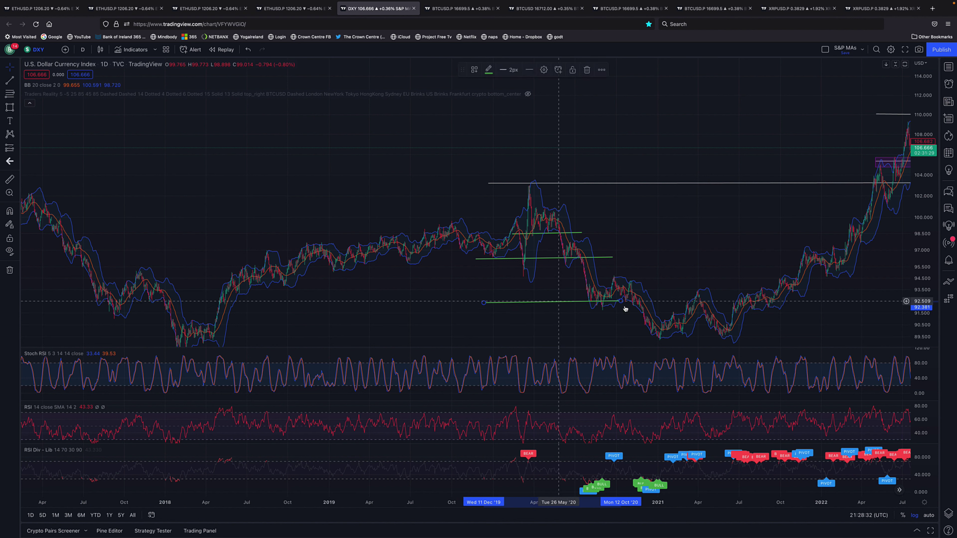
drag(621, 302, 667, 303)
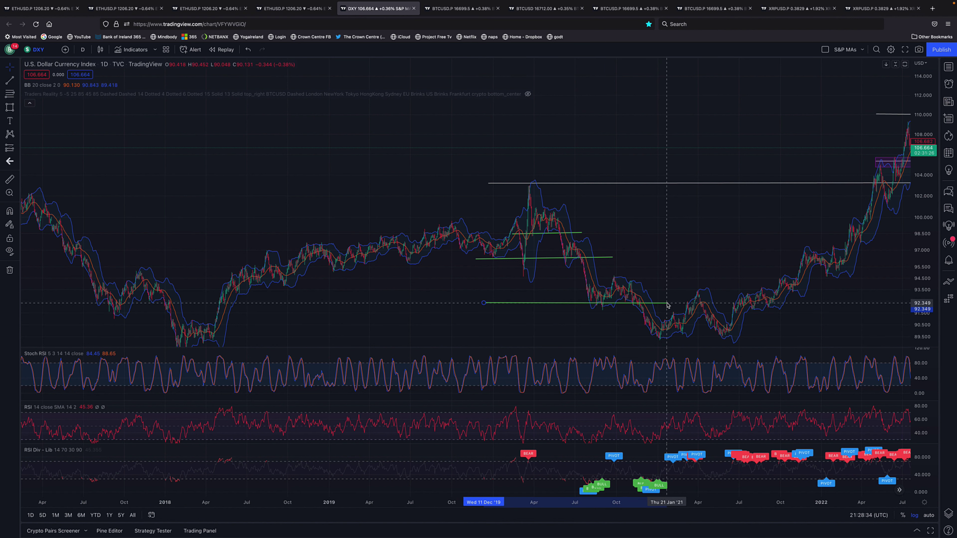
click(559, 305)
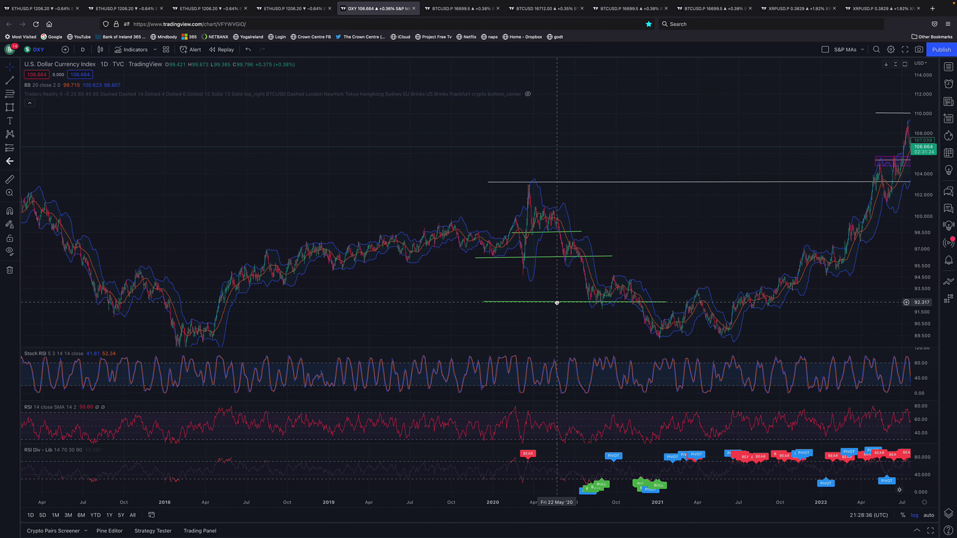
Lower the cloned line to about 89.3, along the early 2021 lows, spanning 24 January 2020 to 8 March 2021
drag(693, 246, 687, 190)
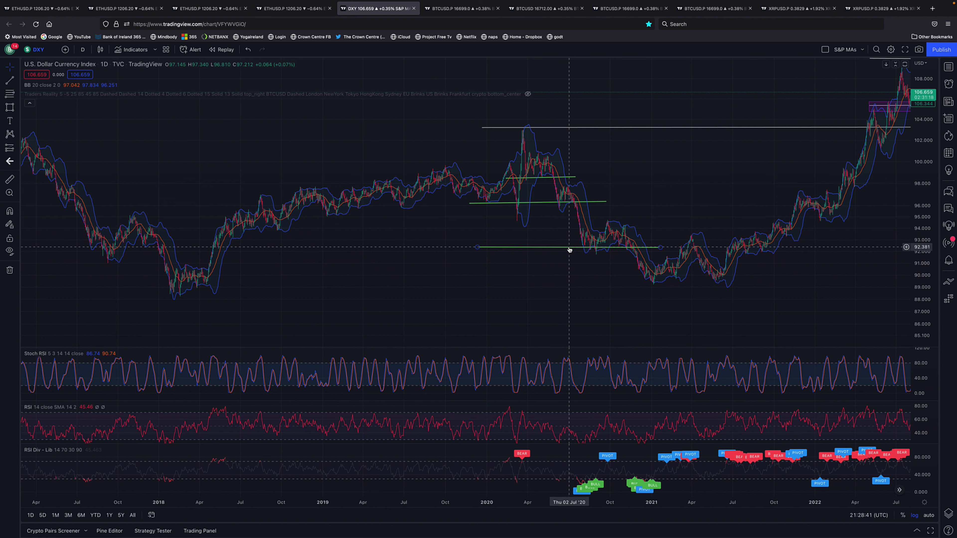
click(569, 249)
drag(570, 251, 592, 283)
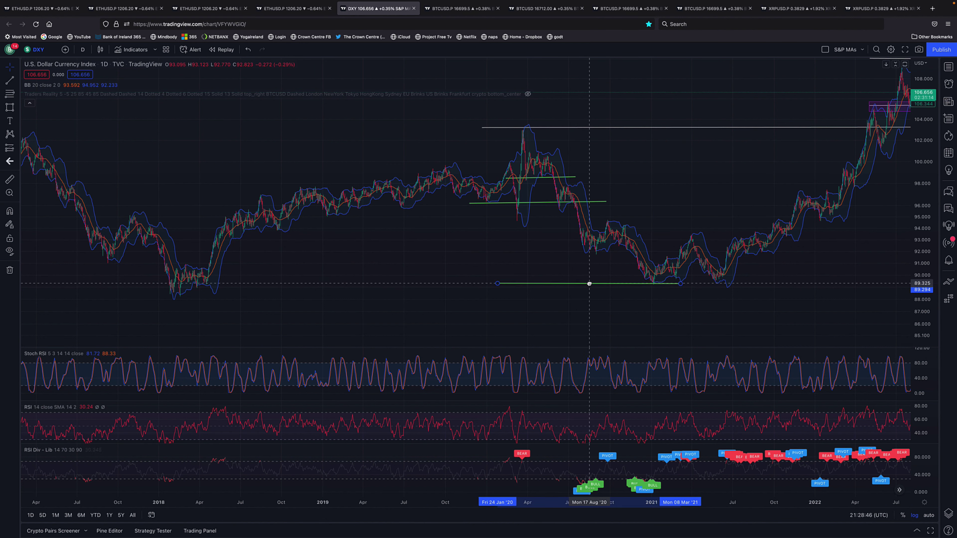
Lower the middle green trend line to about 94.4 and extend its start back to 21 September 2018 at about 93.9
drag(534, 205, 562, 223)
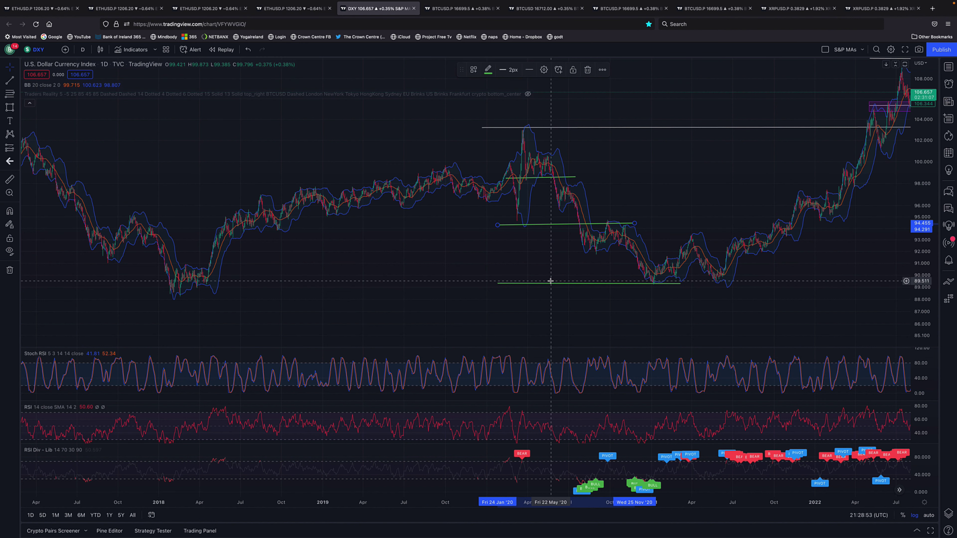
drag(498, 225, 277, 230)
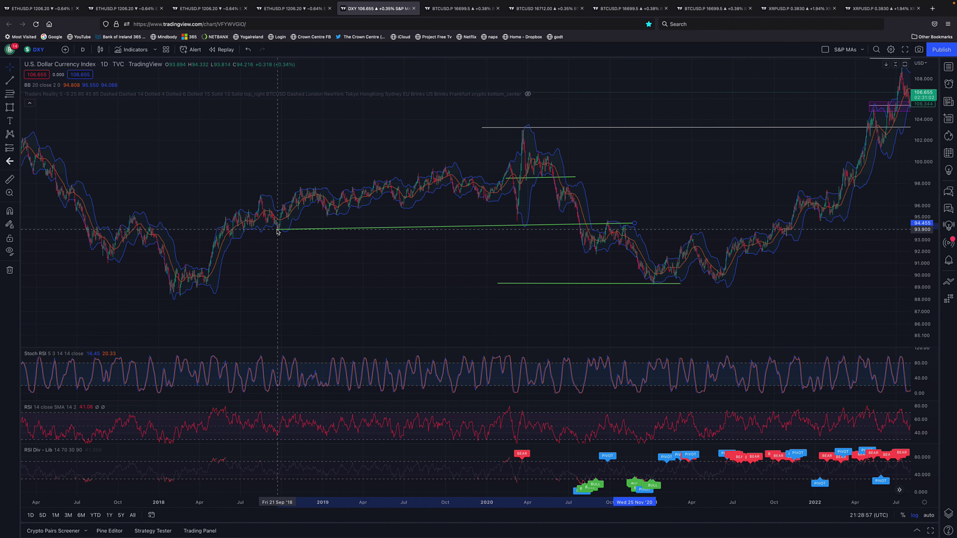
Extend the start of the lowest trend line back to the early 2018 low, at about 88.7 on 29 January 2018
drag(497, 285, 171, 294)
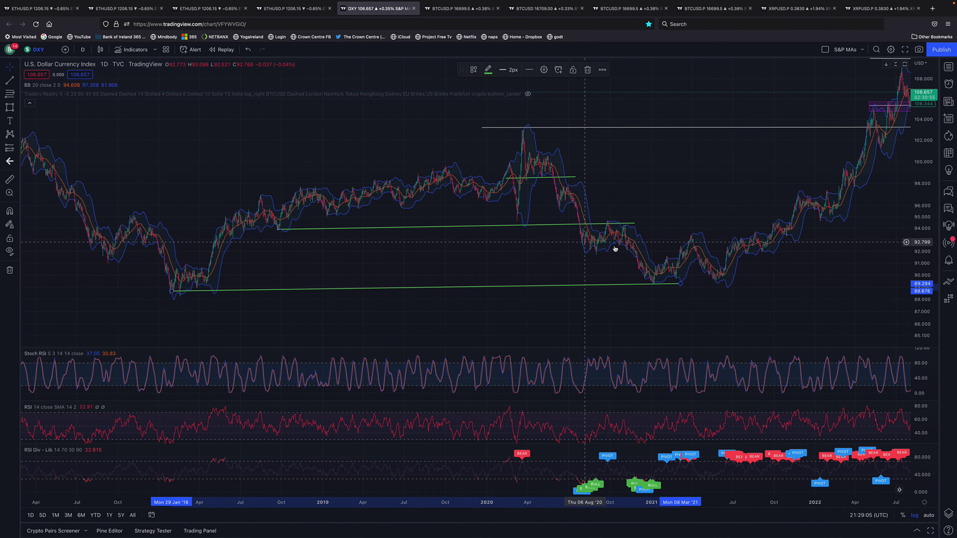
Review the long-term price history from 2012 to 2022 against the drawn levels, including the full 2022 peak
scroll(613, 245, down, 5)
scroll(685, 177, right, 10)
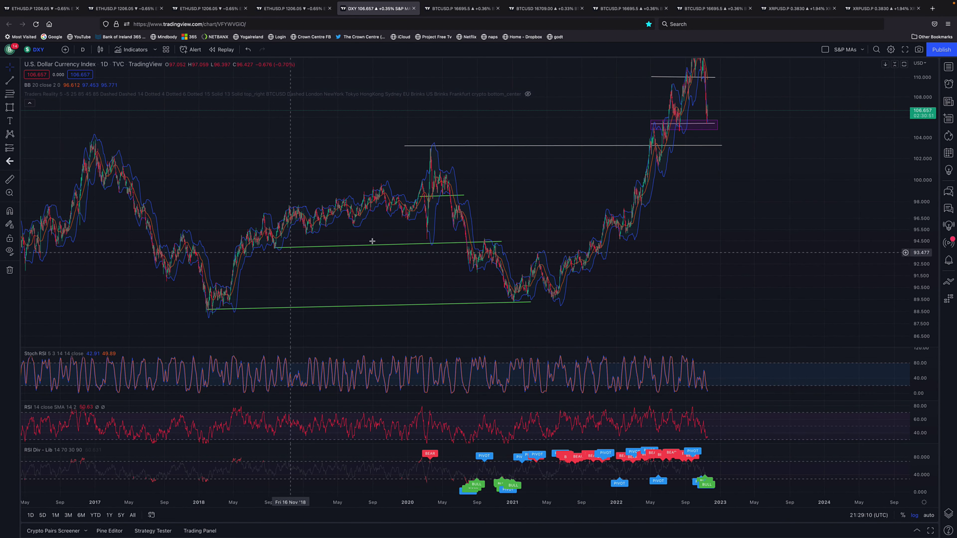
scroll(385, 251, down, 1)
scroll(385, 252, down, 3)
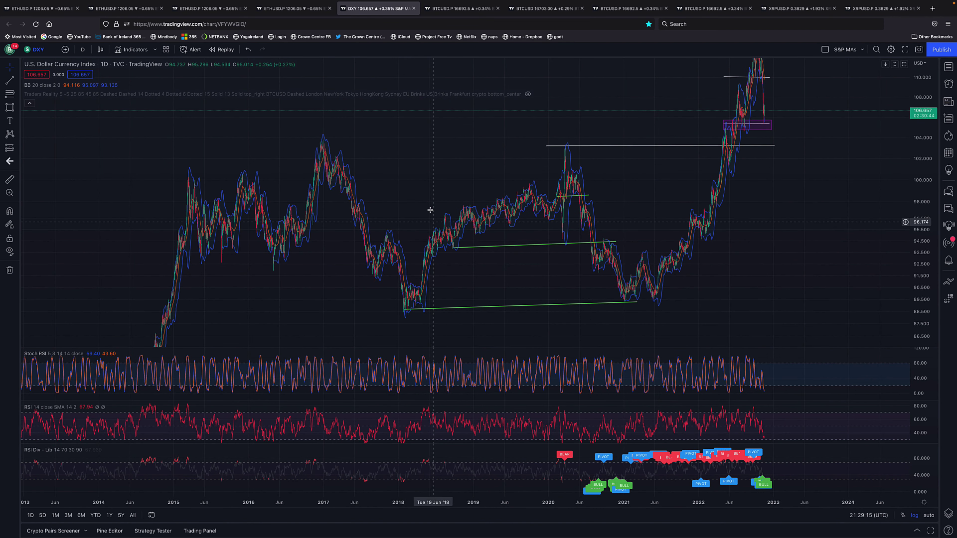
drag(437, 172, 617, 43)
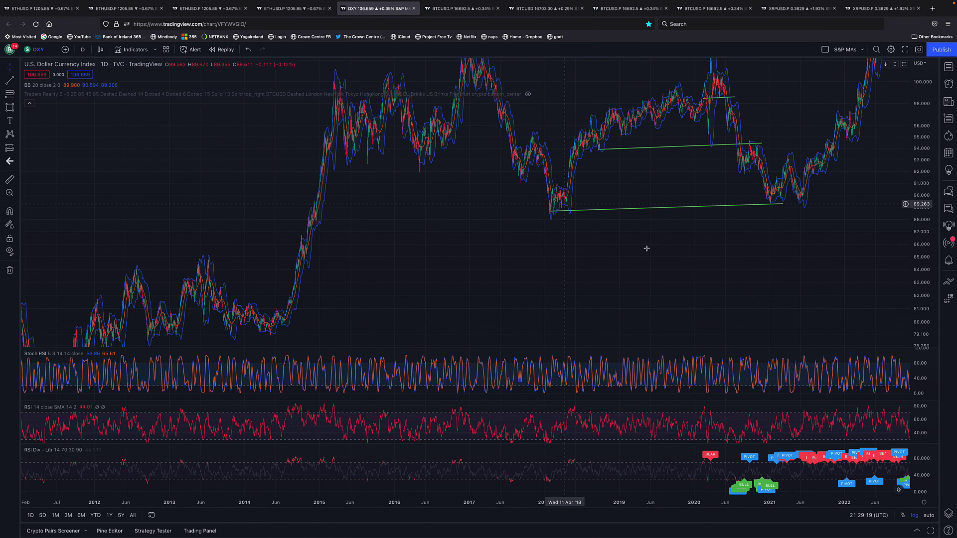
drag(600, 272, 391, 332)
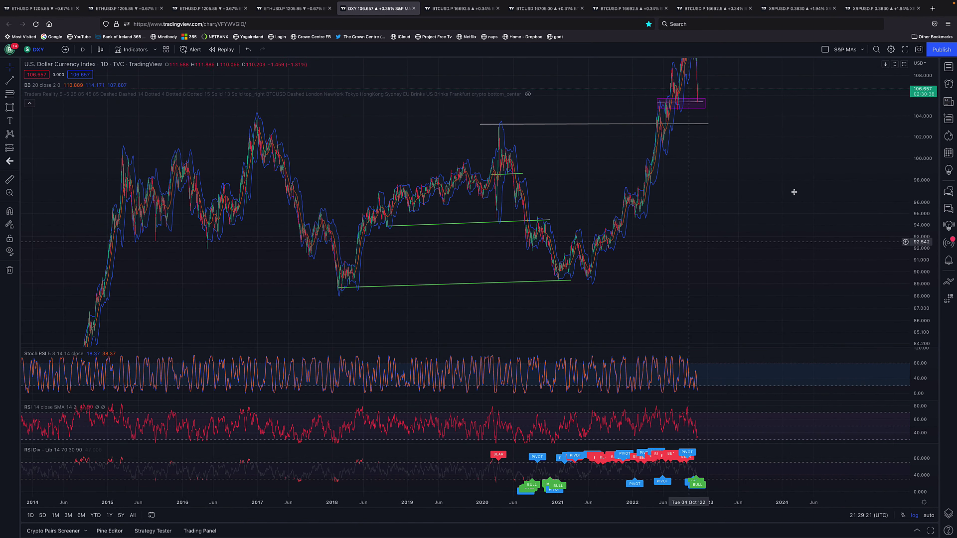
drag(769, 200, 745, 247)
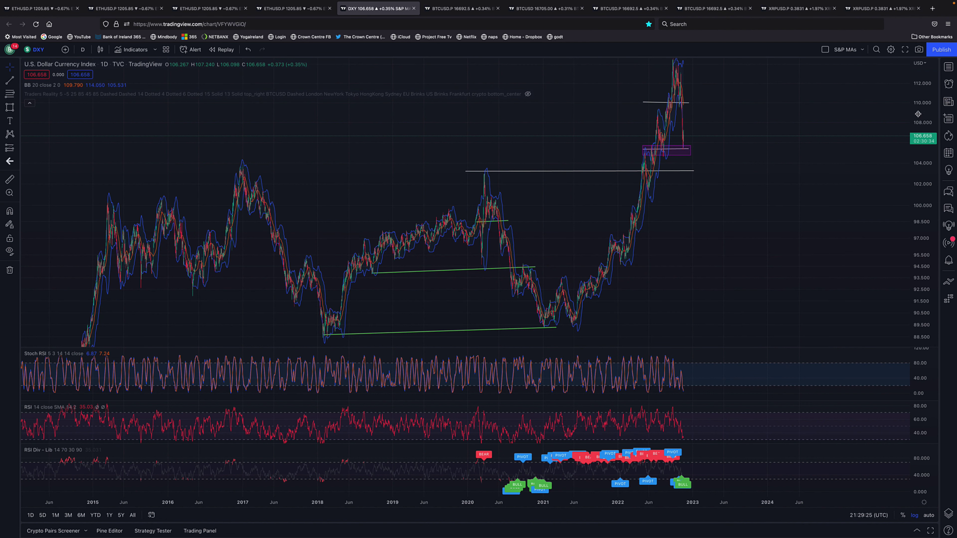
drag(918, 114, 919, 138)
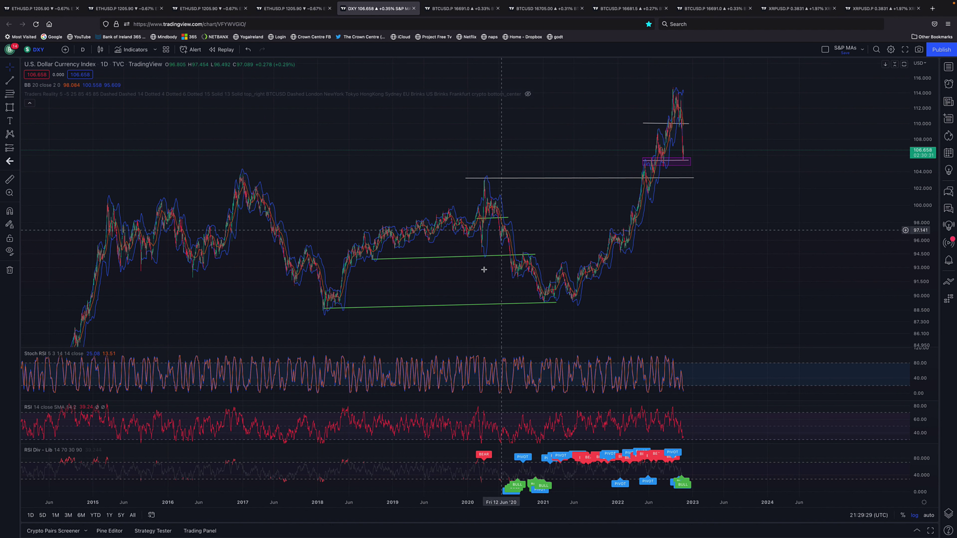
Examine the March 2020 spike and the following decline relative to the green trend lines and the white 103 line
scroll(478, 281, up, 2)
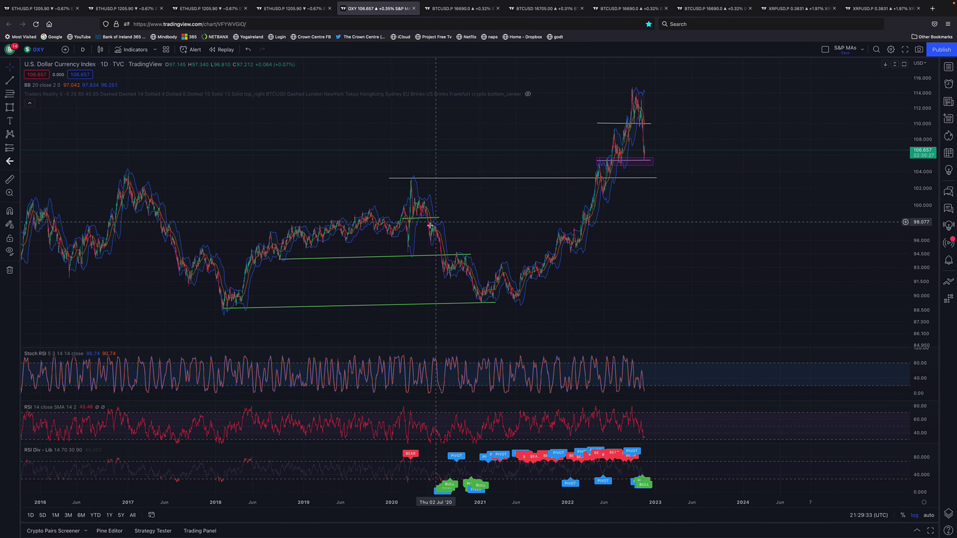
scroll(432, 225, up, 2)
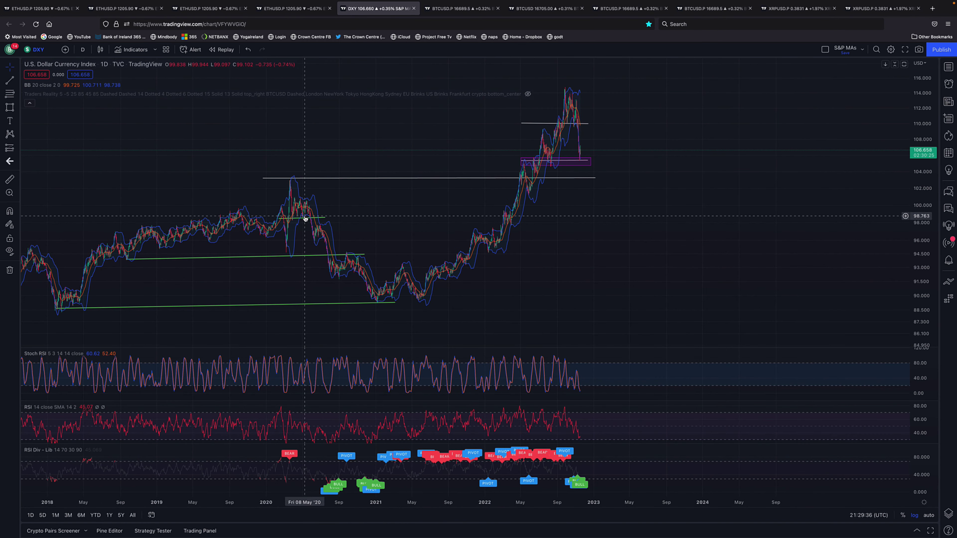
scroll(312, 215, up, 1)
drag(436, 214, 554, 249)
scroll(433, 253, up, 2)
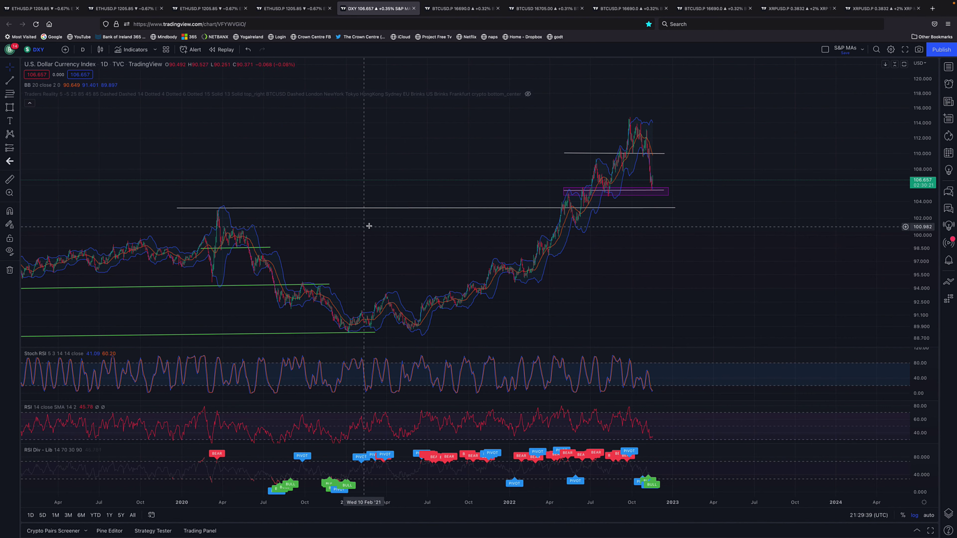
scroll(485, 227, left, 10)
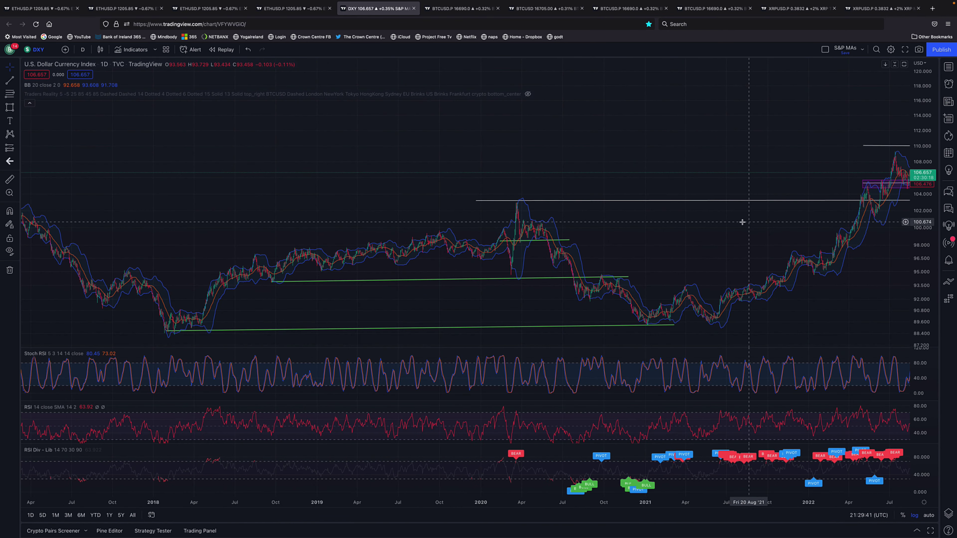
scroll(687, 226, up, 1)
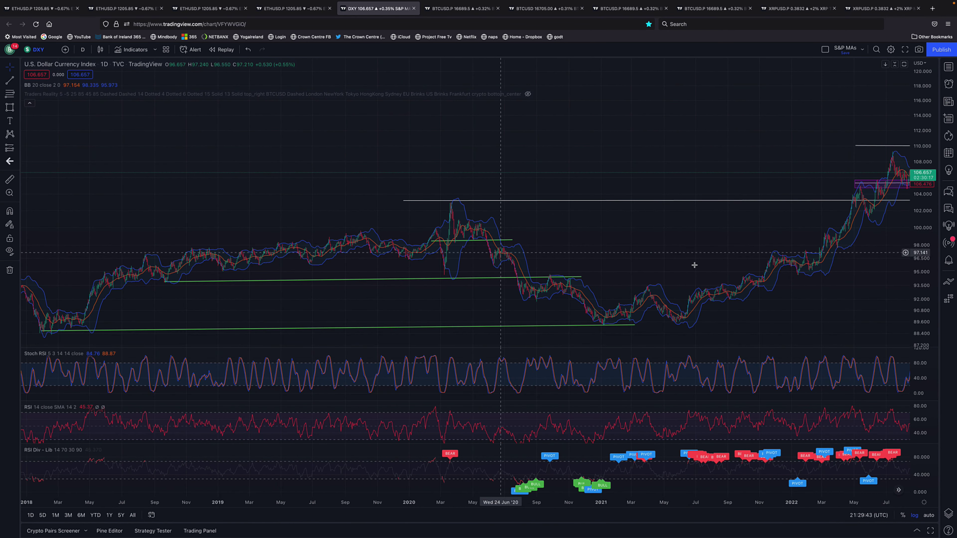
drag(695, 265, 557, 282)
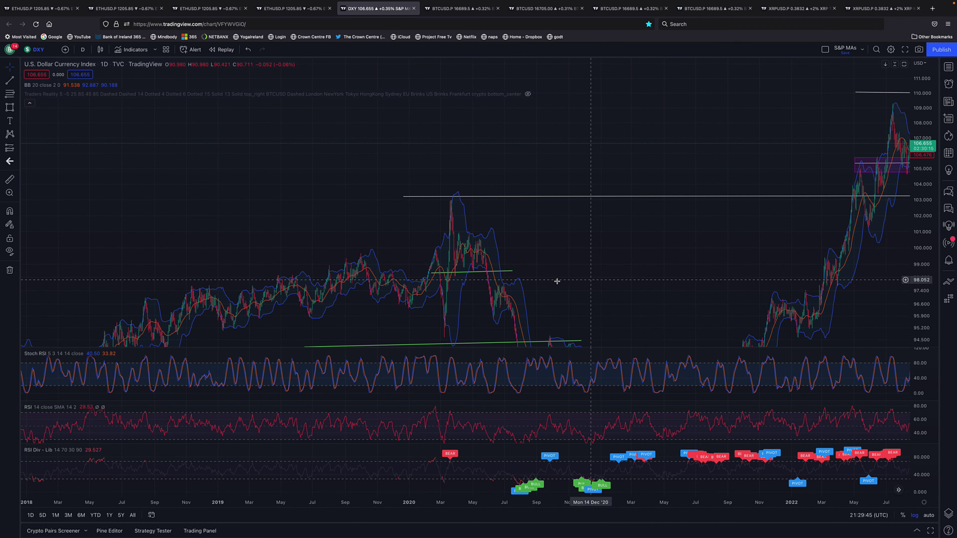
scroll(557, 281, up, 3)
drag(611, 214, 864, 157)
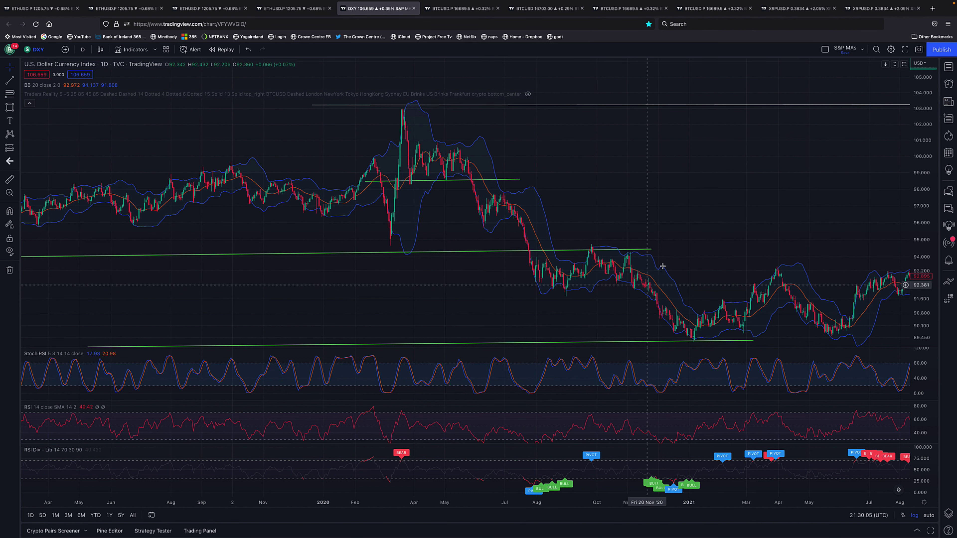
Compare the 2020 breakdown through the green lines with the 2022 rally and its latest drop into the purple zone
scroll(653, 276, up, 1)
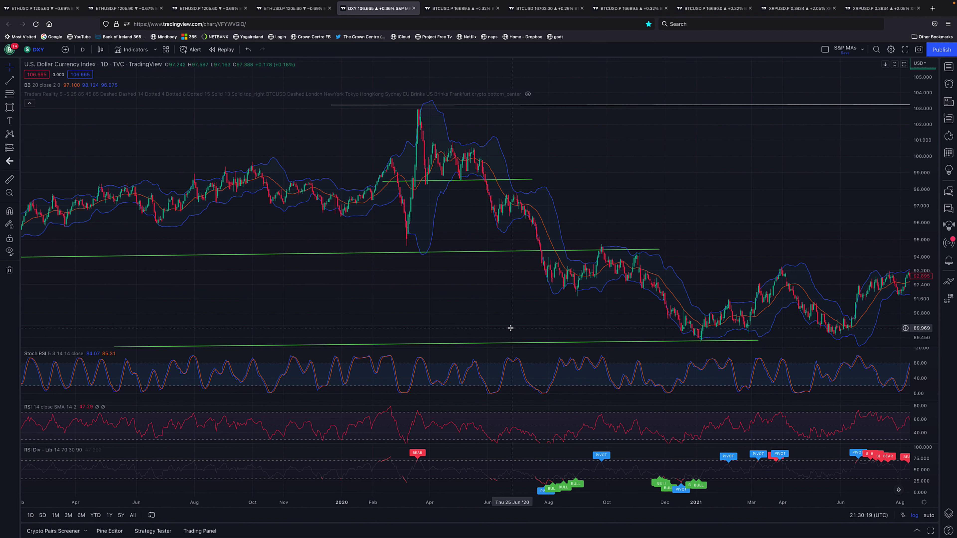
scroll(621, 263, down, 1)
drag(634, 226, 505, 231)
scroll(524, 272, down, 3)
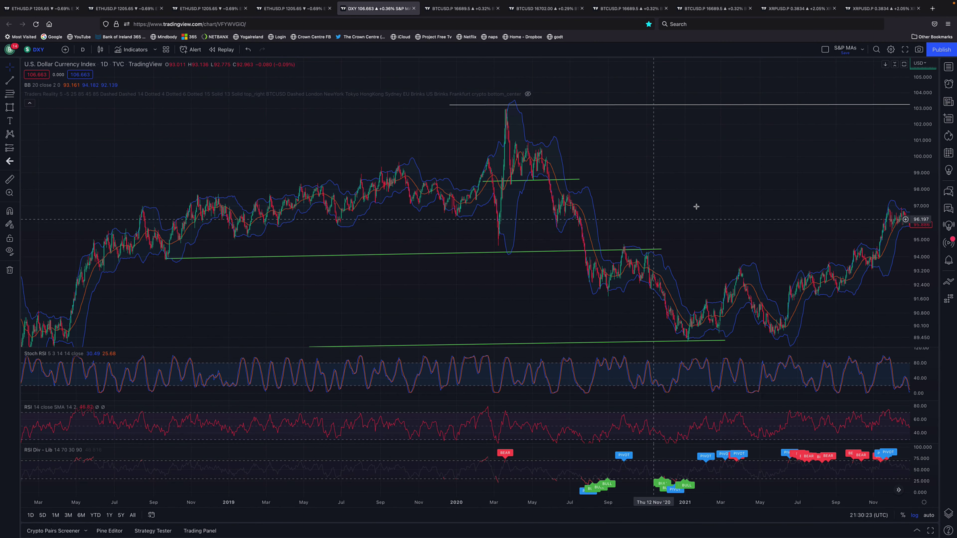
drag(588, 200, 337, 192)
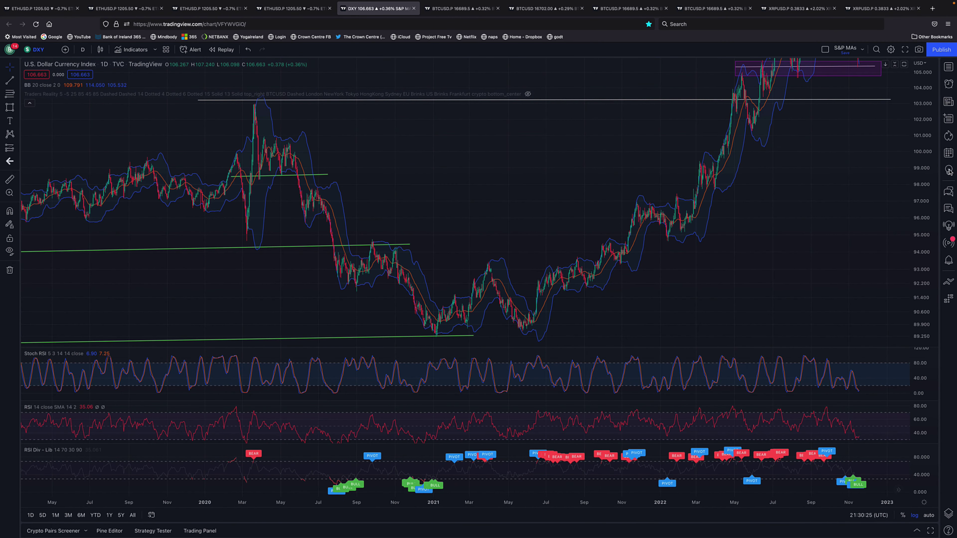
drag(914, 166, 913, 217)
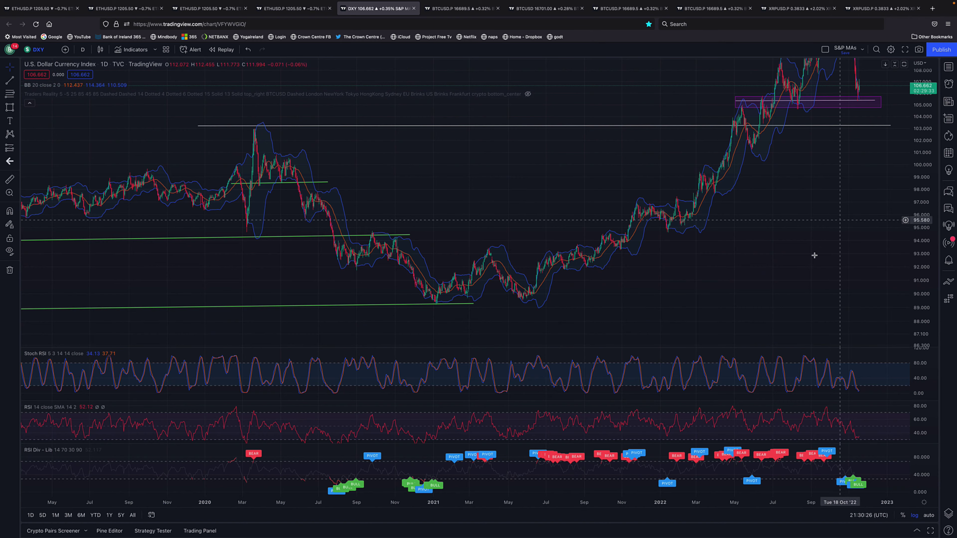
drag(814, 256, 780, 257)
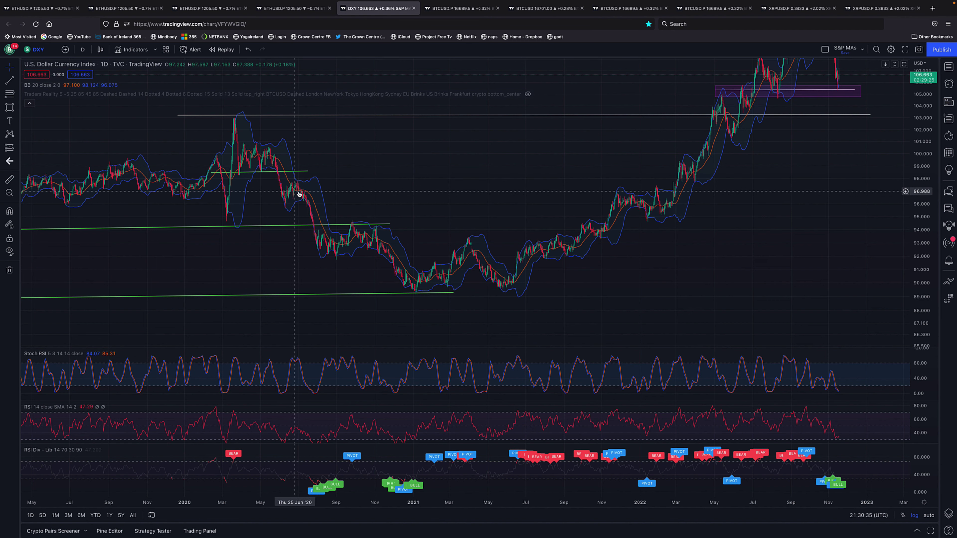
drag(800, 280, 737, 374)
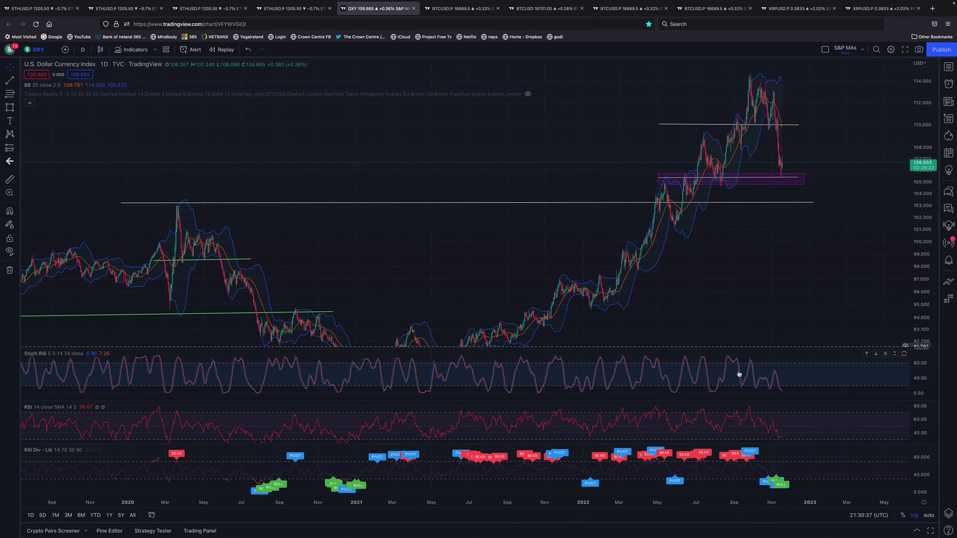
scroll(743, 308, up, 4)
scroll(743, 307, up, 5)
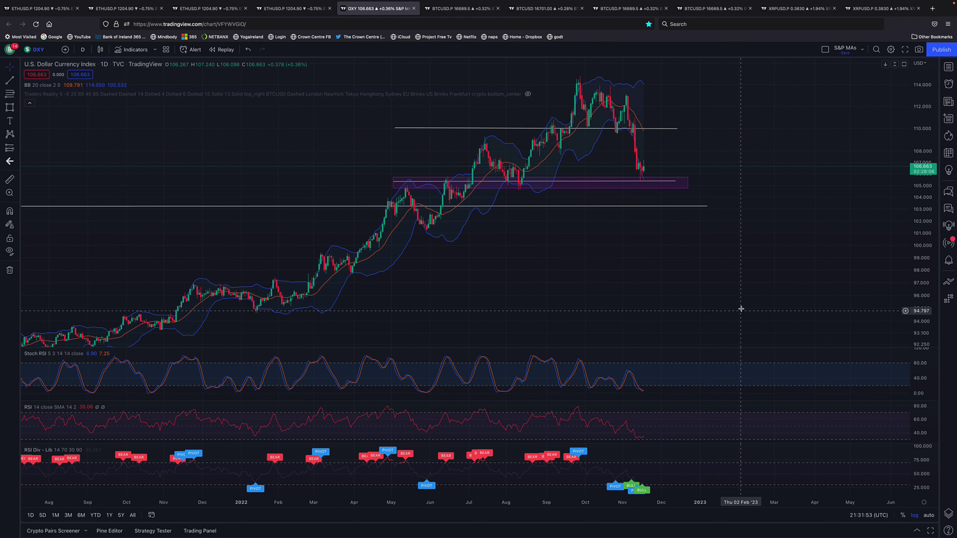
scroll(588, 344, down, 5)
drag(402, 275, 487, 270)
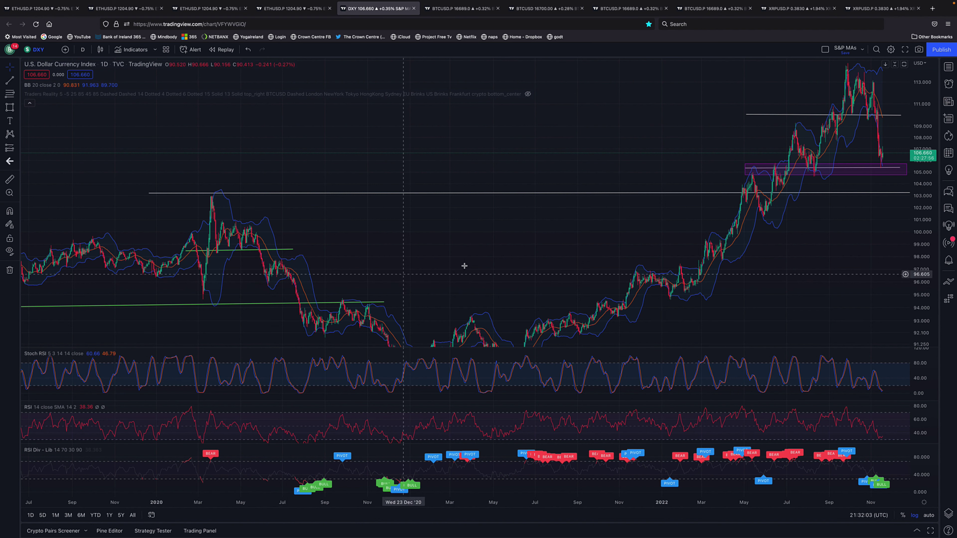
drag(351, 309, 328, 312)
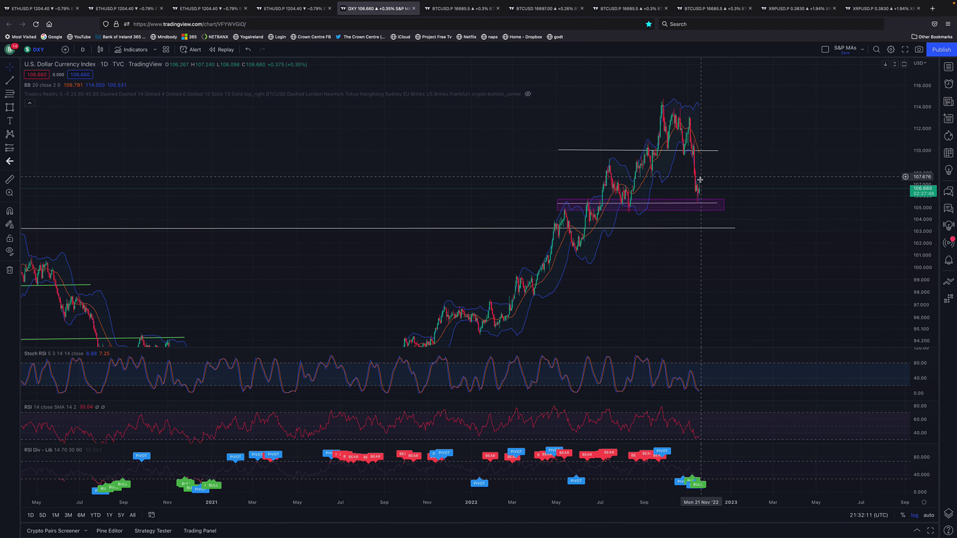
Lower the white trend line near 110 to about 109.8, spanning 9 May to 19 December 2022
scroll(700, 180, up, 3)
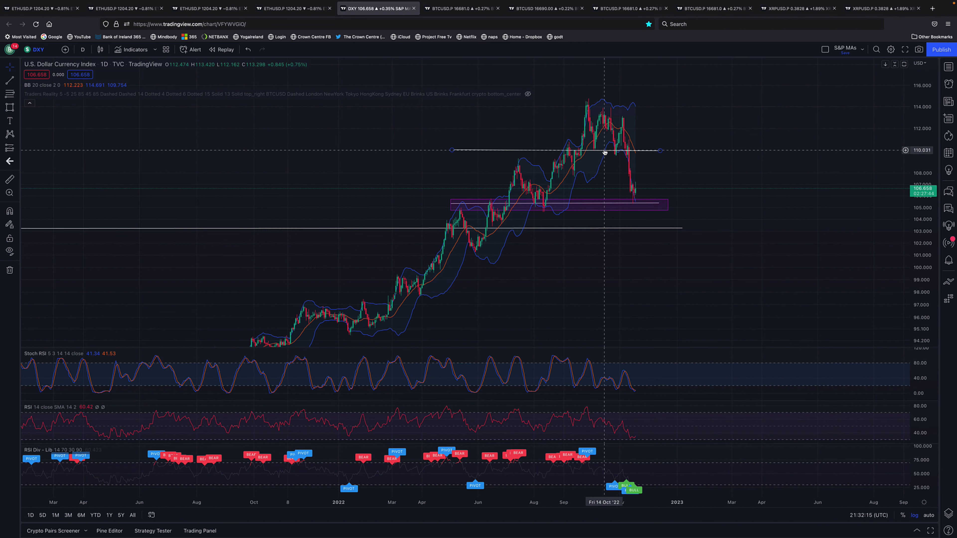
scroll(605, 152, up, 1)
drag(604, 152, 608, 152)
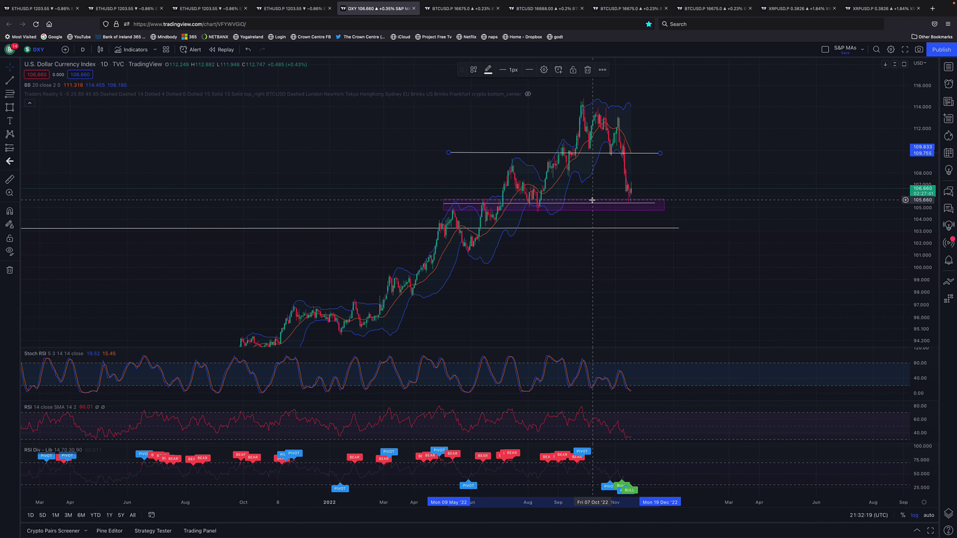
key(Escape)
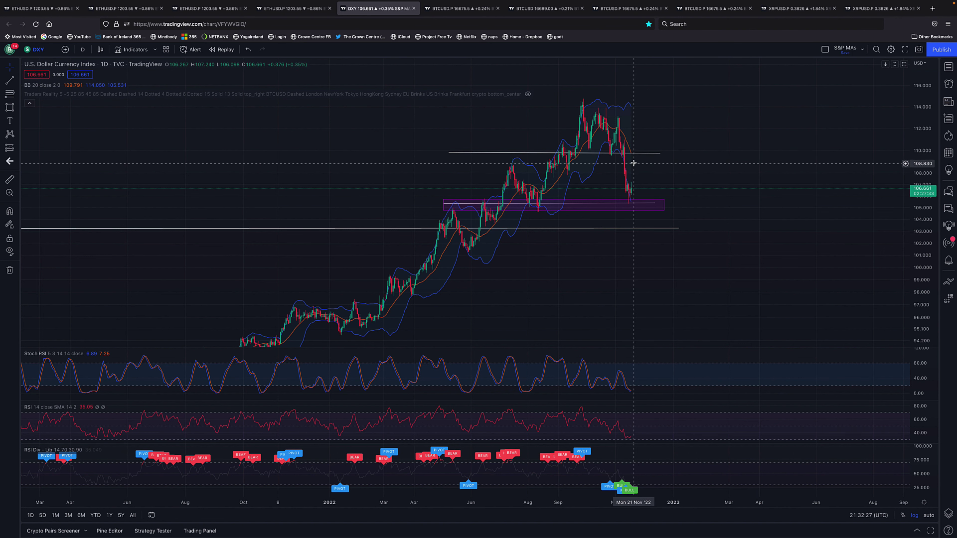
Examine the November 2022 drop between the white lines and purple zone, comparing it with the 2020–2021 price pattern
scroll(629, 166, up, 2)
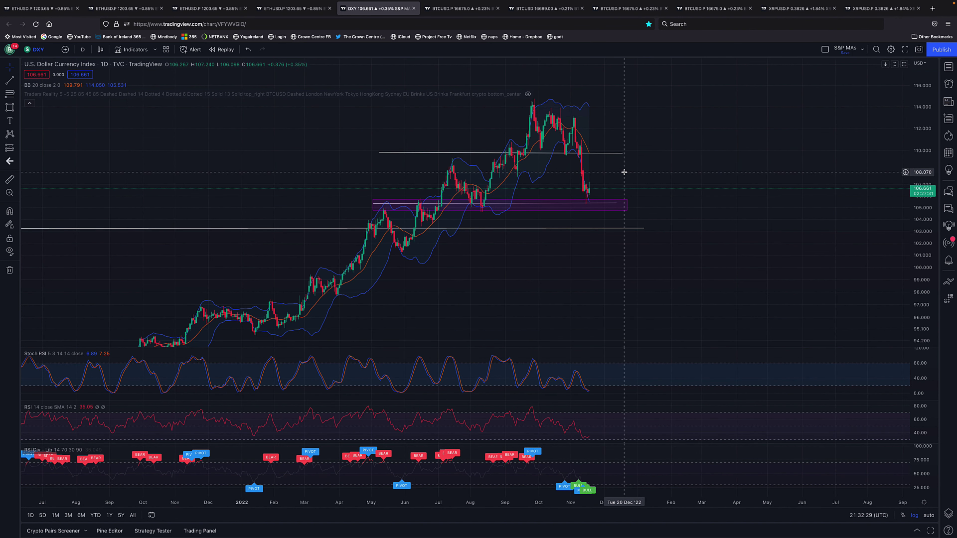
scroll(624, 172, up, 4)
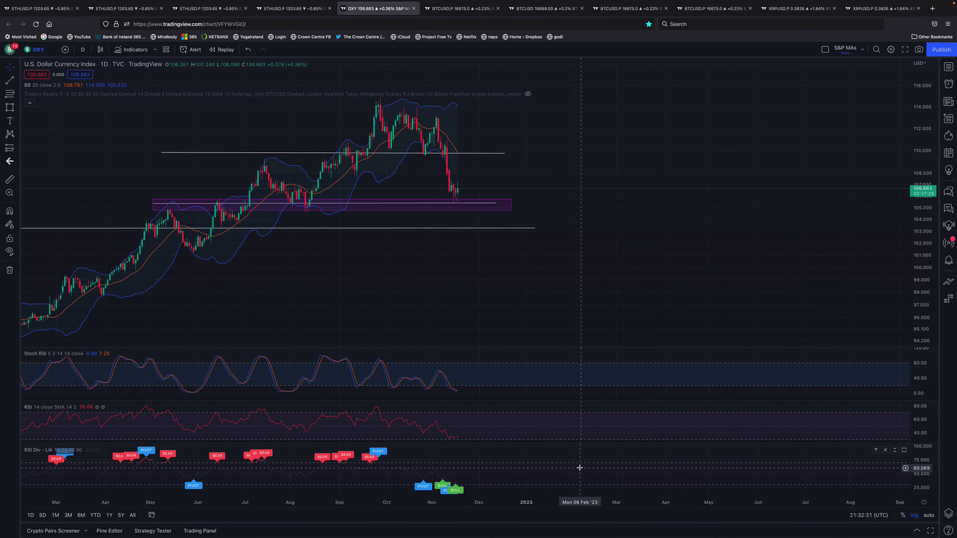
scroll(580, 467, up, 1)
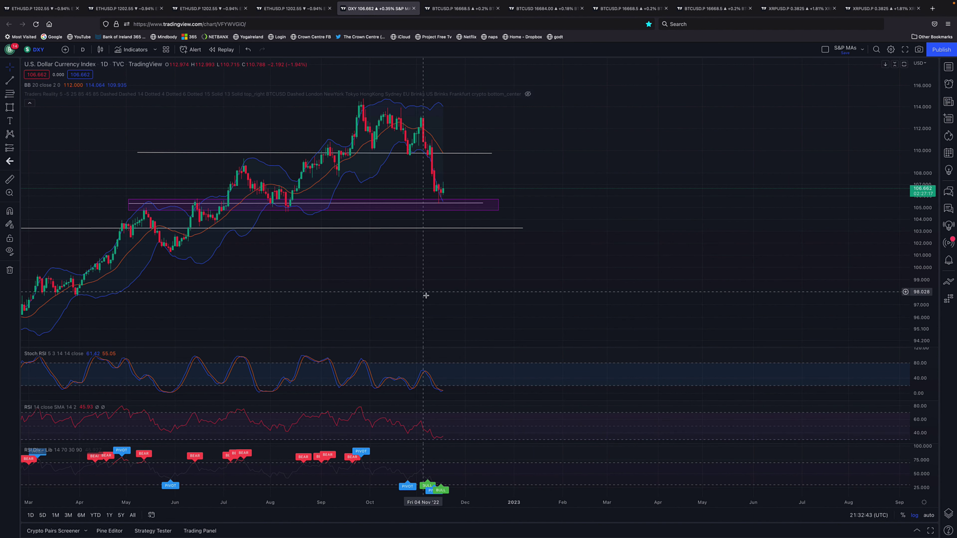
scroll(421, 292, down, 3)
scroll(502, 292, left, 10)
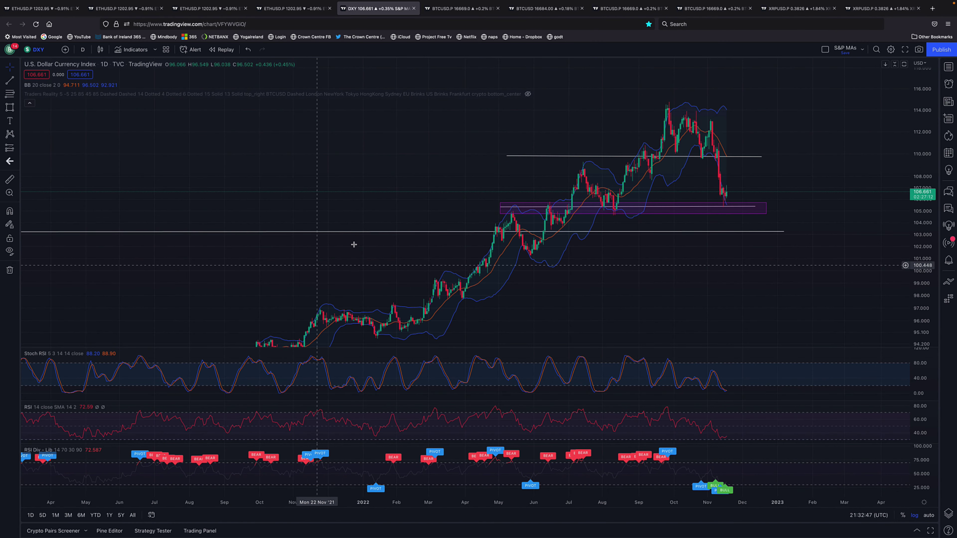
scroll(353, 241, left, 15)
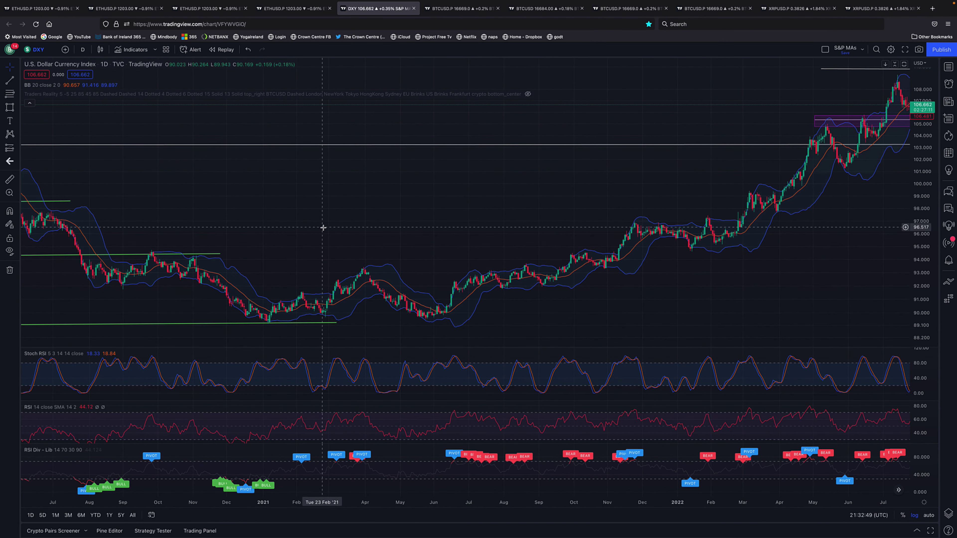
drag(320, 225, 707, 296)
drag(684, 276, 657, 240)
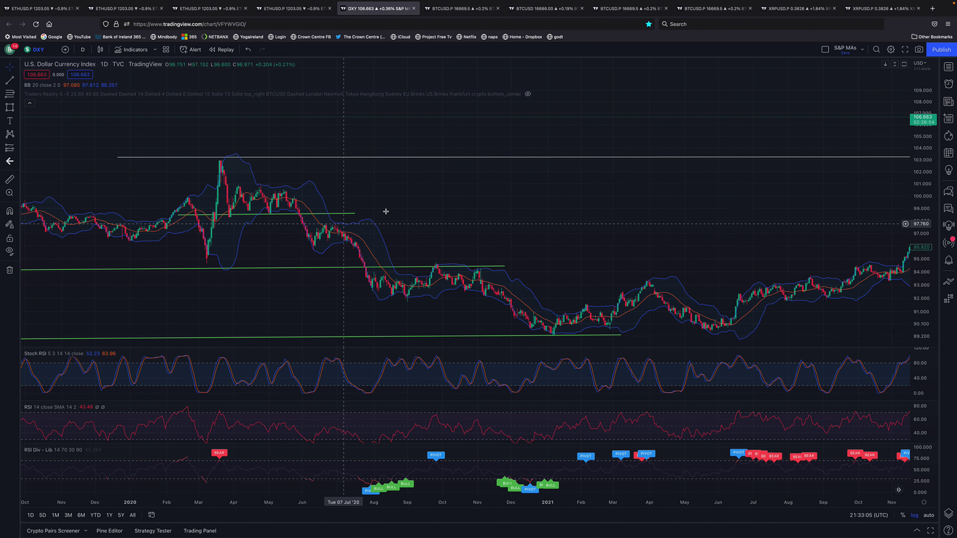
drag(568, 206, 219, 204)
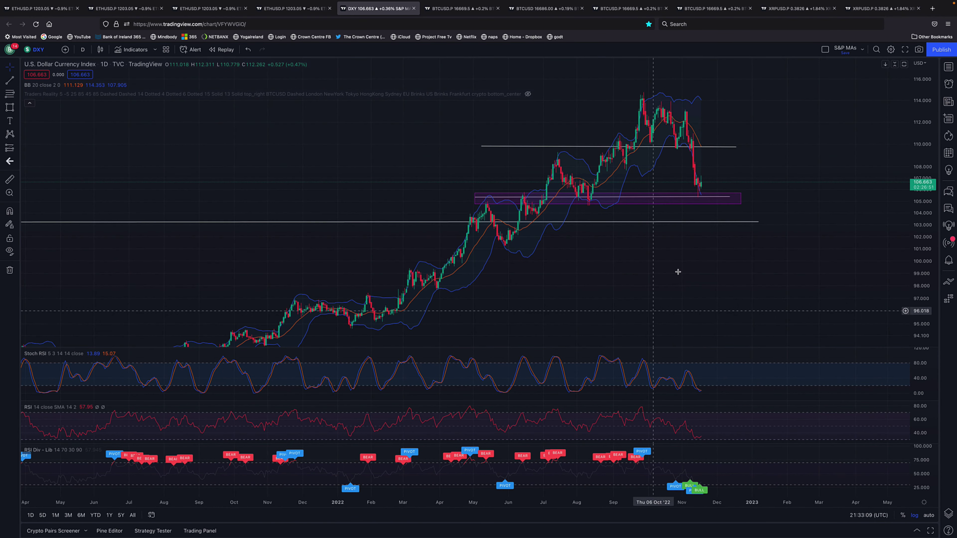
scroll(818, 189, right, 5)
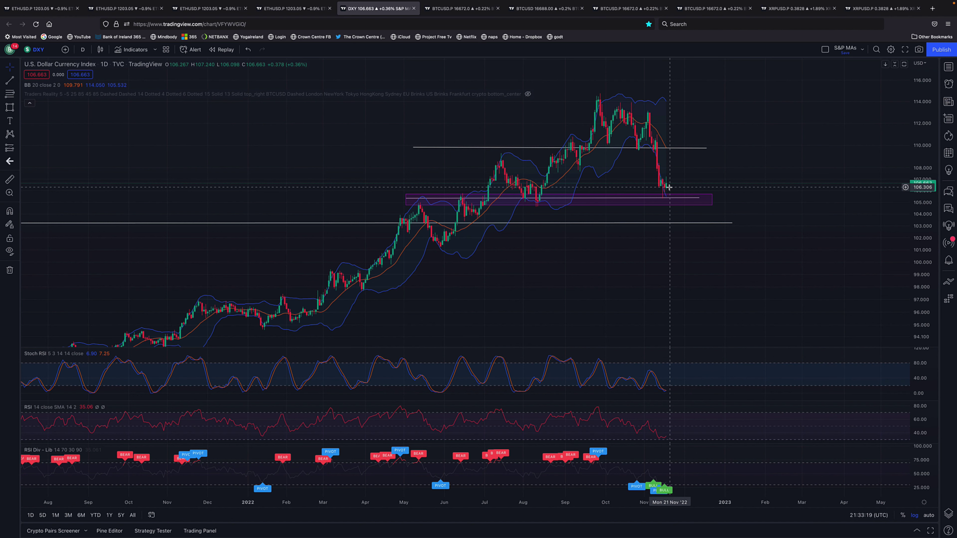
scroll(488, 329, down, 2)
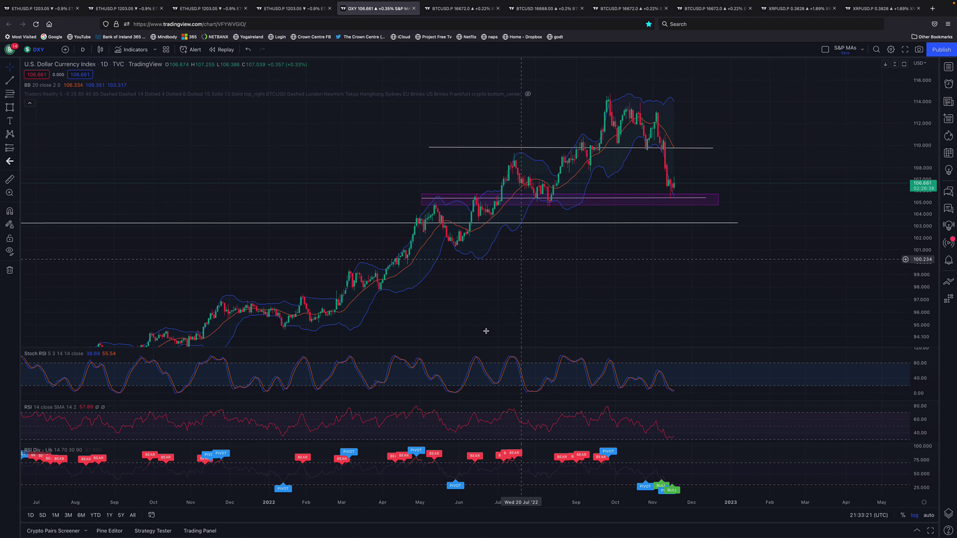
Compare the November 2022 drop into the purple zone with the 2020 breakdown through the green support lines, including the lowest line from 2018
scroll(293, 216, left, 2)
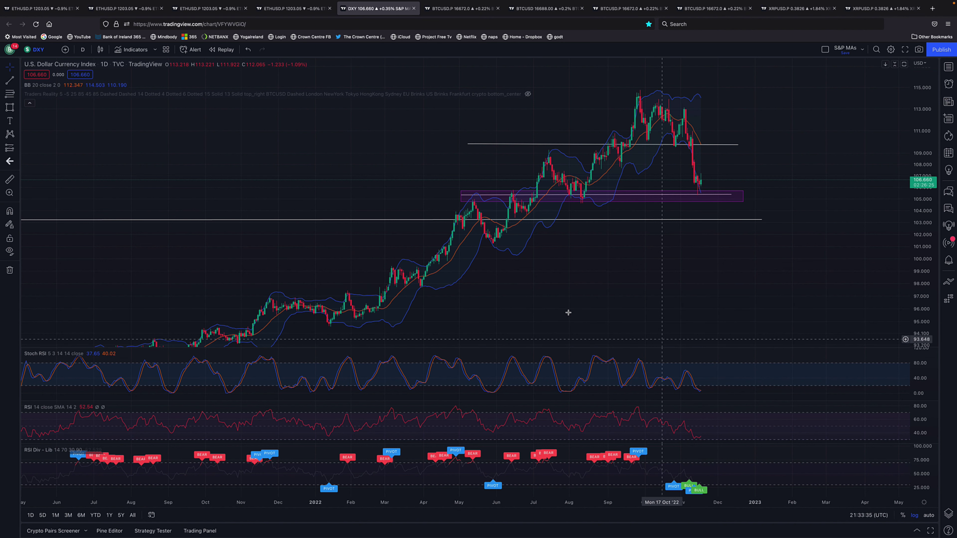
scroll(177, 319, down, 1)
scroll(175, 319, down, 1)
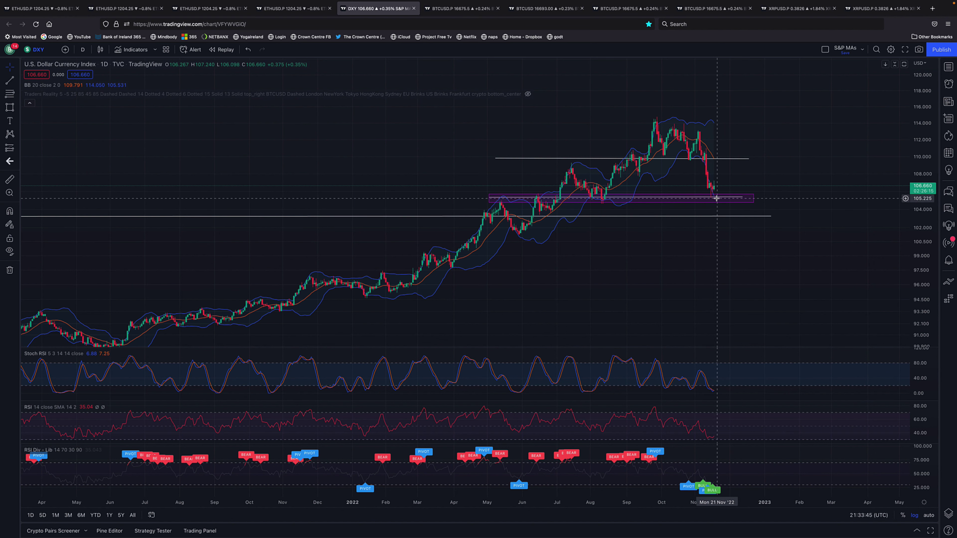
scroll(704, 235, down, 10)
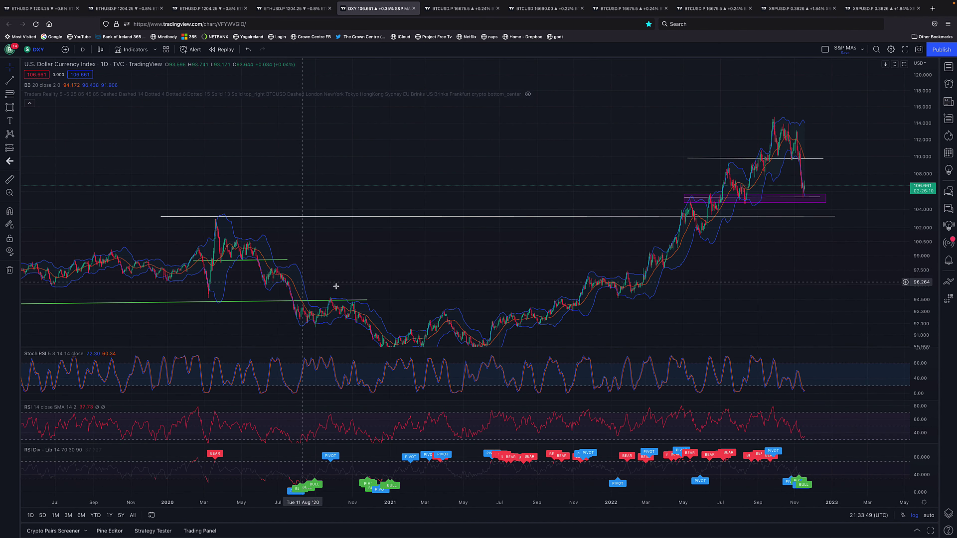
scroll(401, 300, down, 6)
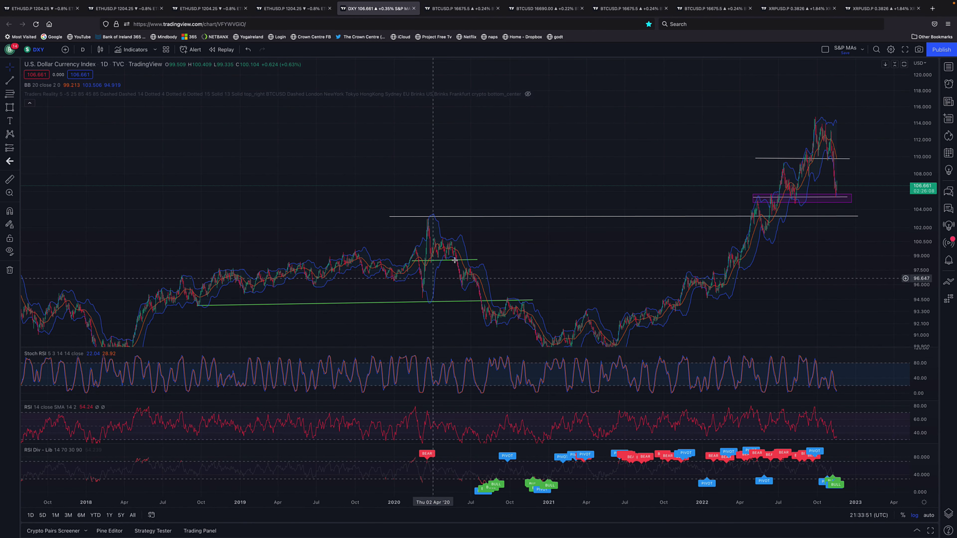
click(409, 260)
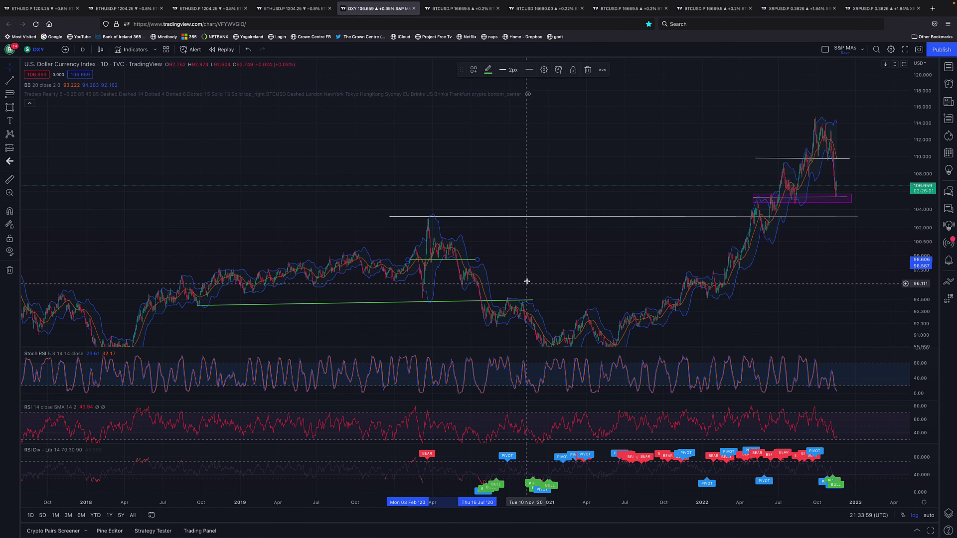
drag(524, 287, 560, 239)
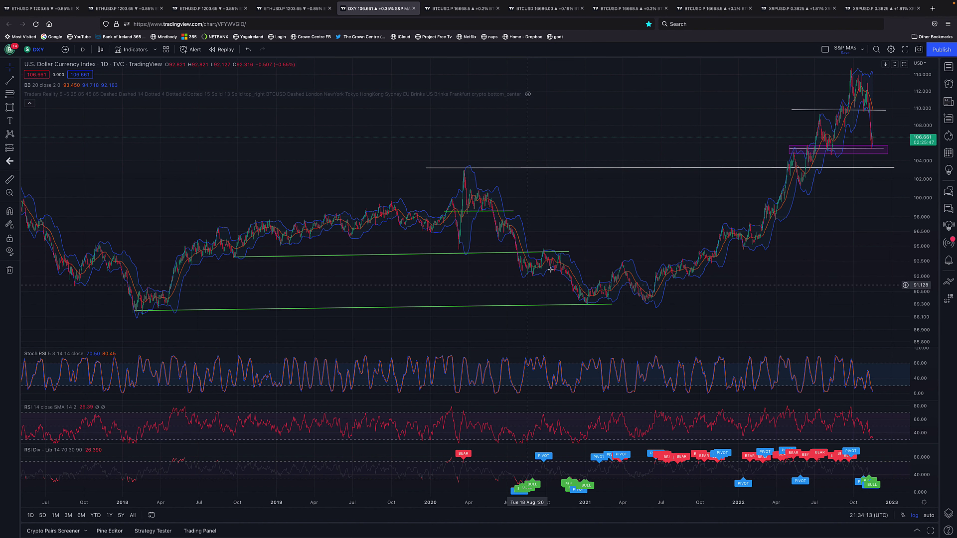
scroll(660, 312, right, 5)
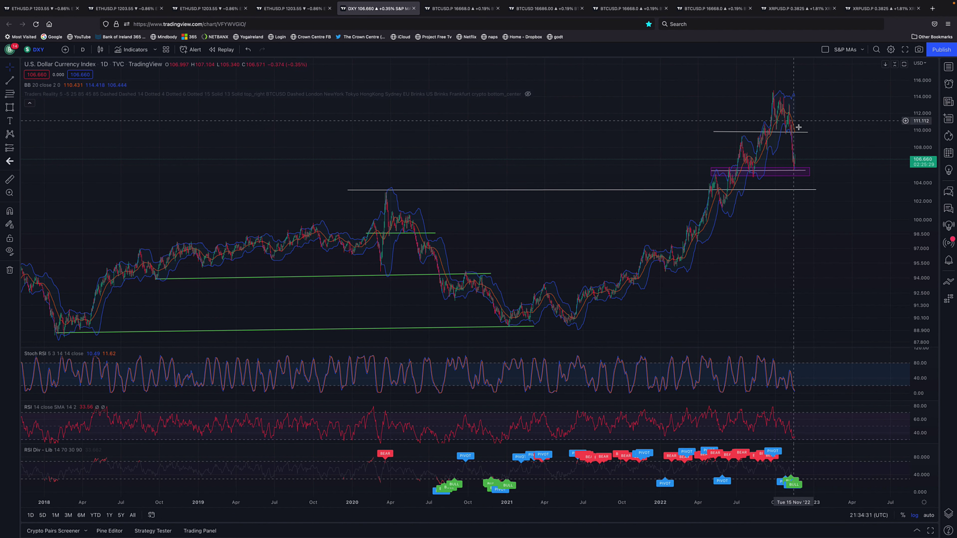
scroll(794, 182, up, 1)
scroll(794, 183, up, 3)
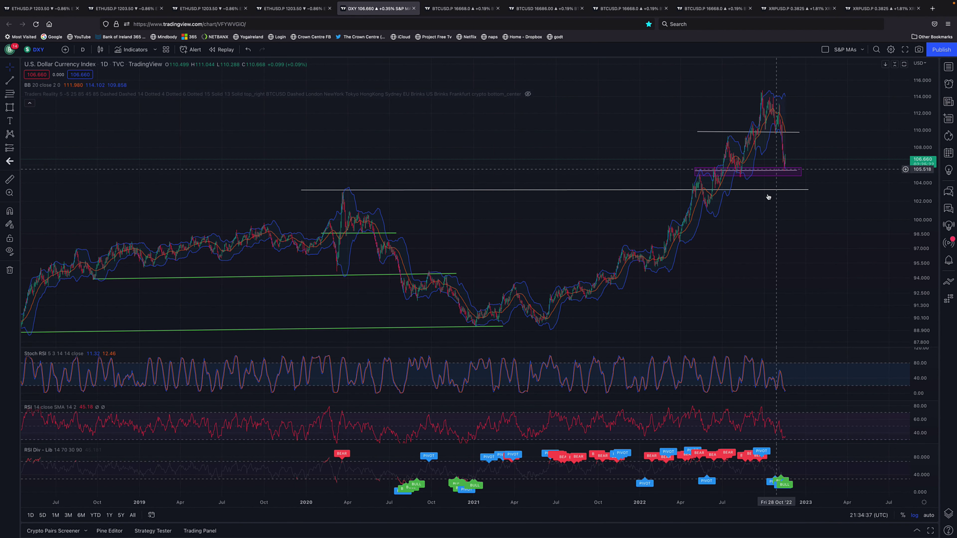
Lower the long white resistance line at the March 2020 high to about 103.0
click(587, 191)
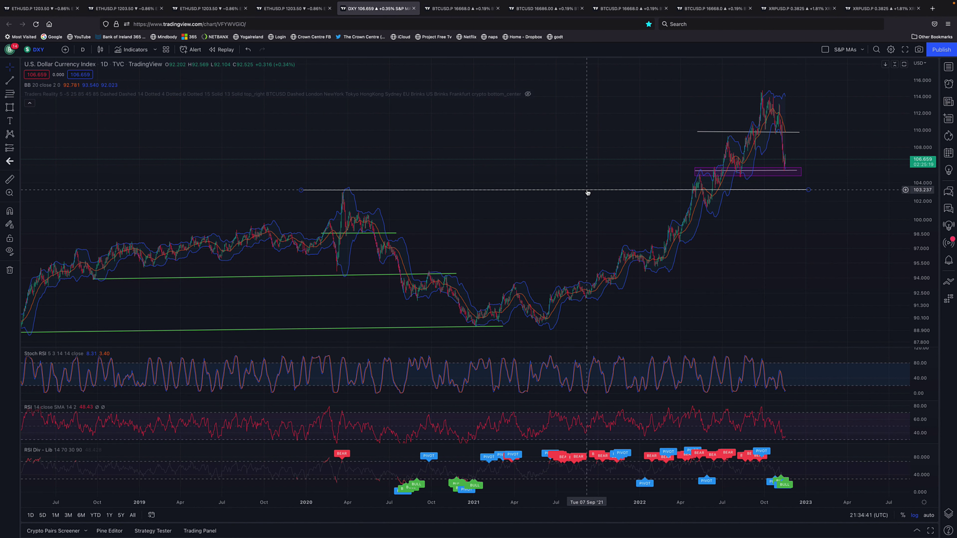
click(587, 191)
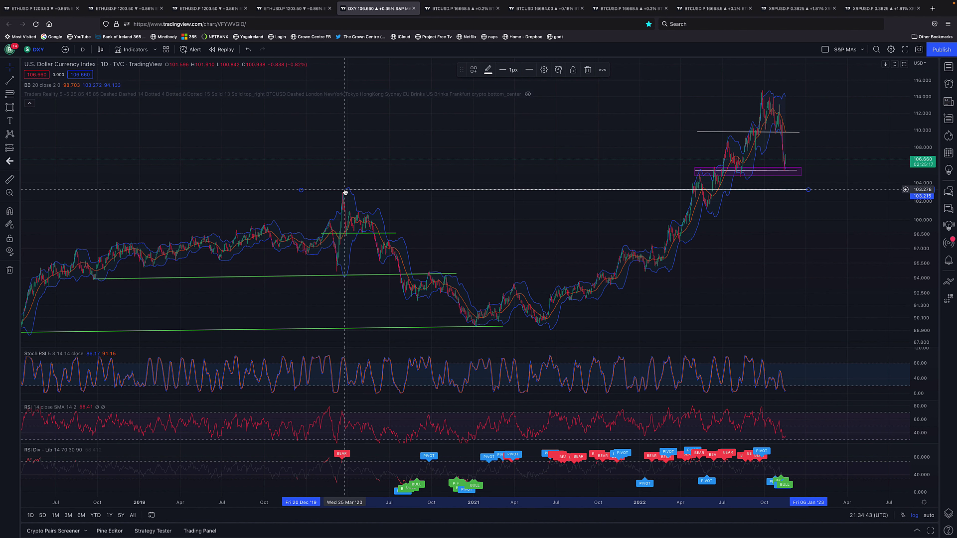
click(355, 192)
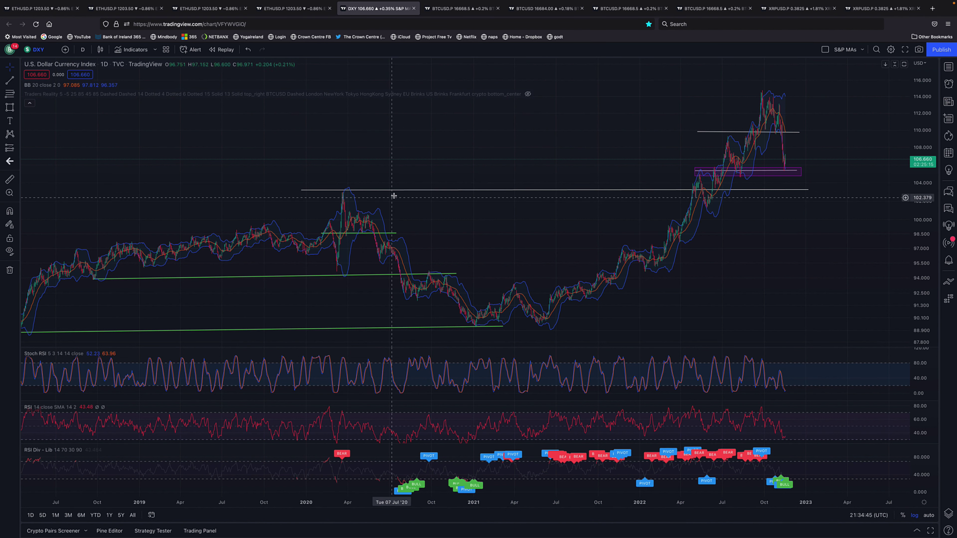
mouse_move(391, 199)
mouse_down()
mouse_move(376, 238)
mouse_move(384, 212)
mouse_move(374, 222)
mouse_move(365, 203)
mouse_up()
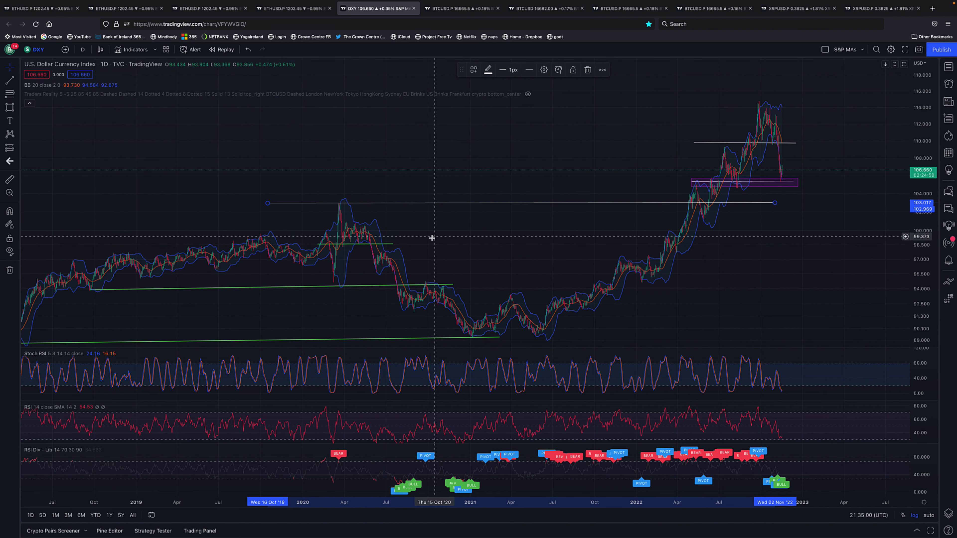
Extend the long white line back to 12 September 2016 and the green line near 94 back to about late August 2017
scroll(434, 240, down, 4)
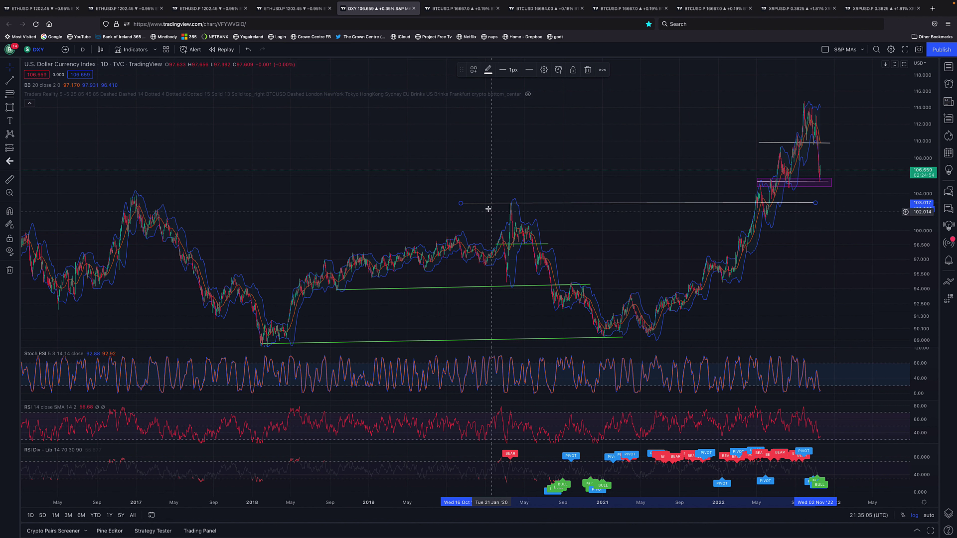
drag(320, 211, 100, 204)
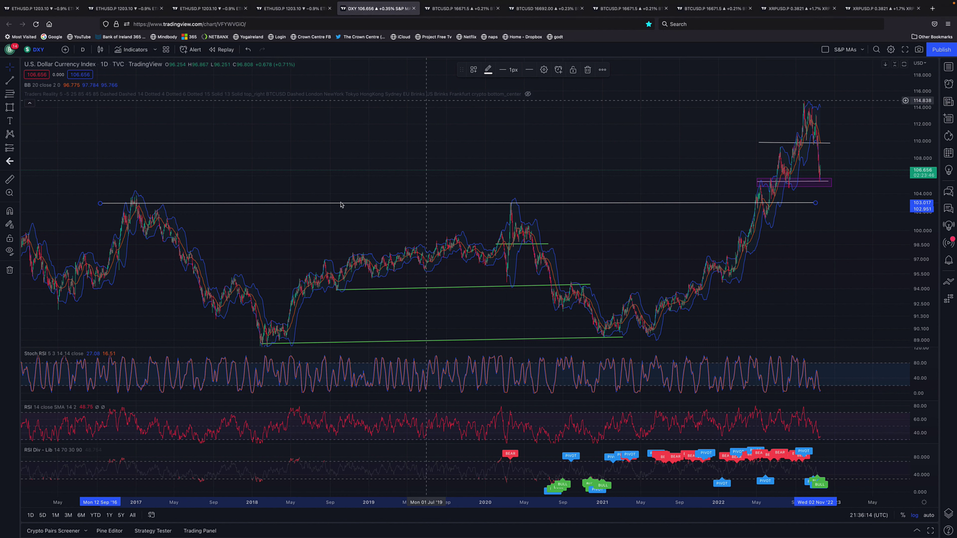
drag(339, 290, 209, 287)
click(611, 337)
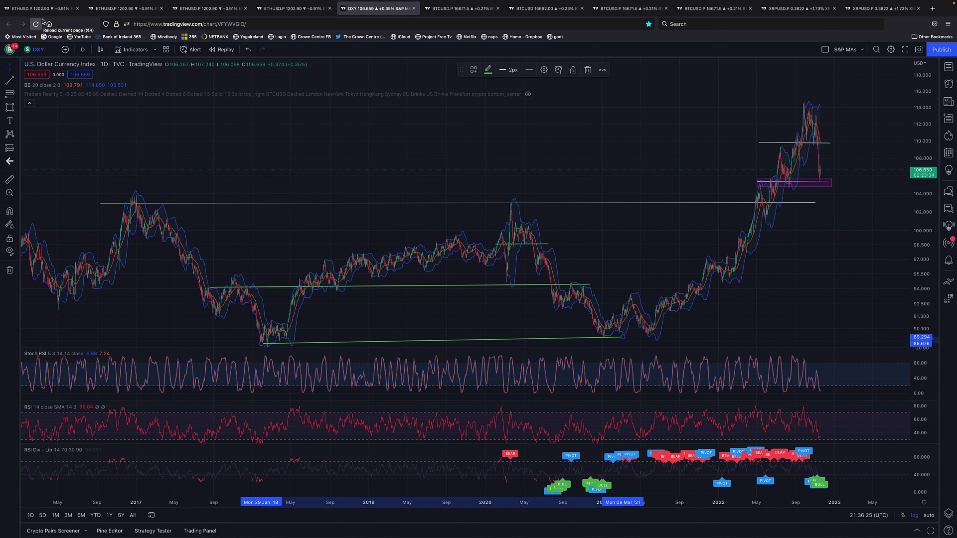
Switch to the ETHUSD 4-hour chart and examine the projected bounce to the Mountain peak and the 3rd Drop
click(29, 10)
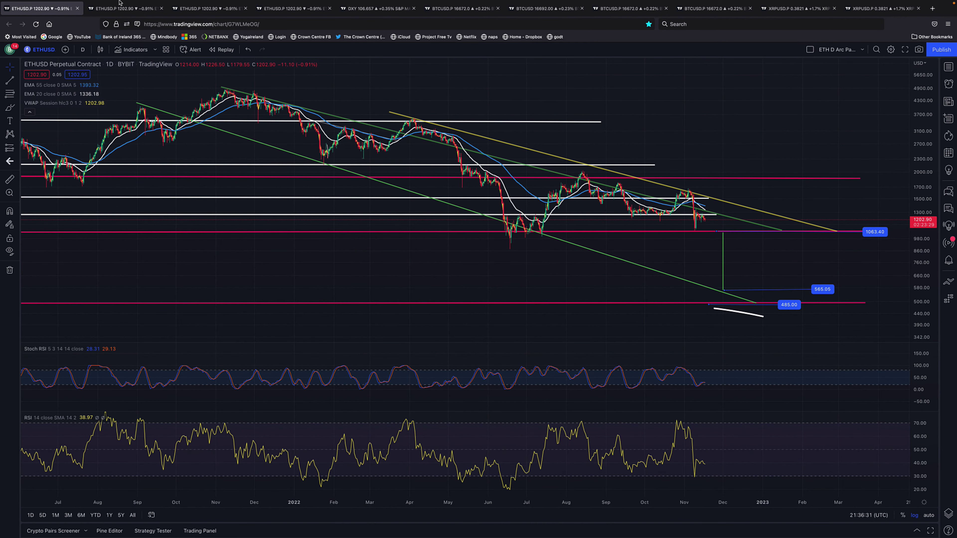
mouse_move(120, 2)
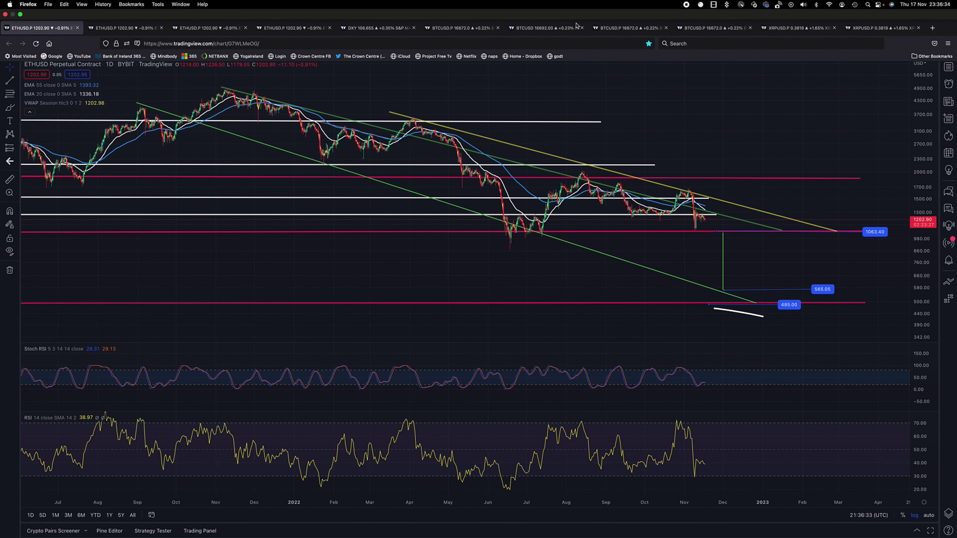
scroll(457, 200, down, 1)
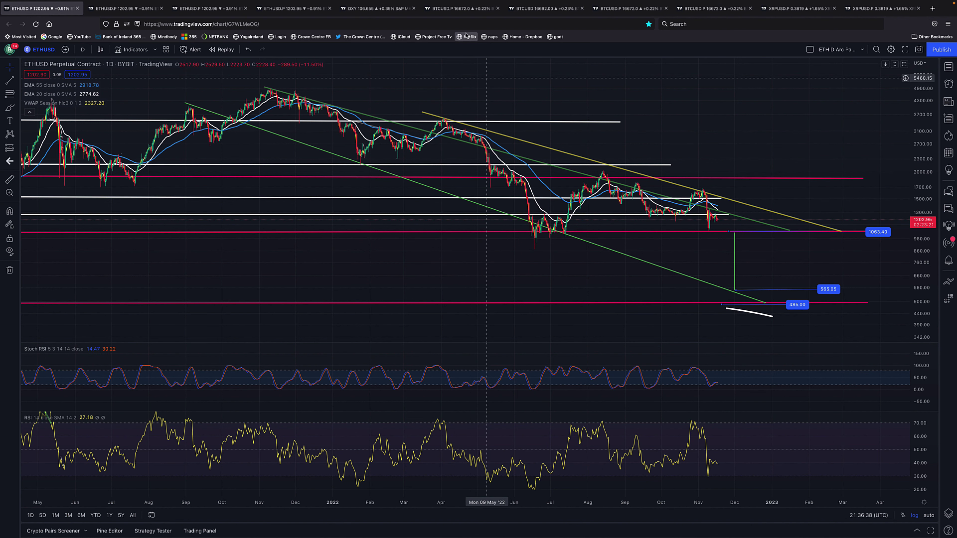
click(269, 6)
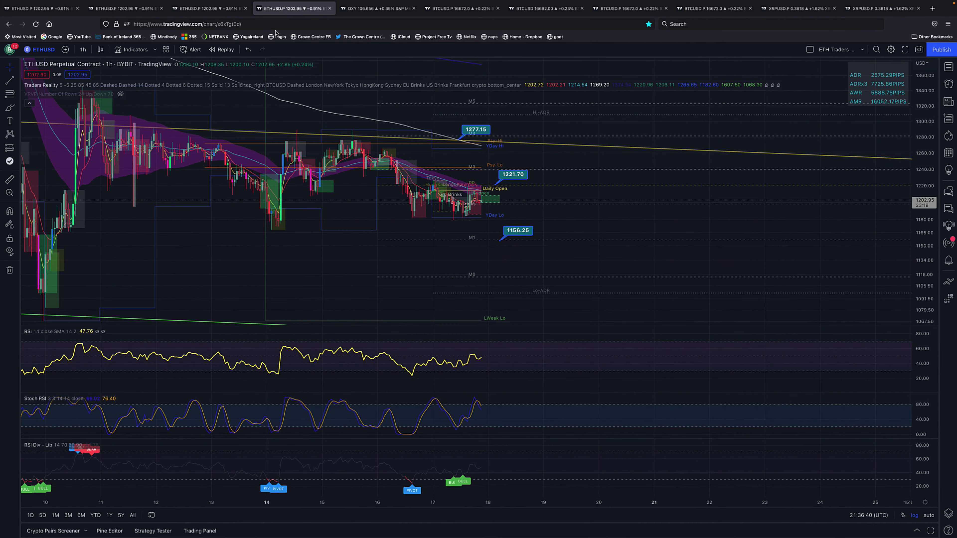
click(236, 9)
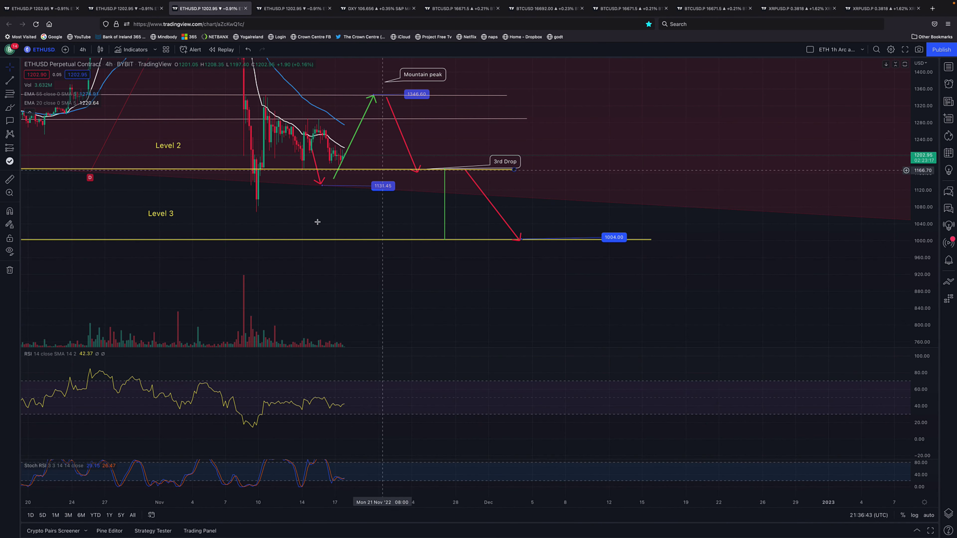
scroll(317, 220, up, 1)
scroll(331, 222, up, 1)
drag(328, 221, 478, 258)
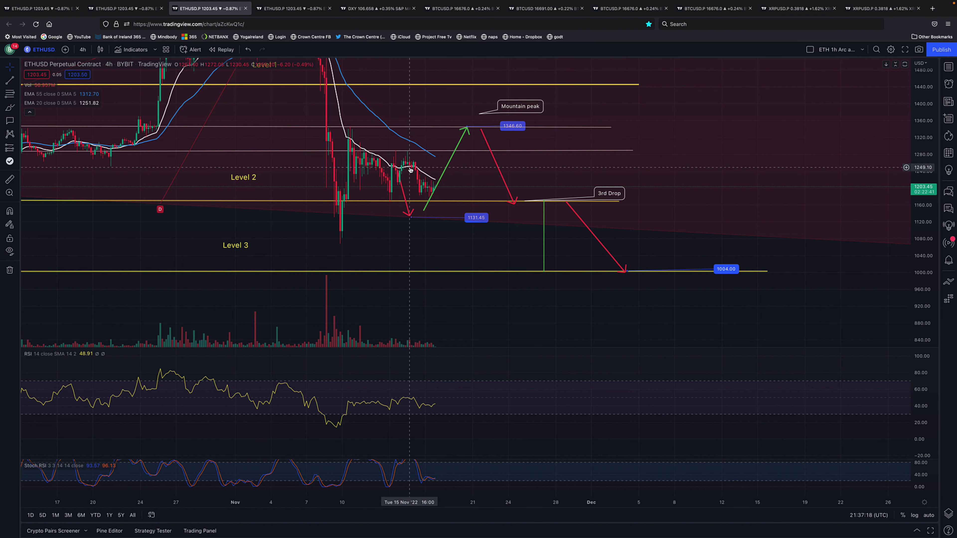
scroll(446, 217, up, 2)
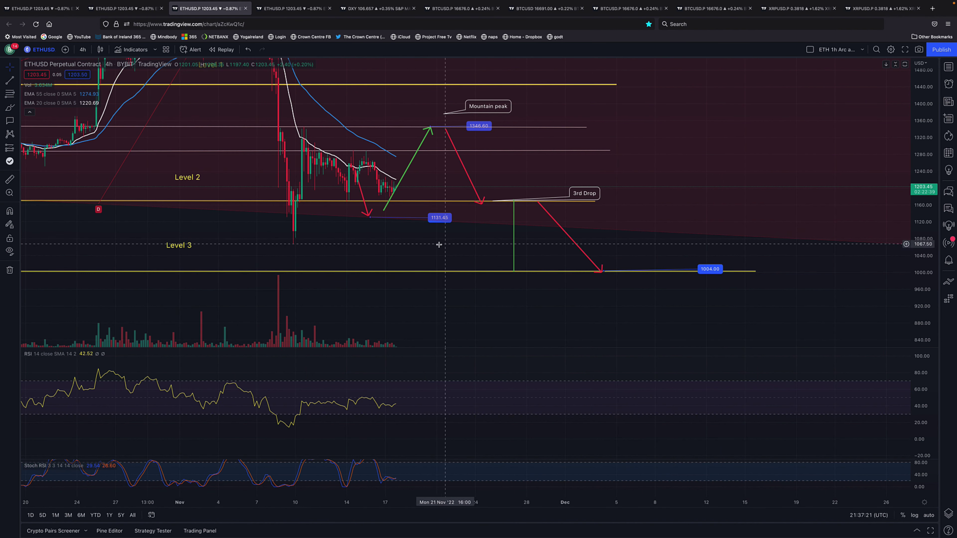
drag(453, 243, 595, 242)
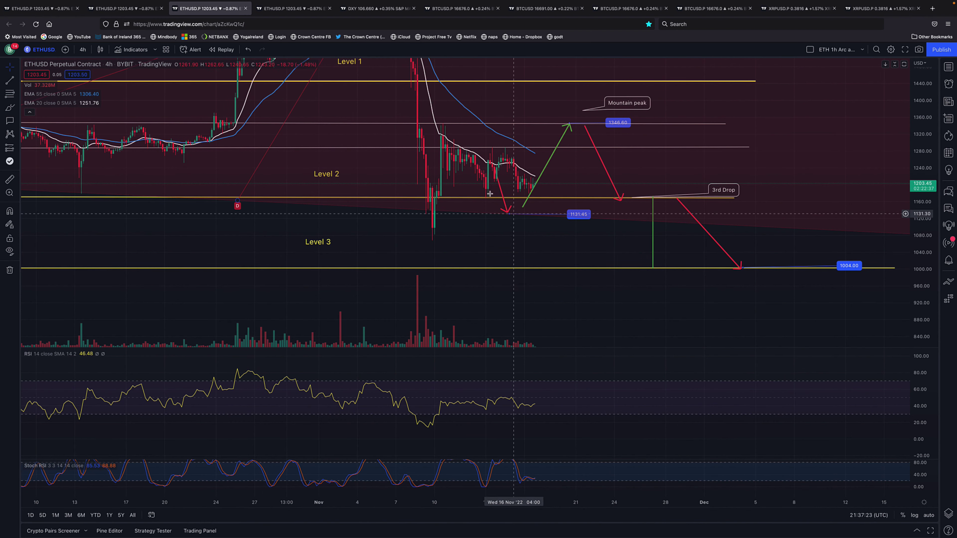
Draw a Fib retracement from about 1343.90 on 10 November 2022 down to about 1069.30 on 15 November
click(17, 96)
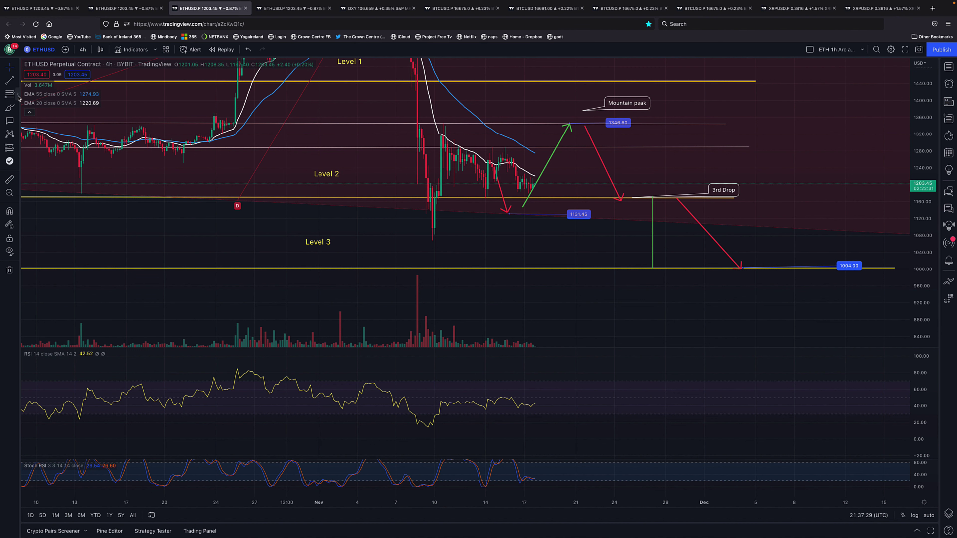
click(17, 97)
click(36, 95)
click(445, 125)
click(501, 215)
drag(503, 226, 511, 245)
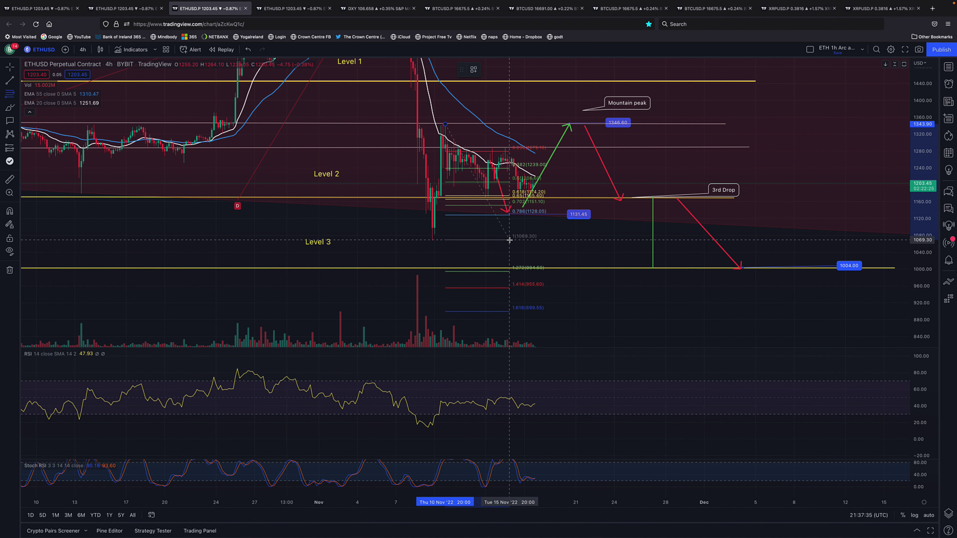
click(509, 240)
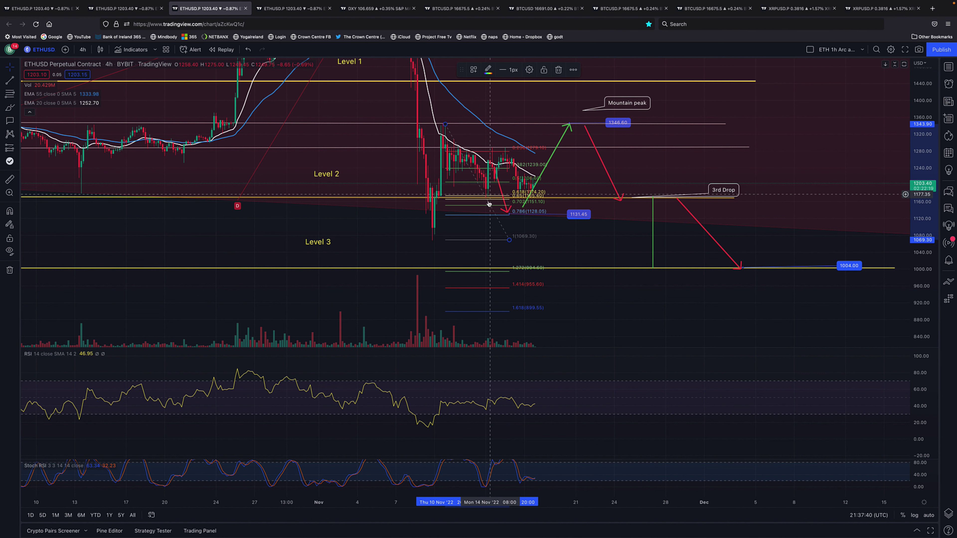
Reposition the Fib retracement to run from about 1287.20 on 14 November to about 1172.05 on 19 November 2022
drag(488, 204, 523, 209)
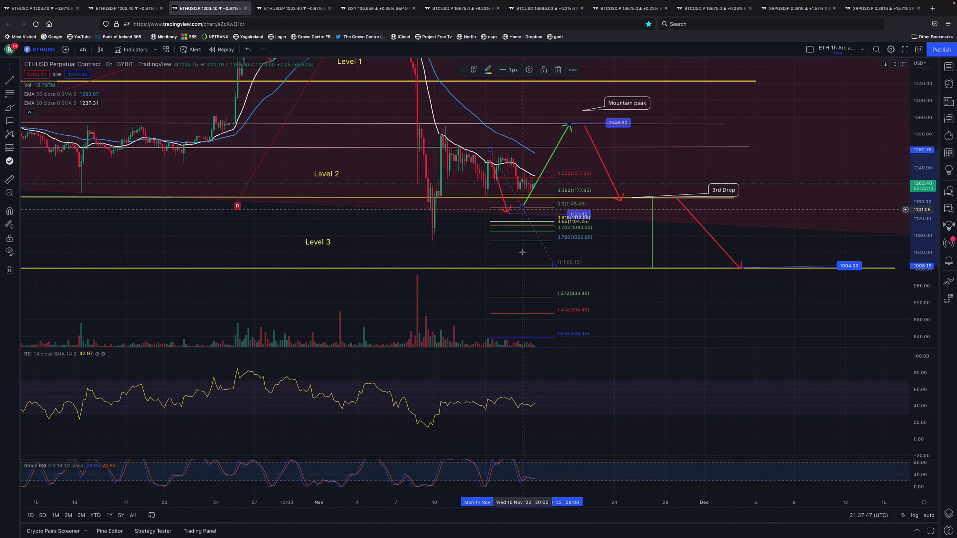
drag(554, 266, 559, 198)
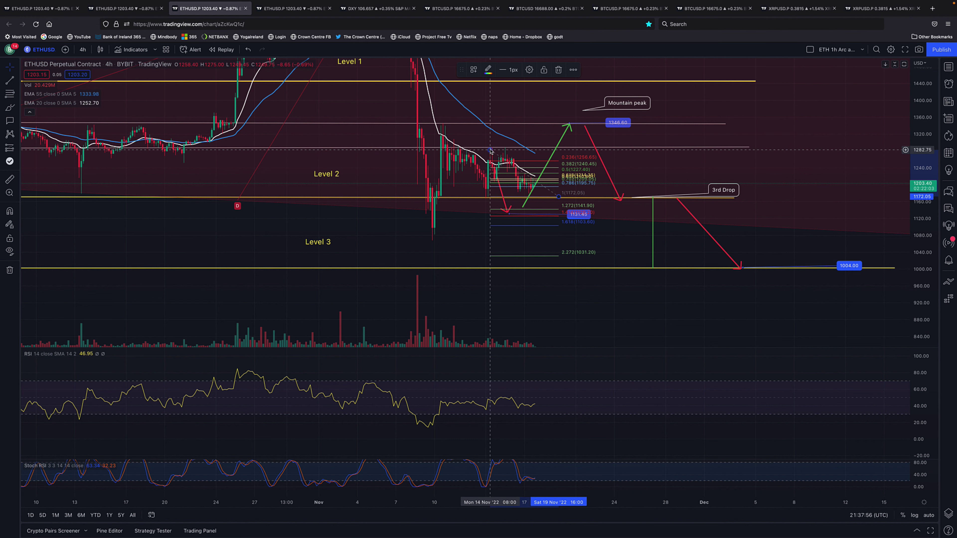
drag(490, 150, 493, 150)
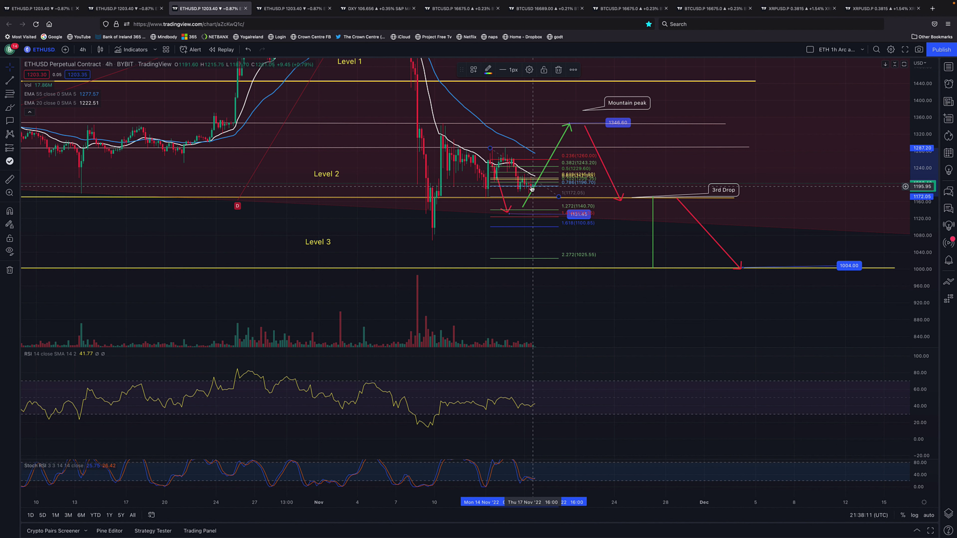
Move the Fib retracement into the empty area below the price action and remove it
mouse_move(515, 163)
mouse_down()
mouse_move(559, 175)
mouse_move(569, 271)
mouse_up()
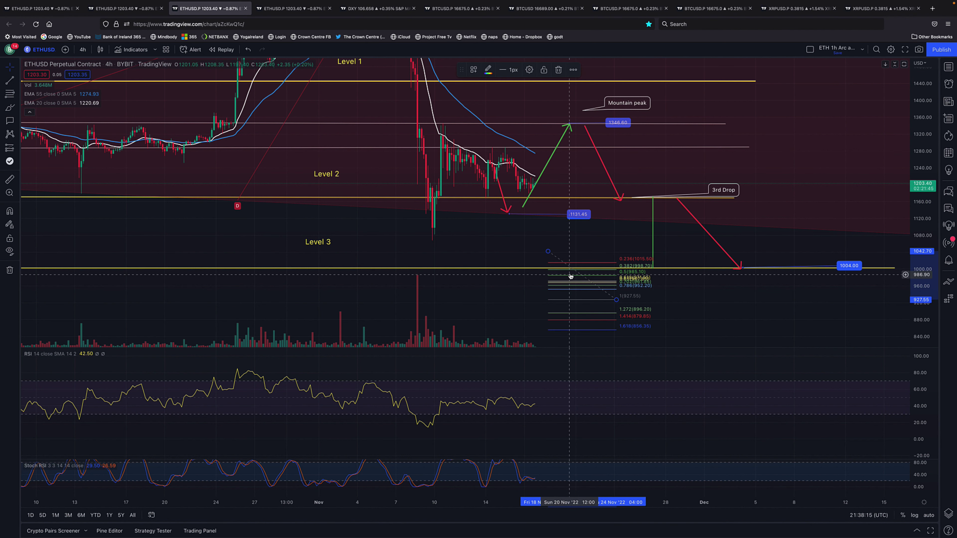
right_click(576, 274)
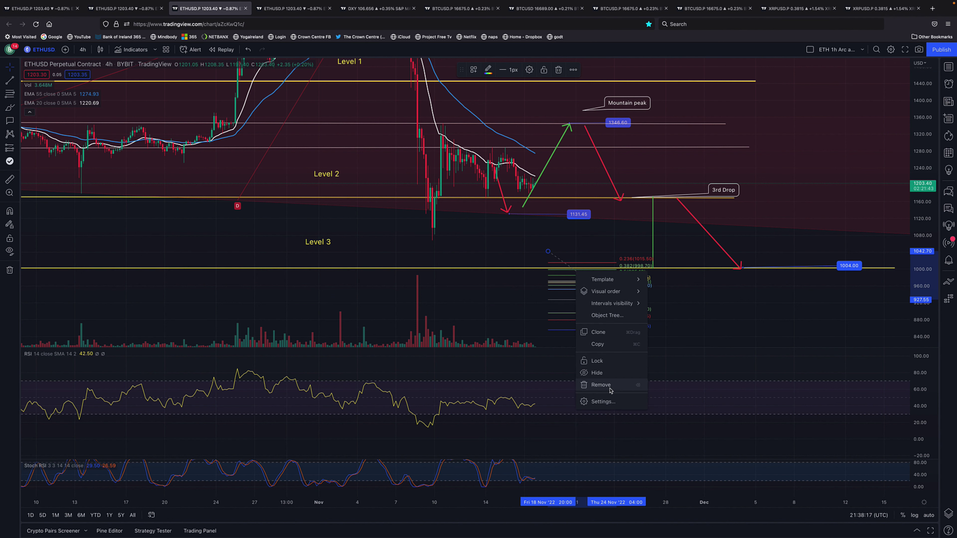
click(601, 385)
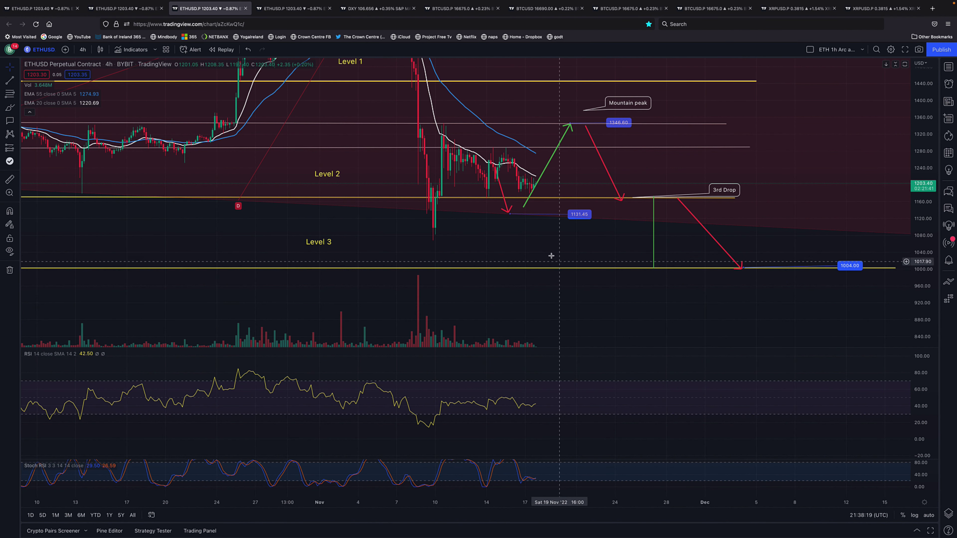
Draw brush strokes along the September 2022 sell-off from about 1740 to 1250, adding a box around the late-September consolidation
scroll(324, 256, down, 5)
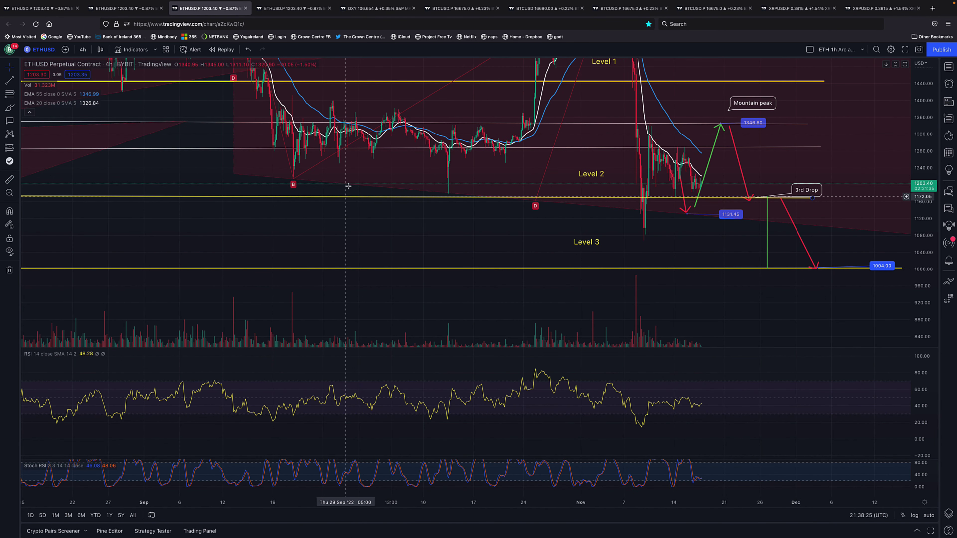
drag(354, 189, 400, 290)
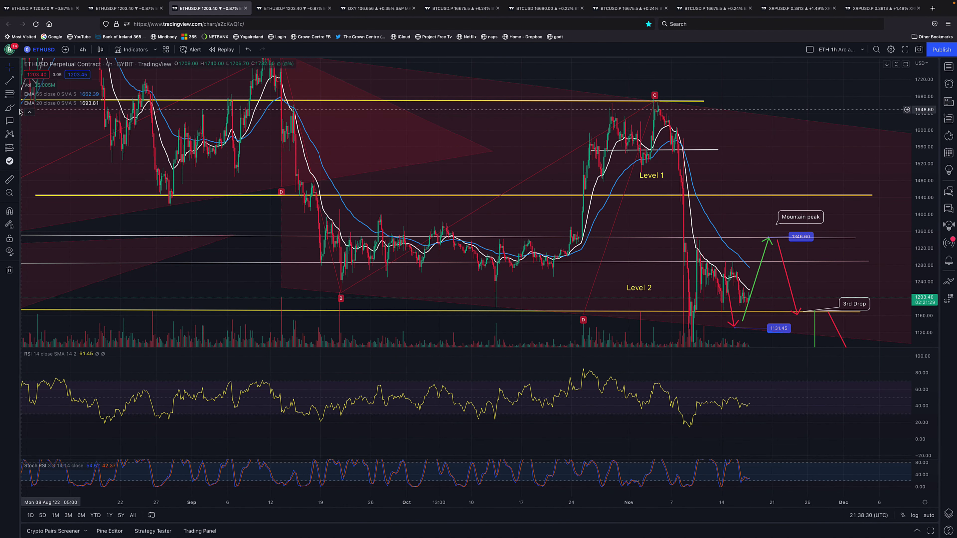
click(10, 107)
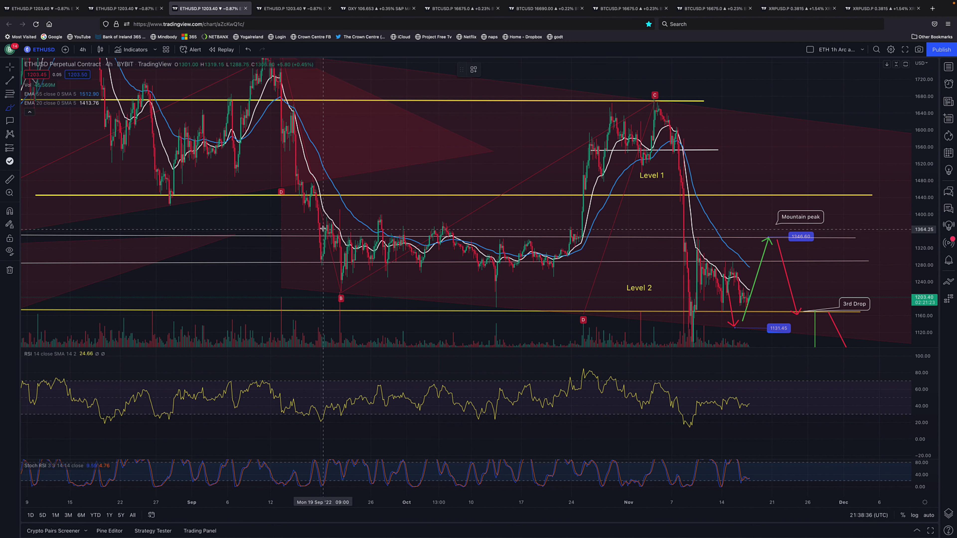
mouse_move(283, 71)
mouse_down()
mouse_move(343, 278)
mouse_move(348, 208)
mouse_move(360, 237)
mouse_move(378, 238)
mouse_move(377, 271)
mouse_move(344, 272)
mouse_move(350, 235)
mouse_up()
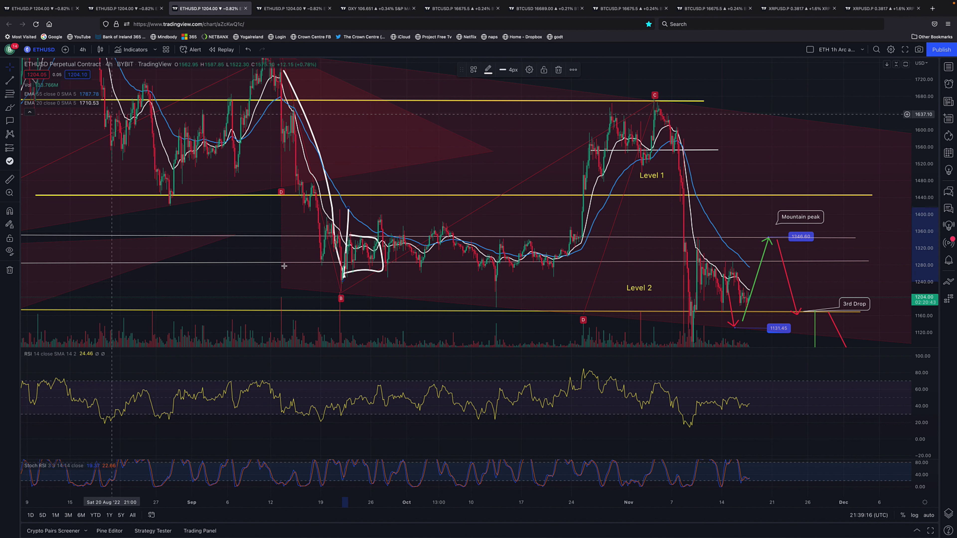
Remove all the brush strokes from the September sell-off and the consolidation beside it
right_click(348, 228)
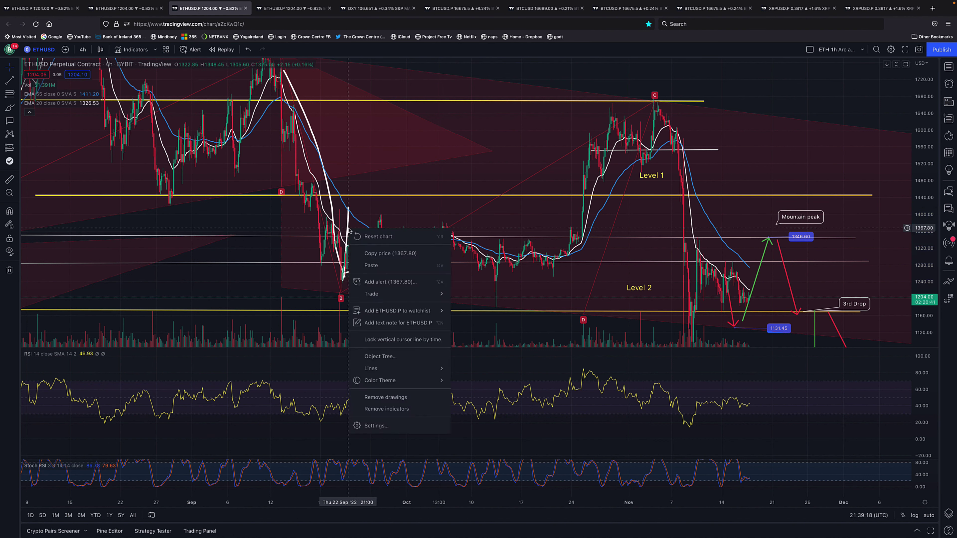
click(346, 247)
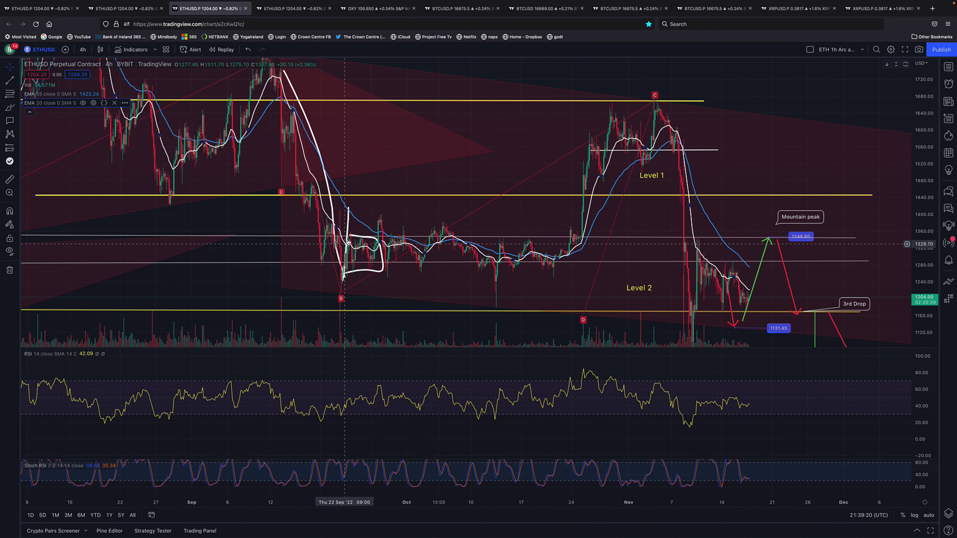
right_click(347, 237)
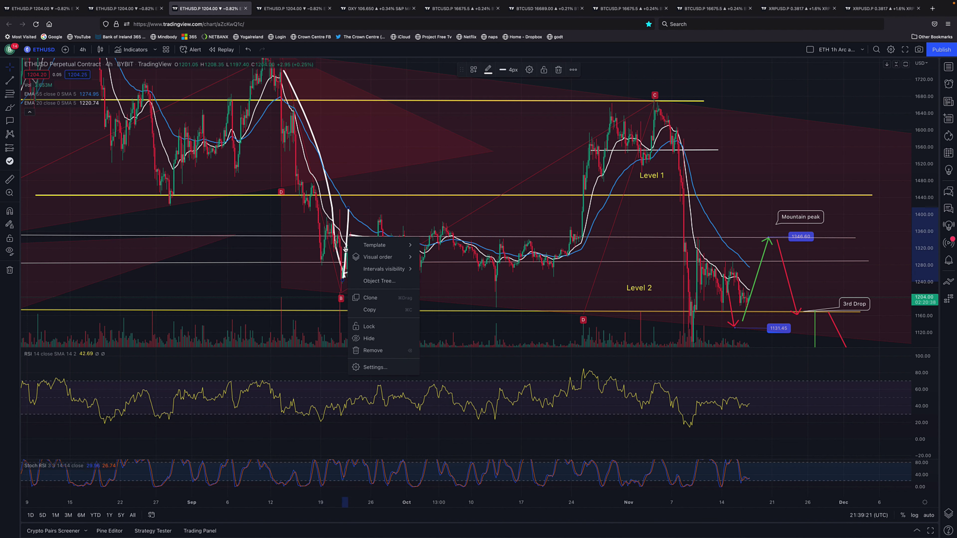
click(380, 351)
right_click(369, 239)
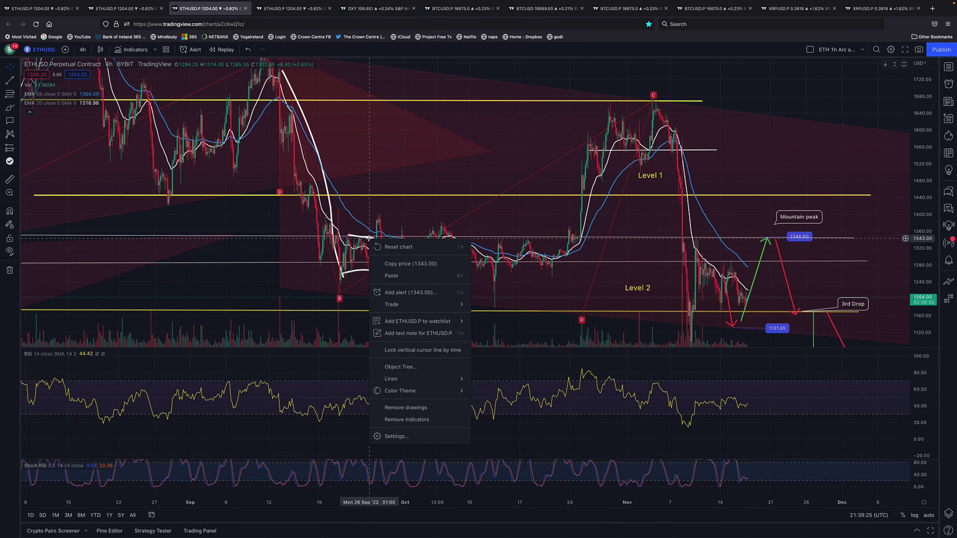
right_click(364, 239)
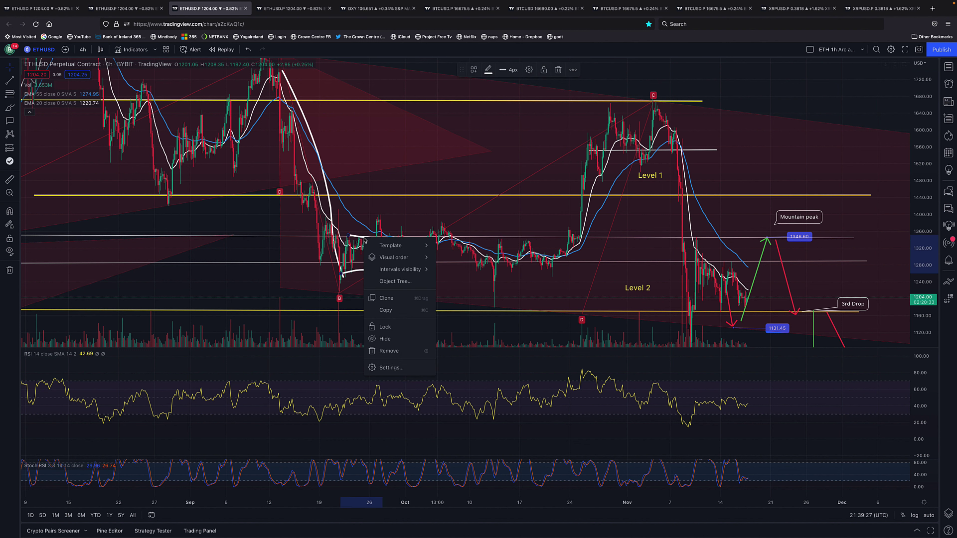
click(391, 352)
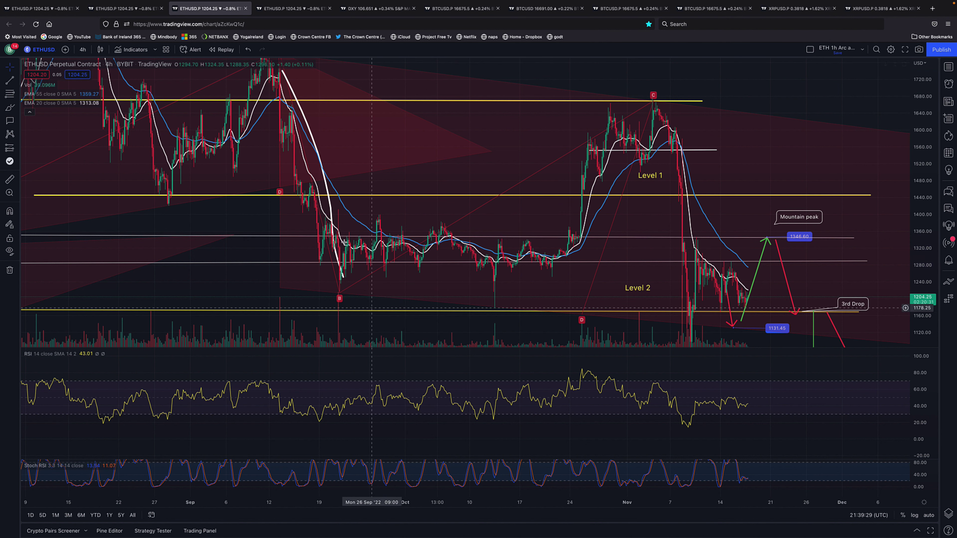
right_click(332, 222)
click(365, 333)
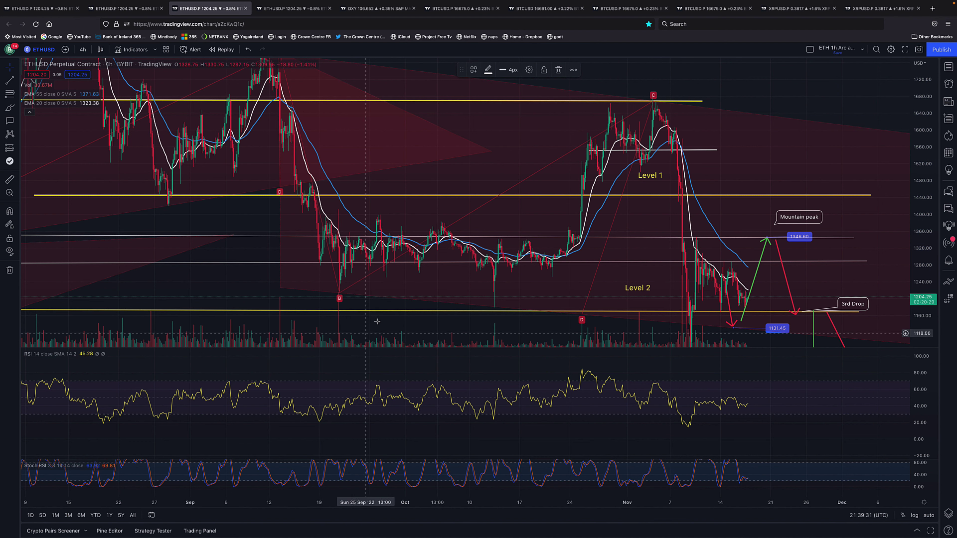
Trace the sideways price swings with the brush from the low at about 22 September to about 21 October 2022
scroll(582, 294, up, 2)
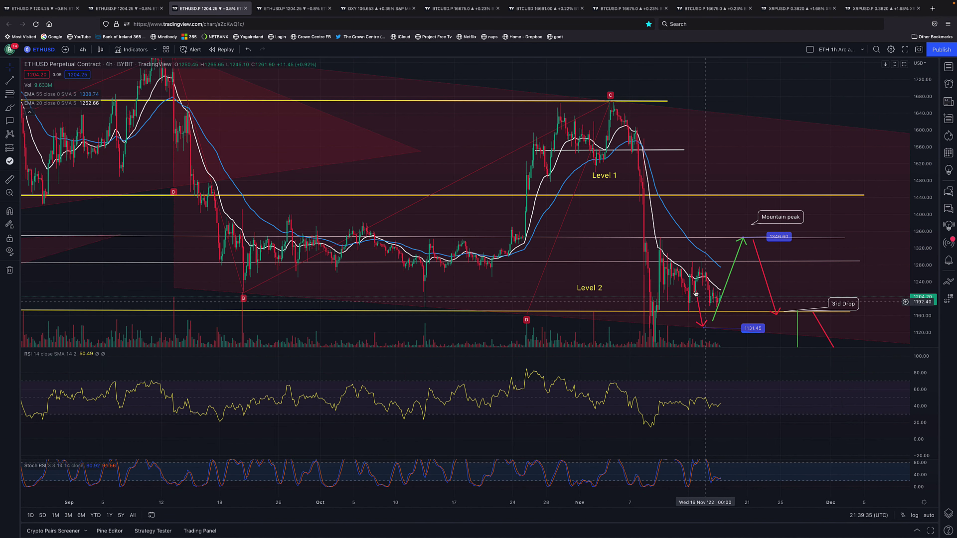
scroll(676, 294, up, 3)
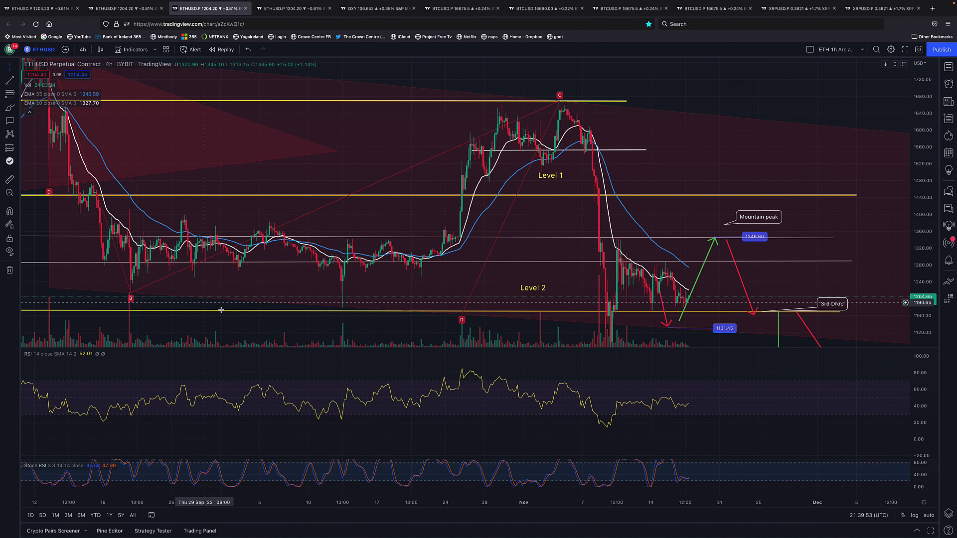
scroll(233, 305, down, 3)
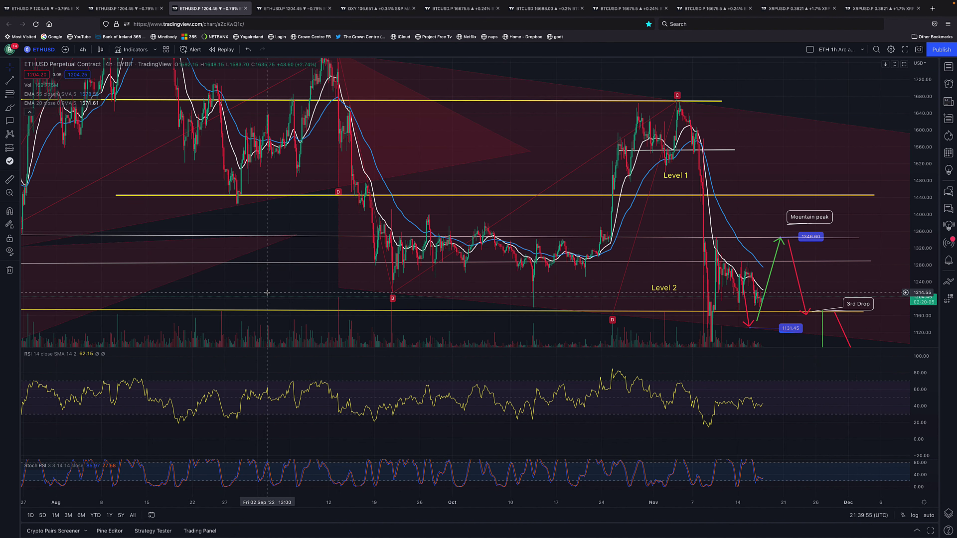
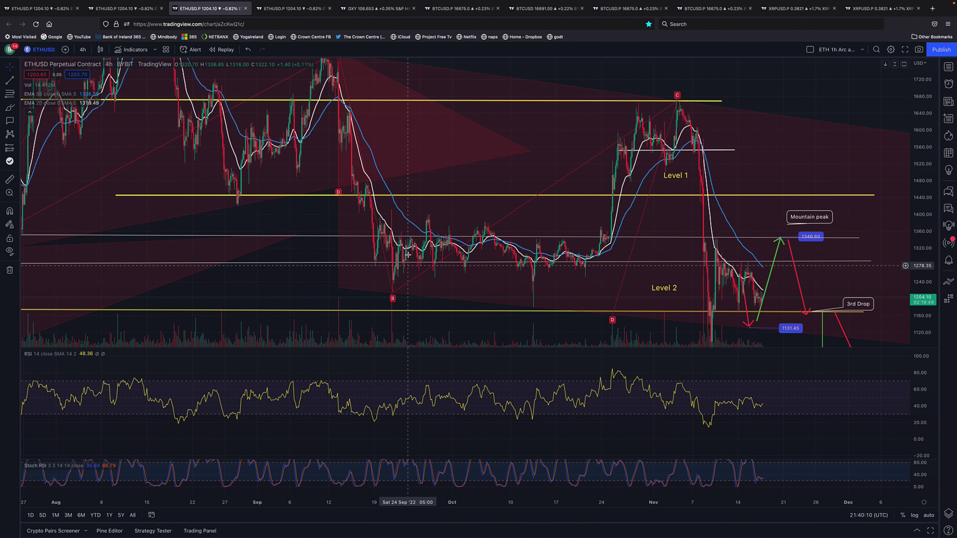
click(10, 107)
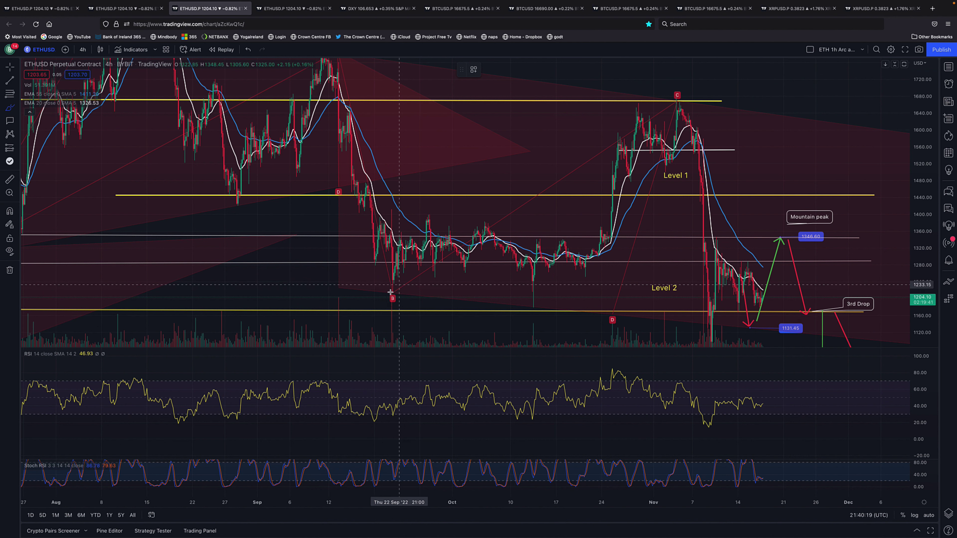
drag(391, 292, 400, 256)
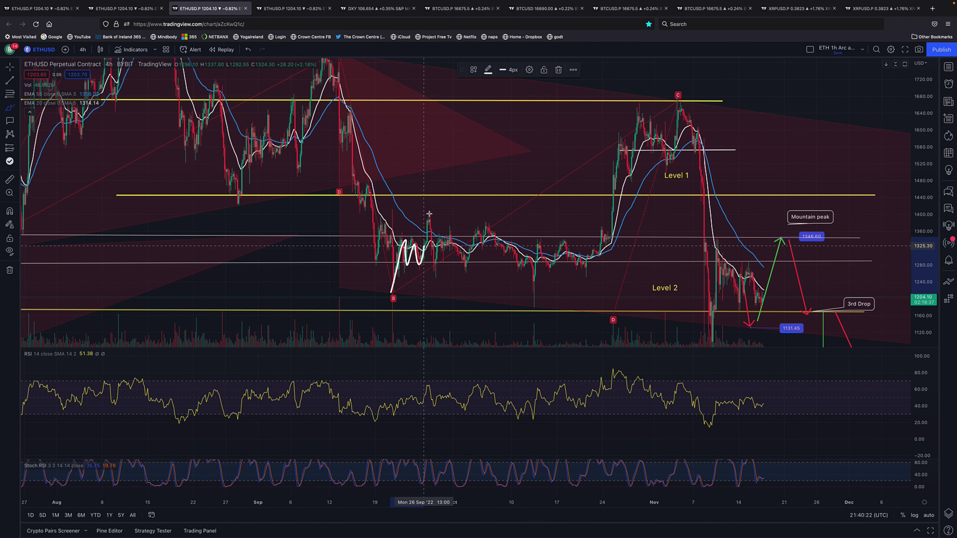
drag(455, 220, 456, 222)
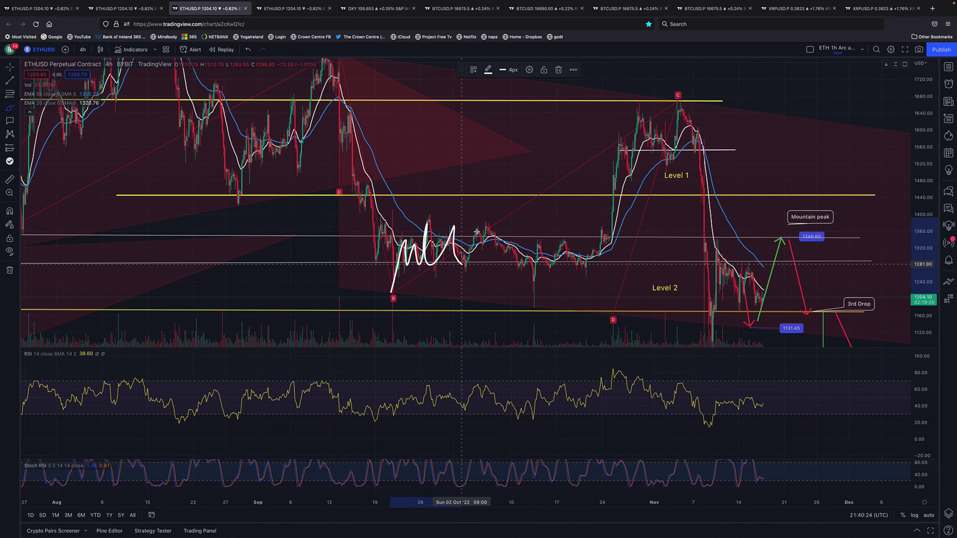
mouse_move(462, 264)
mouse_down()
mouse_move(485, 222)
mouse_move(516, 266)
mouse_move(570, 249)
mouse_move(584, 274)
mouse_up()
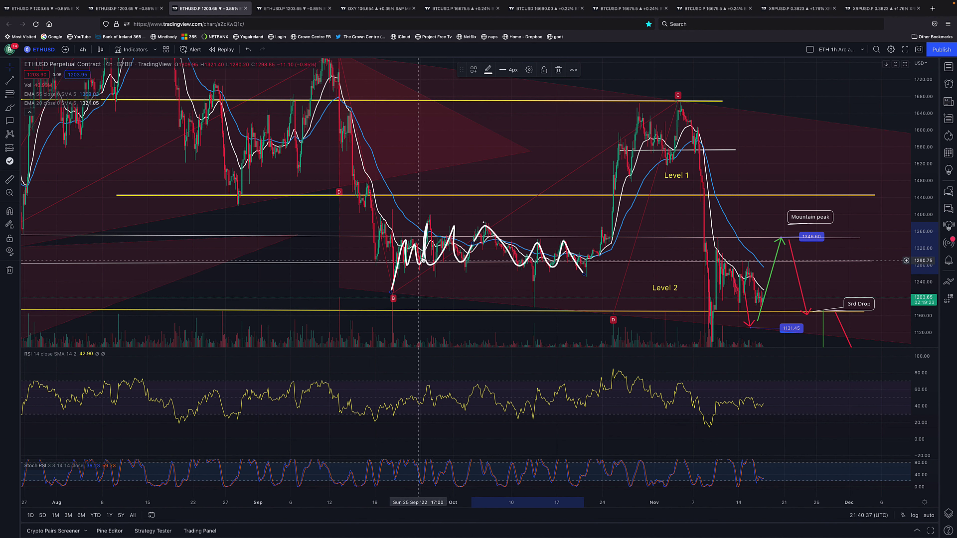
Remove the brush strokes over the September–October range, including the stray dot at about 1380 on 5 October
right_click(423, 257)
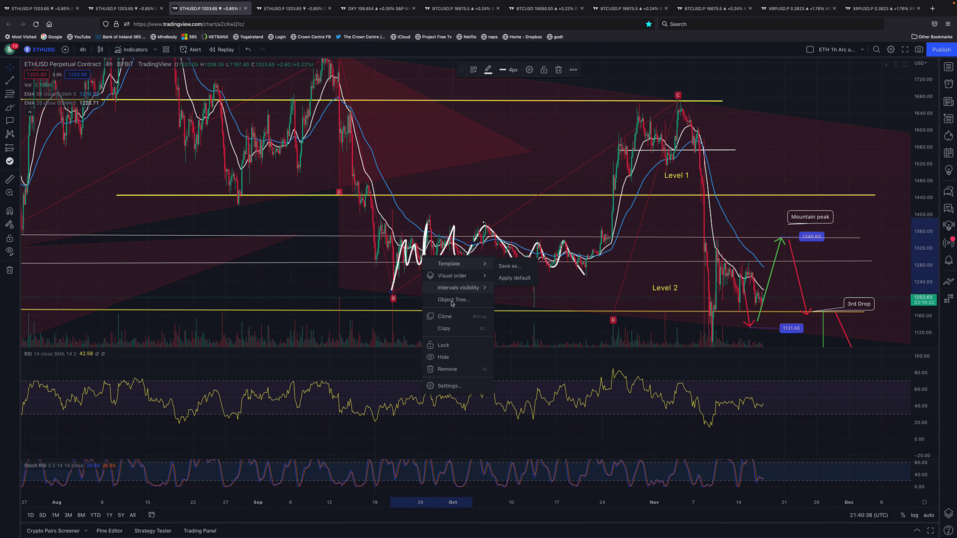
click(448, 370)
right_click(518, 267)
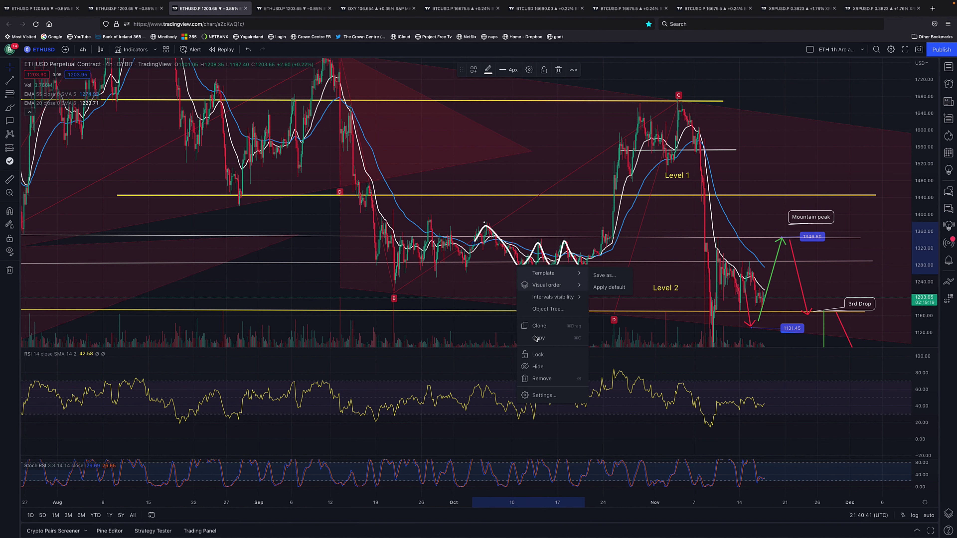
click(543, 379)
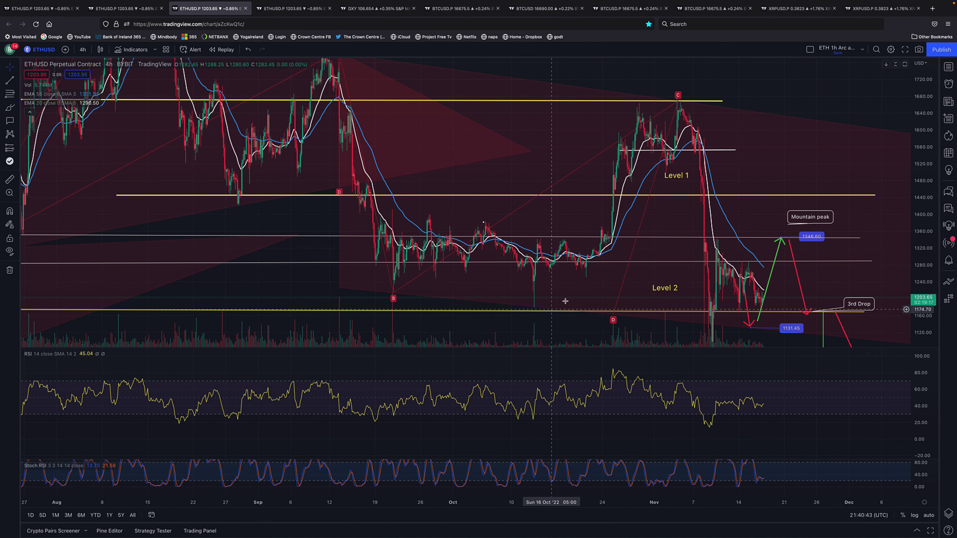
right_click(485, 225)
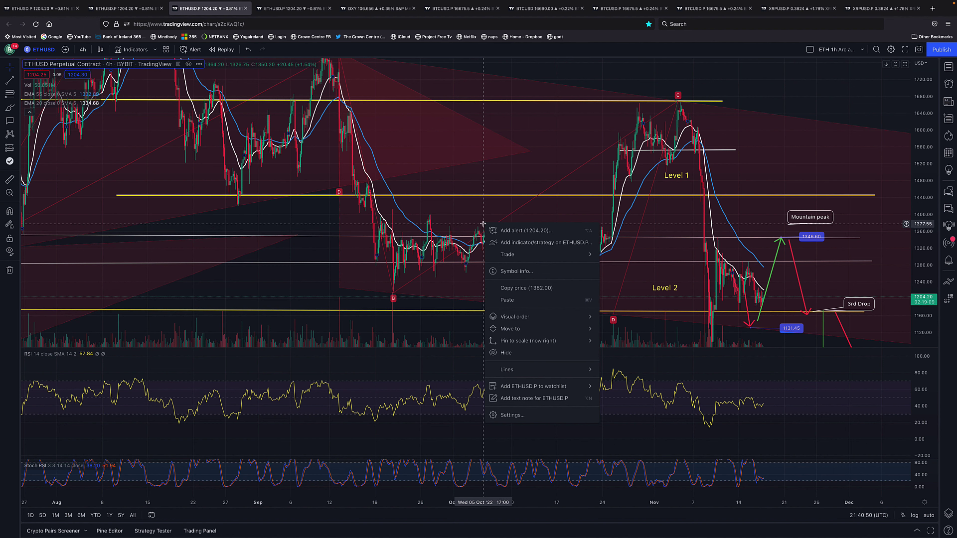
right_click(484, 224)
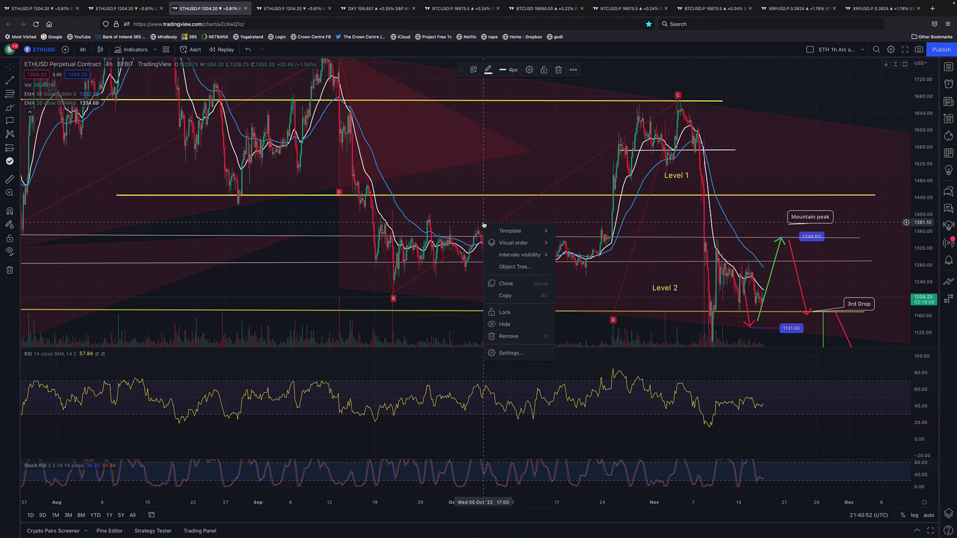
click(559, 70)
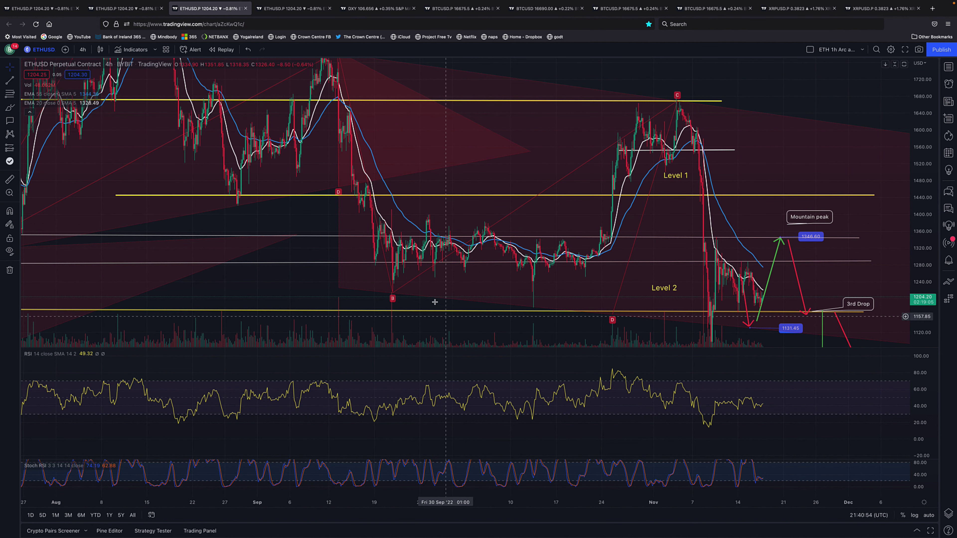
Examine the projected bounce from the Level 2 line to the Mountain peak and the 3rd Drop towards 1004.00
scroll(497, 271, up, 2)
scroll(513, 241, up, 3)
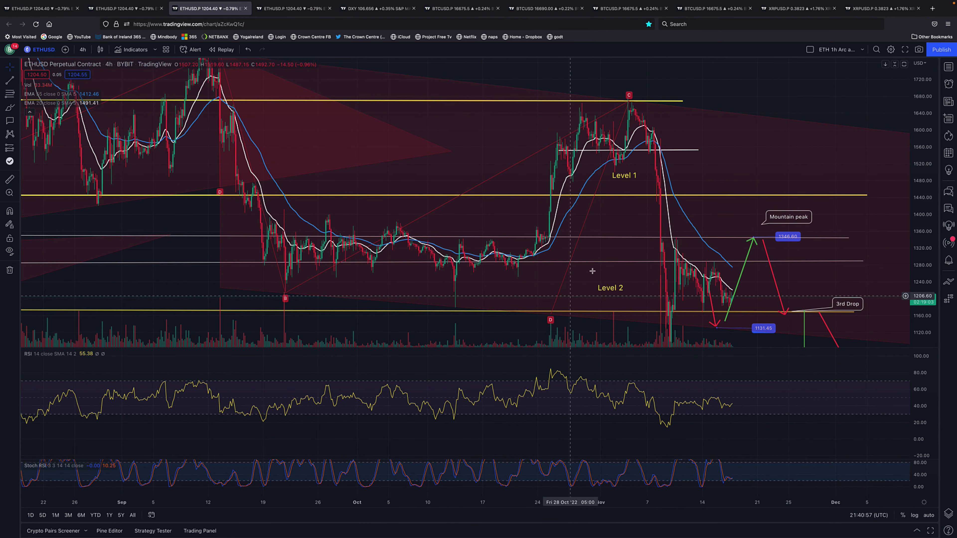
drag(530, 207, 433, 134)
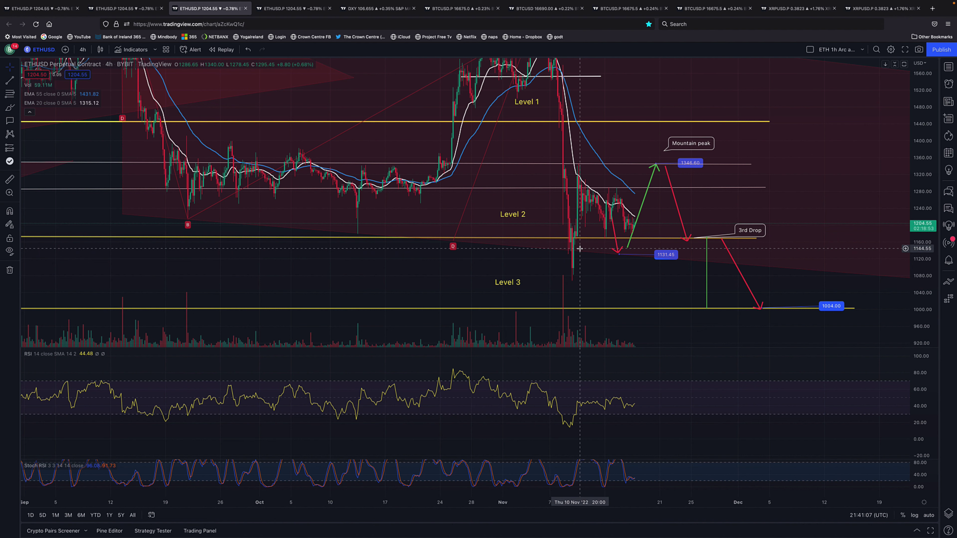
scroll(633, 243, right, 3)
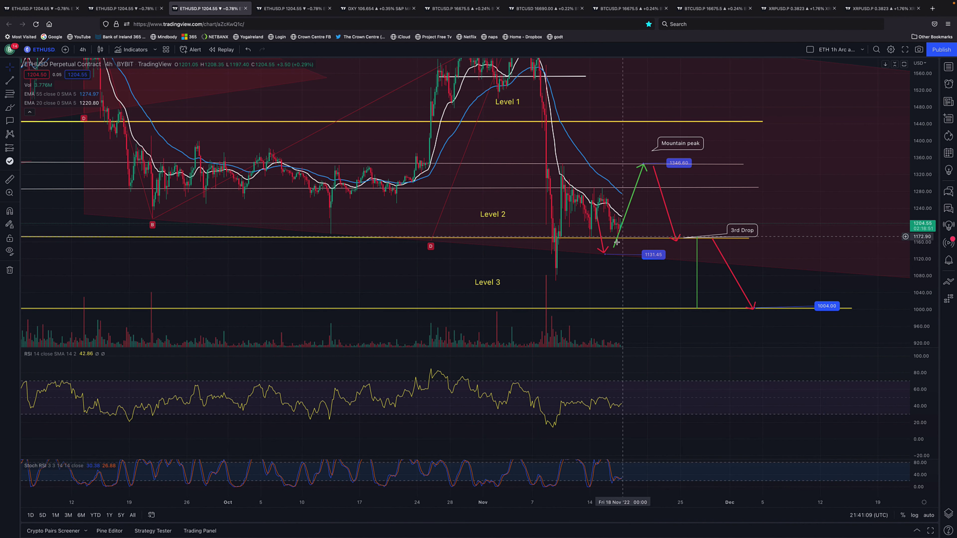
scroll(617, 243, up, 2)
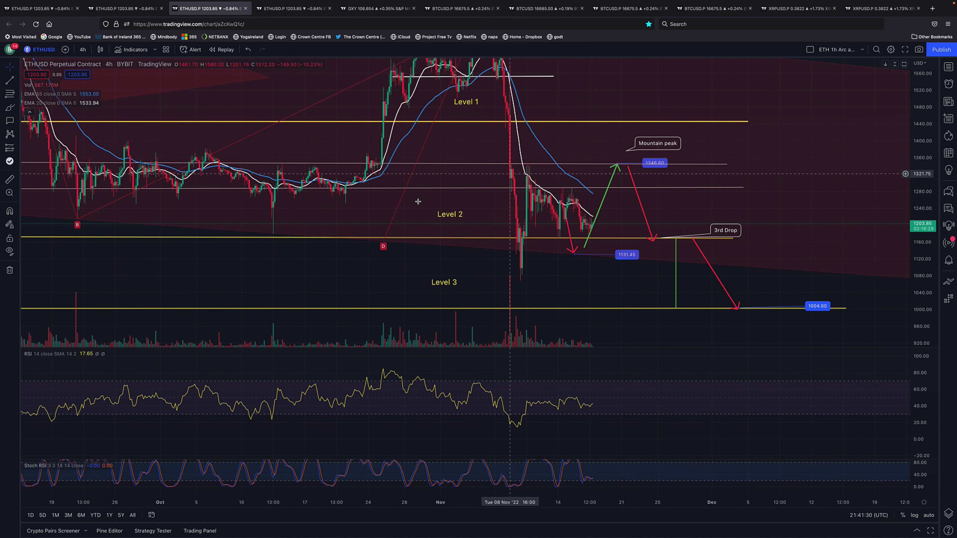
Measure the September drop from about 1465.25 down to about 1288.95 on 19 September 2022, and clear the measurement
scroll(415, 209, down, 2)
scroll(287, 233, down, 3)
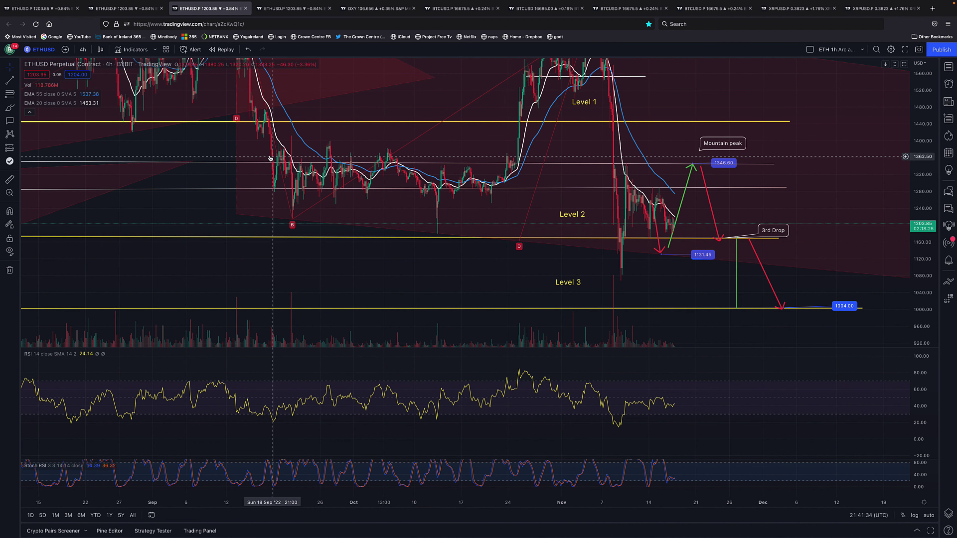
drag(248, 157, 354, 274)
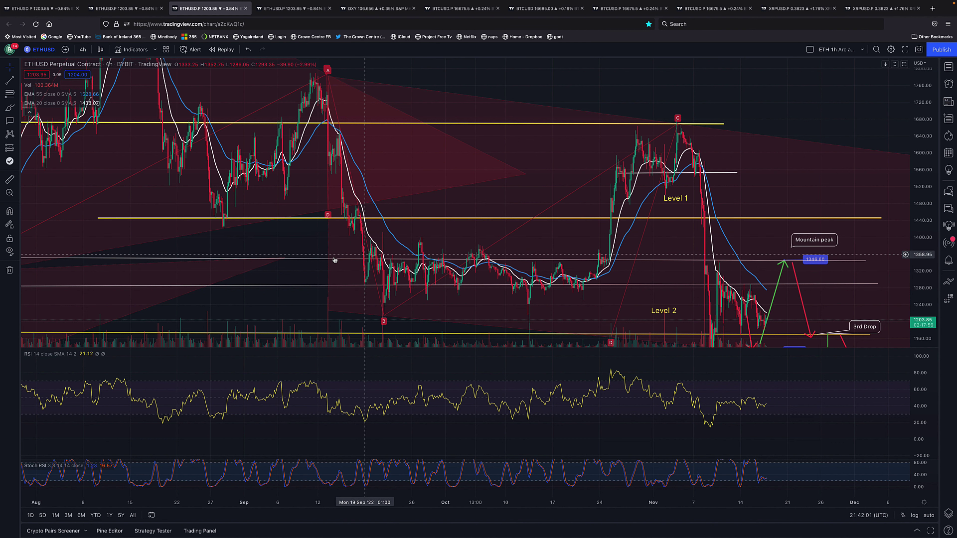
click(10, 179)
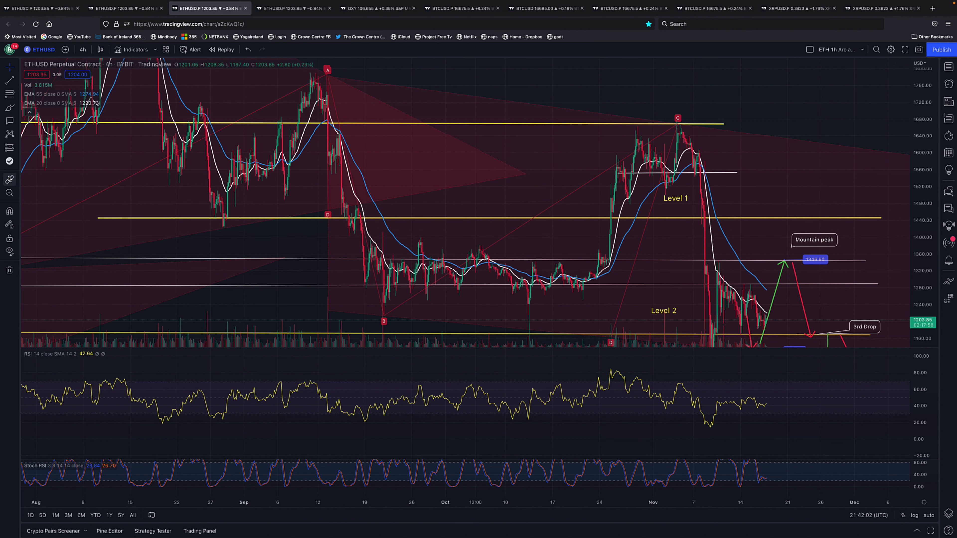
click(359, 211)
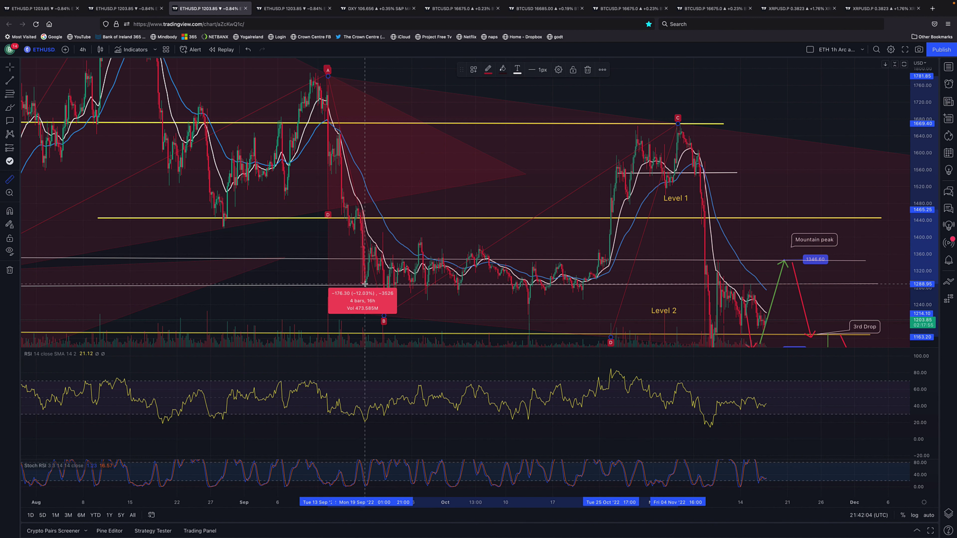
click(365, 283)
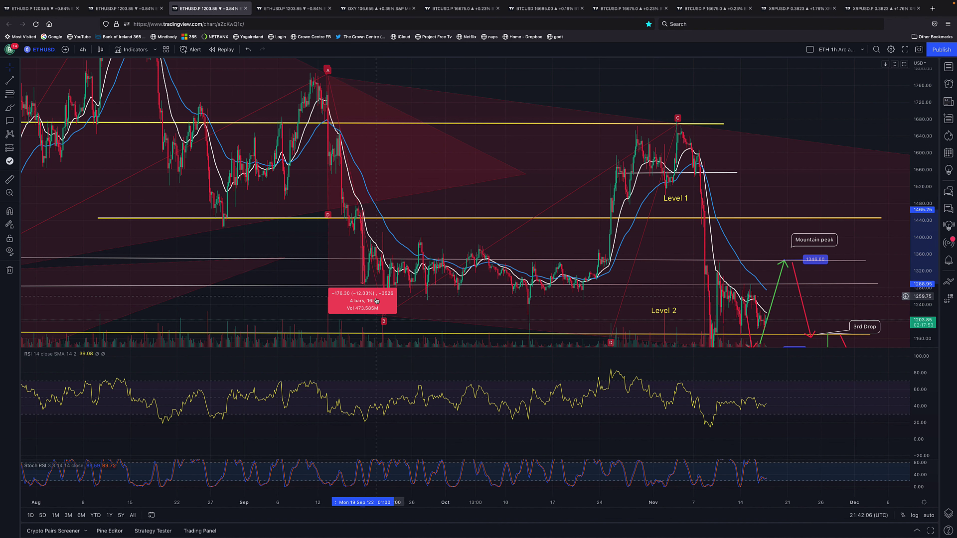
click(394, 309)
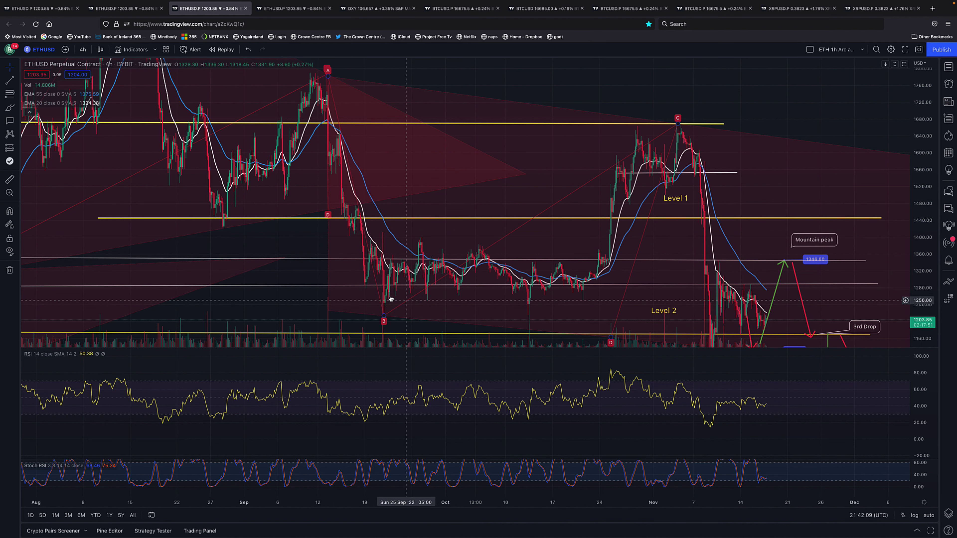
Move the green bounce arrow below the Mountain peak slightly later in time, closer to the latest candles
scroll(398, 314, down, 1)
scroll(399, 314, up, 1)
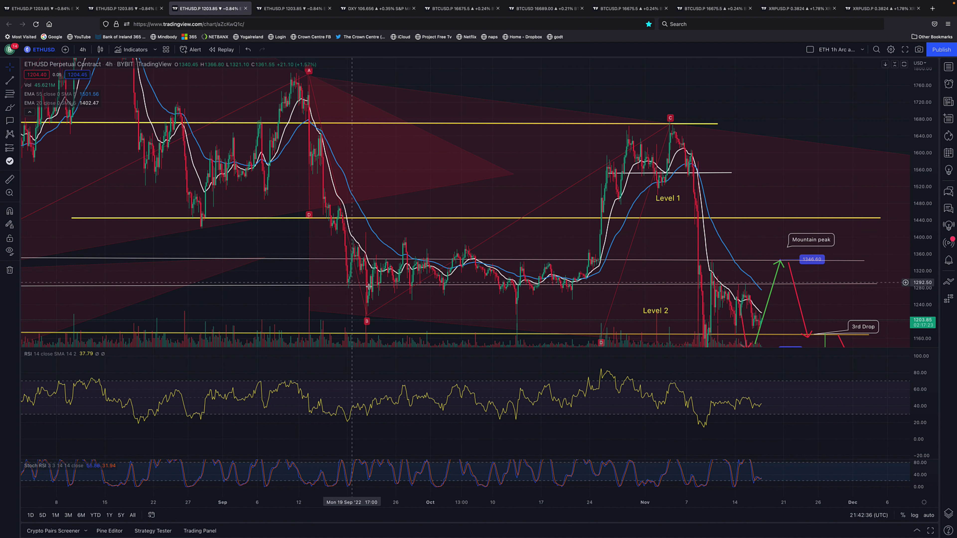
scroll(749, 209, up, 1)
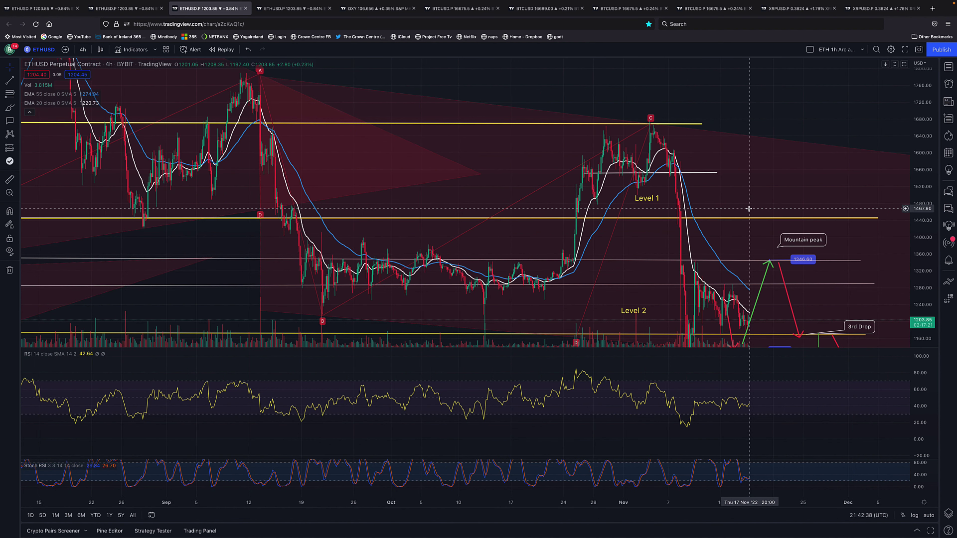
drag(735, 199, 664, 106)
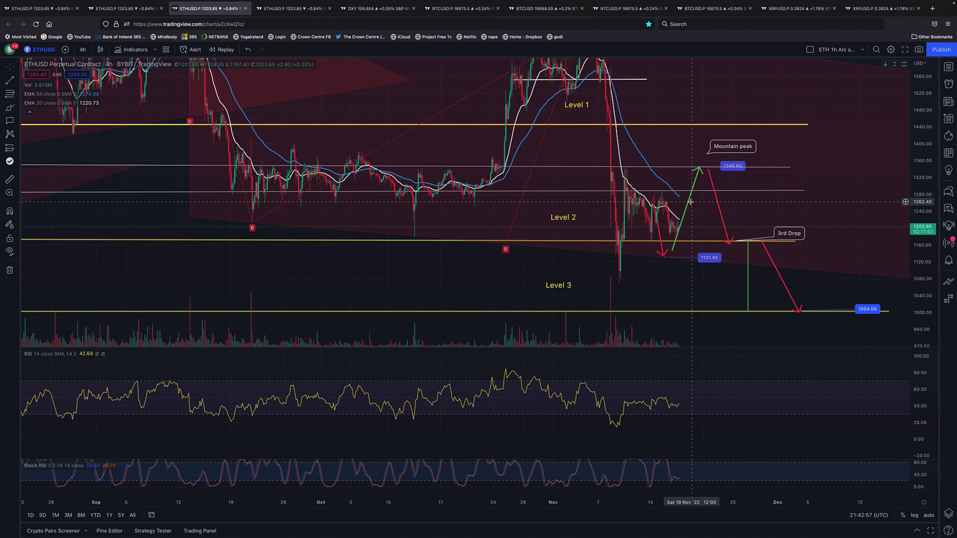
drag(688, 201, 693, 200)
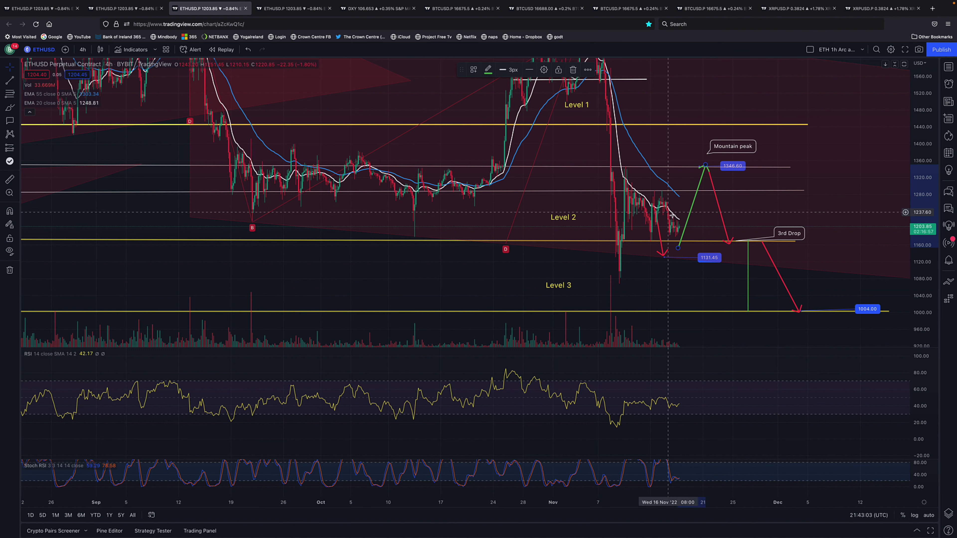
Check the daily ETHUSD chart with its 1063.40, 565.05 and 485.00 targets, and return to the 4-hour chart
drag(925, 155, 897, 189)
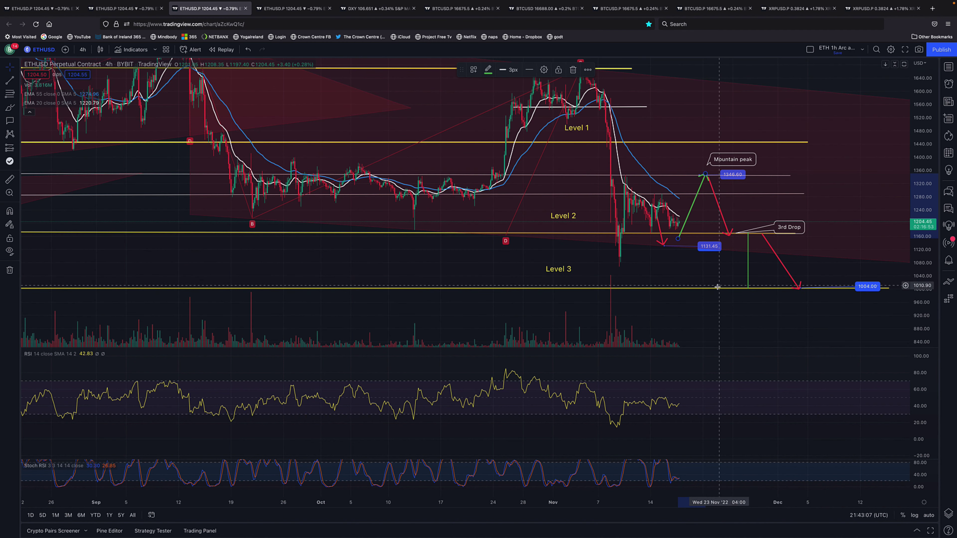
drag(706, 301, 706, 270)
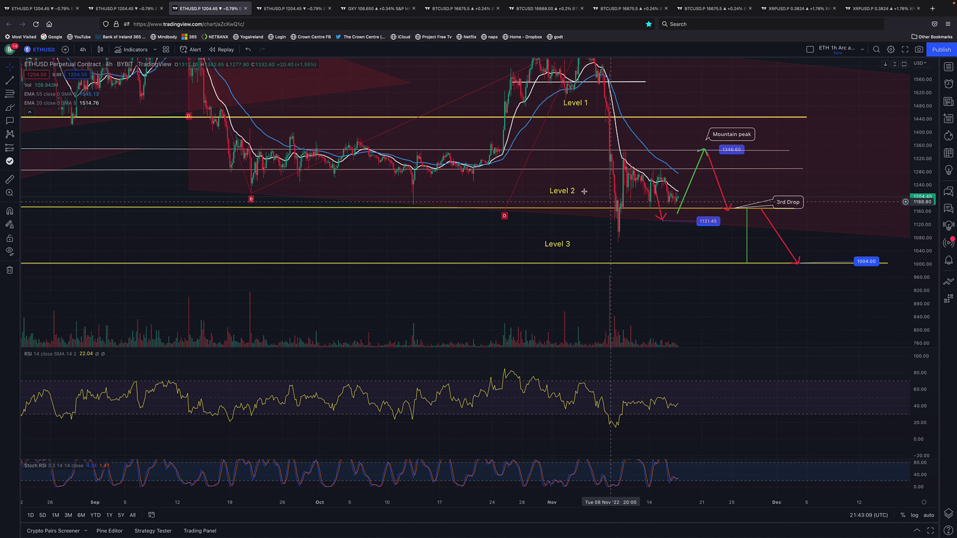
click(29, 9)
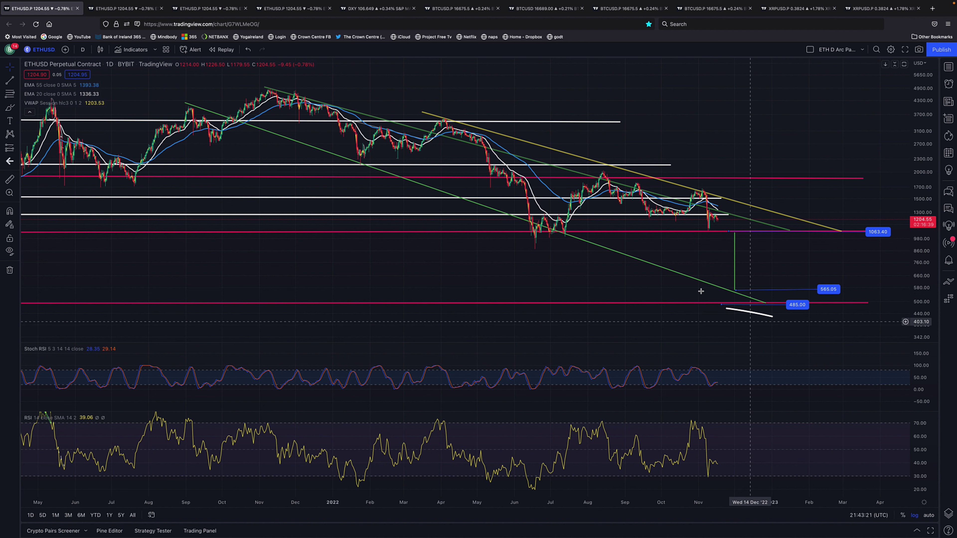
click(278, 10)
click(206, 12)
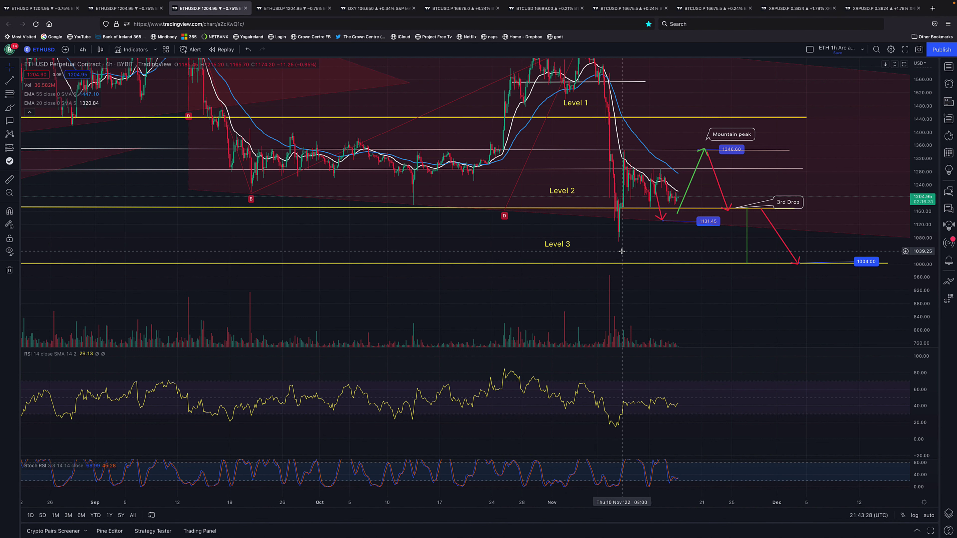
Delete the red arrow to 1131.45, the green bounce arrow and the red arrow falling from the Mountain peak to the Level 2 line
drag(641, 244, 603, 258)
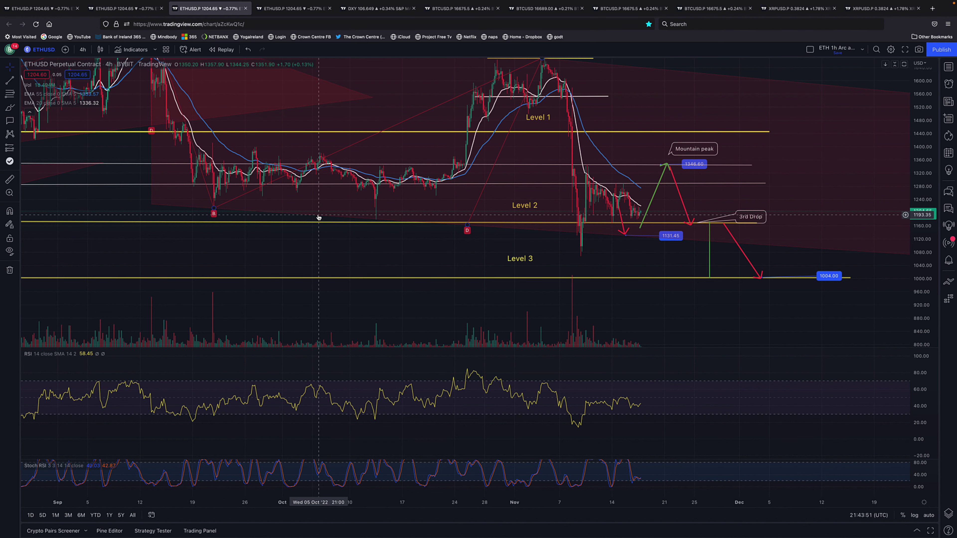
scroll(613, 263, down, 1)
scroll(613, 263, up, 1)
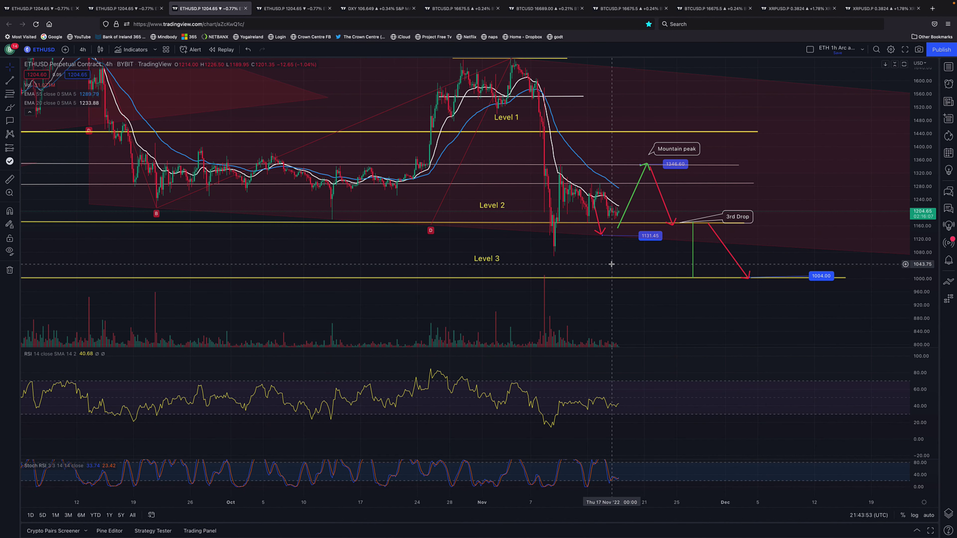
scroll(607, 268, up, 1)
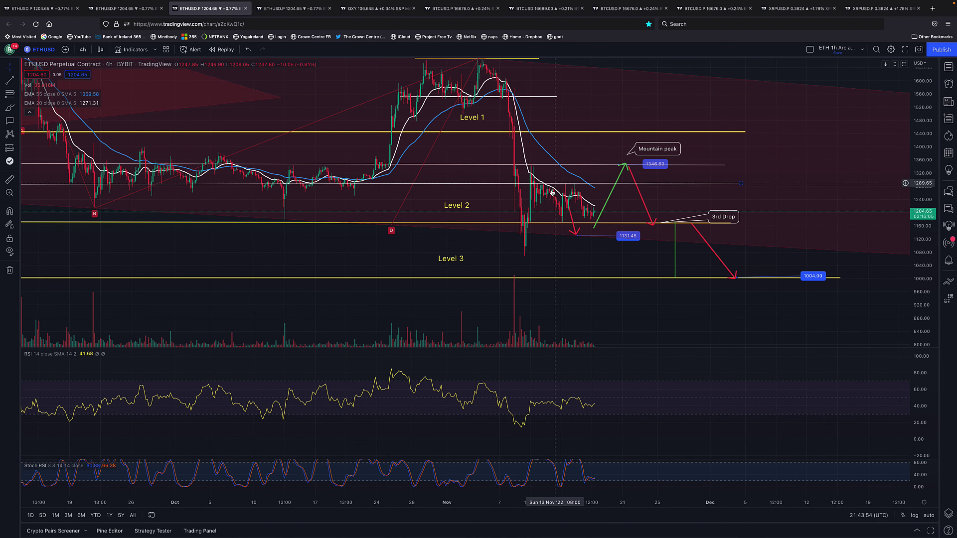
scroll(716, 272, up, 2)
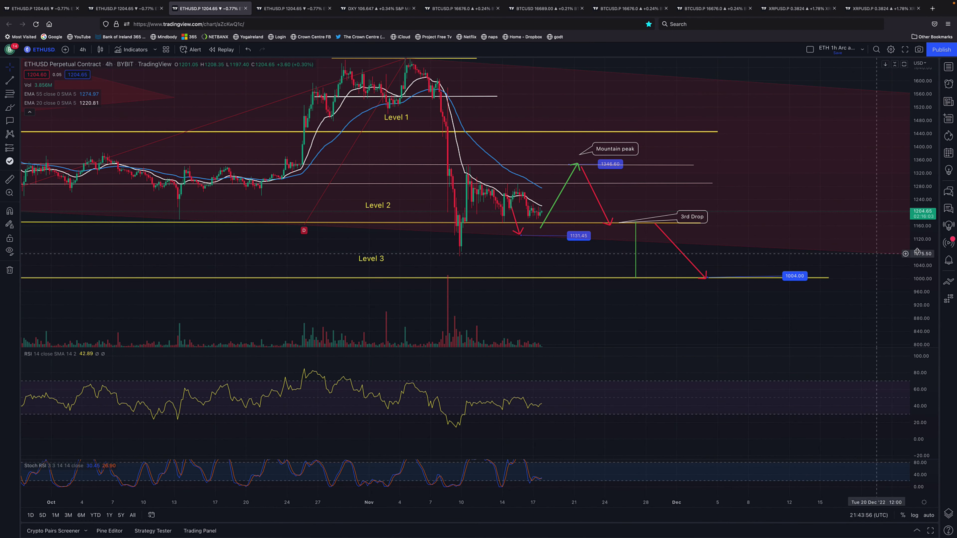
drag(931, 298, 930, 328)
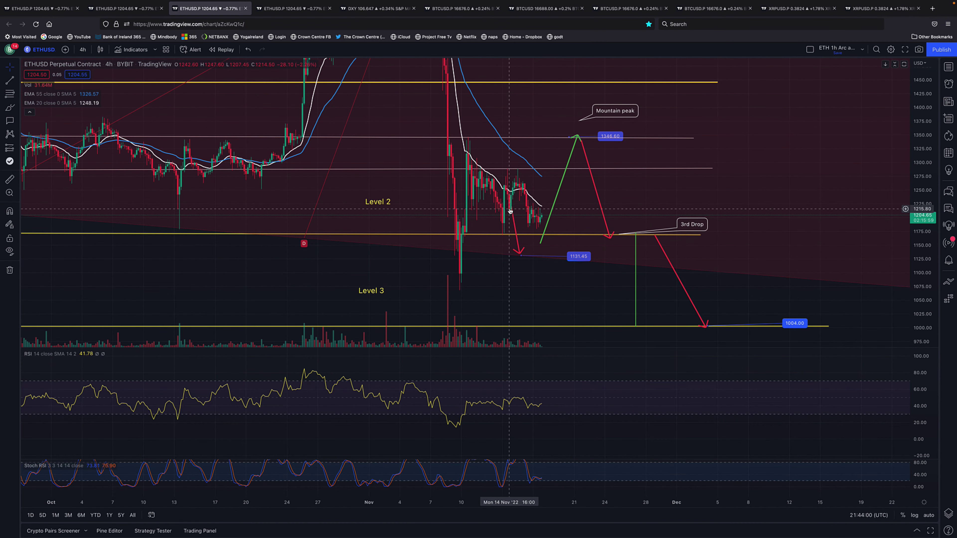
drag(512, 204, 509, 197)
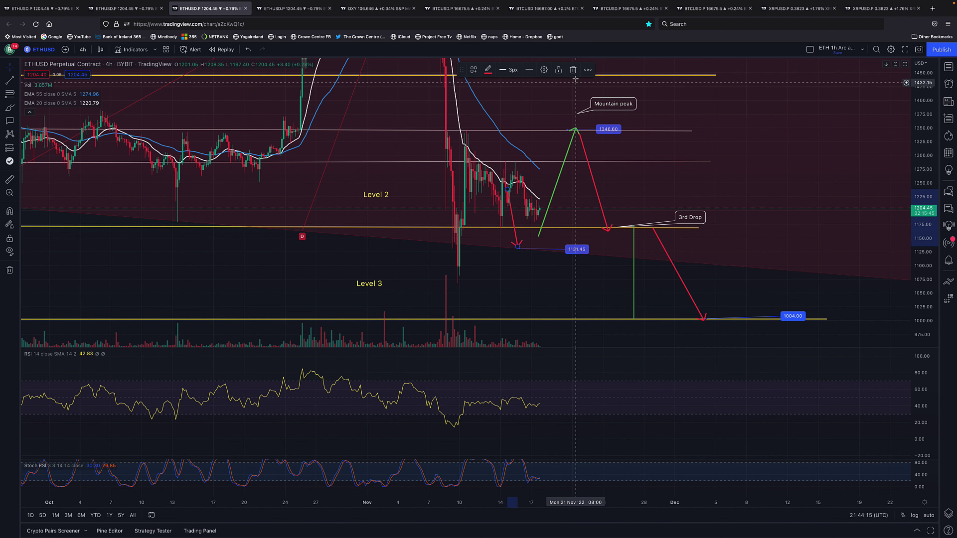
click(561, 170)
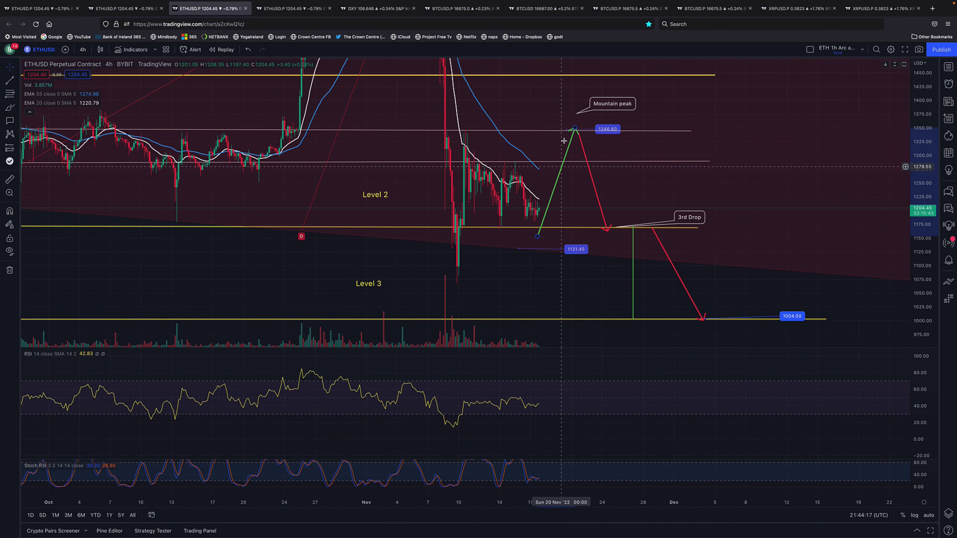
key(Delete)
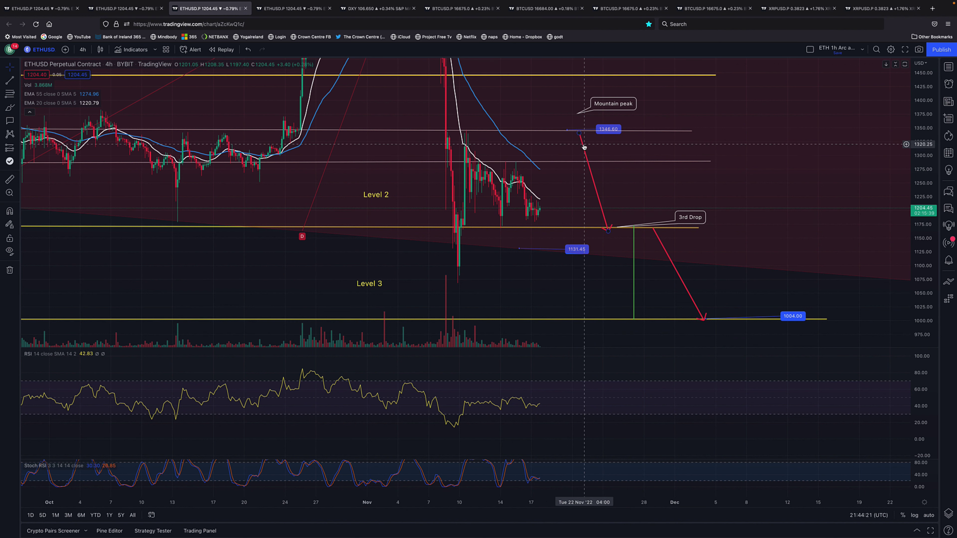
click(584, 147)
click(573, 69)
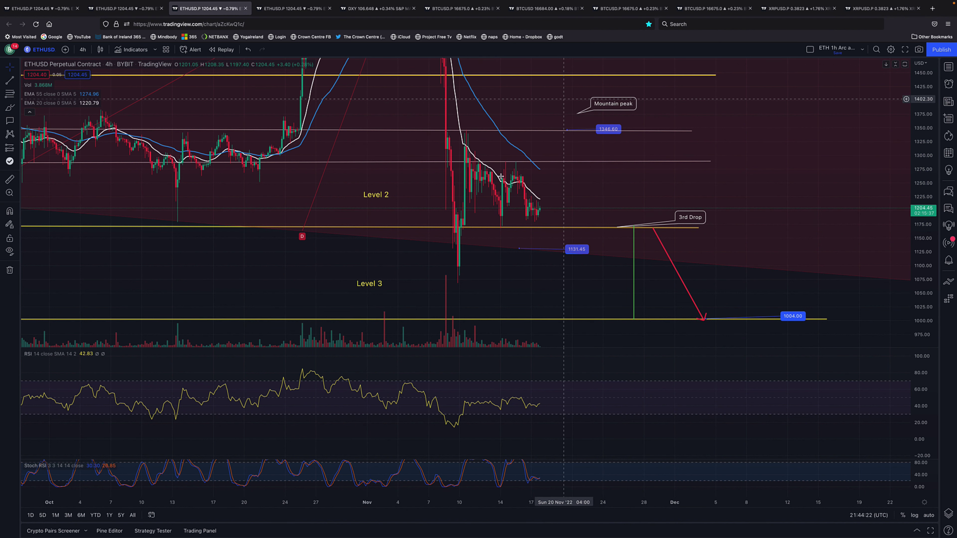
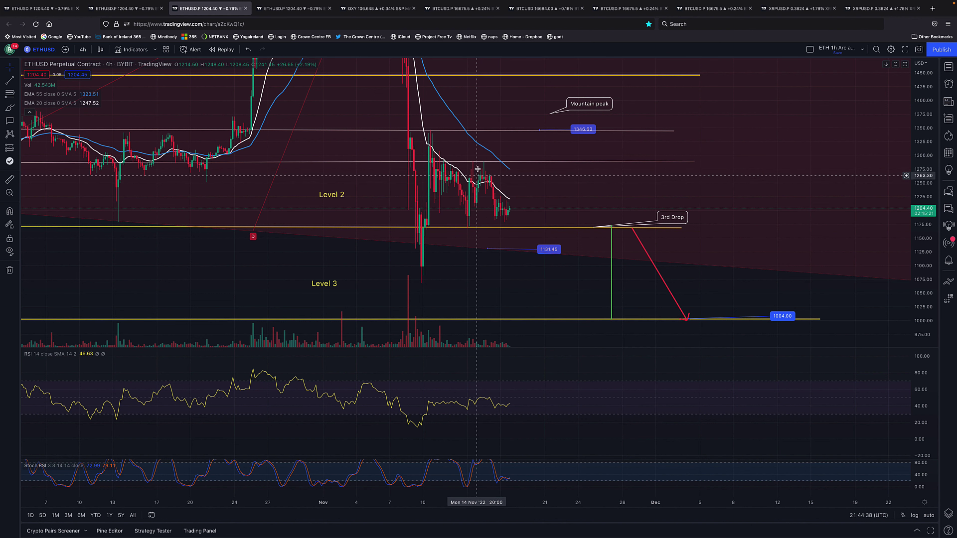
Lower the thin white line above the Level 2 label so it runs from 1263.00 to 1270.80
drag(928, 263, 539, 124)
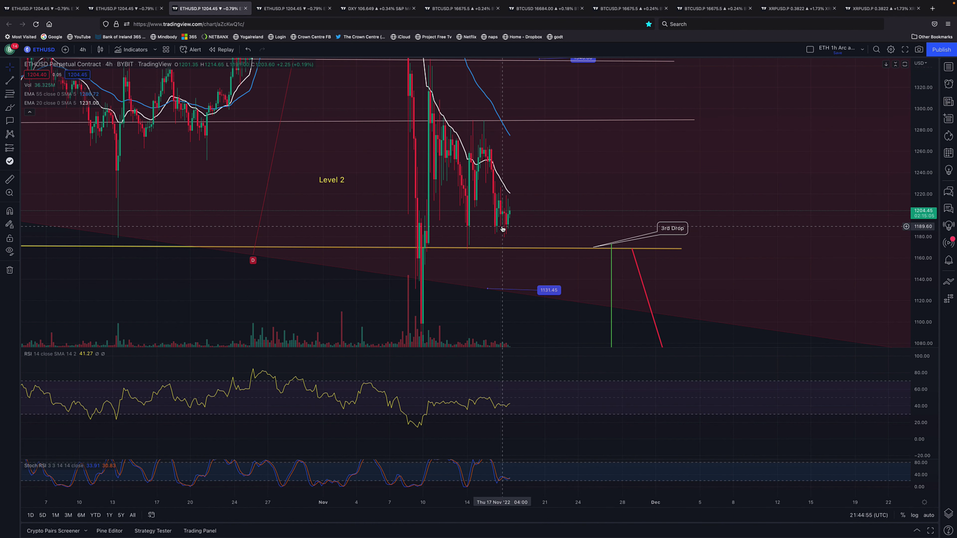
scroll(498, 241, down, 2)
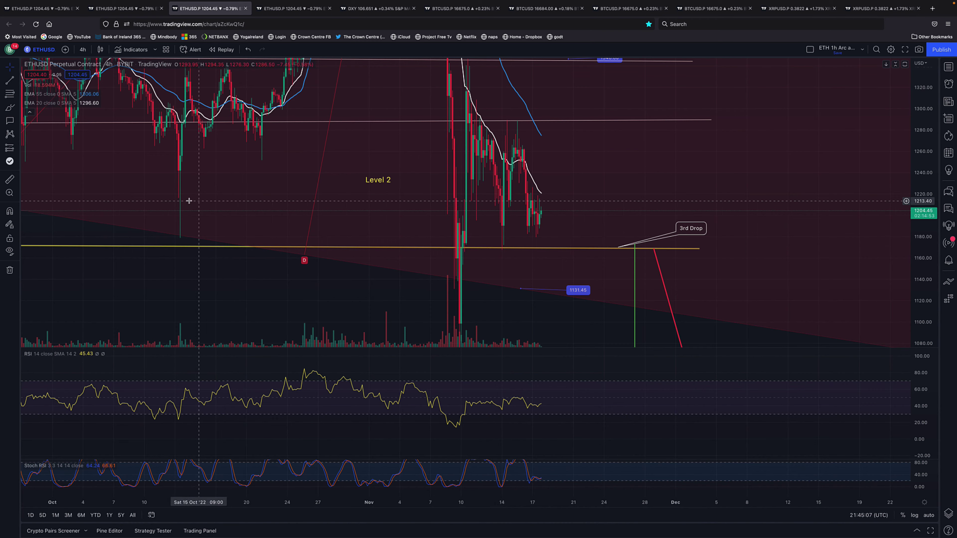
scroll(214, 213, down, 3)
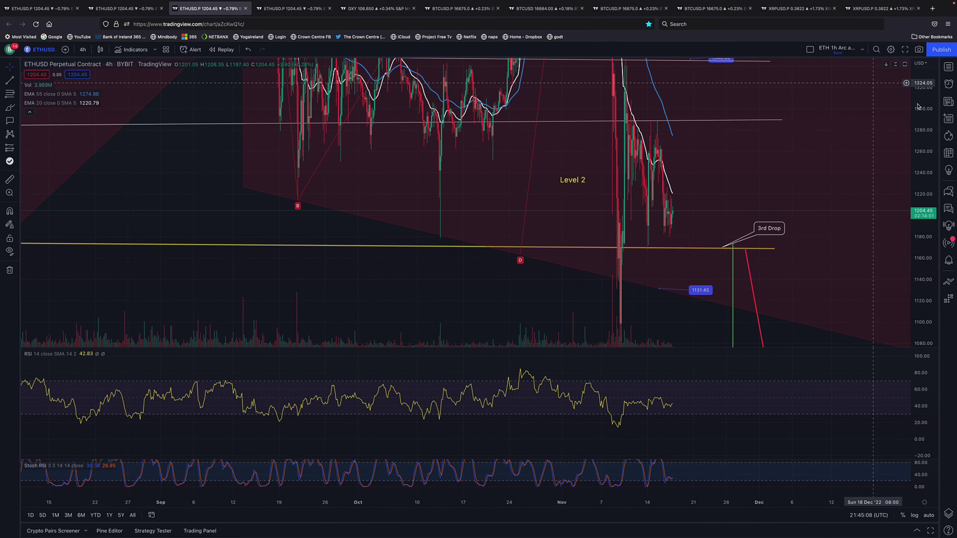
drag(924, 104, 923, 136)
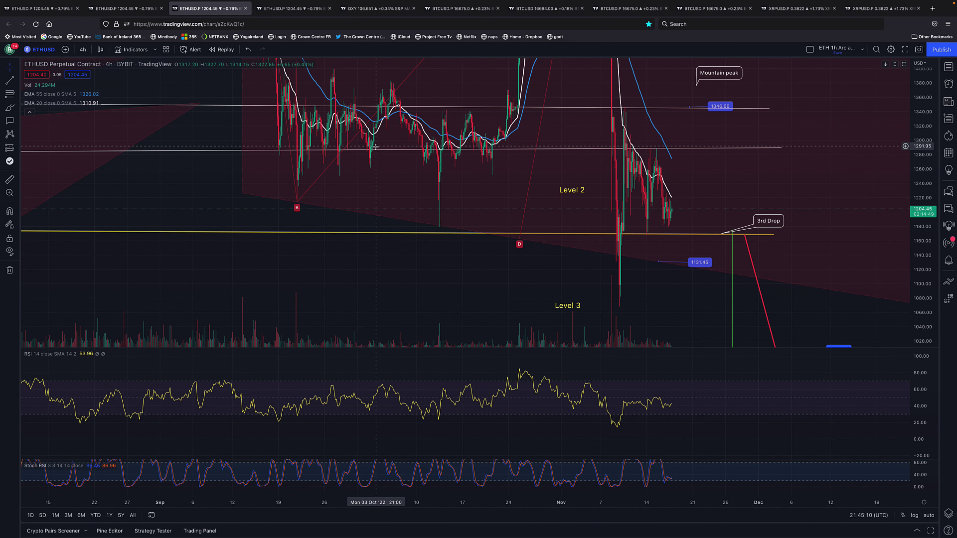
drag(376, 151, 383, 170)
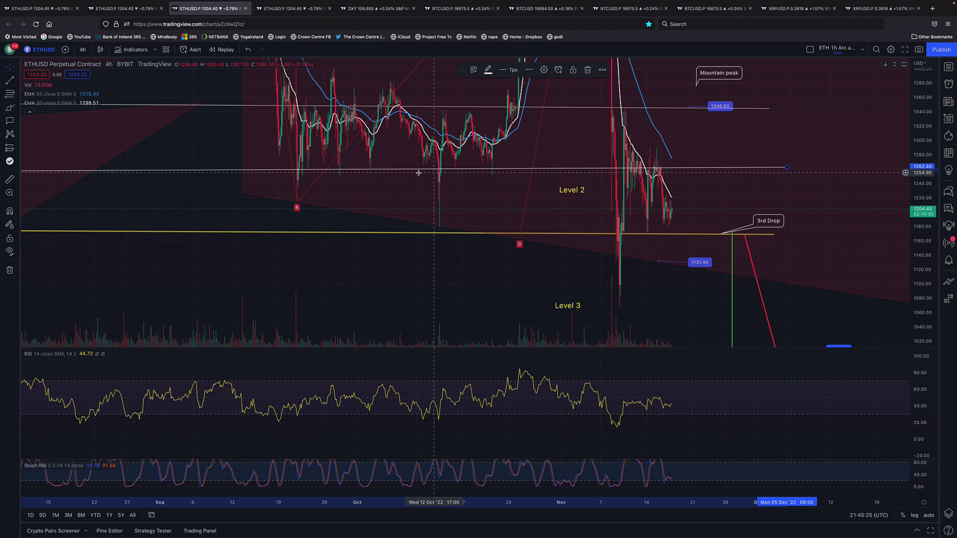
drag(408, 172, 411, 165)
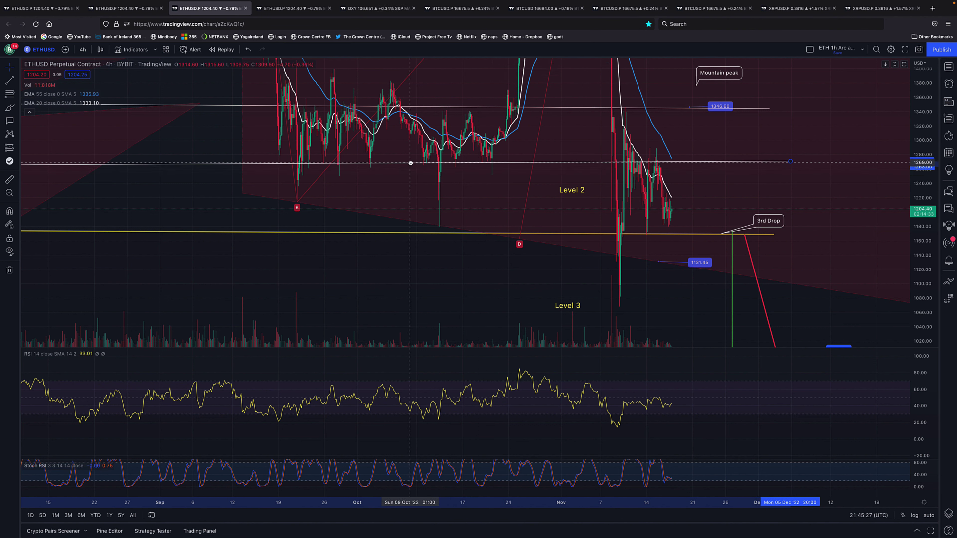
Switch the ETHUSD chart to the 1-hour timeframe and examine the November candles around the lowered white line
scroll(641, 247, up, 4)
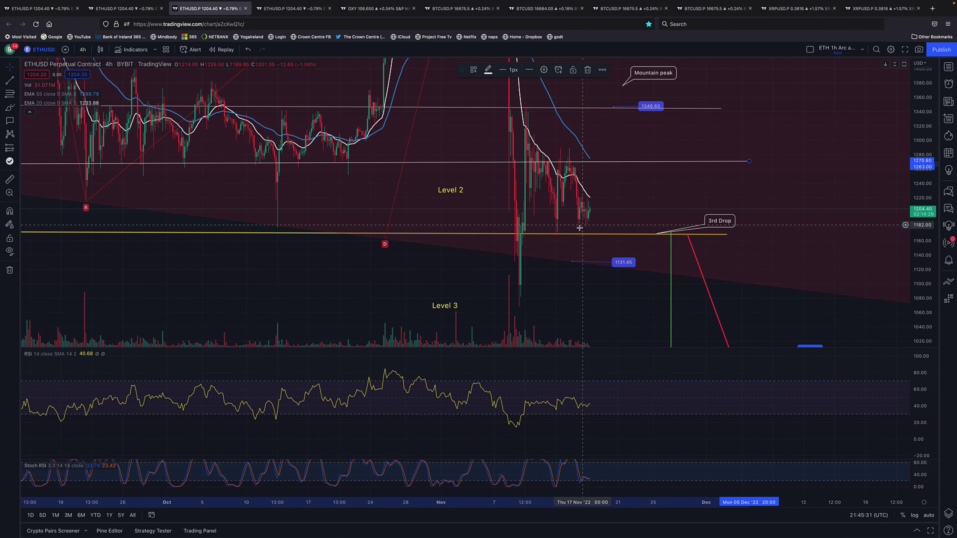
scroll(533, 264, up, 1)
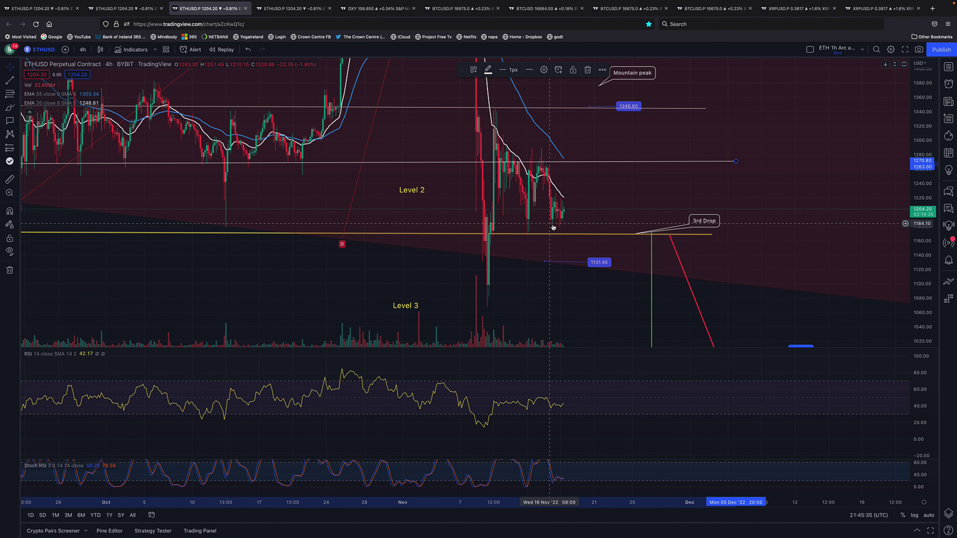
click(83, 49)
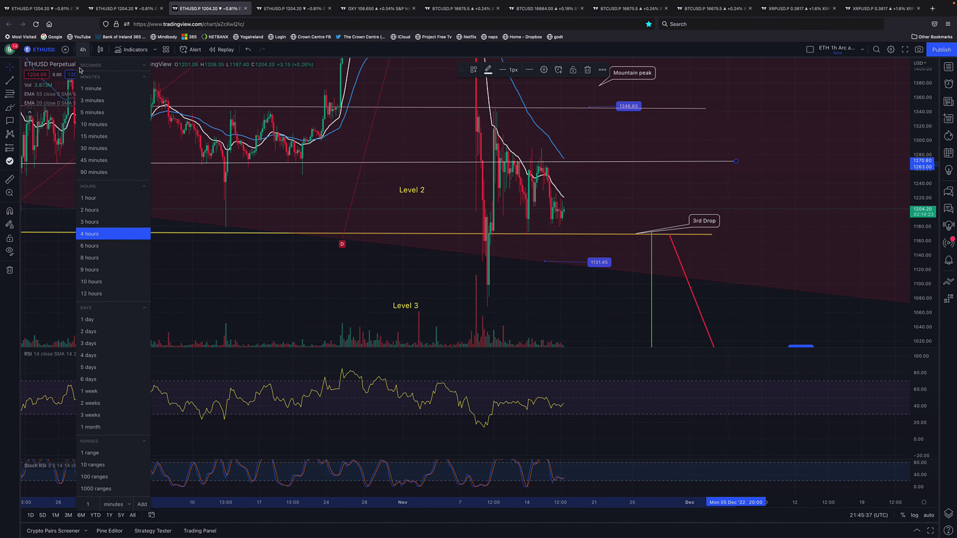
click(92, 201)
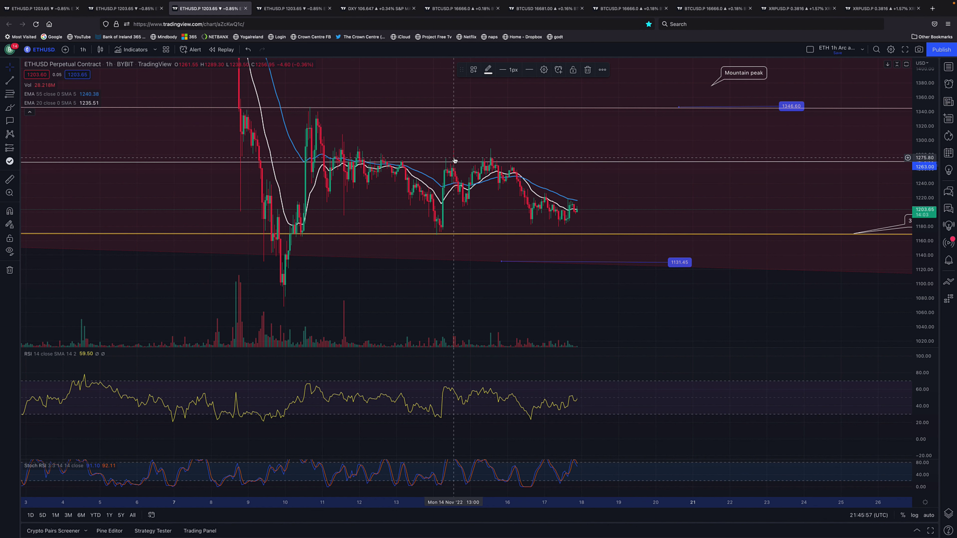
click(455, 161)
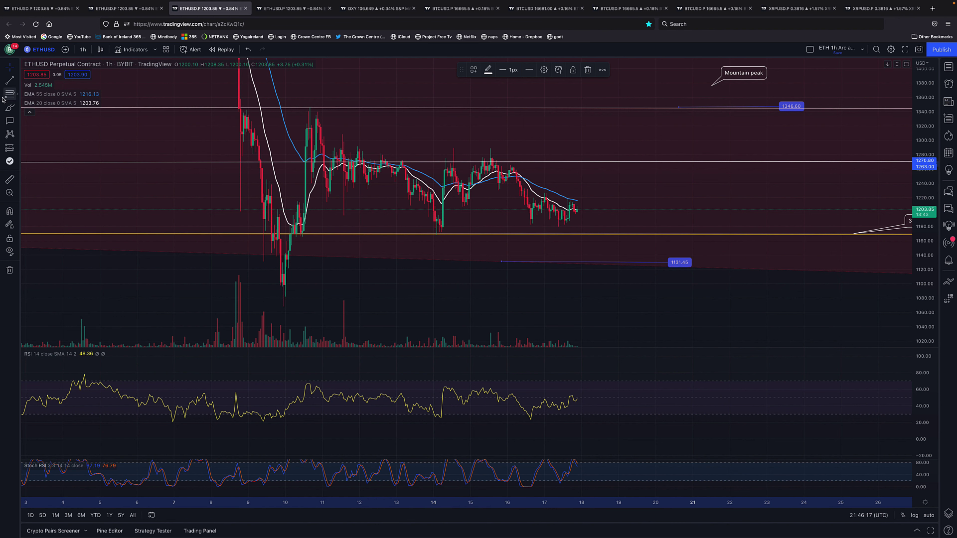
Draw a Fibonacci retracement from 1206.50 up to 1291.40 around 15 November 2022, check its levels against the candles, and delete it
click(17, 93)
click(53, 95)
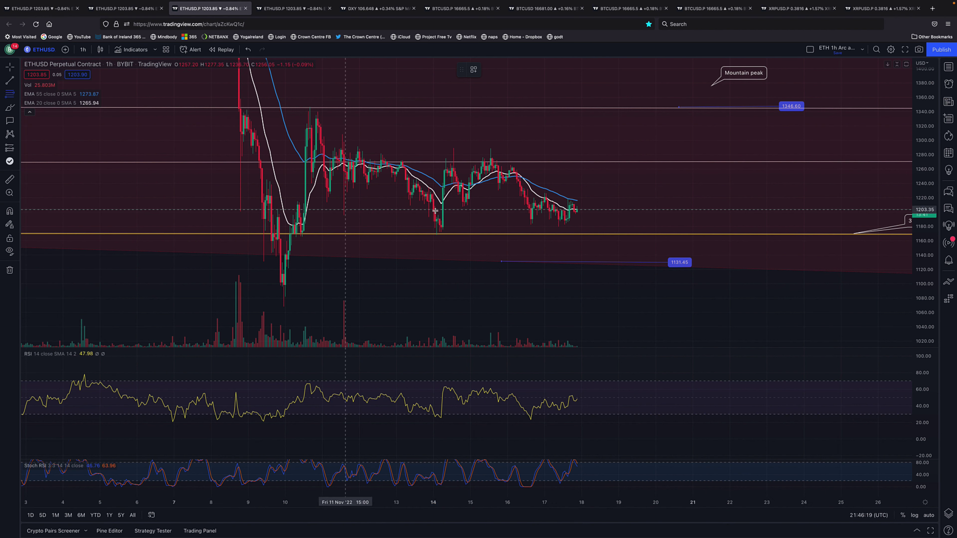
click(469, 207)
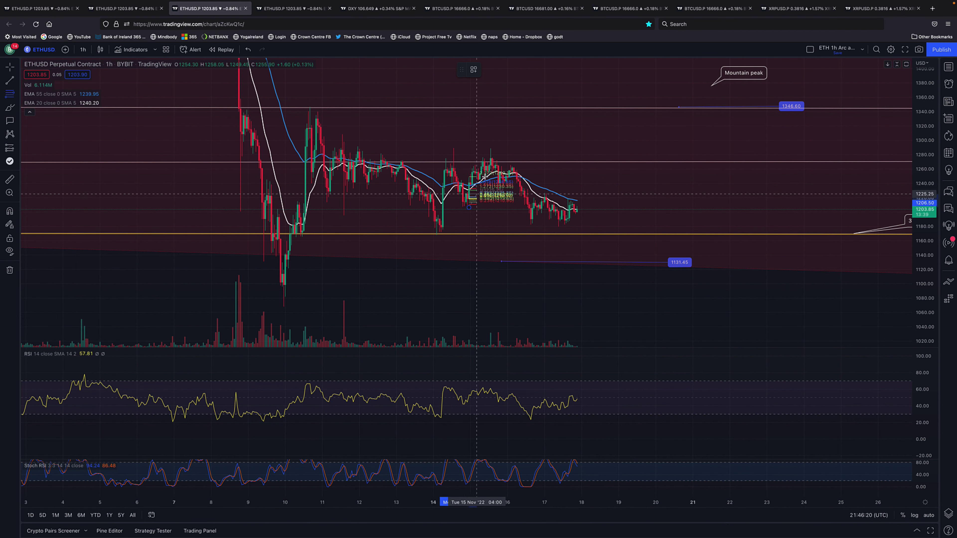
click(484, 146)
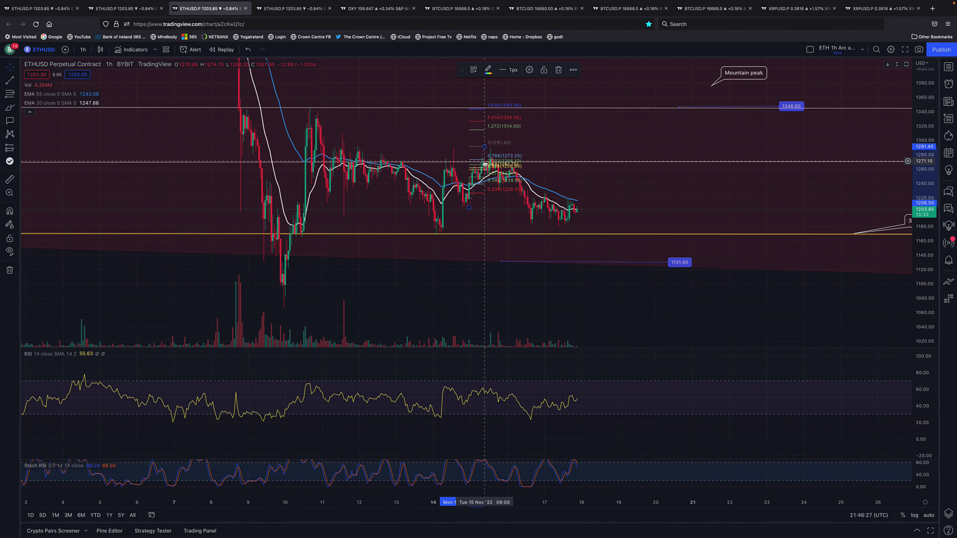
drag(935, 251, 935, 230)
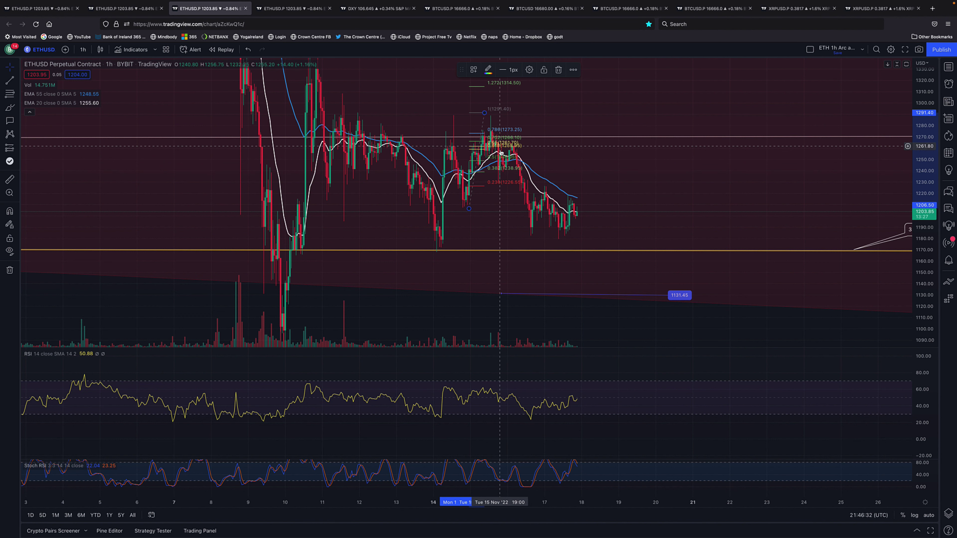
click(558, 70)
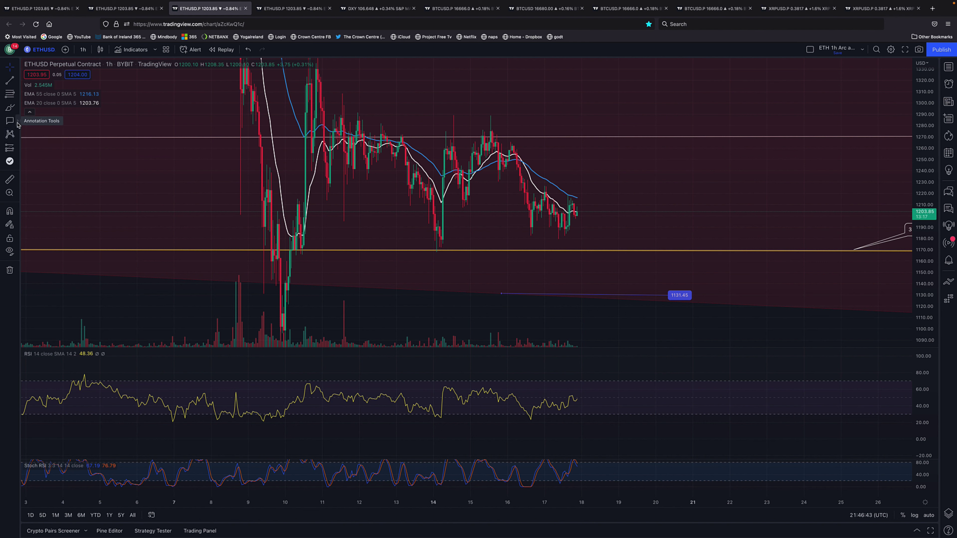
Add a text note at about 1310 on 21 November reading "1. make the rangenarrower after the first swing" and "2. Watch for double top .702 entry"
click(17, 122)
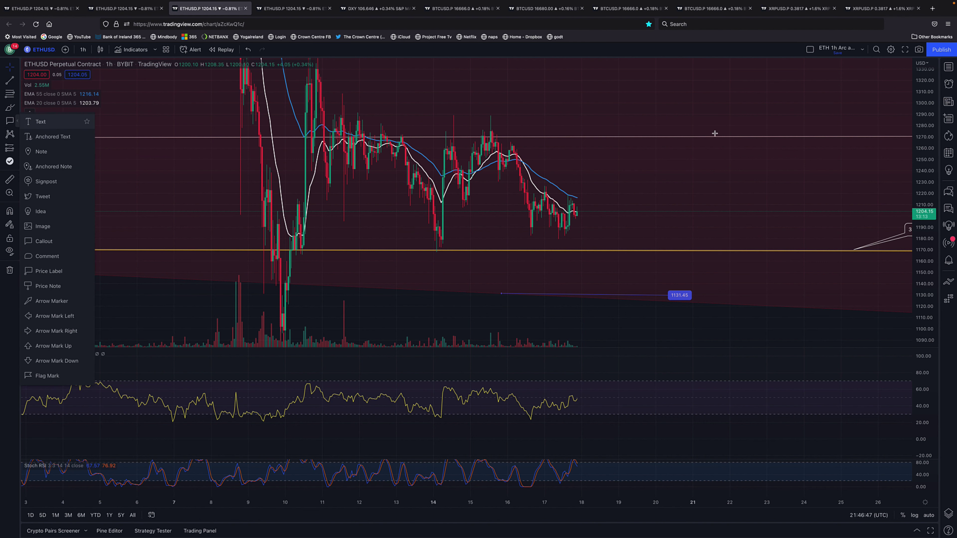
click(697, 92)
key(BackSpace)
text(1. make the rangen)
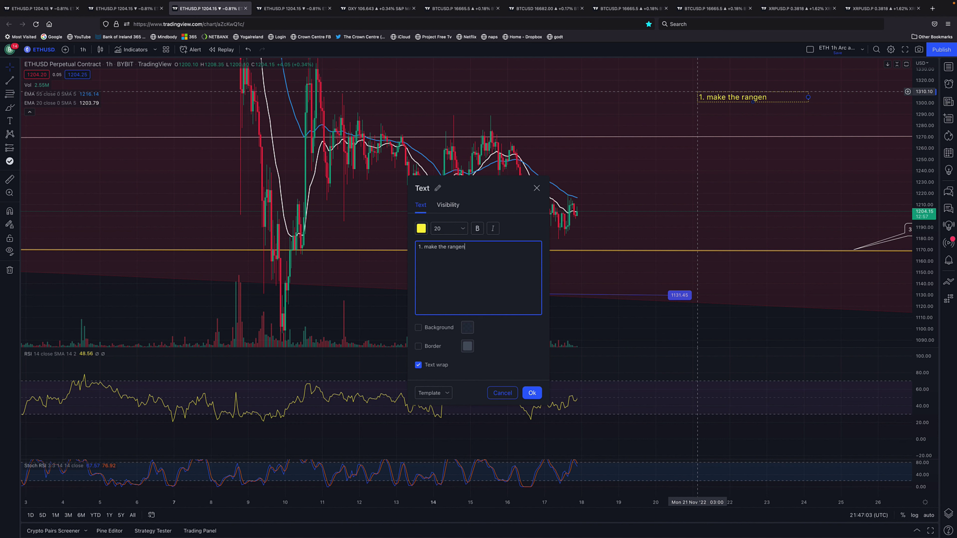
text(ter the first swing)
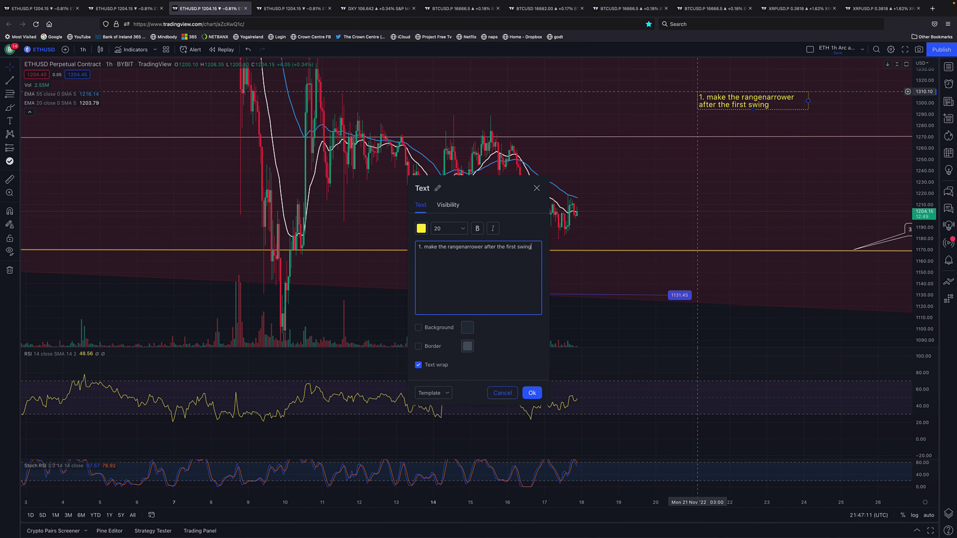
key(Return)
text(2. Watch for double top)
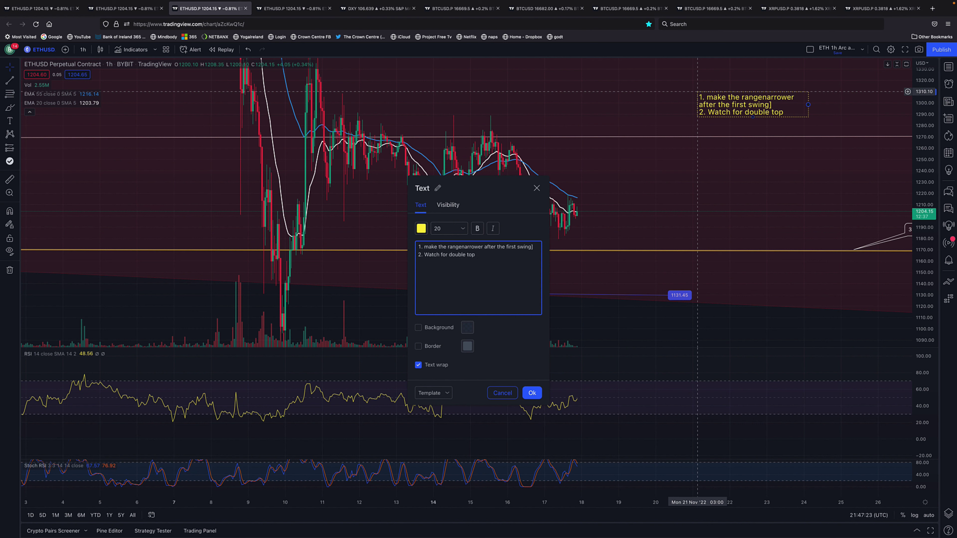
text(2 entry)
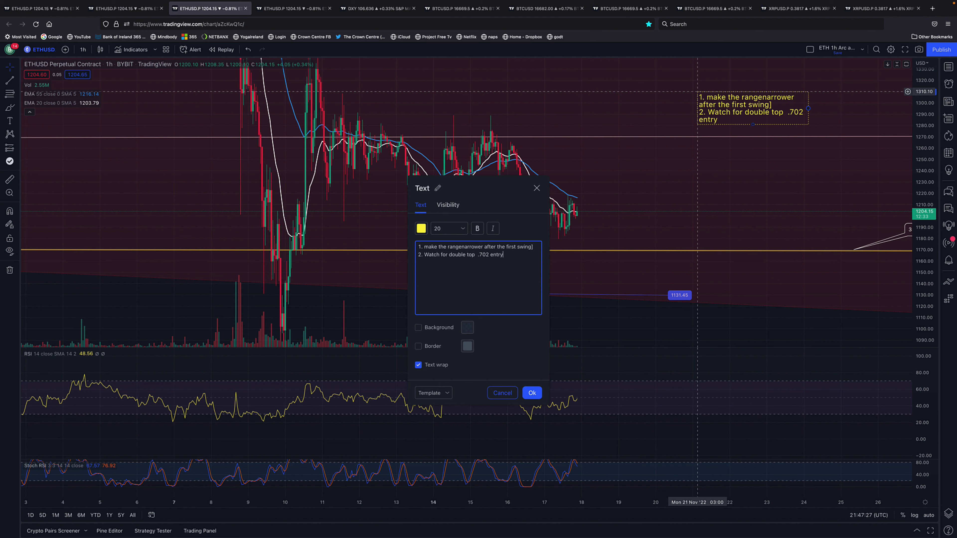
Widen the yellow text note and remove the stray bracket after "swing" in its first point
click(810, 108)
drag(809, 106, 858, 105)
double_click(717, 110)
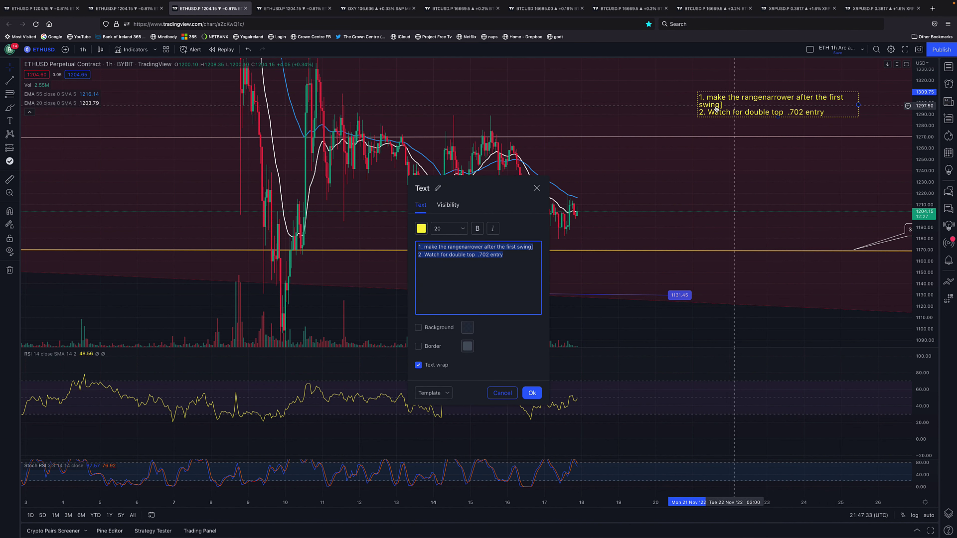
click(536, 248)
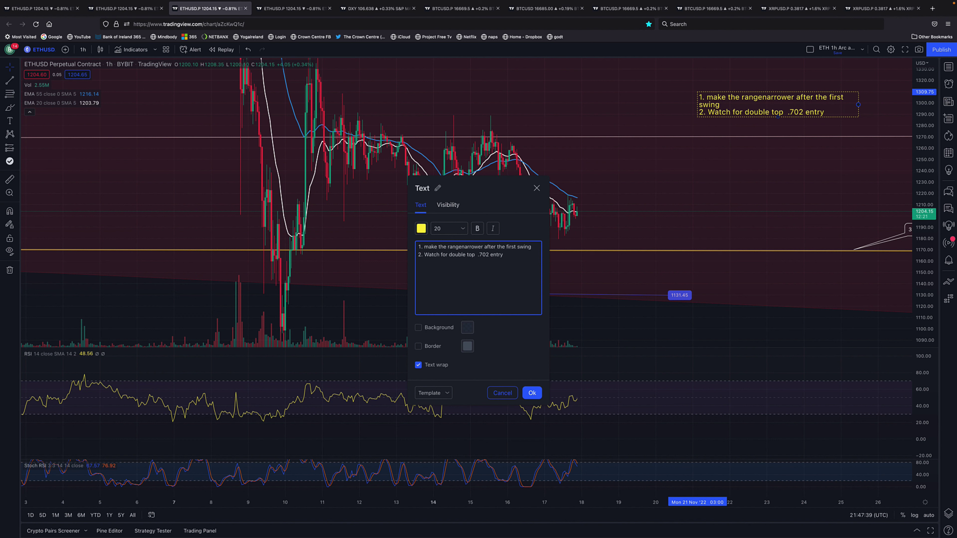
Add a third line to the text note reading "3.Take your profits at the double bottom"
text(3.Take you)
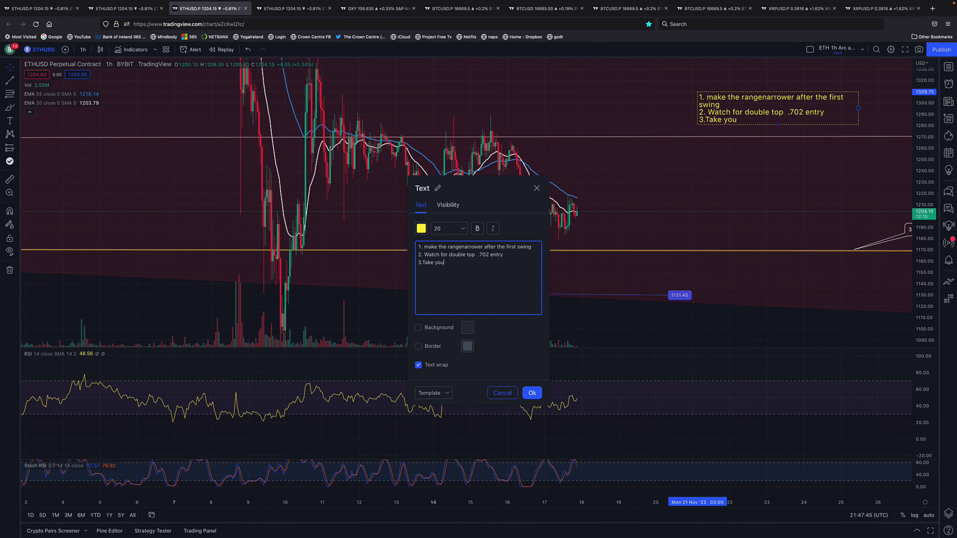
text(r profits at th)
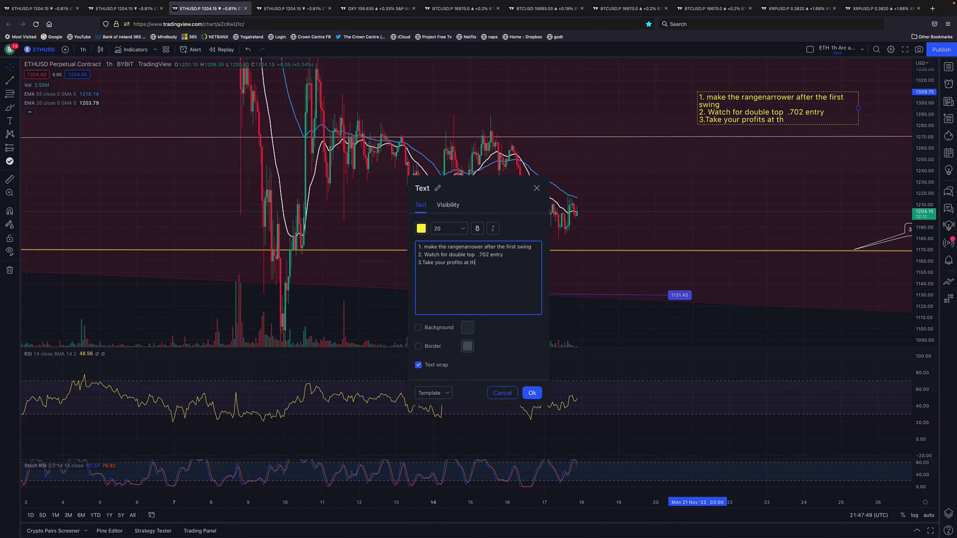
text(e double bottom)
click(531, 394)
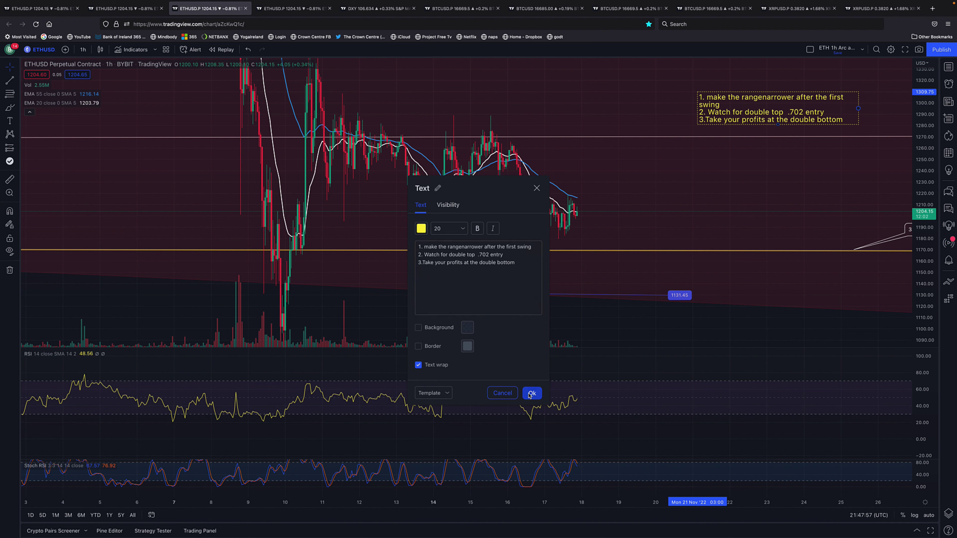
Capitalise "Make" at the start of the text note's first point
double_click(713, 98)
click(429, 245)
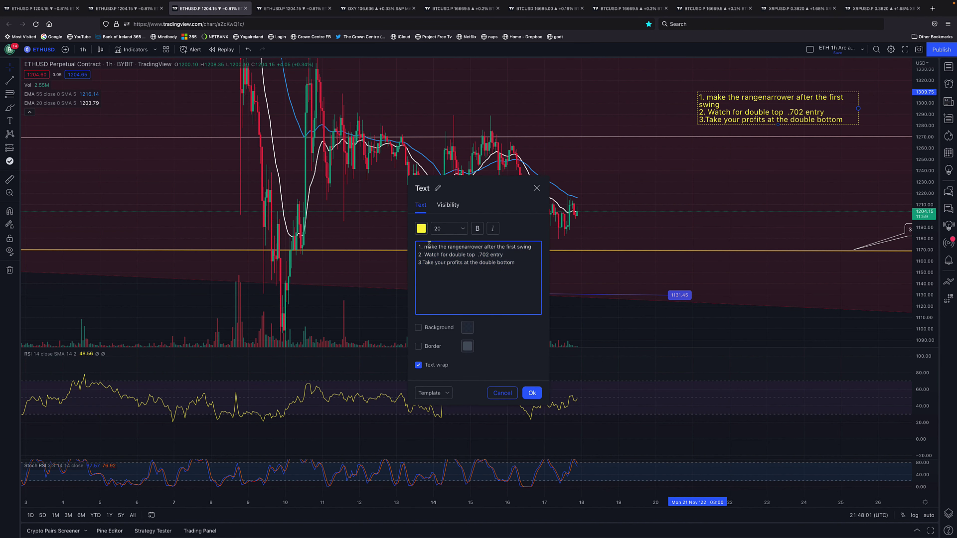
key(BackSpace)
text(M)
click(533, 395)
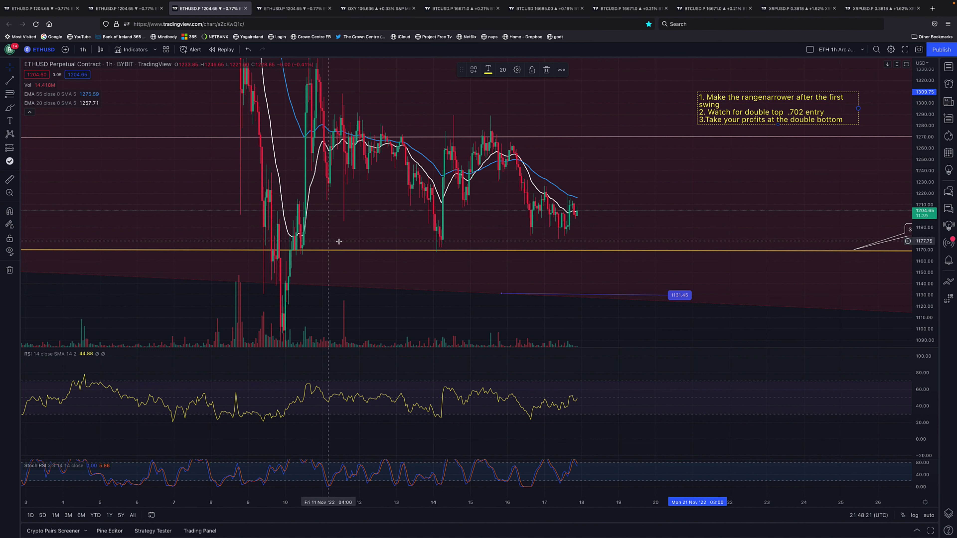
Brush short white horizontal marks above the 15 November swing high at about 1282 and the 17 November high at about 1222
scroll(316, 223, up, 1)
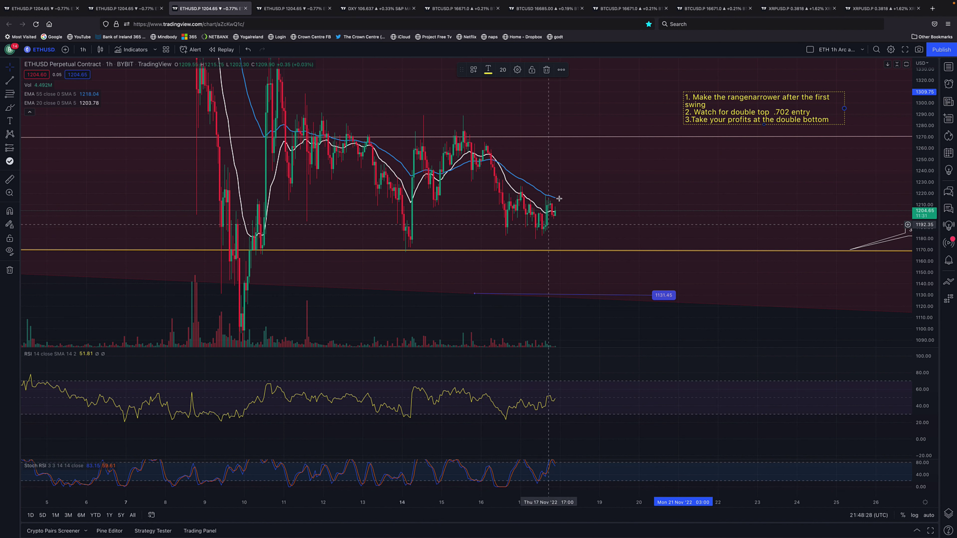
click(9, 108)
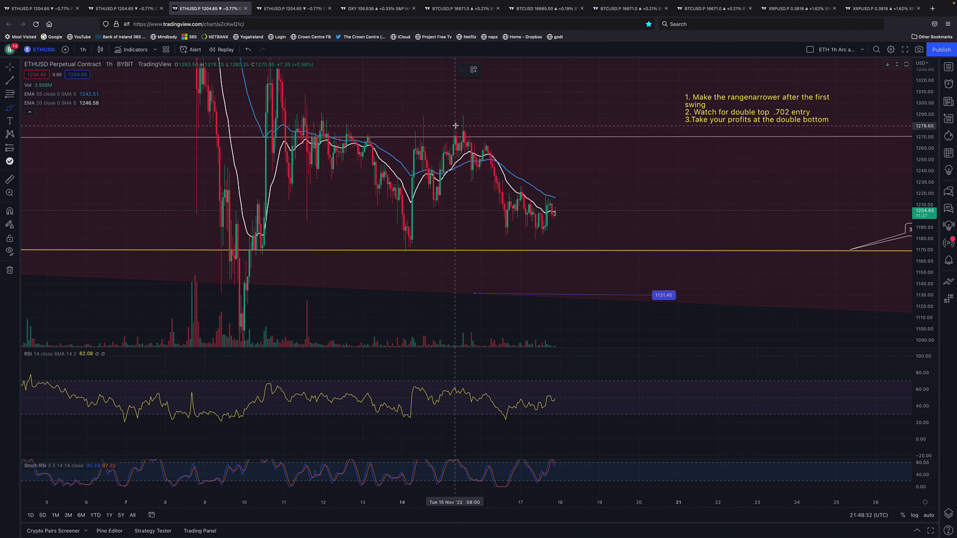
drag(479, 123, 479, 123)
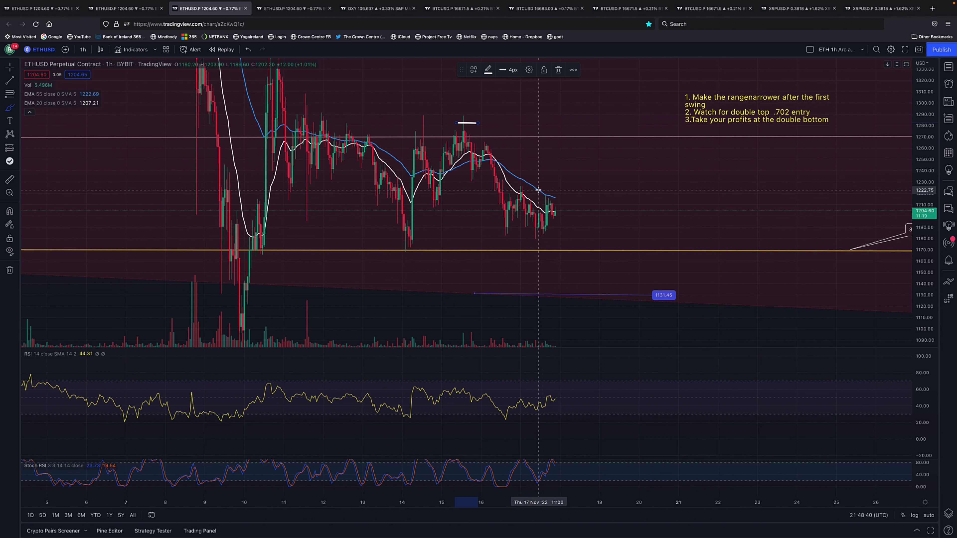
drag(539, 191, 562, 191)
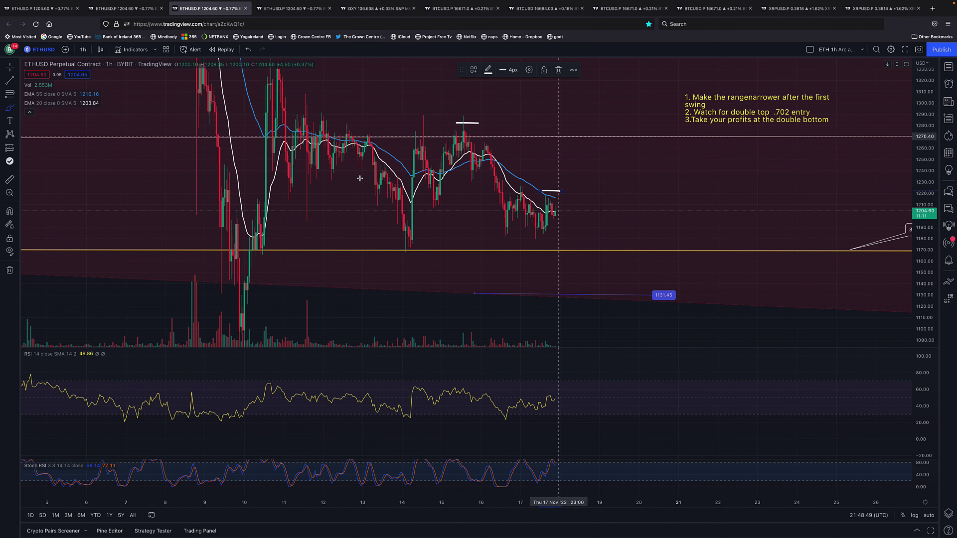
Measure the price drop from the upper white mark to the lower white mark, and from the upper mark to the 17 November low
click(10, 181)
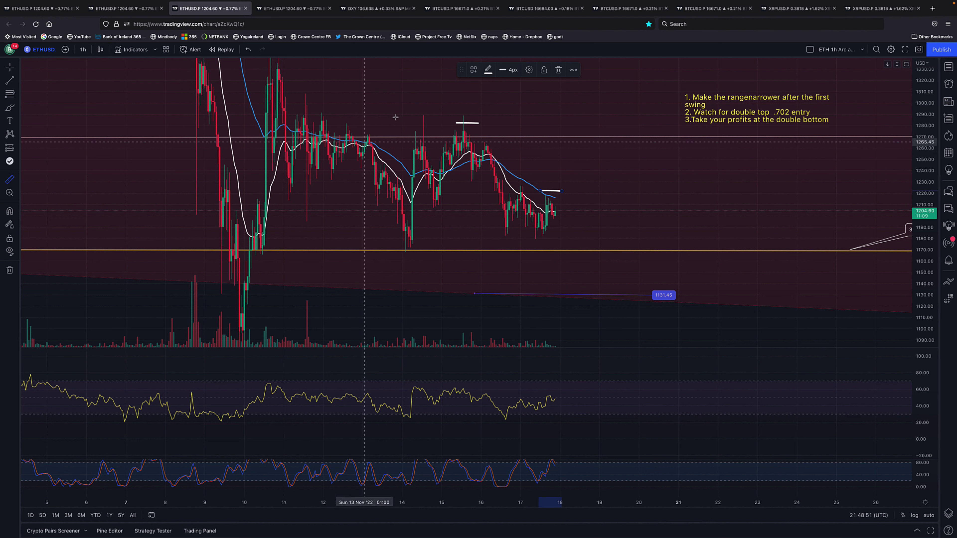
click(485, 123)
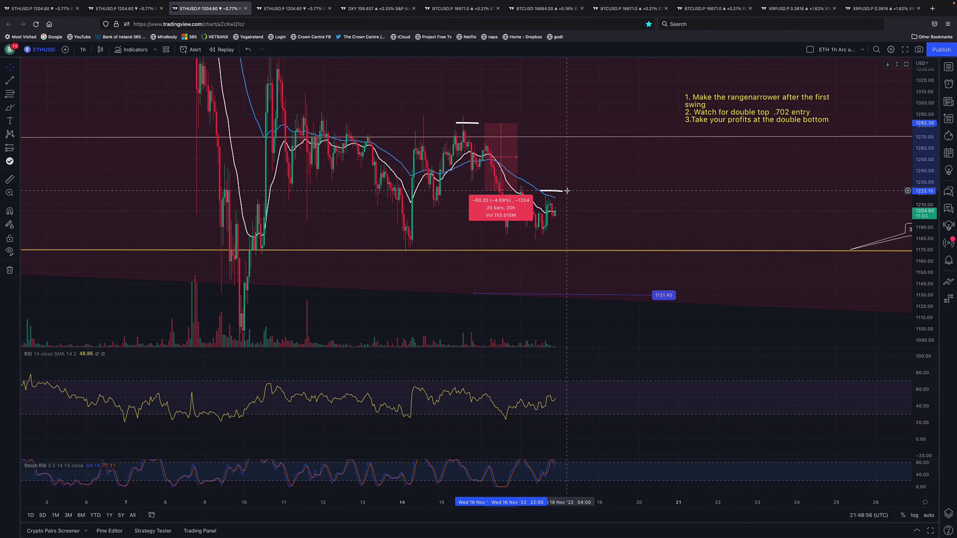
click(594, 191)
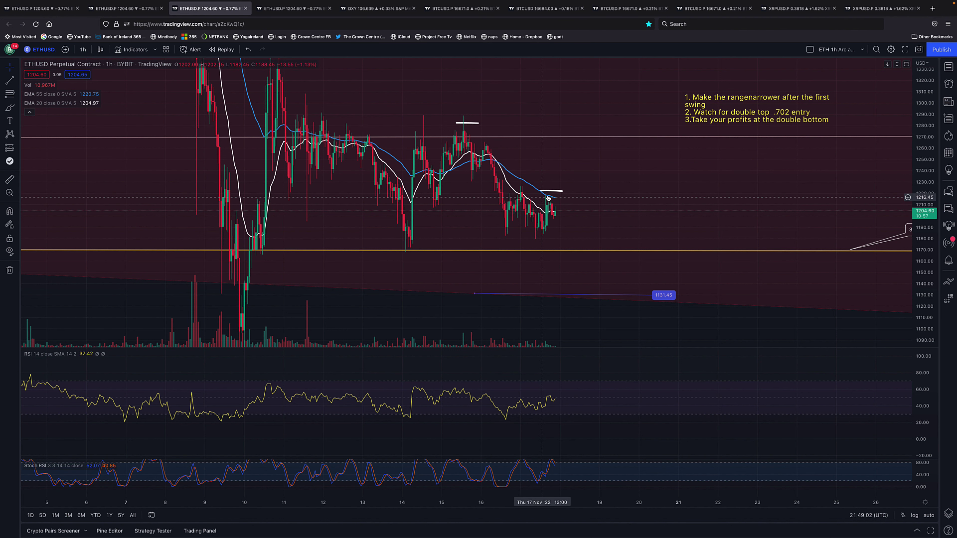
click(10, 179)
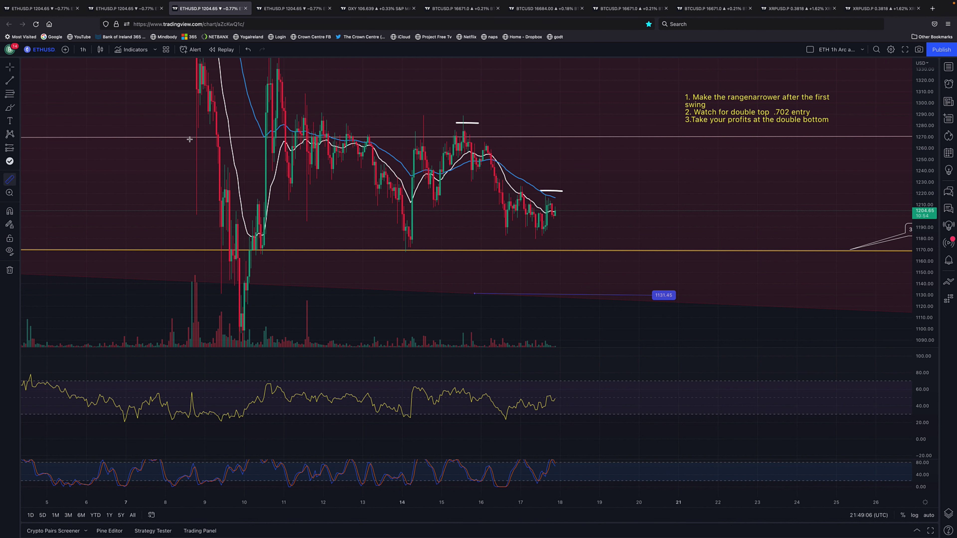
click(495, 123)
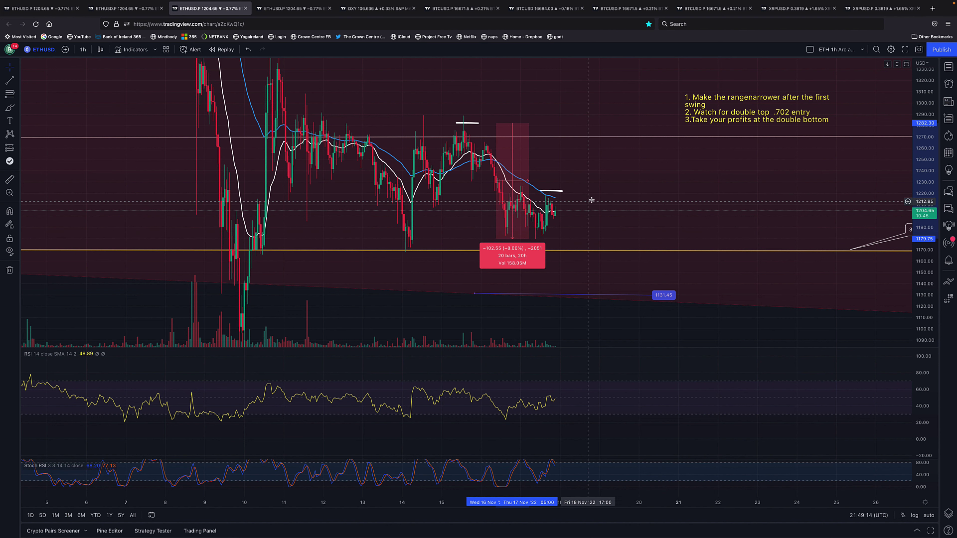
click(574, 176)
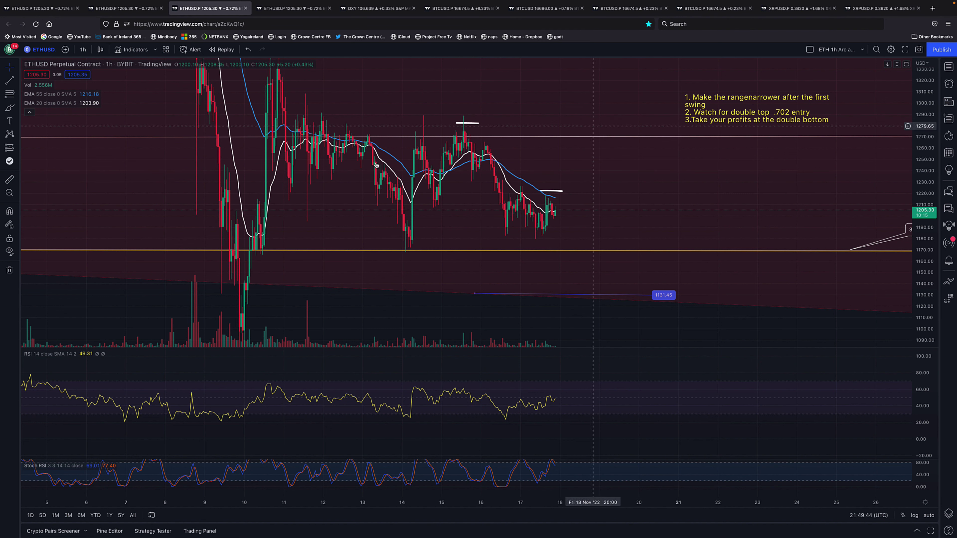
Measure the price rise from the latest candles' high up to the thin white line above them
shift+click(144, 186)
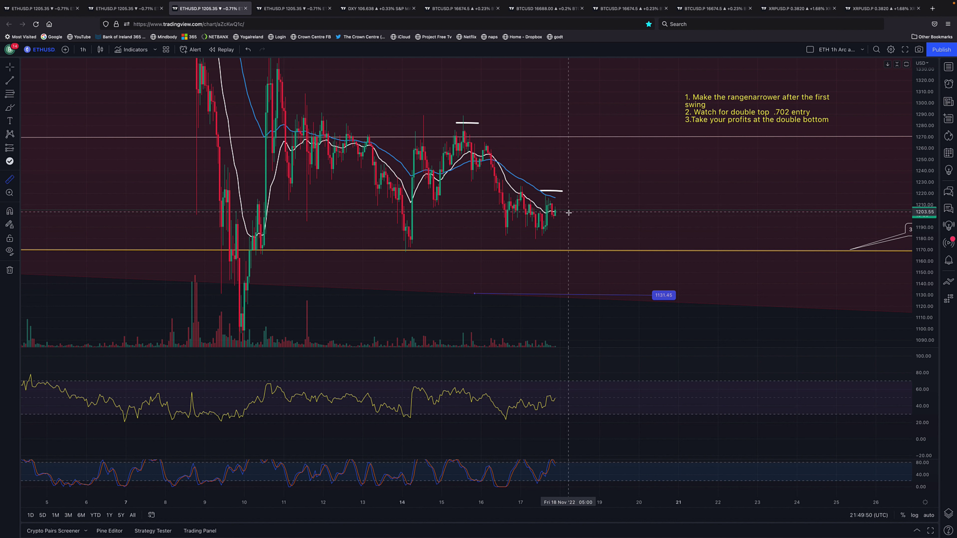
click(565, 199)
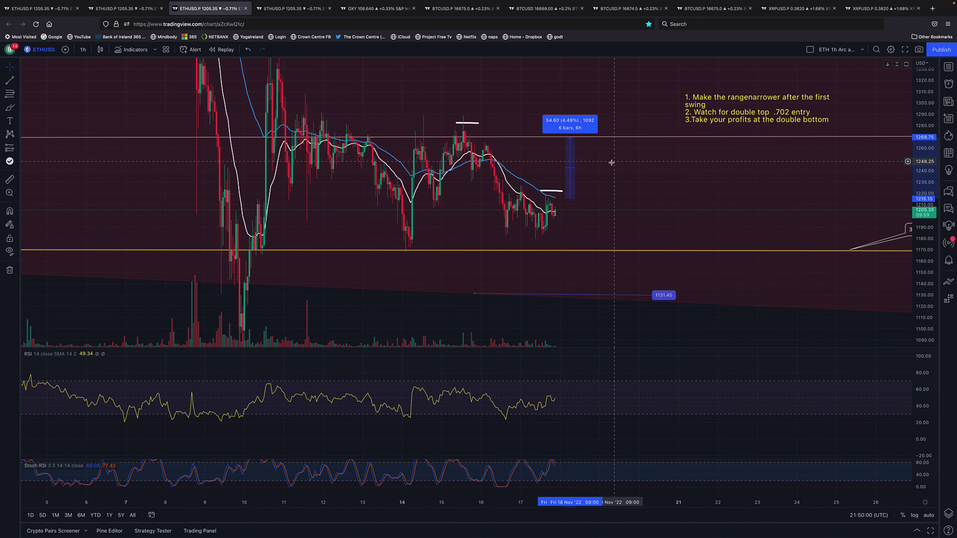
click(636, 186)
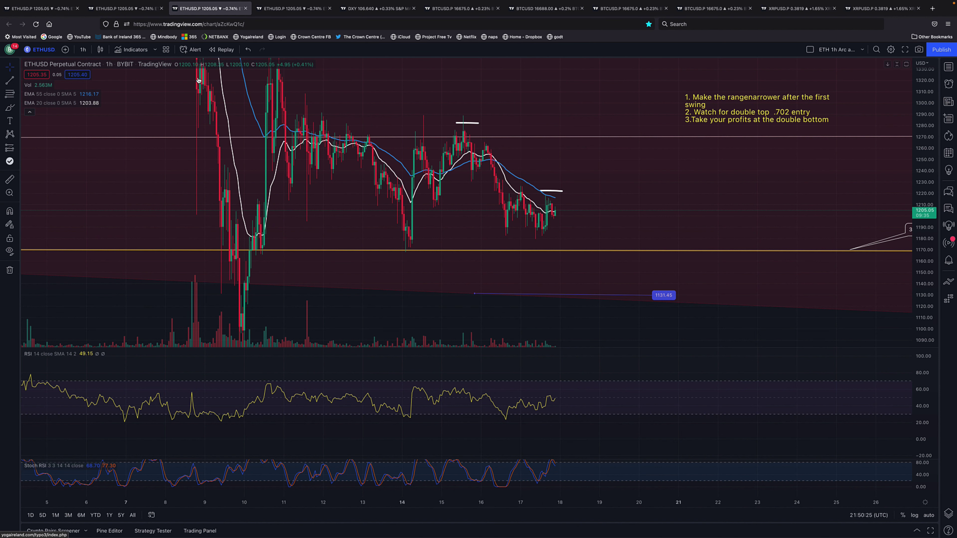
Examine the ETHUSD price structure from August to November against the horizontal levels and the red harmonic patterns
scroll(256, 150, down, 5)
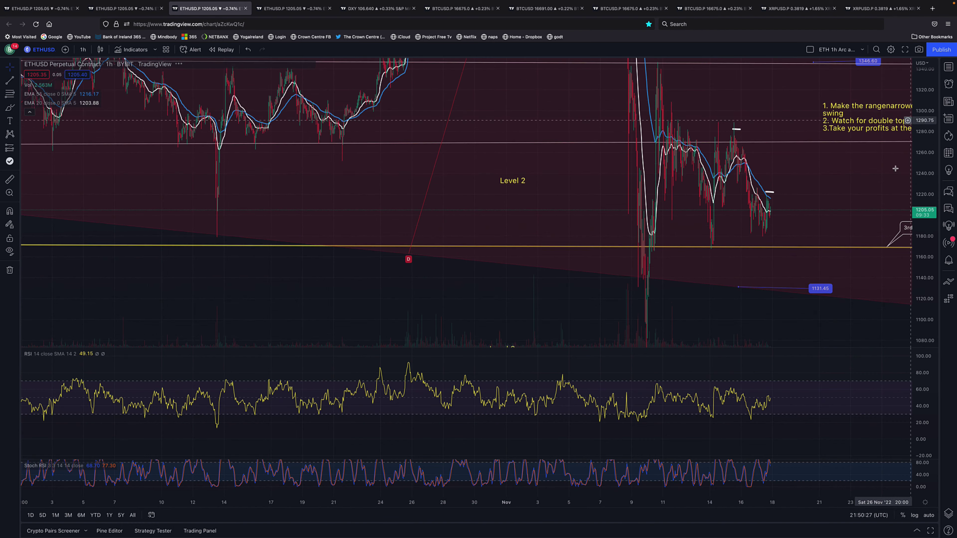
scroll(337, 169, down, 4)
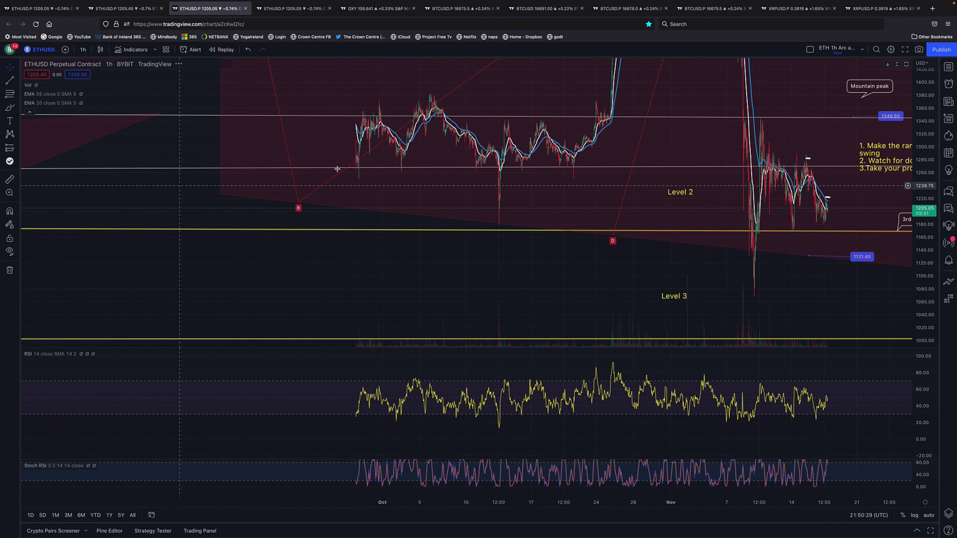
scroll(337, 169, down, 2)
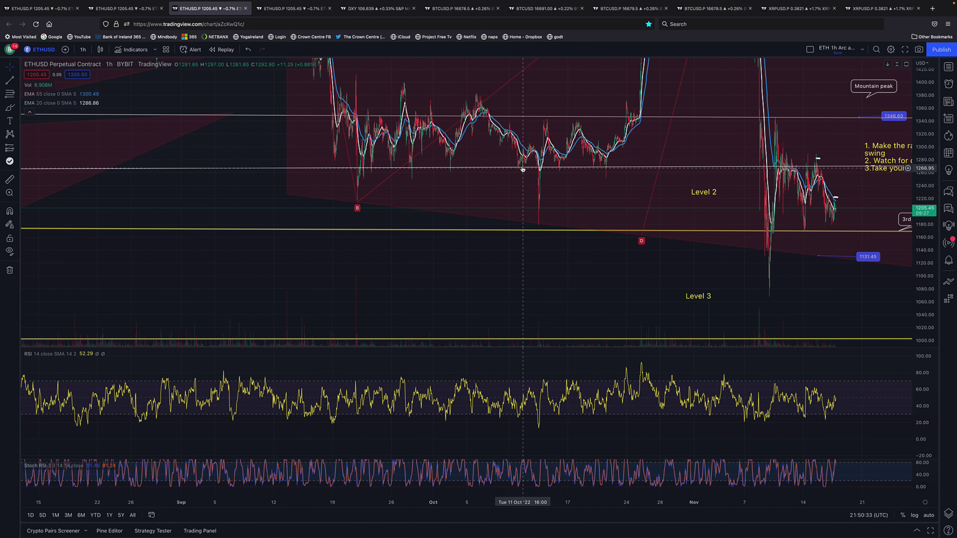
drag(473, 204, 631, 351)
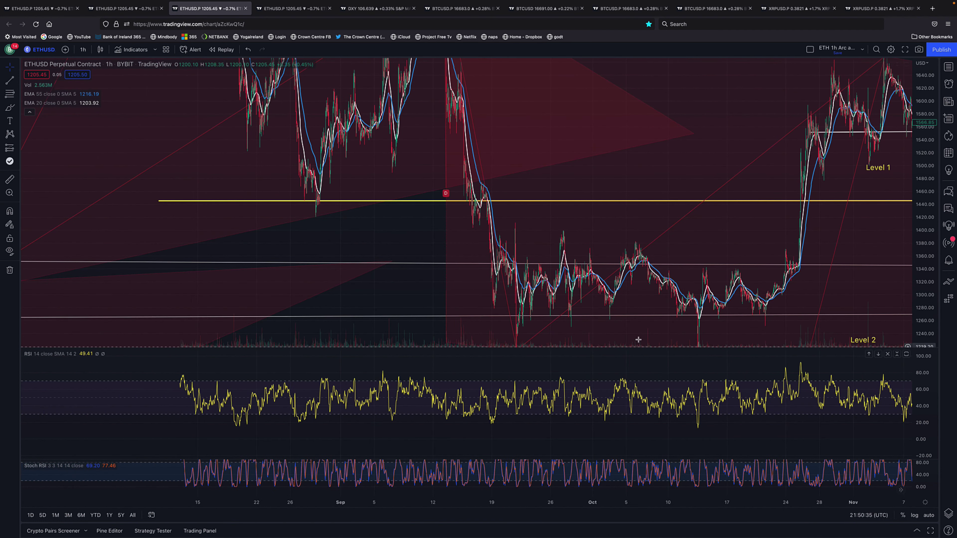
drag(920, 230, 915, 264)
drag(456, 200, 471, 200)
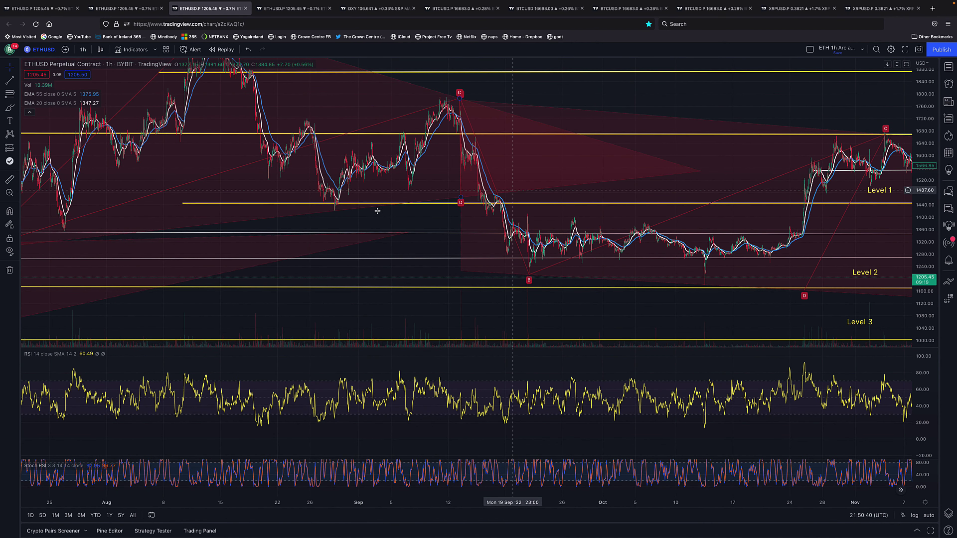
scroll(367, 203, down, 1)
scroll(383, 199, down, 2)
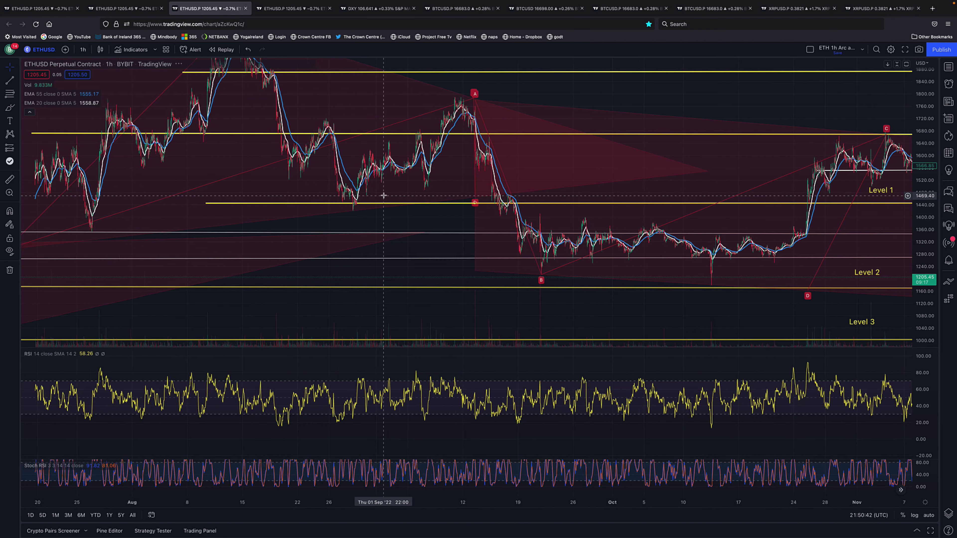
scroll(485, 189, up, 3)
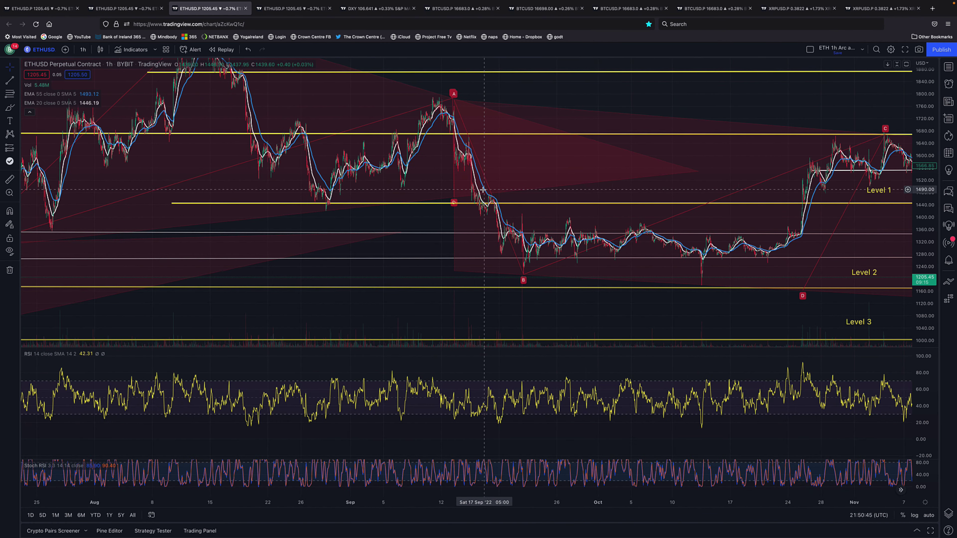
Brush a white circle around the mid-September price peak beside pattern point A
scroll(451, 206, down, 2)
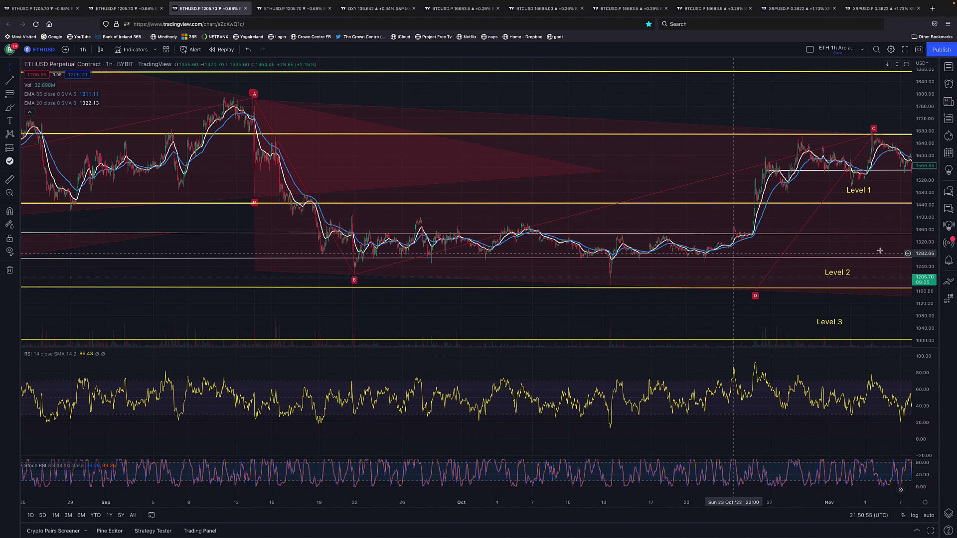
drag(800, 227, 615, 209)
scroll(615, 209, down, 2)
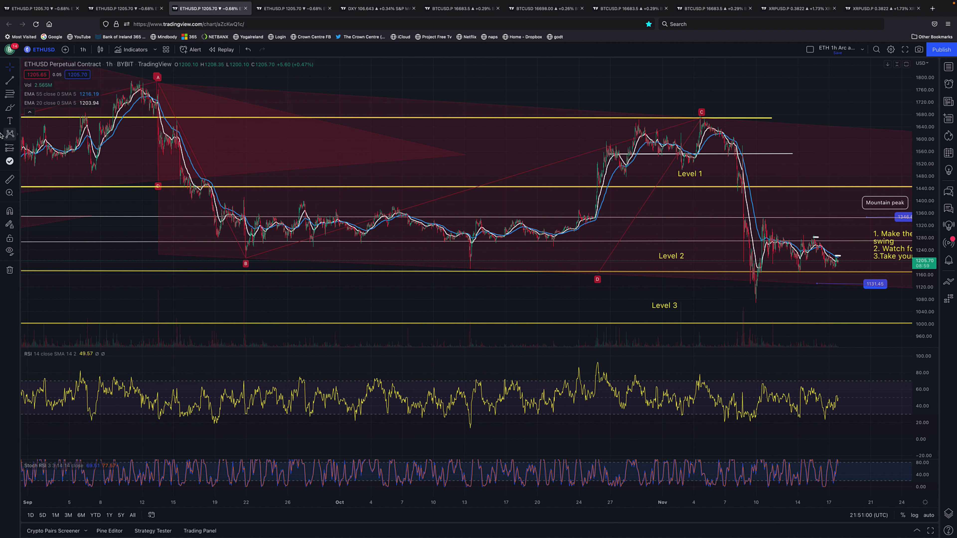
click(8, 109)
drag(159, 81, 163, 86)
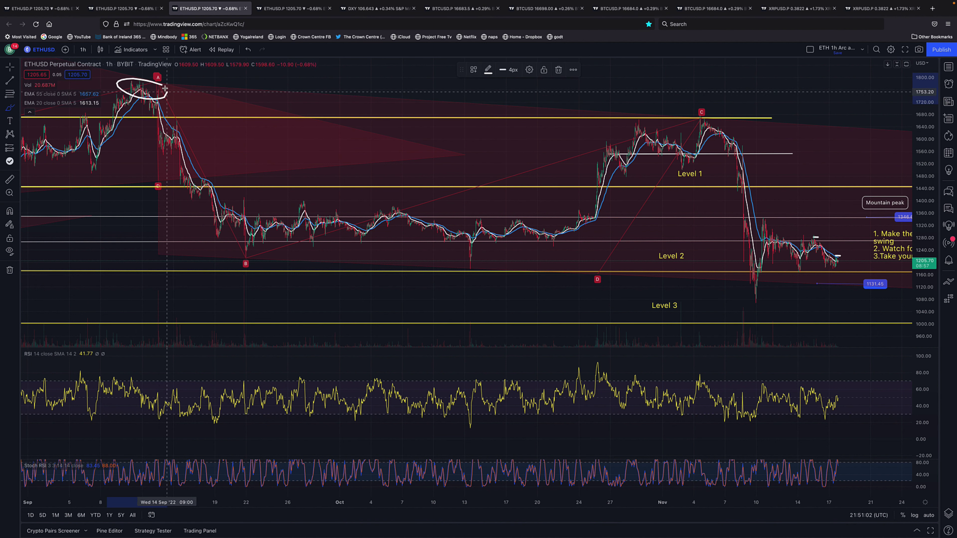
Brush a white circle around the early-November peak at point C and vertical strokes along the price drops below points A and C
drag(705, 110, 725, 122)
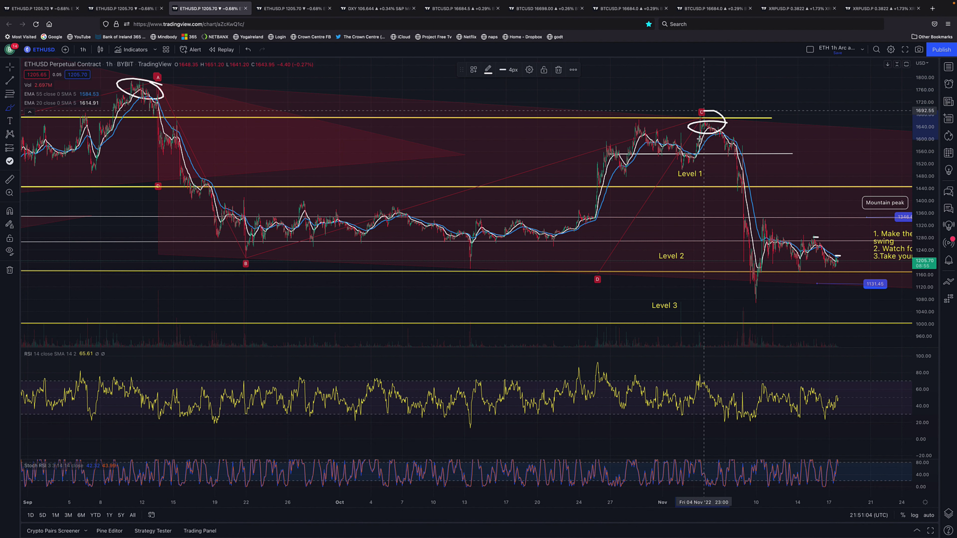
drag(161, 109, 163, 187)
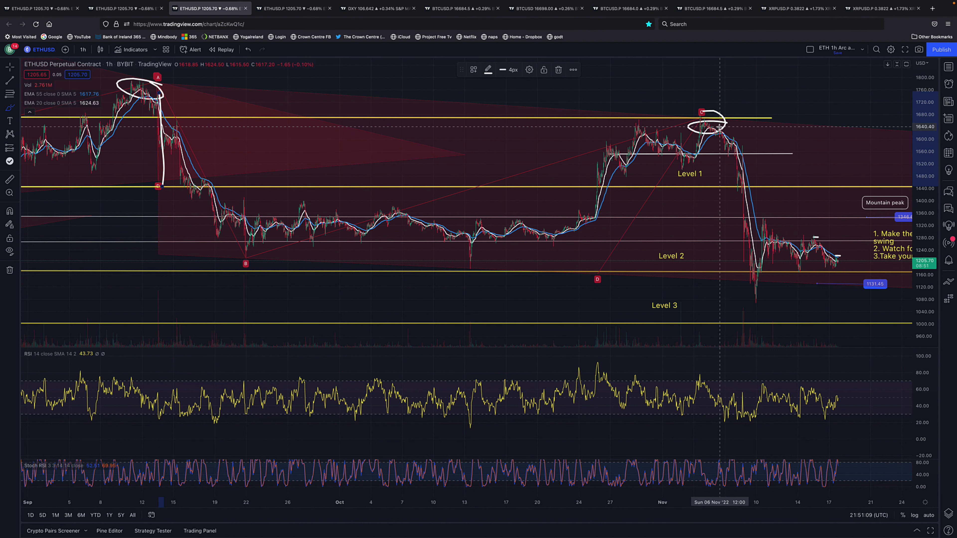
drag(720, 127, 733, 249)
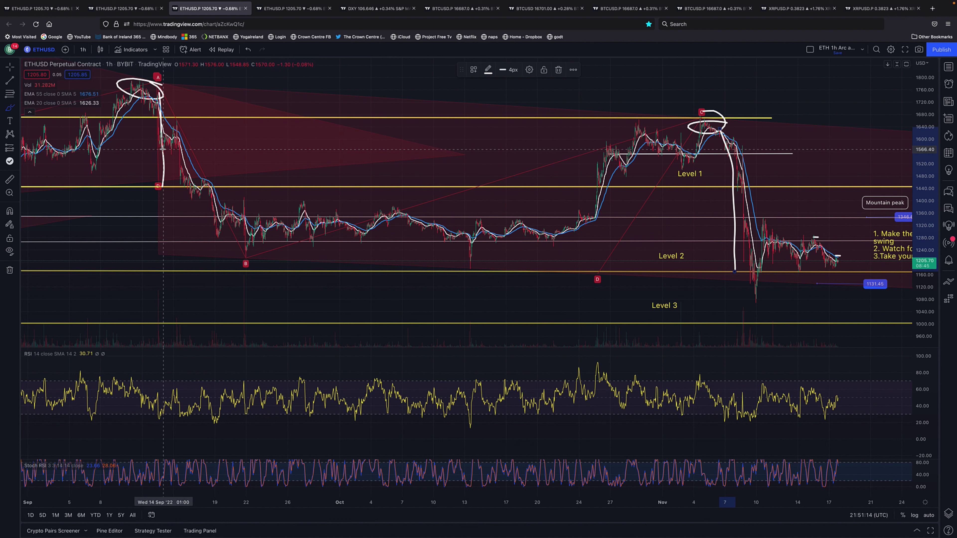
Brush white circles around the consolidations during the September and November declines, and a vertical stroke along the September drop toward point B
mouse_move(184, 154)
mouse_down()
mouse_move(158, 133)
mouse_move(165, 150)
mouse_up()
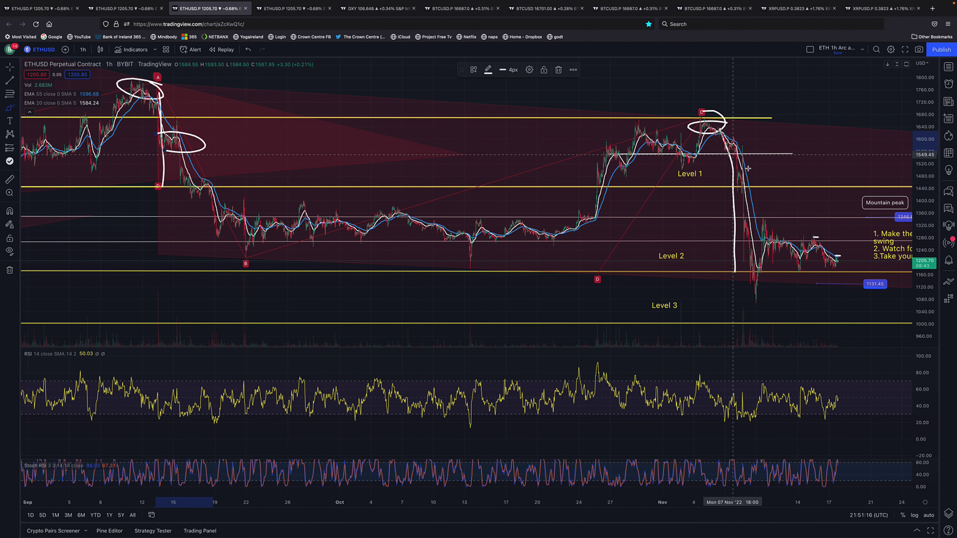
drag(750, 172, 740, 173)
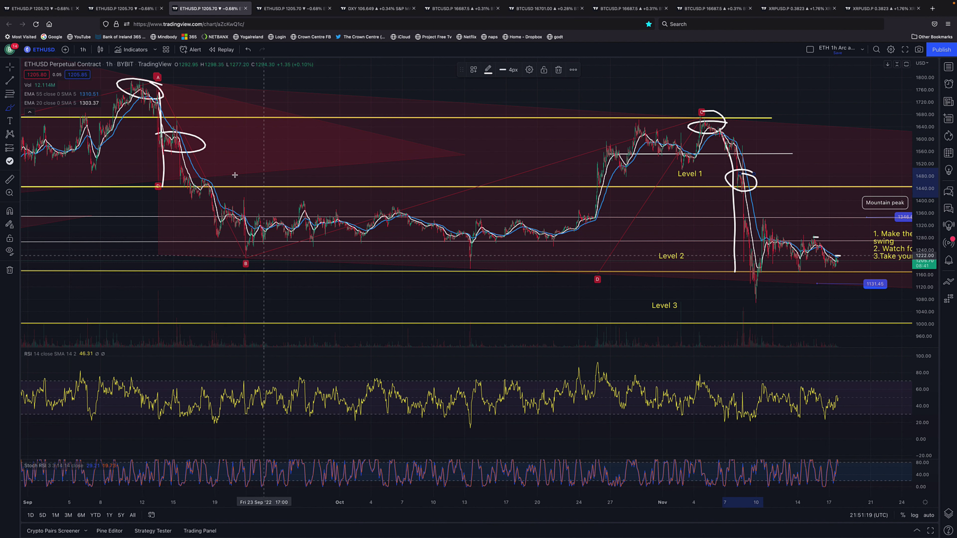
mouse_move(180, 172)
mouse_down()
mouse_move(160, 178)
mouse_move(166, 195)
mouse_move(211, 185)
mouse_move(207, 268)
mouse_up()
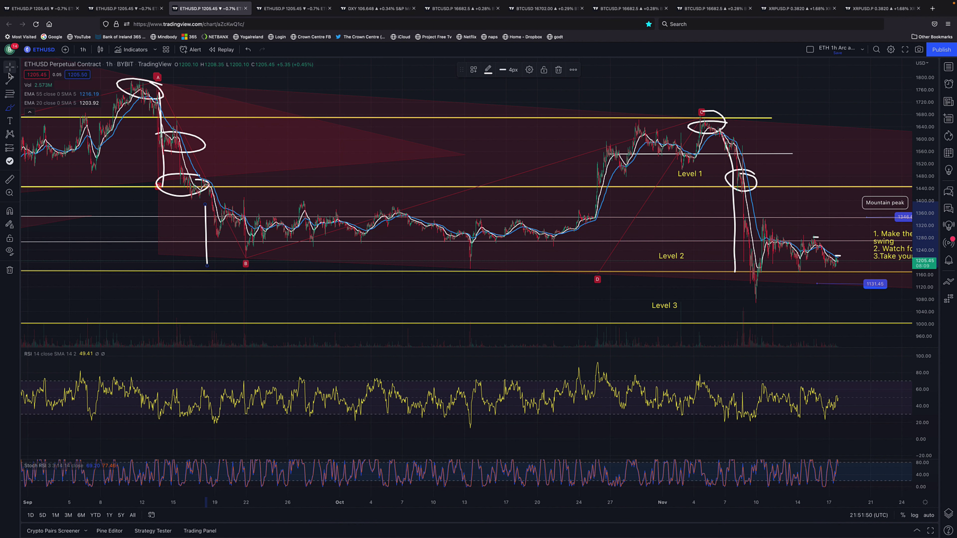
Remove the white vertical stroke near point B and the white circle on the yellow Level 1 line in mid-September
right_click(207, 229)
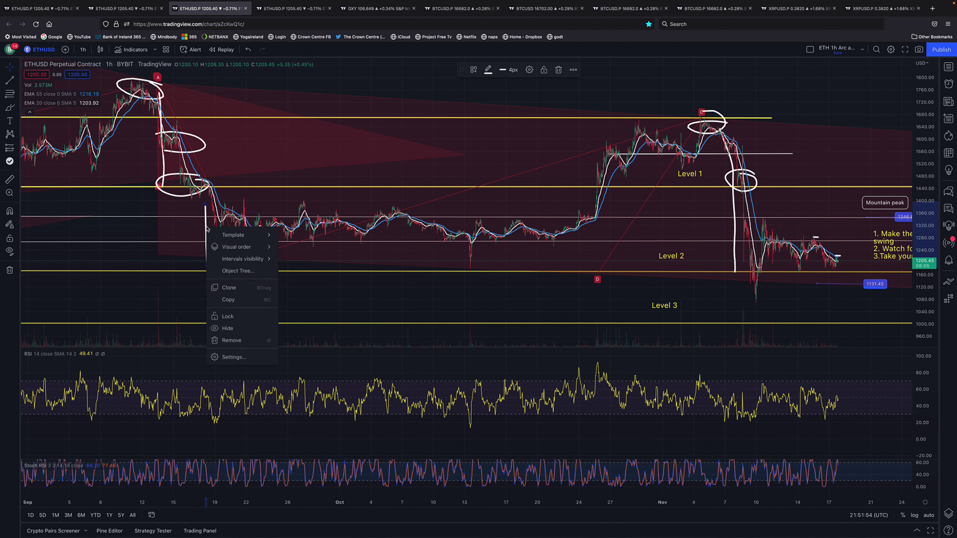
click(230, 337)
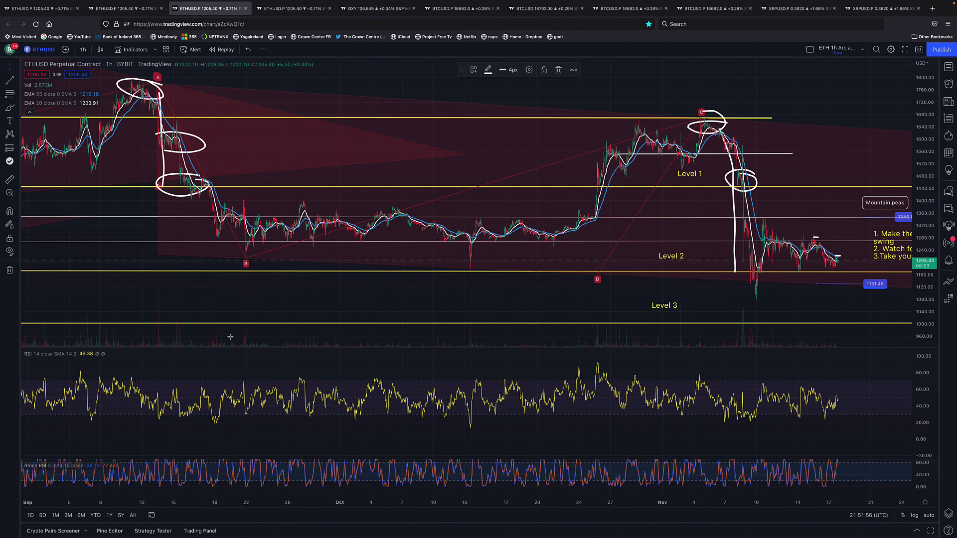
click(184, 198)
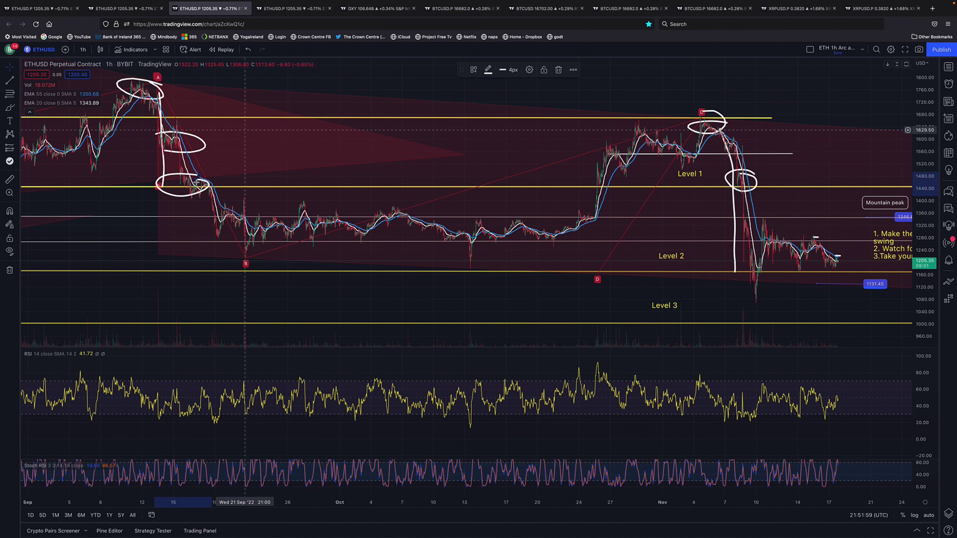
right_click(180, 199)
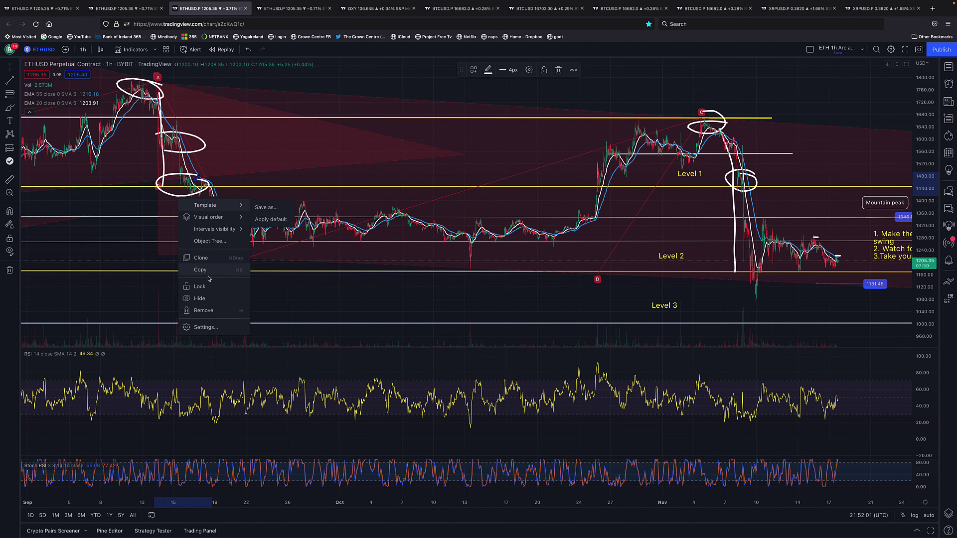
click(210, 315)
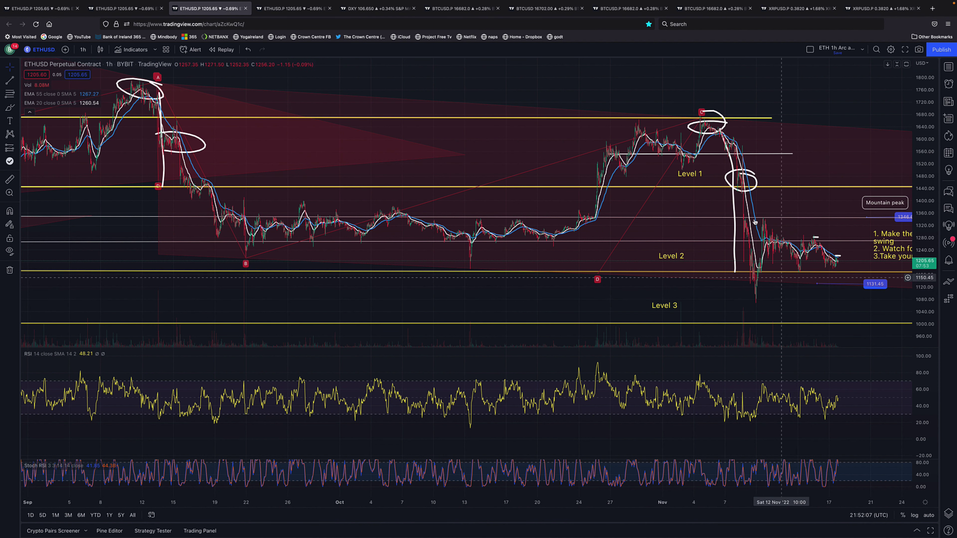
Remove the white brush drawings around the November decline: the lower circle, the vertical stroke and the circle at point C
click(743, 191)
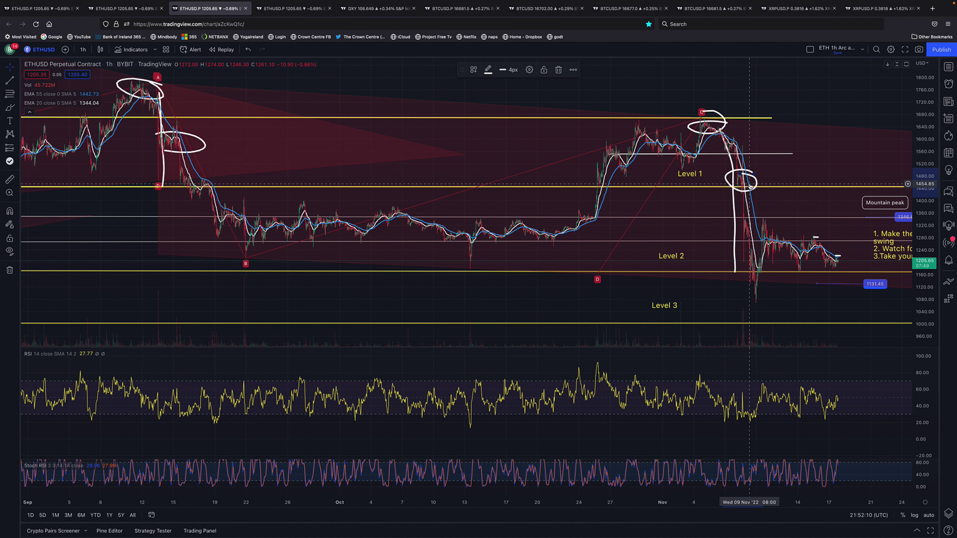
right_click(753, 178)
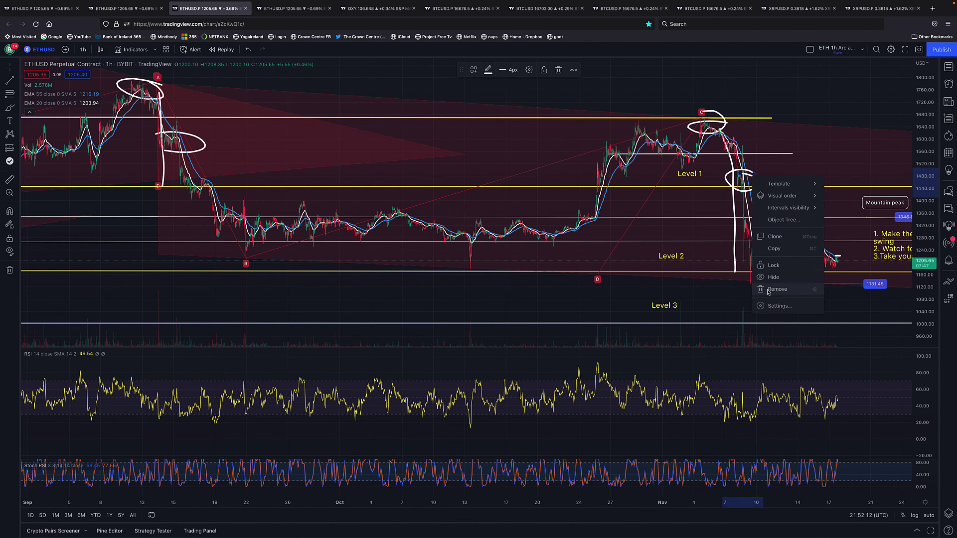
click(778, 289)
click(733, 184)
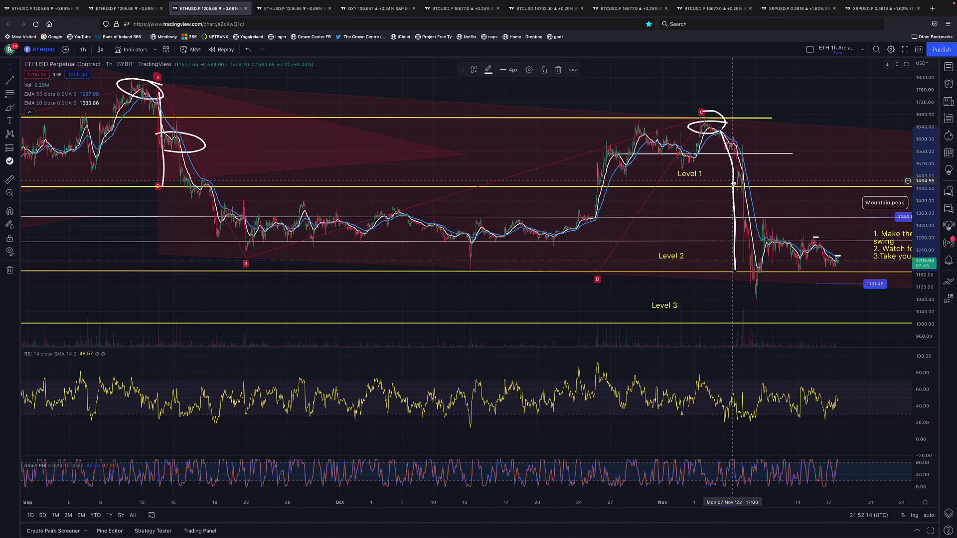
key(Delete)
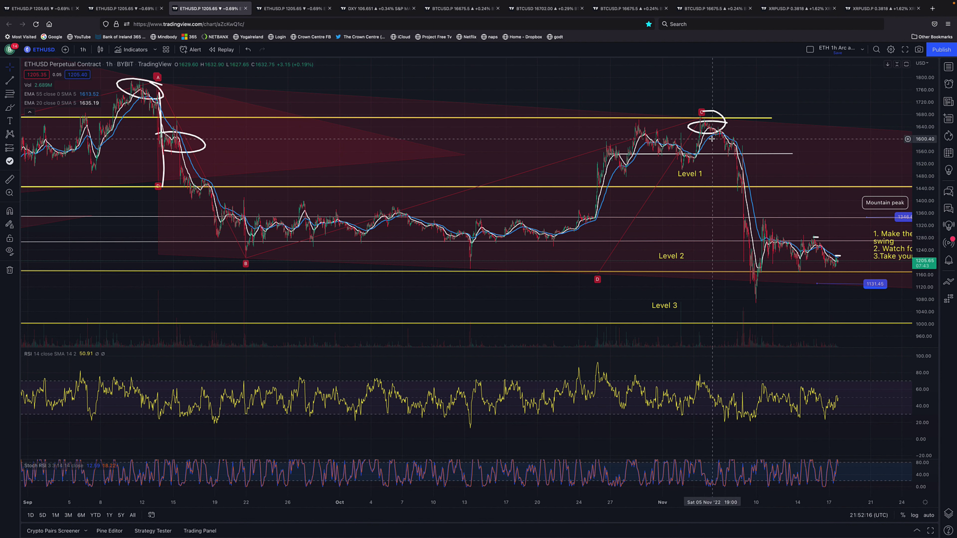
click(712, 137)
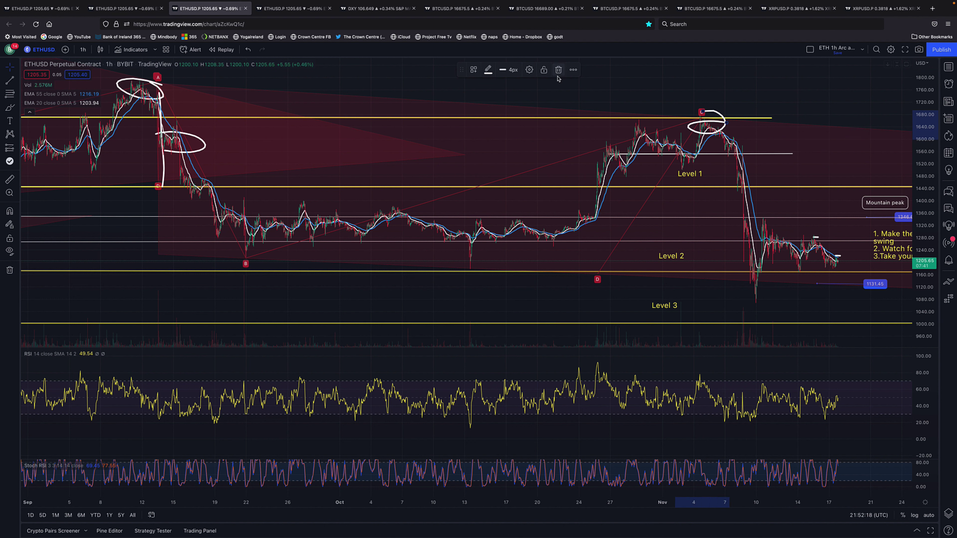
key(Delete)
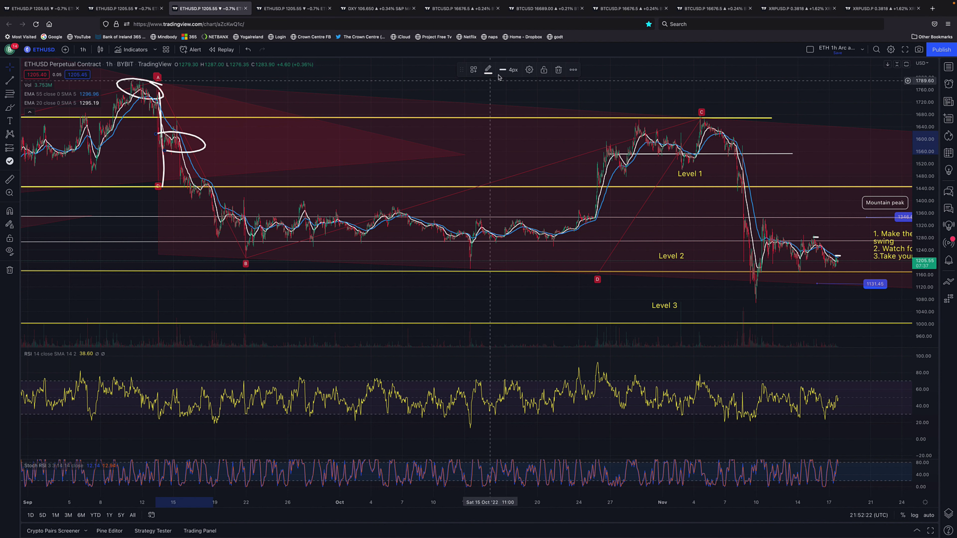
Remove the remaining white brush drawings in September: the consolidation circle, the vertical stroke and the circle around the peak beside point A
click(558, 70)
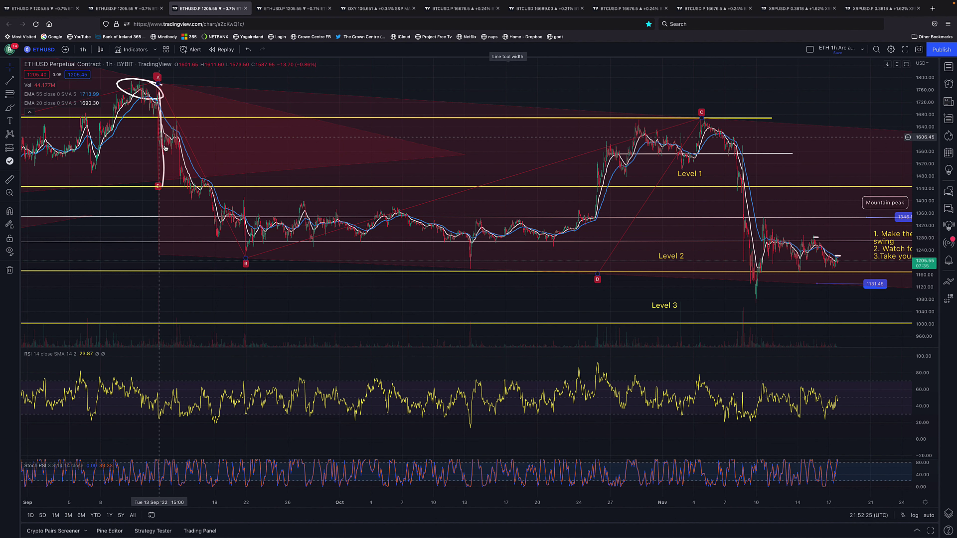
click(162, 150)
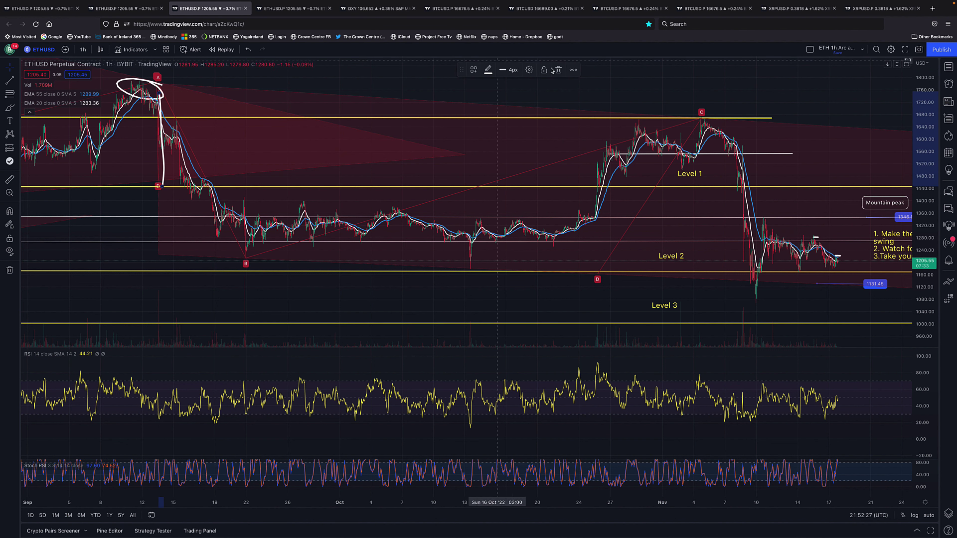
click(559, 71)
click(137, 86)
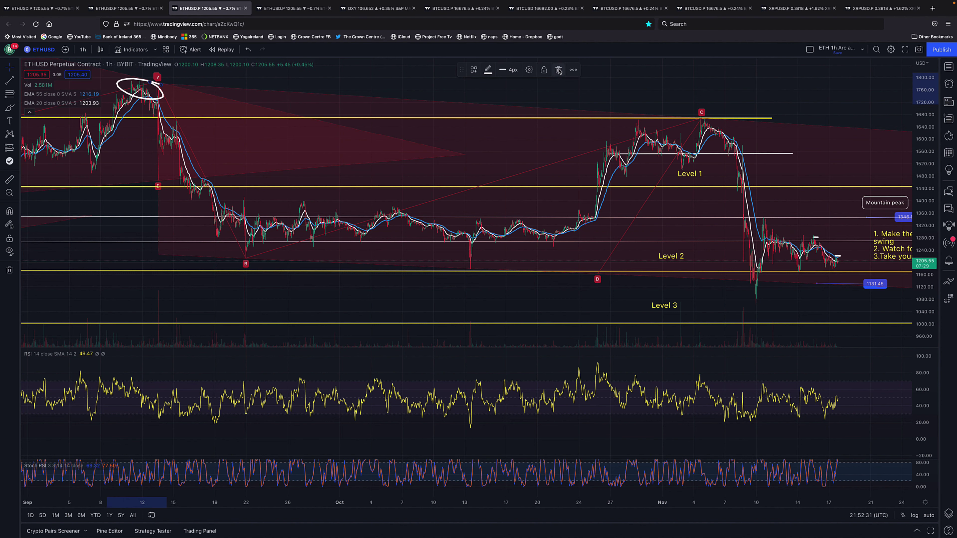
click(559, 70)
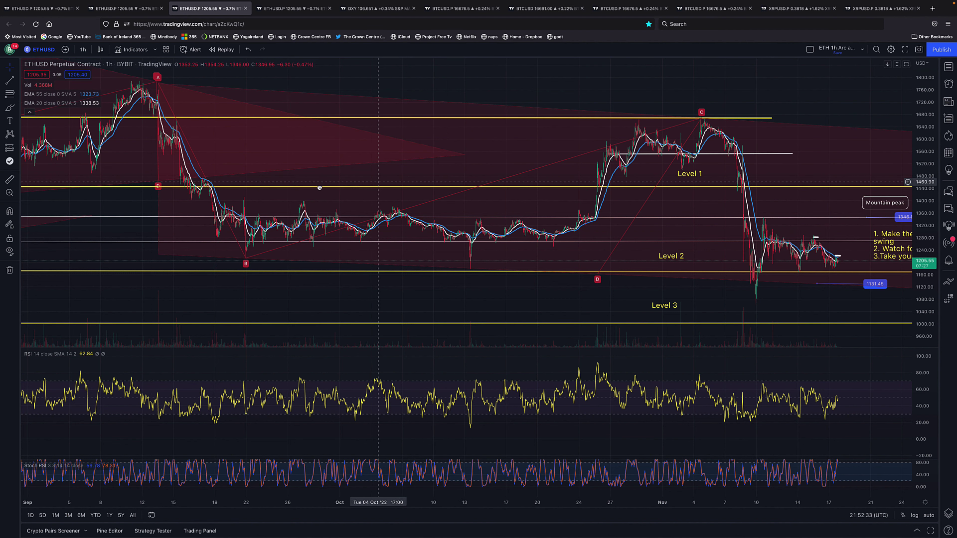
Delete the two short white swing marks above the latest November candles
scroll(319, 188, right, 5)
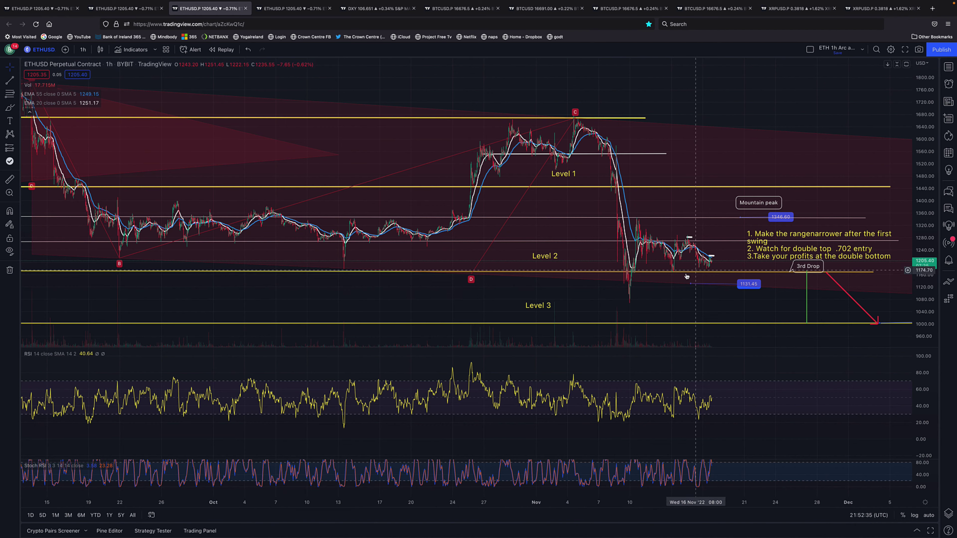
scroll(686, 277, up, 2)
scroll(666, 293, up, 2)
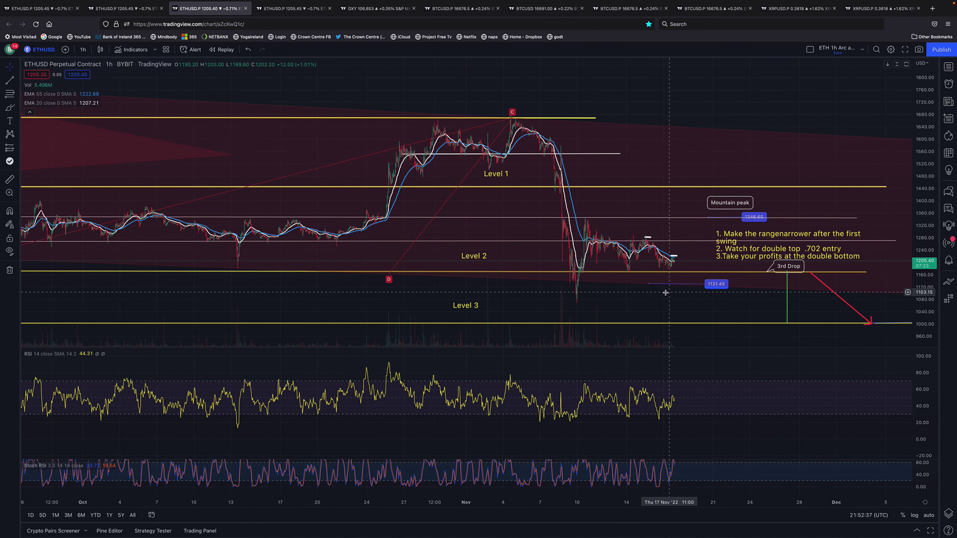
scroll(666, 293, up, 3)
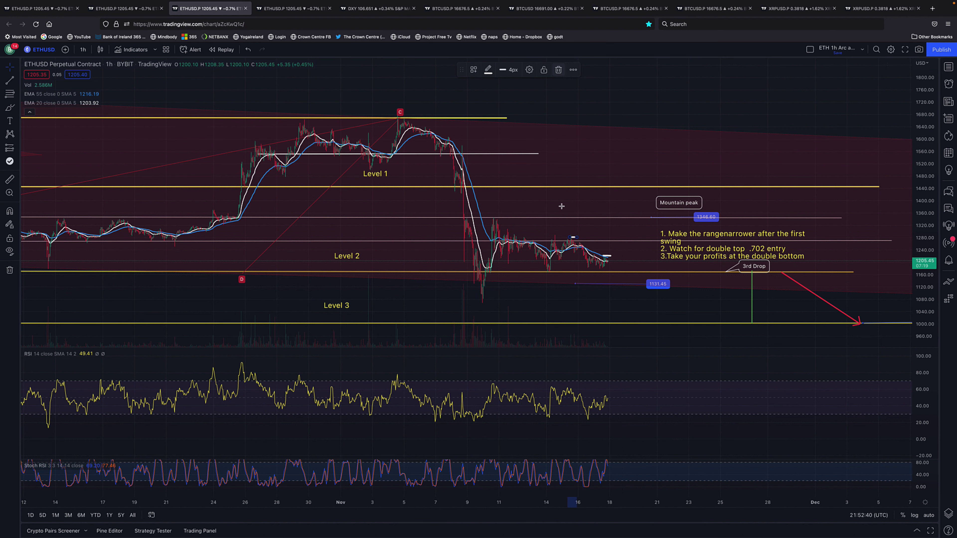
key(Delete)
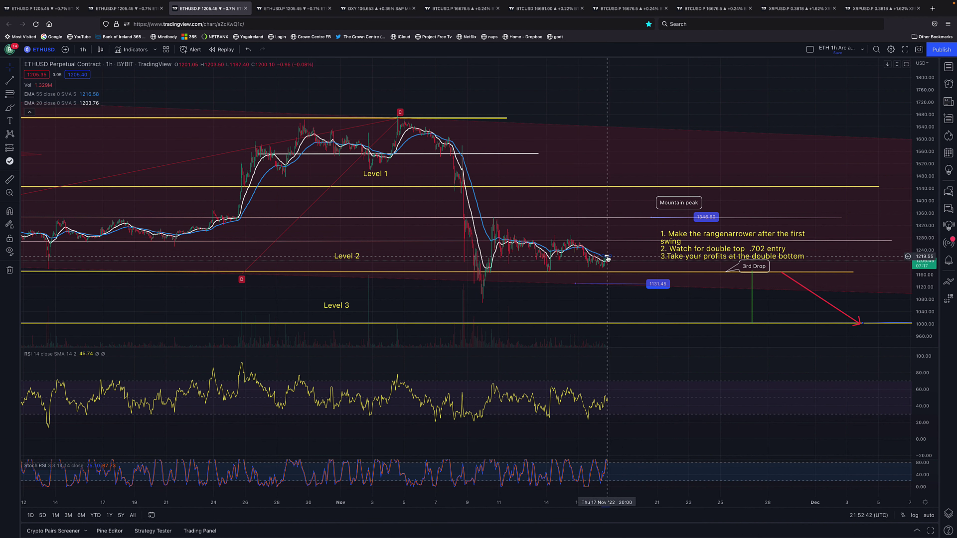
click(607, 258)
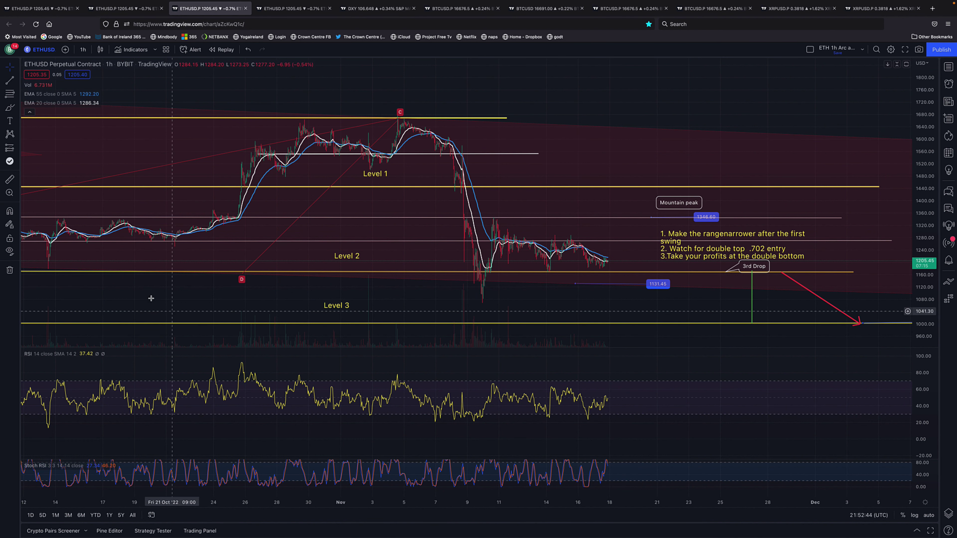
Move the Level 2 and Level 3 labels so they line up vertically beneath the Level 1 label
scroll(150, 299, down, 3)
drag(704, 283, 643, 239)
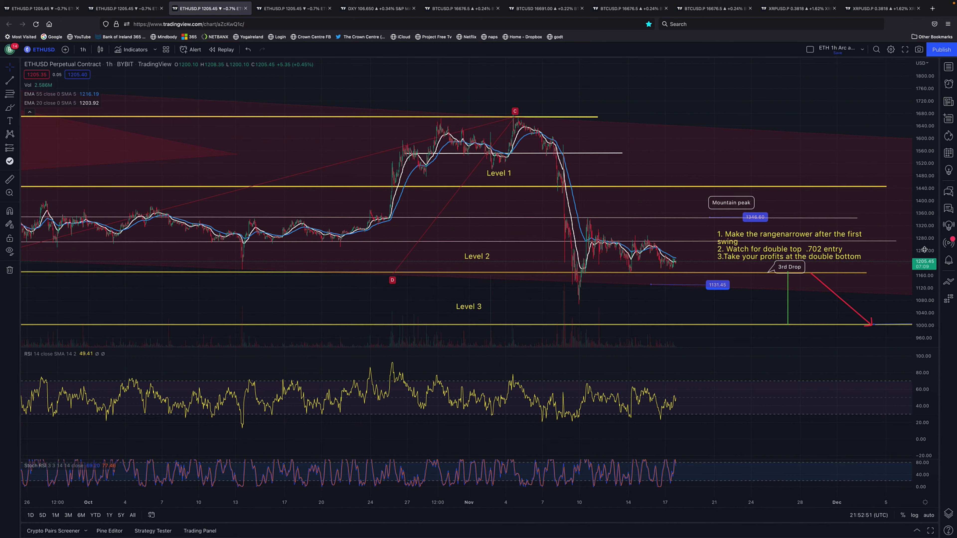
drag(924, 309, 924, 252)
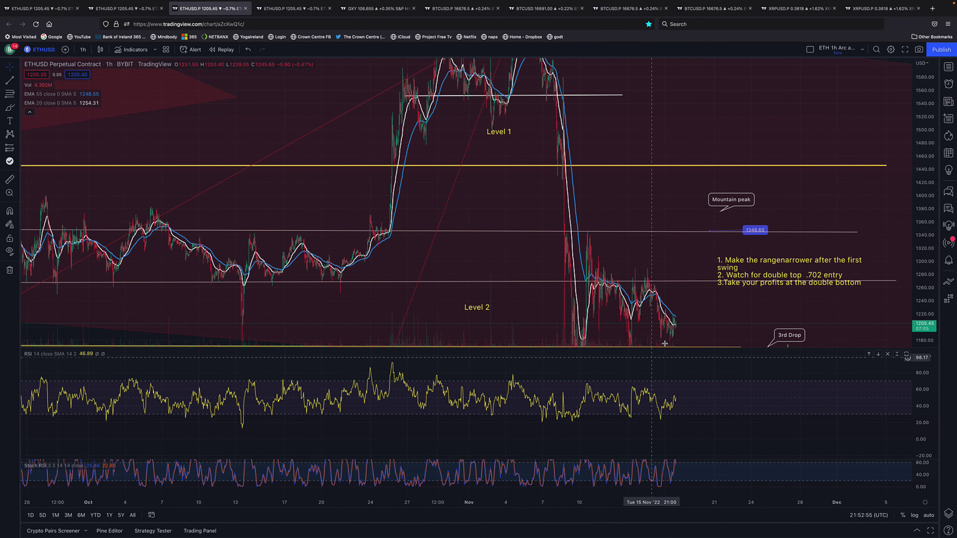
scroll(665, 345, up, 3)
scroll(659, 347, up, 3)
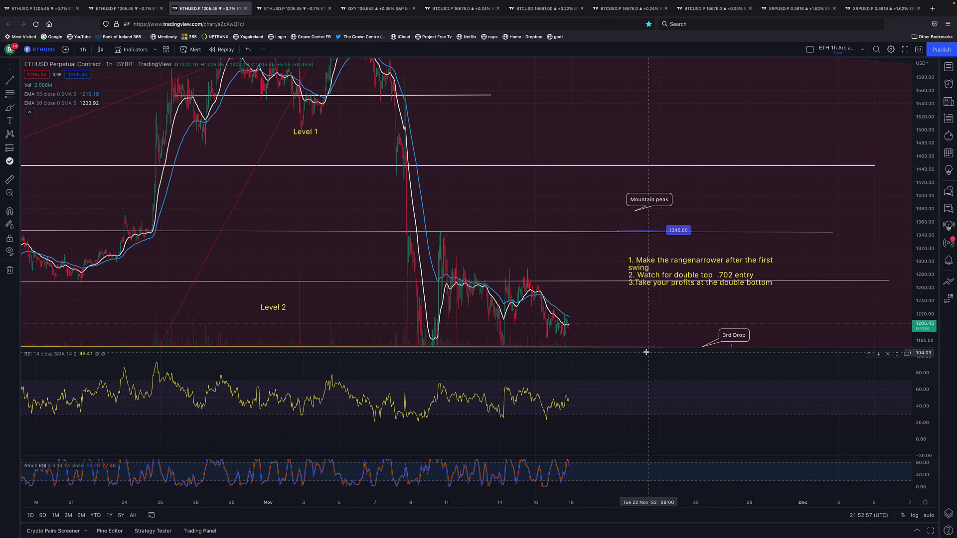
drag(572, 316, 590, 275)
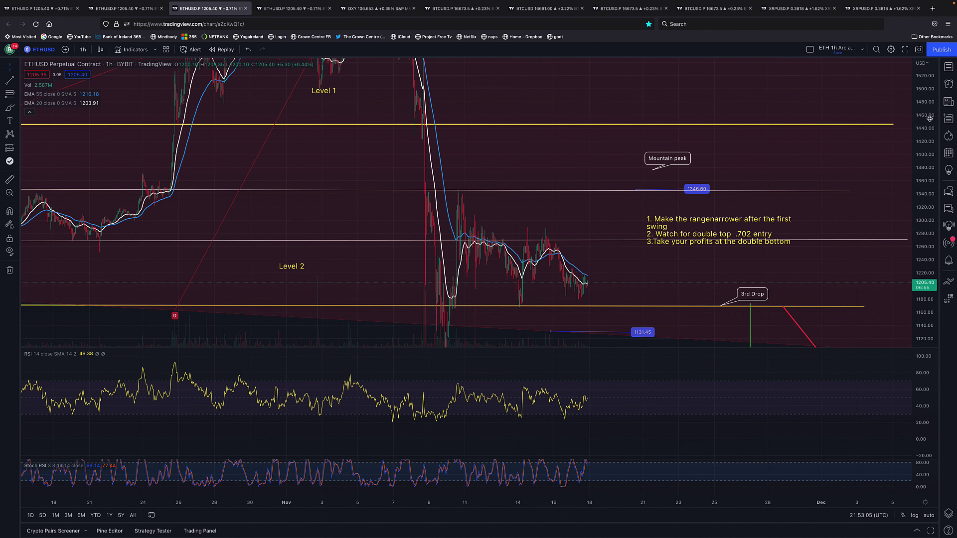
drag(925, 117, 846, 256)
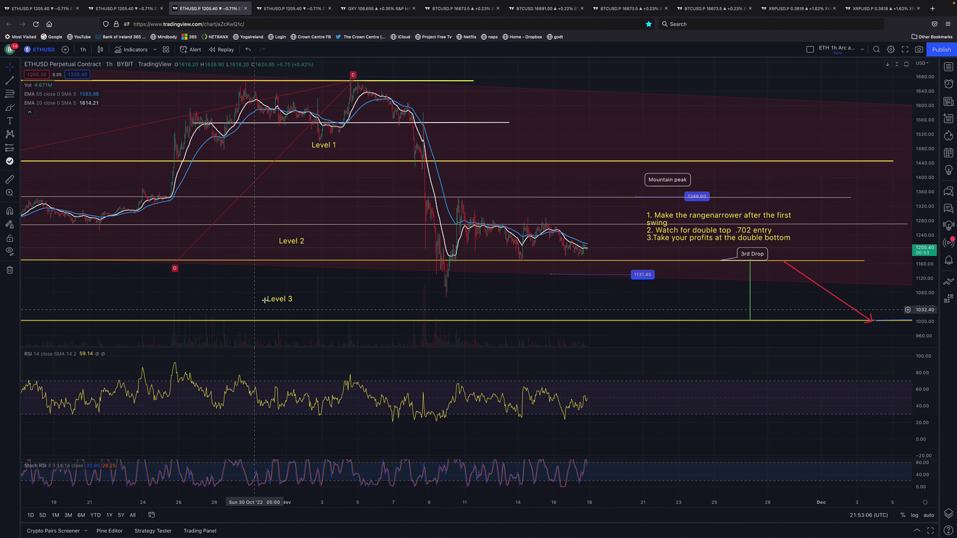
drag(305, 243, 332, 247)
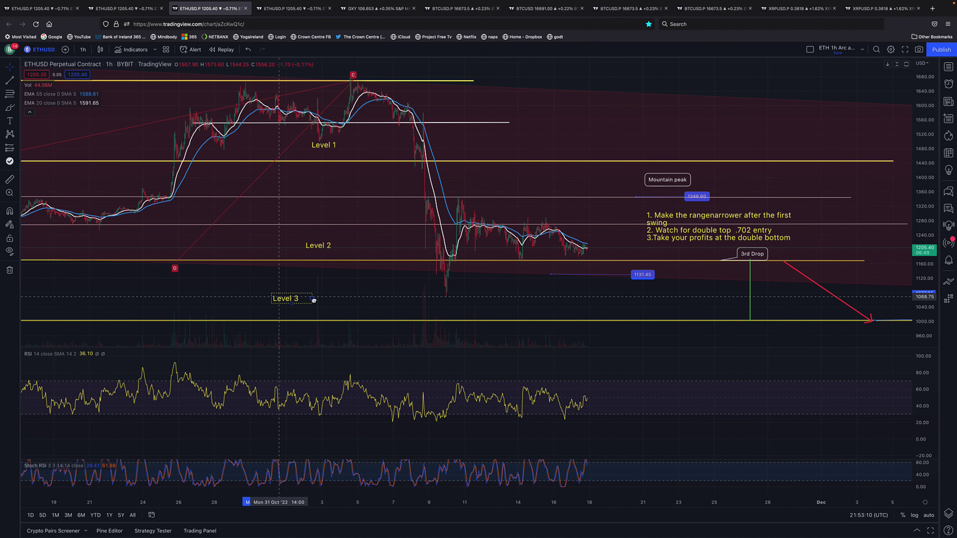
drag(273, 300, 311, 307)
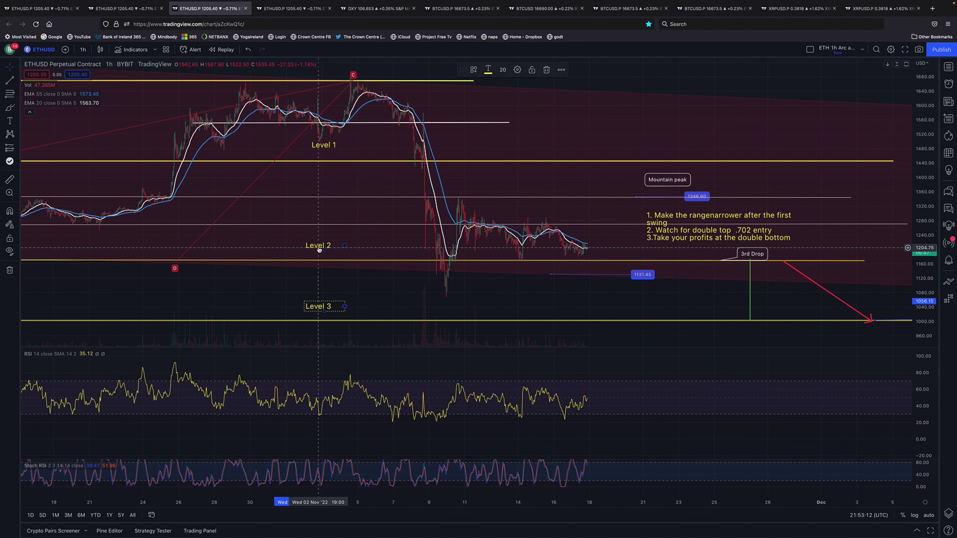
drag(317, 247, 317, 245)
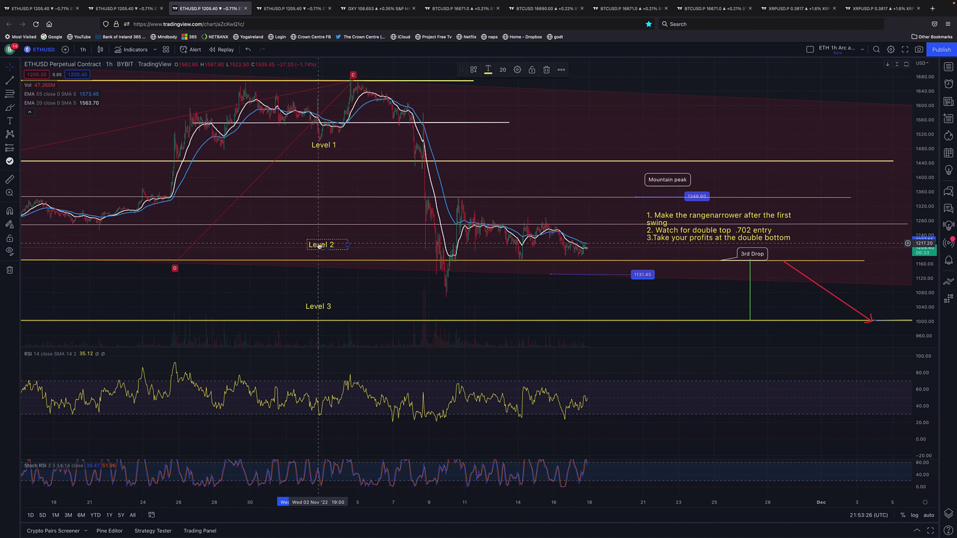
click(359, 274)
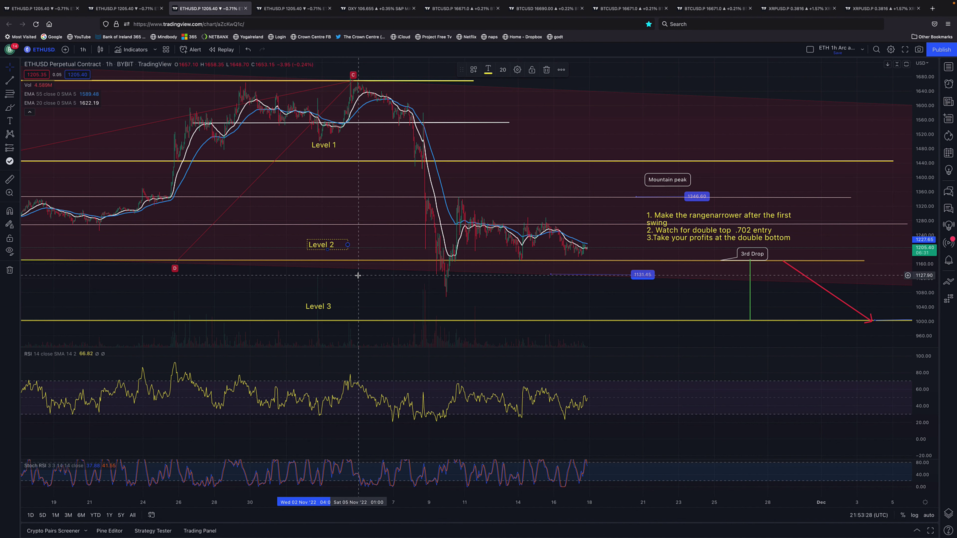
Review the open XRPUSD, daily ETHUSD and Traders Reality charts, and examine the November decline and third-drop projection on the hourly ETHUSD levels chart
scroll(338, 281, left, 10)
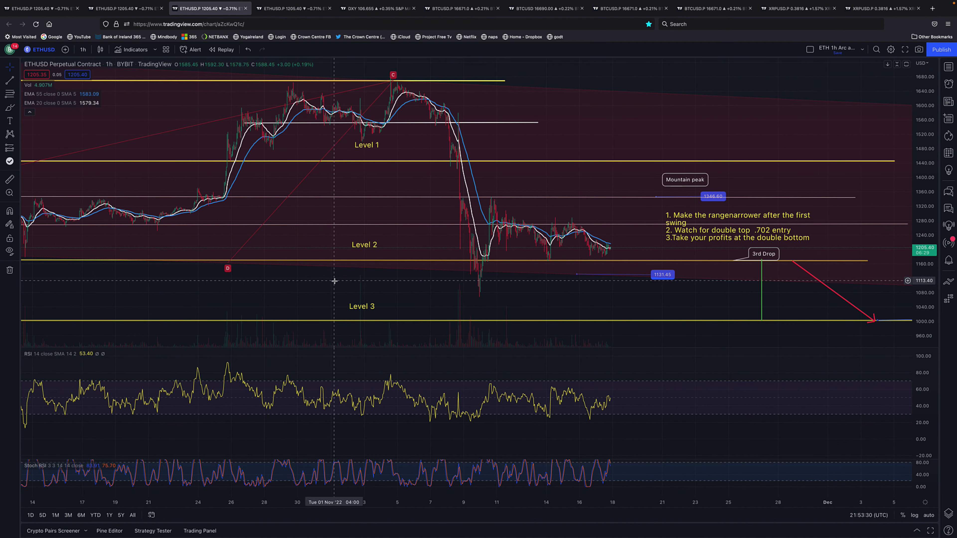
scroll(335, 282, left, 5)
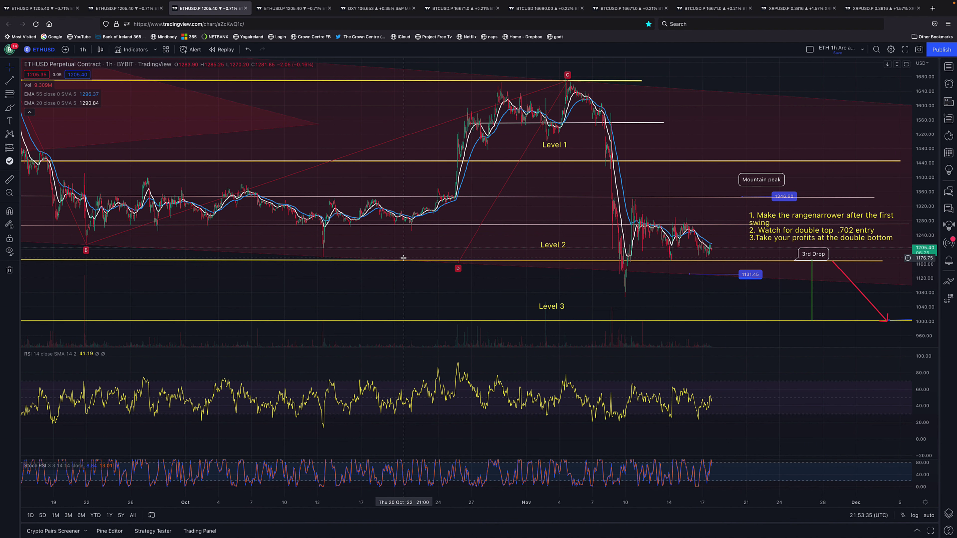
key(ctrl+9)
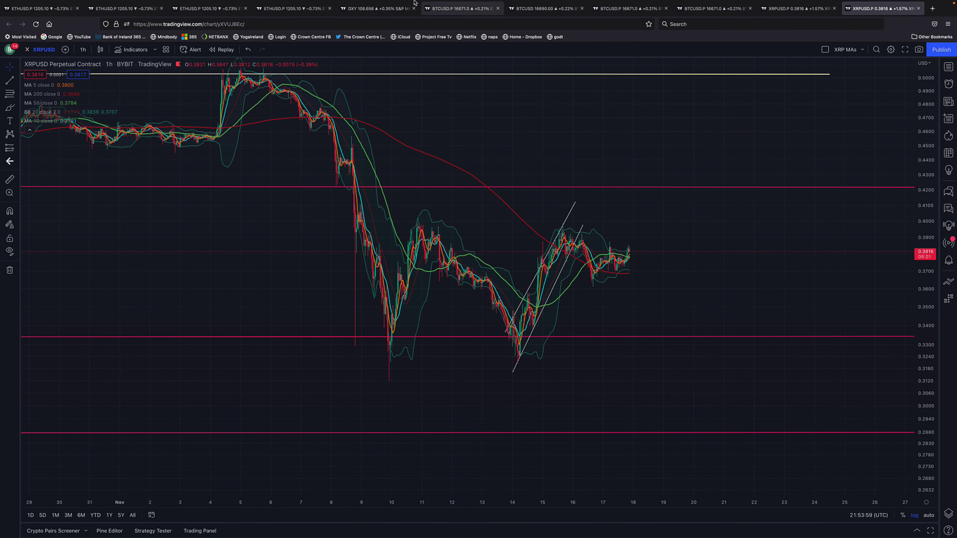
click(23, 9)
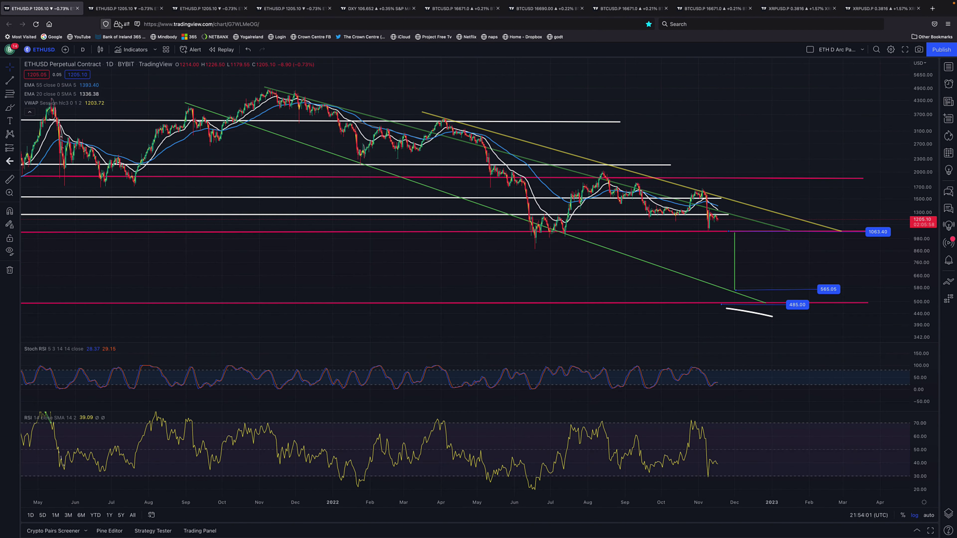
click(273, 9)
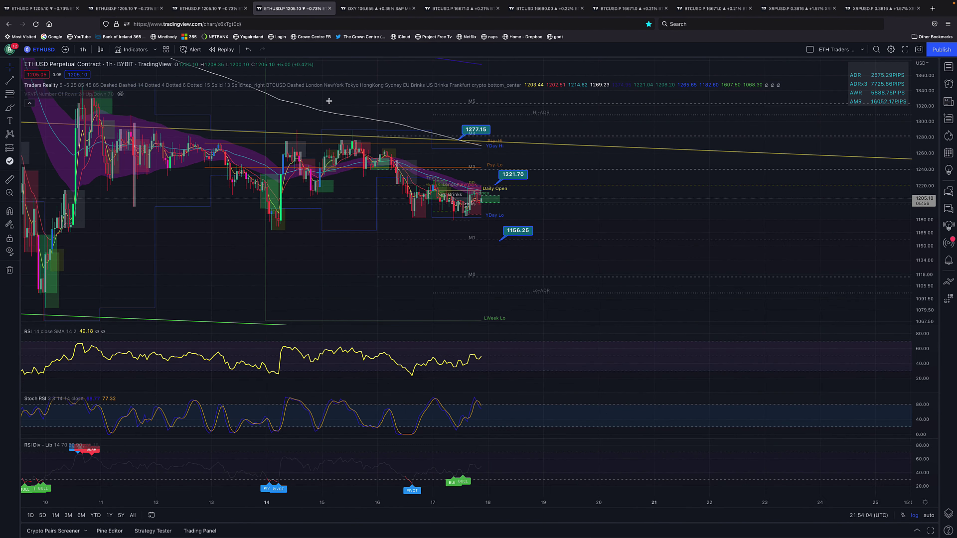
click(198, 9)
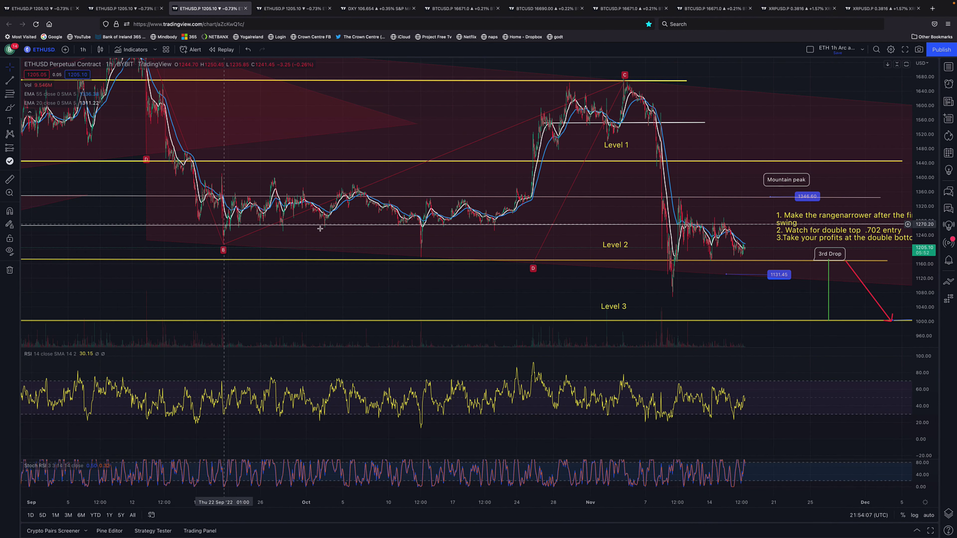
scroll(697, 258, up, 3)
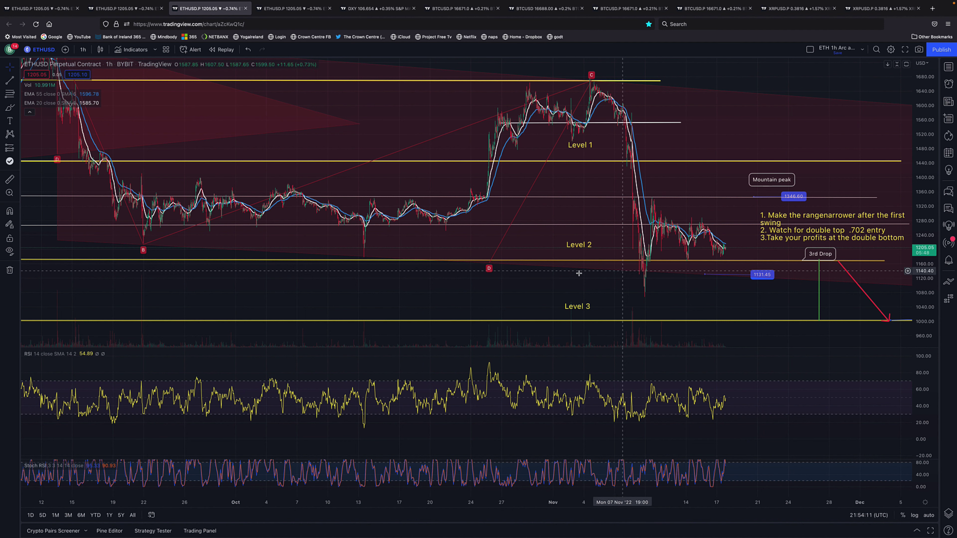
scroll(579, 273, up, 4)
scroll(673, 291, up, 3)
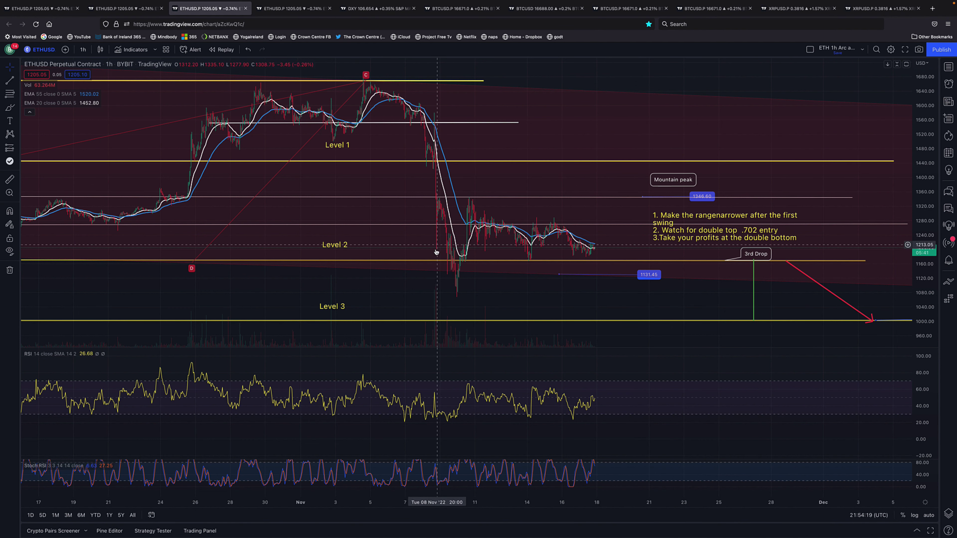
scroll(438, 223, up, 3)
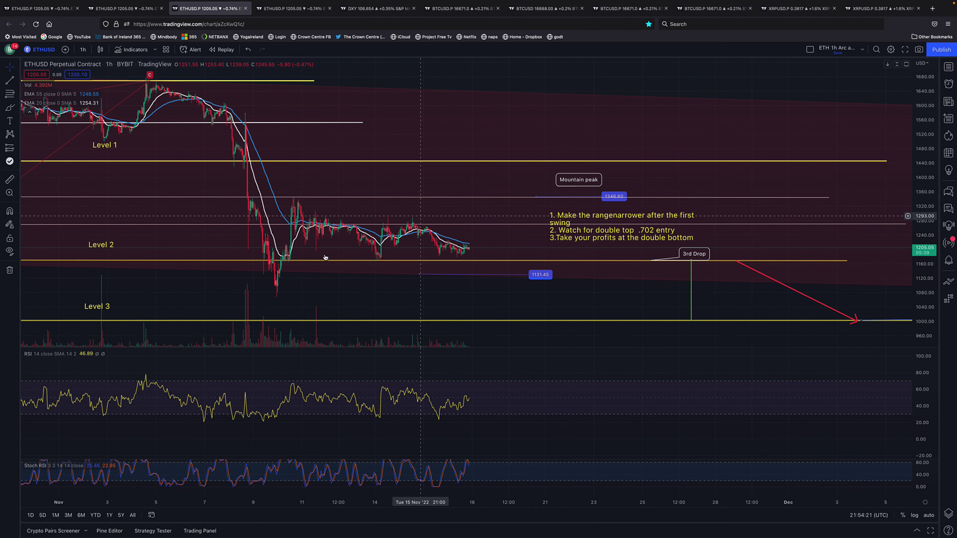
scroll(262, 237, up, 2)
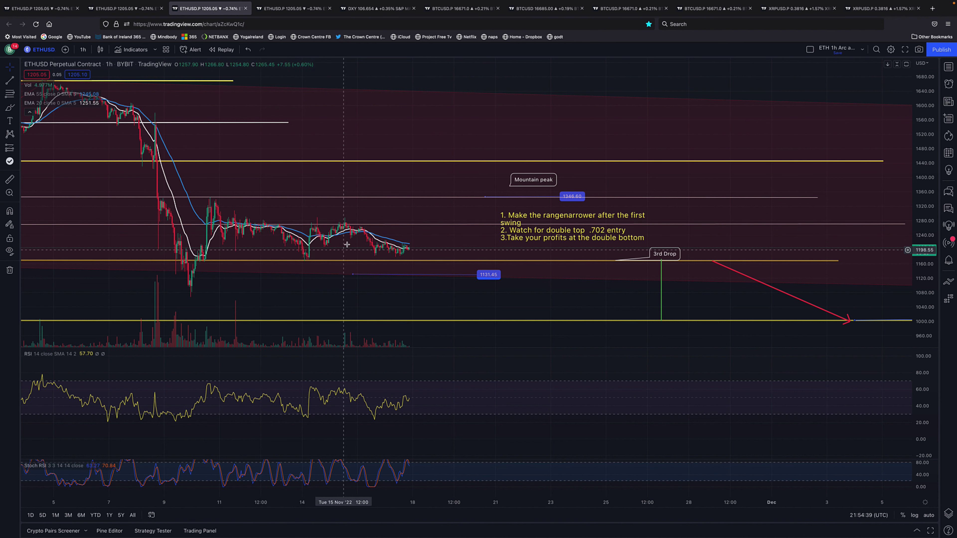
Shift the Level 1, Level 2 and Level 3 labels slightly later in time and closer above their yellow horizontal lines
scroll(221, 258, left, 5)
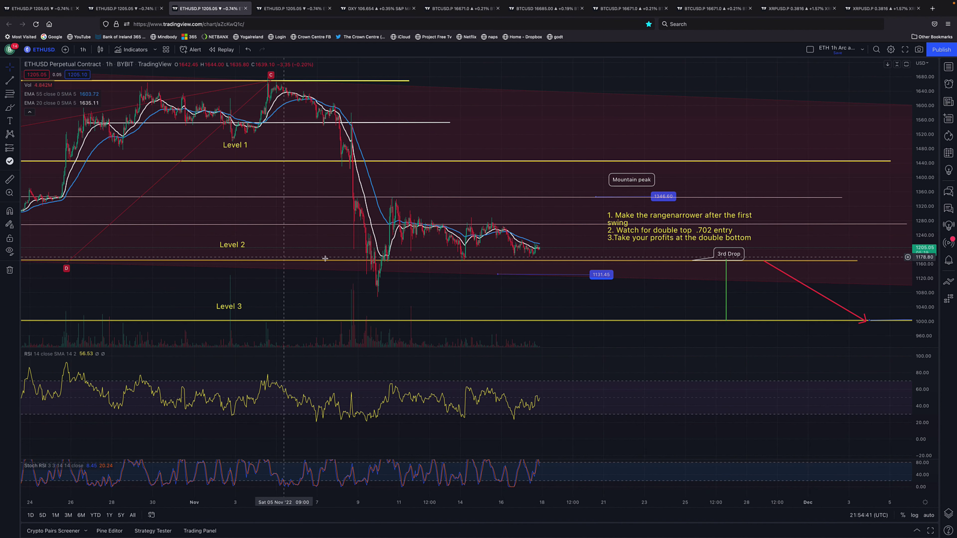
drag(227, 246, 239, 247)
drag(235, 306, 241, 311)
drag(235, 145, 257, 150)
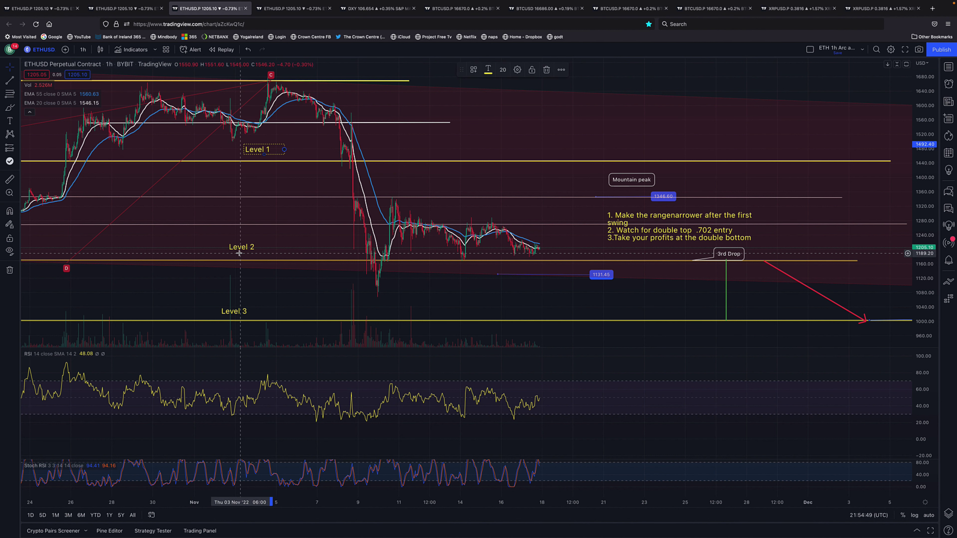
click(245, 315)
drag(247, 316, 256, 318)
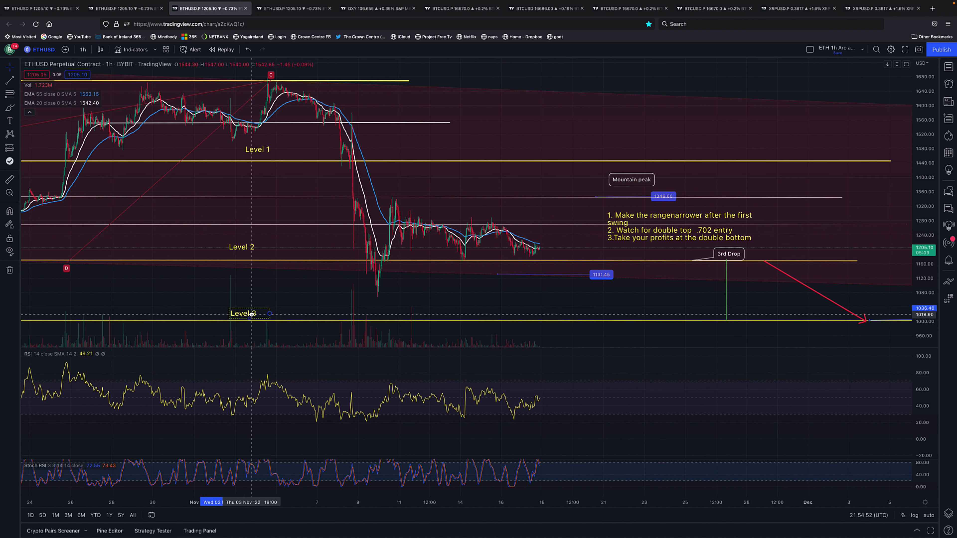
drag(248, 245, 252, 248)
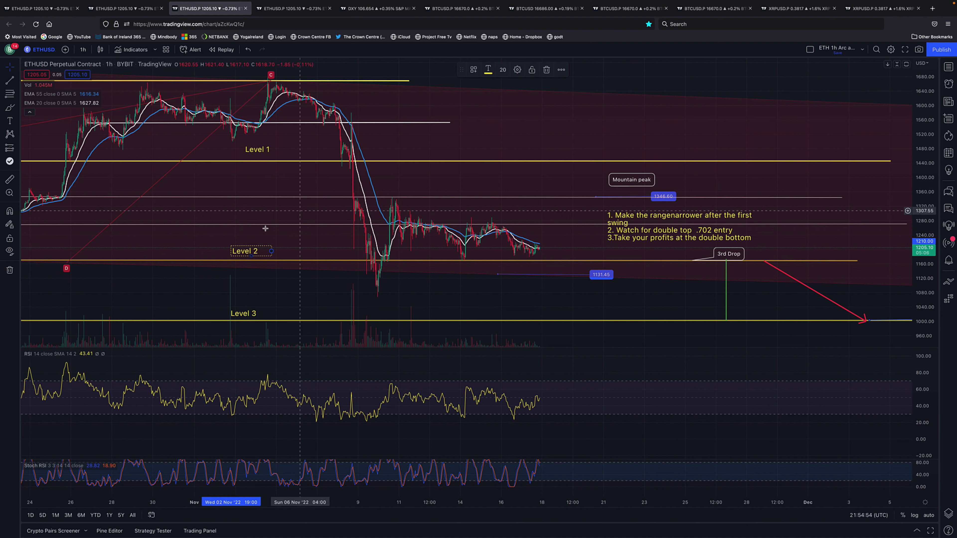
mouse_move(283, 3)
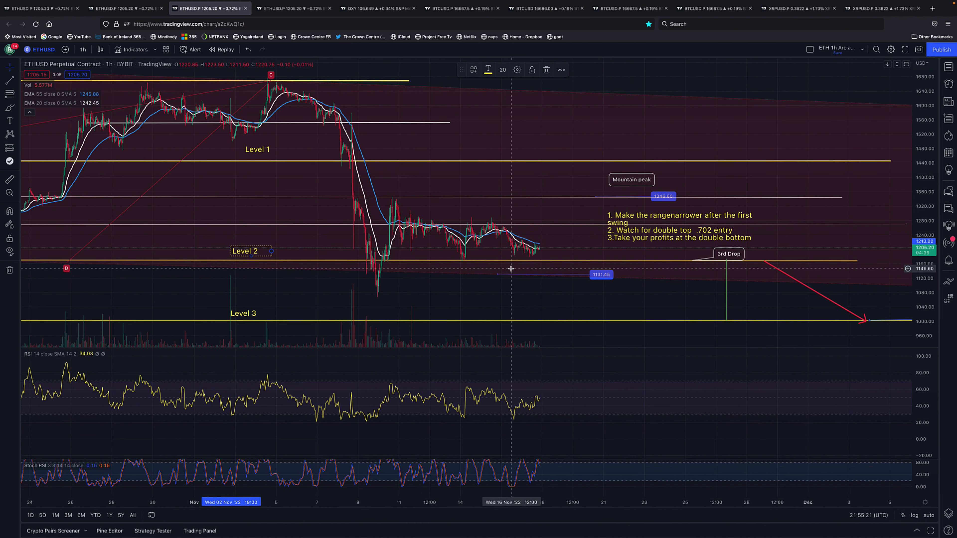
click(305, 240)
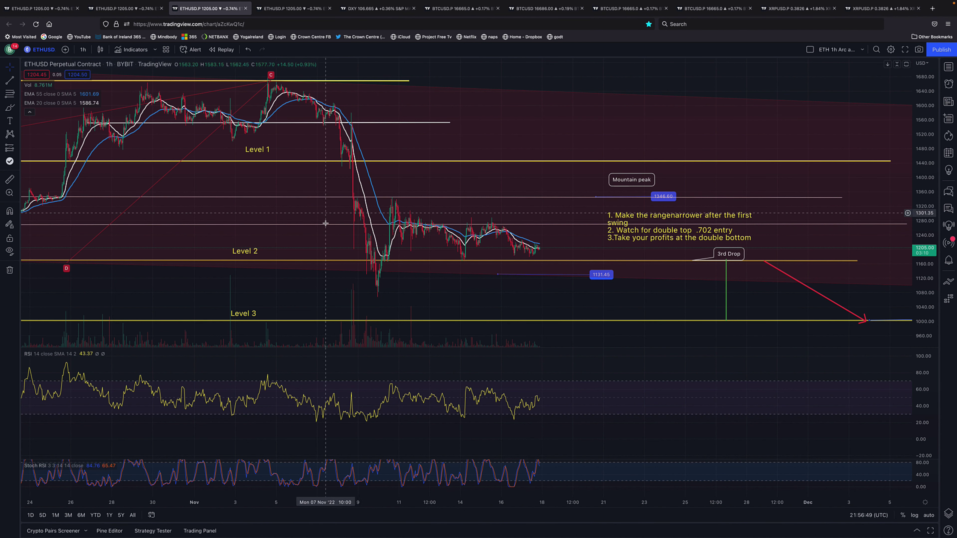
Move the yellow numbered trading-rules note up above the Mountain peak callout, clear of the price levels
scroll(368, 251, right, 5)
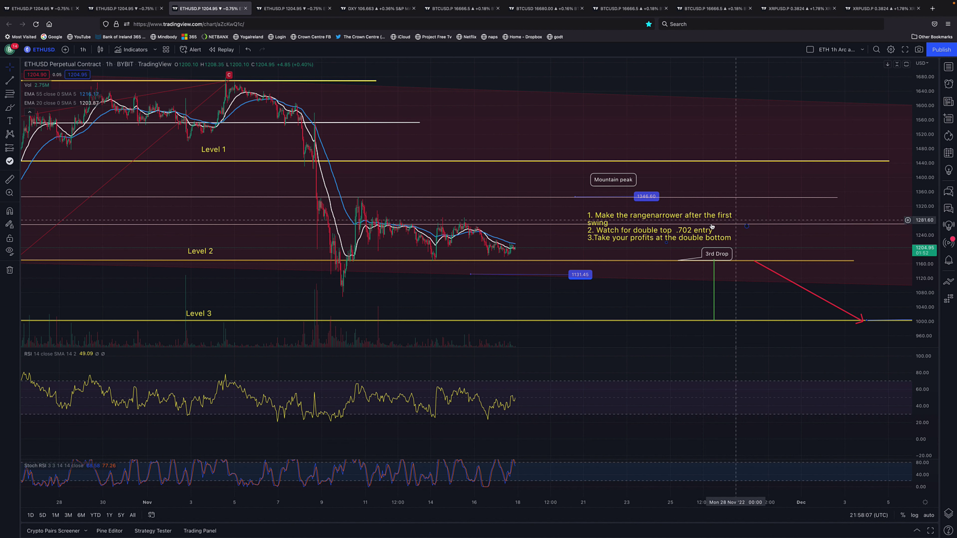
click(654, 228)
drag(736, 239, 751, 118)
Add to the rules note: "4. If you have a good position, watch the trade without the extra pressure of finding an entry or exit"
double_click(751, 118)
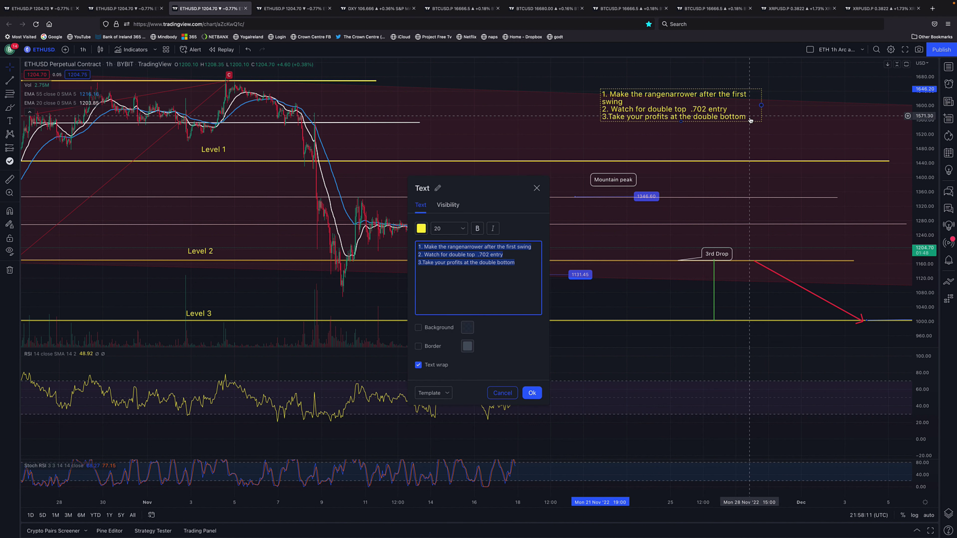
click(521, 263)
key(Return)
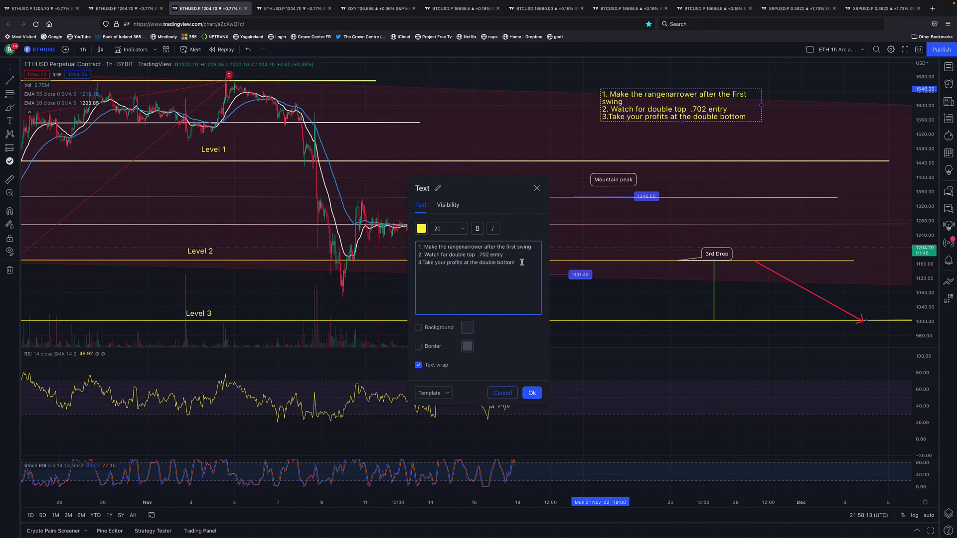
key(Return)
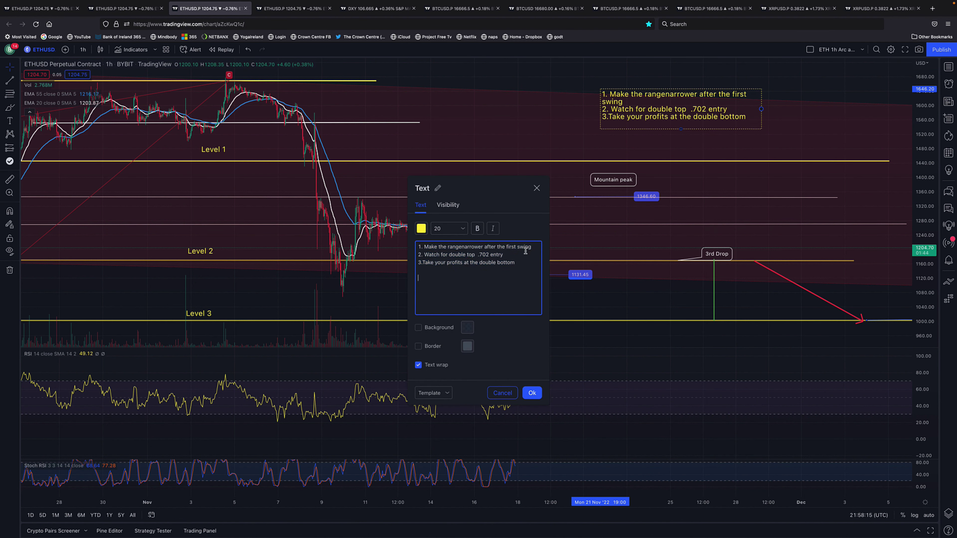
text(4. If)
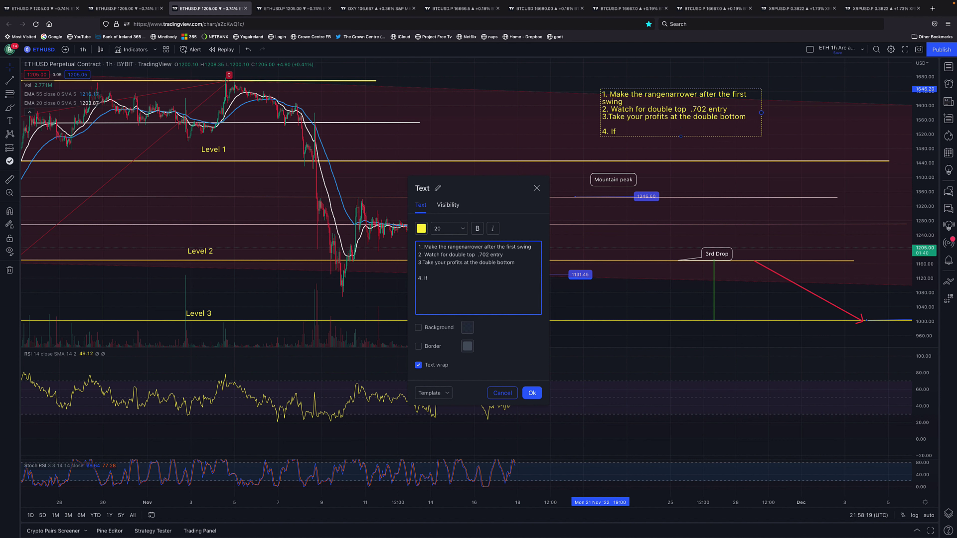
text( you have a good position)
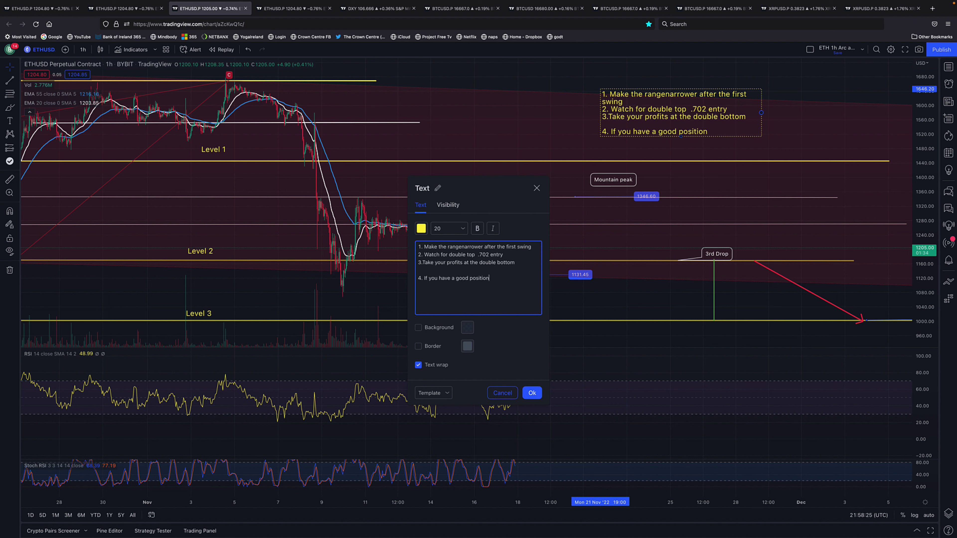
text(, watch the trade with)
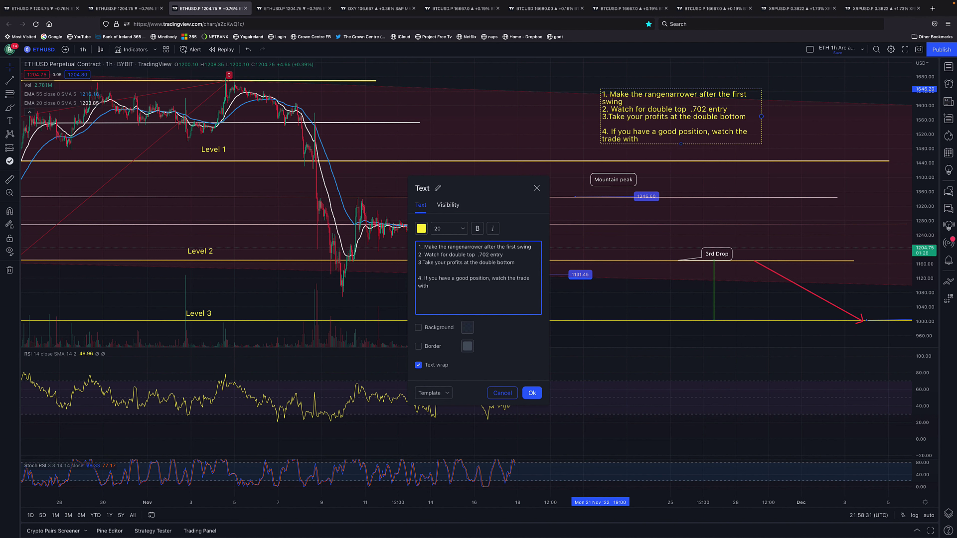
text(out the extra pressur)
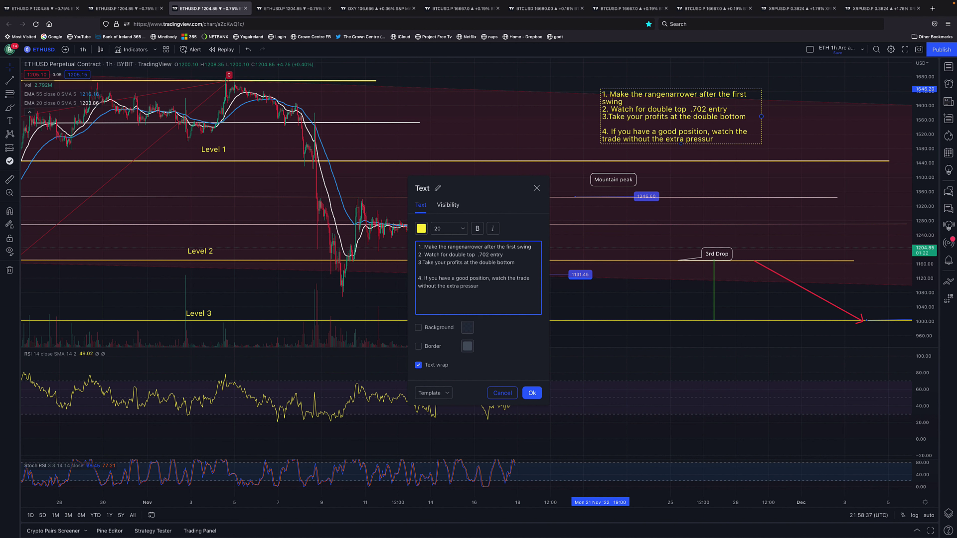
text(e ofv)
key(BackSpace)
text(finding an)
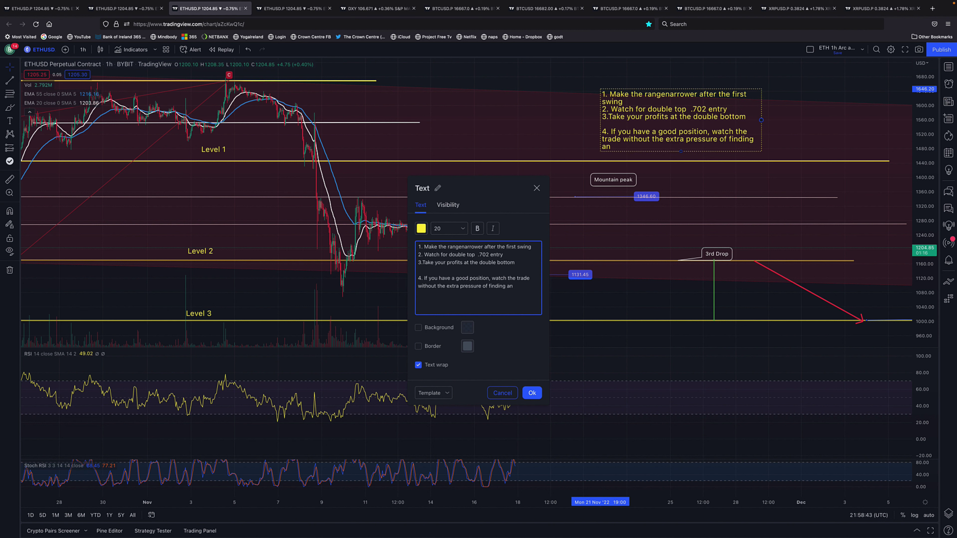
text( entry or exit)
click(533, 393)
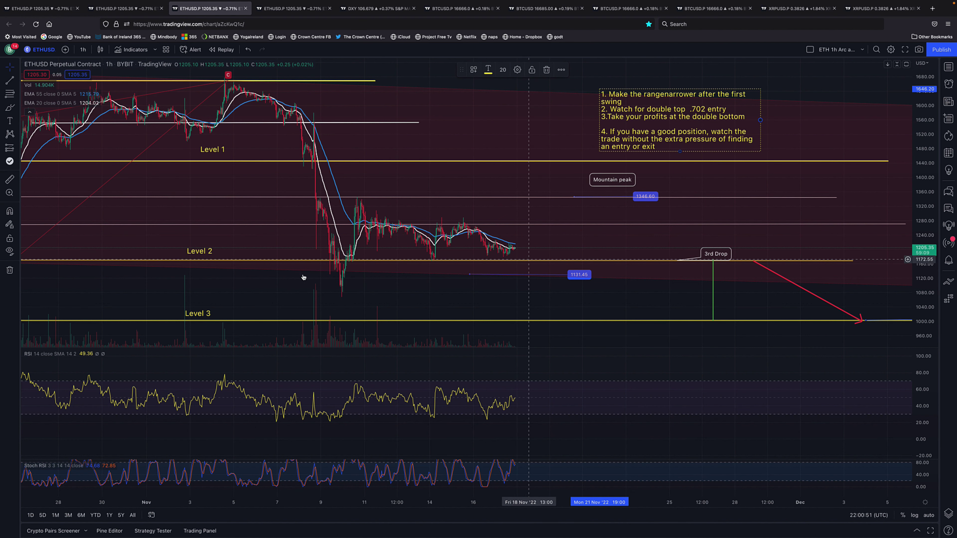
Realign the Level 2 and Level 3 labels beneath the Level 1 label
mouse_move(211, 257)
mouse_down()
mouse_move(237, 257)
mouse_move(226, 256)
mouse_up()
drag(205, 316, 219, 315)
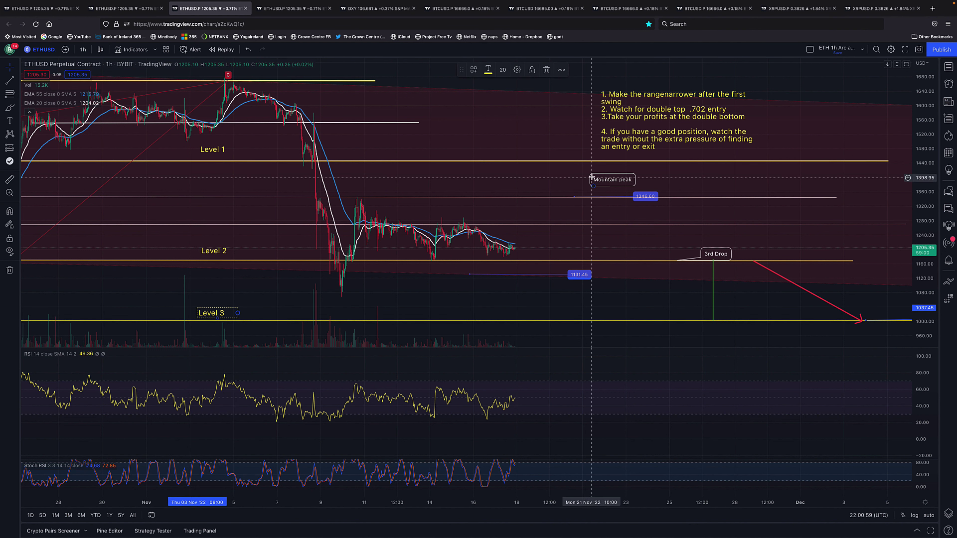
Measure the price range beside the latest candles, from just above the Level 2 line up to the lower thin white line
drag(914, 332, 914, 290)
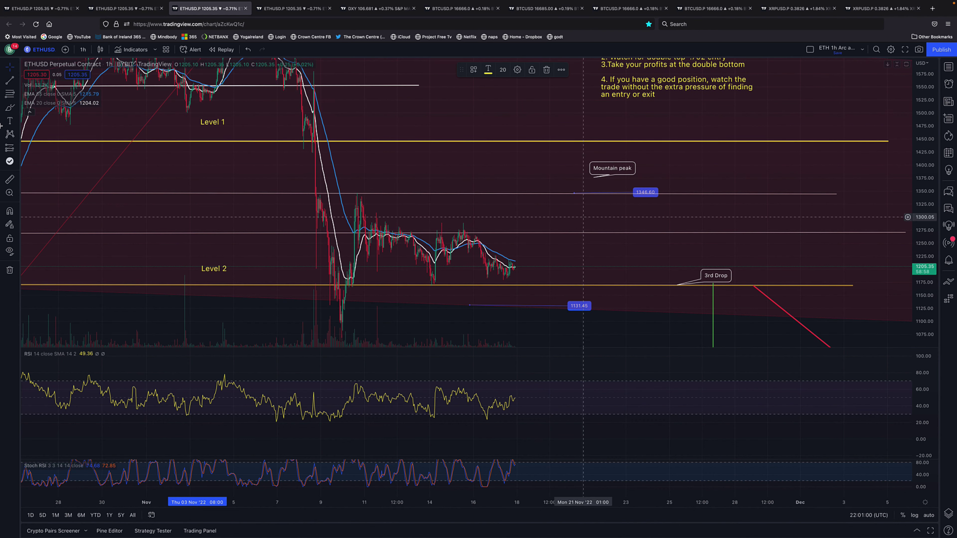
click(524, 281)
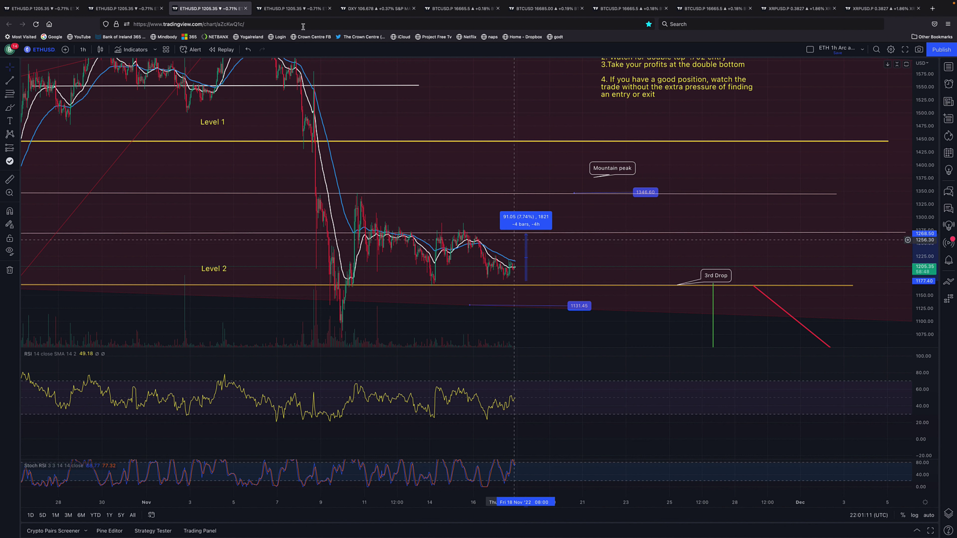
On the daily ETHUSD chart, remove the short white brush stroke beneath the 485.00 price label
mouse_move(42, 3)
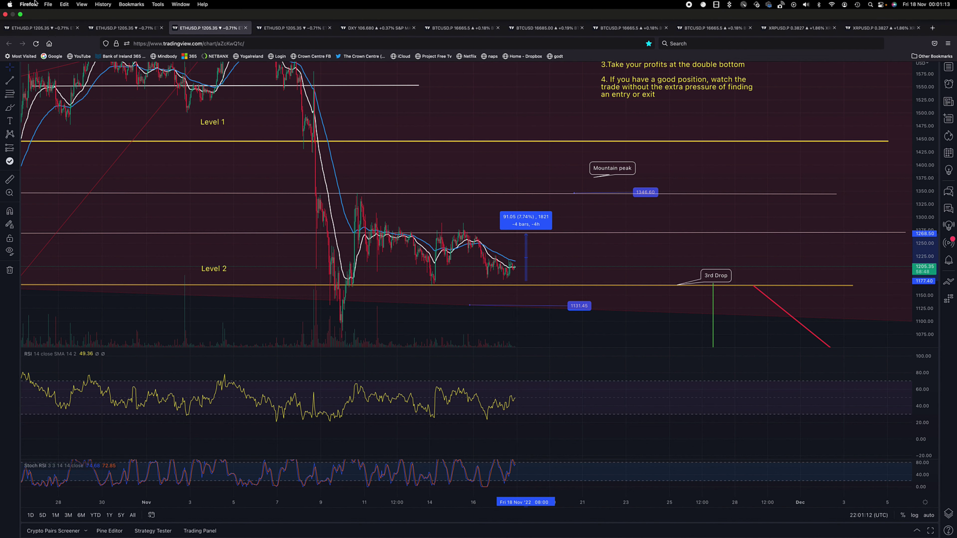
click(39, 29)
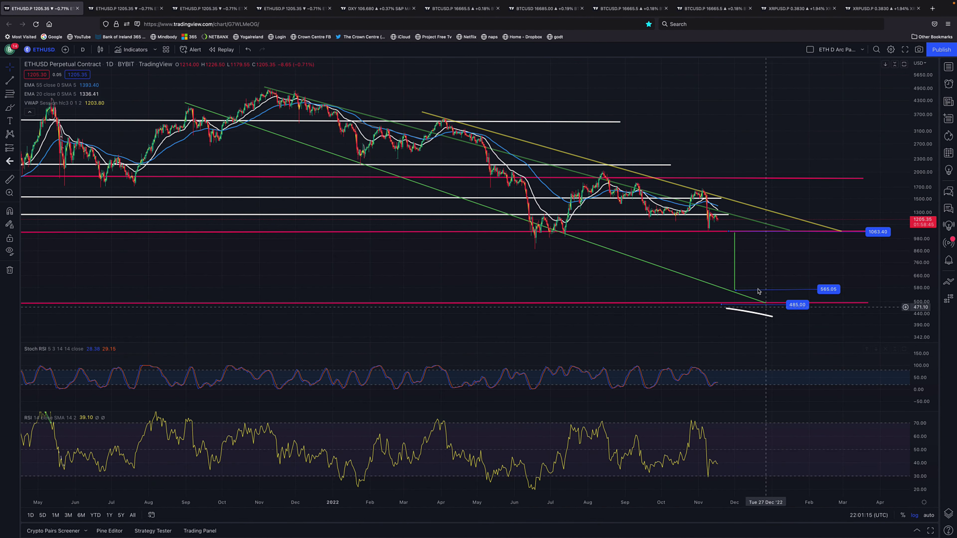
scroll(751, 287, up, 3)
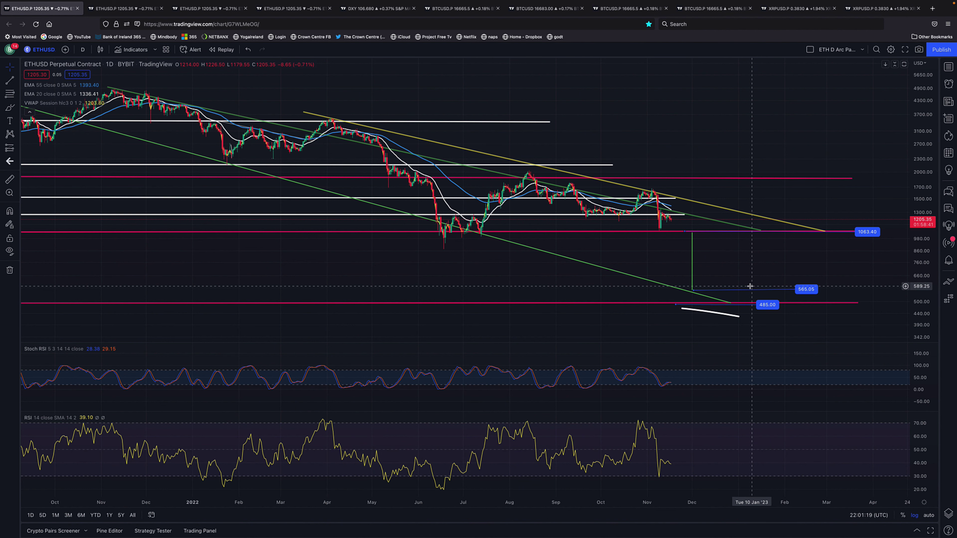
scroll(675, 328, down, 2)
scroll(674, 328, down, 2)
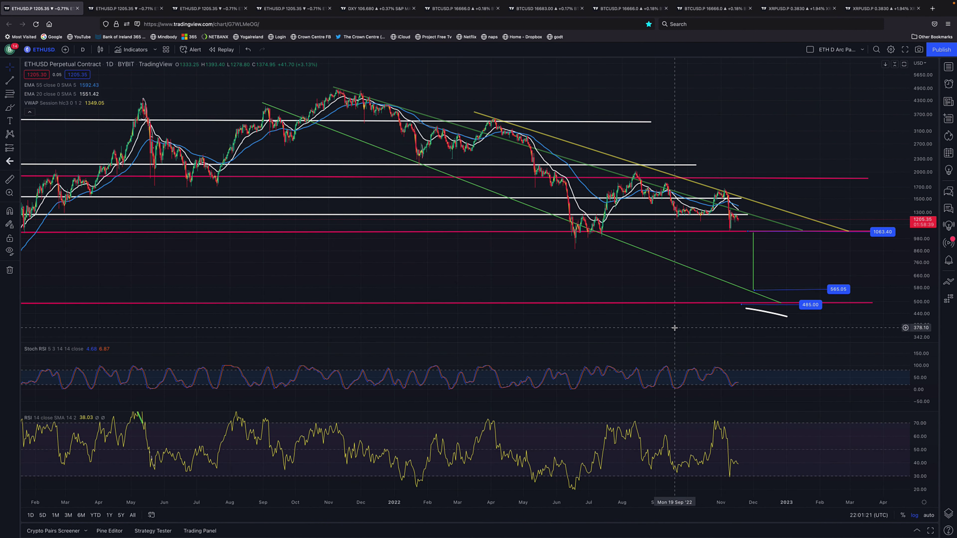
scroll(674, 327, down, 1)
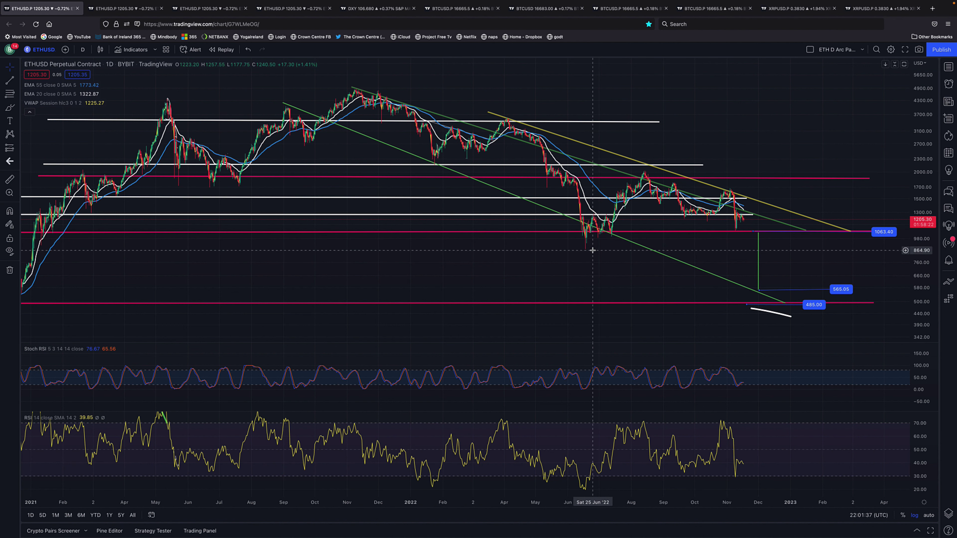
right_click(764, 313)
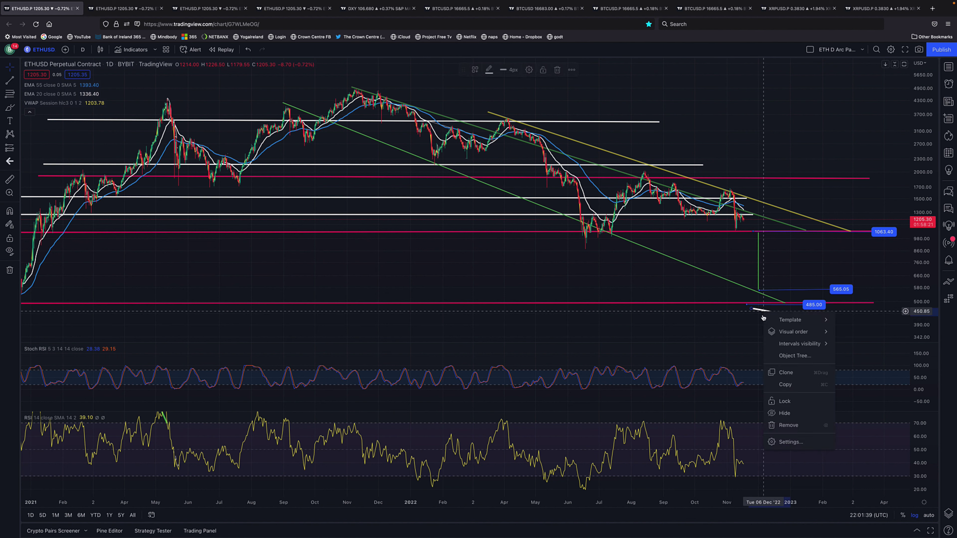
click(788, 426)
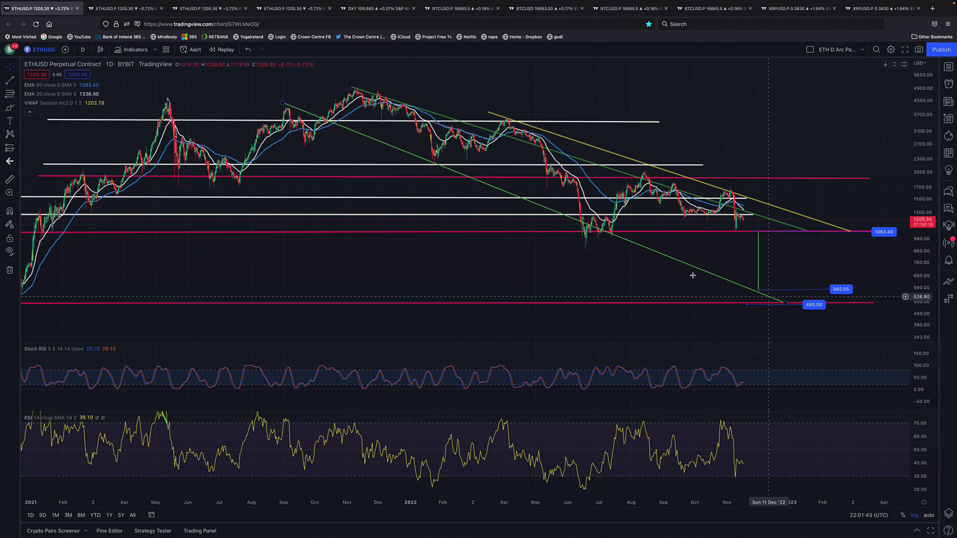
Brush a white loop around the projected drop below the 1063.40 level and delete it
scroll(695, 280, up, 4)
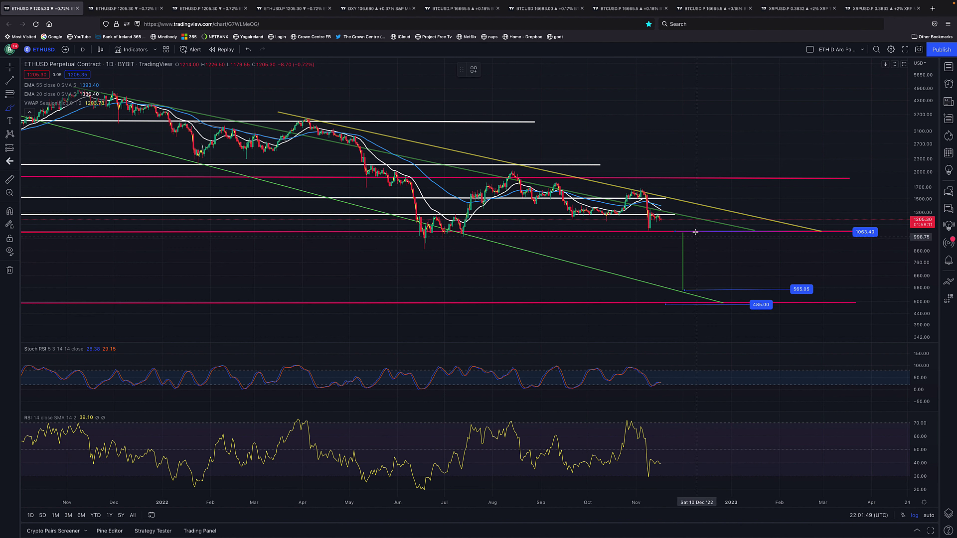
mouse_move(696, 231)
mouse_down()
mouse_move(618, 223)
mouse_move(607, 268)
mouse_move(678, 300)
mouse_move(729, 249)
mouse_move(650, 212)
mouse_up()
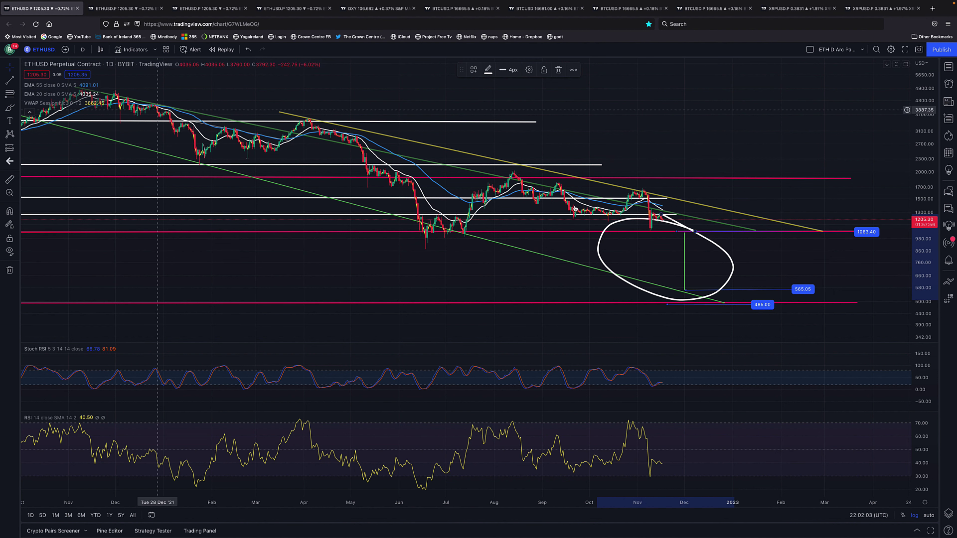
right_click(689, 232)
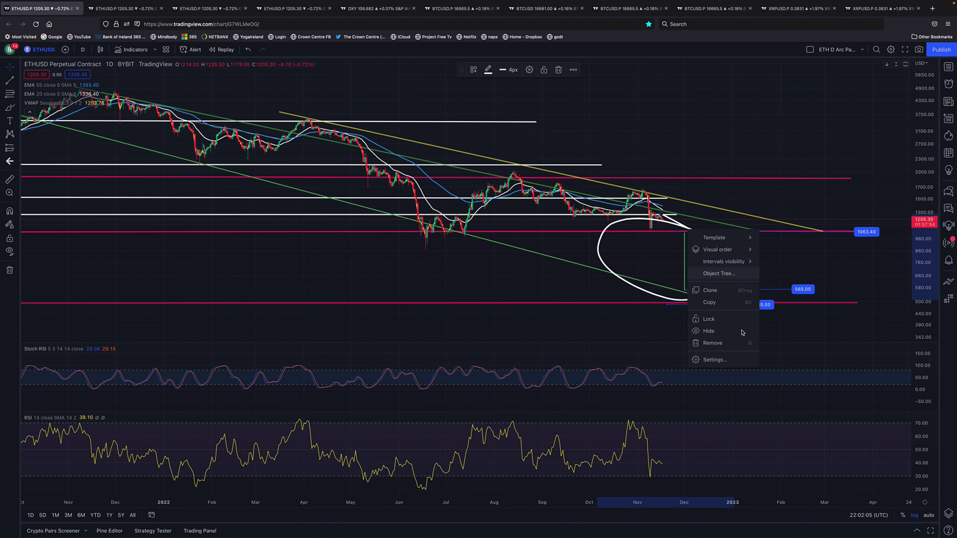
click(726, 347)
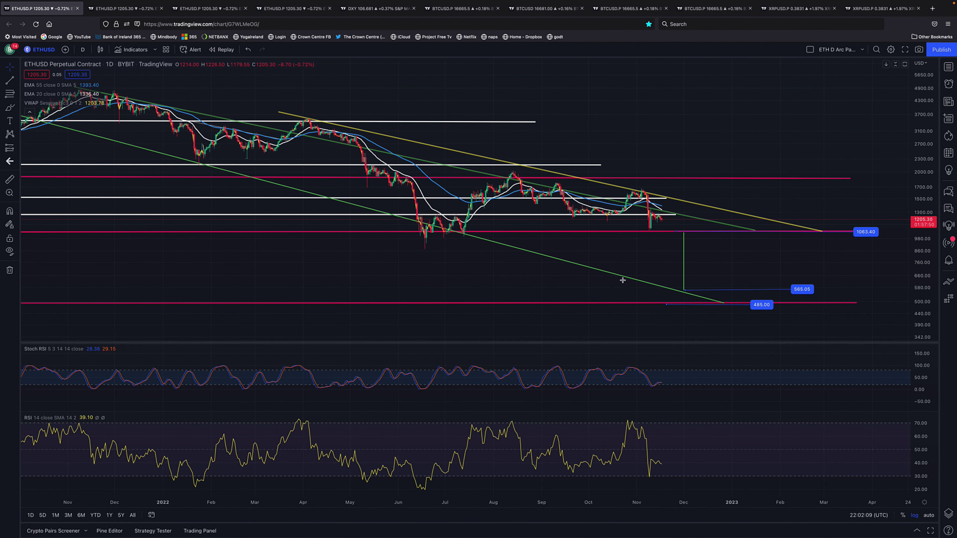
Draw a rectangle over the latest candles from 9 Nov to about 13 Dec 2022, between about 1274.90 and 1147.65
drag(696, 254, 622, 233)
drag(926, 291, 902, 229)
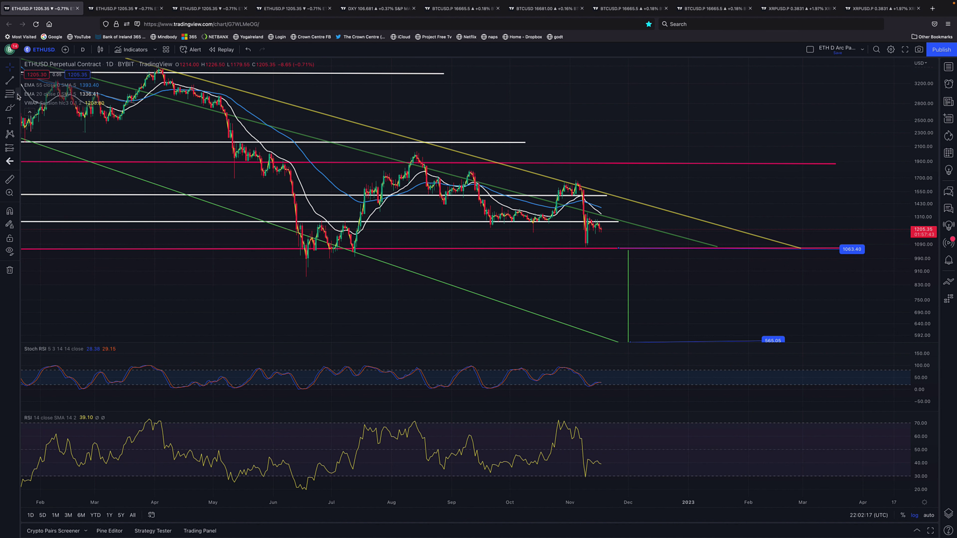
click(18, 96)
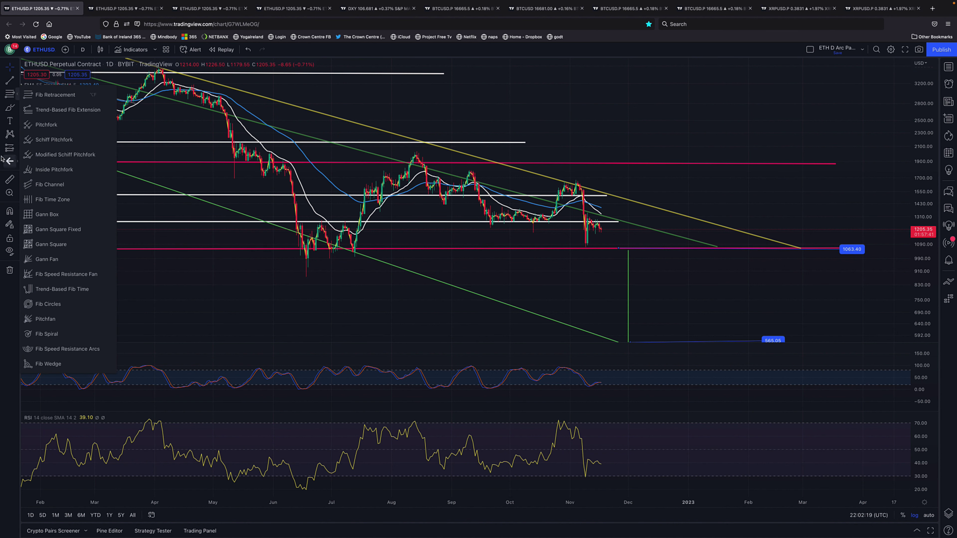
click(17, 124)
click(18, 134)
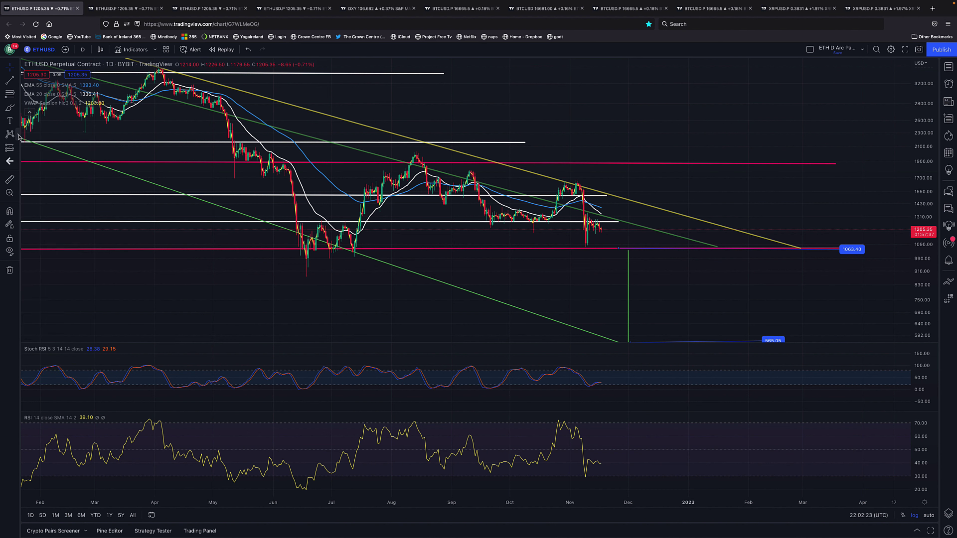
click(17, 111)
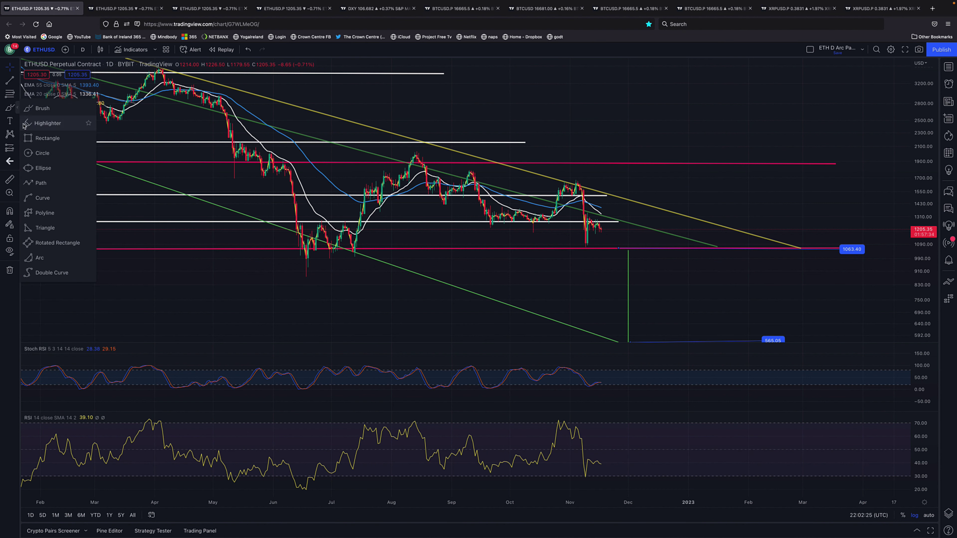
click(40, 136)
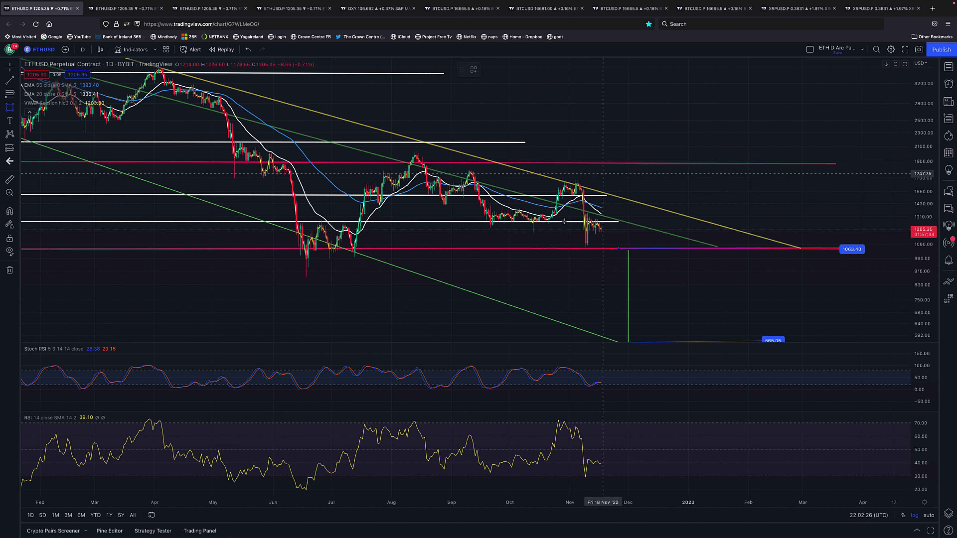
click(586, 221)
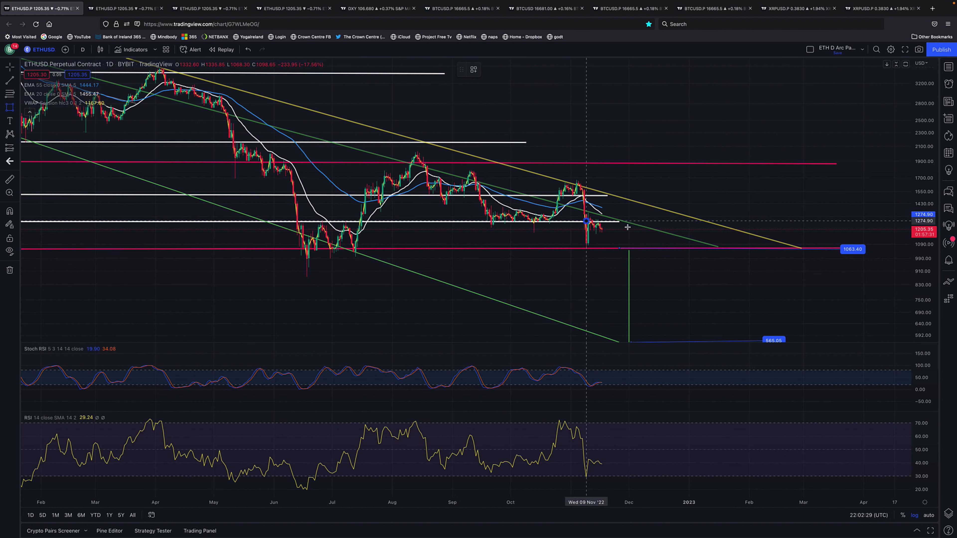
click(640, 248)
drag(645, 248, 651, 237)
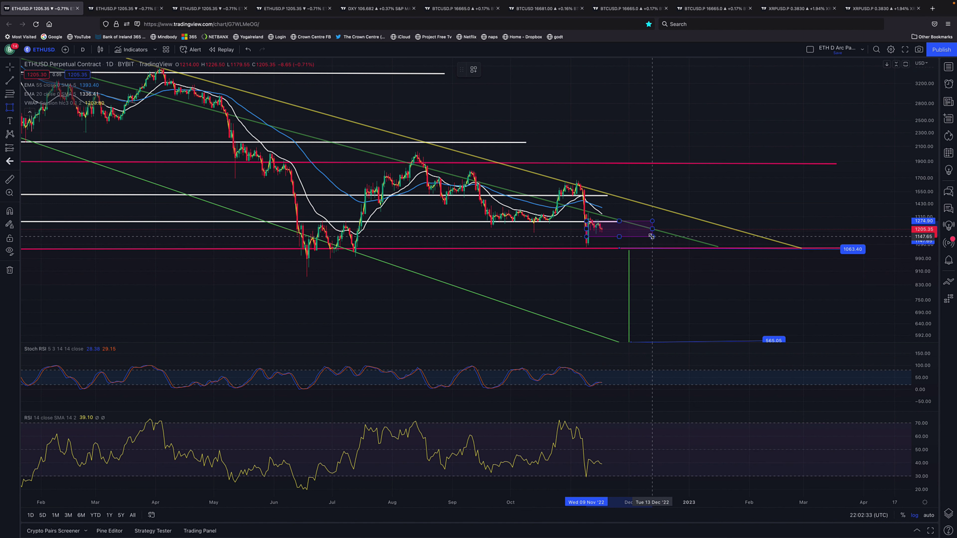
Adjust the rectangle's upper and lower edges to span about 1288.95 to 1167.50 around the recent candles
mouse_move(928, 328)
mouse_down()
mouse_move(924, 270)
mouse_move(791, 267)
mouse_up()
scroll(748, 282, up, 3)
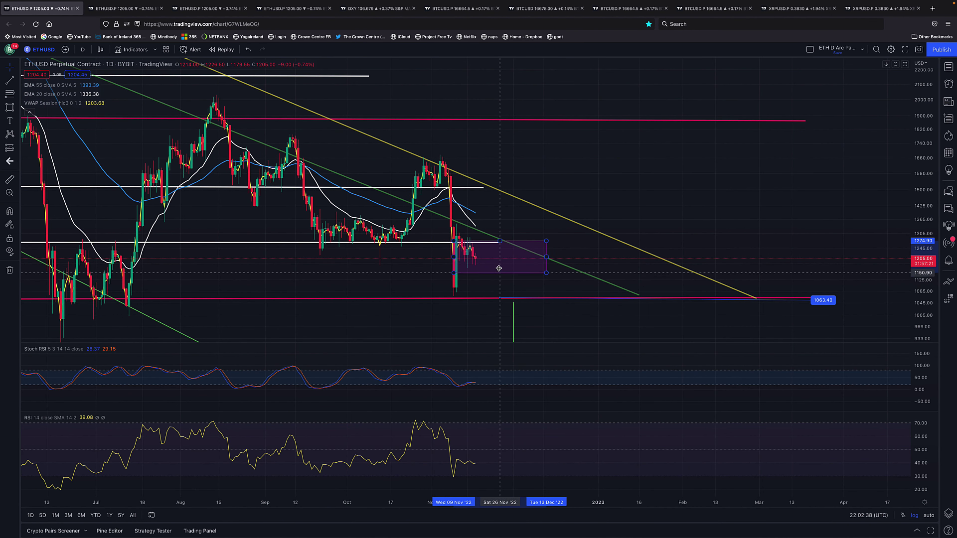
drag(499, 268, 499, 239)
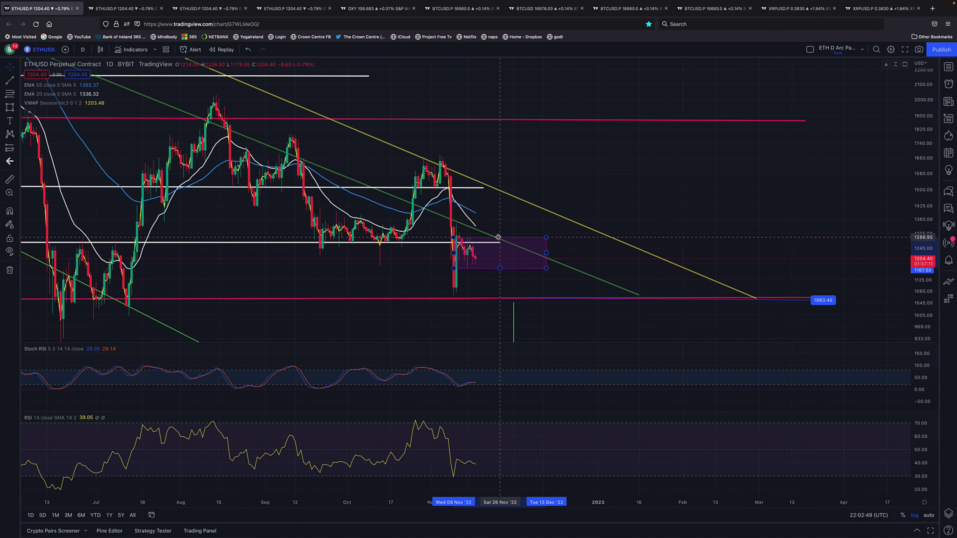
drag(498, 237, 499, 237)
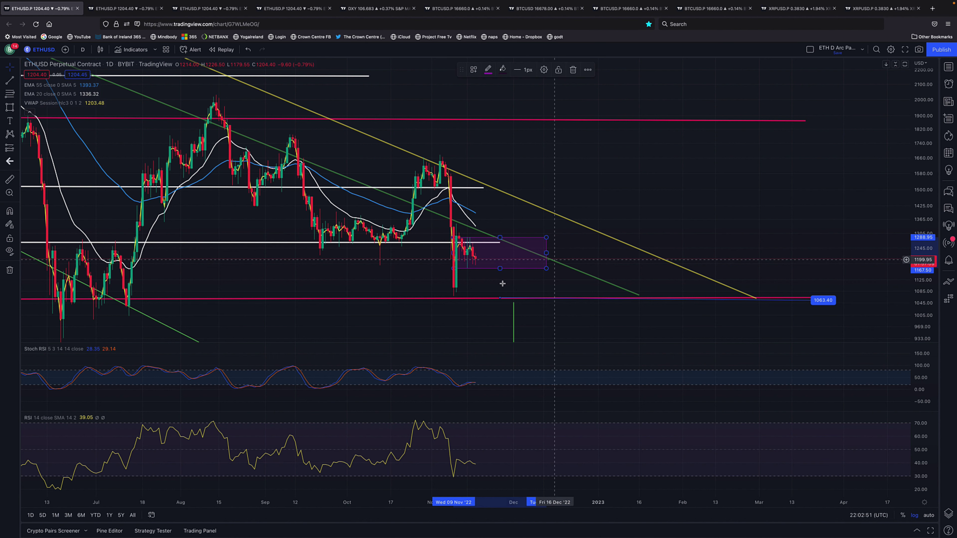
Measure the rectangle's price range from its lower edge to its upper edge, and clear the measurement
click(8, 181)
click(483, 268)
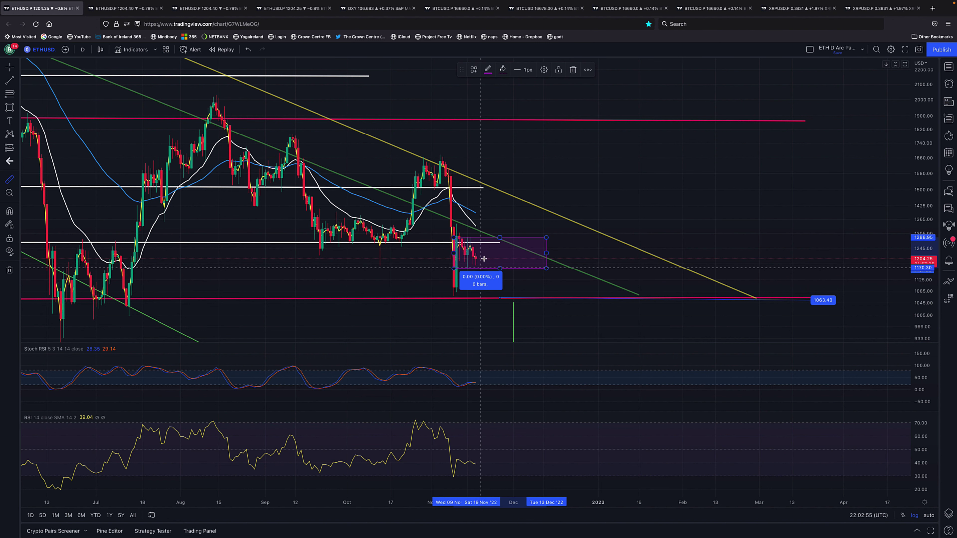
click(487, 238)
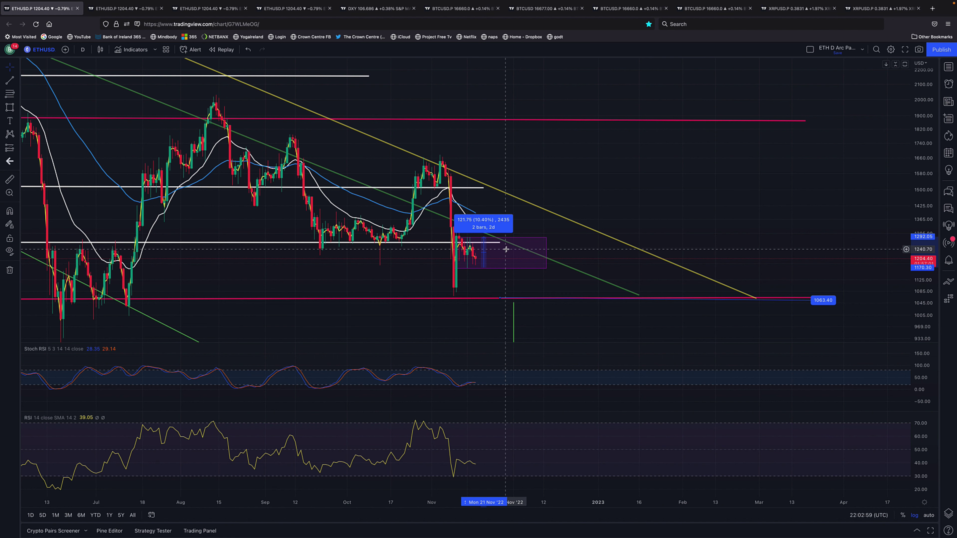
click(513, 278)
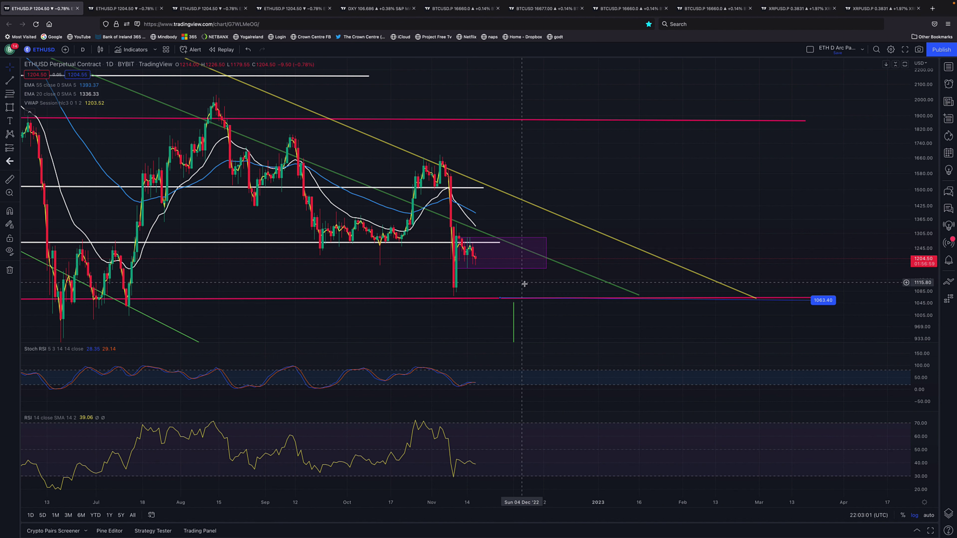
Measure the price distance from the rectangle's upper edge up to the end of the white EMA line at the 17 Nov candle
scroll(447, 331, up, 3)
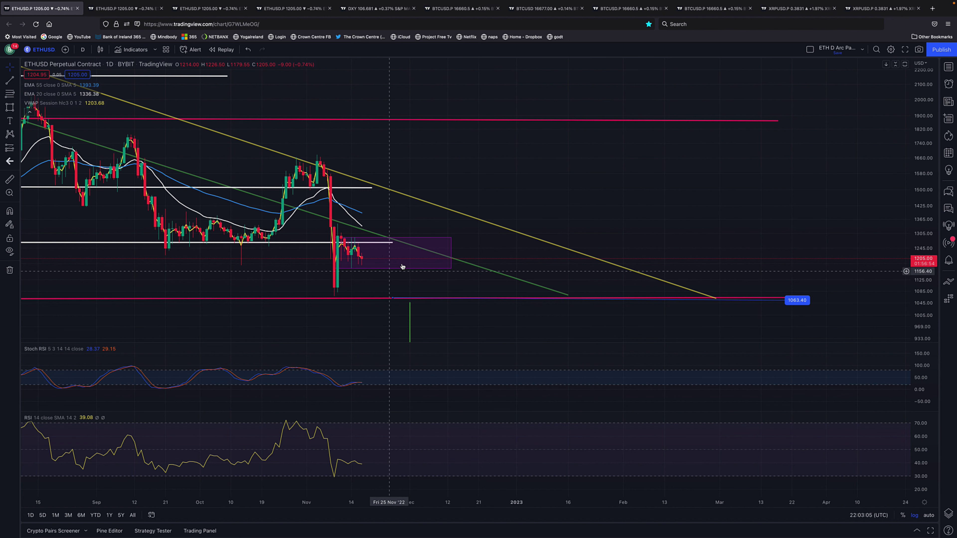
scroll(427, 258, up, 1)
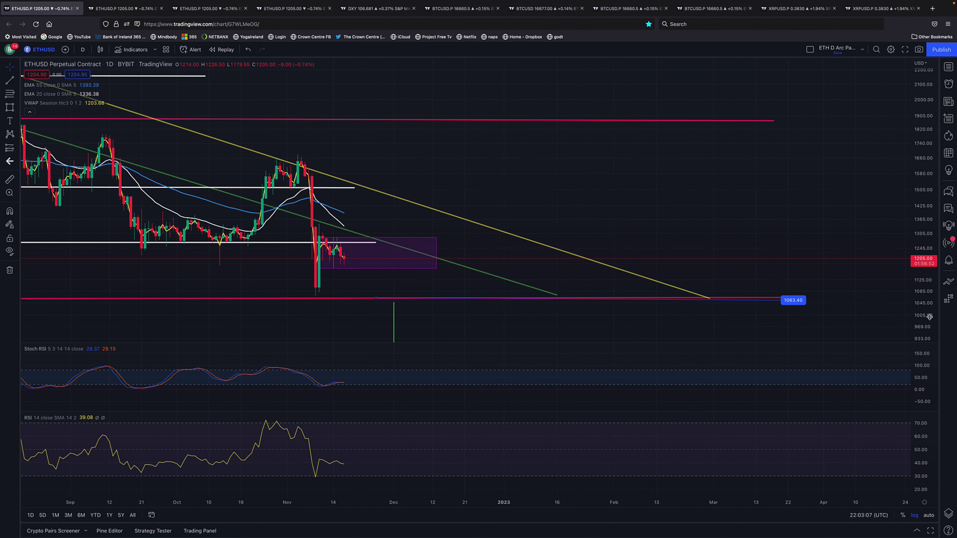
drag(925, 318, 925, 278)
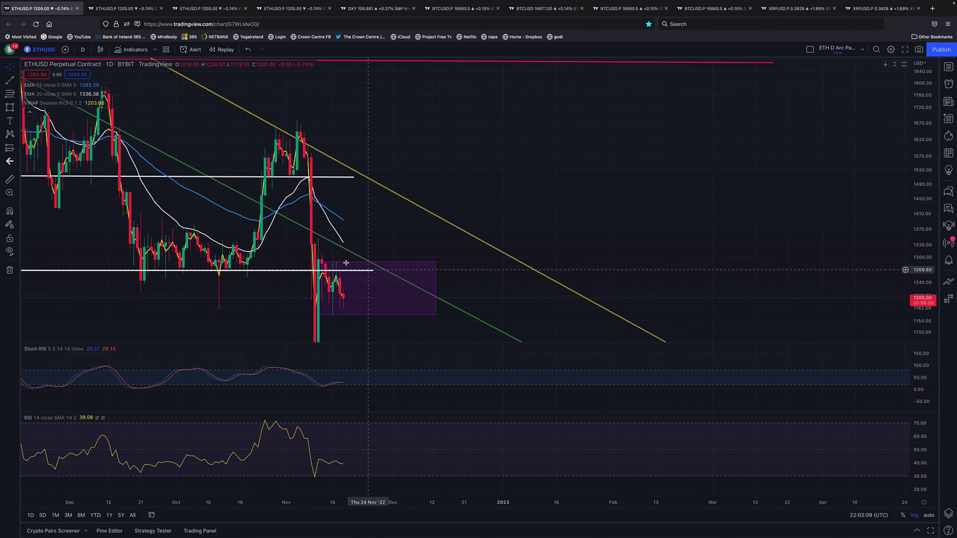
click(354, 265)
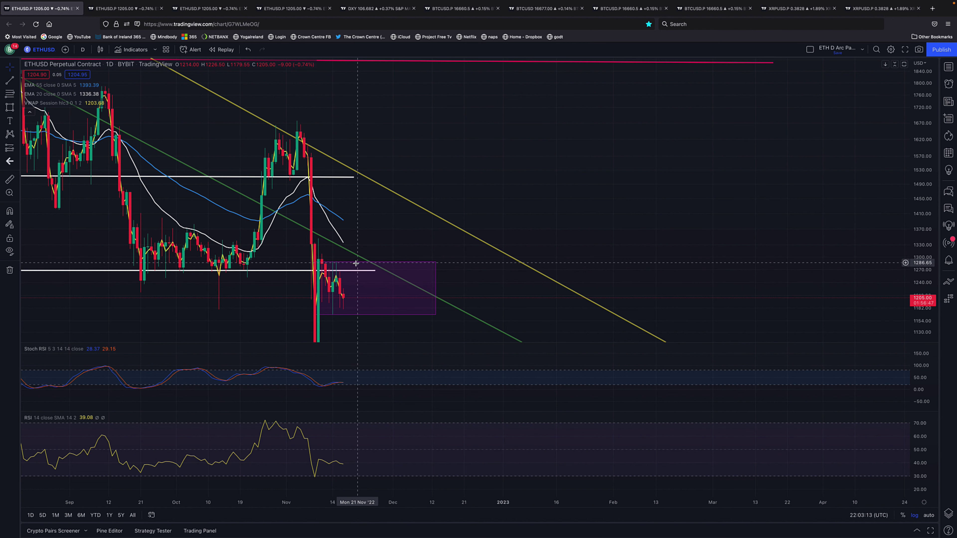
drag(416, 243, 552, 231)
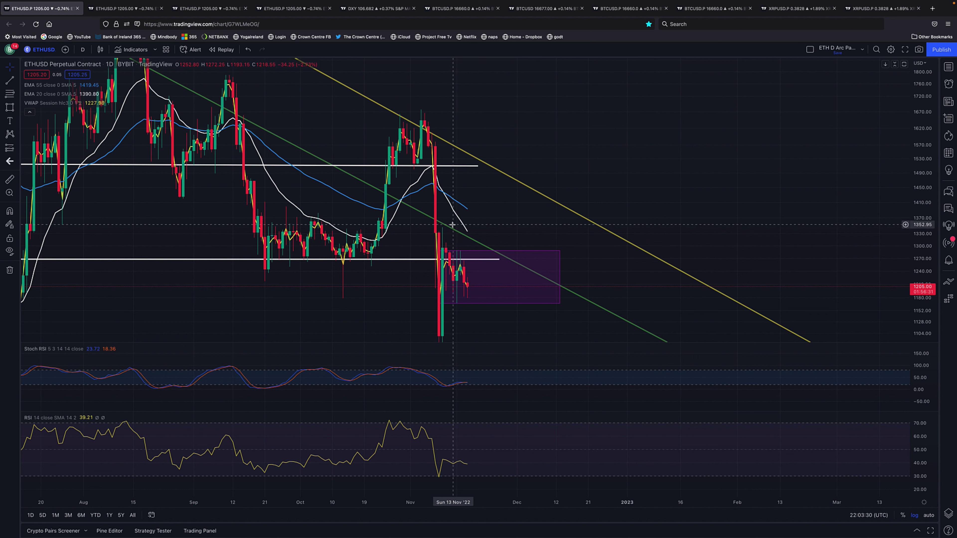
key(shift)
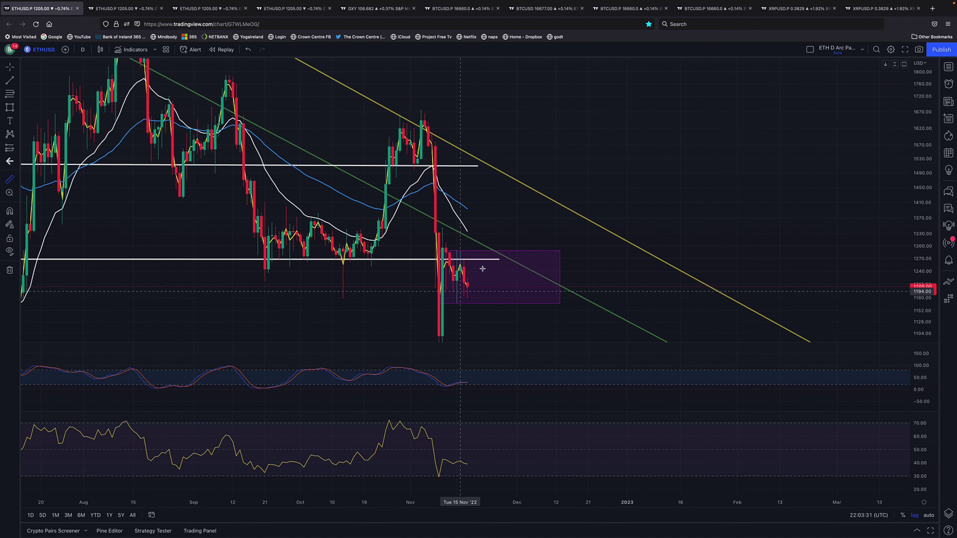
click(467, 250)
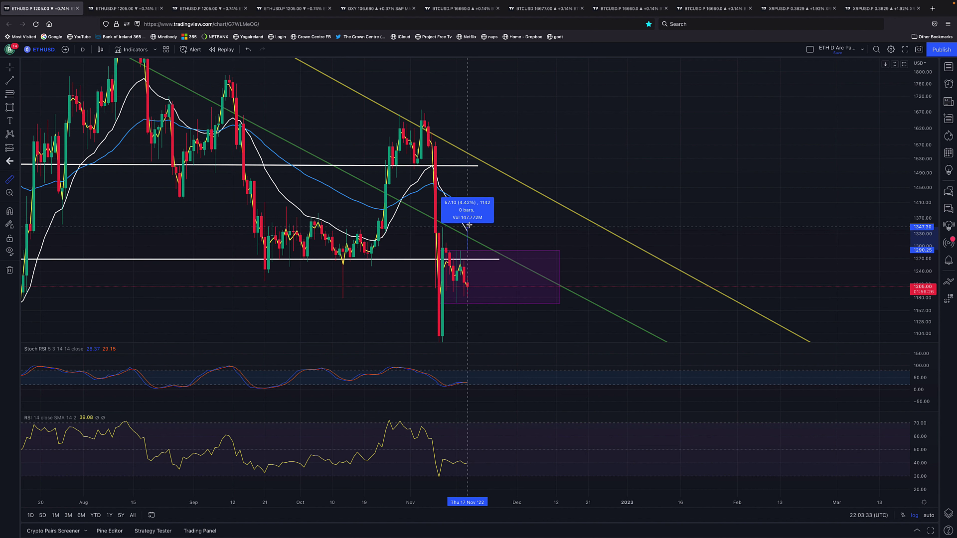
click(501, 257)
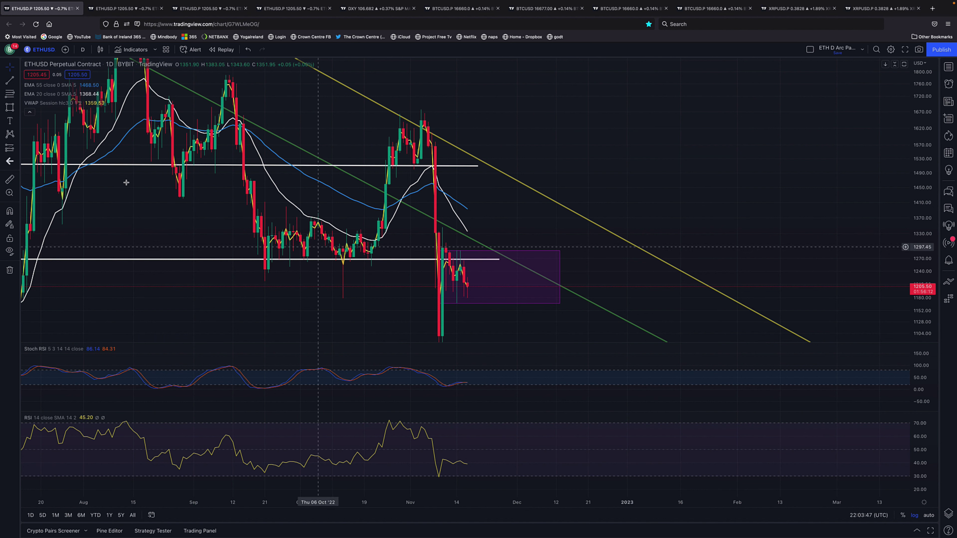
Measure the price move above the rectangle's upper edge at the 15 Nov candle, and clear the measurement
click(9, 179)
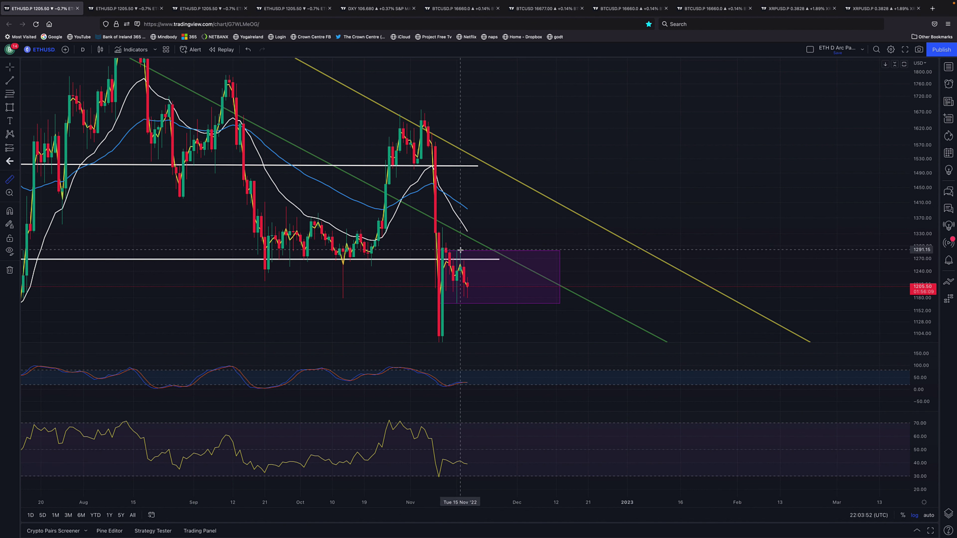
click(461, 251)
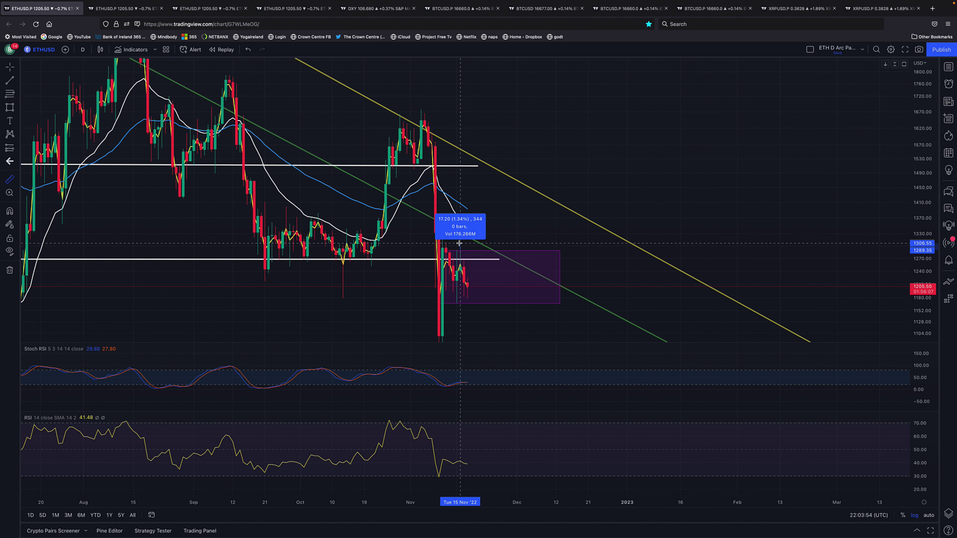
click(483, 251)
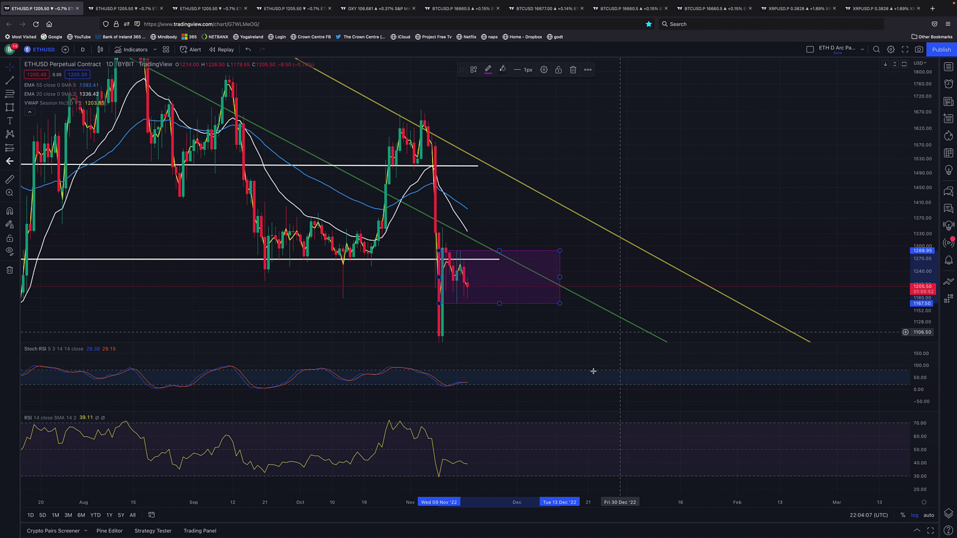
Switch to the 1-hour ETHUSD Arc chart and clear the leftover price measurement beside the latest candles
click(547, 354)
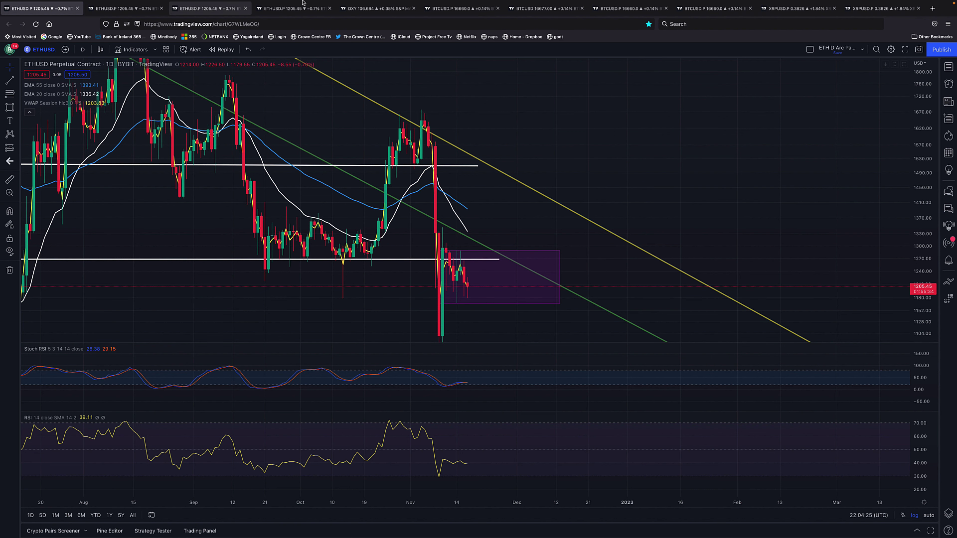
click(289, 8)
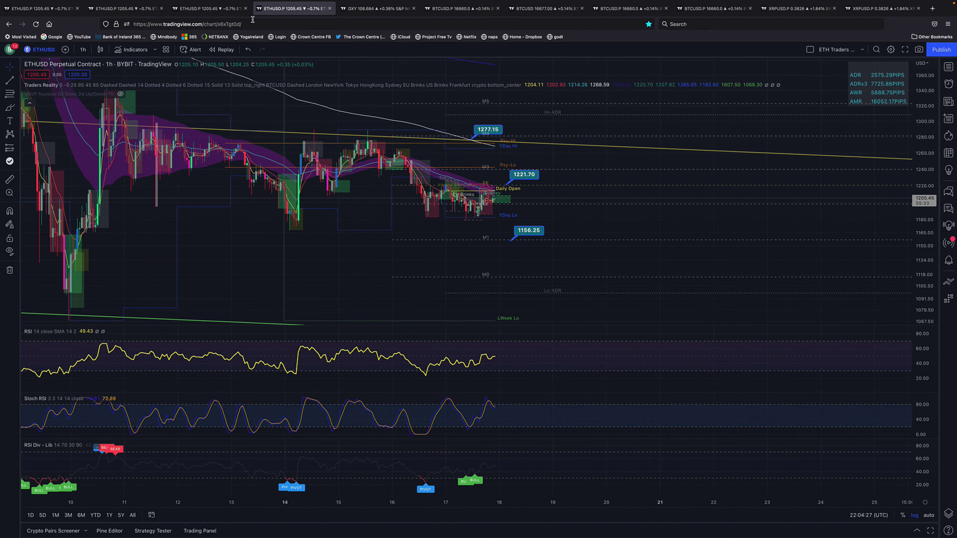
click(210, 9)
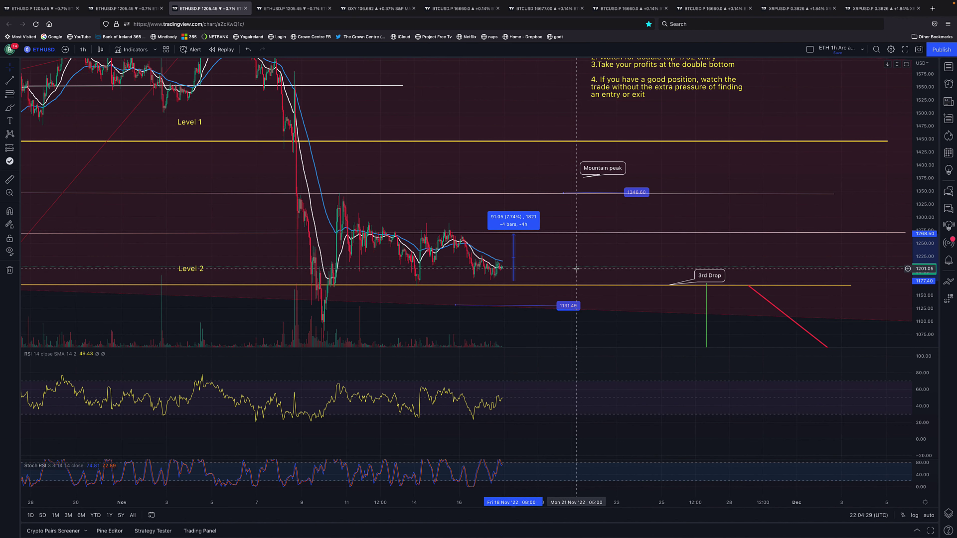
click(566, 287)
scroll(641, 272, down, 3)
scroll(716, 260, up, 1)
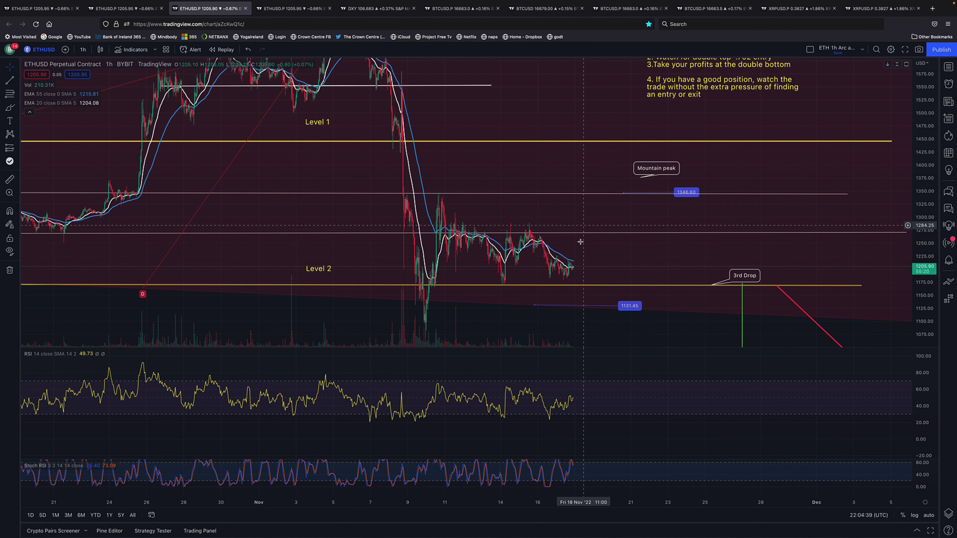
scroll(573, 211, up, 3)
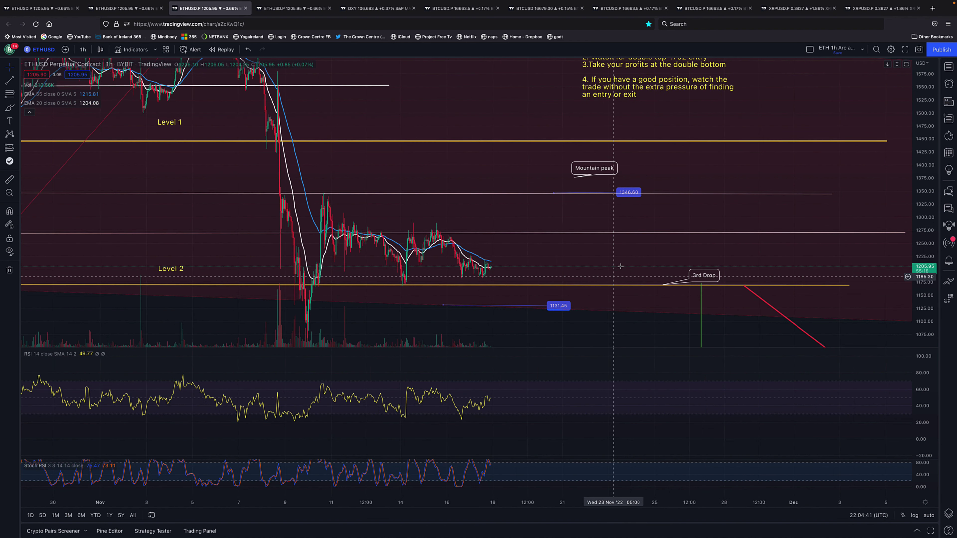
Move the upper price note onto the white horizontal line at 1269.90 and the lower one onto the yellow line at 1170.95
drag(554, 194, 531, 233)
drag(629, 193, 548, 230)
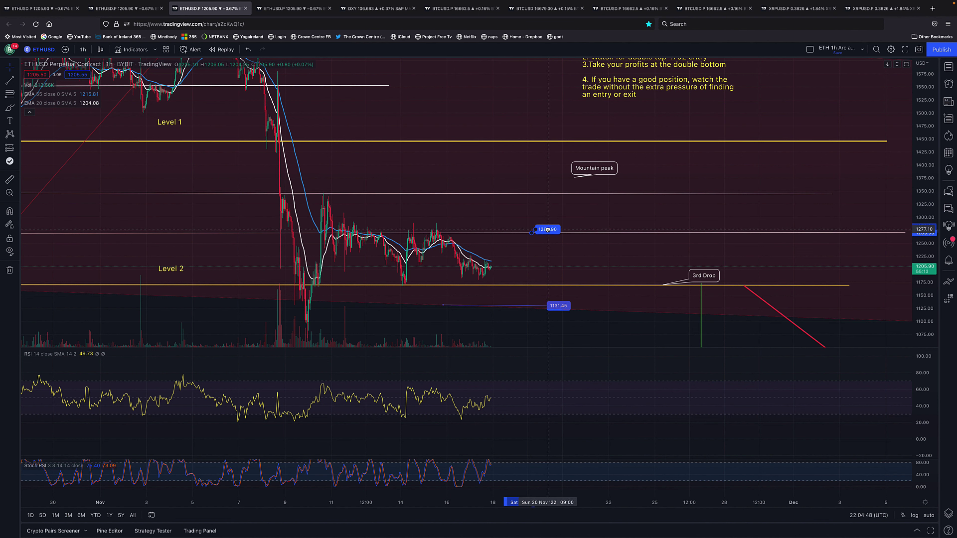
click(444, 305)
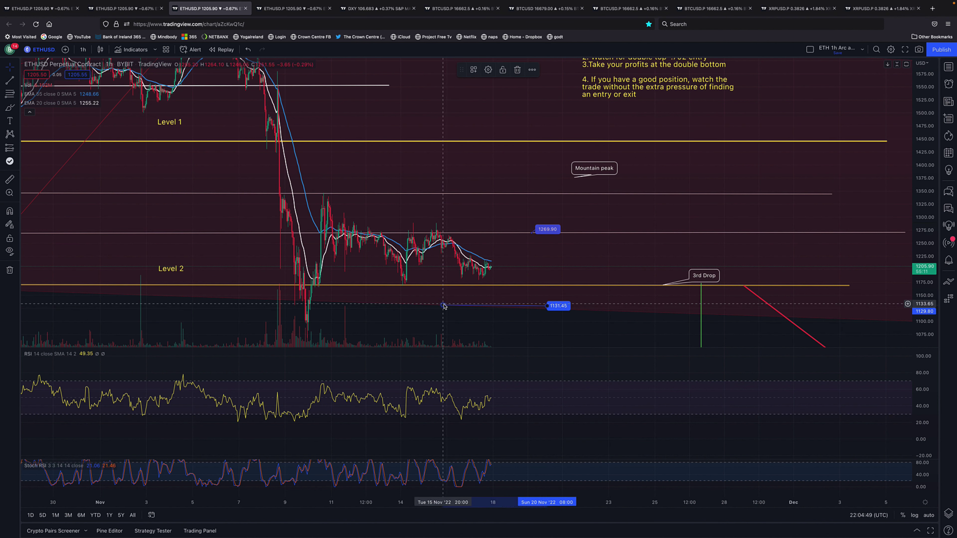
drag(456, 306, 561, 288)
click(571, 234)
drag(572, 234, 572, 233)
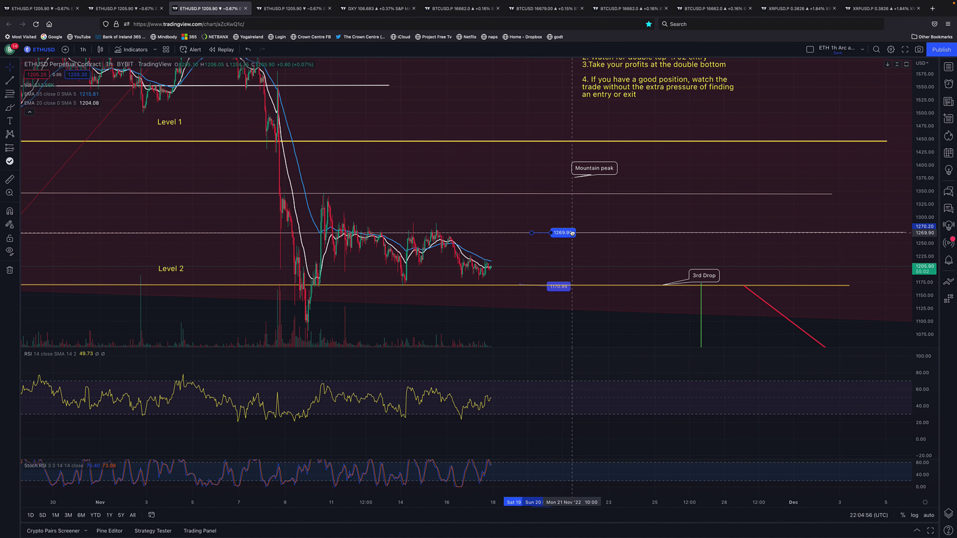
click(508, 298)
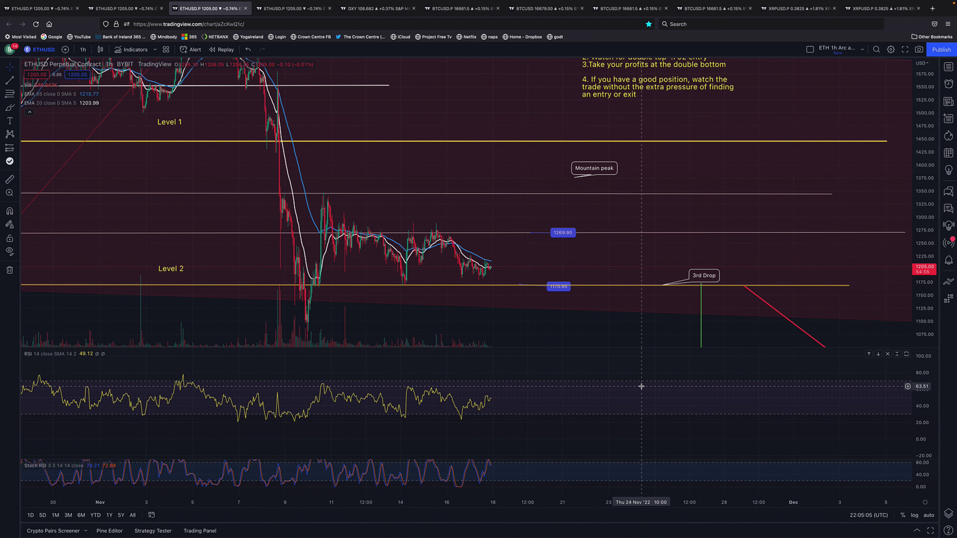
Draw a falling green trend line from the 15 Nov high at about 1292.85 to about 1199.65 on 18 Nov
scroll(603, 387, up, 2)
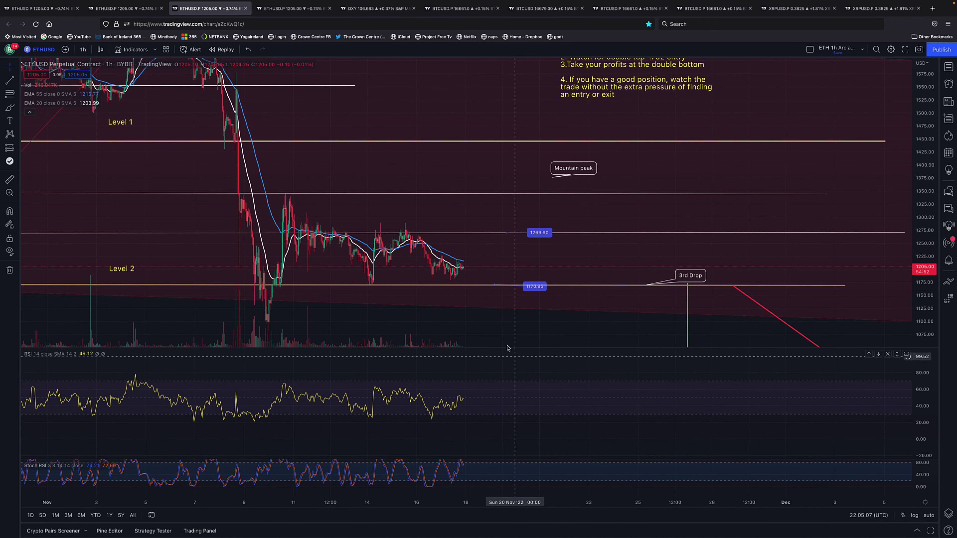
scroll(460, 334, up, 2)
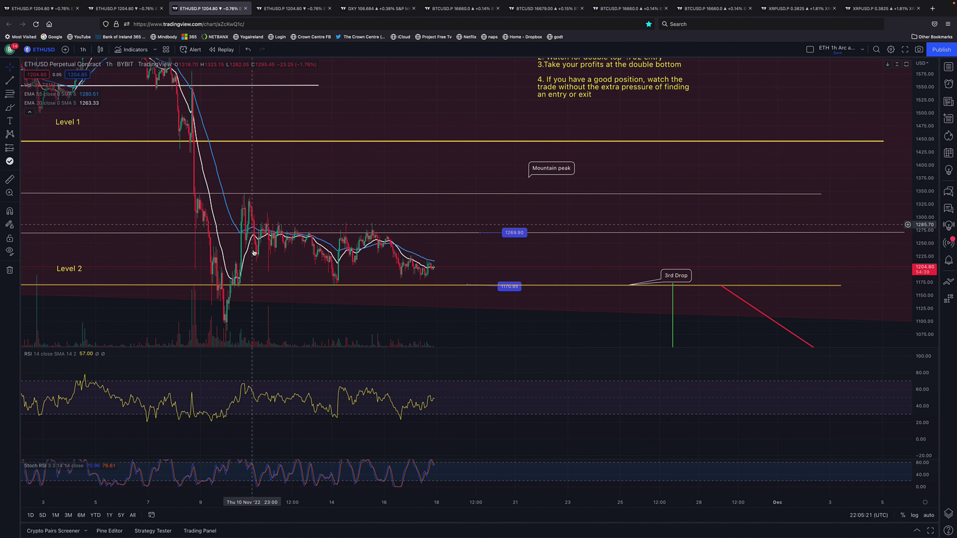
scroll(266, 298, up, 2)
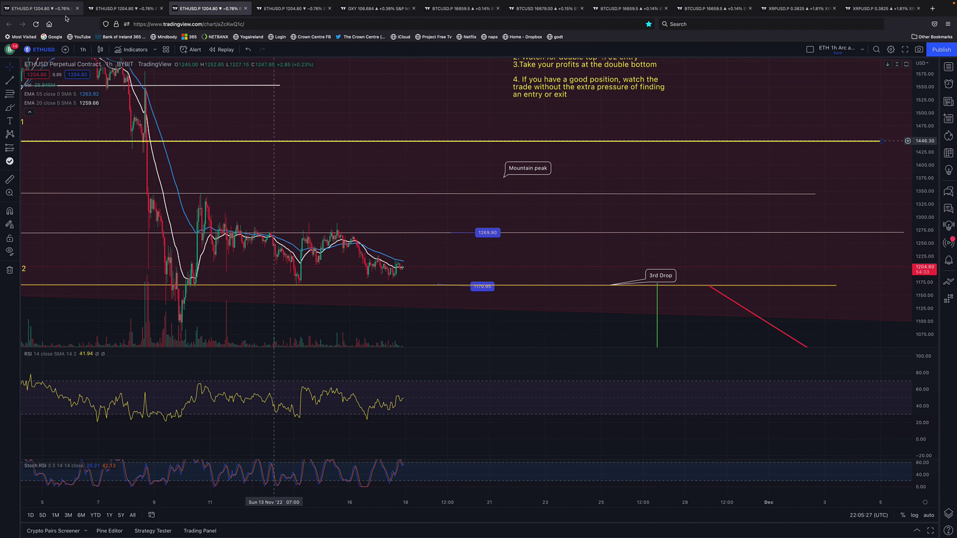
click(83, 51)
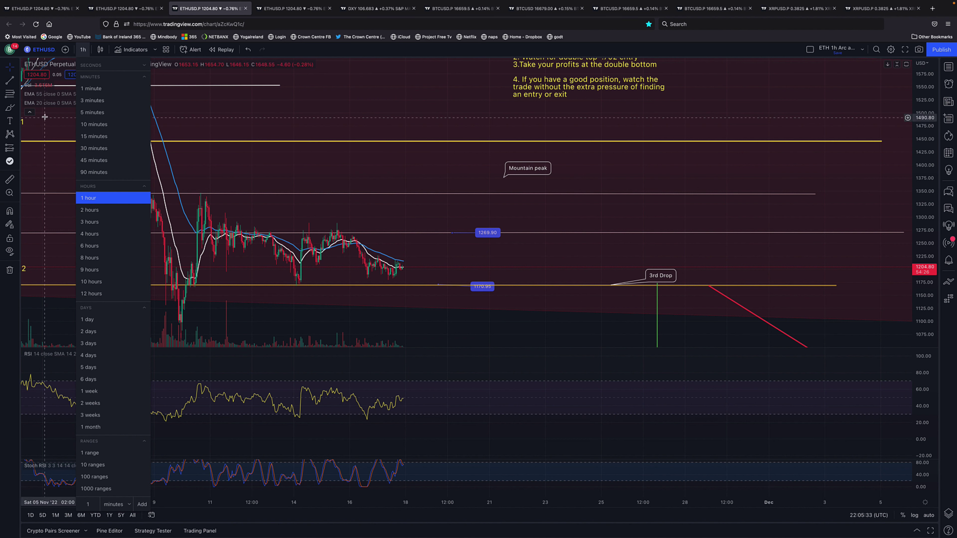
click(20, 100)
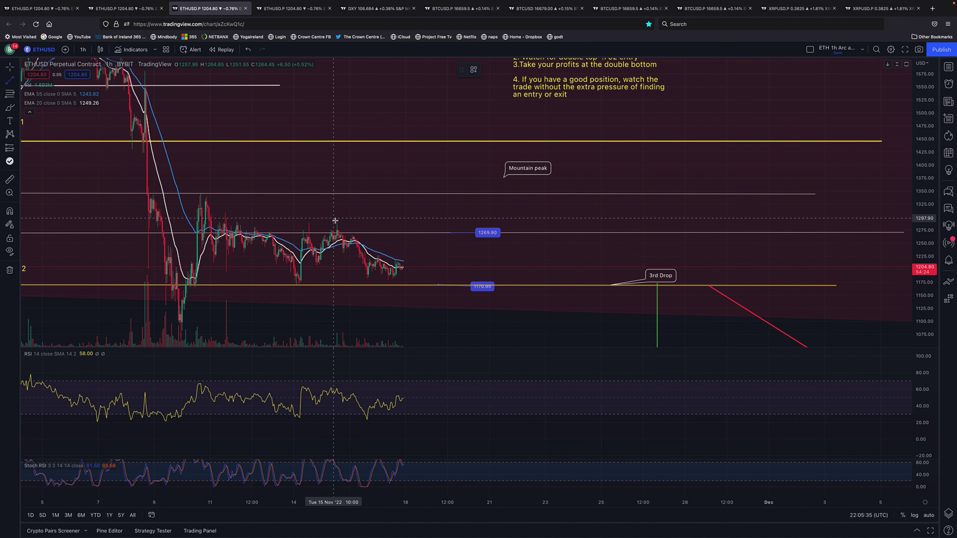
click(411, 270)
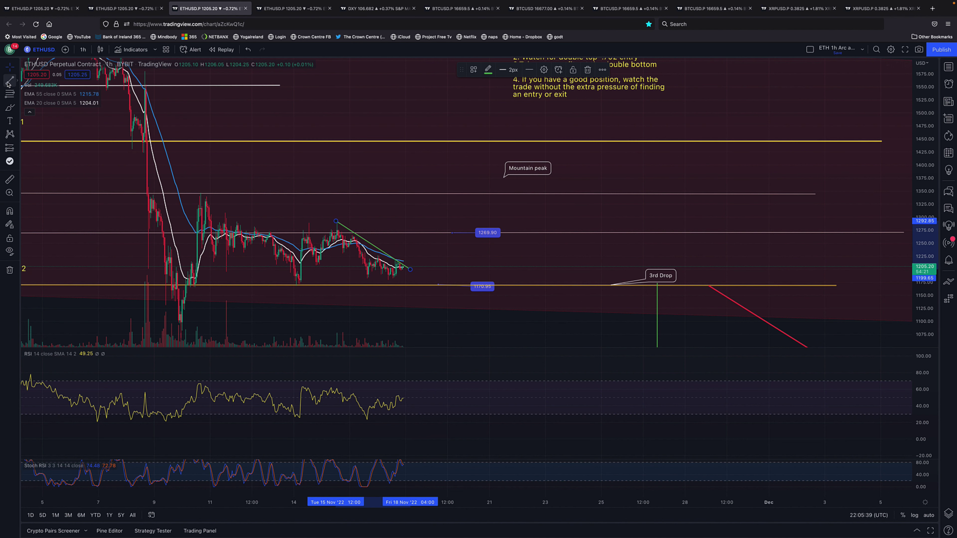
Draw a rising trend line under the lows from about 1165.95 on 13 Nov to about 1193.20 on 19 Nov
click(117, 152)
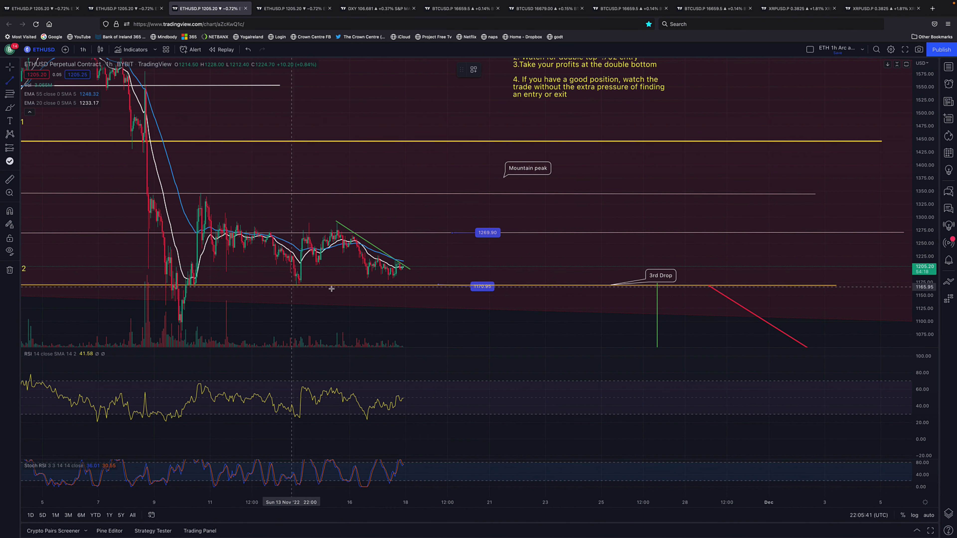
click(292, 287)
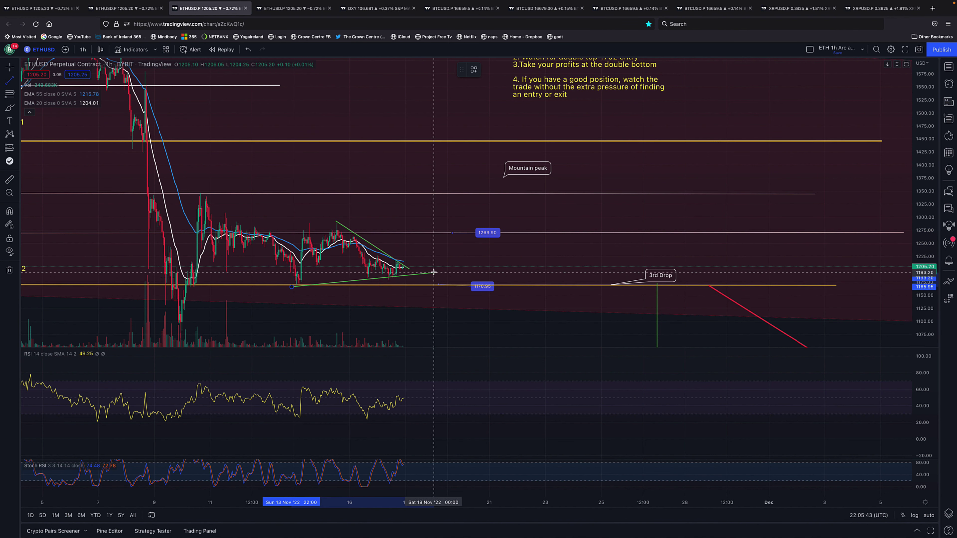
click(434, 272)
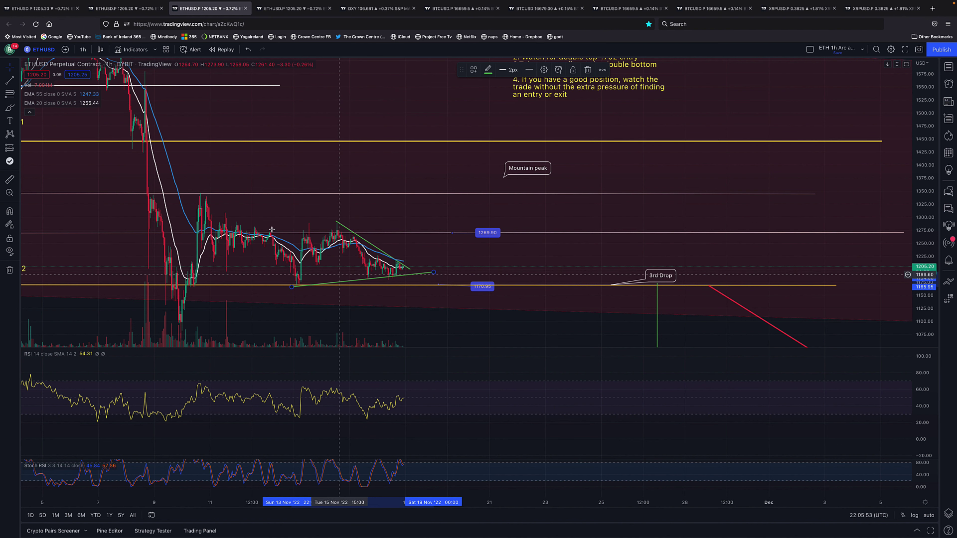
Adjust the ends of both green trend lines to meet in an apex at about 1190, just past the latest candle
drag(271, 229, 363, 238)
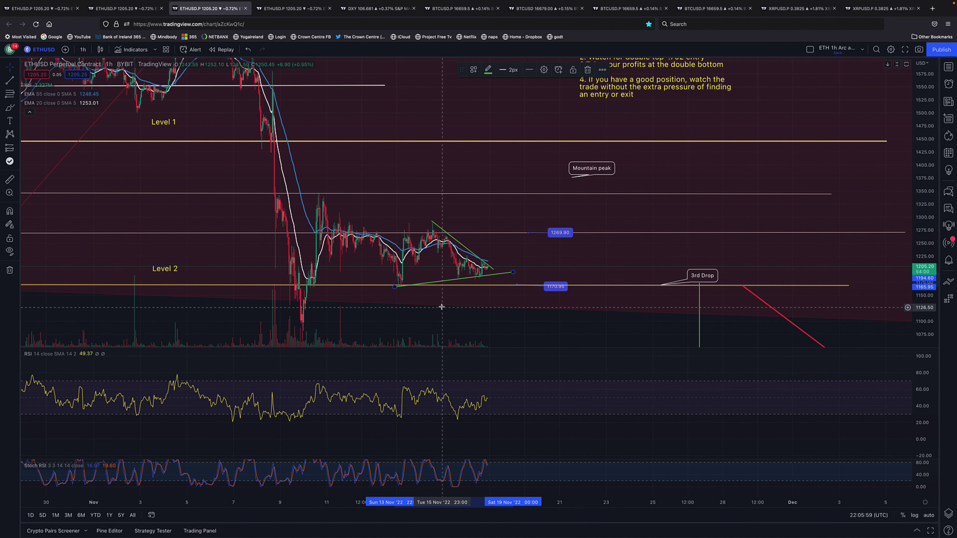
scroll(515, 363, right, 3)
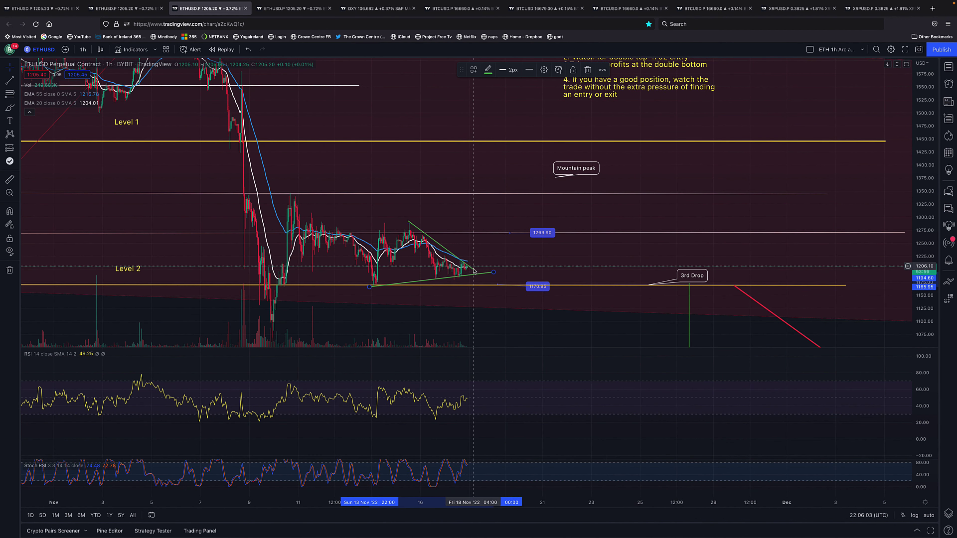
drag(474, 270, 482, 274)
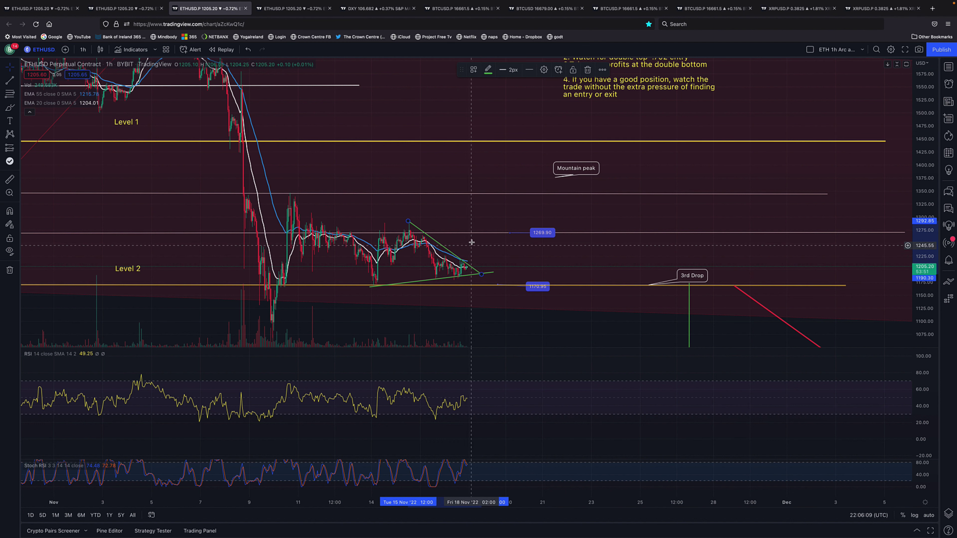
drag(495, 275, 481, 276)
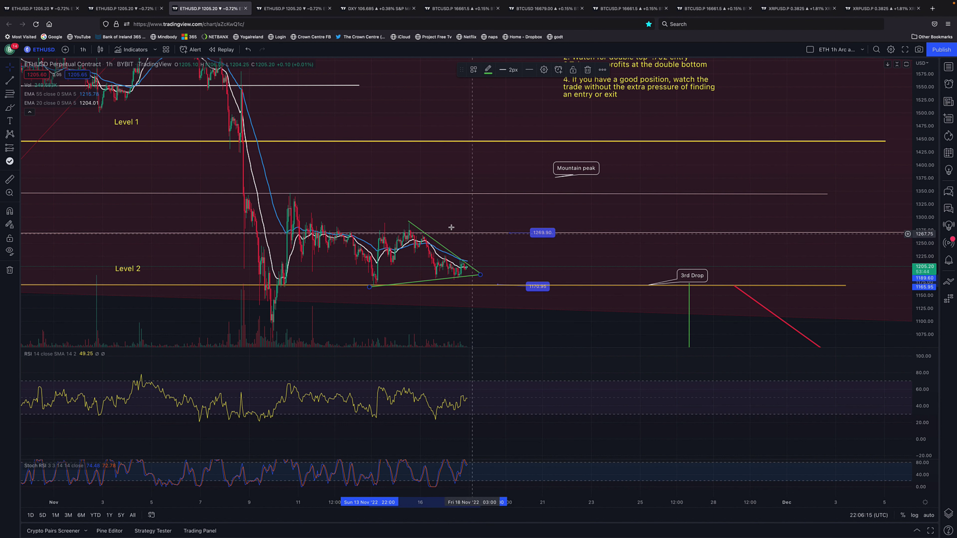
Raise the white horizontal line above the range to about 1286 and reposition its price note, anchoring it at 1288.55
drag(369, 236, 371, 225)
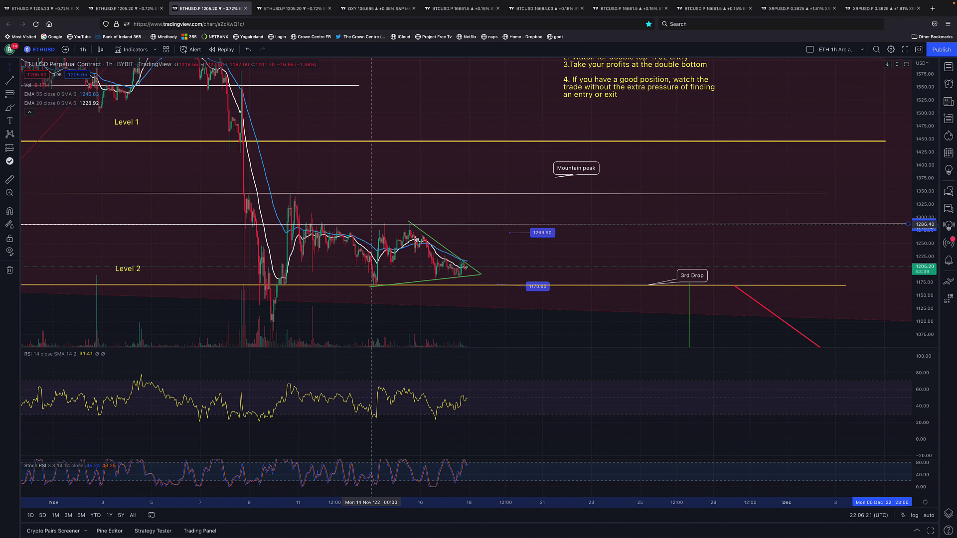
mouse_move(510, 232)
mouse_down()
mouse_move(459, 215)
mouse_move(419, 223)
mouse_up()
drag(547, 234, 491, 204)
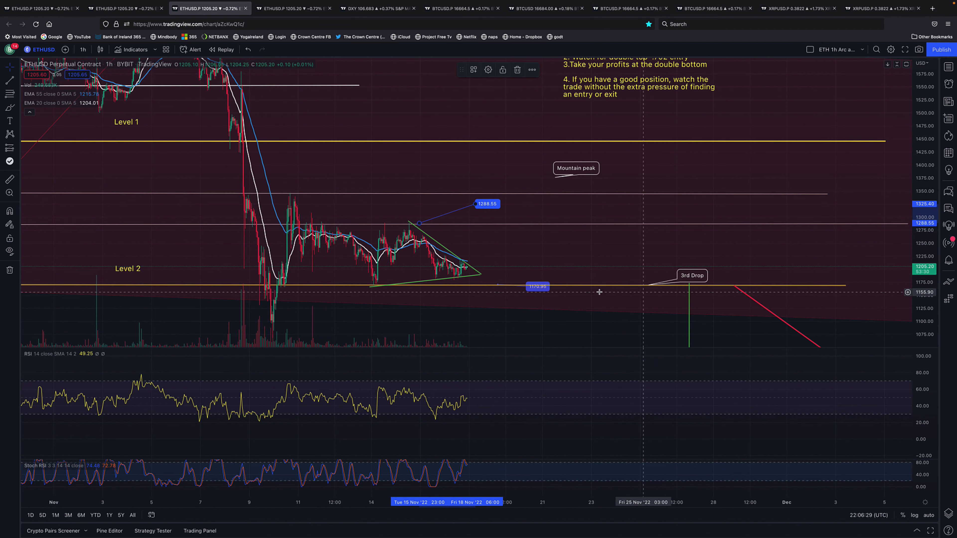
Draw an upward arrow path from the latest candle to the white line at the 1288.55 note, and colour it yellow
drag(595, 298, 558, 296)
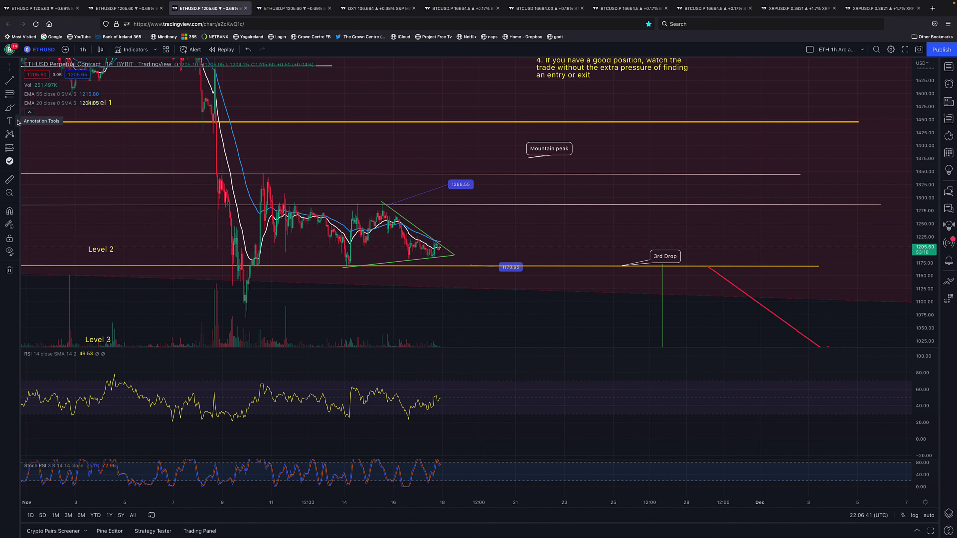
click(18, 110)
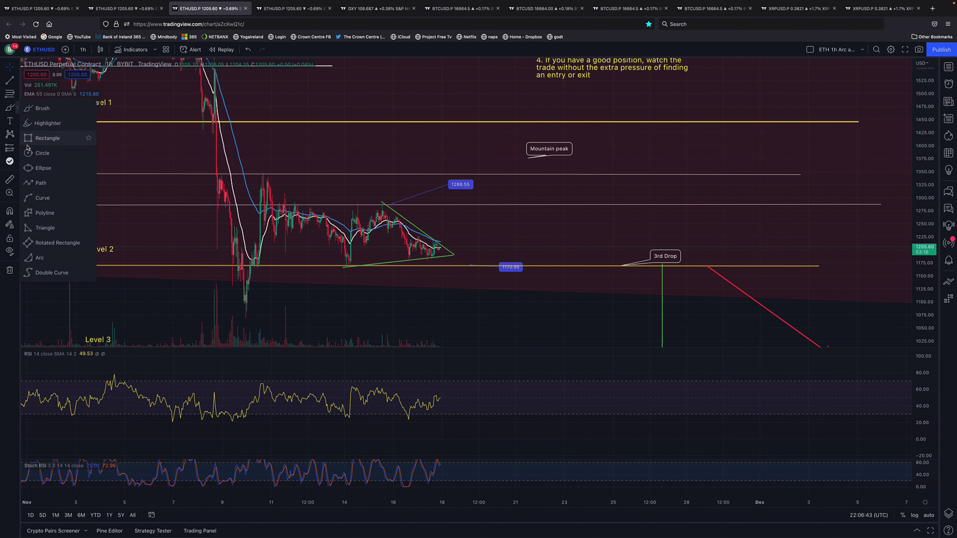
click(33, 183)
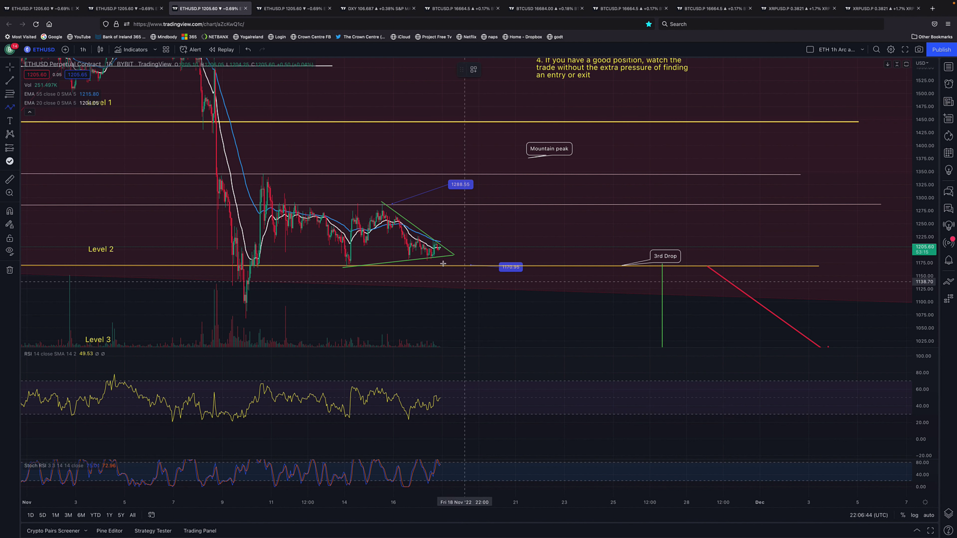
click(445, 246)
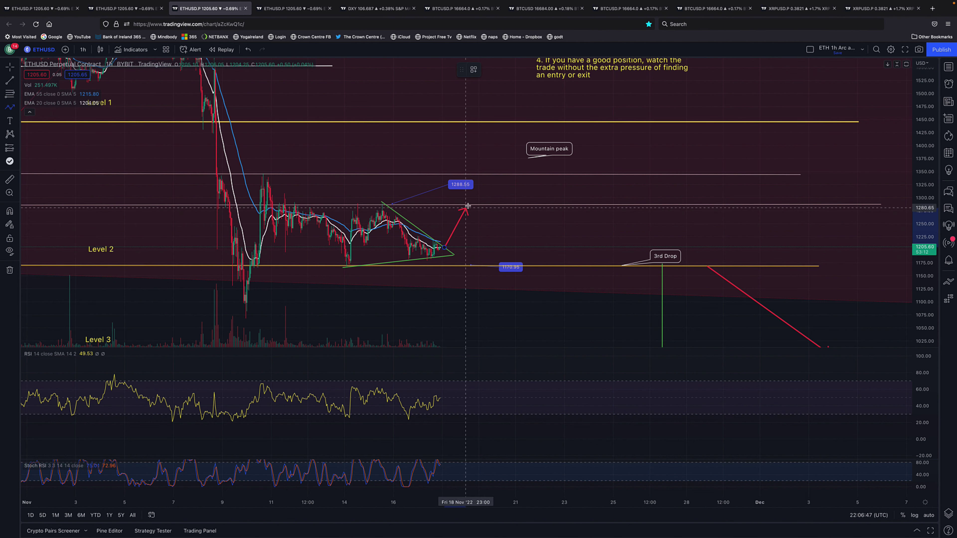
double_click(469, 204)
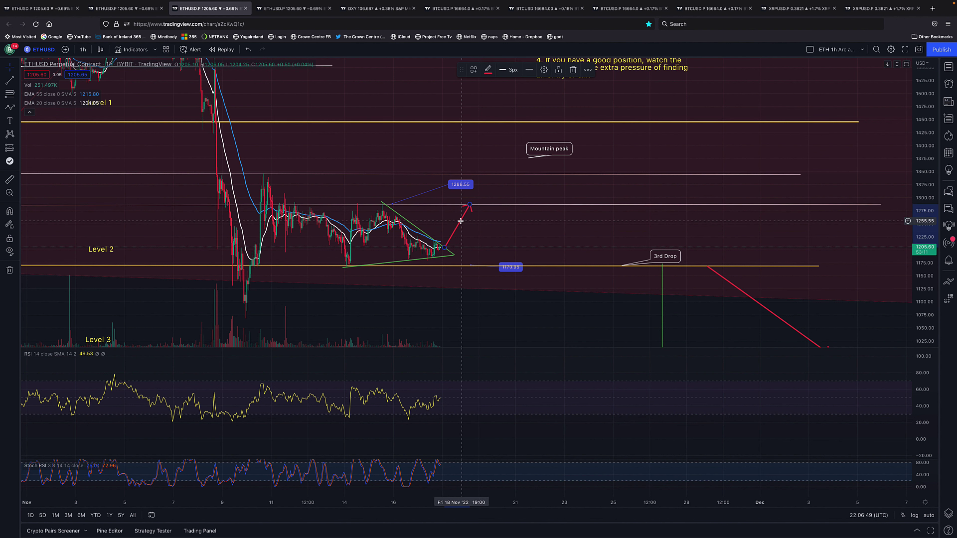
click(488, 69)
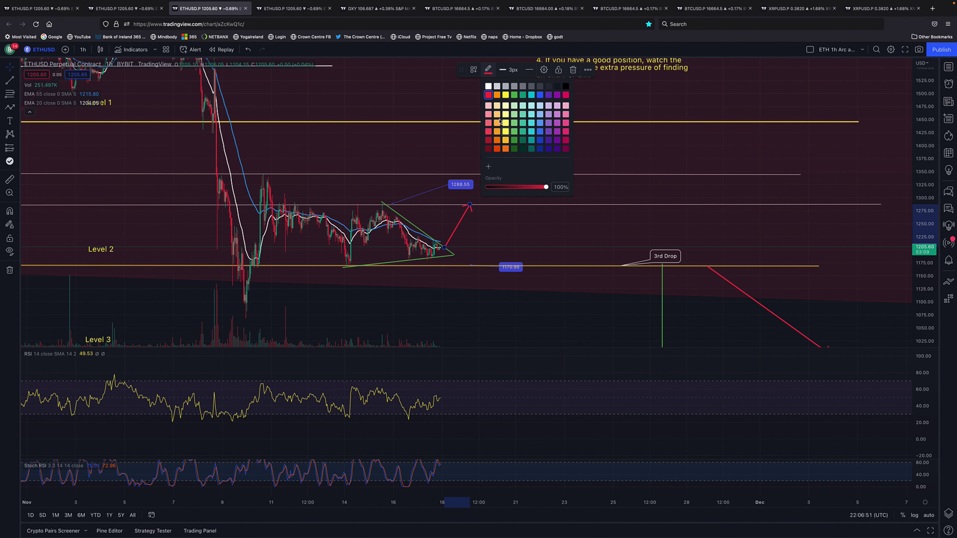
click(506, 95)
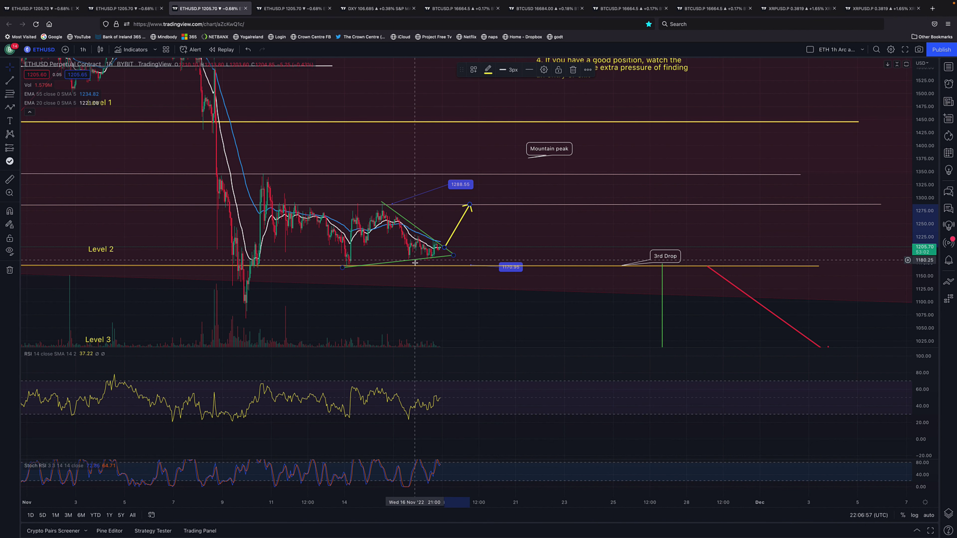
Move the 1170.95 price note's label below the yellow line, and recolour the upward arrow green
drag(465, 267, 483, 286)
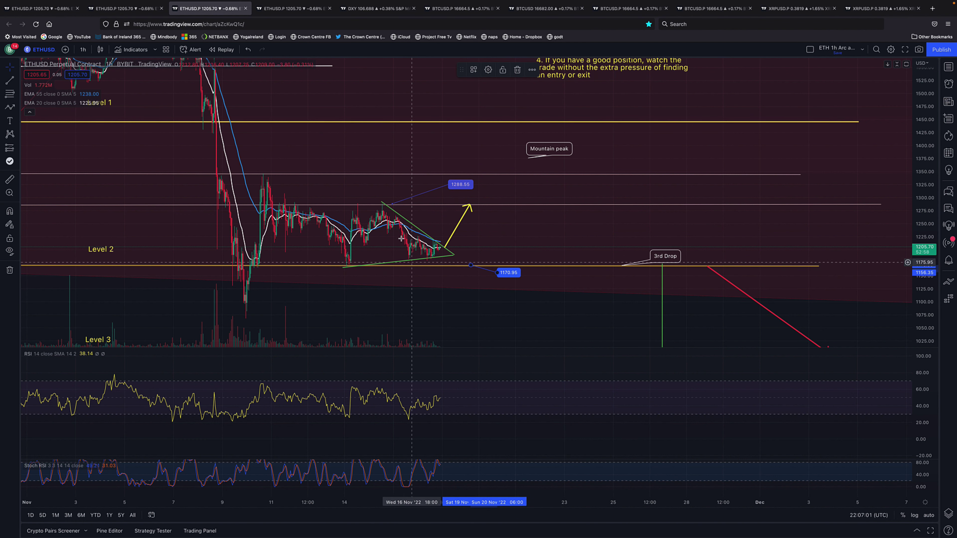
click(453, 237)
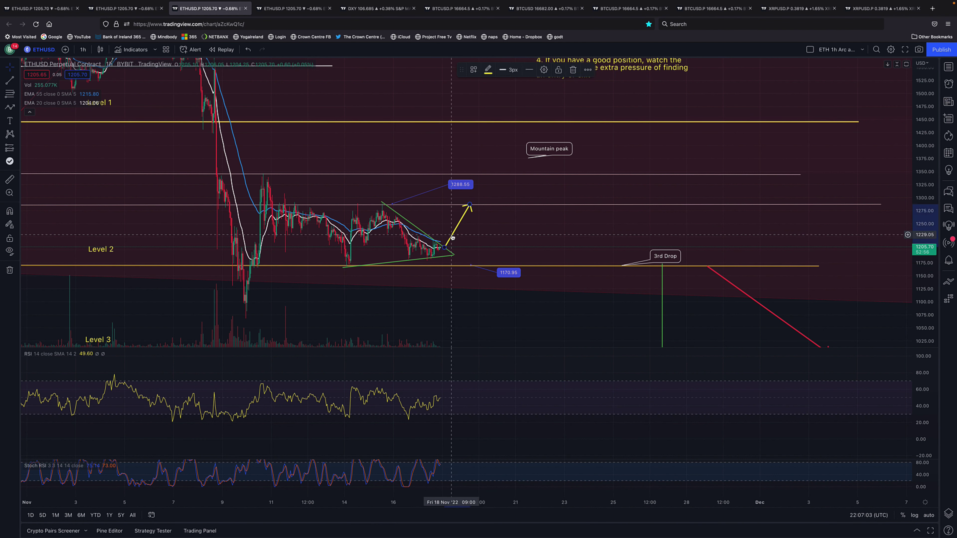
click(487, 73)
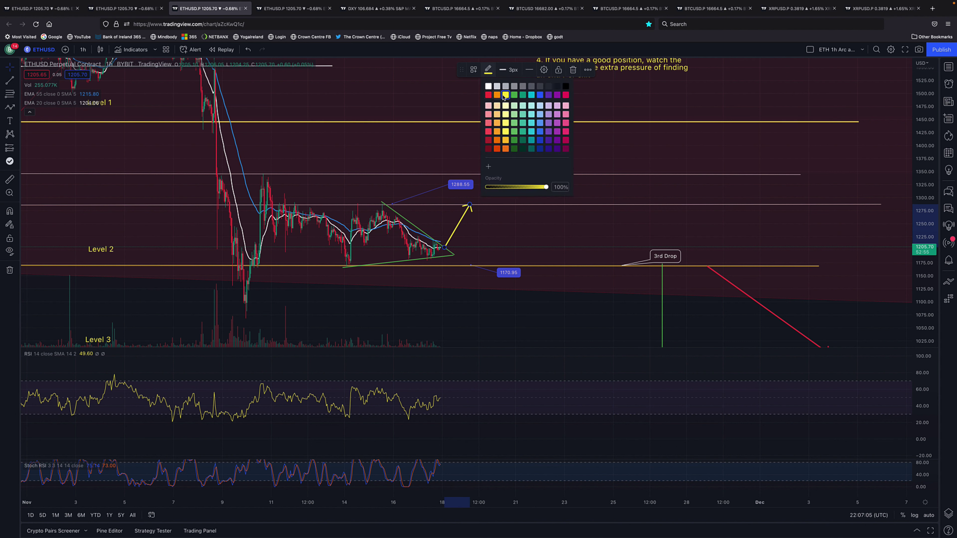
click(514, 95)
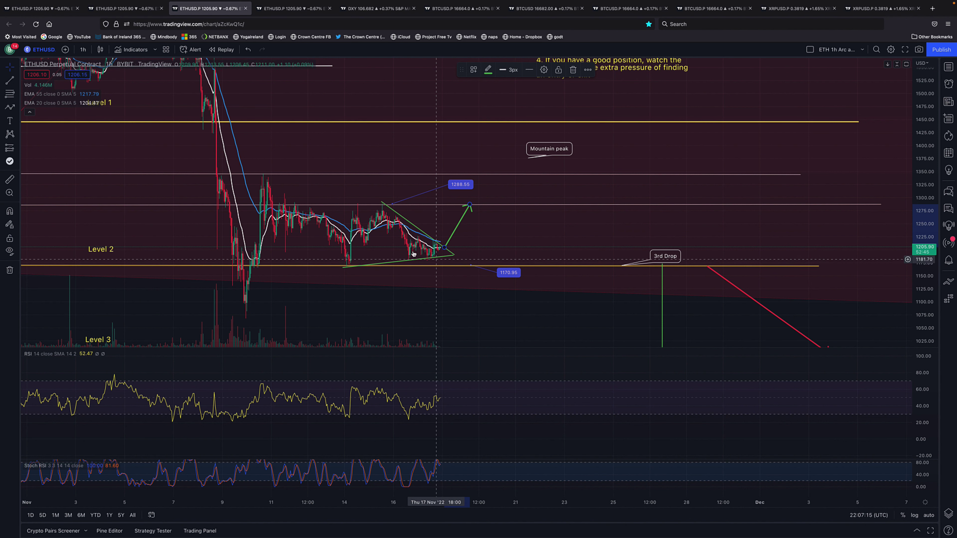
Draw a vertical trend line across the triangle's widest part and move it beneath the latest candle, making it vertical from 1190.30 to 1077.00
key(alt+t)
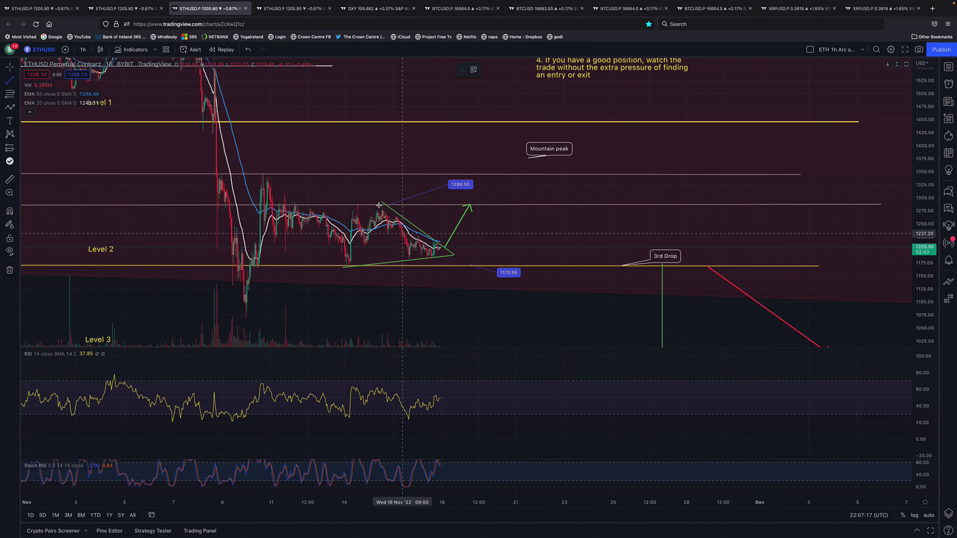
drag(394, 245, 377, 266)
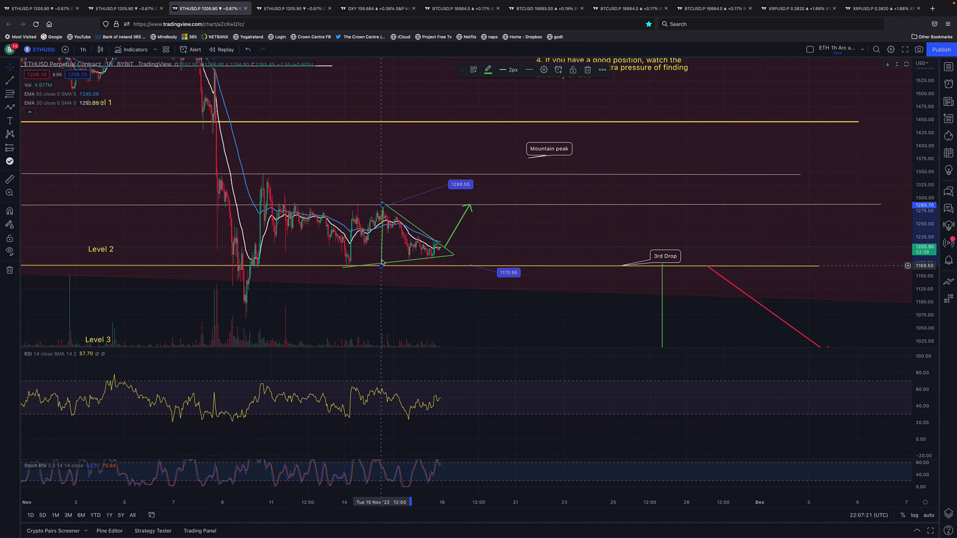
drag(381, 250, 441, 297)
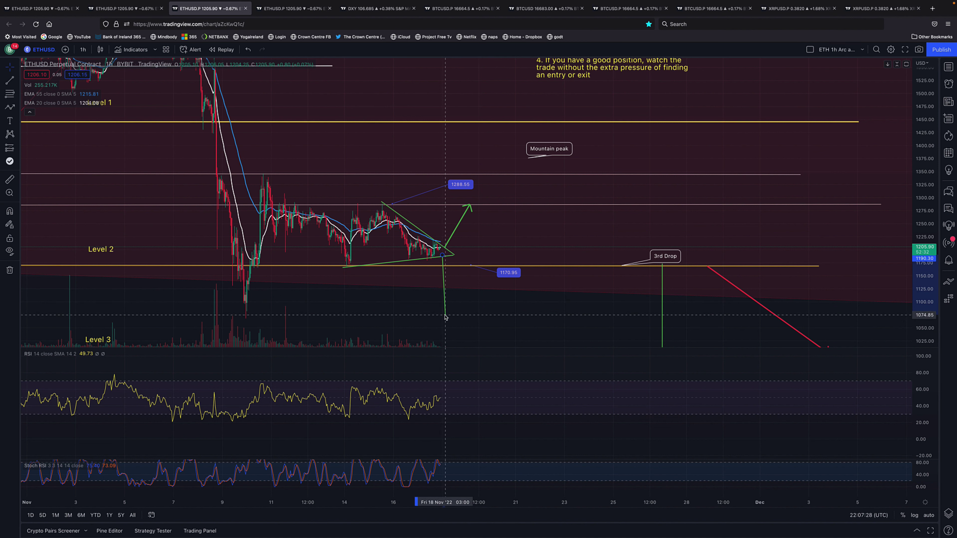
drag(442, 315, 443, 314)
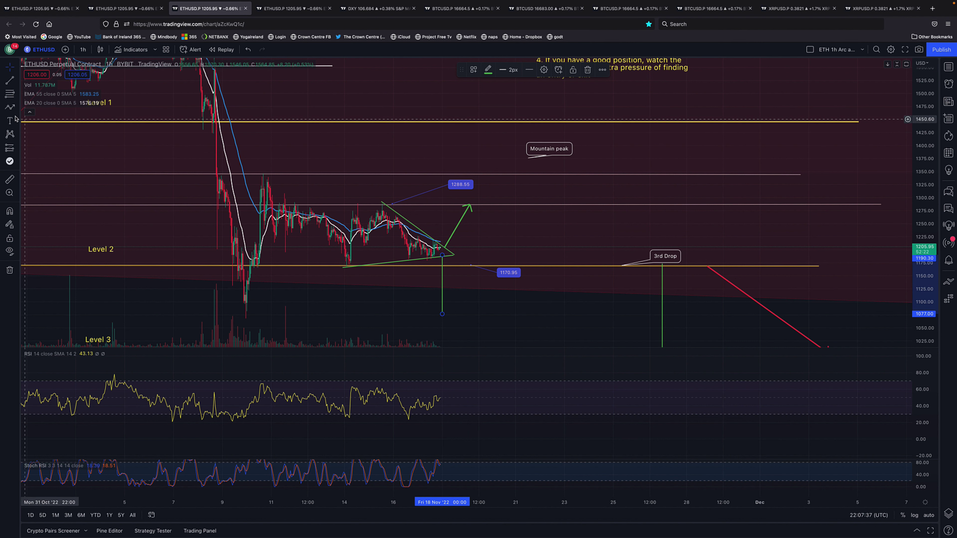
Draw a downward arrow path from the triangle's apex to about 1074, level with the vertical line's lower end, and colour it red
click(444, 256)
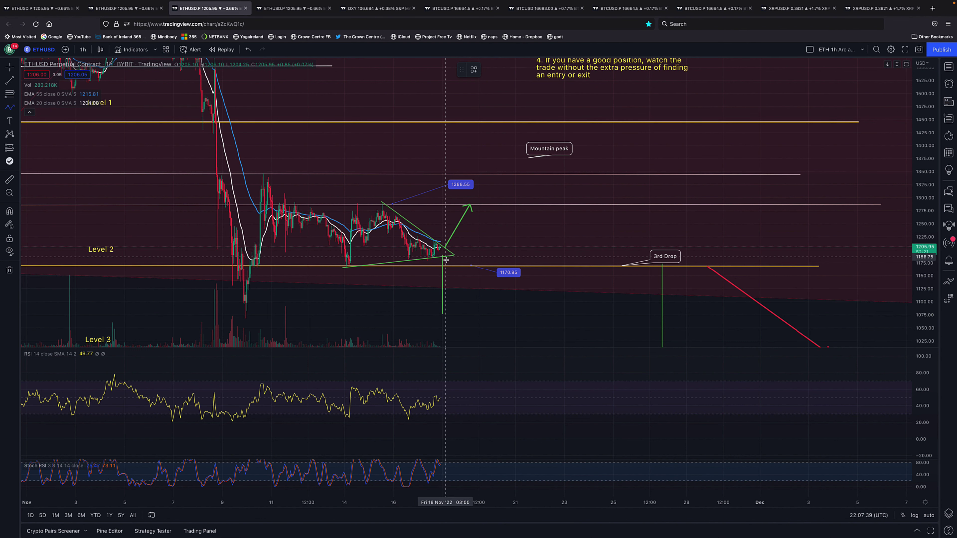
drag(446, 259, 462, 315)
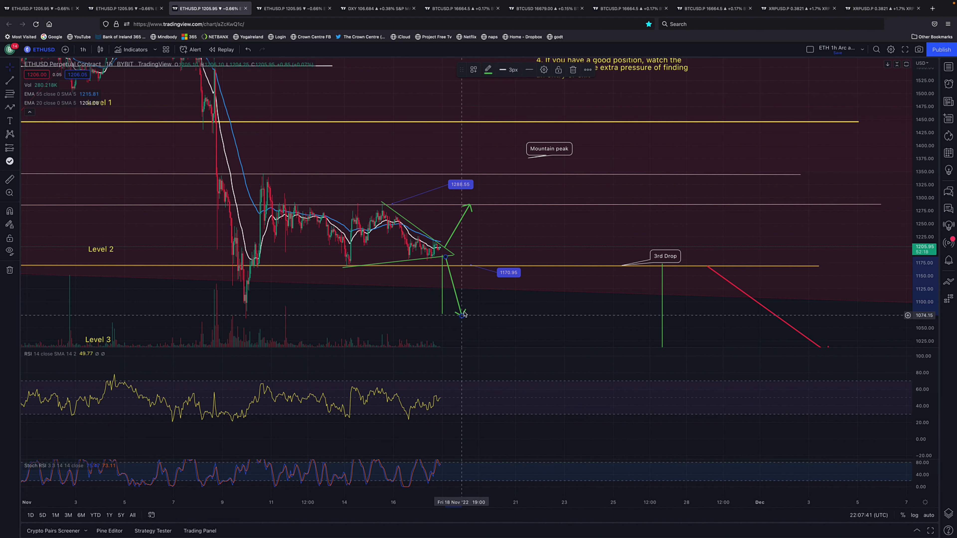
click(488, 71)
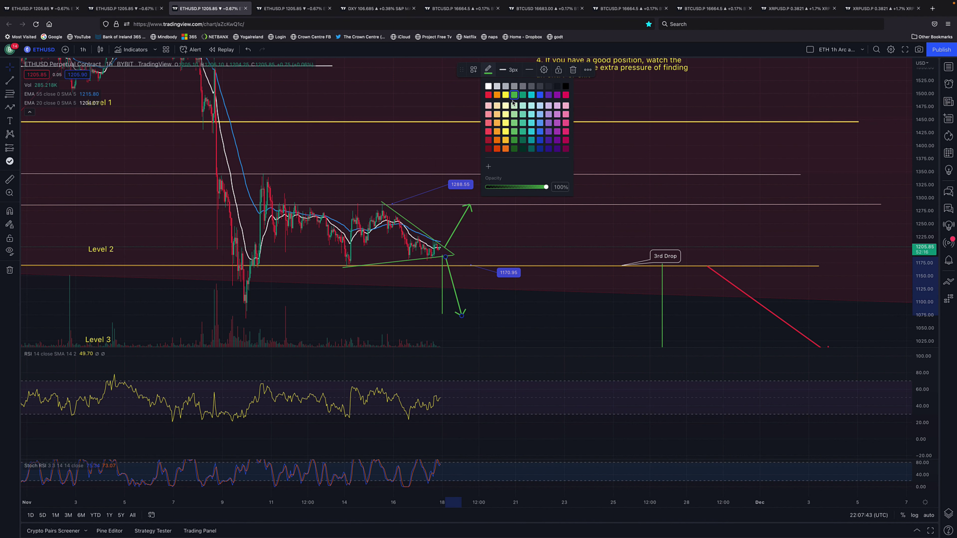
click(489, 95)
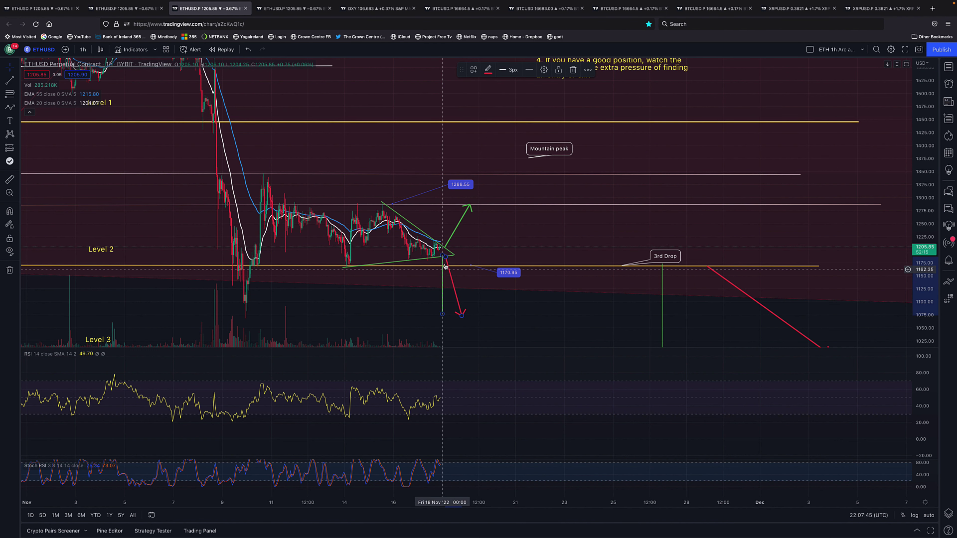
Recolour the vertical measuring line below the latest candle red
click(444, 267)
click(489, 72)
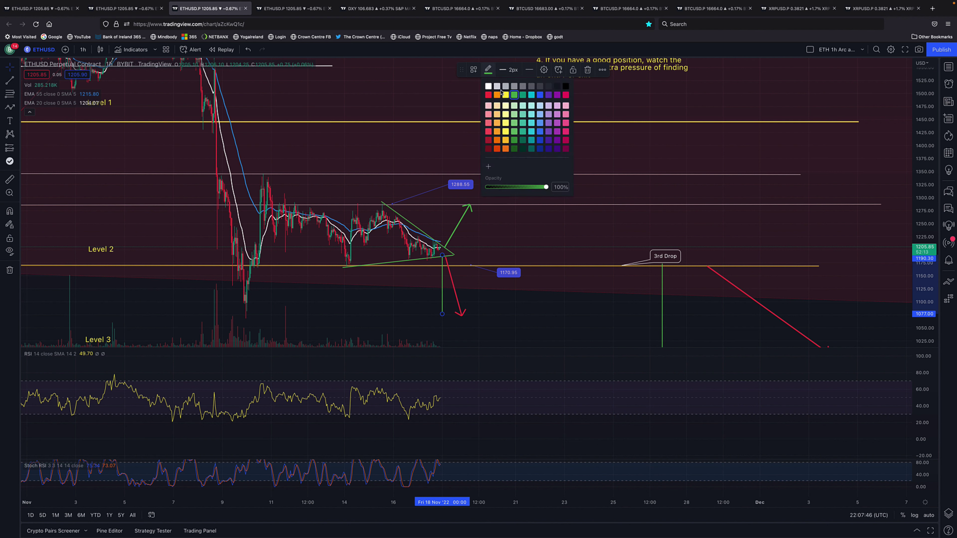
click(489, 95)
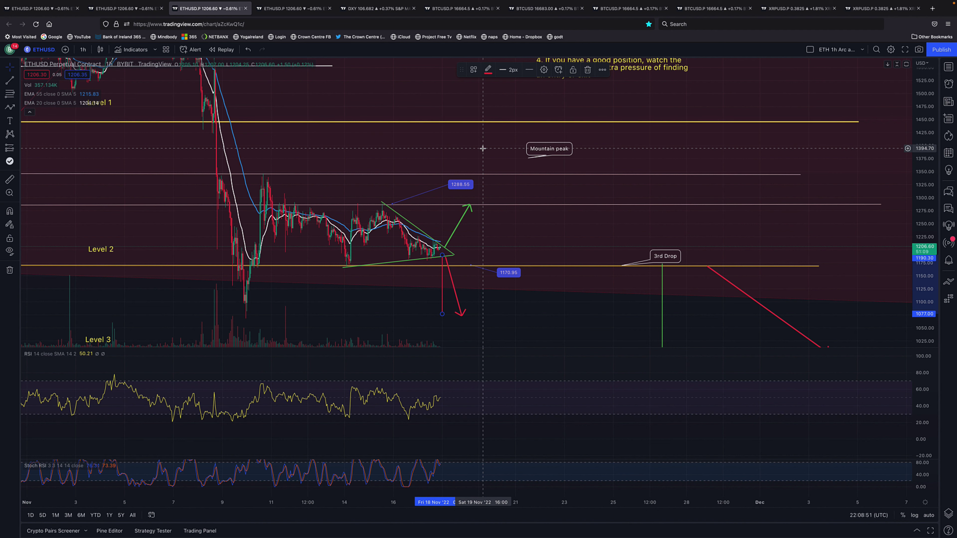
Draw a zigzag arrow path beyond the triangle, starting and ending around the Level 2 line, with peaks at about 1208 and 1202
scroll(490, 147, down, 1)
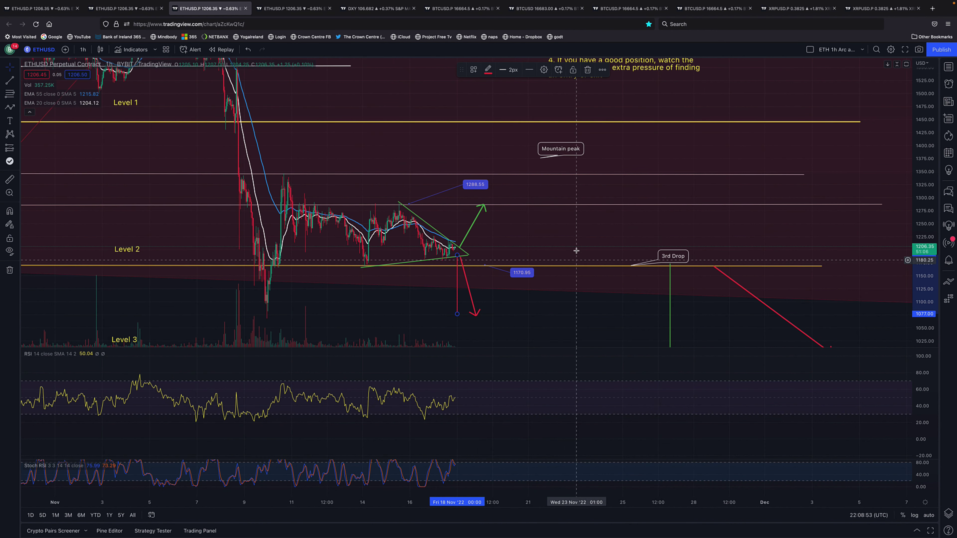
drag(579, 239, 589, 189)
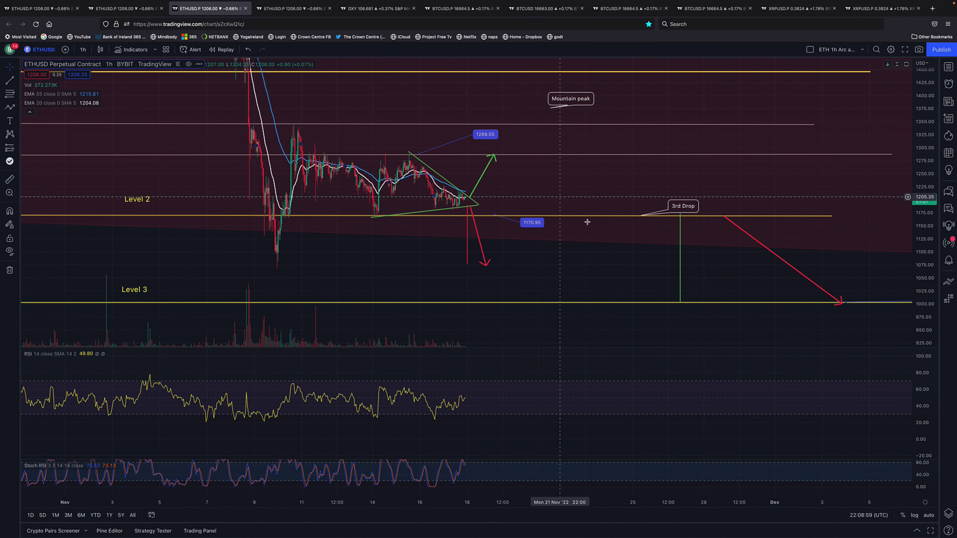
click(9, 107)
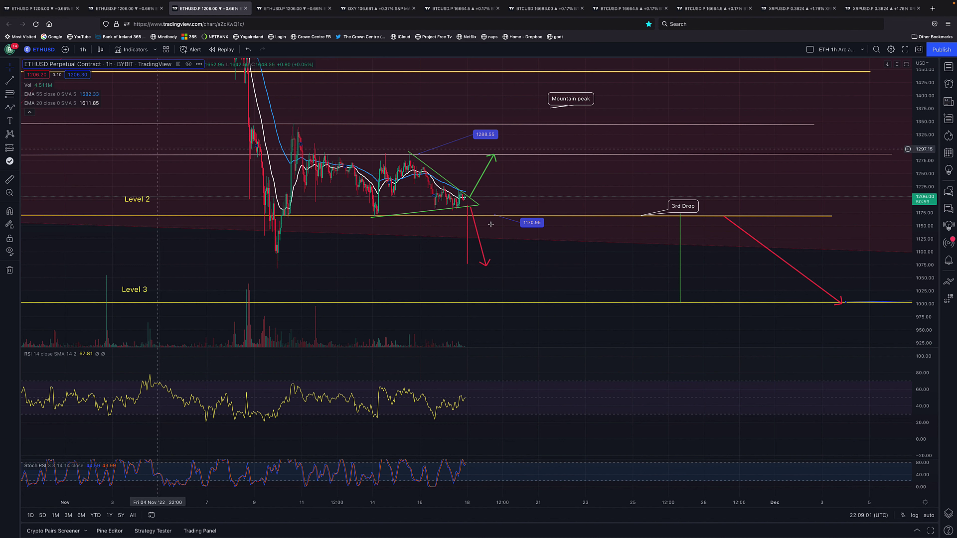
click(500, 215)
click(527, 195)
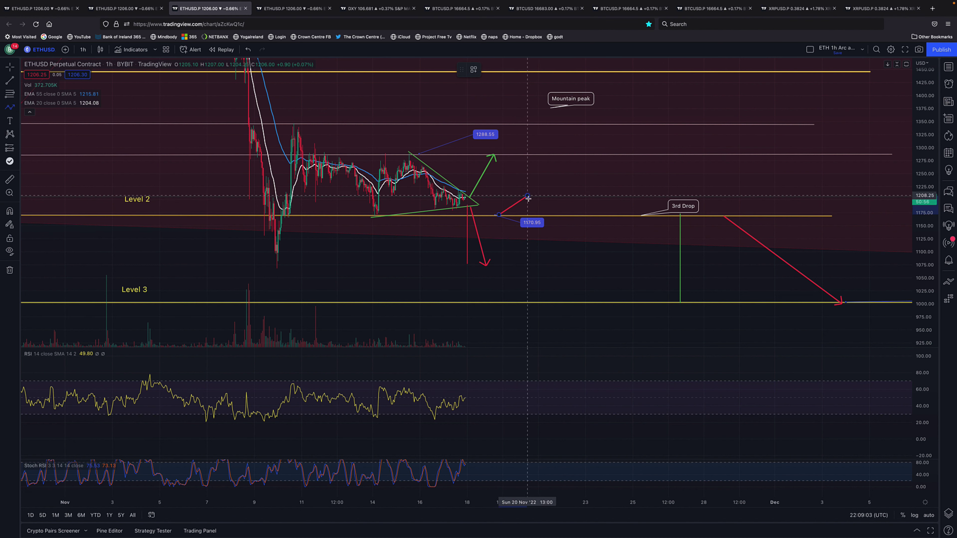
click(544, 216)
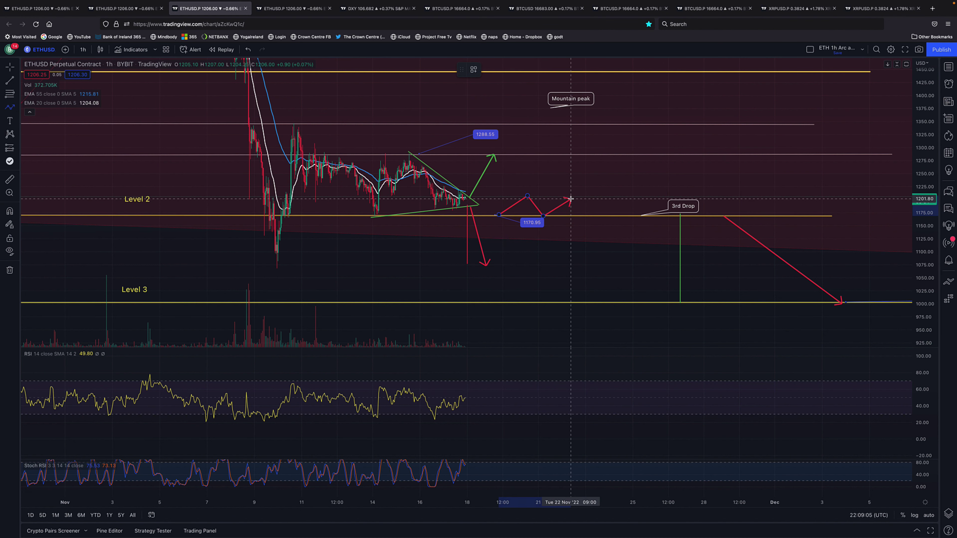
click(571, 199)
double_click(583, 218)
Recolour the zigzag path orange and extend both of its ends slightly outward along the Level 2 line
drag(499, 216, 487, 218)
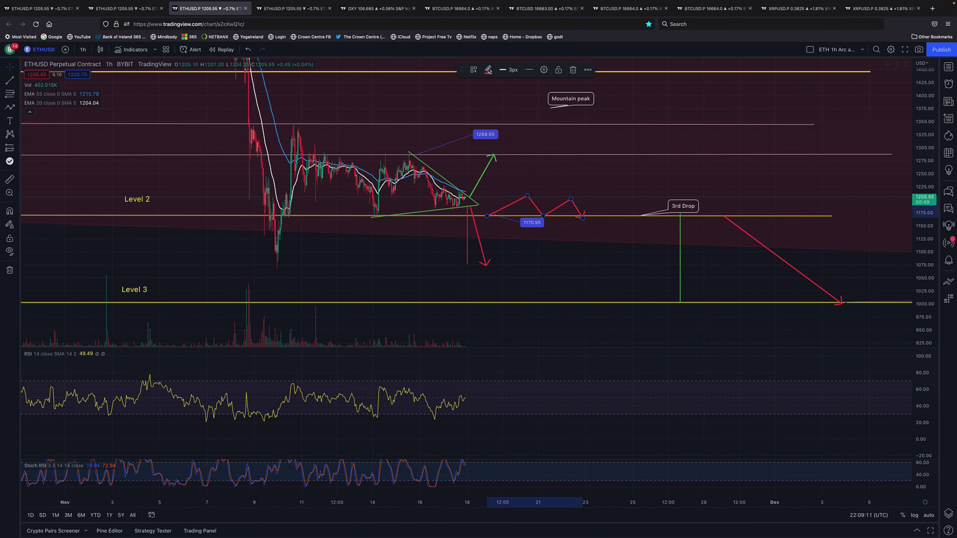
click(488, 71)
click(497, 95)
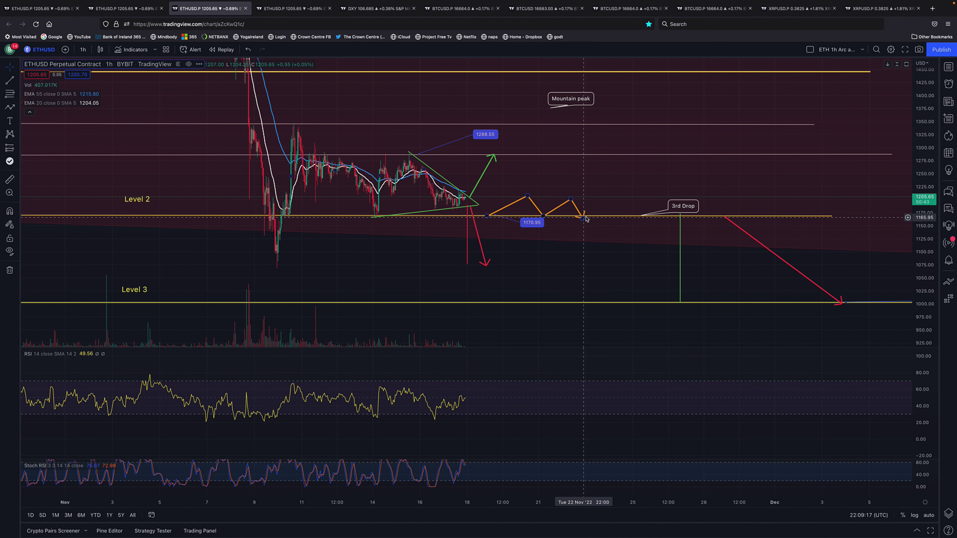
drag(586, 220, 590, 215)
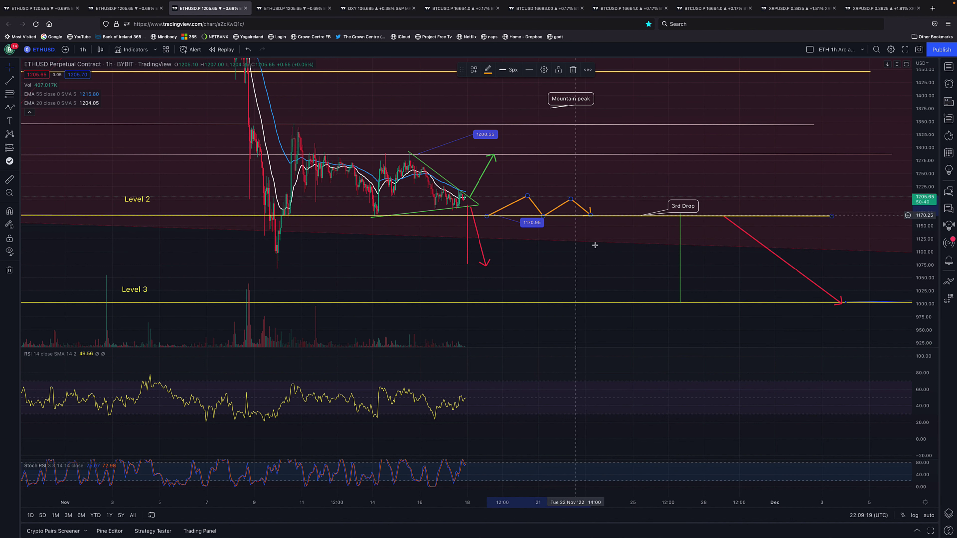
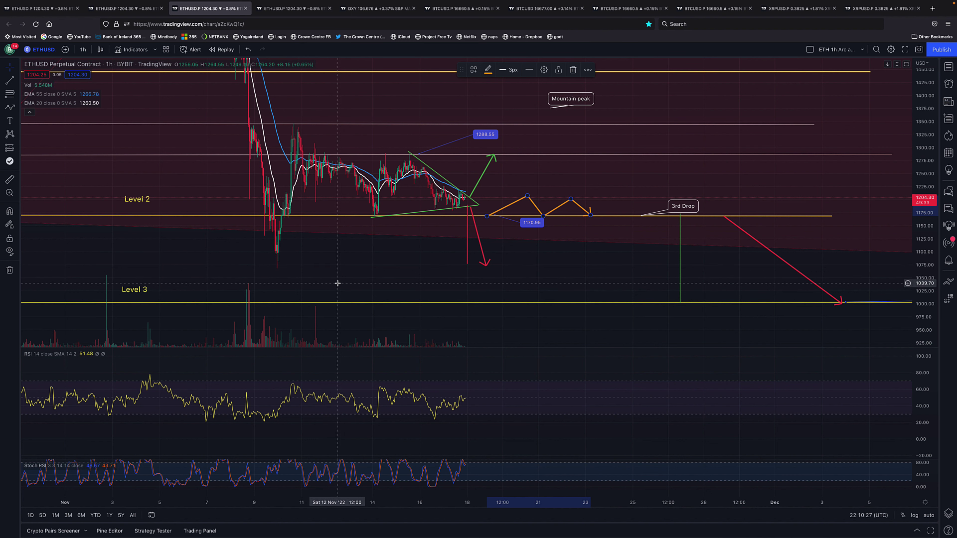
Examine the hourly ETHUSD price history back to mid-September in relation to Levels 1, 2 and 3
scroll(339, 283, up, 2)
scroll(384, 287, down, 4)
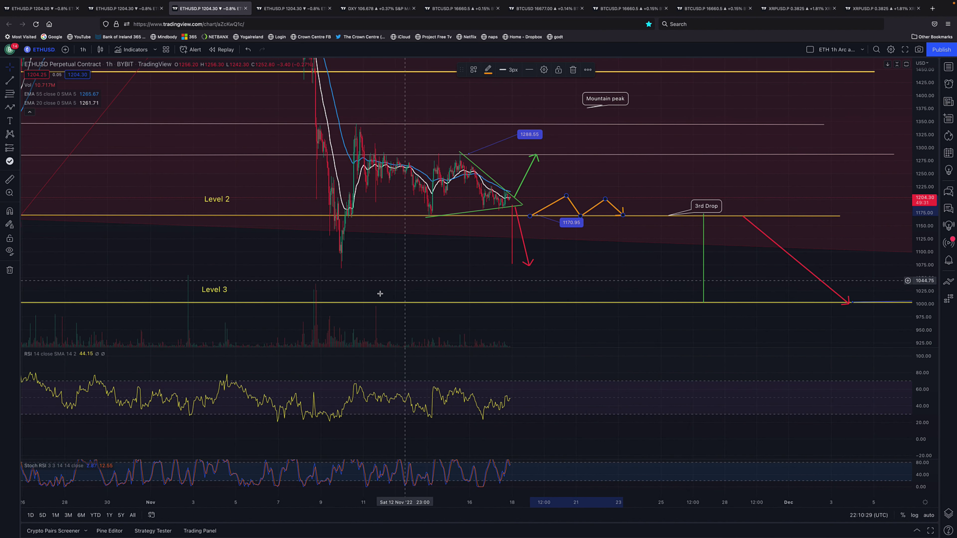
scroll(413, 277, down, 1)
drag(914, 177, 669, 279)
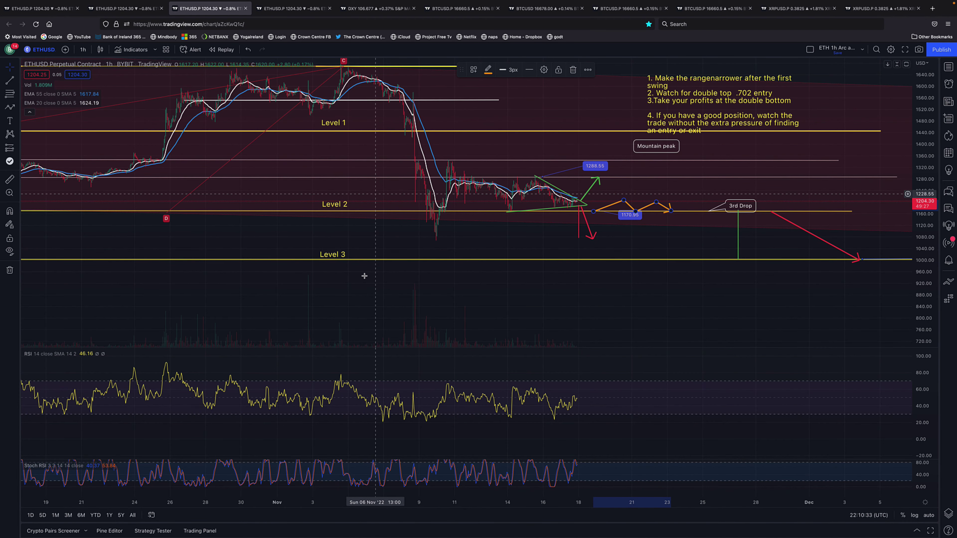
scroll(368, 277, down, 1)
scroll(367, 278, down, 1)
drag(368, 278, 501, 247)
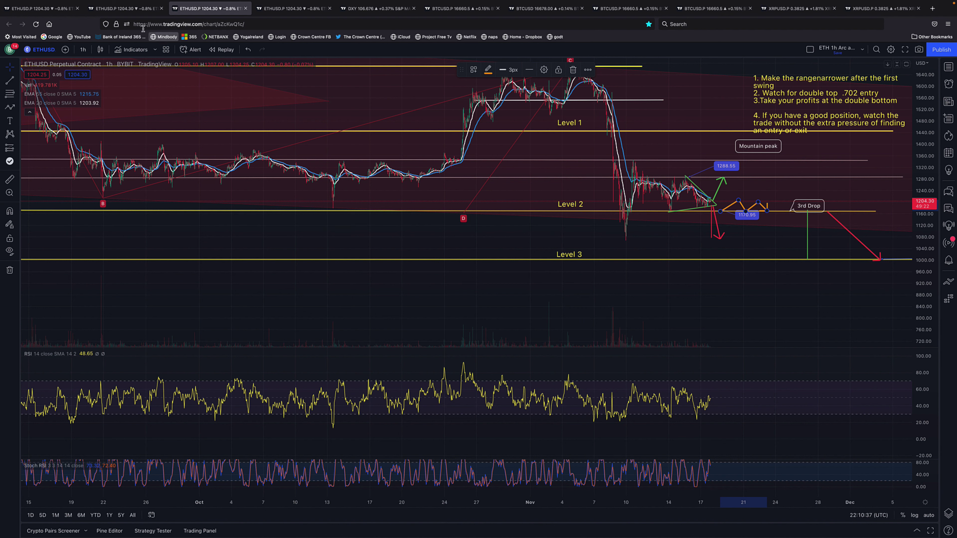
Switch to the daily ETHUSD chart and examine the descending trendlines and the 565.05 and 485.00 downside targets
click(32, 9)
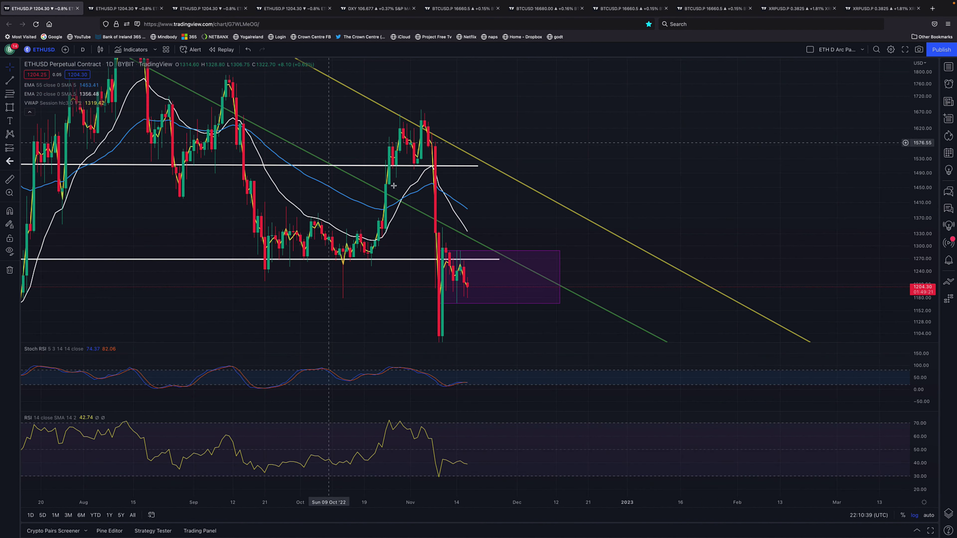
drag(919, 169, 520, 310)
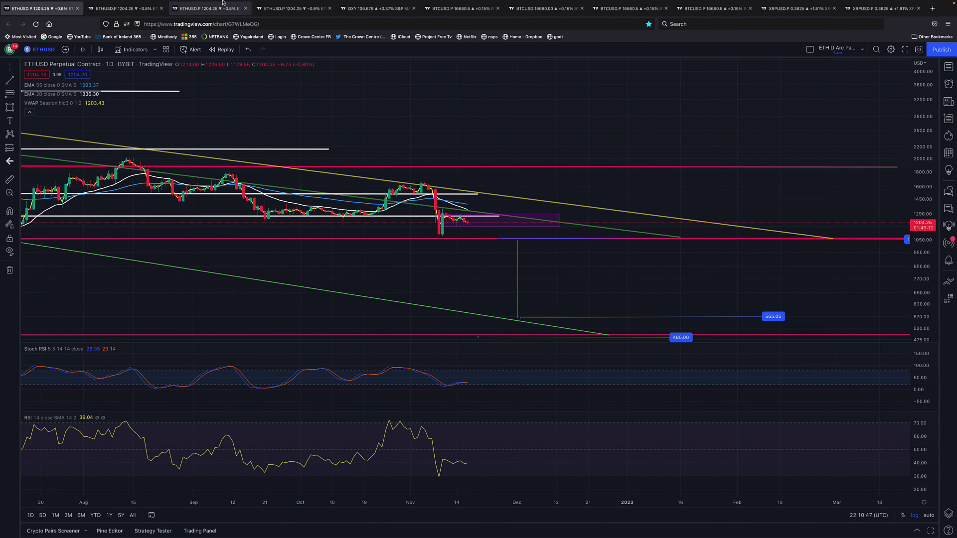
scroll(422, 249, down, 5)
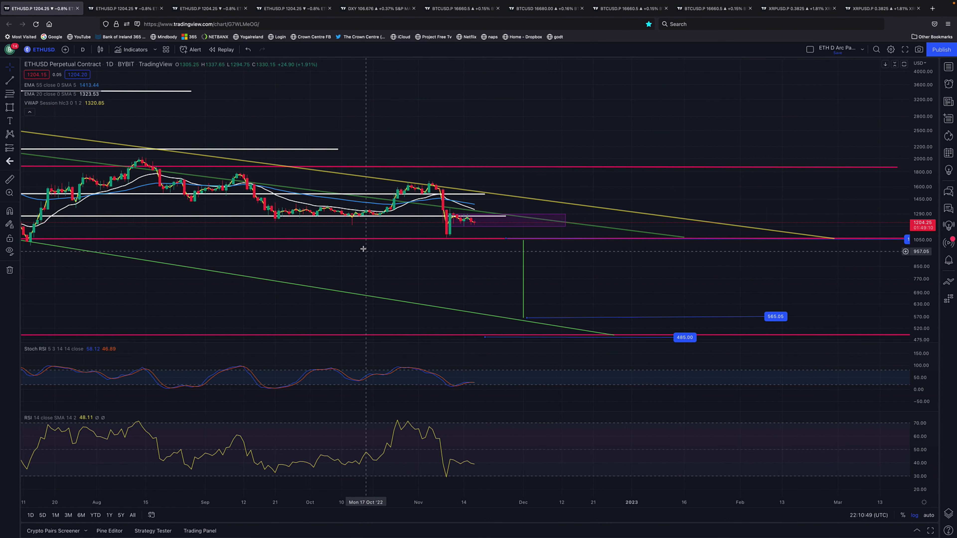
click(633, 240)
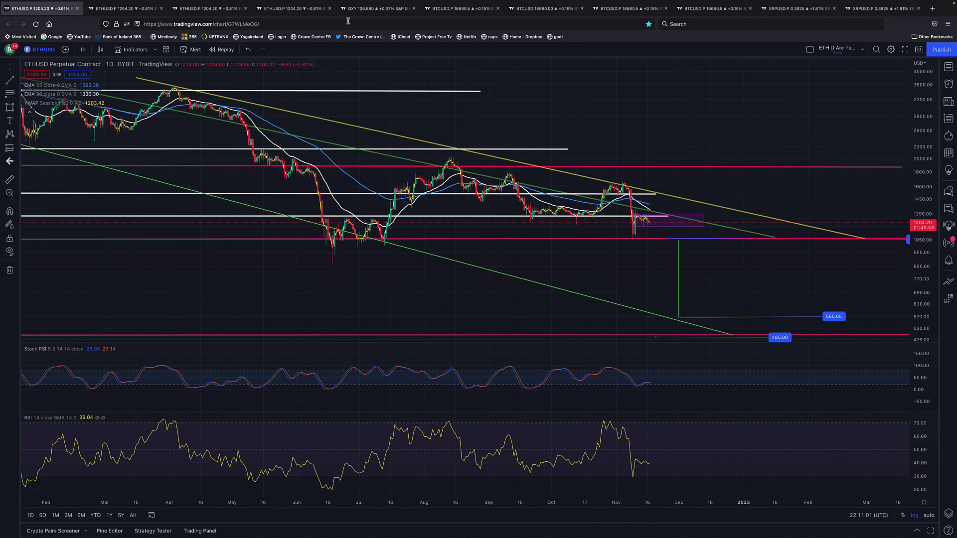
Return to the hourly chart with the marked levels and examine the projected paths leading to the 3rd Drop
click(283, 5)
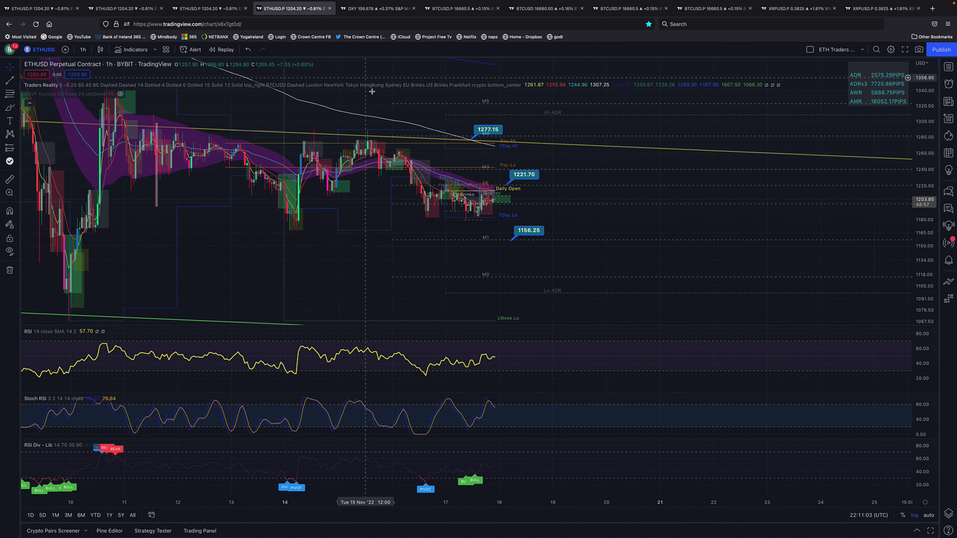
click(196, 13)
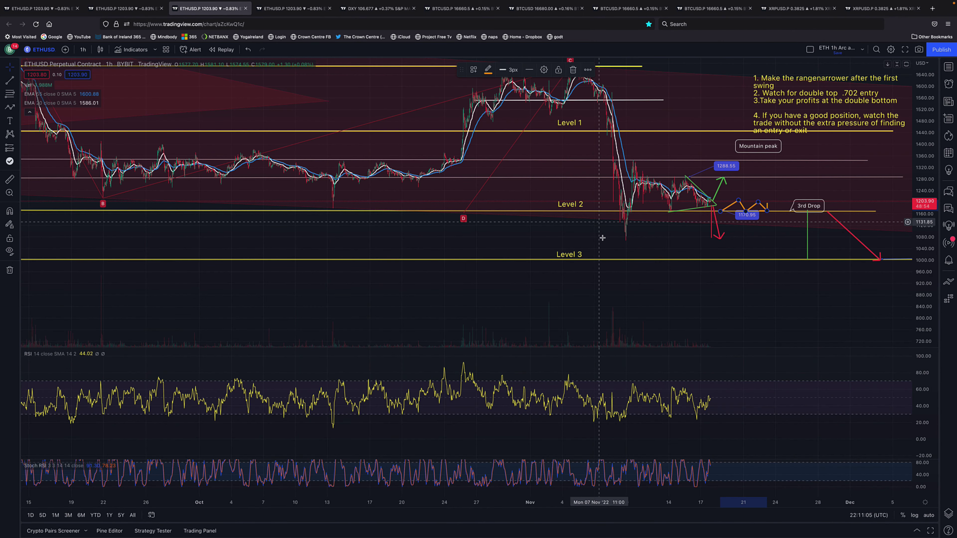
scroll(603, 240, up, 3)
scroll(603, 241, up, 3)
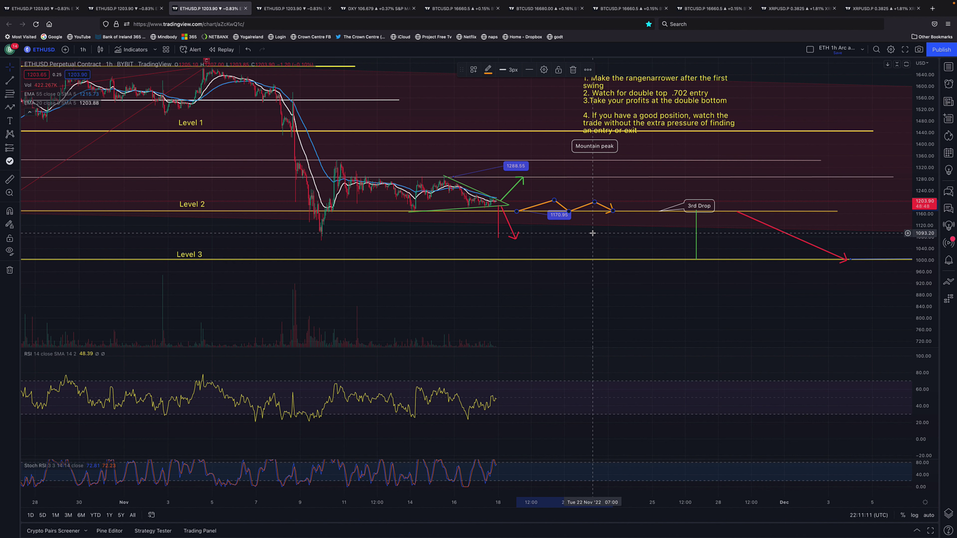
Examine the daily ETHUSD chart back to mid-2021, including the whole descending channel and the support lines
click(31, 10)
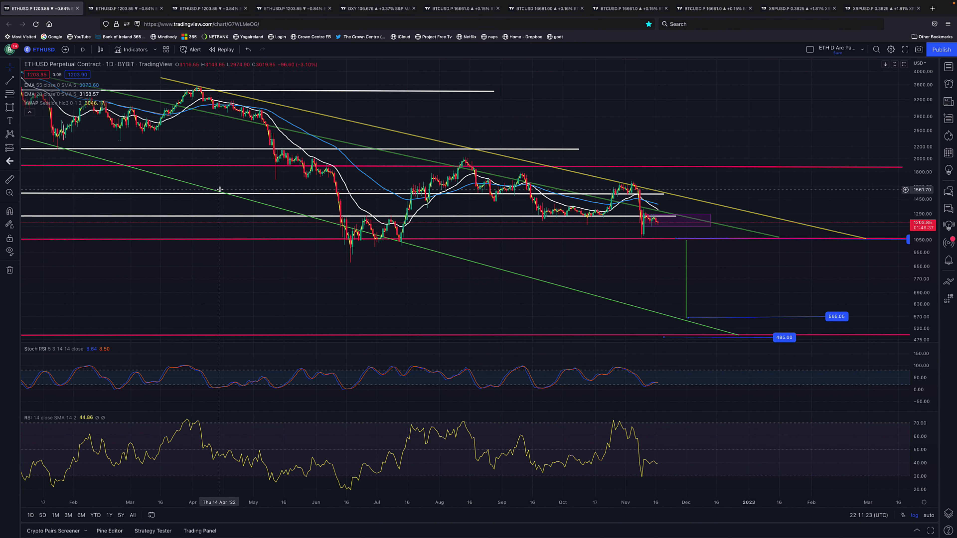
scroll(301, 188, down, 3)
drag(937, 200, 938, 230)
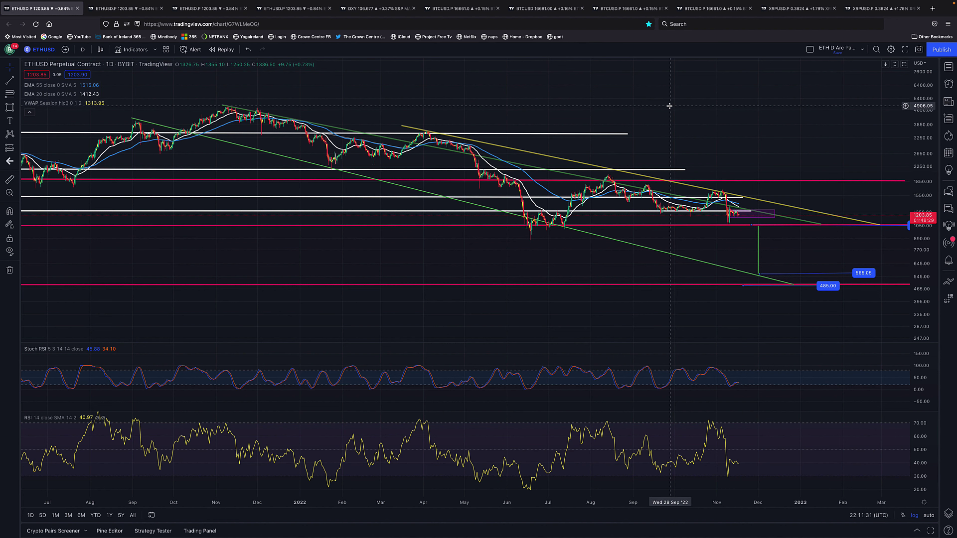
Check the Traders Reality and 4-hour ETHUSD charts, and examine the hourly chart's price action between Levels 2 and 3
click(258, 13)
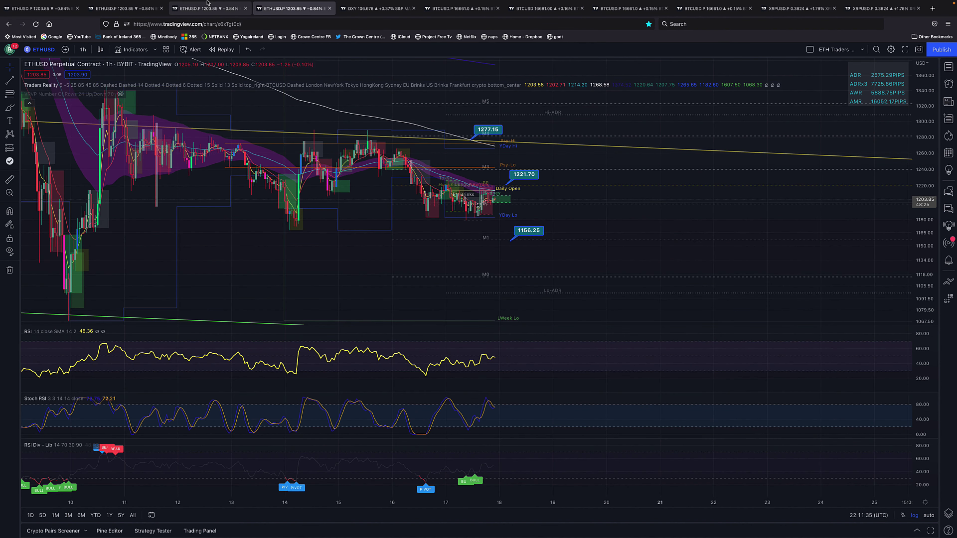
click(122, 8)
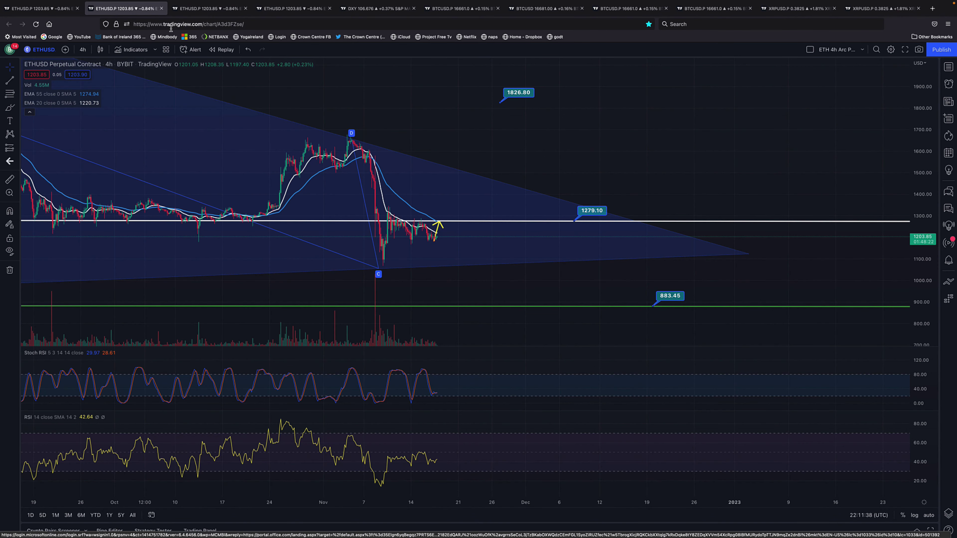
click(207, 8)
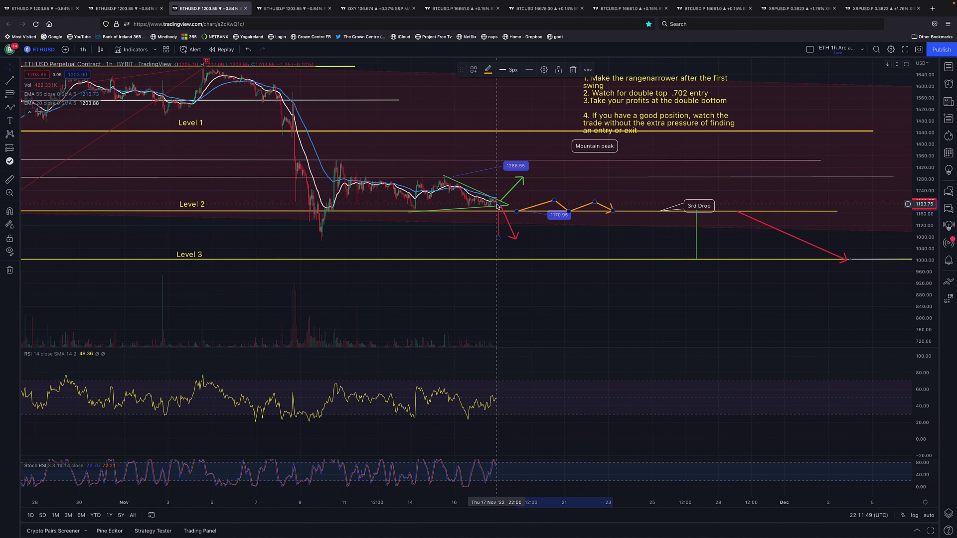
drag(913, 301, 913, 275)
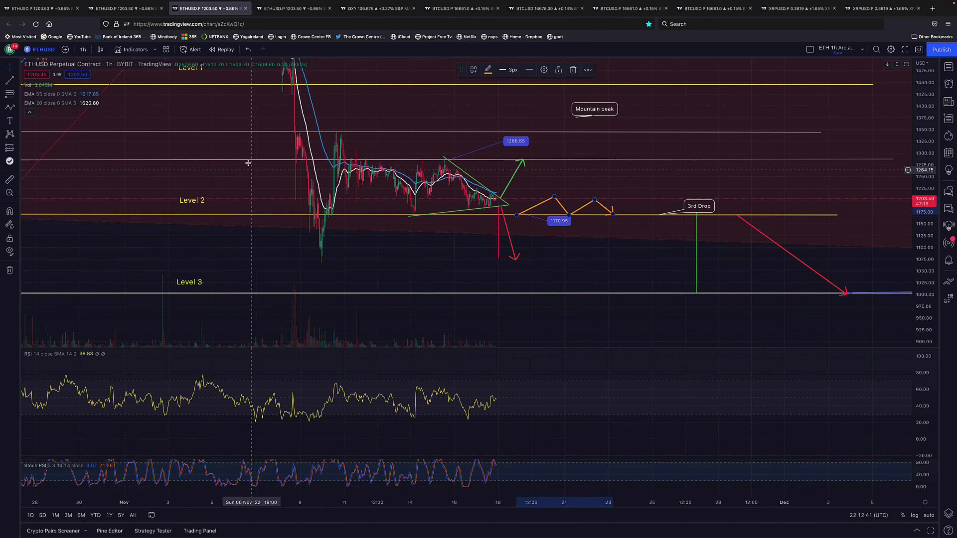
scroll(429, 163, down, 5)
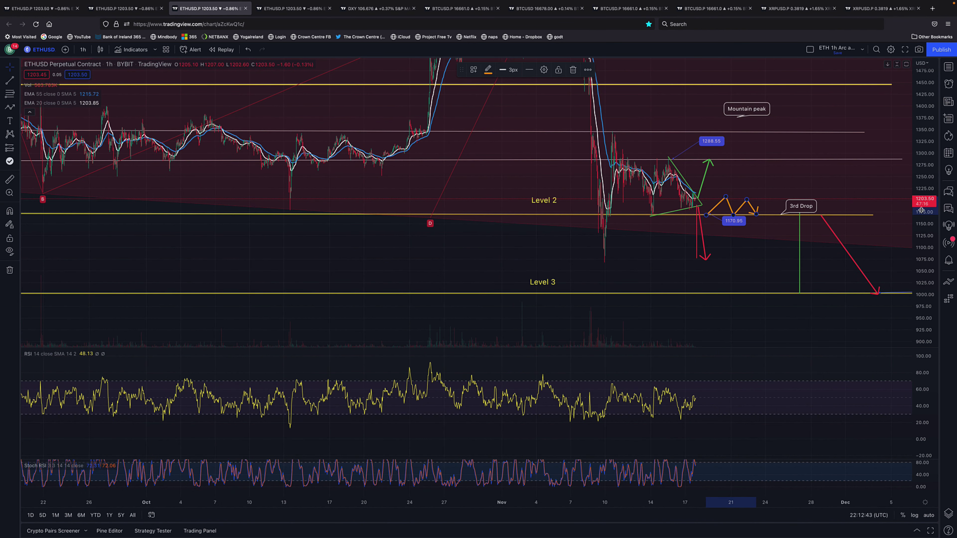
drag(932, 178, 930, 194)
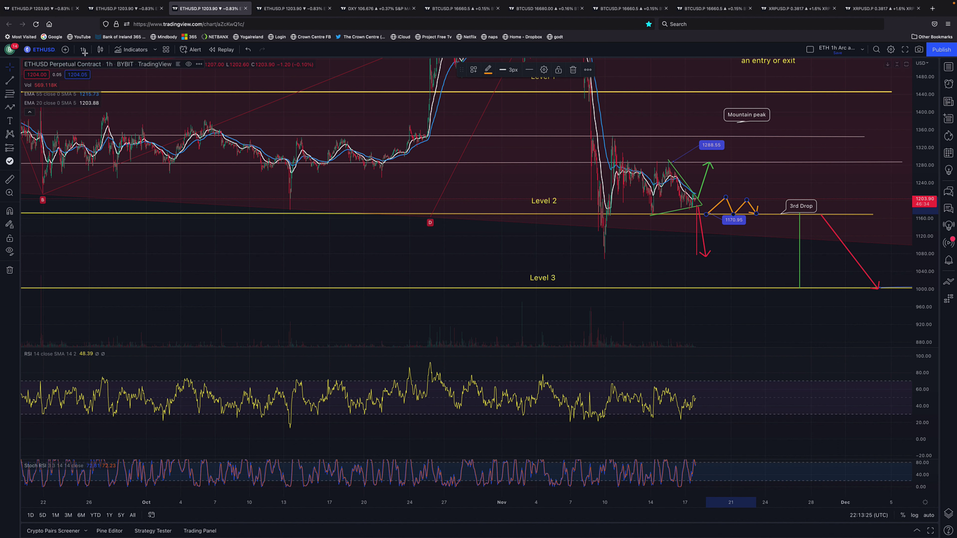
Move the trading rules note down to just above the Level 1 line and correct "rangenarrower" to "range narrower" in its first rule
scroll(546, 279, up, 4)
scroll(621, 279, up, 3)
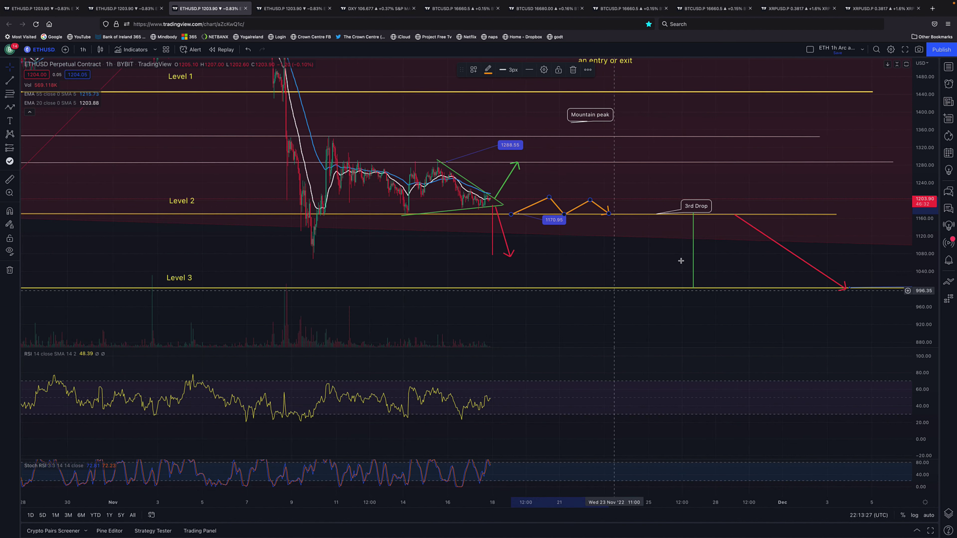
drag(669, 137, 674, 173)
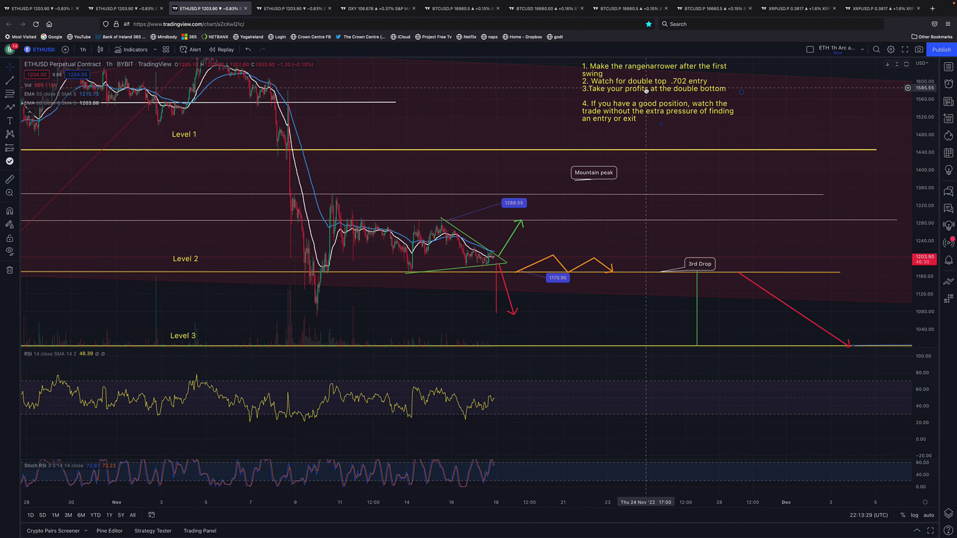
drag(645, 85, 665, 112)
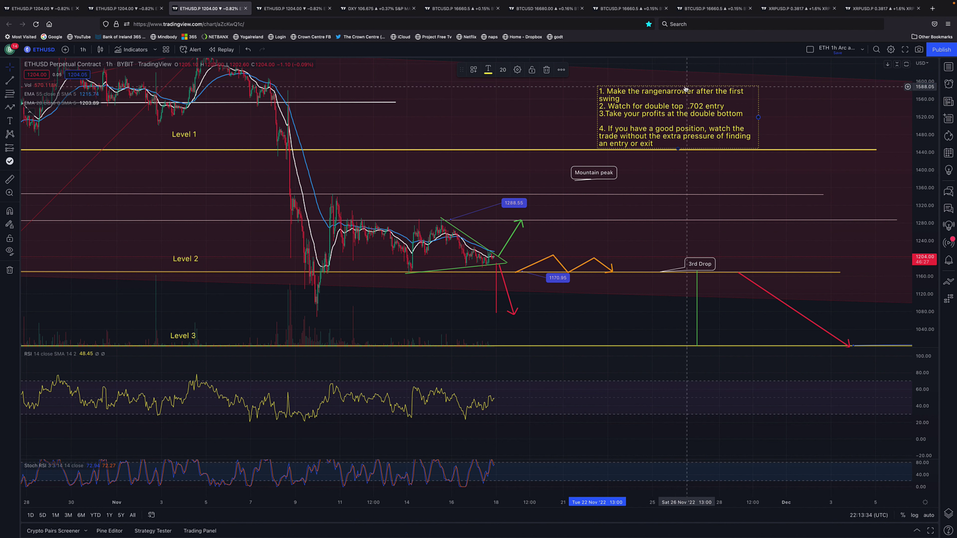
double_click(665, 92)
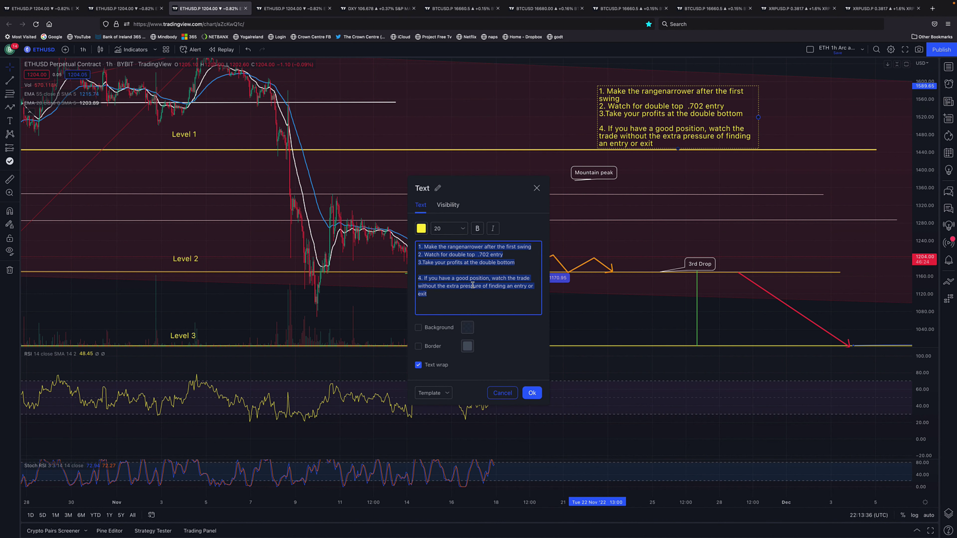
click(465, 247)
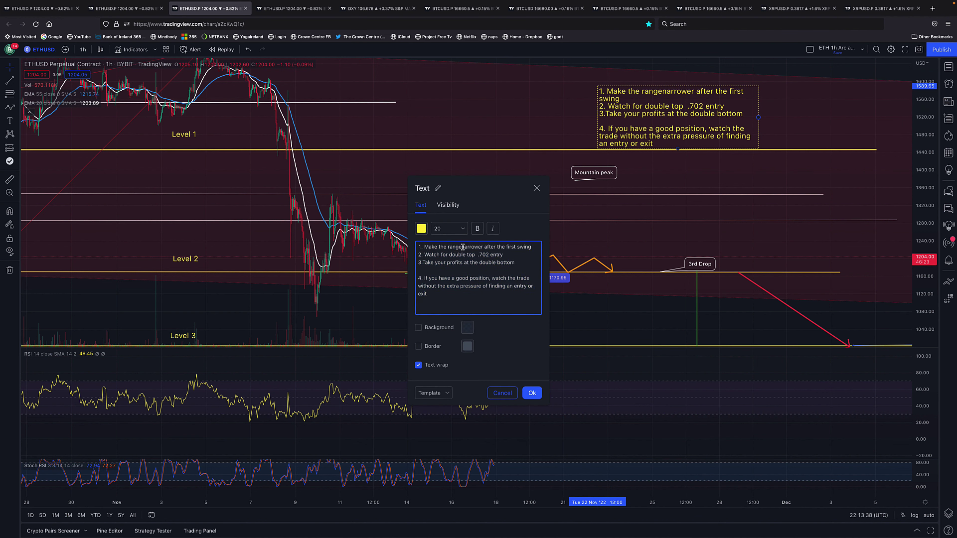
click(580, 234)
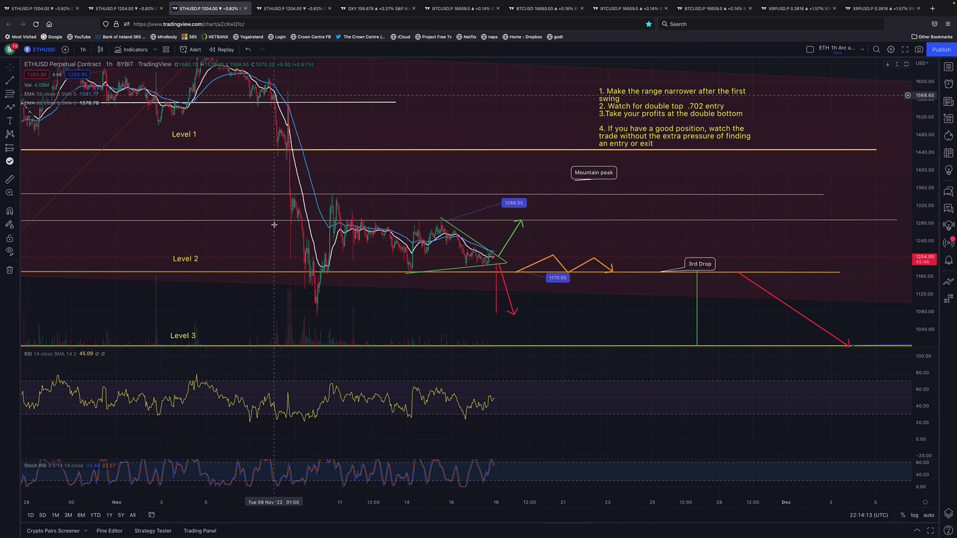
Measure the price distance from the latest hourly candles up to the grey line at the 11 November high, and clear the measurement
drag(409, 150, 479, 151)
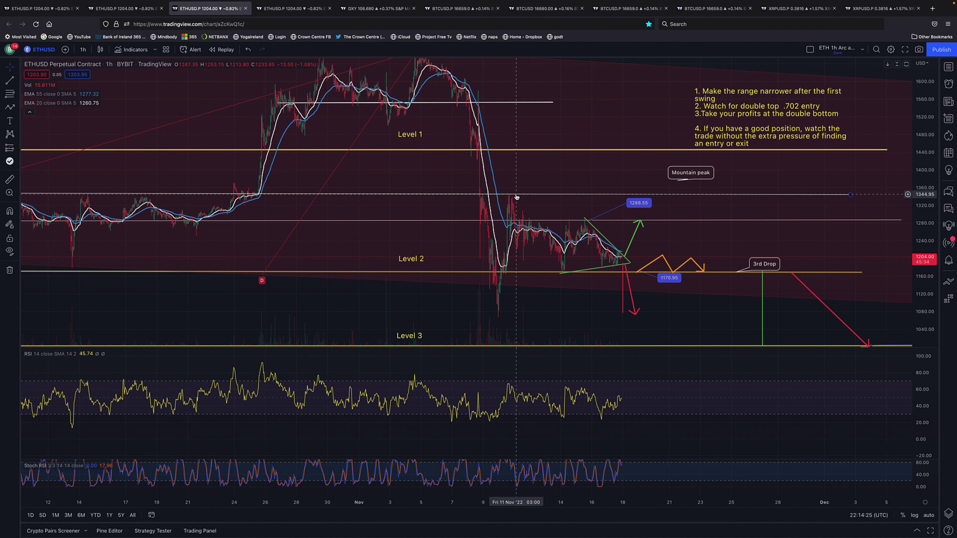
click(10, 179)
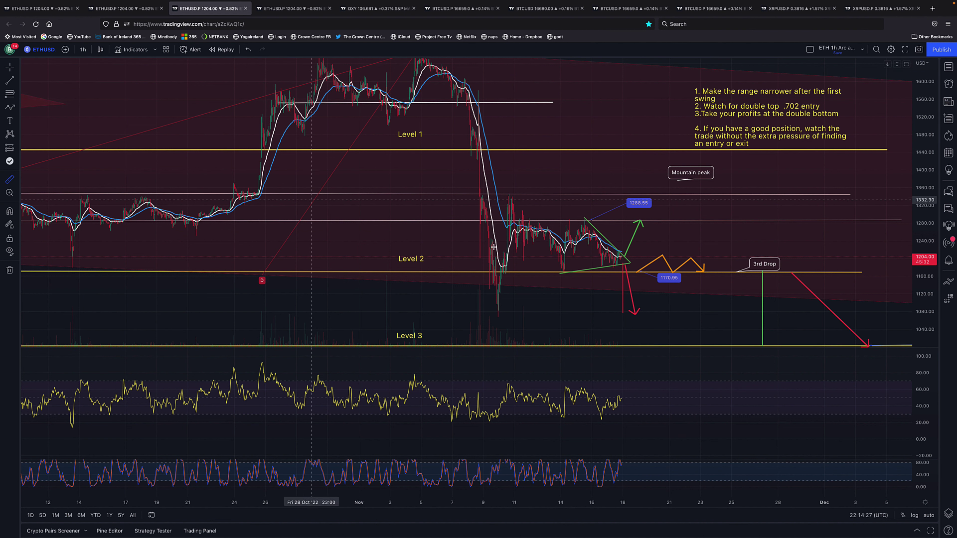
click(625, 253)
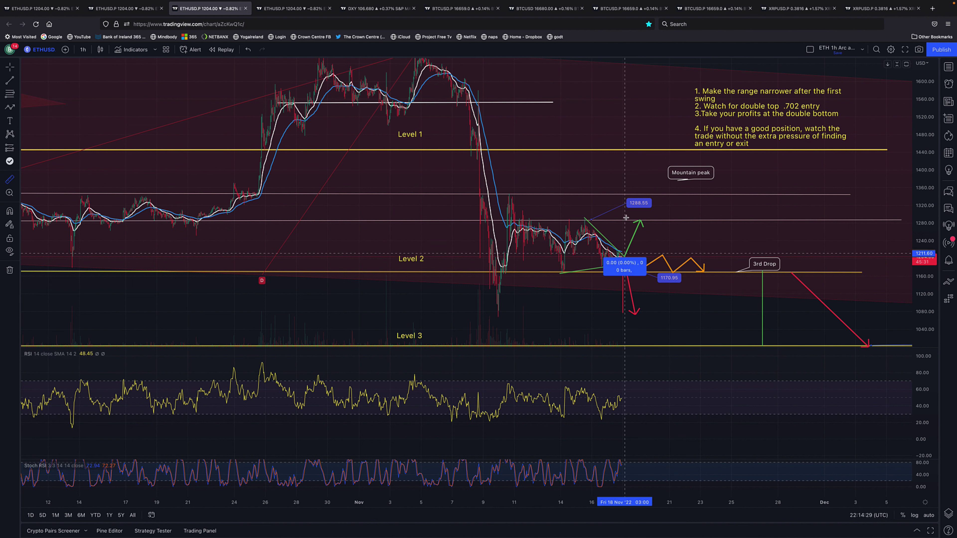
click(622, 194)
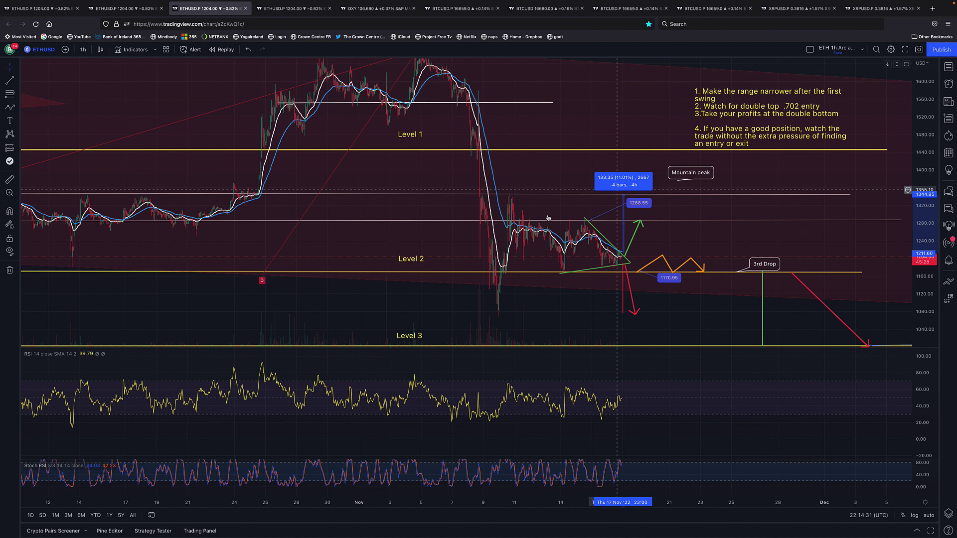
click(534, 178)
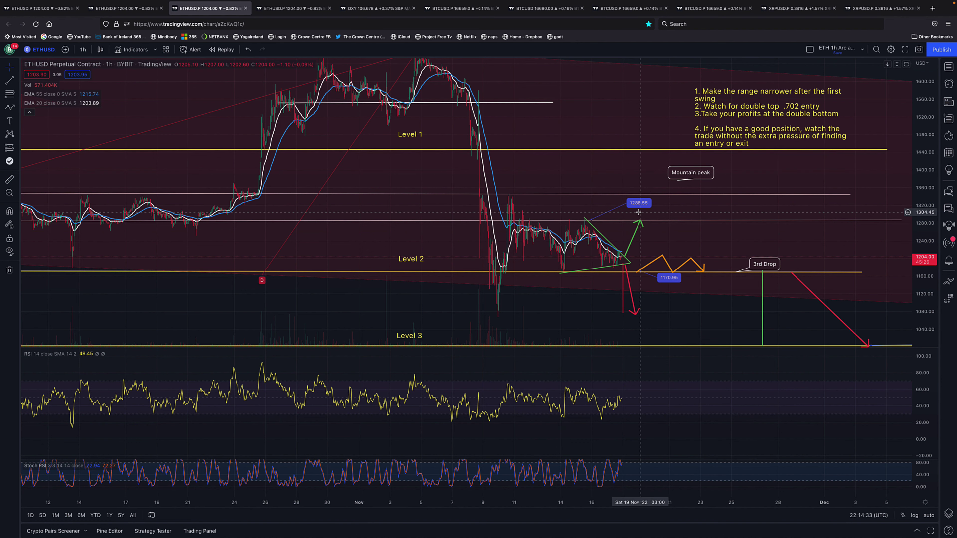
Move the 1288.55 price label level with the upper grey line of the triangle's high, ending at about 22 November 14:00
scroll(611, 204, up, 2)
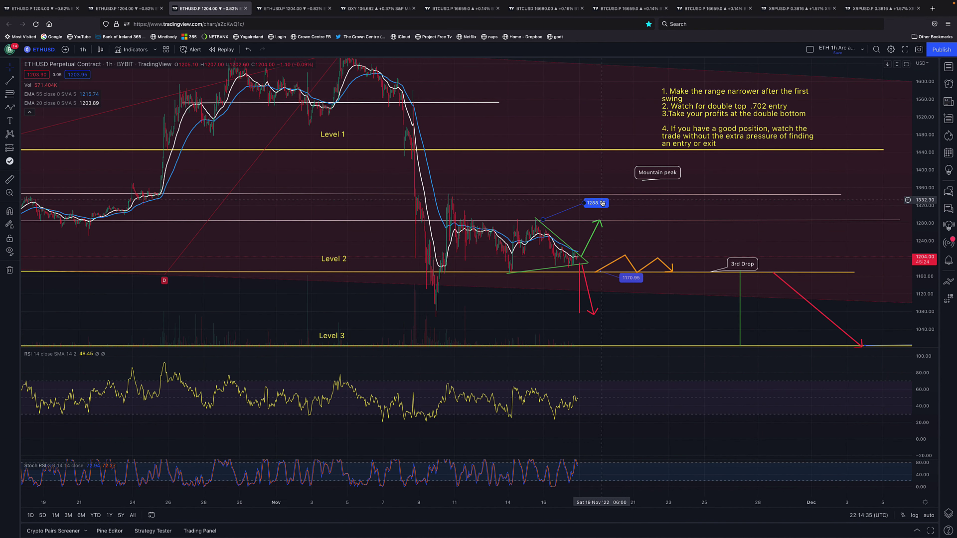
mouse_move(596, 203)
mouse_down()
mouse_move(622, 220)
mouse_move(688, 217)
mouse_up()
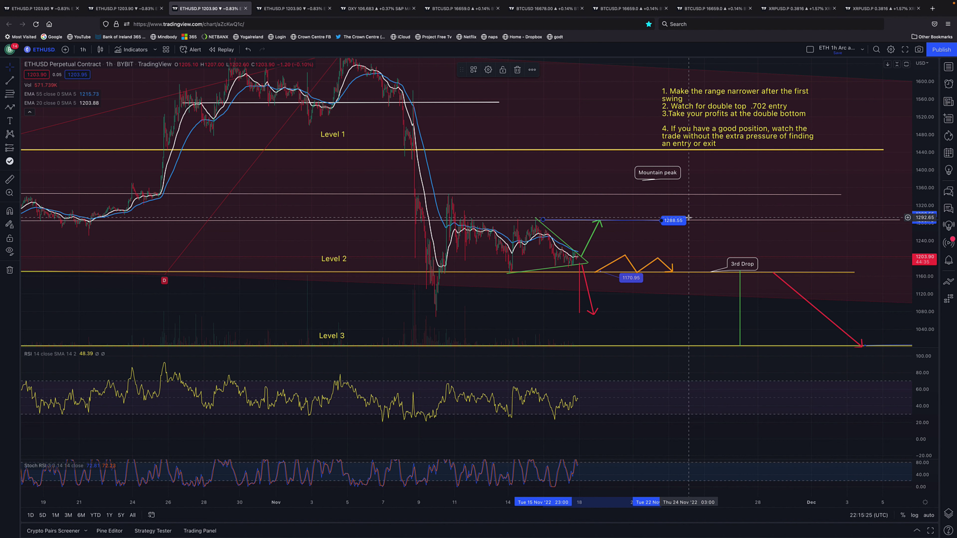
scroll(622, 305, up, 1)
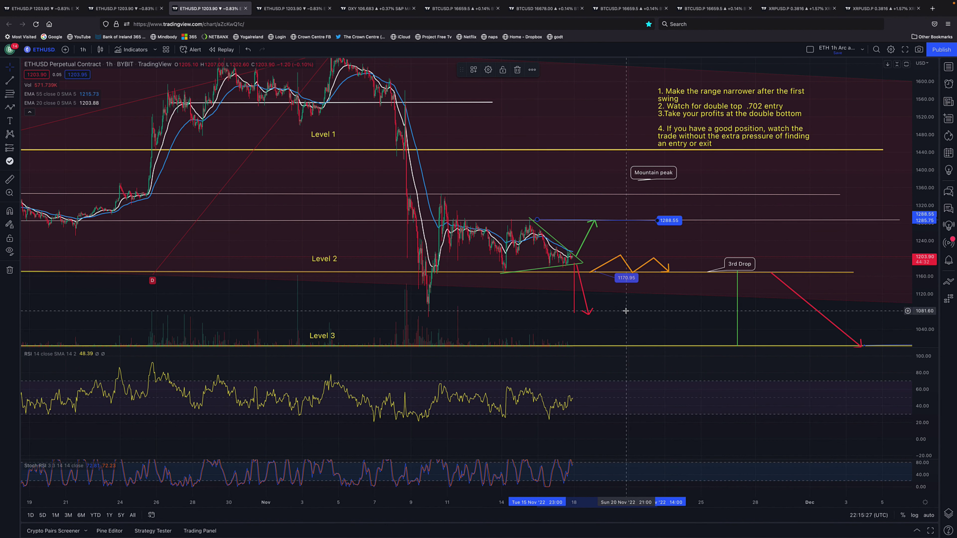
scroll(625, 311, up, 2)
scroll(622, 310, up, 2)
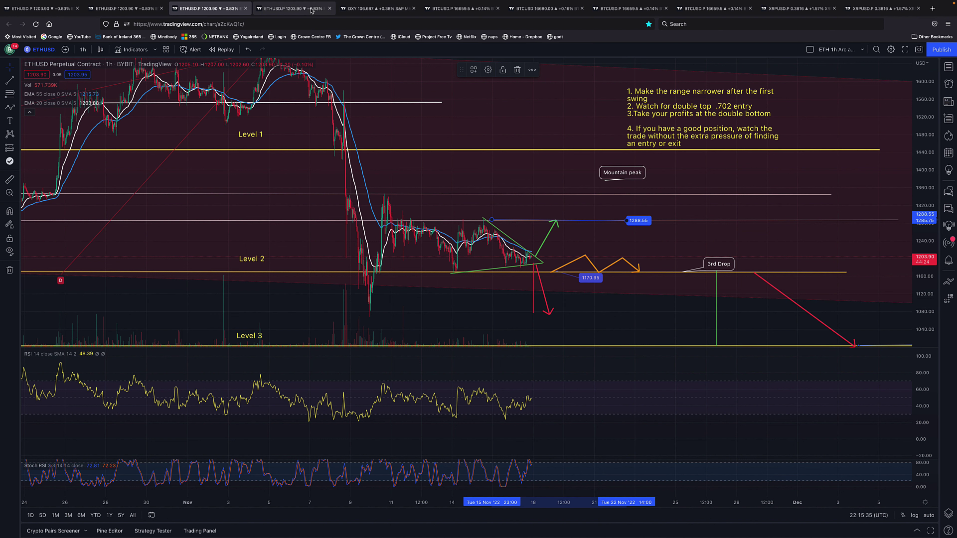
Switch to the Traders Reality ETHUSD chart and measure the move from about 1214.60 up to 1226.60 on 17 November
click(301, 9)
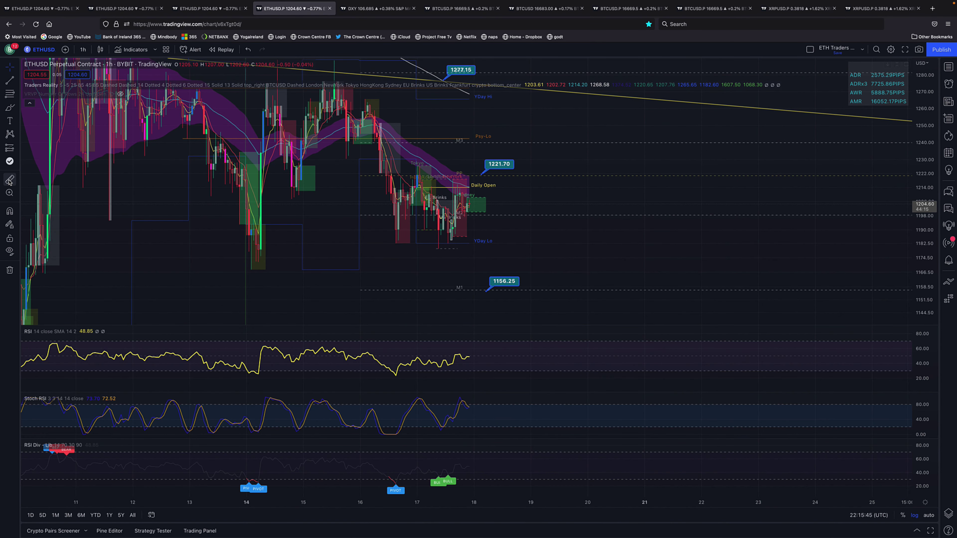
key(shift)
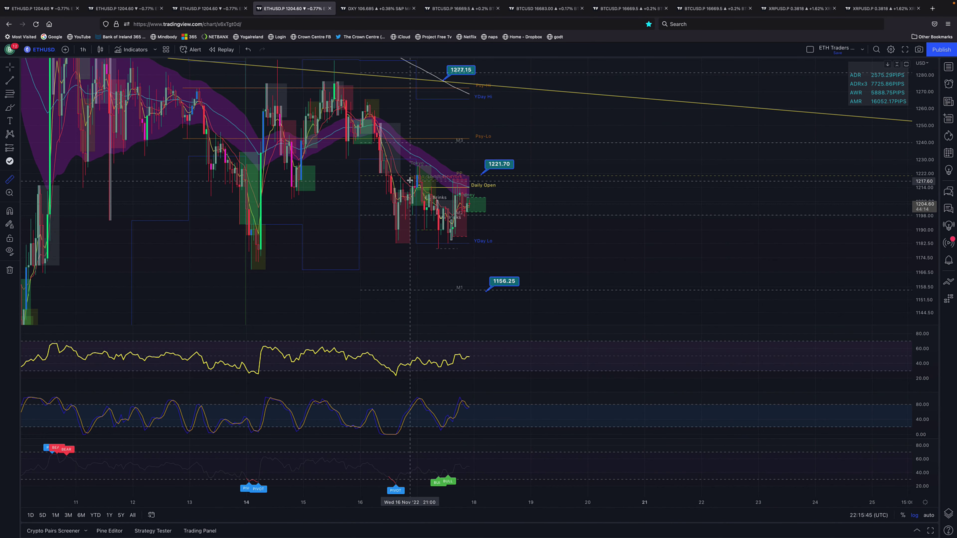
click(459, 186)
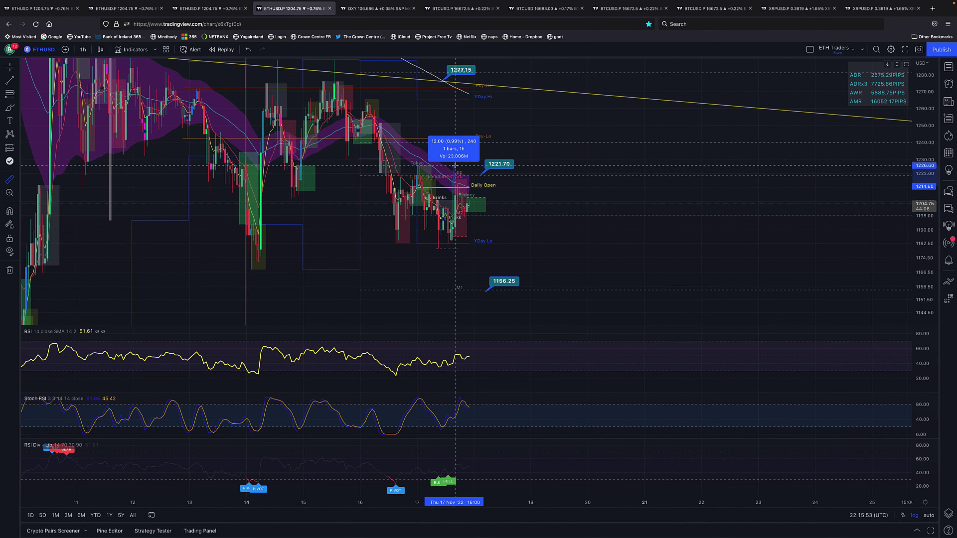
click(455, 165)
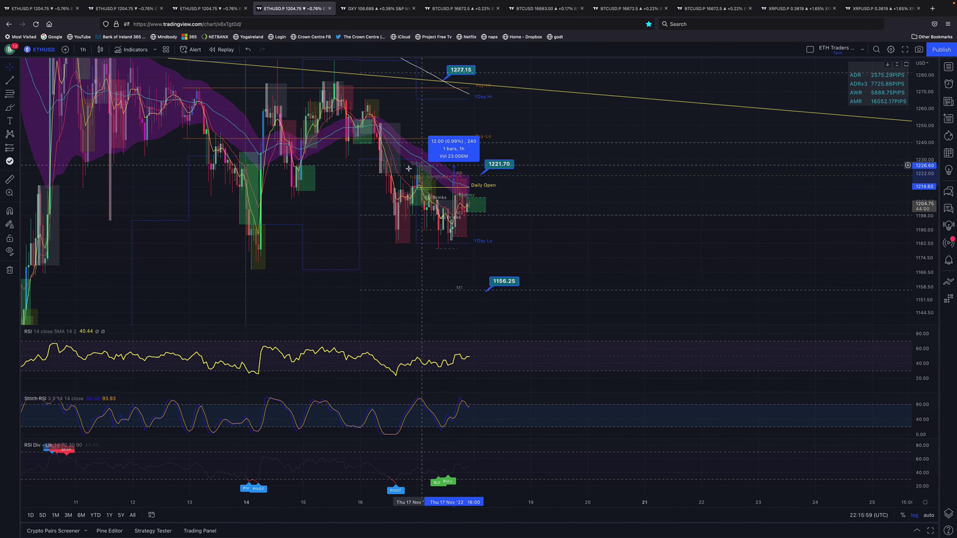
Check the annotated hourly chart, return to the Traders Reality chart and clear its price measurement
key(ctrl+shift+Tab)
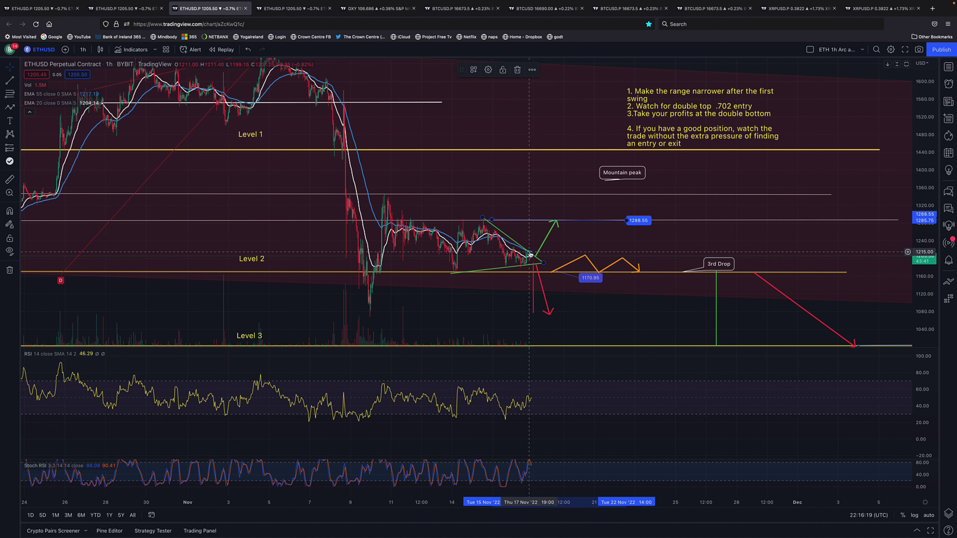
mouse_move(276, 11)
click(277, 27)
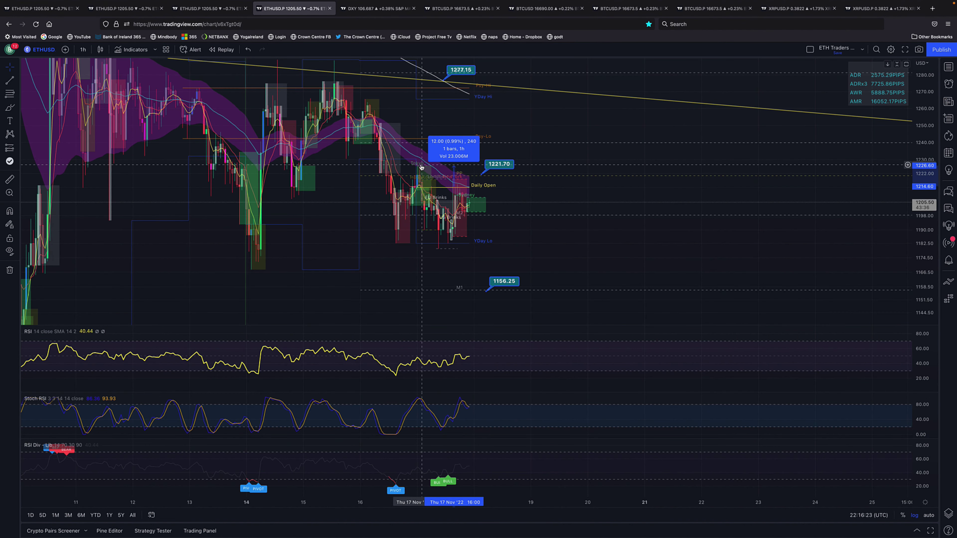
scroll(422, 177, up, 2)
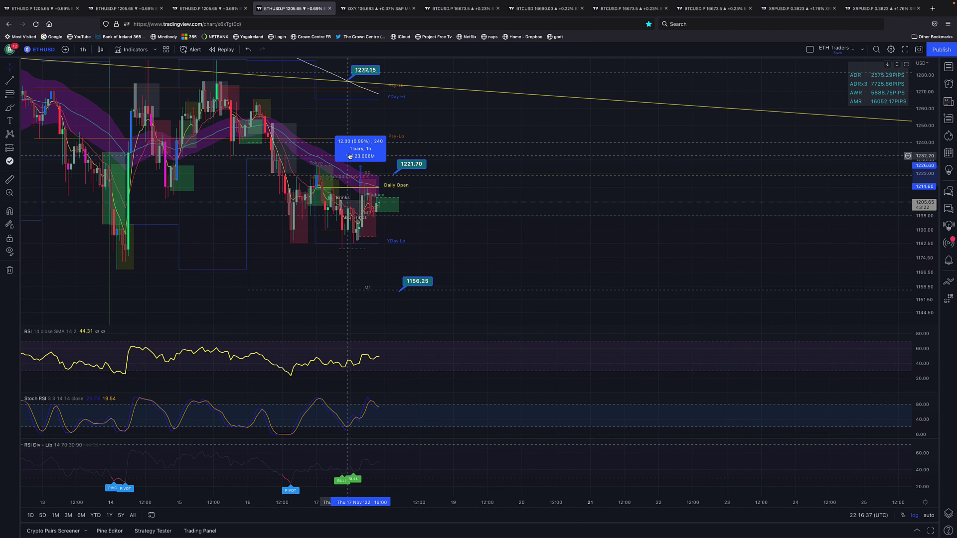
click(337, 163)
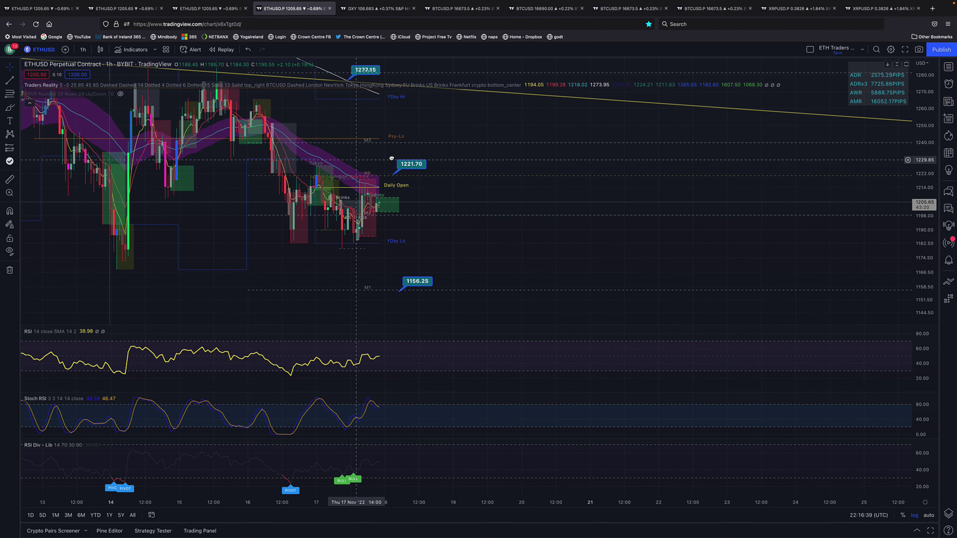
Brush a white W pattern over the 16–17 November lows, continuing up to the descending yellow trend line
scroll(365, 158, left, 5)
click(10, 108)
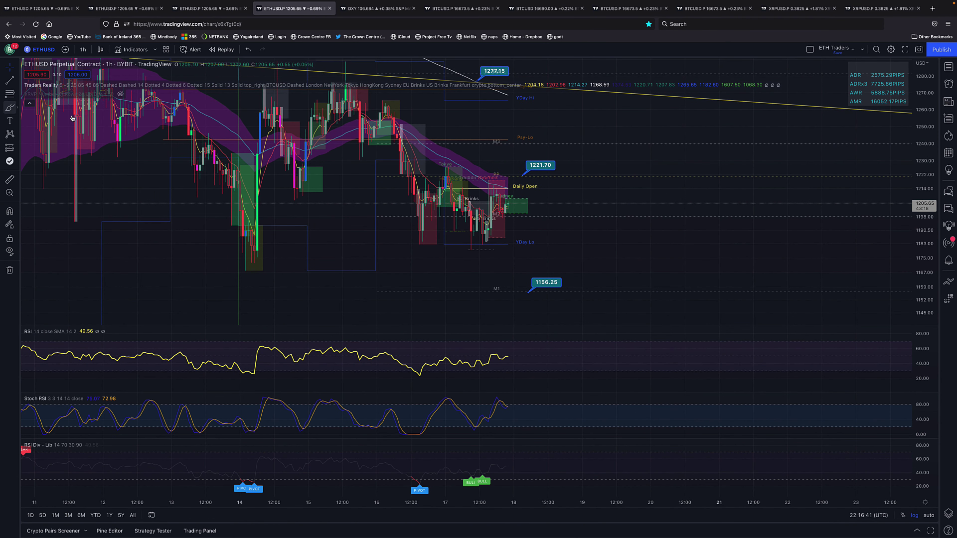
mouse_move(386, 119)
mouse_down()
mouse_move(425, 234)
mouse_move(444, 183)
mouse_move(459, 221)
mouse_move(488, 236)
mouse_move(532, 92)
mouse_up()
Measure the projected rise from the Daily Open level to the upper end of the brushed W pattern, and clear the measurement
key(shift)
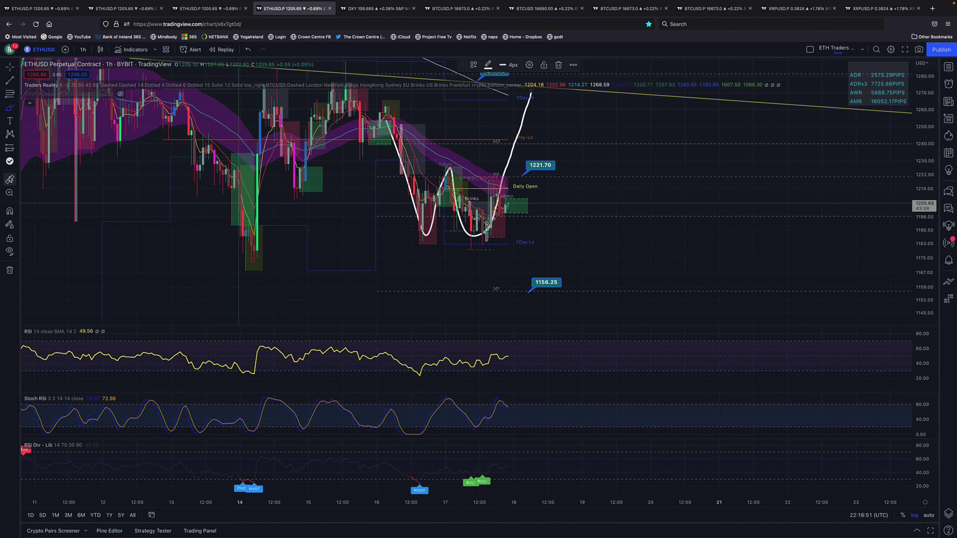
click(505, 189)
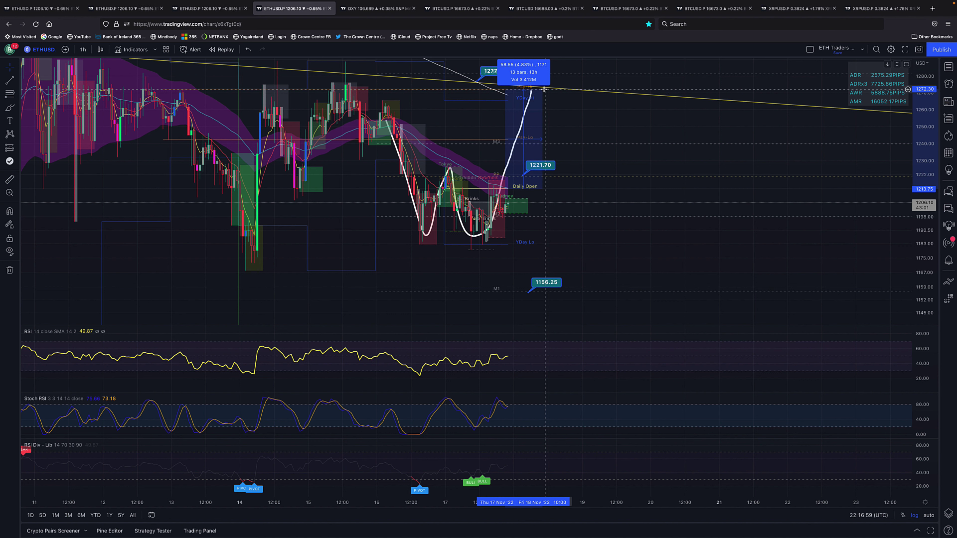
click(588, 154)
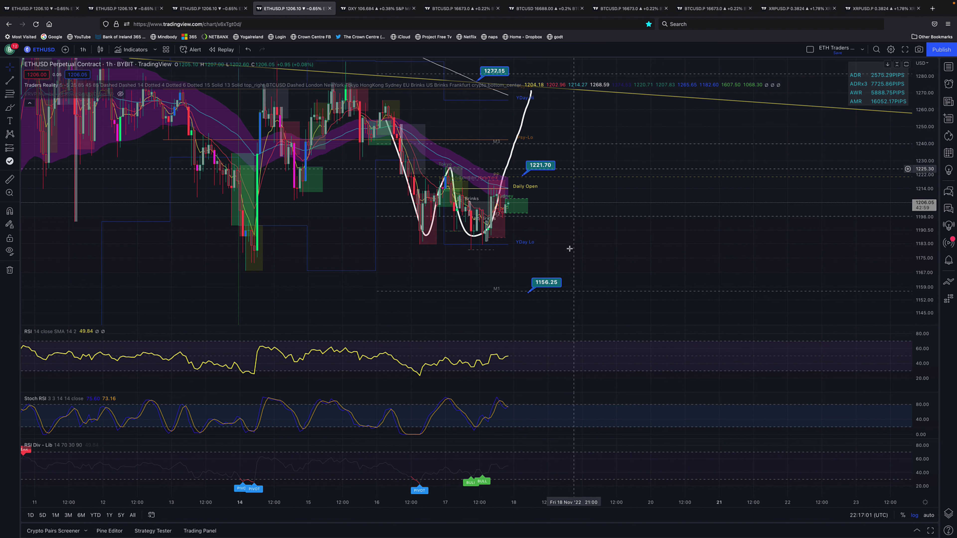
Delete the white W brush drawing from the Traders Reality chart
click(17, 67)
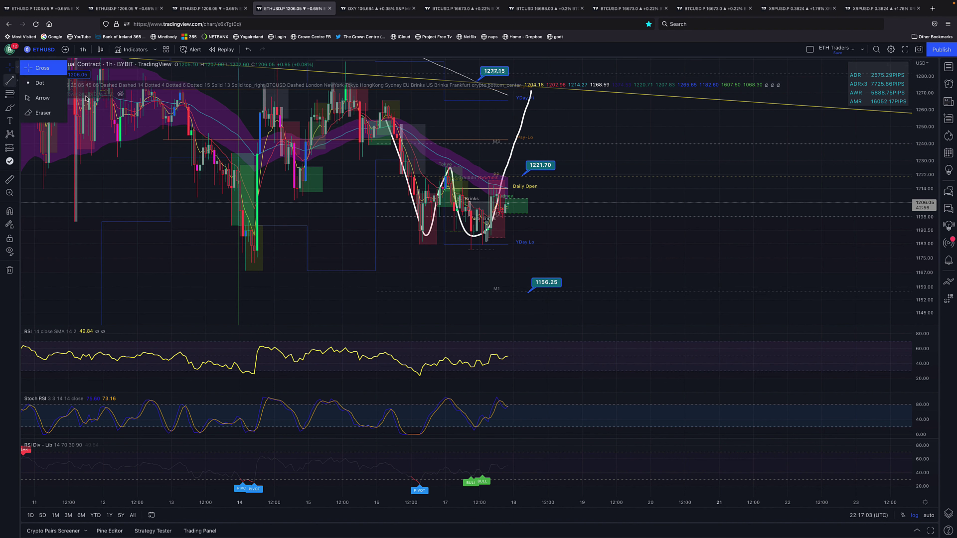
click(428, 236)
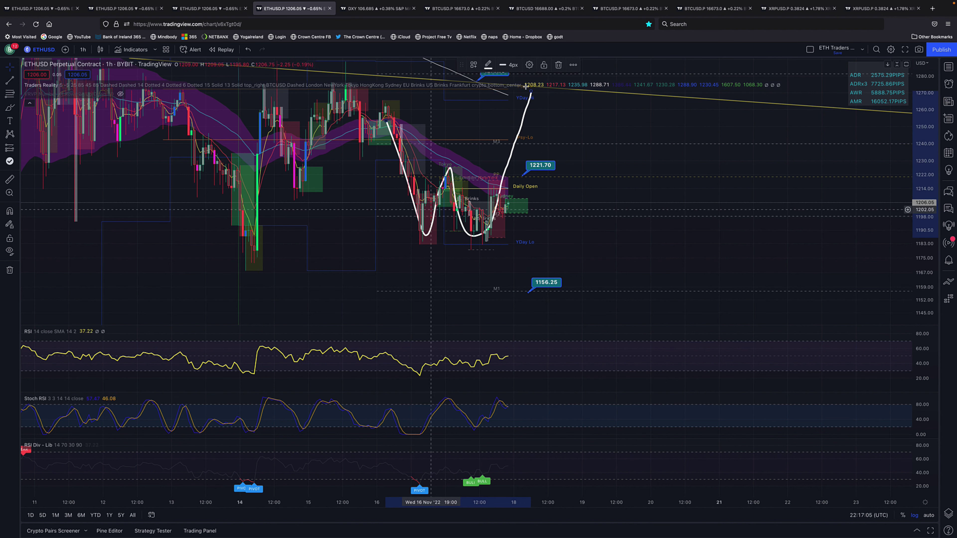
click(559, 66)
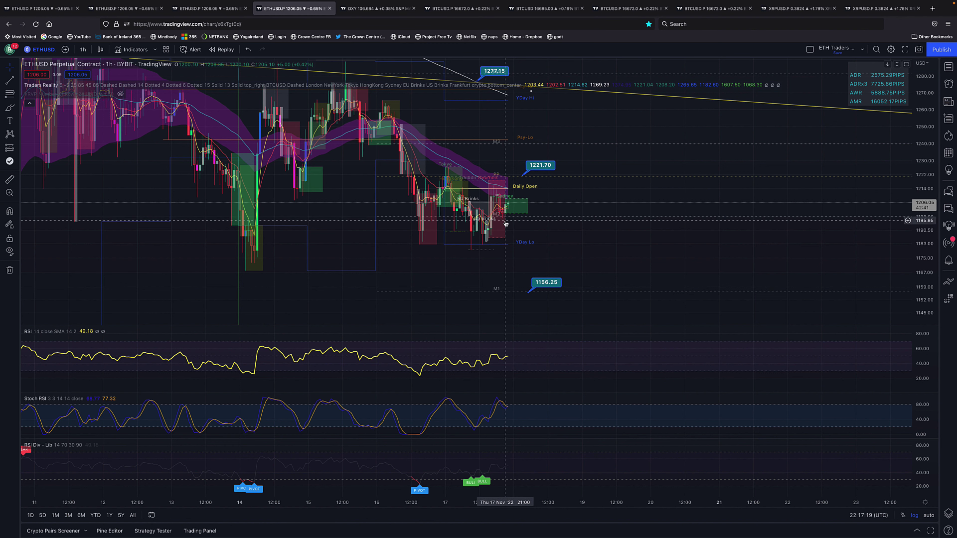
Examine the latest price action around the Daily Open and hide the Traders Reality indicator
scroll(504, 221, up, 2)
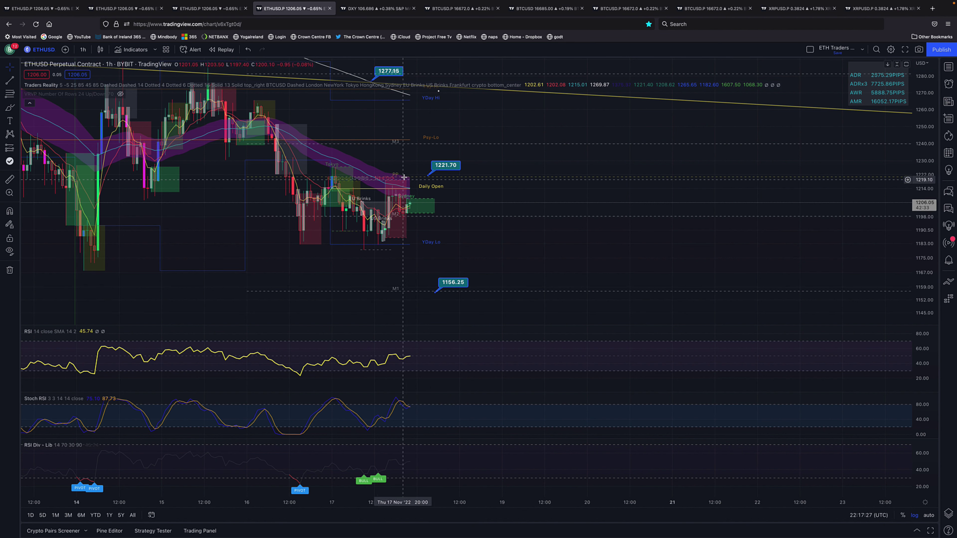
drag(400, 200, 451, 229)
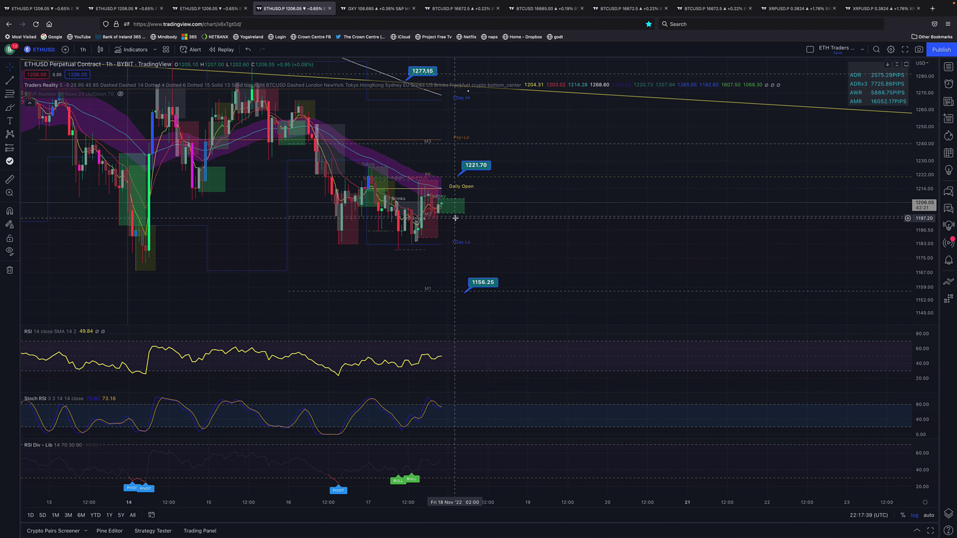
scroll(398, 234, down, 1)
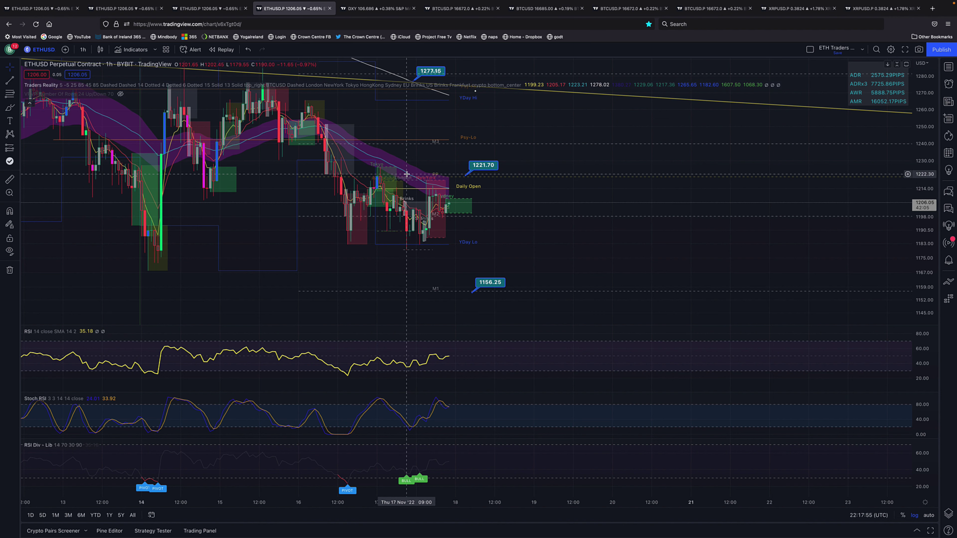
scroll(472, 94, down, 3)
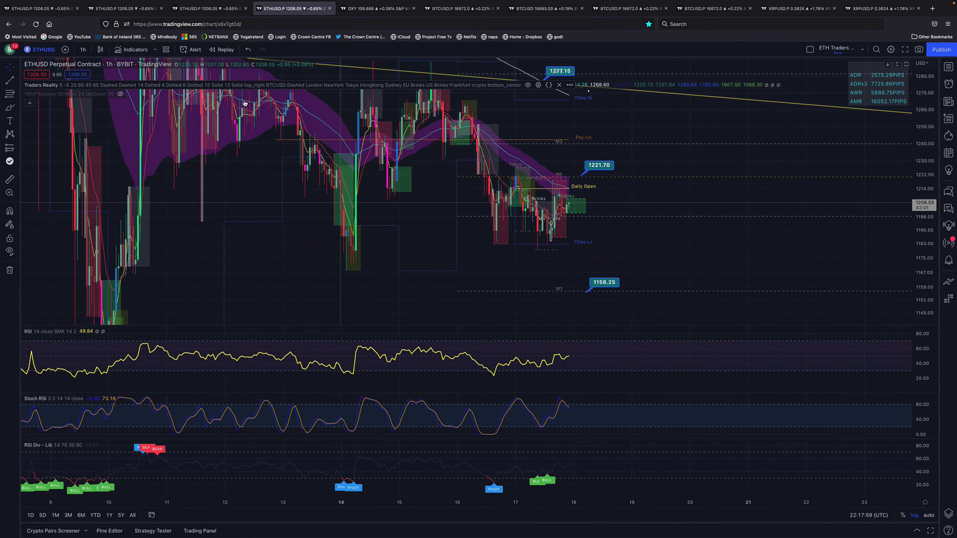
click(528, 85)
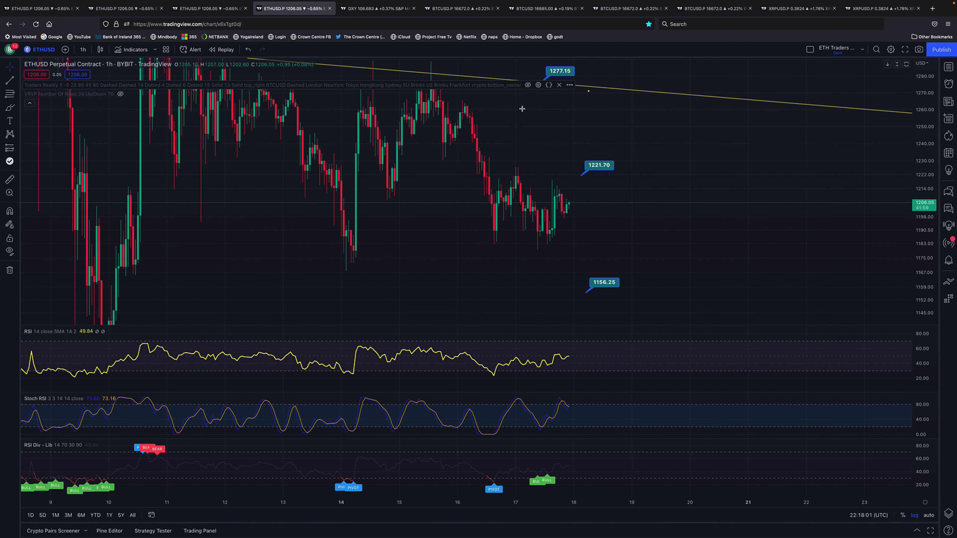
Move the uppermost price label onto the descending yellow trend line above the latest candles, at 1271.50
scroll(536, 159, down, 1)
scroll(536, 159, down, 7)
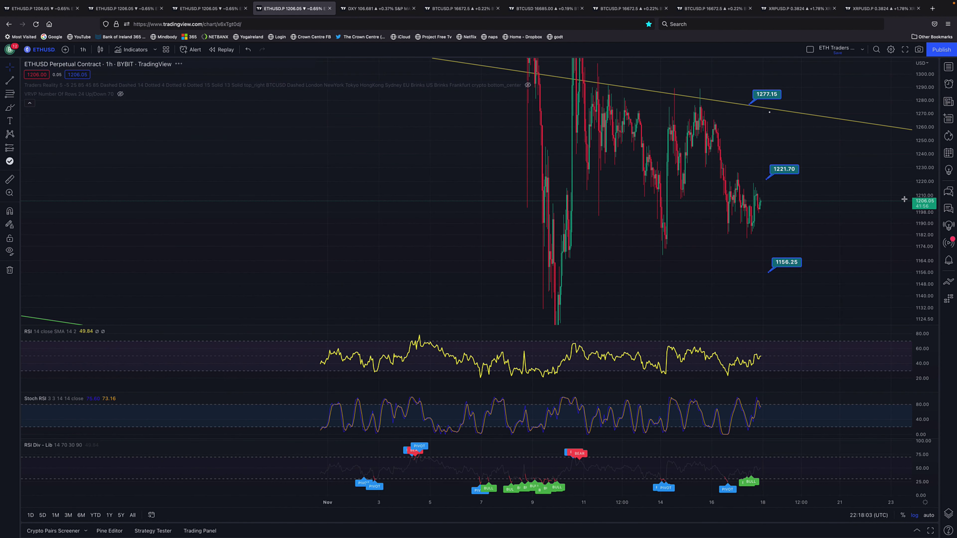
drag(756, 140, 794, 147)
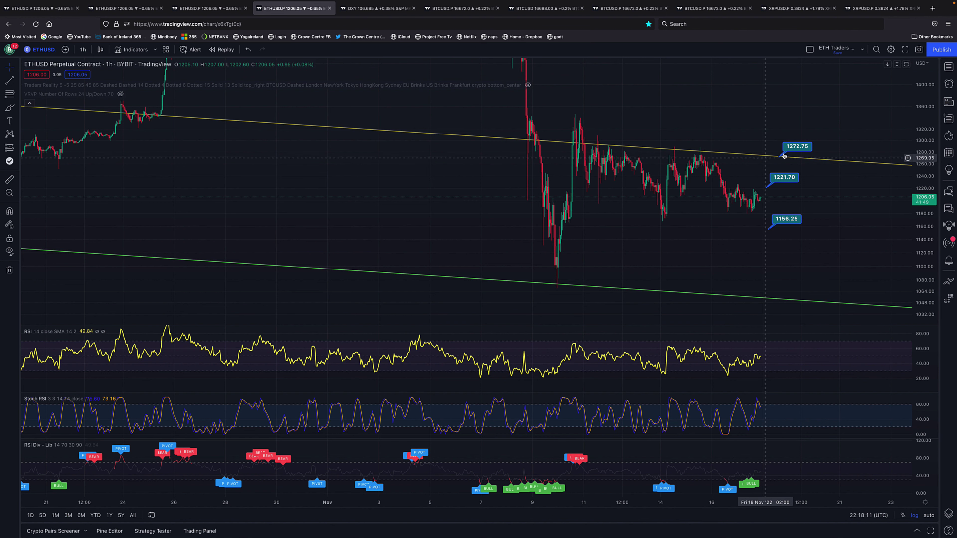
drag(803, 149, 783, 150)
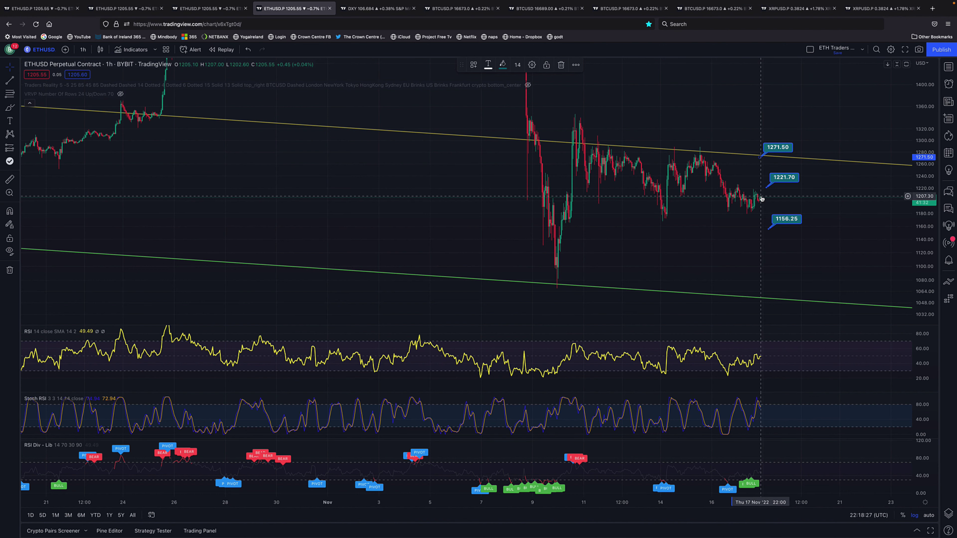
Return to the annotated hourly ETHUSD chart and examine the projected paths between Level 2 and Level 3 and the area below
click(209, 8)
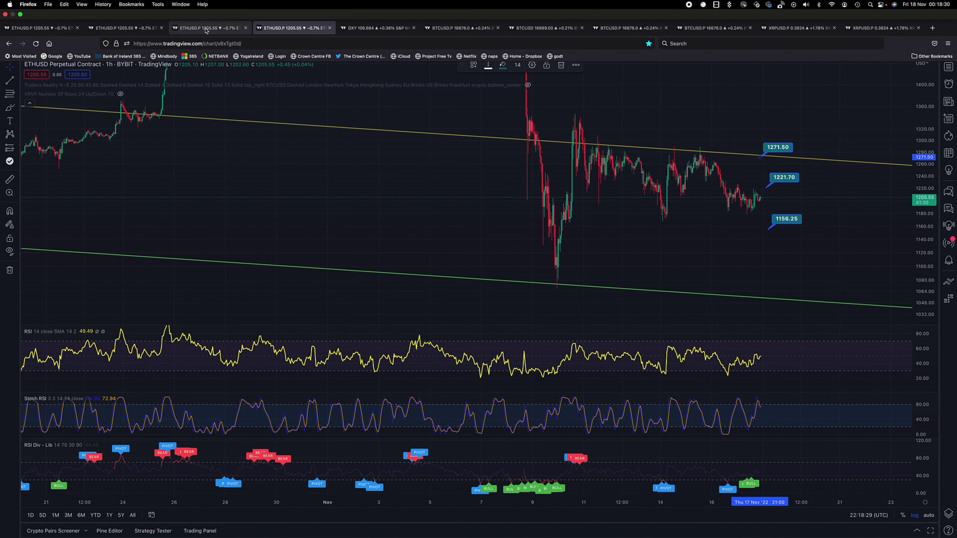
scroll(539, 286, right, 5)
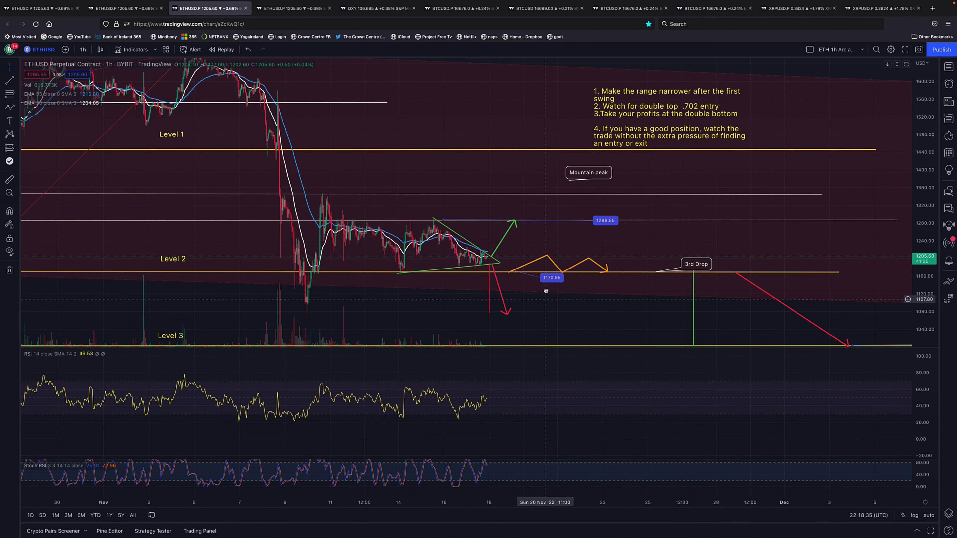
drag(545, 299, 549, 234)
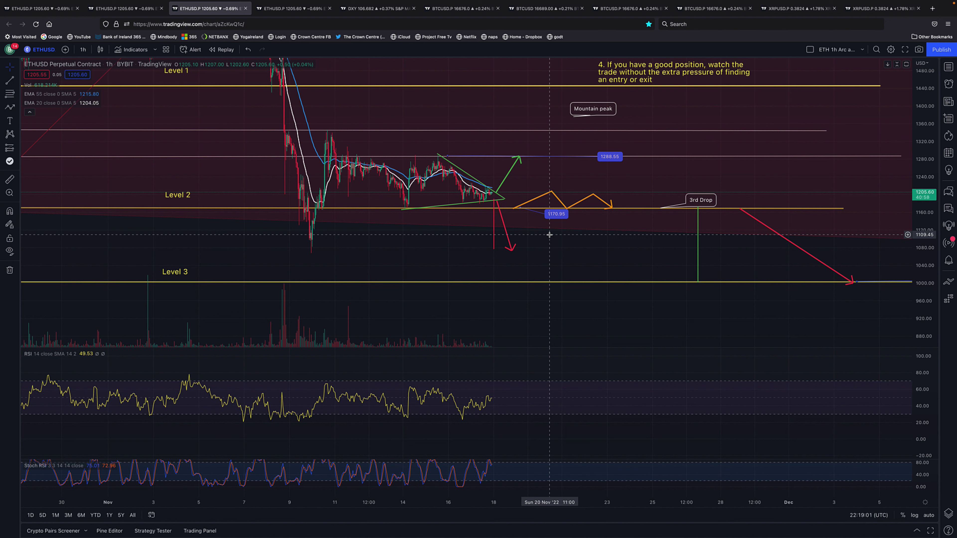
Compare the price labels on the ETH Traders chart with the projected paths around Level 2 on the annotated hourly ETHUSD chart
mouse_move(280, 2)
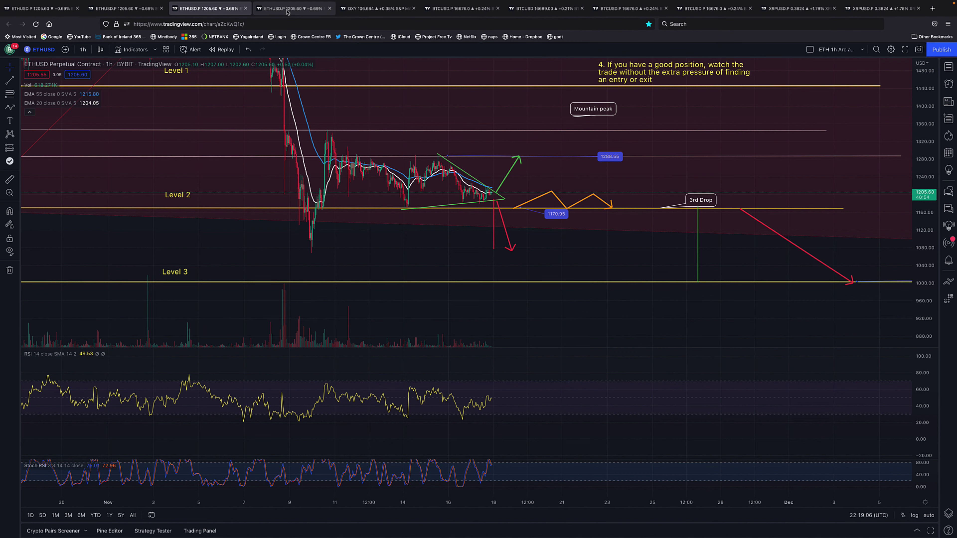
click(287, 9)
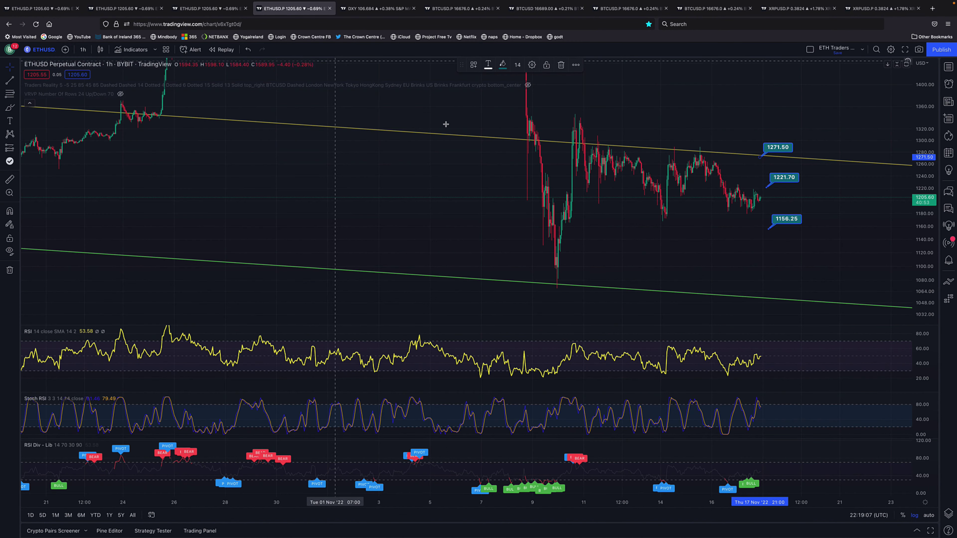
scroll(710, 300, down, 2)
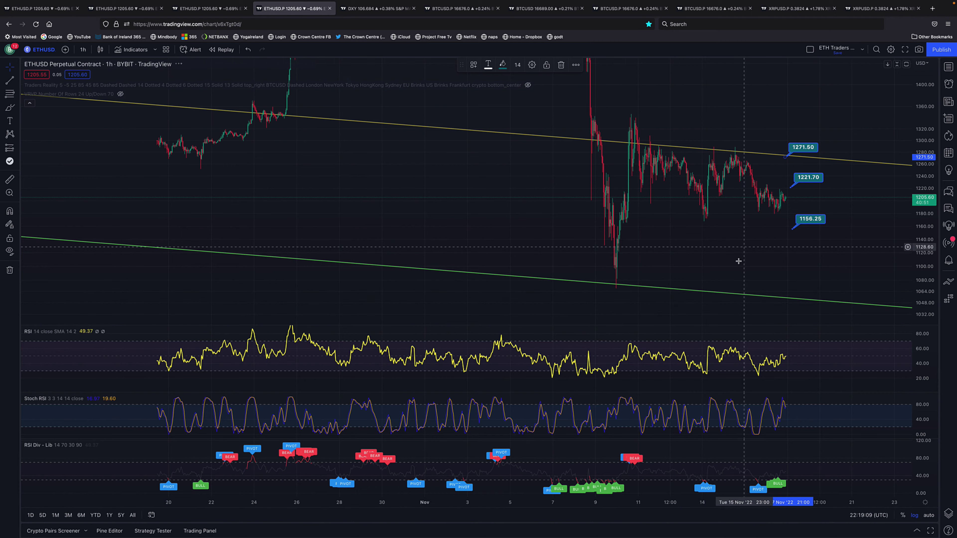
scroll(737, 261, up, 3)
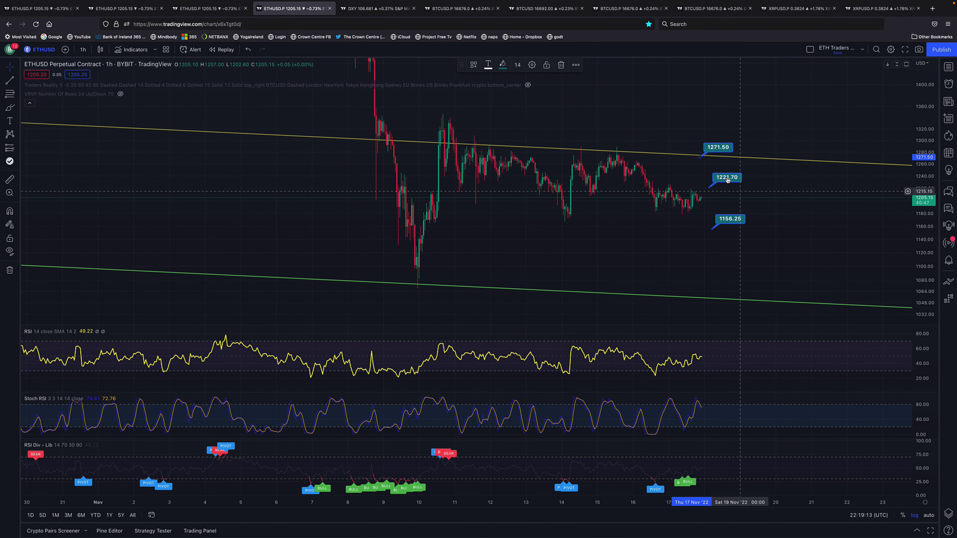
click(204, 29)
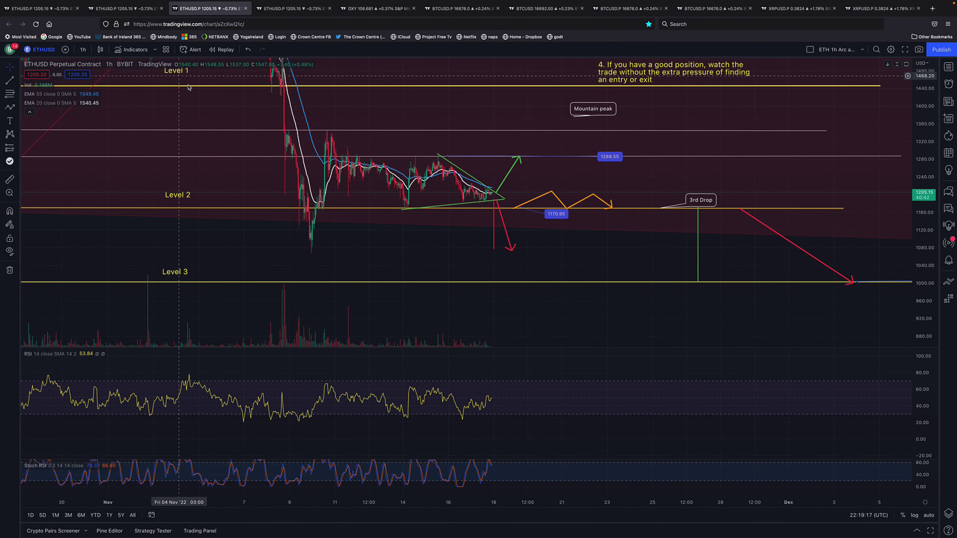
scroll(313, 207, up, 2)
scroll(425, 210, up, 2)
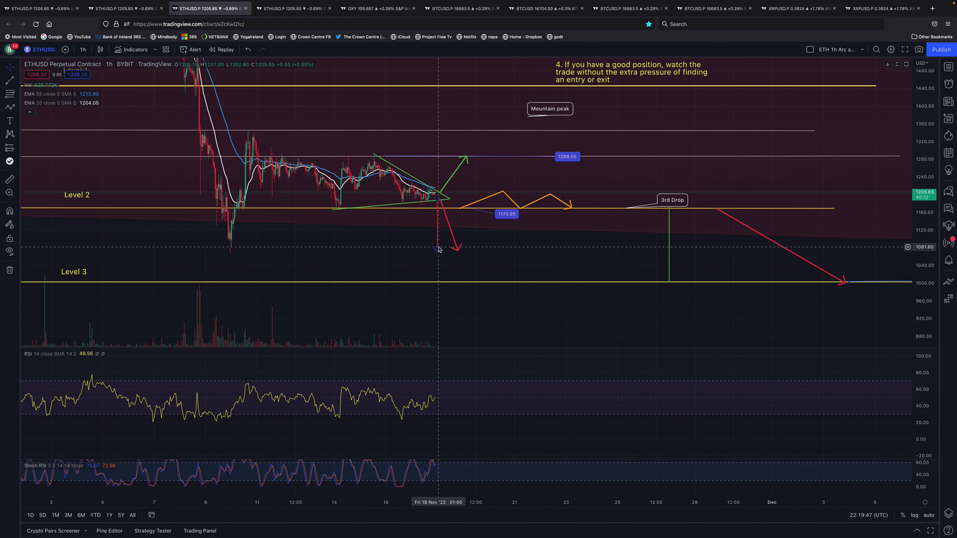
Return to the ETH Traders chart, show the Traders Reality indicator and examine the latest candles around the Daily Open
click(290, 8)
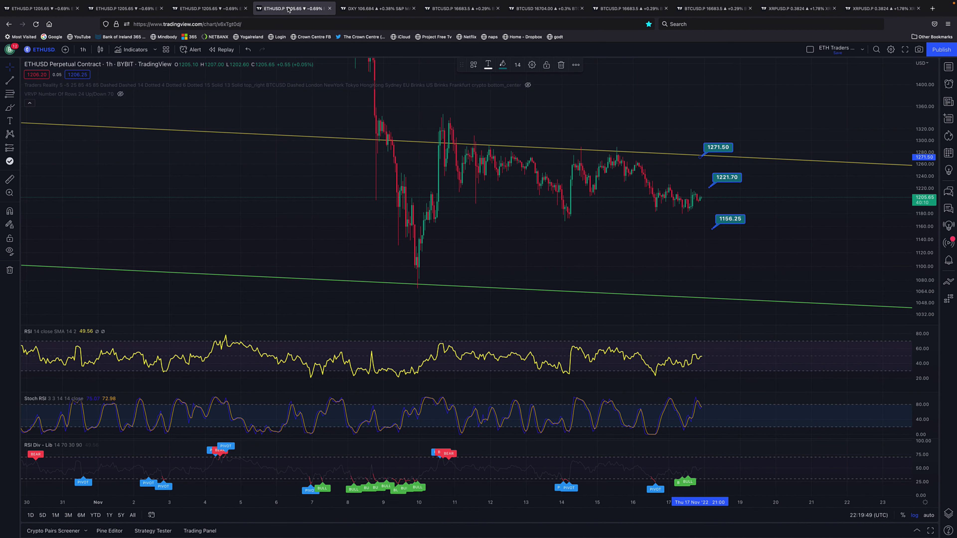
click(361, 9)
click(289, 9)
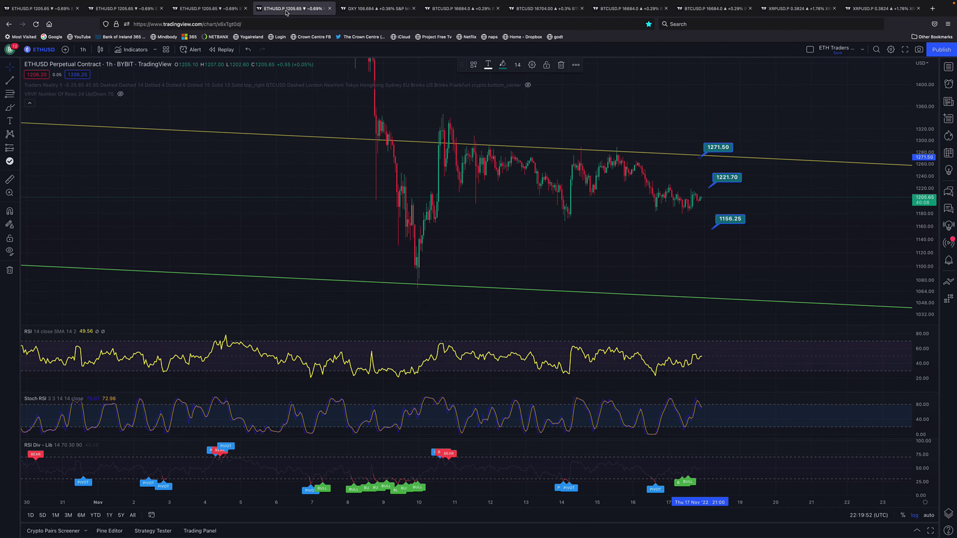
click(528, 85)
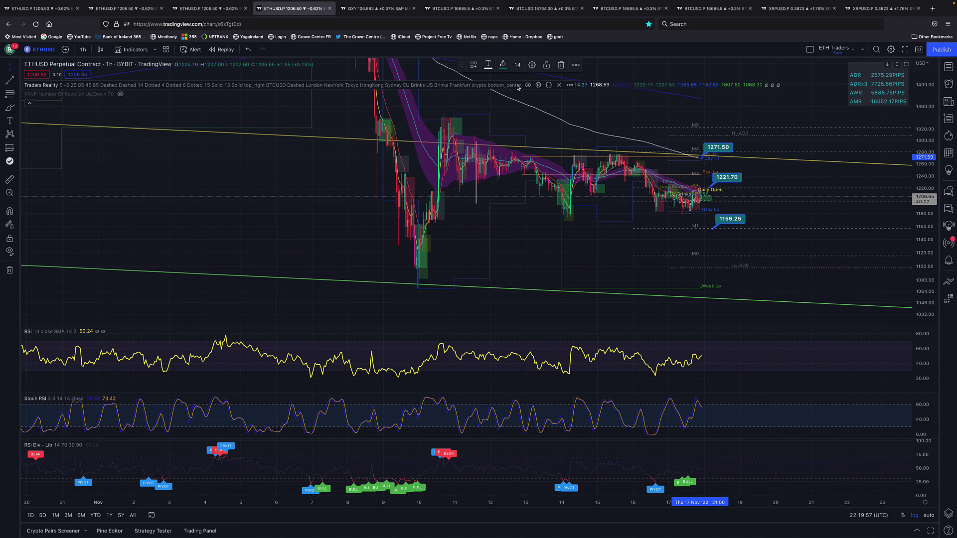
scroll(639, 246, up, 5)
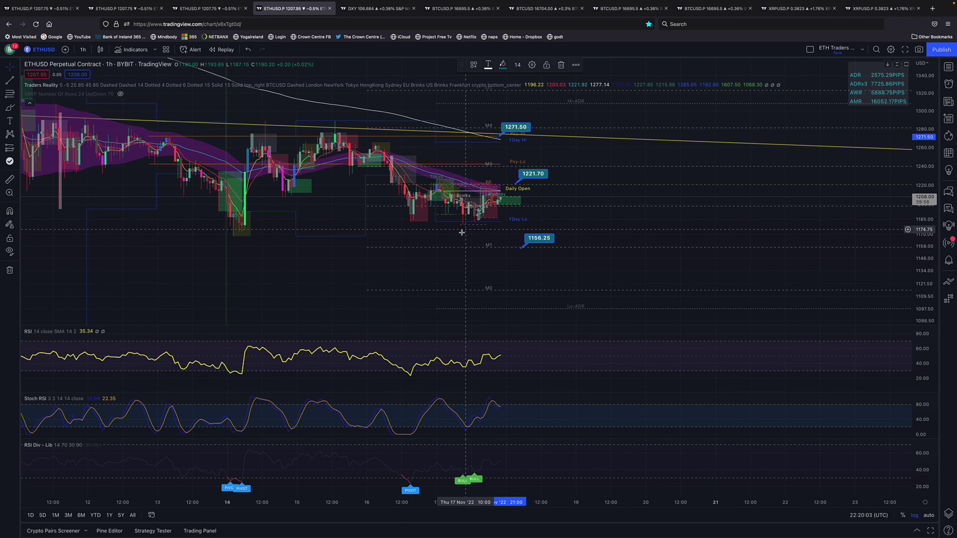
scroll(453, 211, down, 2)
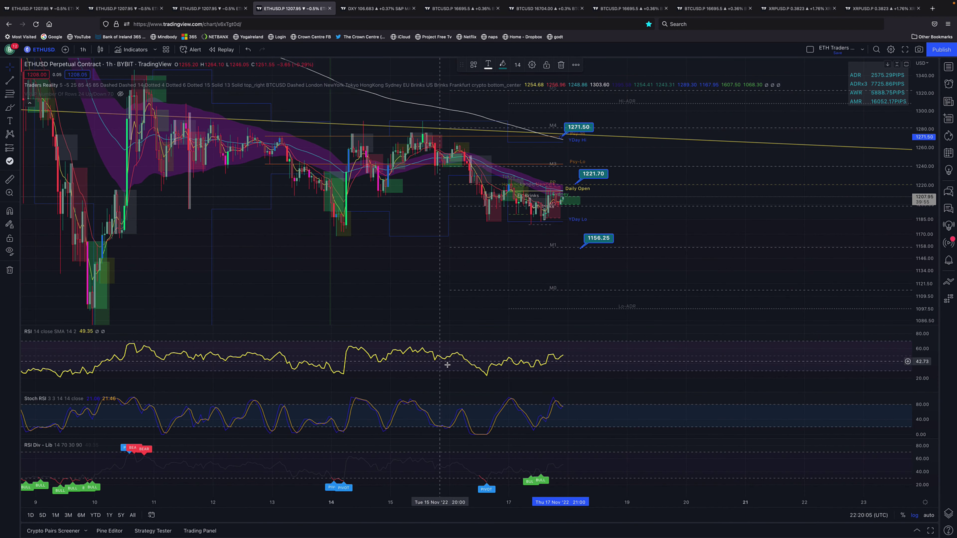
Inspect the latest price action on the 15-minute timeframe with an expanded price scale, and return the chart to 1 hour
click(83, 50)
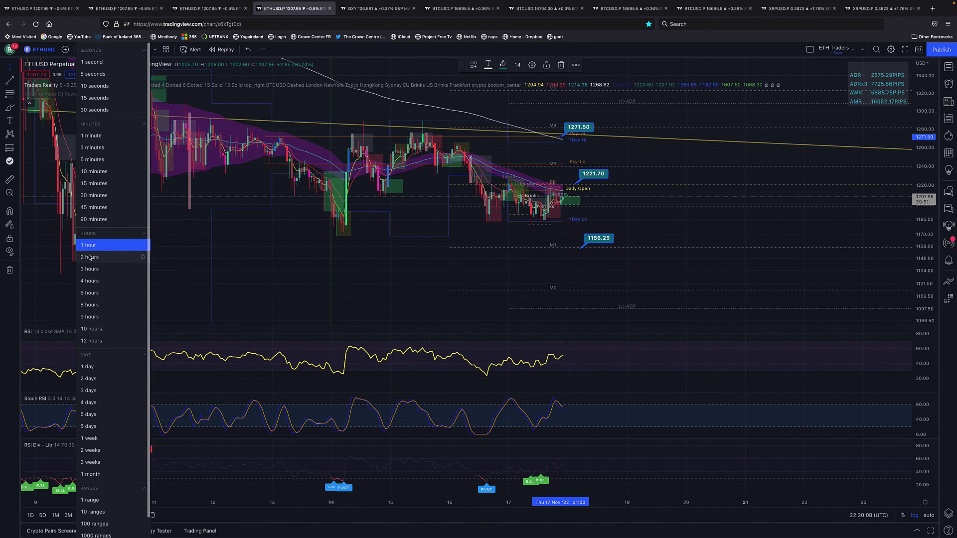
click(94, 184)
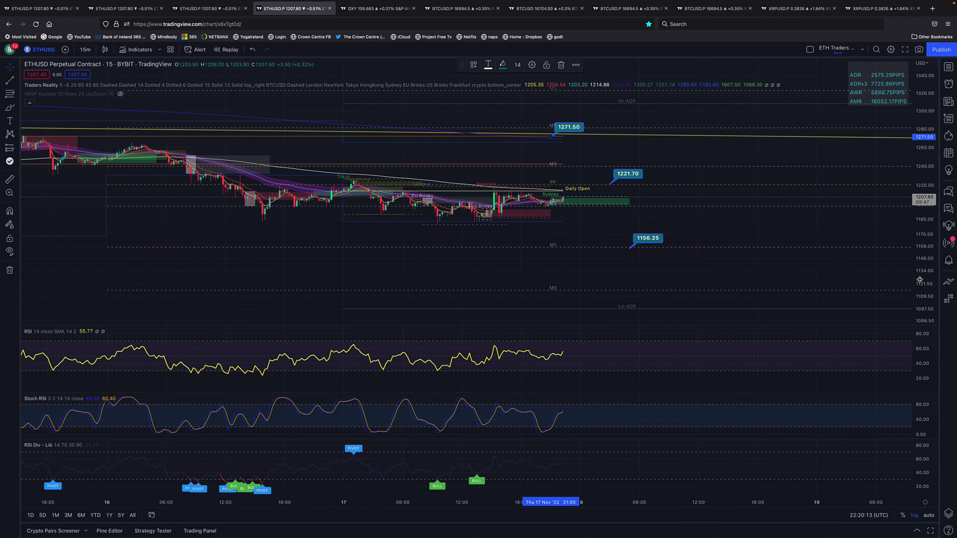
drag(920, 279, 920, 253)
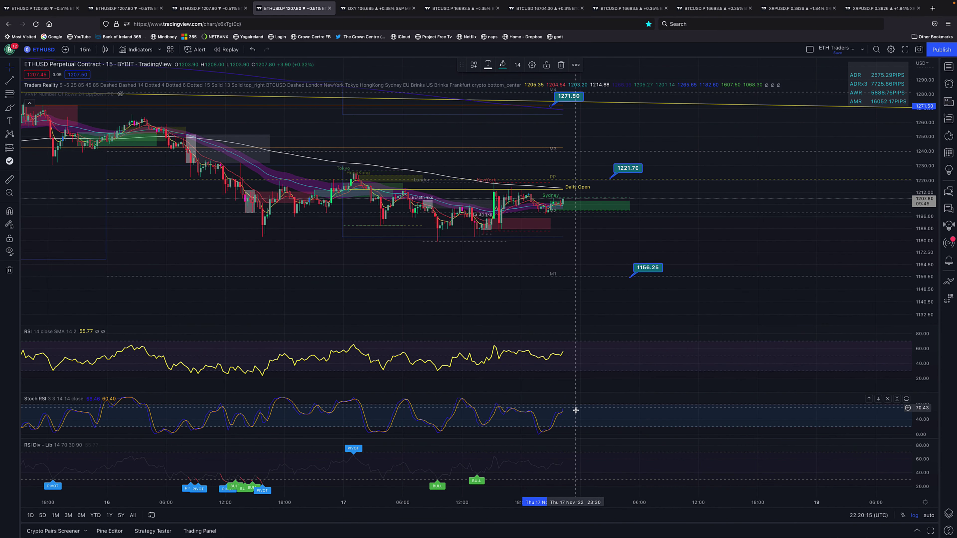
click(85, 50)
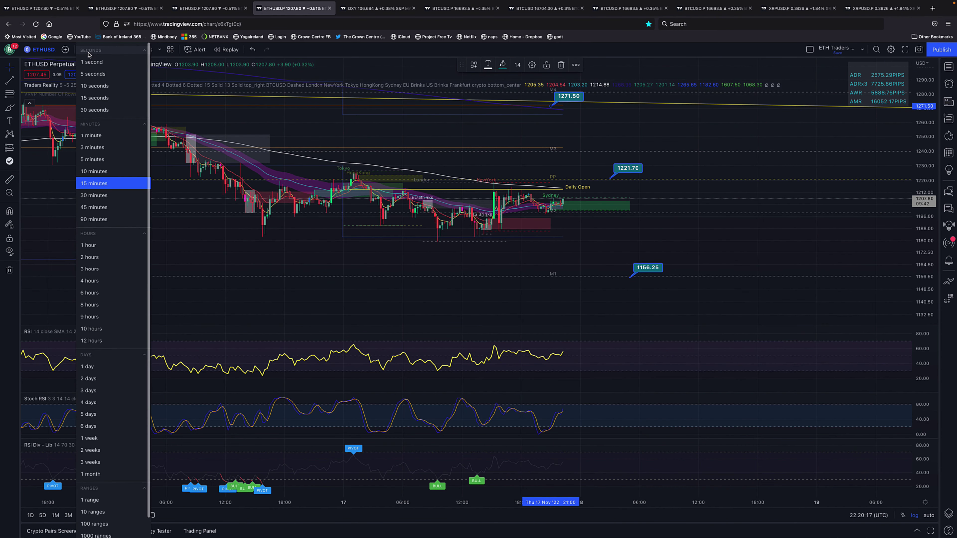
click(104, 245)
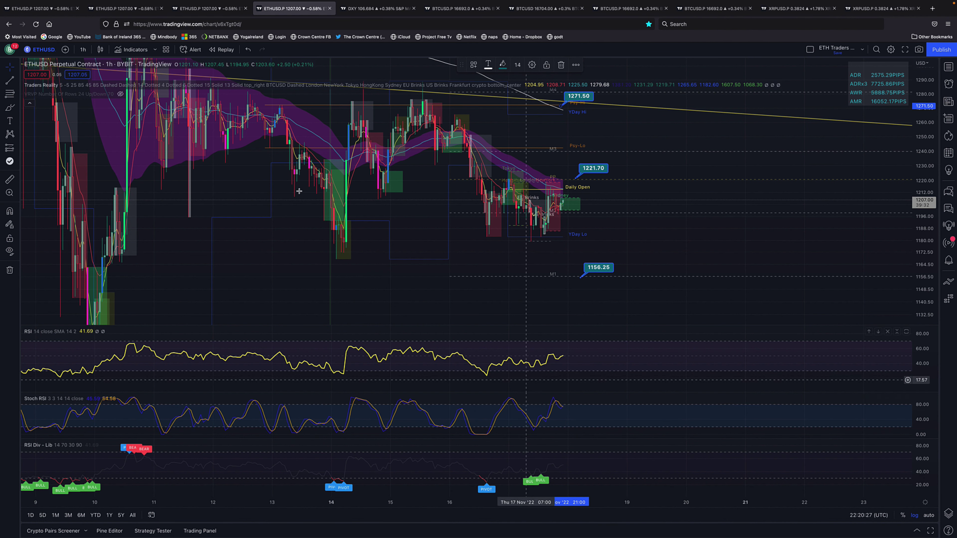
Draw a short white brush stroke beneath the latest swing low, just above the YDay Lo level
click(7, 109)
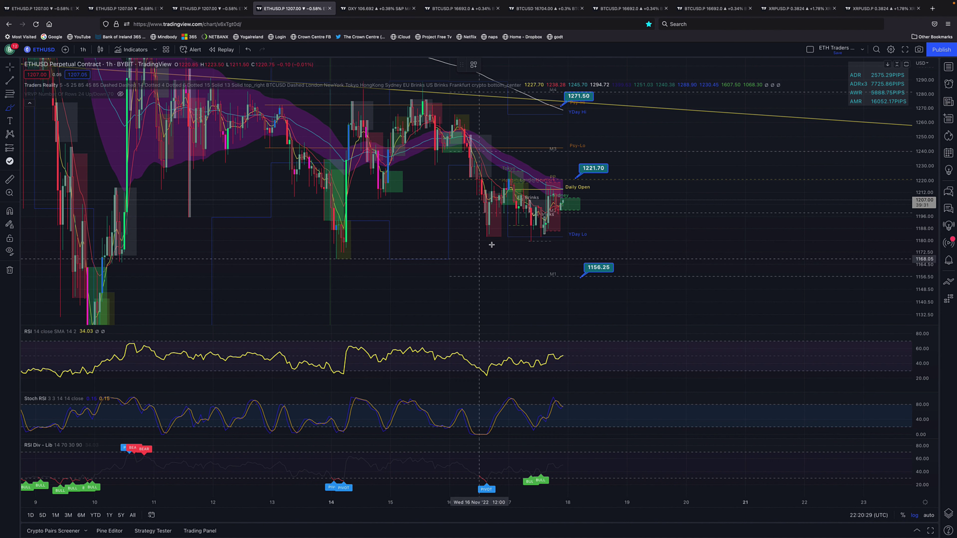
drag(534, 233, 556, 230)
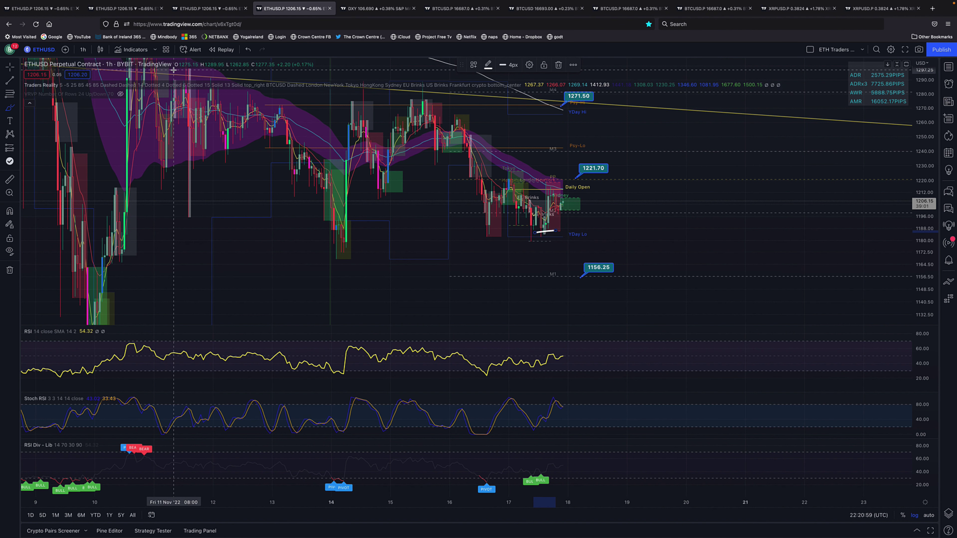
Examine the annotated hourly ETHUSD chart, covering the earlier drop from Level 1, the triangle and the projected paths around Level 2
click(198, 9)
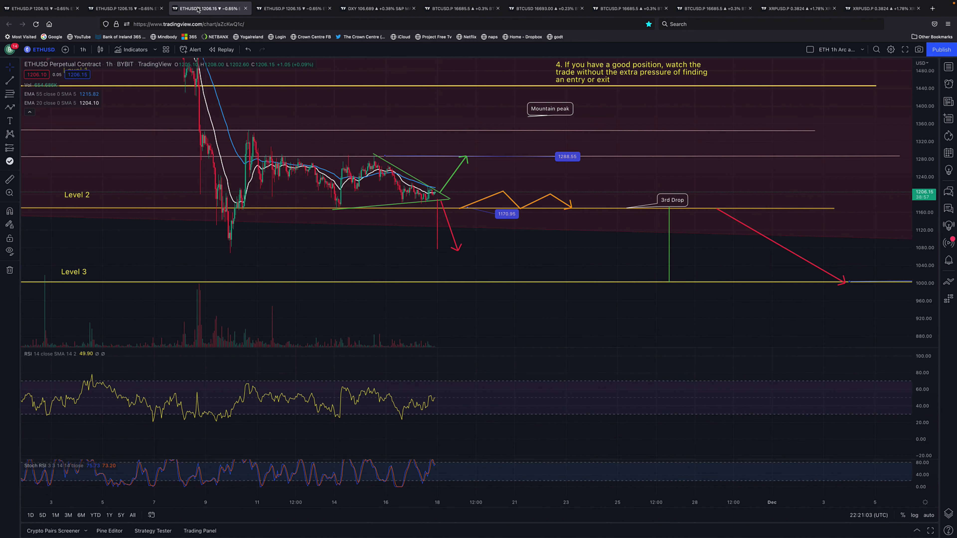
scroll(316, 231, left, 5)
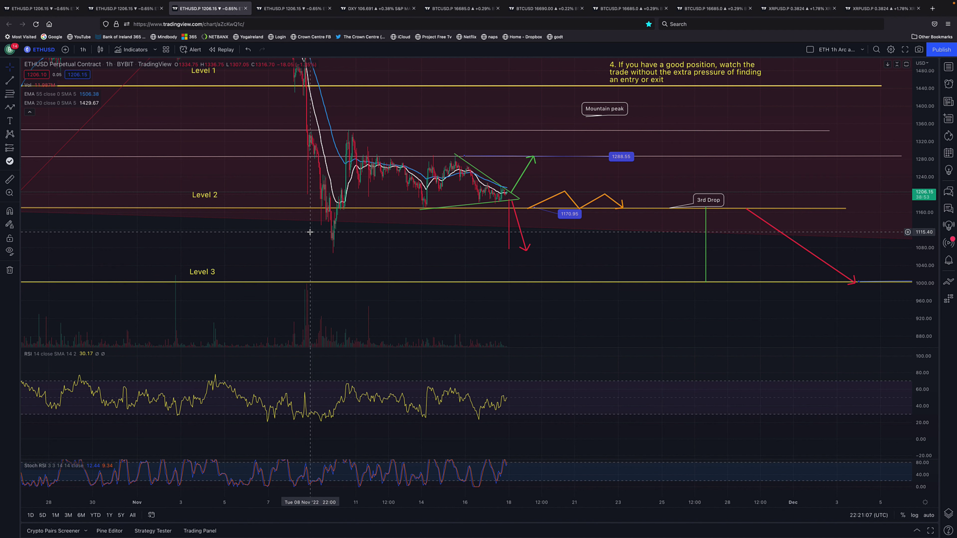
drag(330, 275, 354, 284)
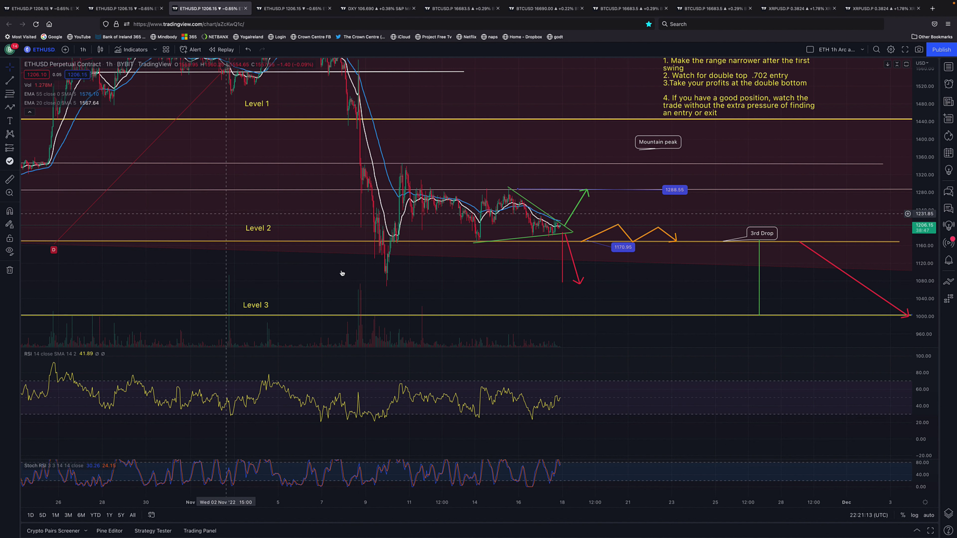
scroll(342, 268, down, 2)
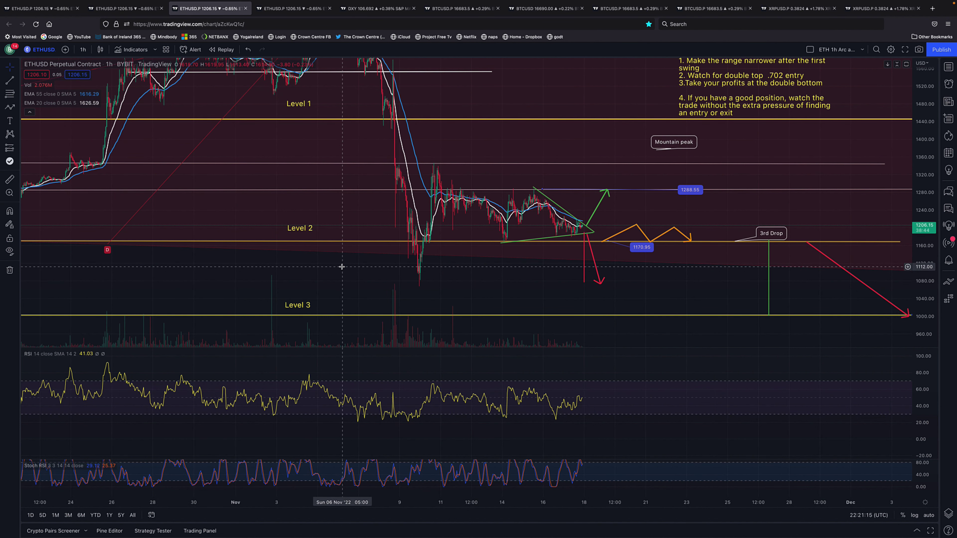
scroll(342, 267, down, 1)
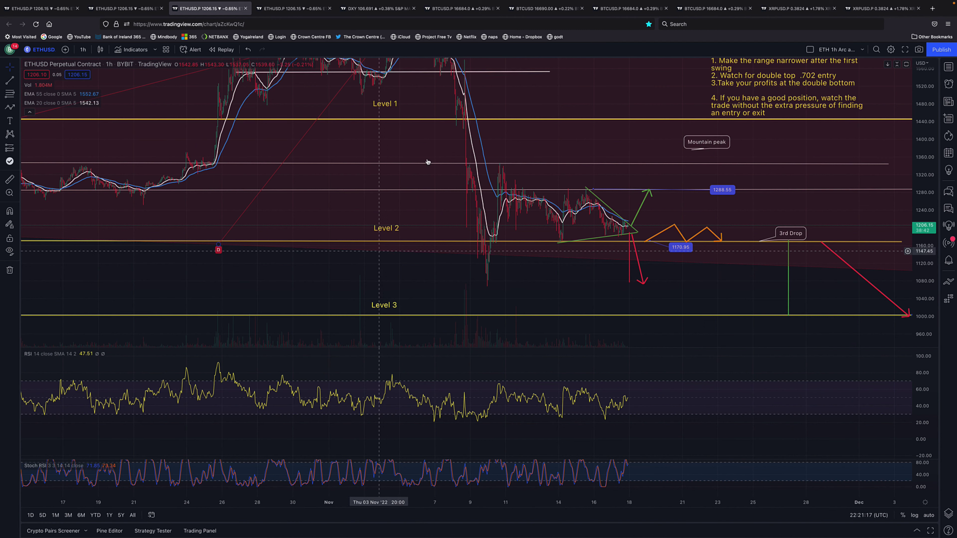
drag(431, 143, 385, 180)
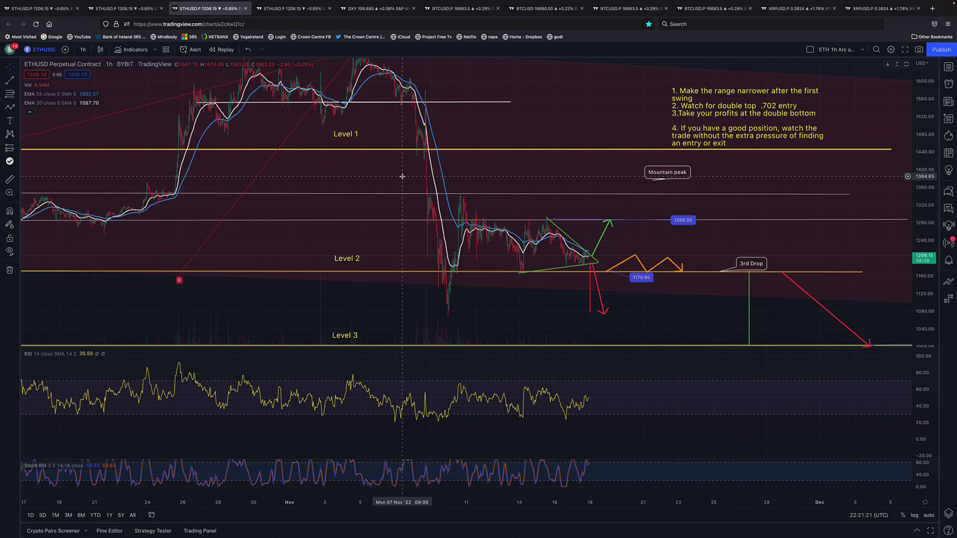
drag(395, 174, 404, 174)
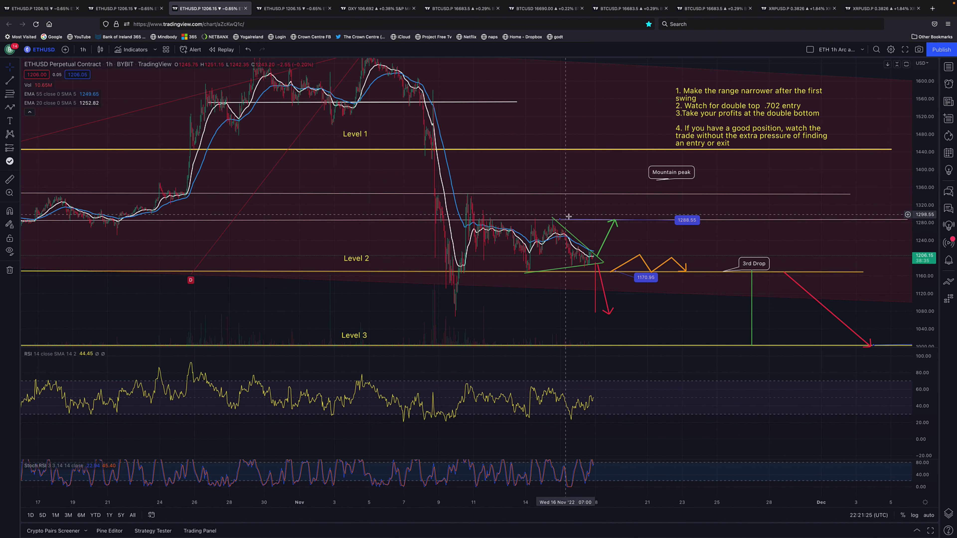
scroll(584, 291, left, 5)
scroll(581, 289, right, 10)
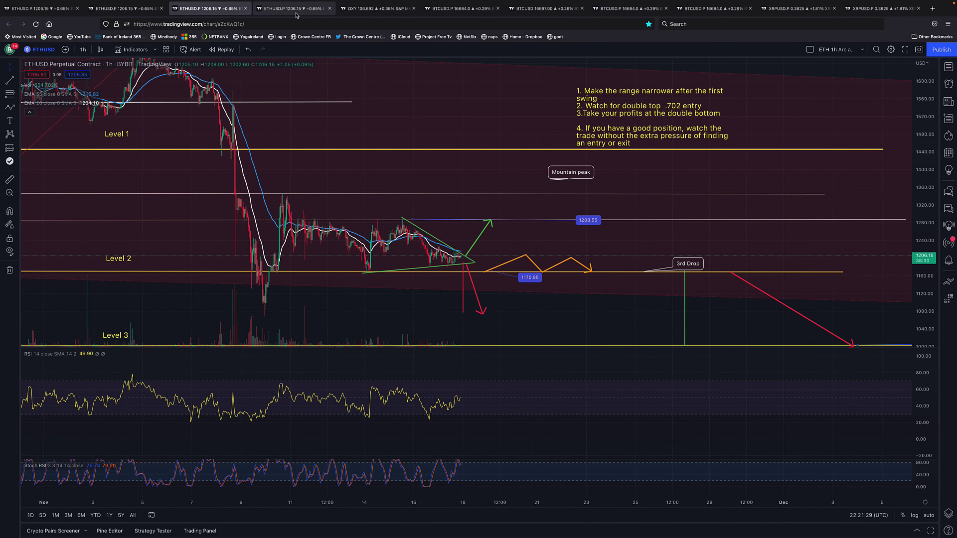
Return to the ETH Traders chart and measure the short price move just above the Daily Open at the latest candles
click(285, 9)
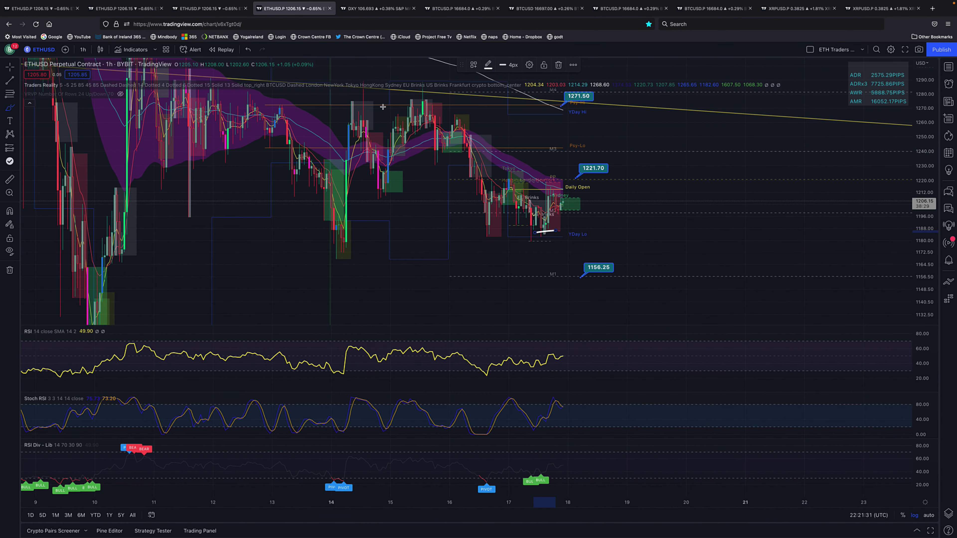
scroll(534, 232, up, 1)
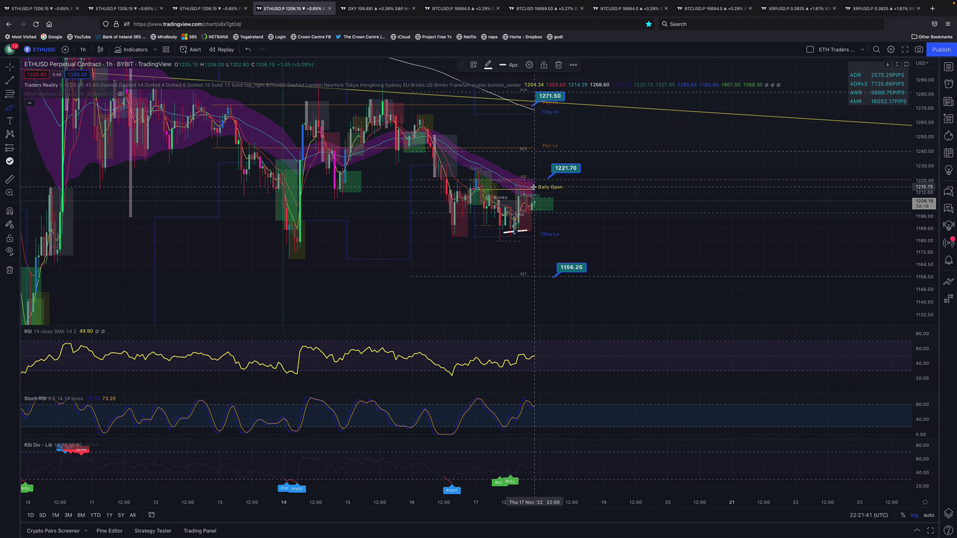
scroll(533, 187, up, 1)
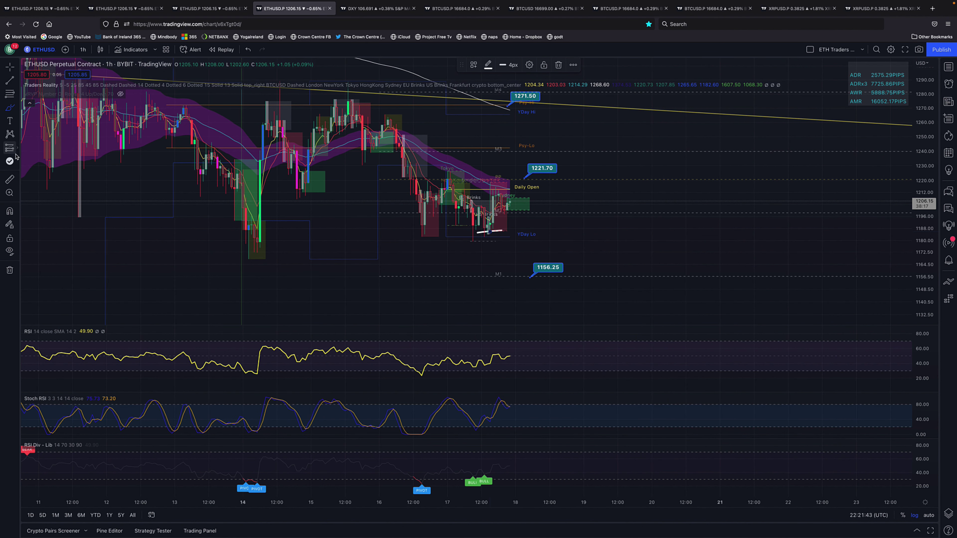
click(11, 180)
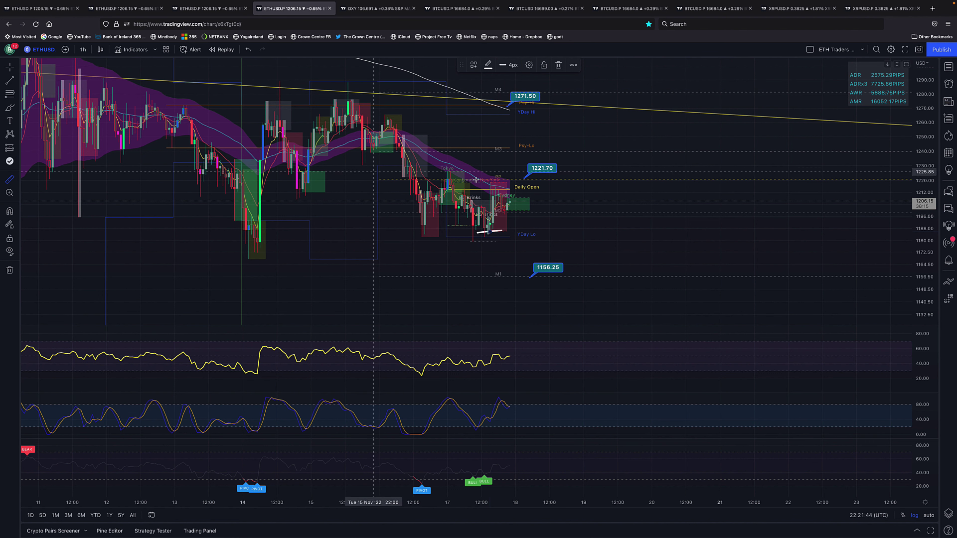
click(501, 186)
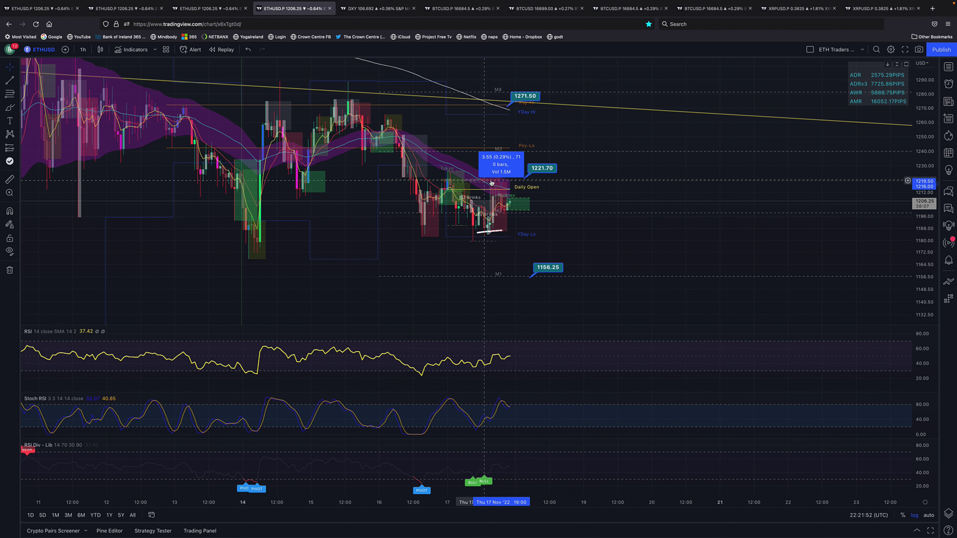
click(507, 217)
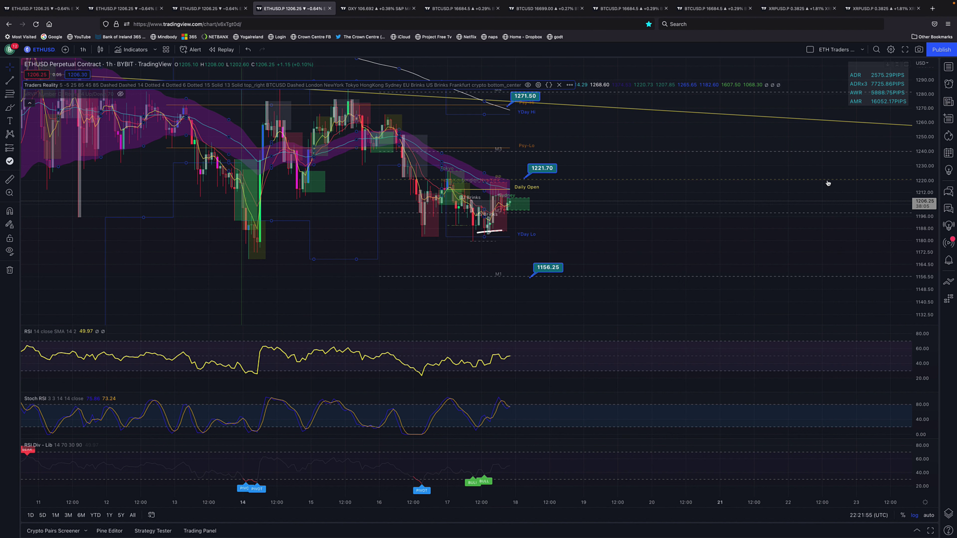
Delete the white brush stroke beneath the latest swing low
right_click(496, 232)
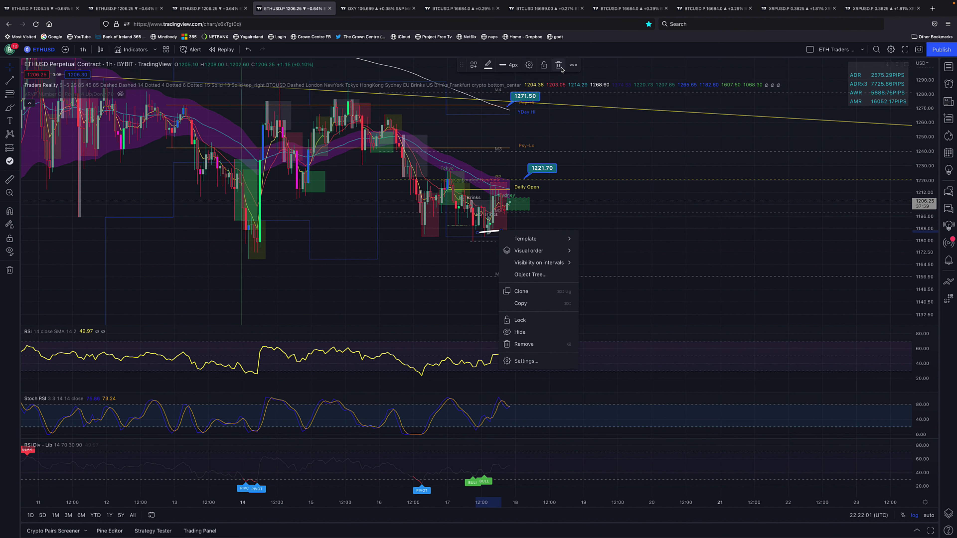
key(Escape)
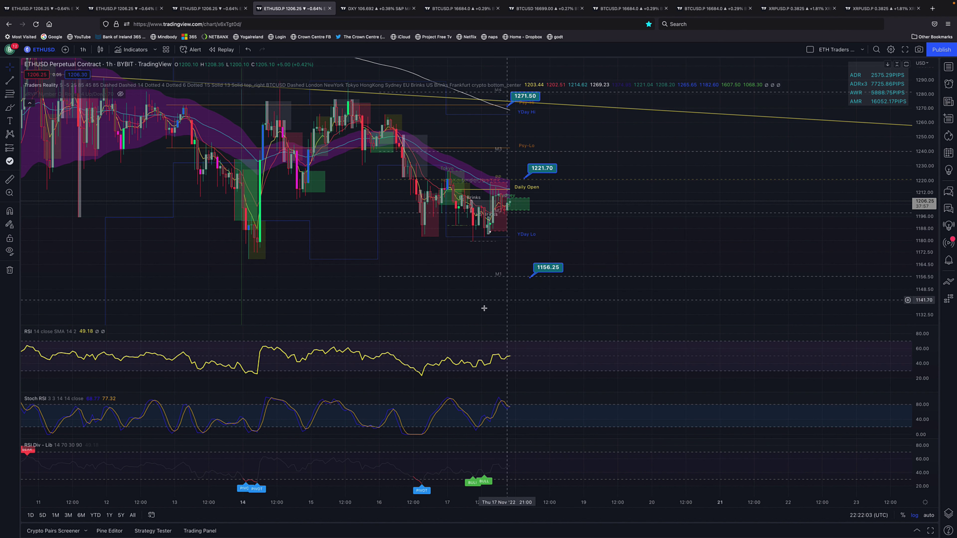
Switch the ETH Traders chart to the 5-minute timeframe and delete the leftover white brush mark beneath the swing low
click(83, 50)
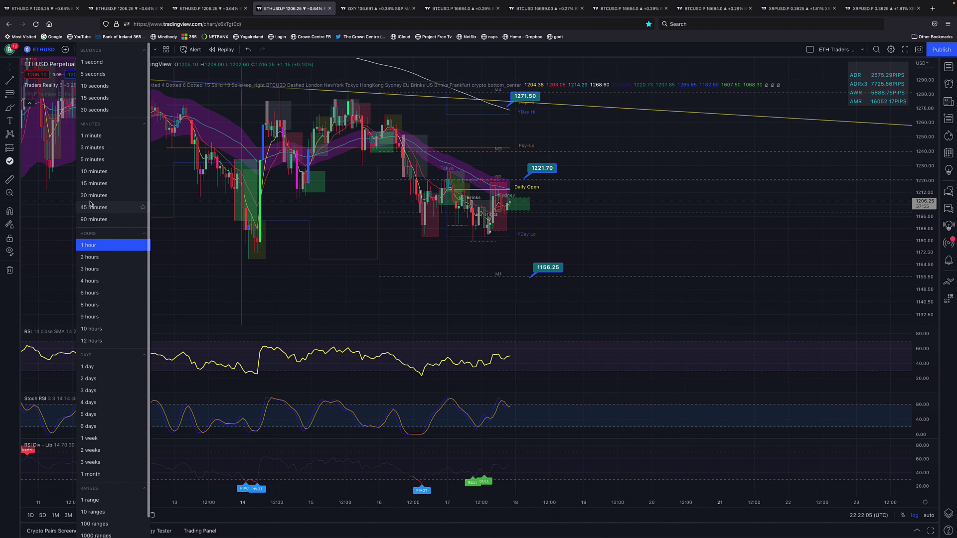
click(91, 160)
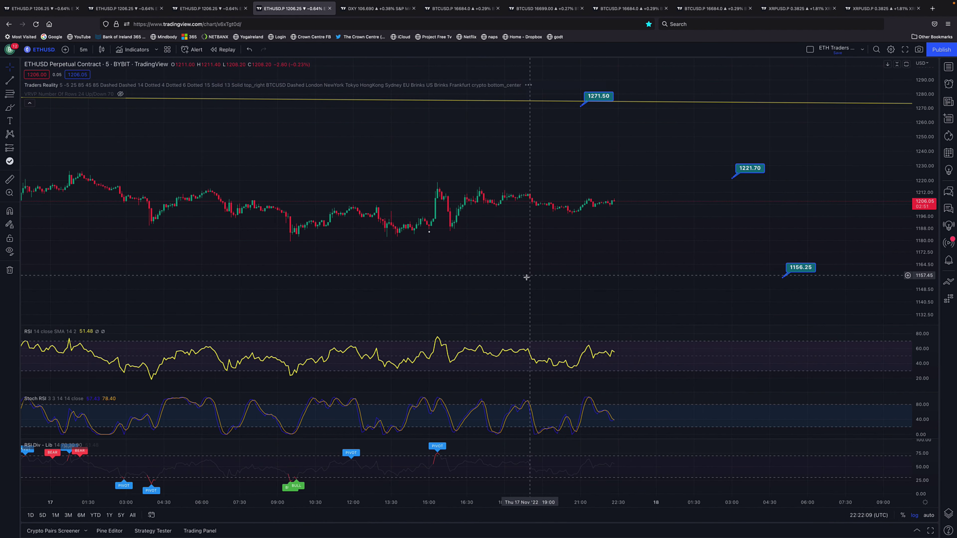
scroll(489, 270, up, 2)
scroll(441, 267, down, 3)
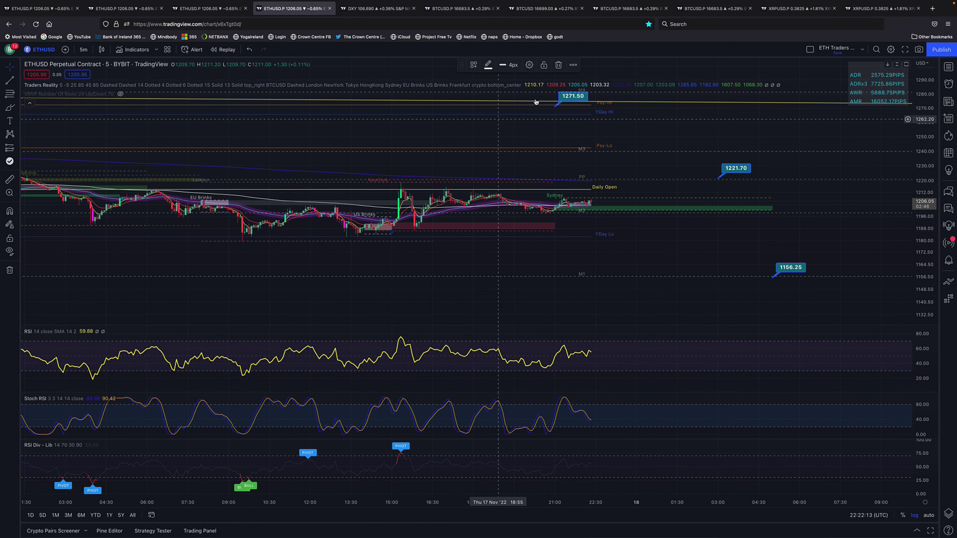
click(558, 66)
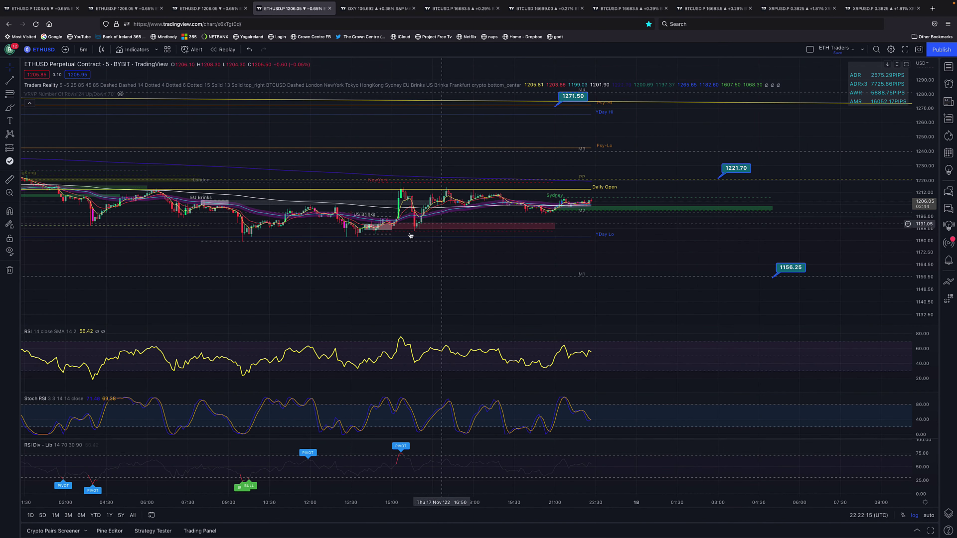
Examine the 5-minute ETHUSD price action from the last few days, including the session zones around Daily Open and YDay Lo
scroll(373, 261, down, 4)
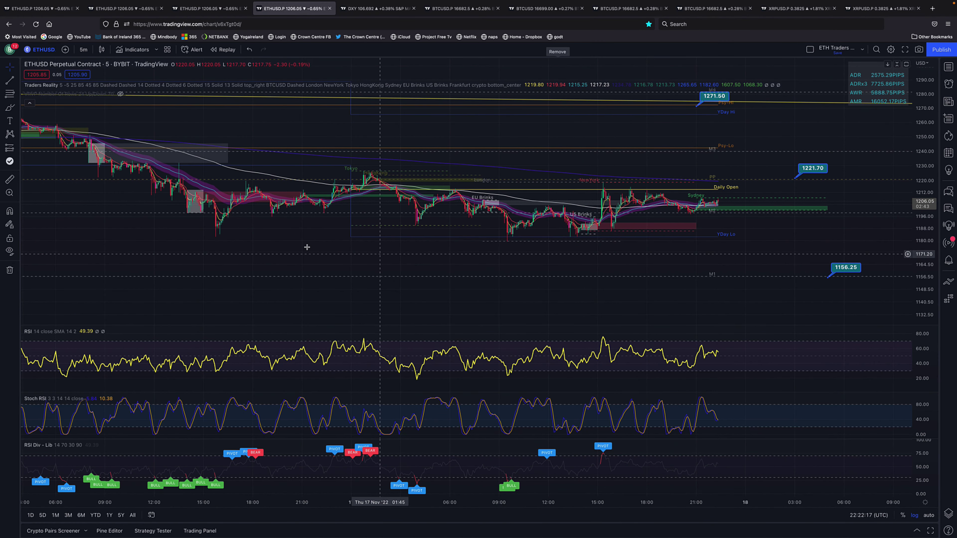
scroll(308, 247, down, 3)
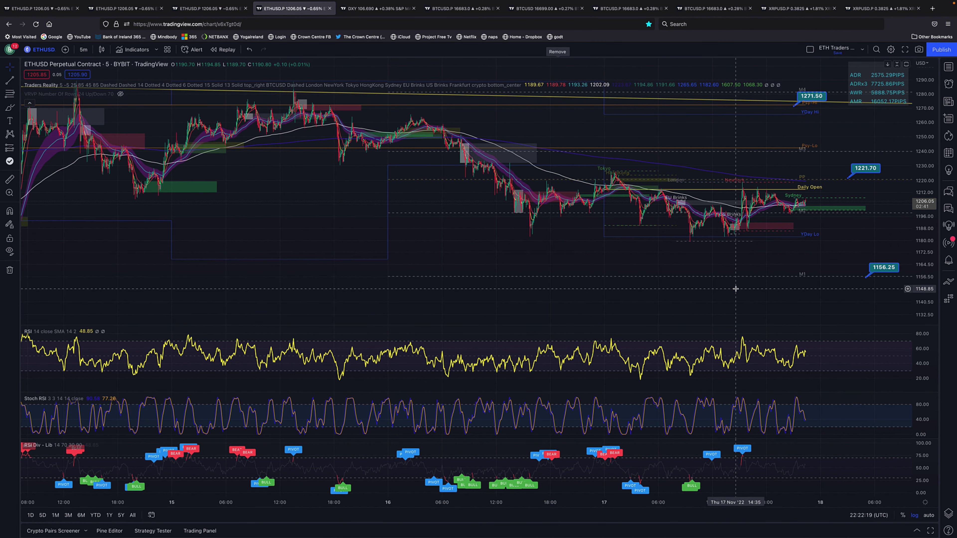
scroll(811, 275, down, 1)
drag(923, 225, 923, 211)
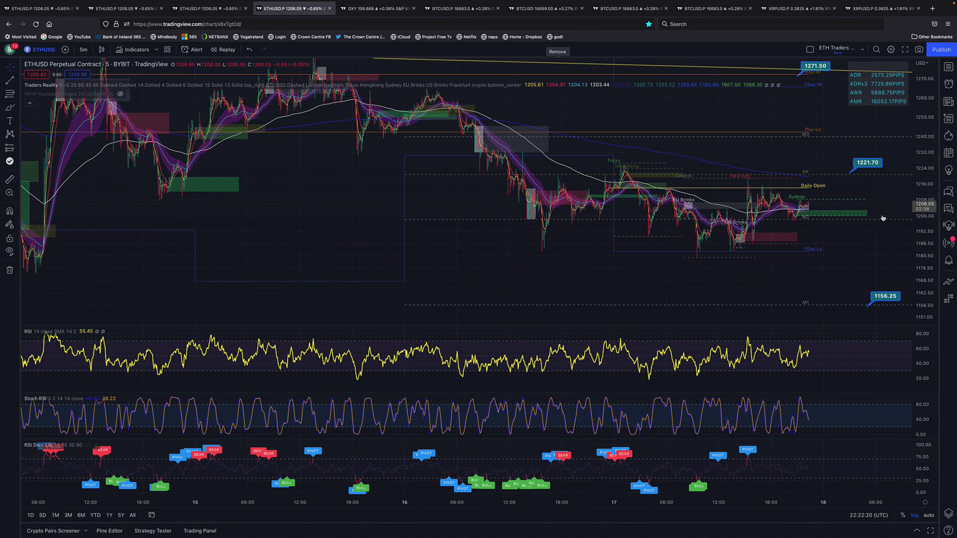
scroll(793, 270, up, 2)
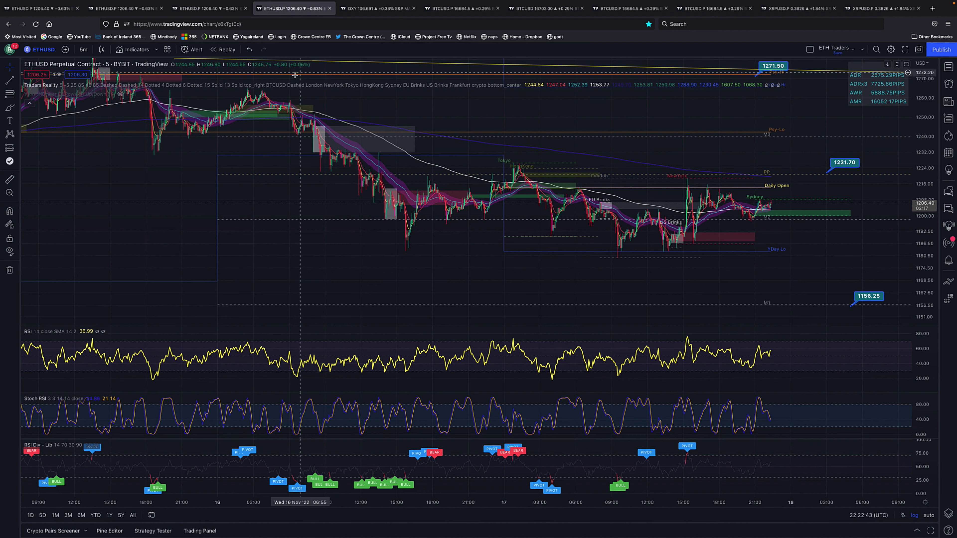
Review the annotated hourly ETHUSD chart with its earlier drop, and check the 4-hour chart around the 1279.10 level
click(197, 9)
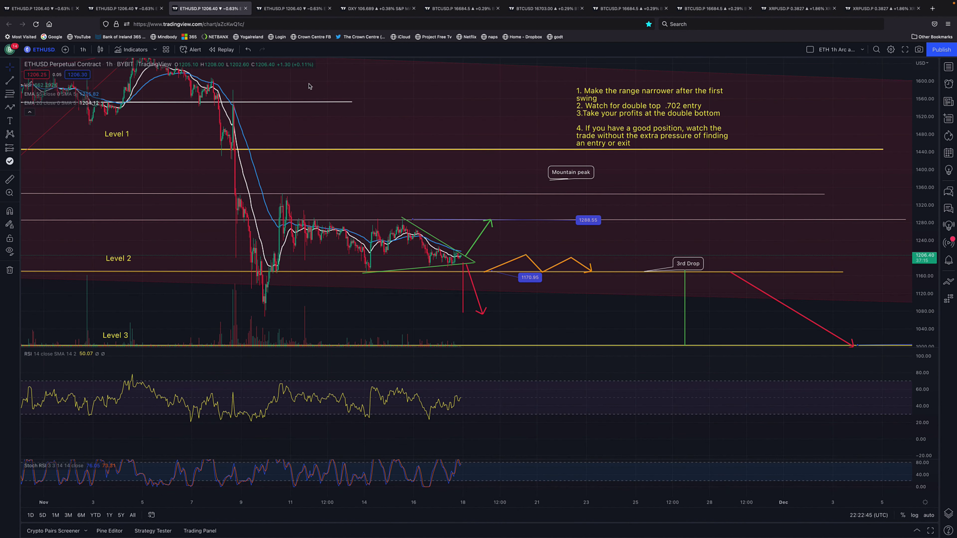
scroll(345, 220, down, 3)
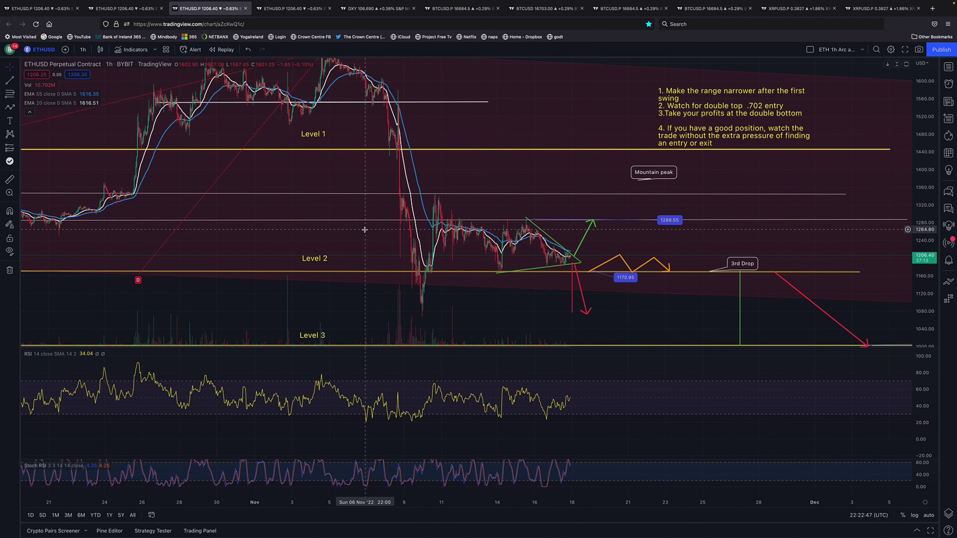
scroll(364, 230, down, 2)
click(106, 10)
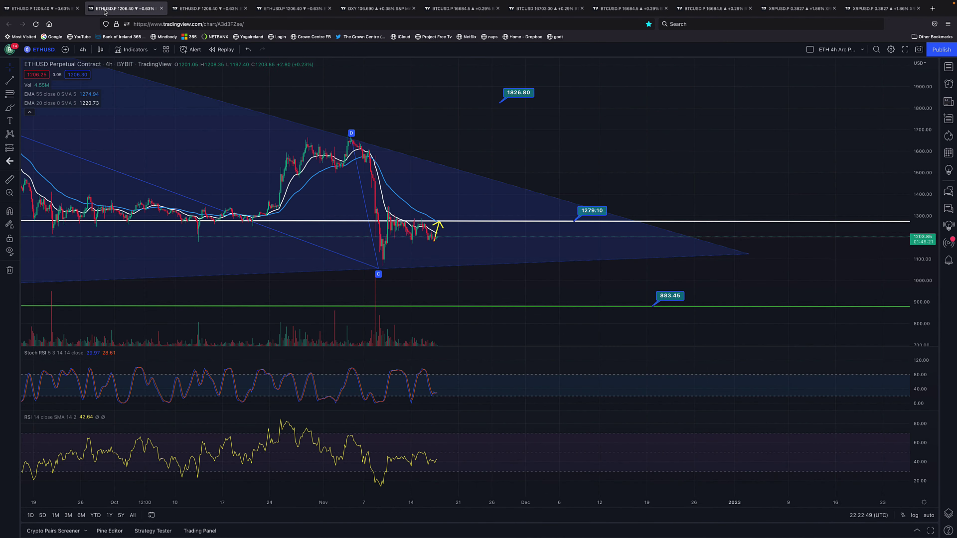
Examine the daily ETHUSD chart's descending trendlines, horizontal levels and downside projections, focusing on the latest candles
click(41, 8)
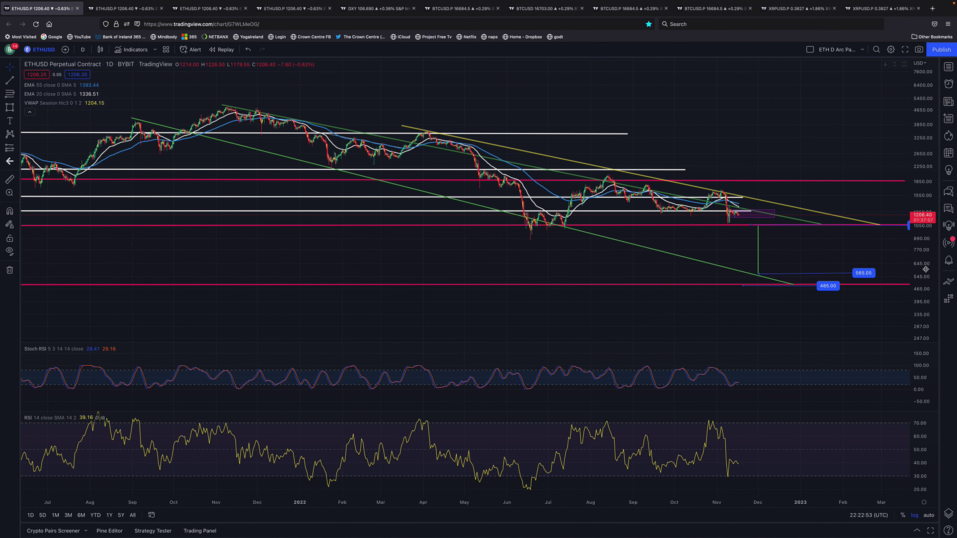
scroll(926, 269, down, 2)
scroll(706, 266, down, 1)
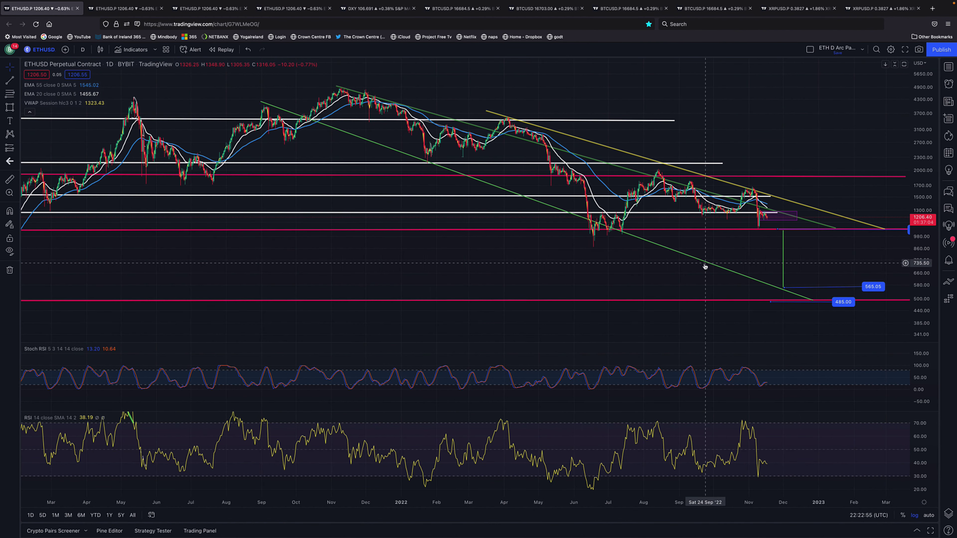
scroll(705, 266, up, 3)
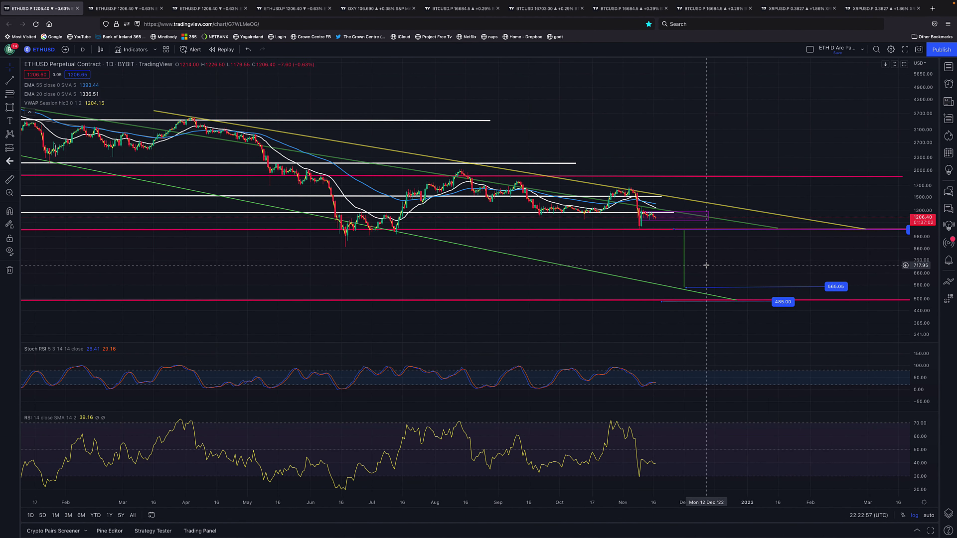
drag(706, 265, 560, 227)
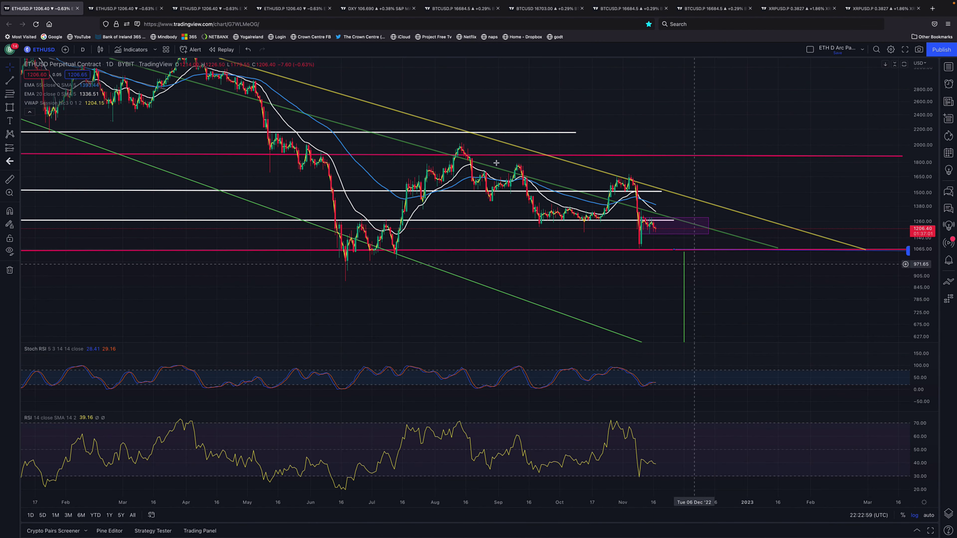
Return to the annotated hourly ETHUSD chart and examine the triangle at Level 2 with its projected upward, sideways and downward paths
click(190, 10)
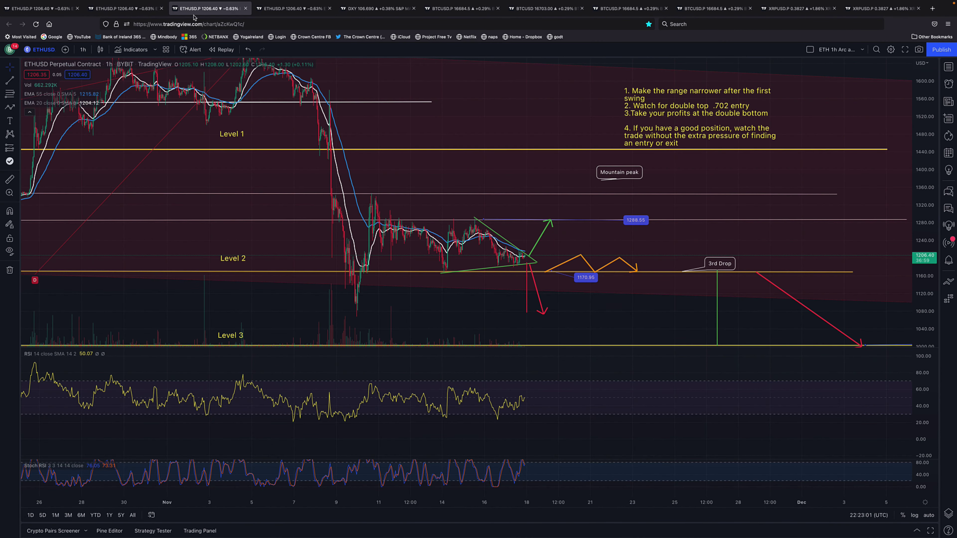
scroll(295, 224, up, 4)
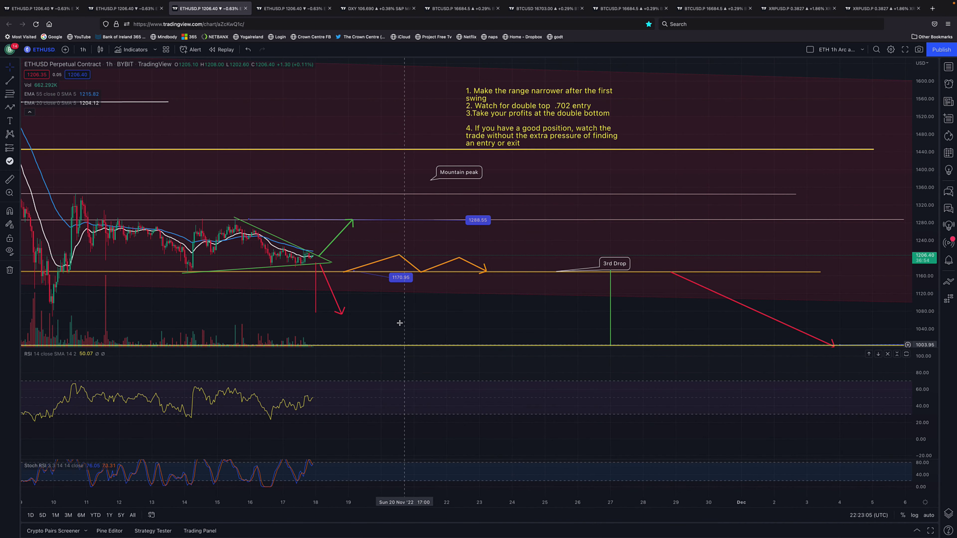
drag(429, 318, 549, 328)
scroll(549, 327, down, 2)
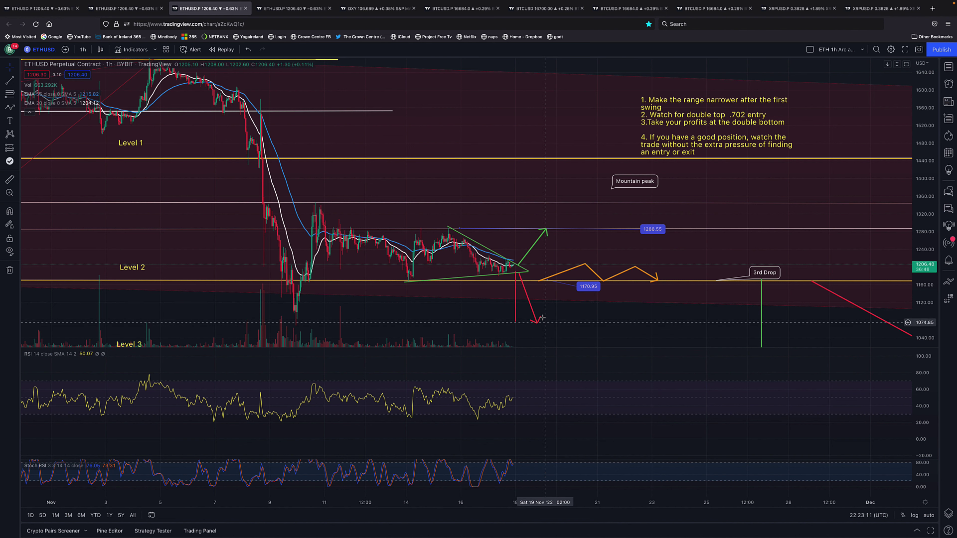
scroll(542, 322, up, 3)
scroll(539, 318, down, 2)
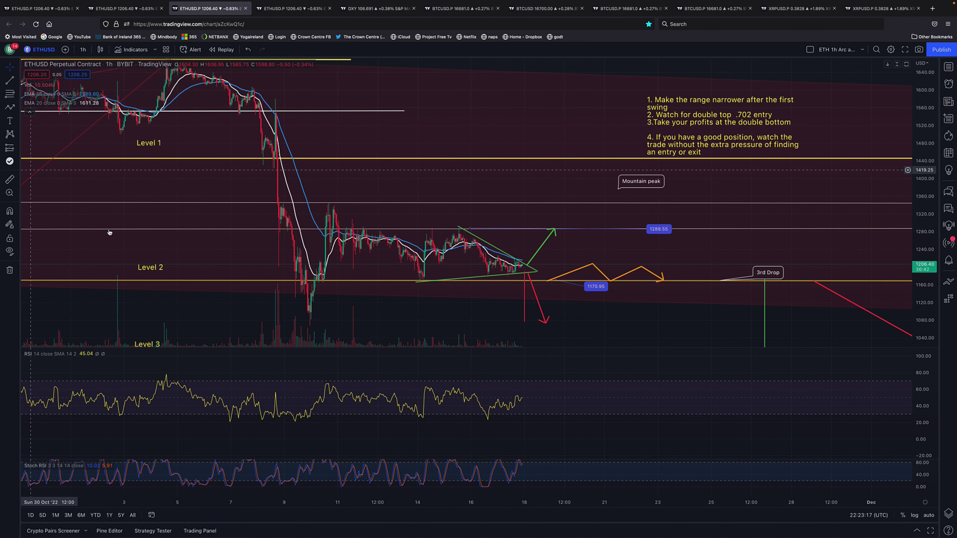
Draw short rising white brush strokes along the latest candles inside the triangle and along the latest Stoch RSI upswing
click(18, 110)
click(27, 109)
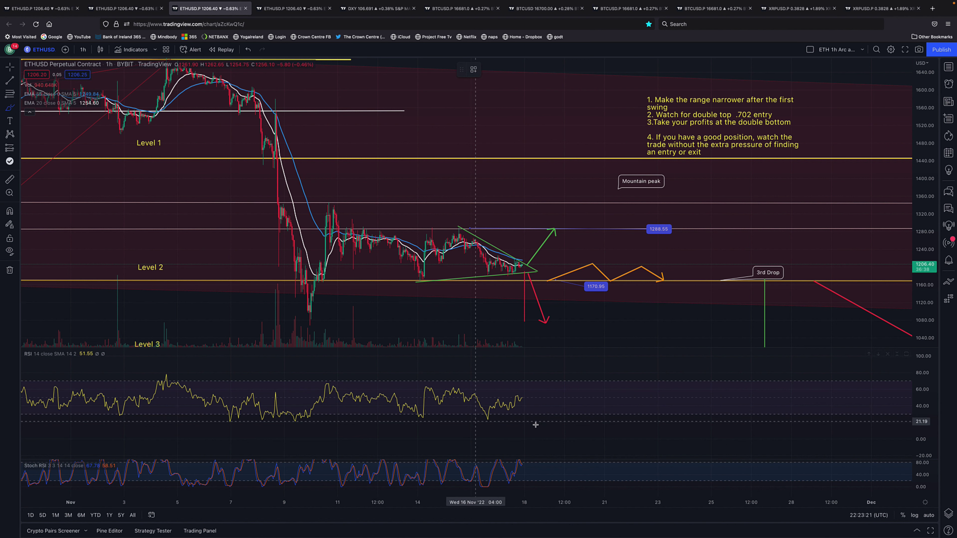
drag(510, 278, 517, 273)
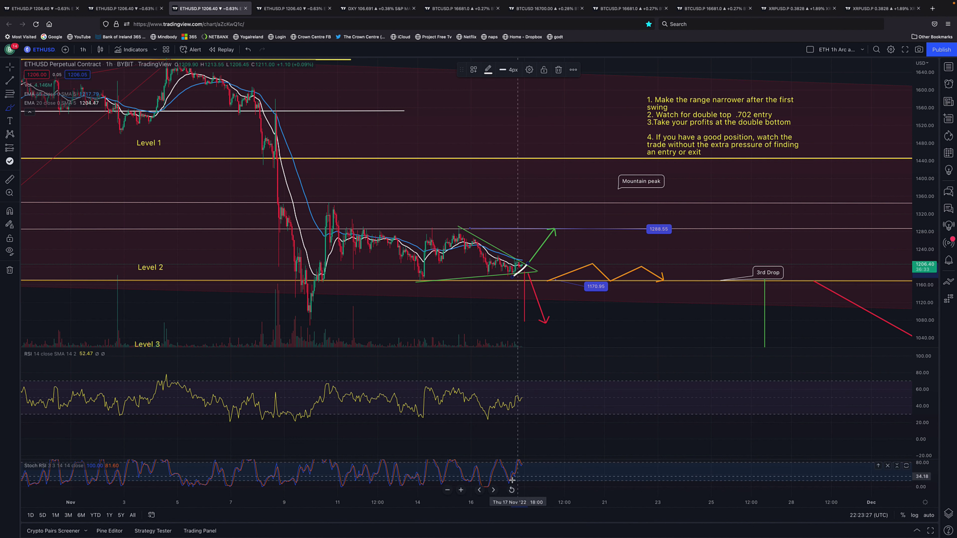
drag(526, 465, 528, 460)
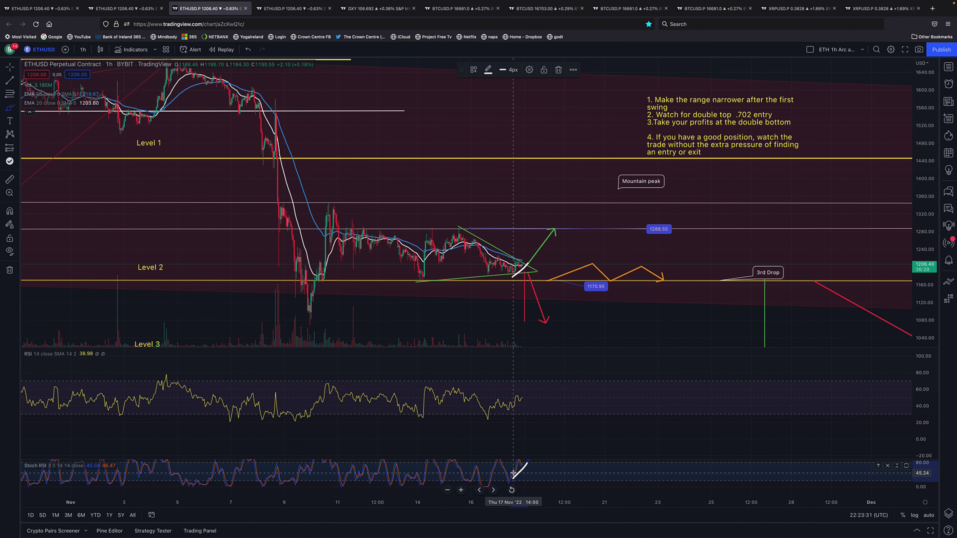
Measure the latest upward price move inside the triangle, from its low to the recent high
shift+click(494, 273)
click(514, 274)
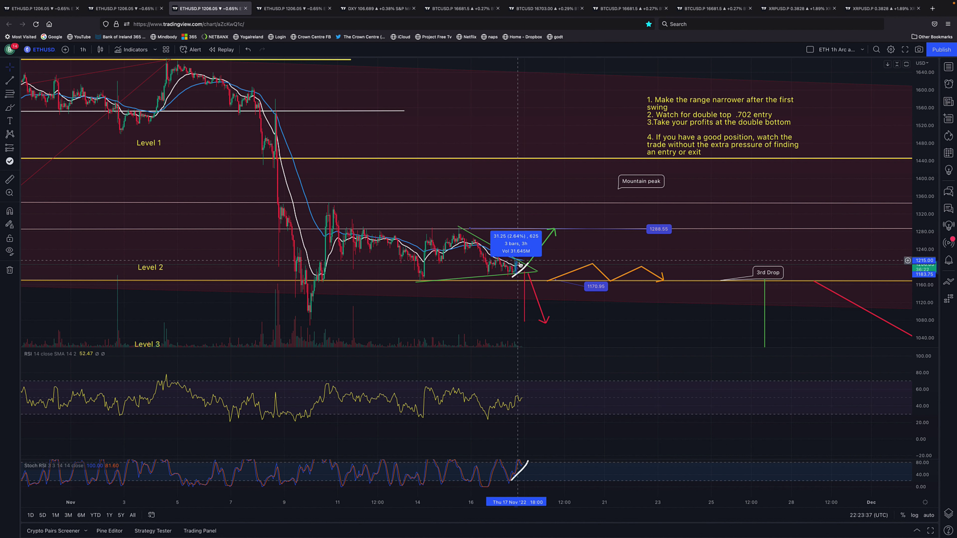
click(520, 265)
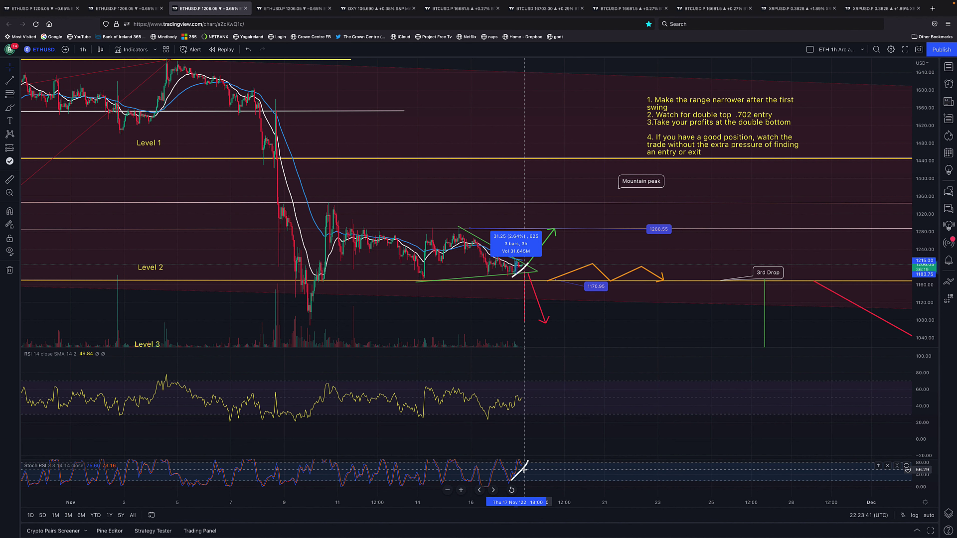
Clear the measurement and delete both white brush strokes, at the latest candles and on the Stoch RSI
click(17, 67)
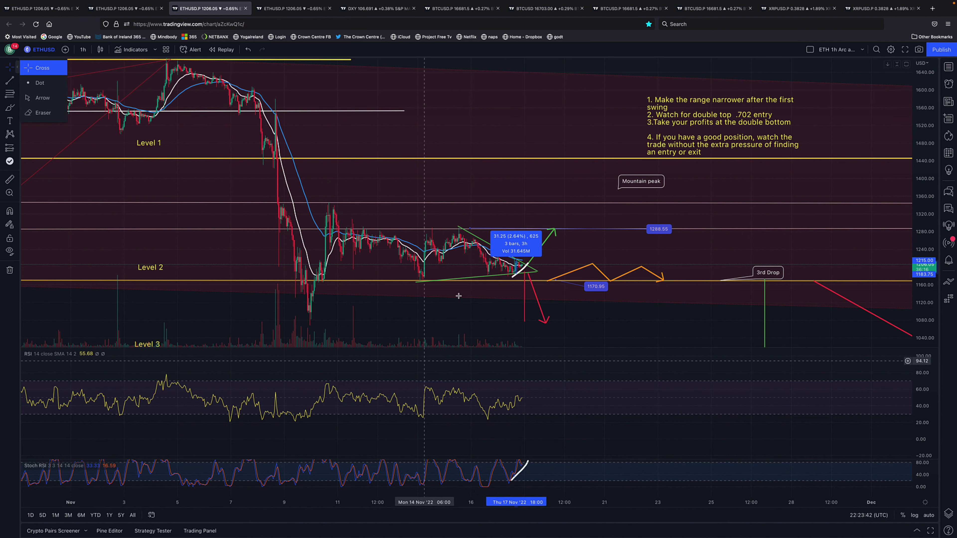
click(515, 278)
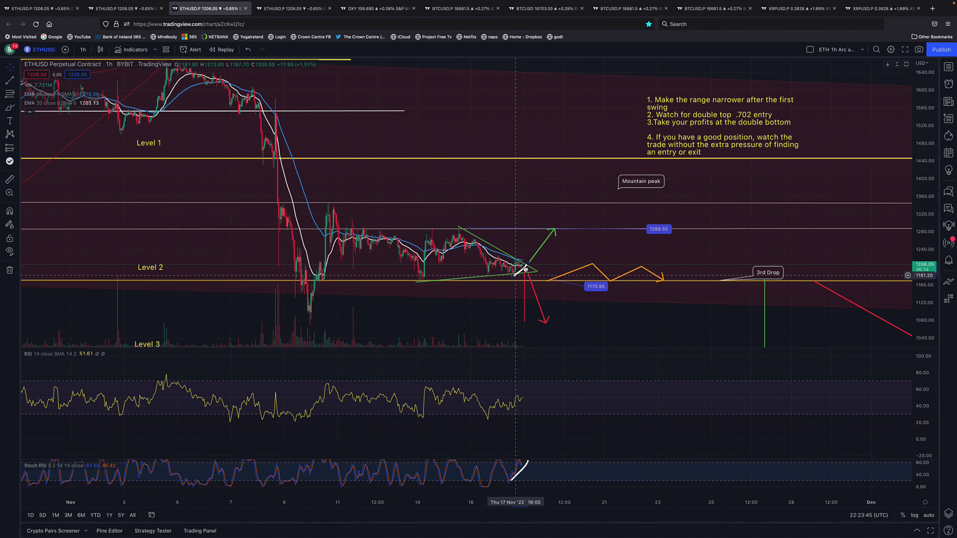
key(Delete)
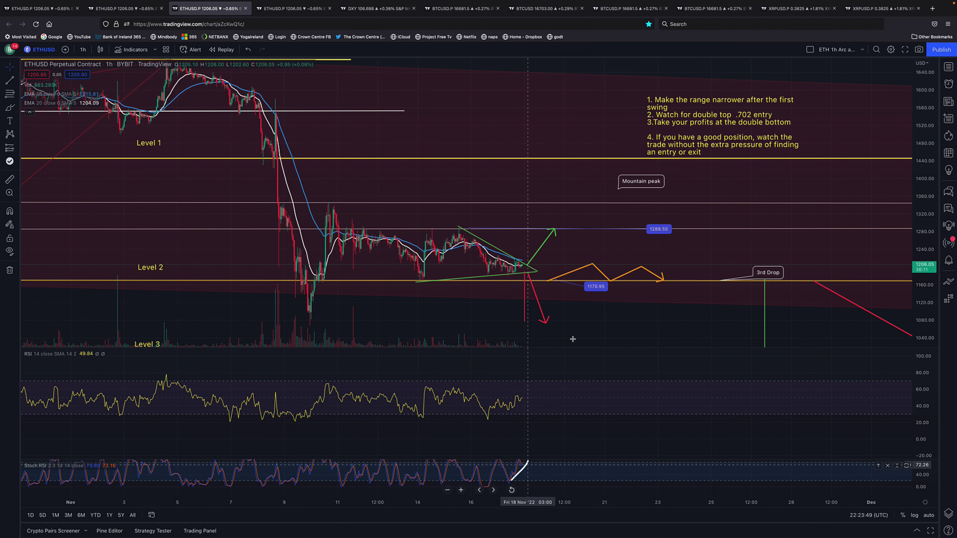
click(526, 467)
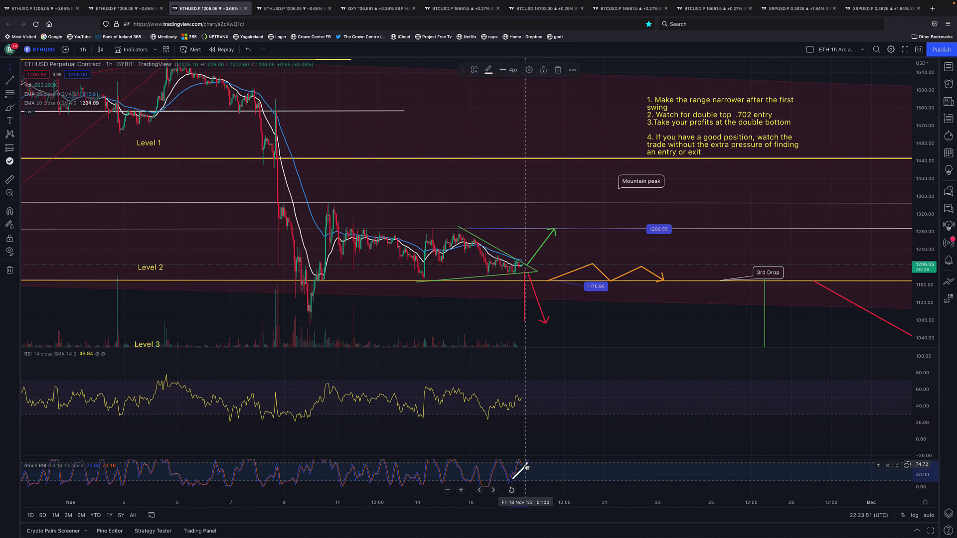
click(559, 70)
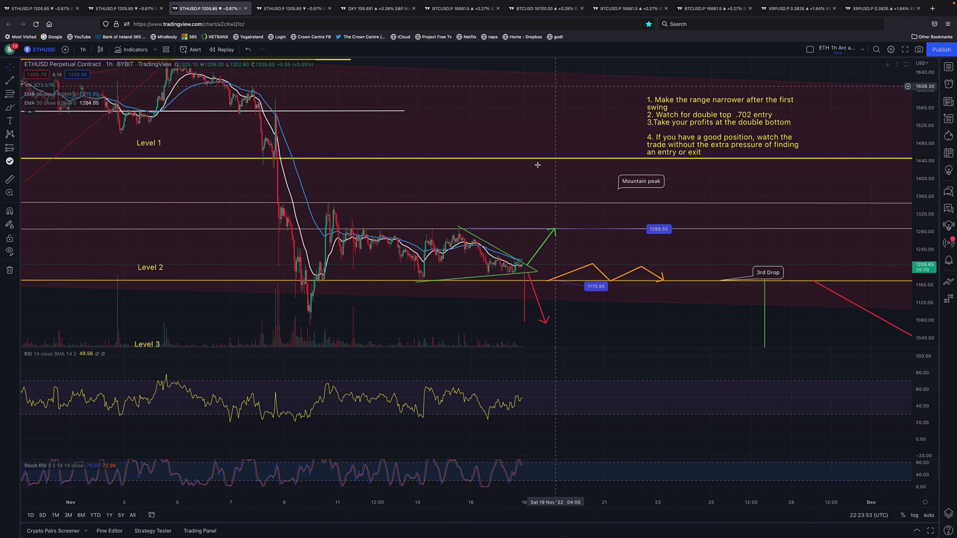
Shift the yellow four-point trading notes slightly toward the earlier dates on the hourly chart
scroll(506, 386, up, 2)
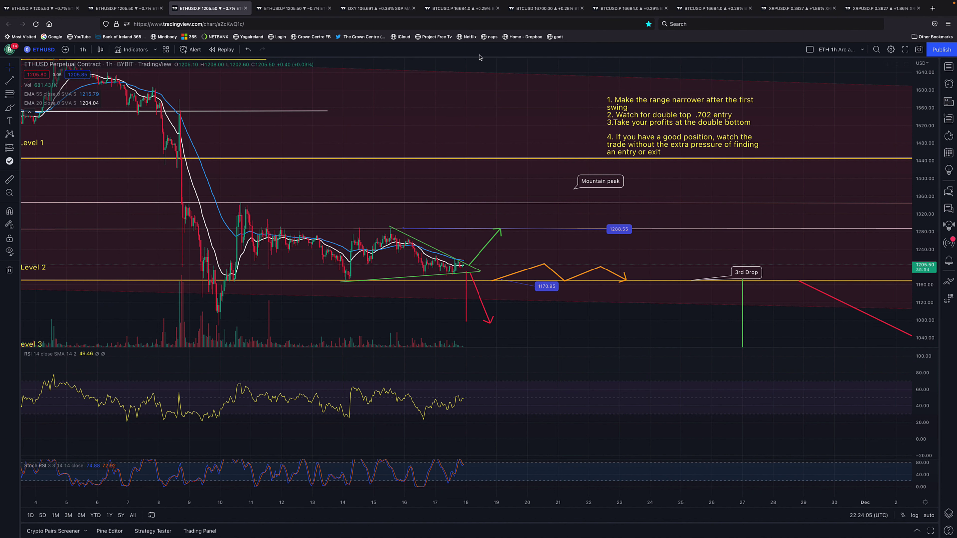
drag(644, 132, 628, 133)
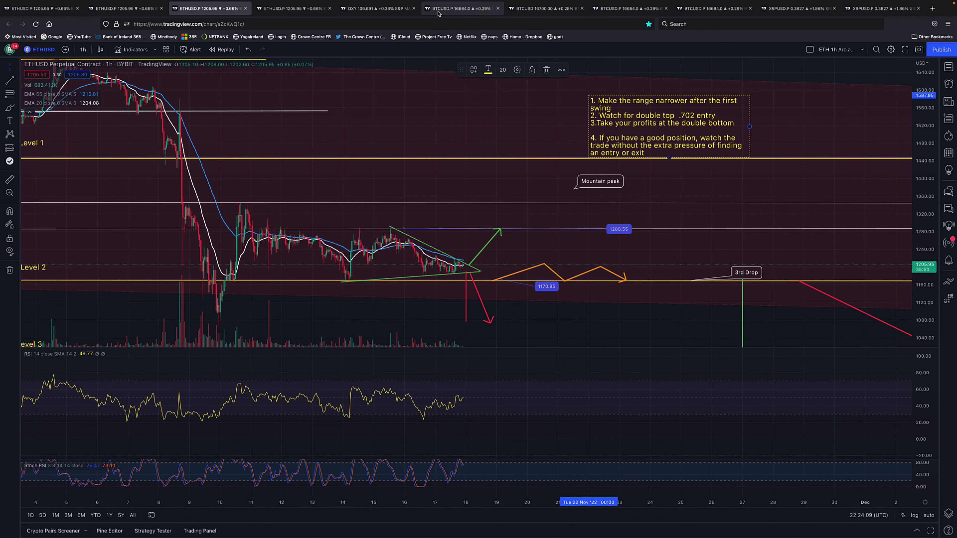
Switch to the annotated 4-hour BTCUSD chart and examine its Level 1 to Level 3 structure and projected Mountain Peak path
click(632, 11)
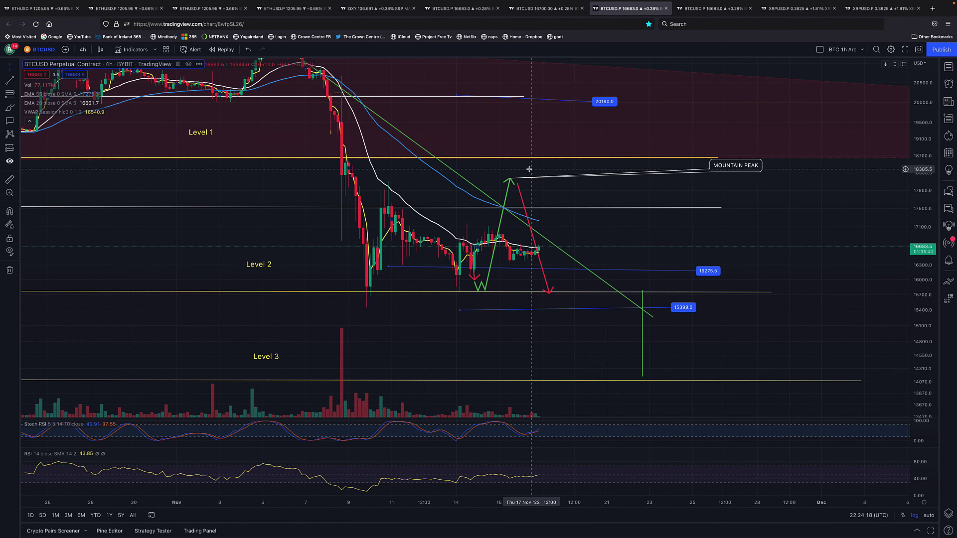
scroll(553, 330, up, 2)
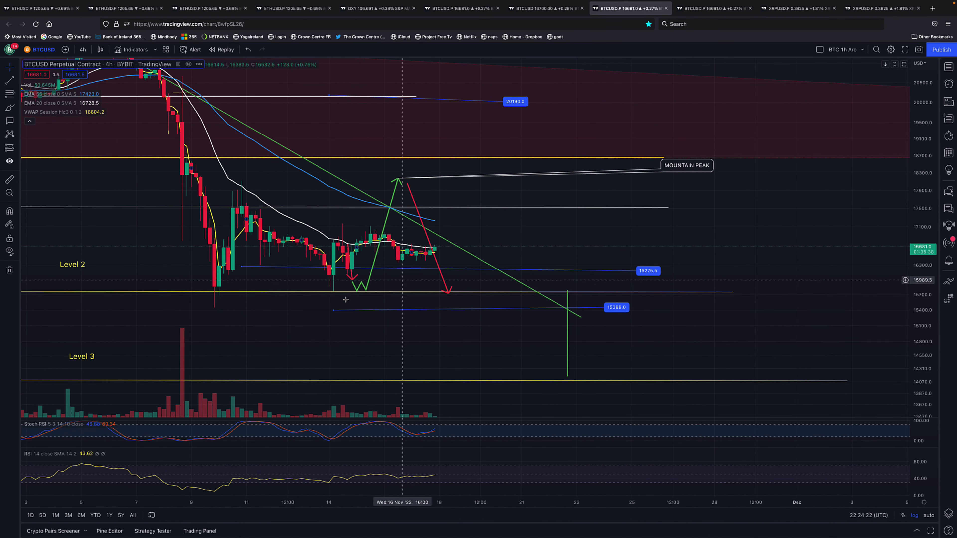
scroll(333, 305, up, 1)
scroll(336, 304, down, 2)
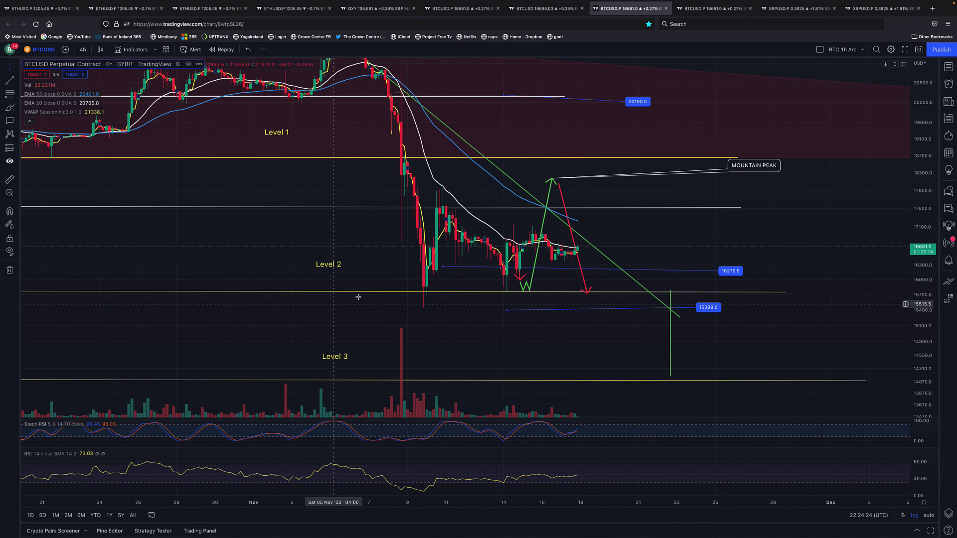
scroll(663, 257, down, 1)
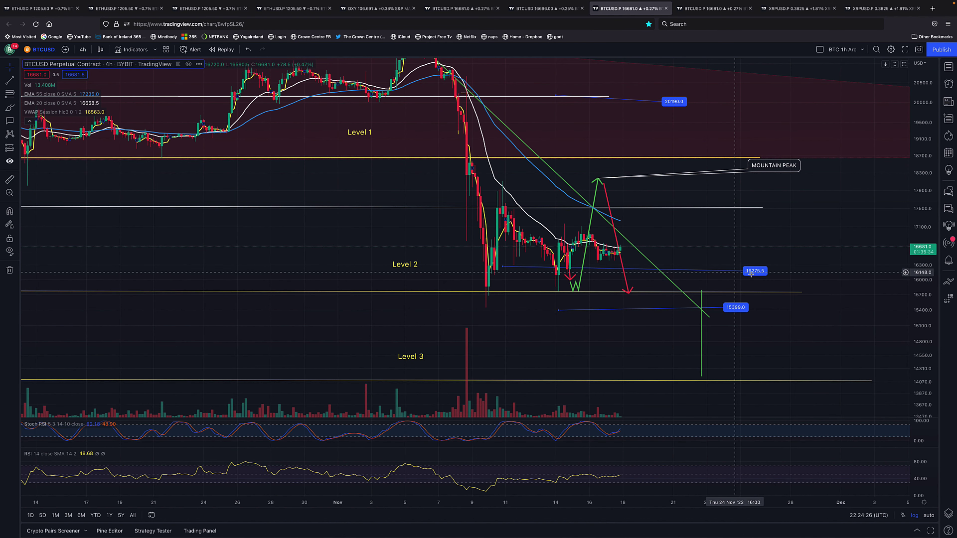
Level out the blue 16275.5 price note on the 4-hour BTCUSD chart by raising its label end to the marked price
drag(756, 274, 755, 267)
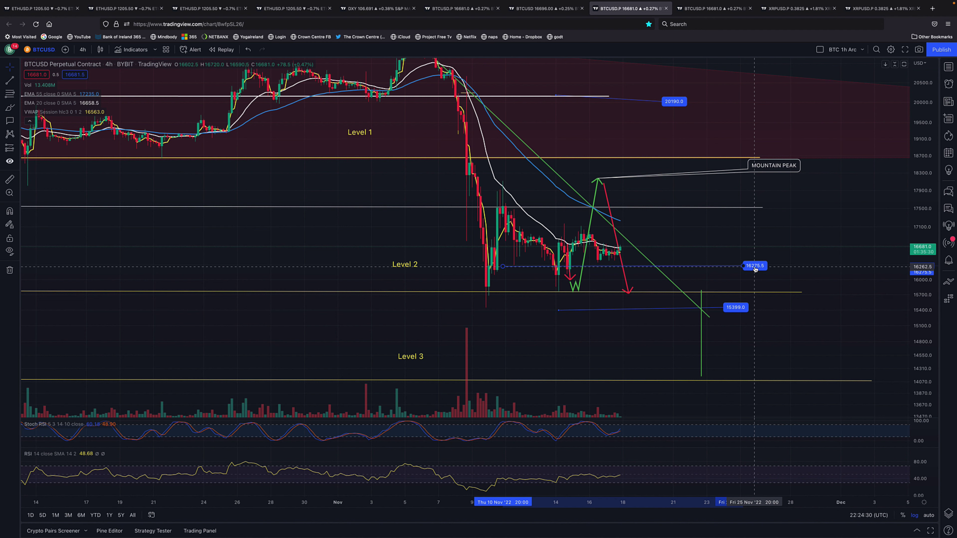
scroll(588, 335, down, 1)
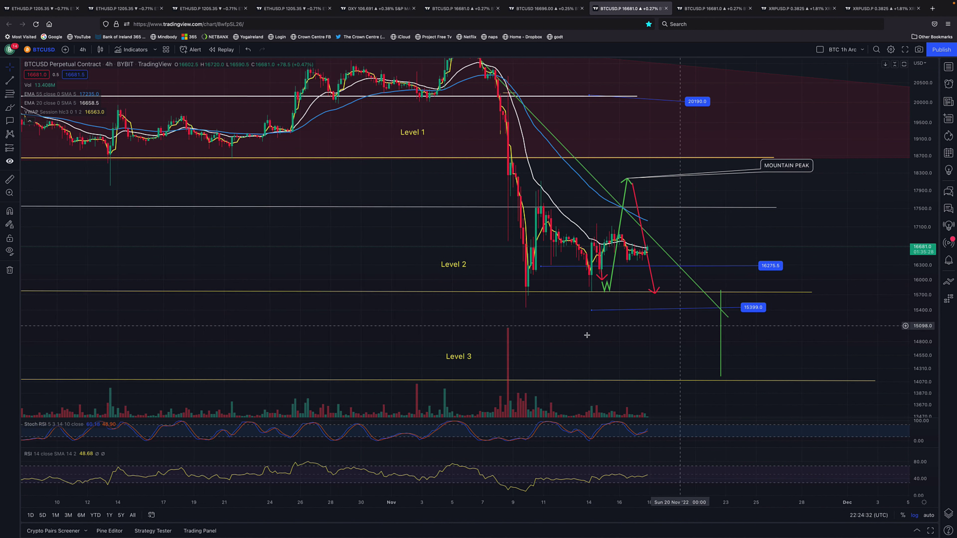
scroll(675, 317, up, 2)
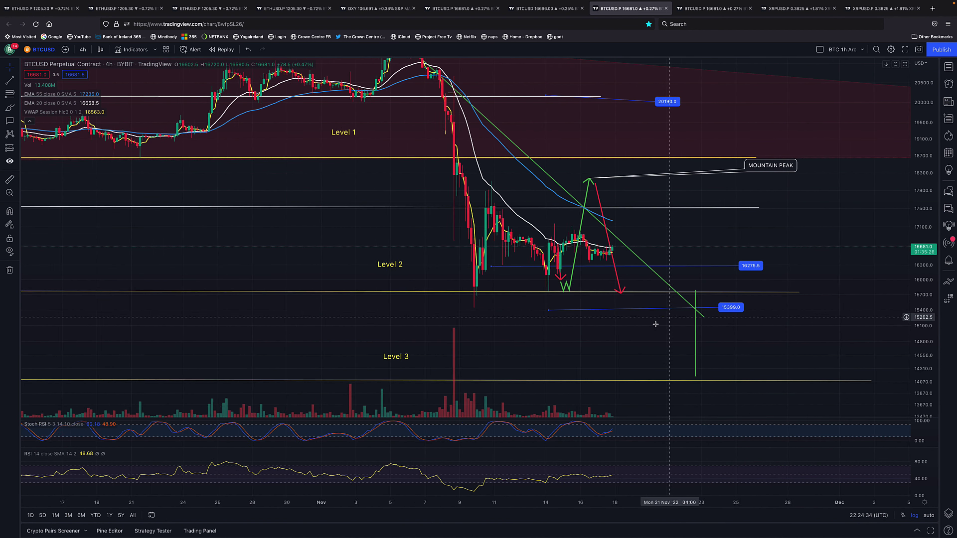
scroll(656, 324, up, 1)
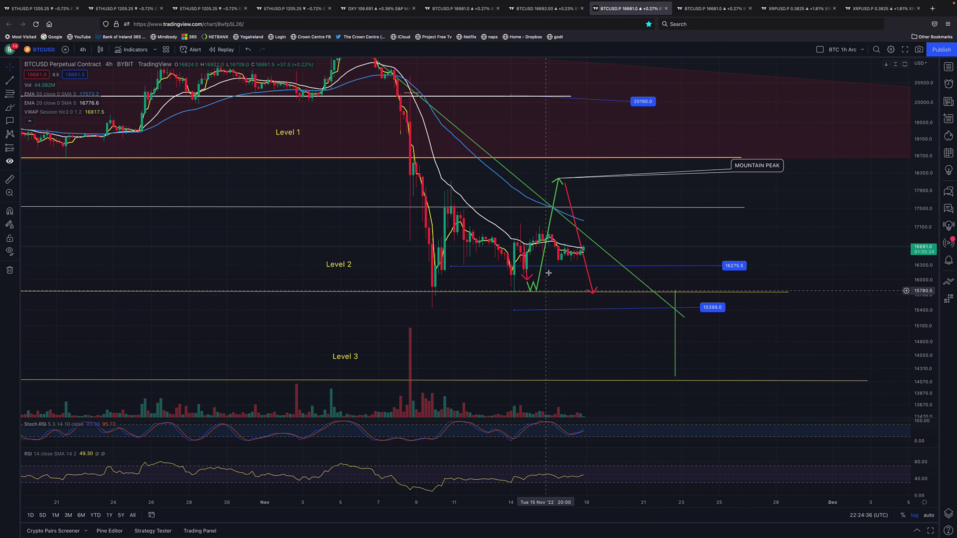
Switch the BTCUSD chart to the 1-hour timeframe and raise the yellow line beneath Level 2 to about 16,110
click(83, 50)
click(97, 199)
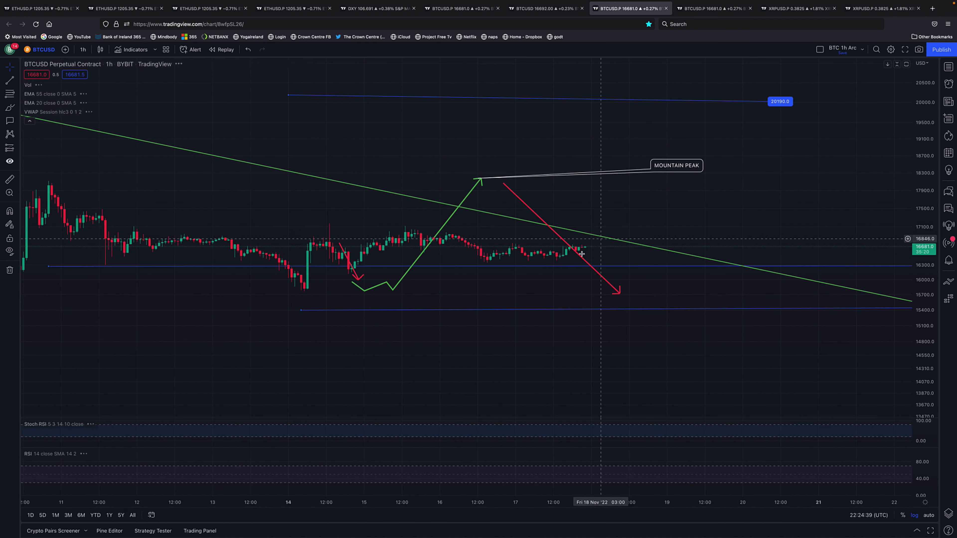
scroll(452, 264, down, 5)
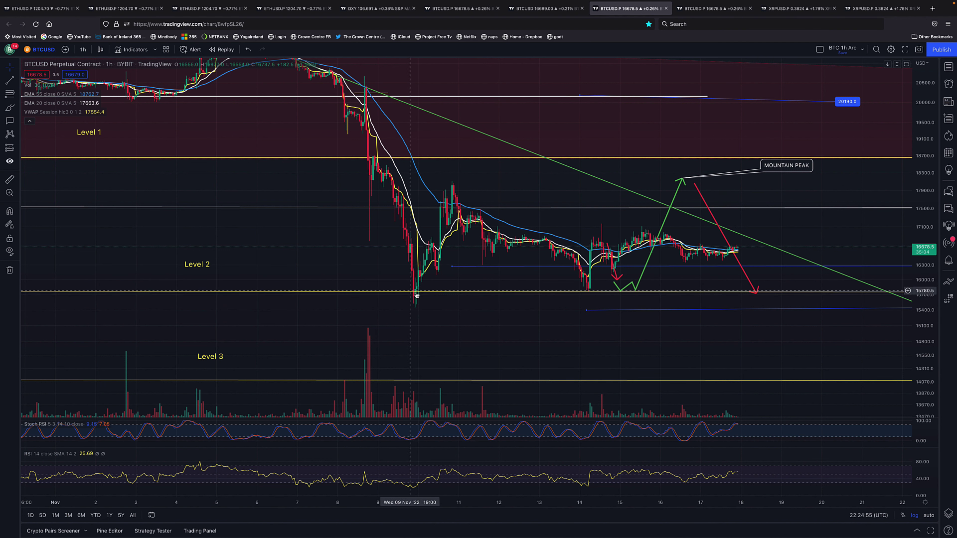
drag(425, 293, 439, 276)
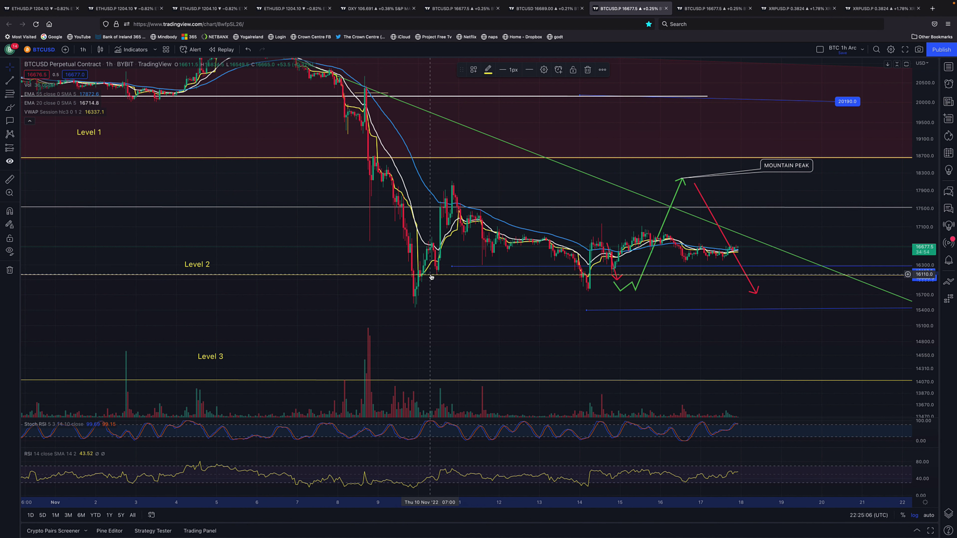
Align the Level 1, Level 2 and Level 3 text labels just above their lines, around 5 November
drag(94, 133, 223, 149)
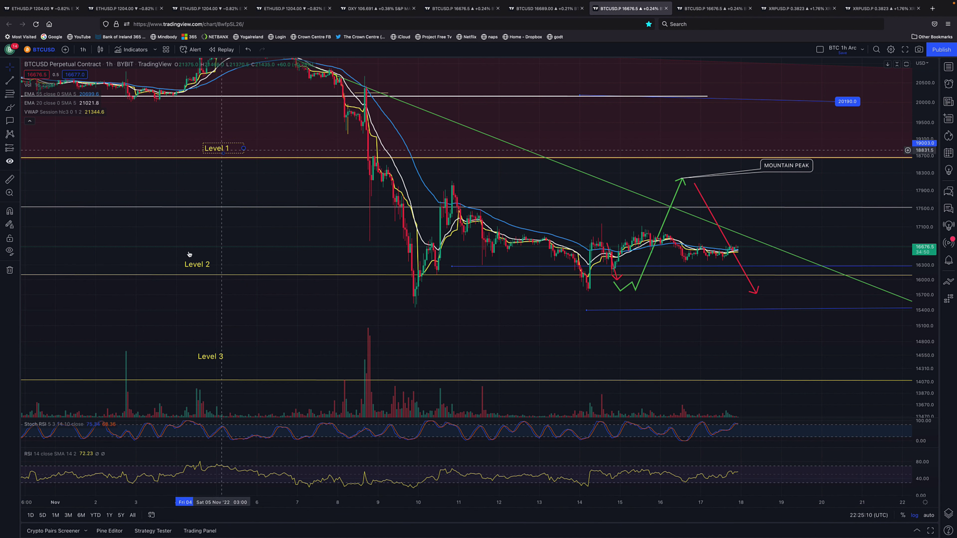
drag(209, 264, 238, 263)
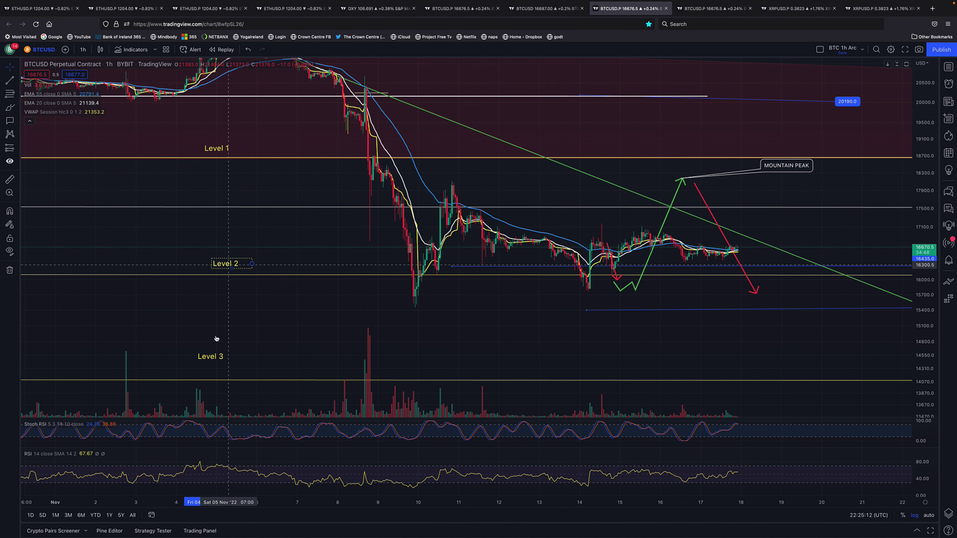
drag(227, 368, 242, 381)
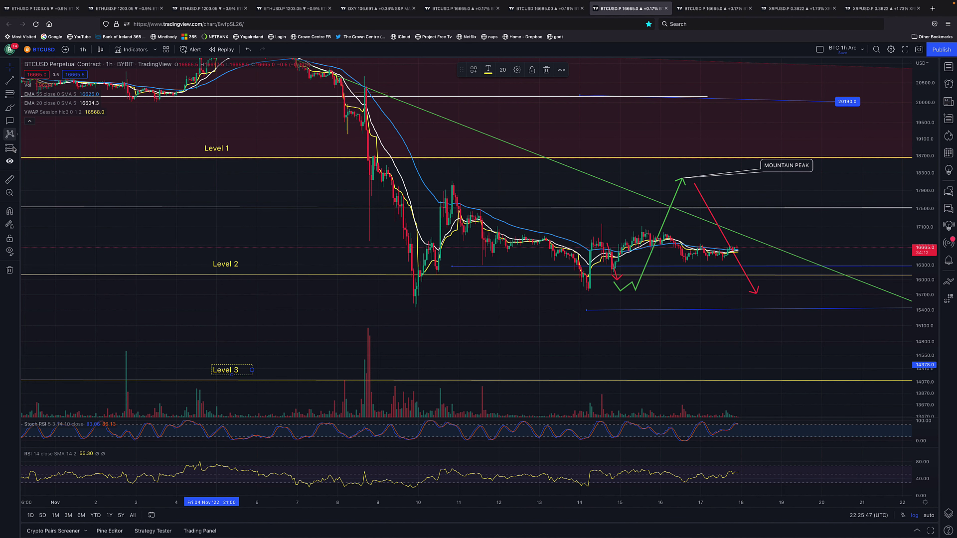
Measure the rise from the 9 November low to the following high, and the drop from there to the 14 November low
click(11, 182)
click(411, 304)
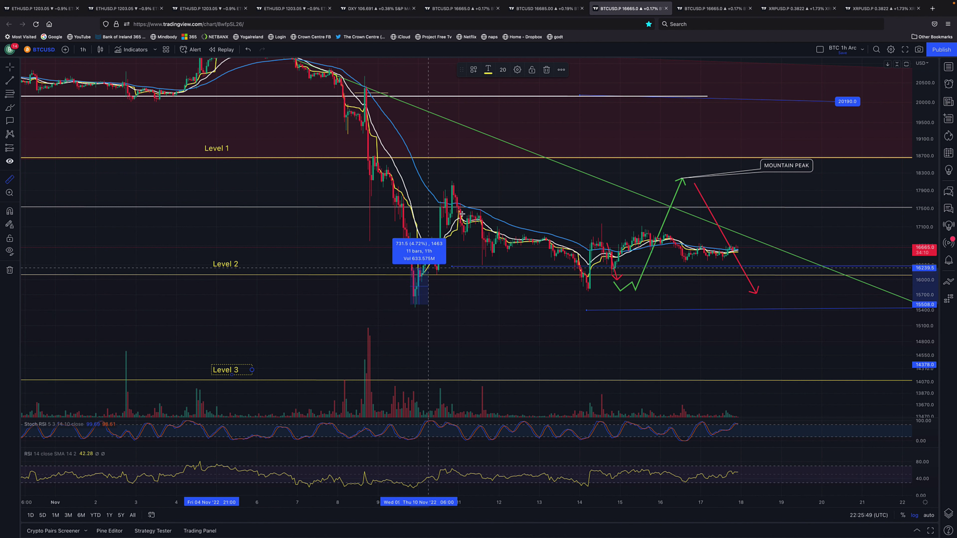
click(463, 185)
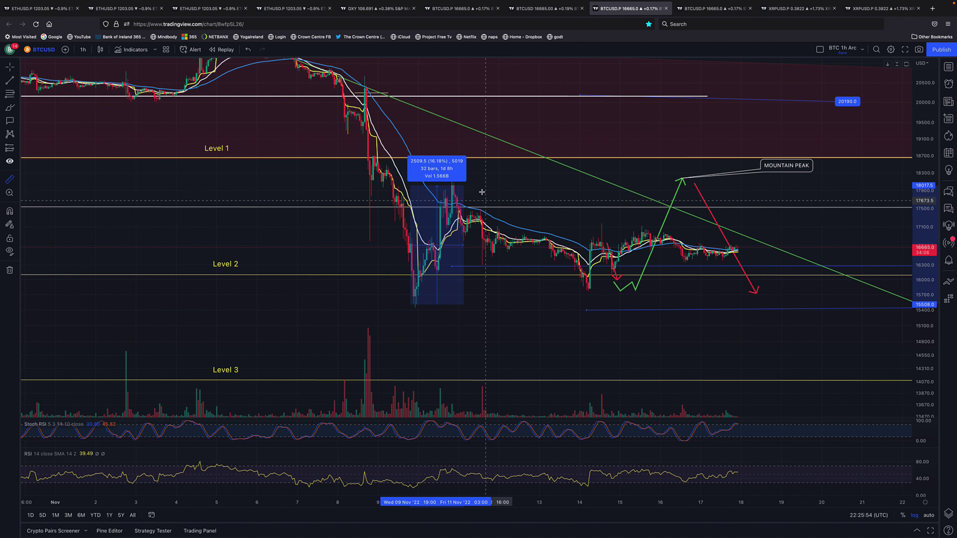
click(478, 181)
click(478, 181)
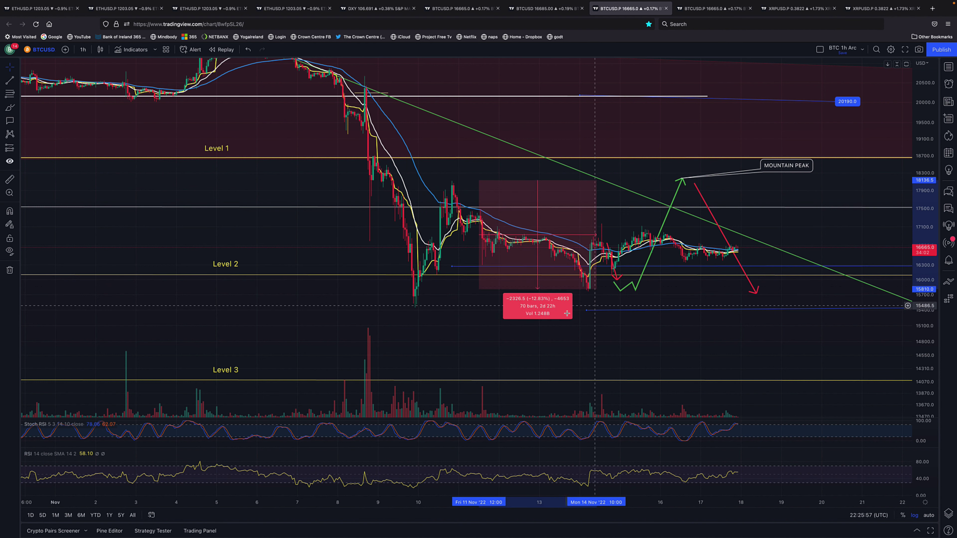
click(585, 308)
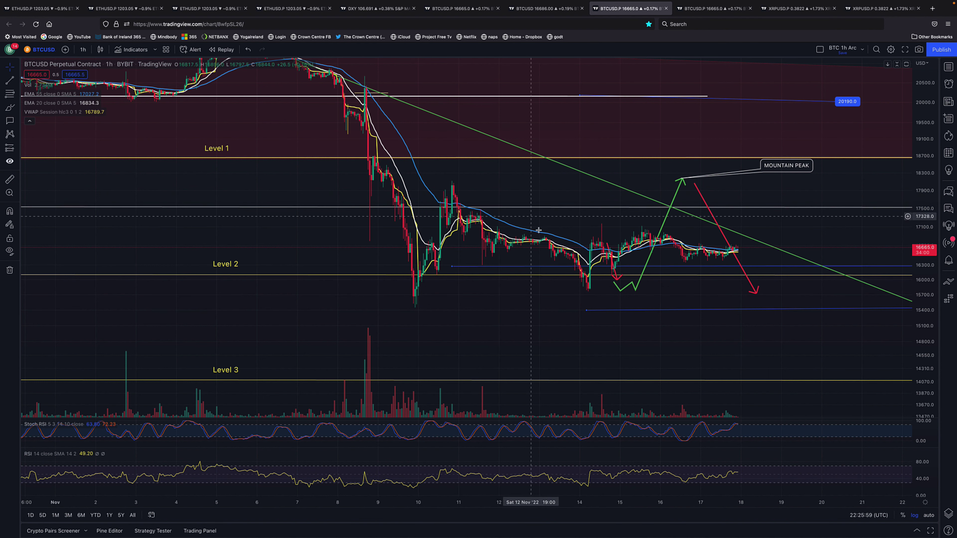
Draw a Fib Retracement from the 10 November high at about 18,102 down to about 15,457 on 13 November
click(17, 98)
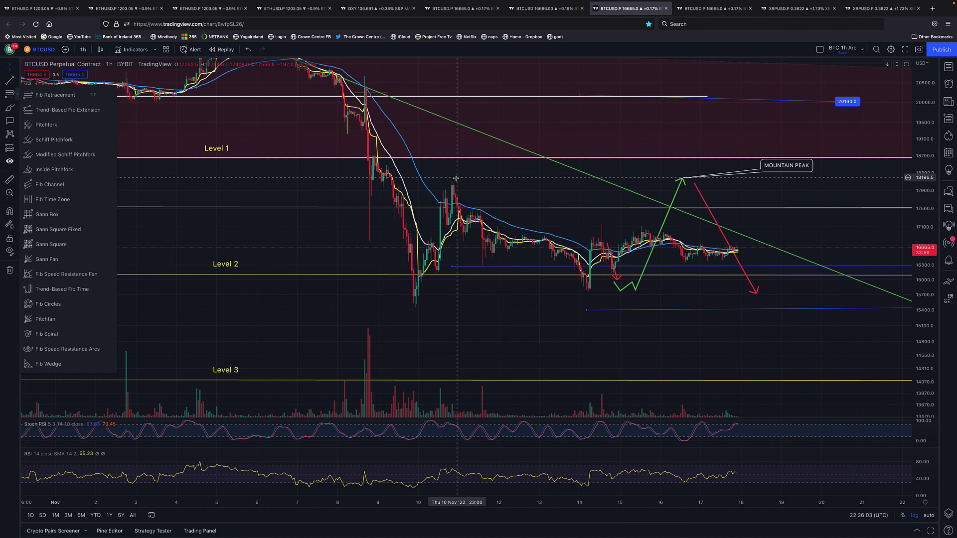
click(480, 230)
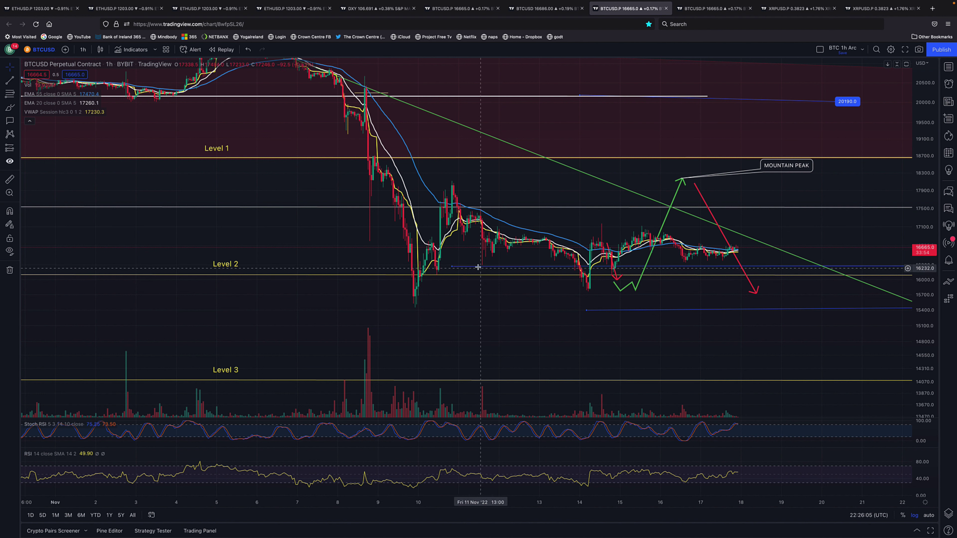
click(19, 97)
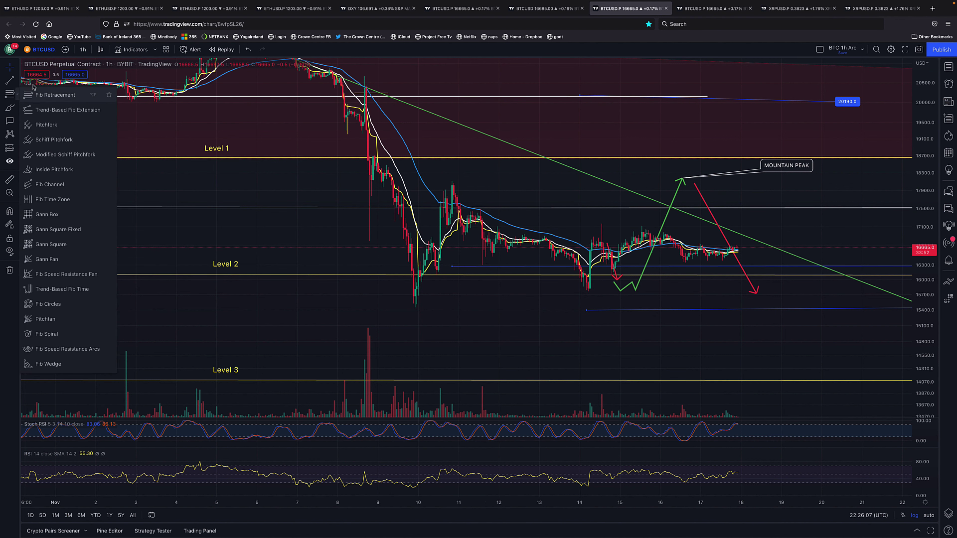
key(alt+f)
click(452, 183)
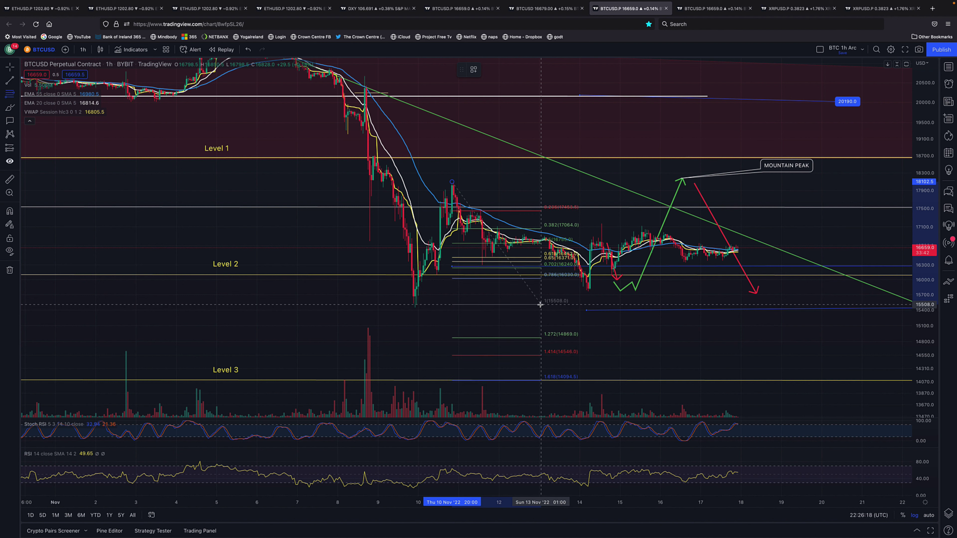
click(539, 308)
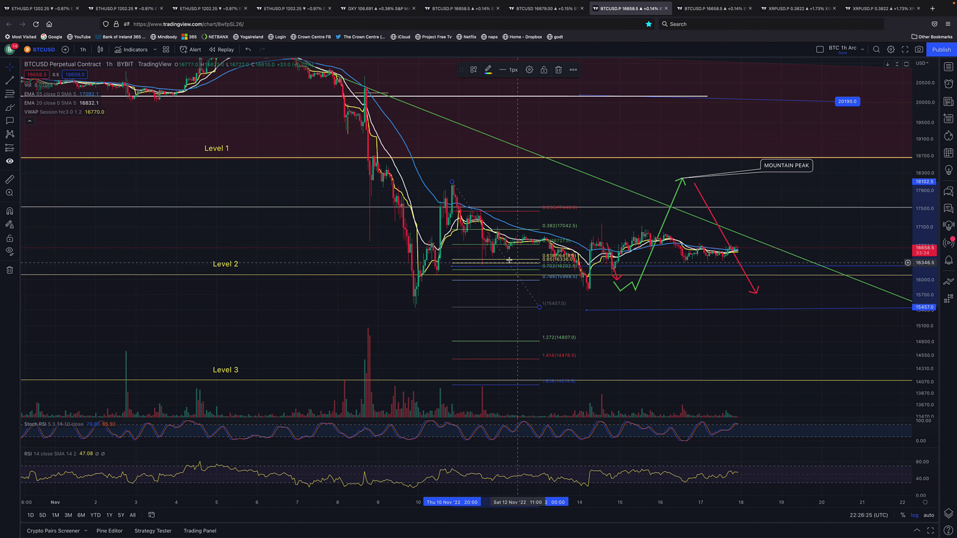
Refit the Fib Retracement from about 18,128 down to about 15,377, and move it out of the way below the candles
drag(507, 262, 523, 272)
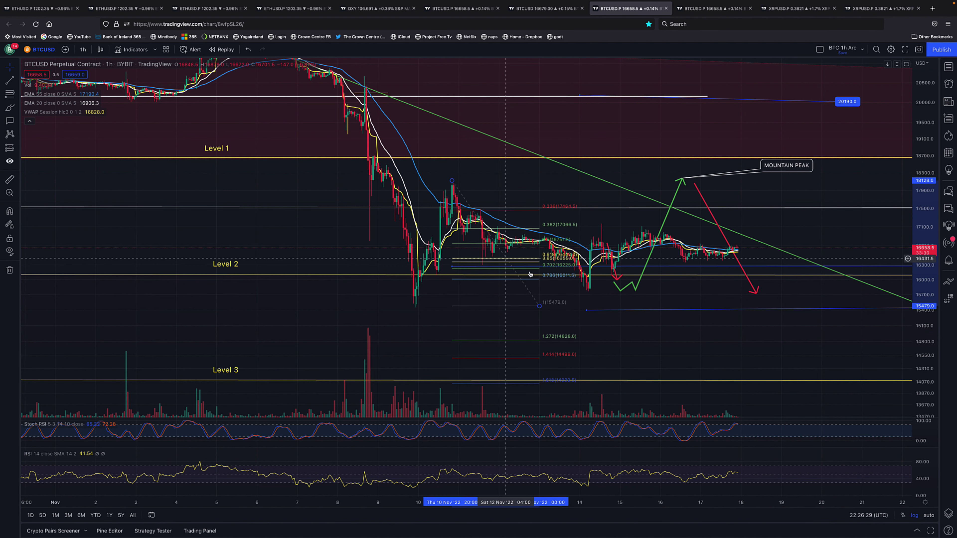
drag(576, 317, 606, 313)
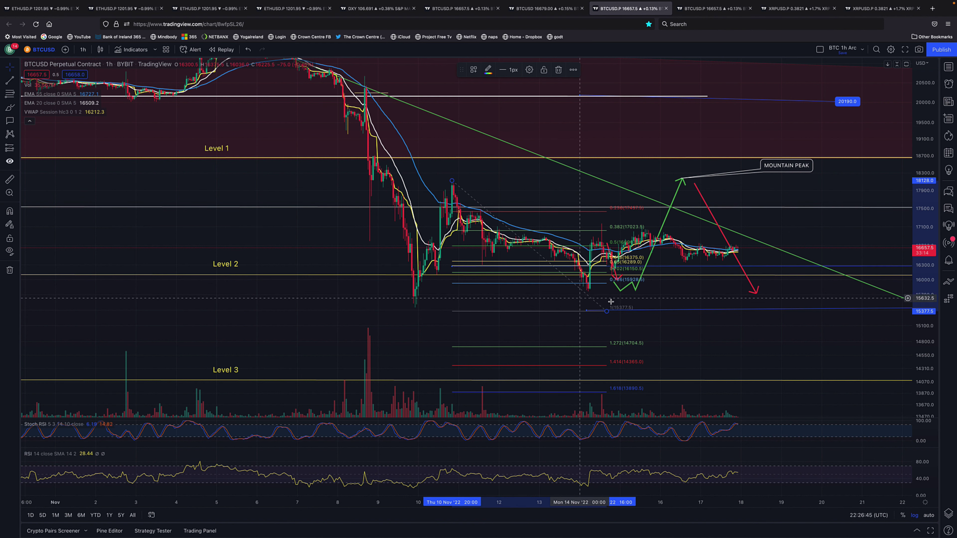
drag(538, 256, 768, 386)
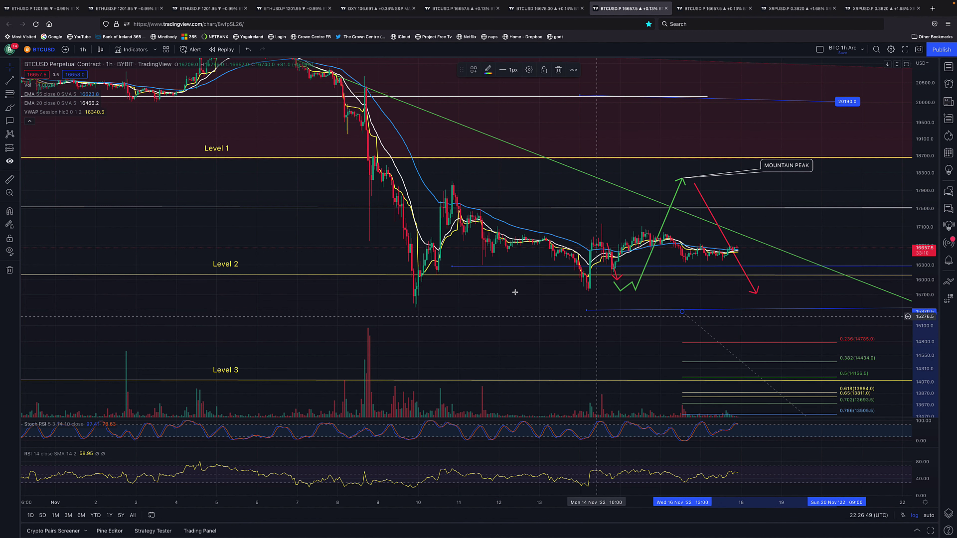
Measure the price rise from the 14 November low to that day's high, and clear the measurement
click(10, 180)
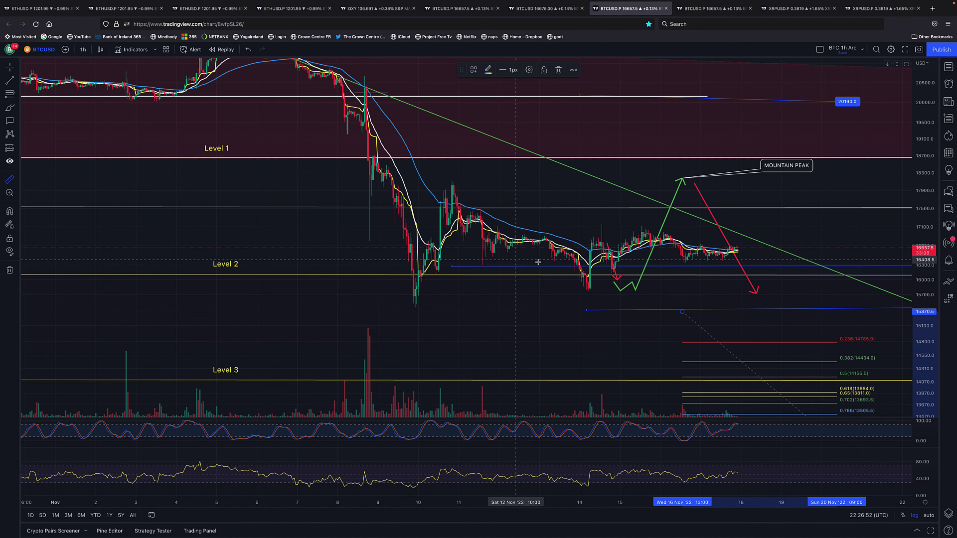
click(604, 266)
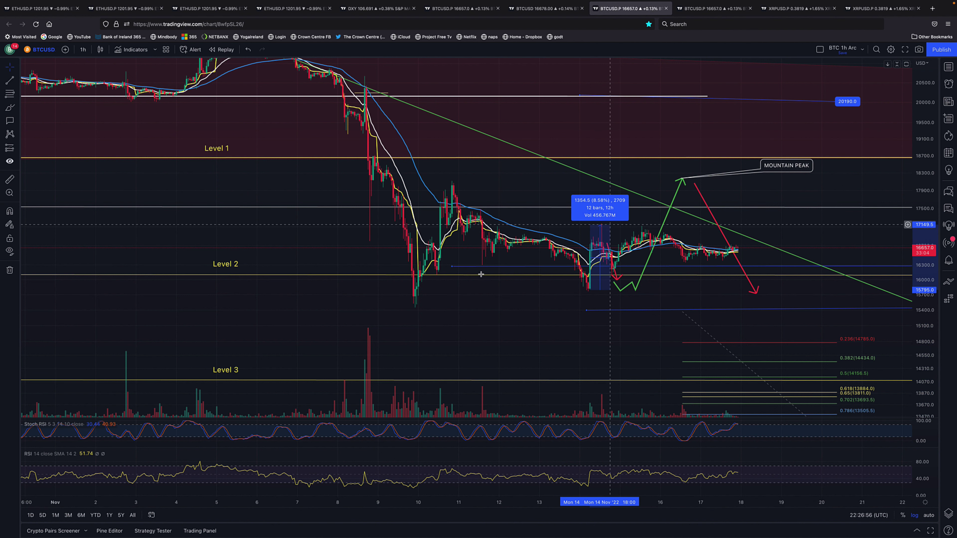
click(740, 364)
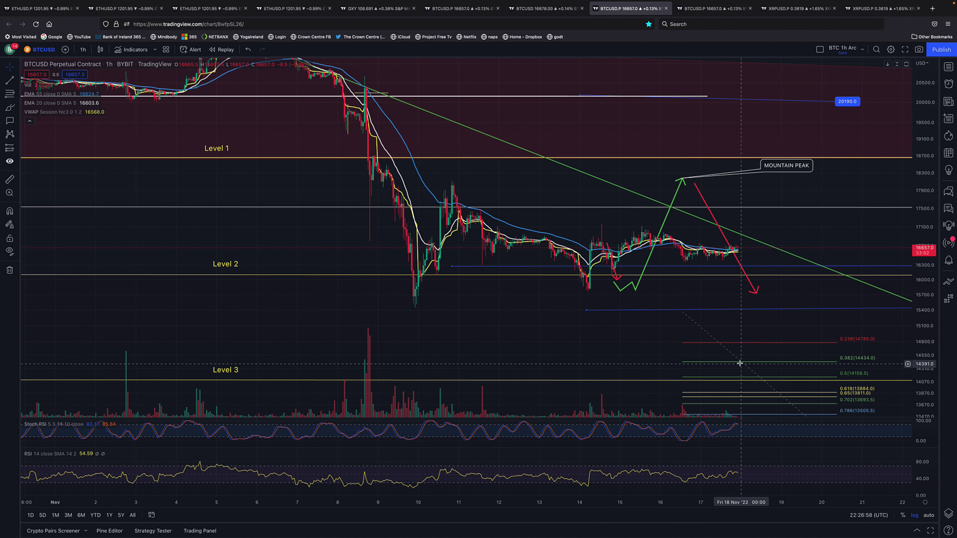
Fit the Fib Retracement to the 14 November swing, from about 17,158 down to about 15,773
scroll(730, 361, up, 2)
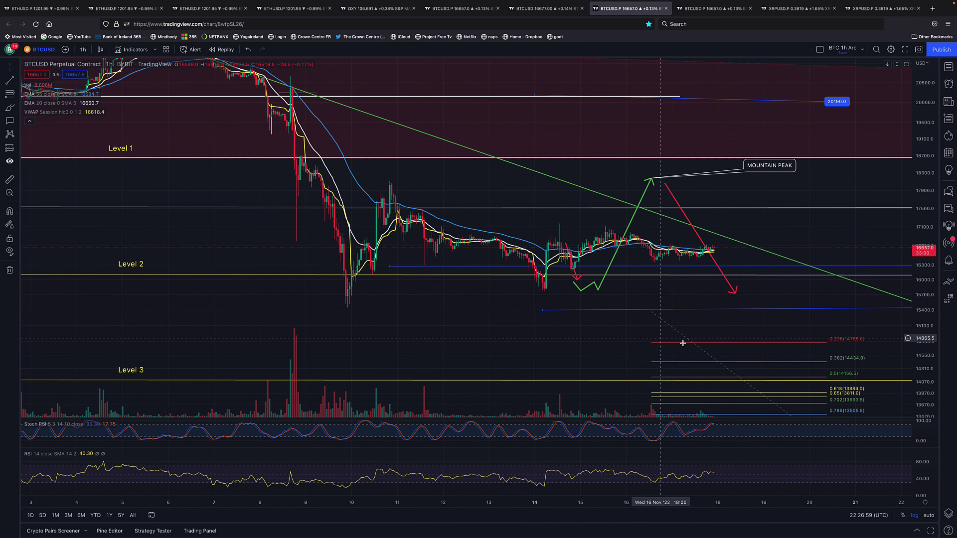
drag(686, 339, 599, 253)
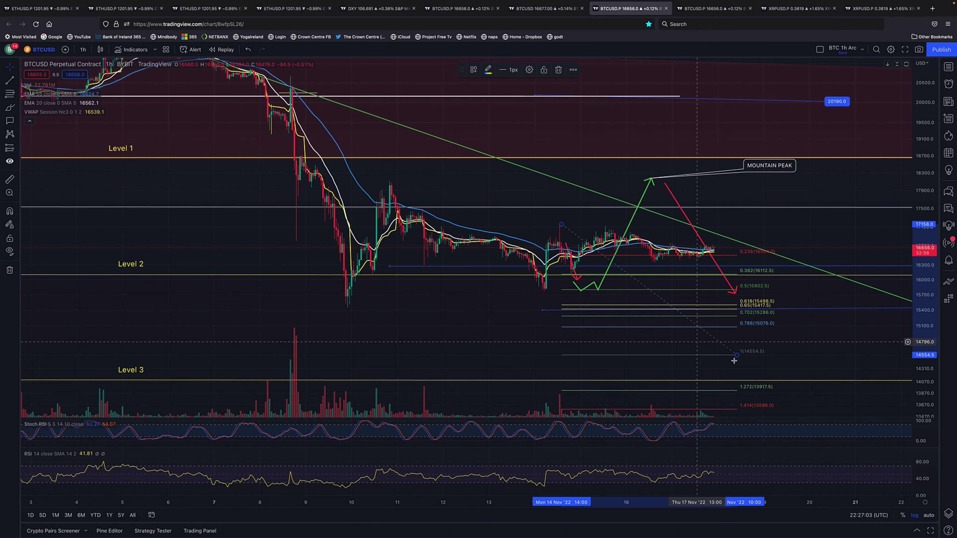
mouse_move(737, 355)
mouse_down()
mouse_move(716, 298)
mouse_move(700, 294)
mouse_up()
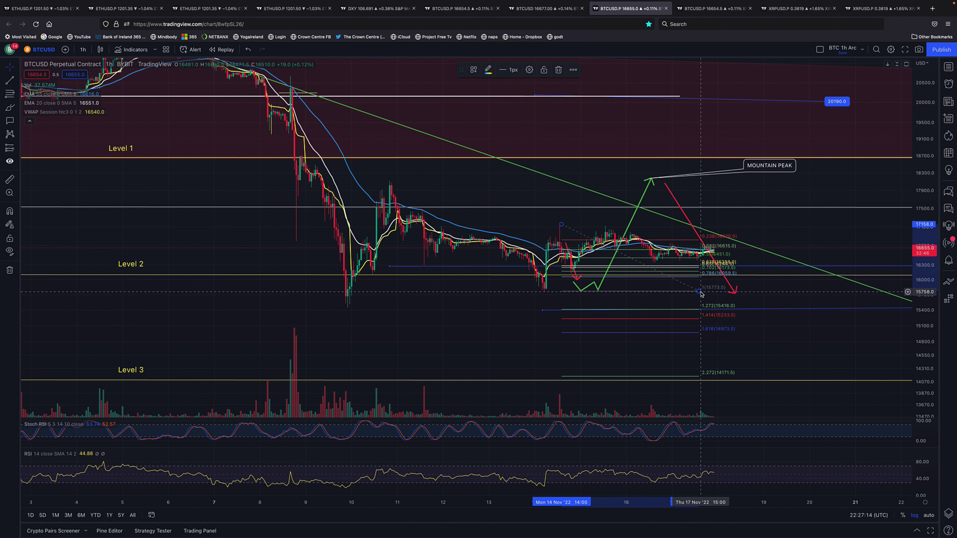
Move the Fib Retracement's start to the 15 November high at about 17,111 and set its lower end to about 16,118
drag(634, 260, 826, 422)
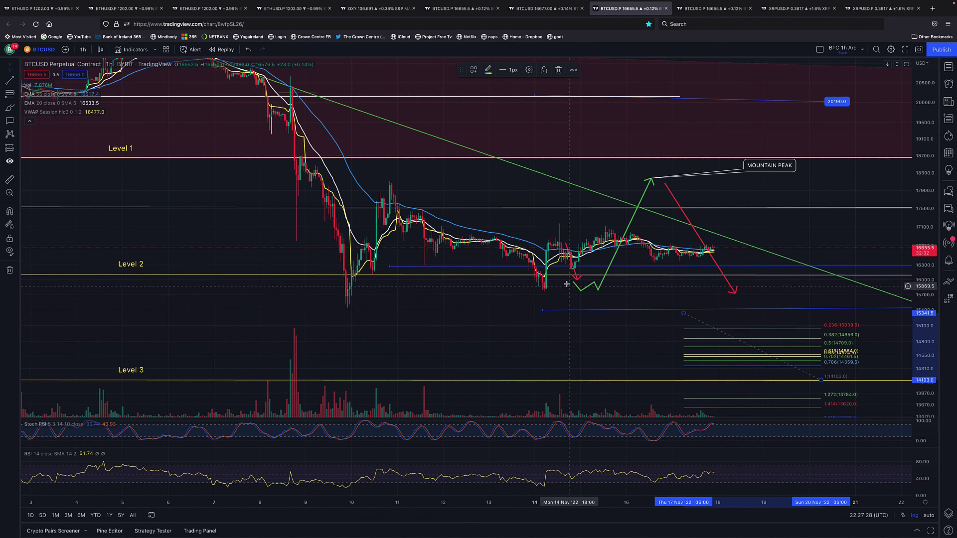
scroll(560, 287, up, 3)
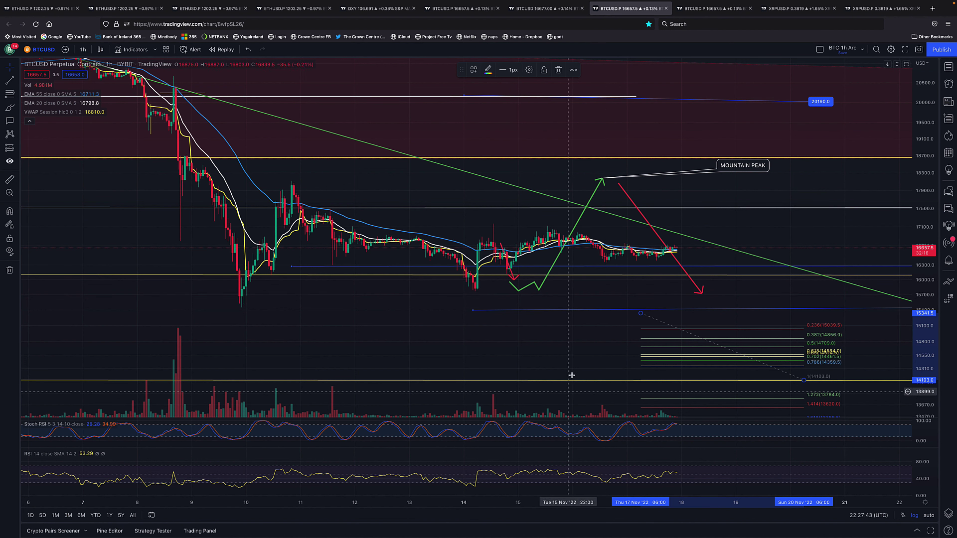
mouse_move(650, 335)
mouse_down()
mouse_move(604, 256)
mouse_move(504, 163)
mouse_move(511, 166)
mouse_up()
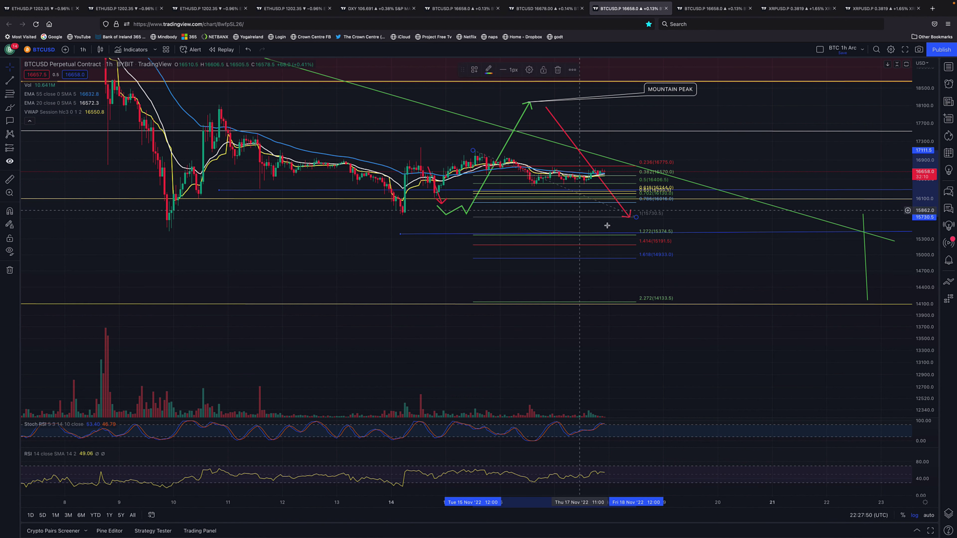
drag(637, 218, 624, 200)
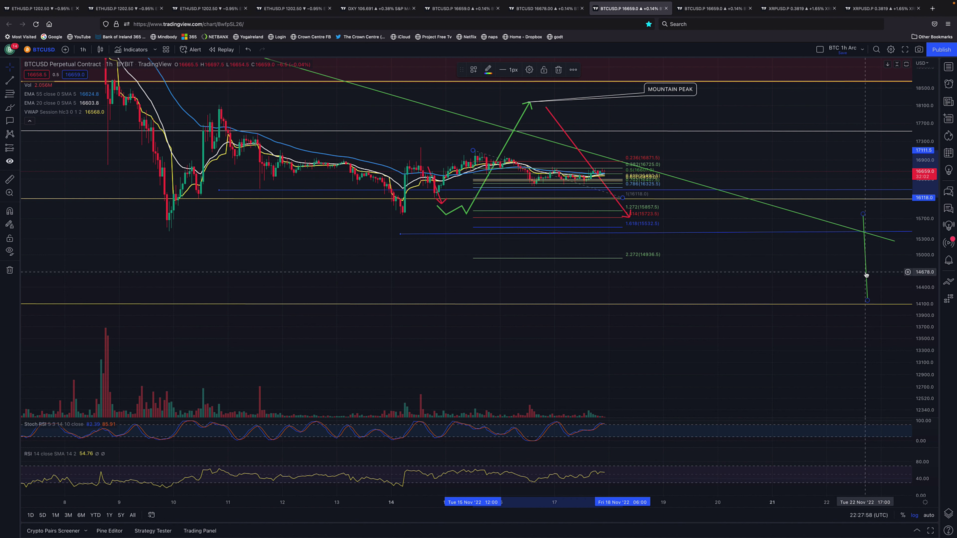
Move the near-vertical green projection line to 20 November, running from about 16,430 down to about 14,738
mouse_move(867, 275)
mouse_down()
mouse_move(656, 261)
mouse_move(719, 241)
mouse_up()
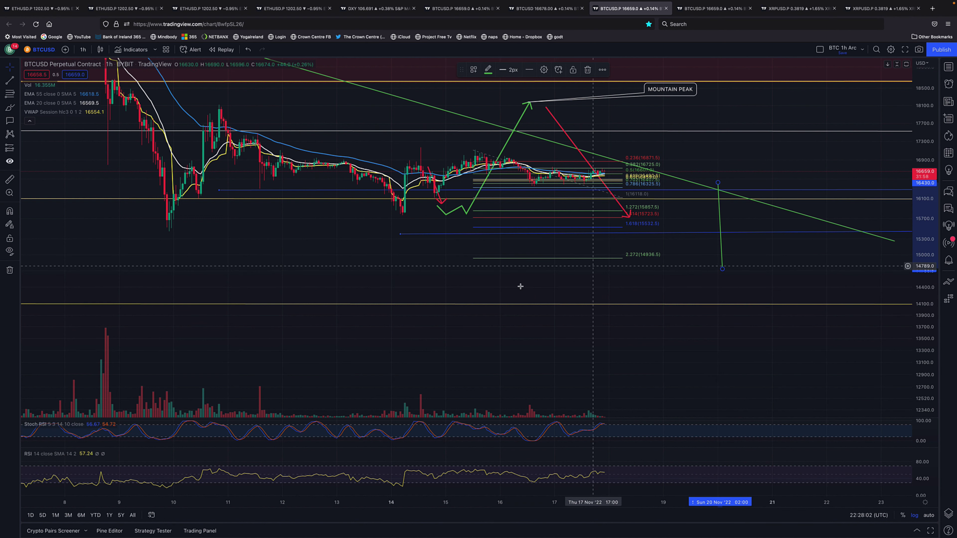
scroll(650, 313, up, 1)
scroll(539, 372, down, 4)
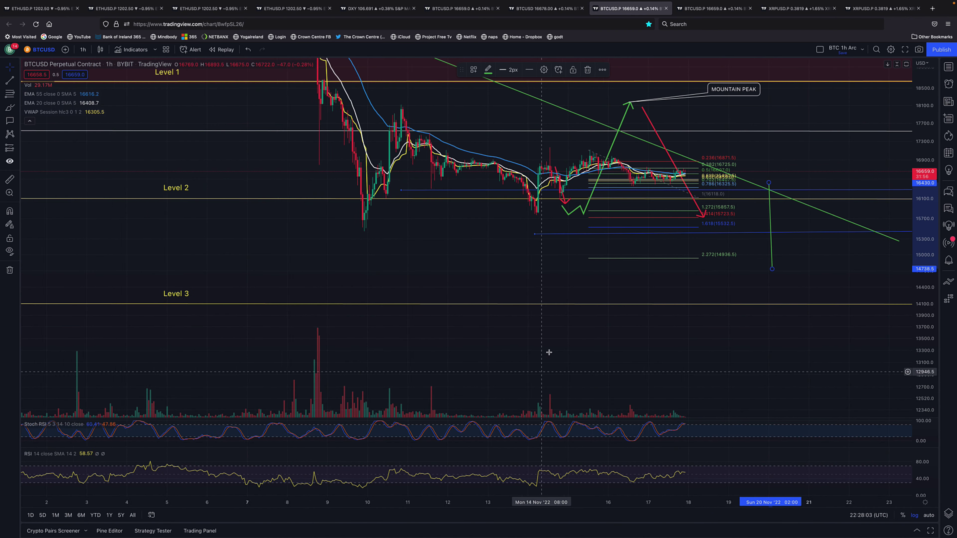
drag(560, 284, 543, 334)
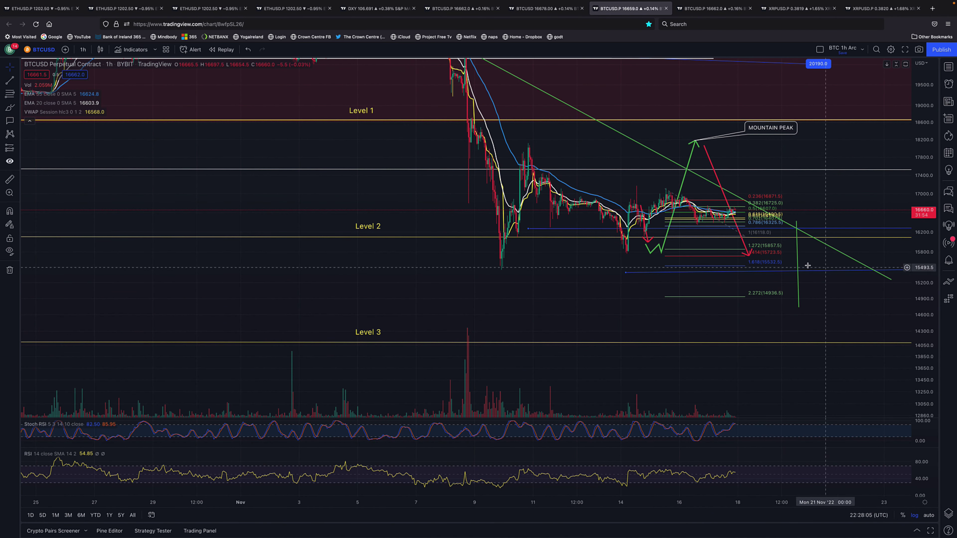
Lower the near-vertical green projection line to run from Level 2 down to about 14,436, and delete the Fib Retracement
drag(797, 267, 799, 282)
click(748, 240)
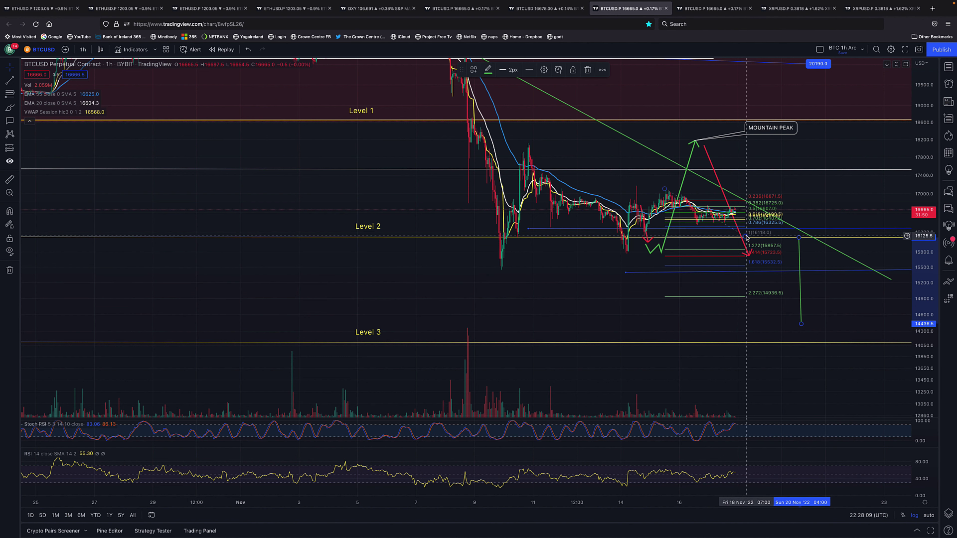
key(Delete)
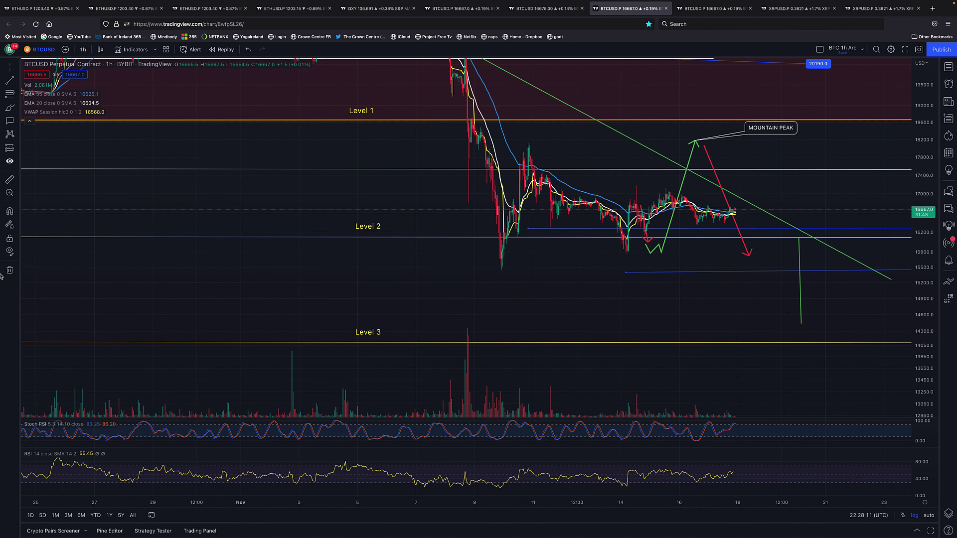
Measure the price drop from the 15 November high at about 17,117 down to Level 2, and clear the measurement
click(6, 182)
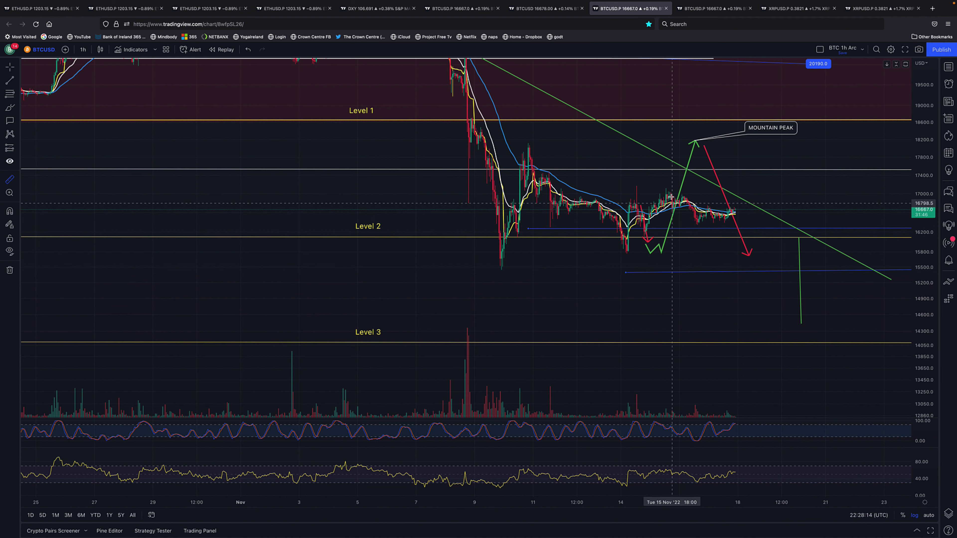
click(669, 189)
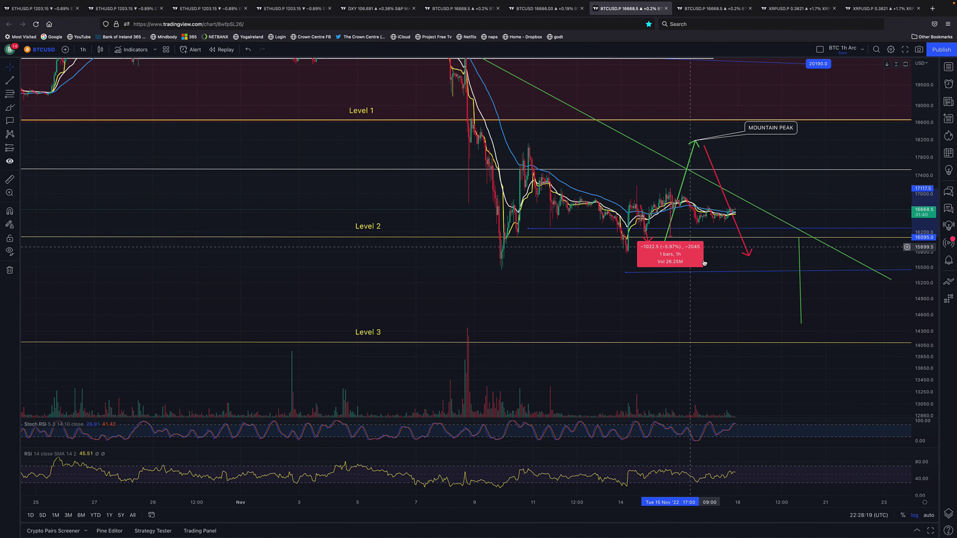
click(704, 263)
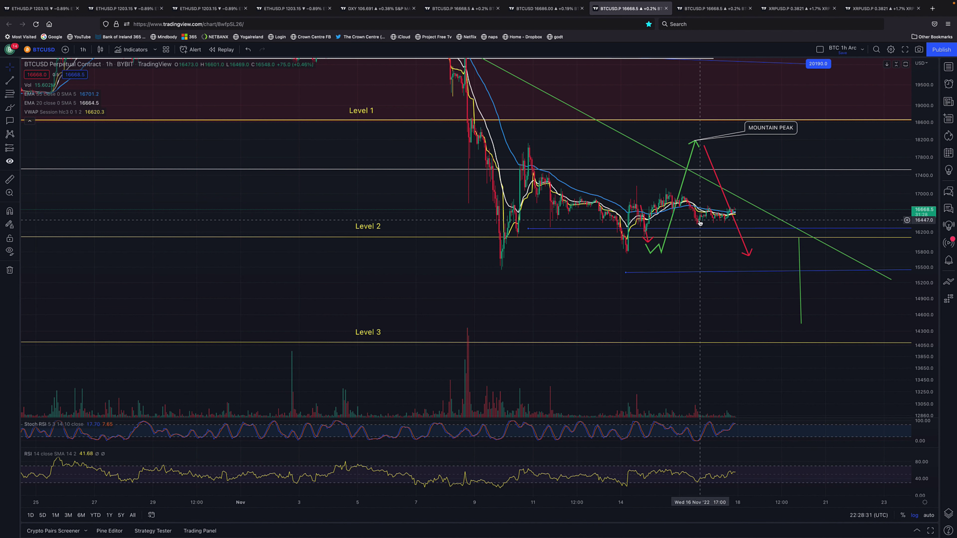
Examine the hourly BTCUSD price action since mid-October against Levels 1, 2 and 3 and the descending green trendline
scroll(699, 220, down, 1)
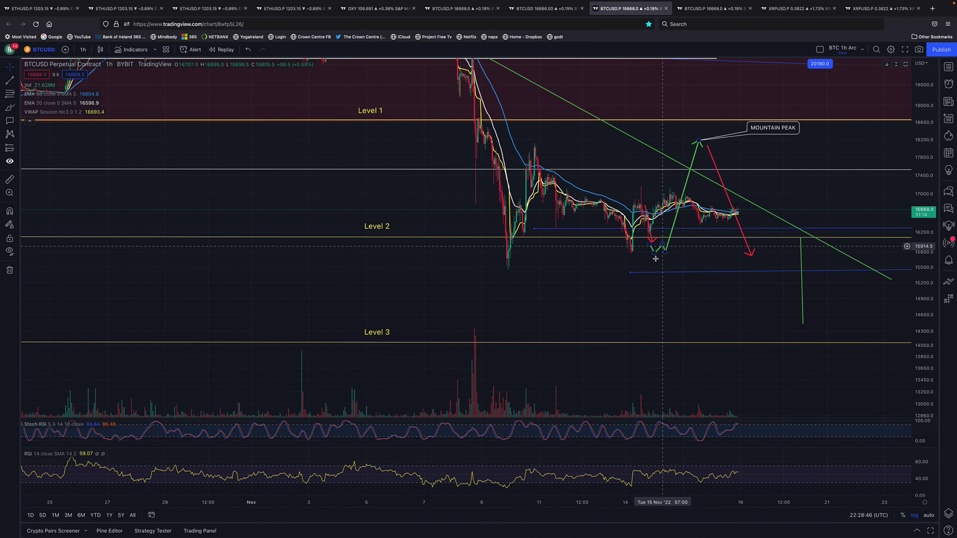
scroll(656, 259, up, 5)
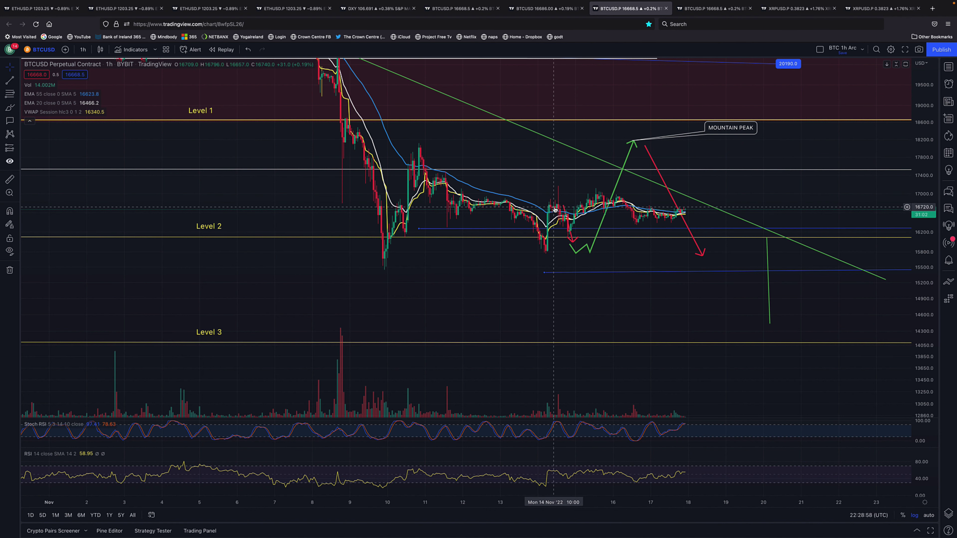
scroll(555, 210, down, 2)
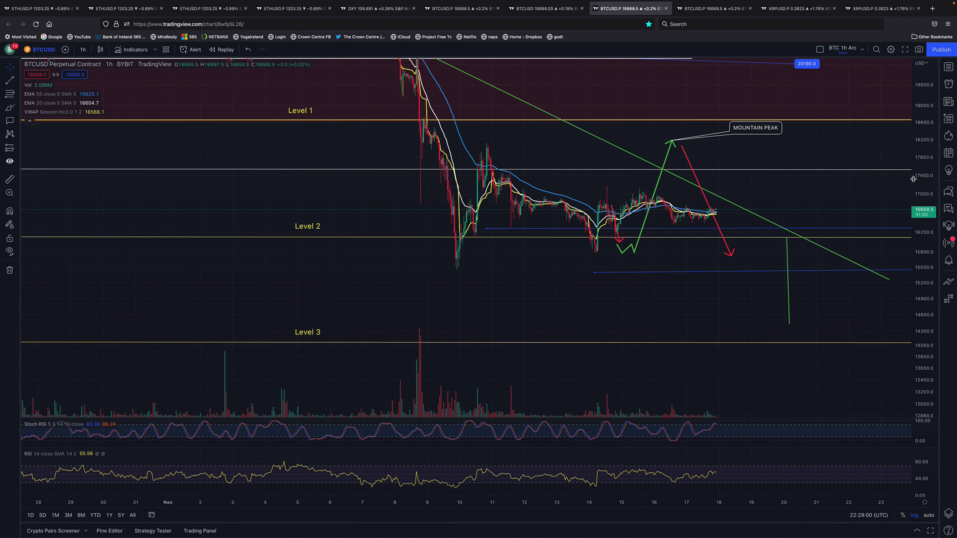
drag(913, 179, 914, 211)
scroll(445, 260, down, 2)
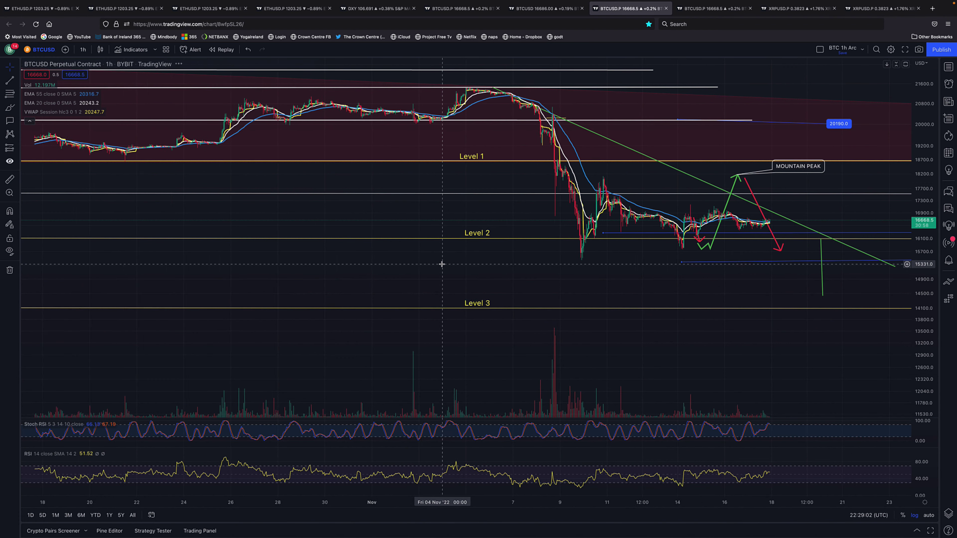
scroll(442, 264, down, 2)
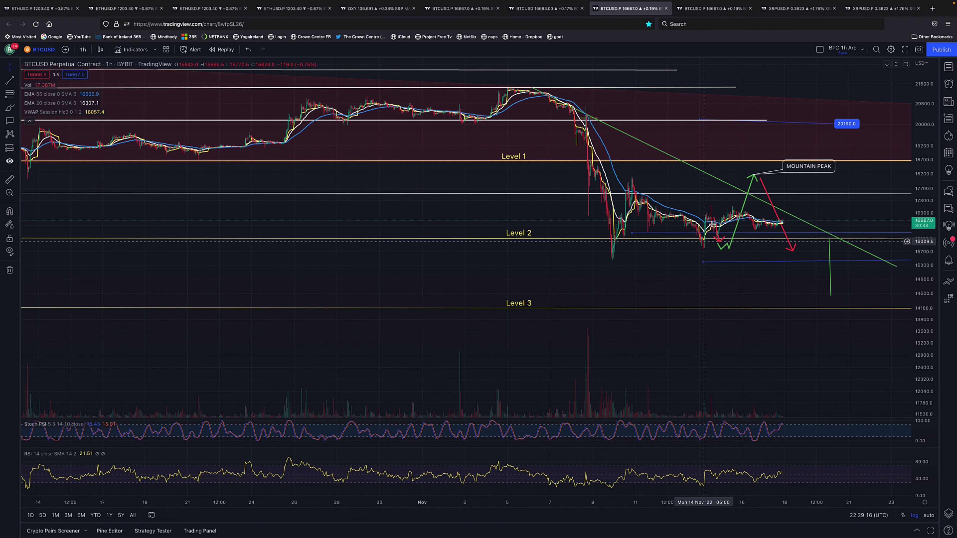
scroll(590, 298, up, 4)
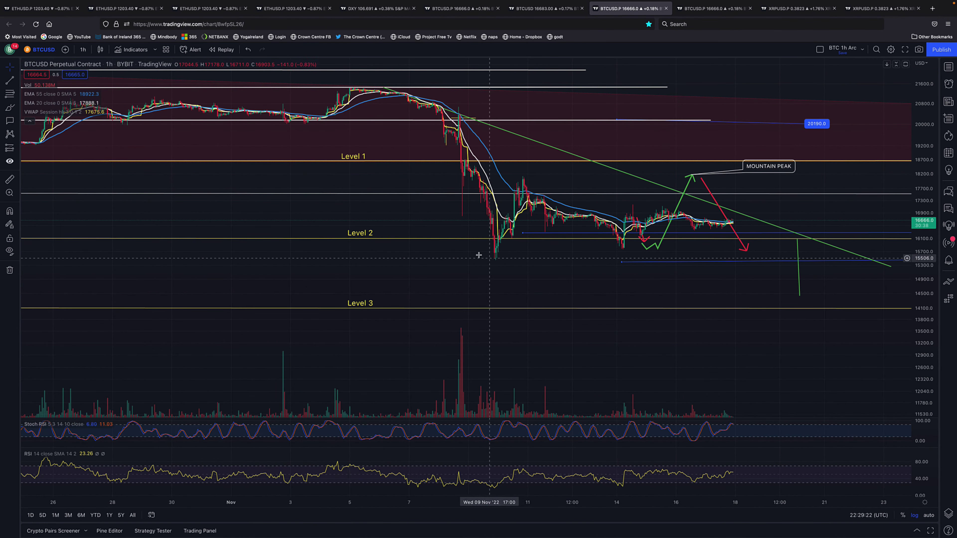
Delete the green zigzag projection arrow and both red arrows, keeping the MOUNTAIN PEAK callout
click(645, 246)
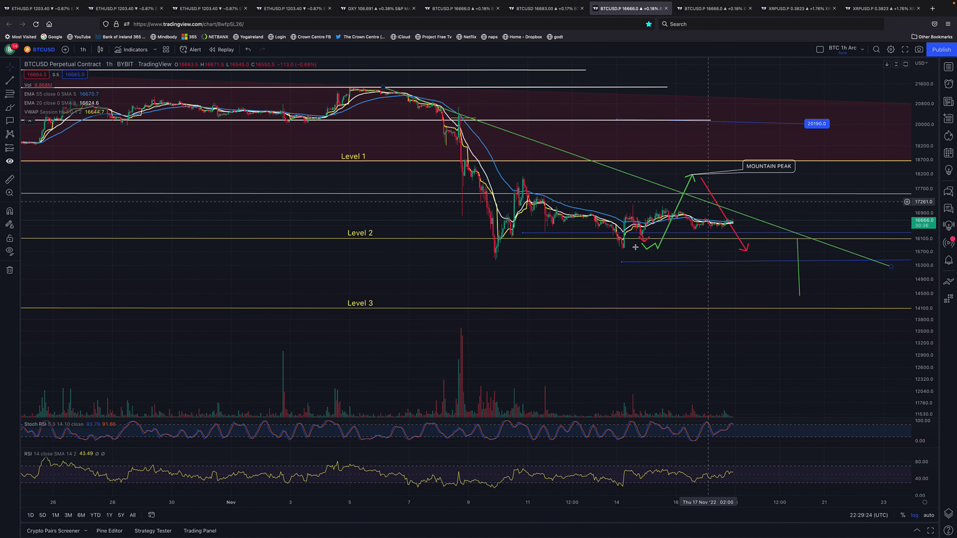
scroll(716, 267, up, 1)
scroll(716, 267, up, 3)
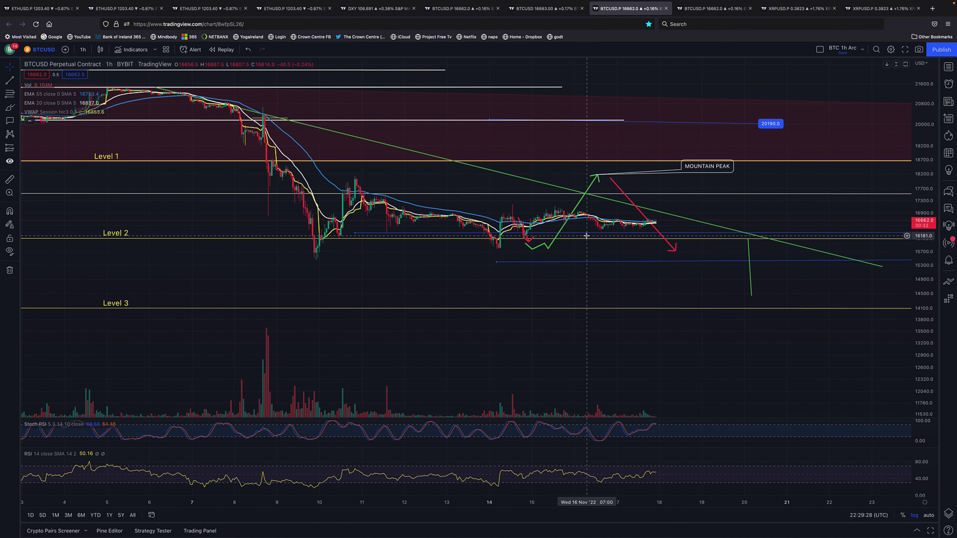
click(548, 249)
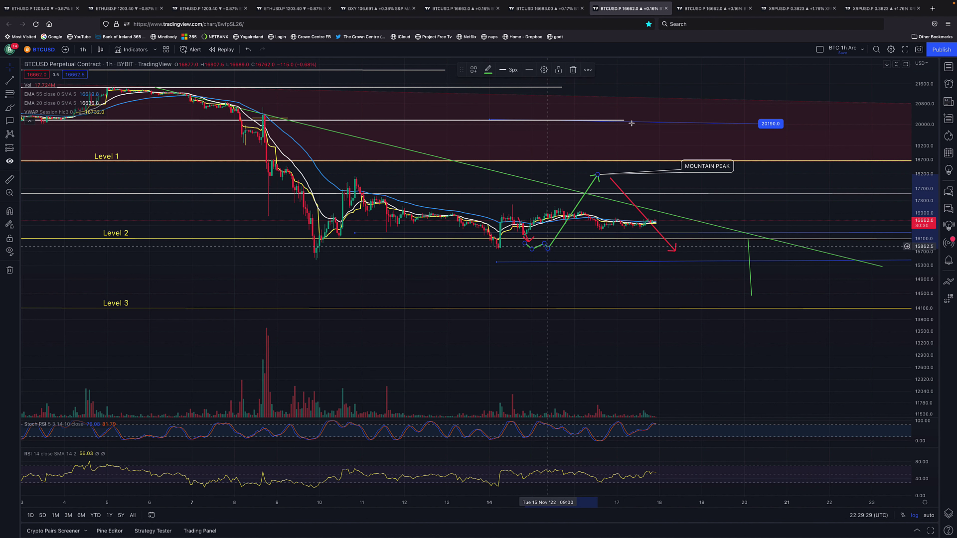
click(572, 70)
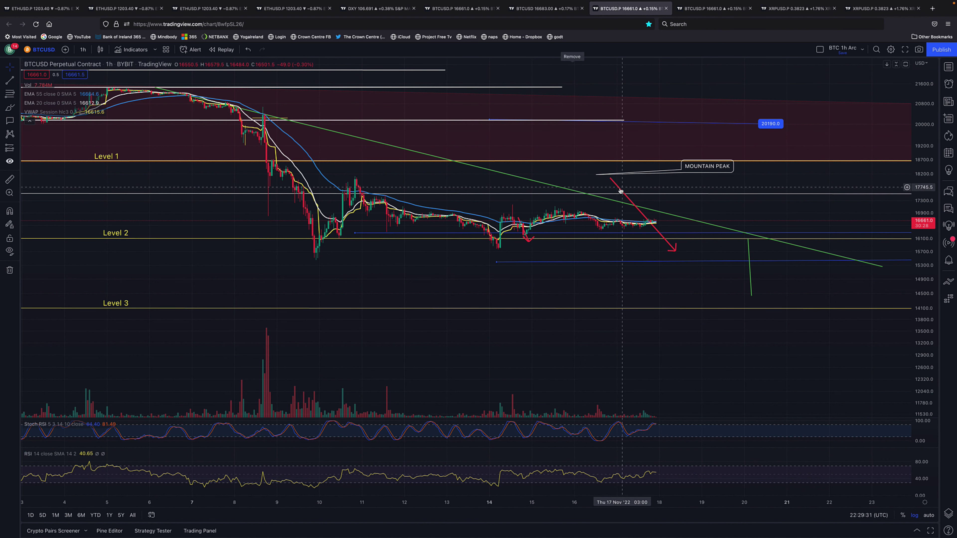
click(573, 70)
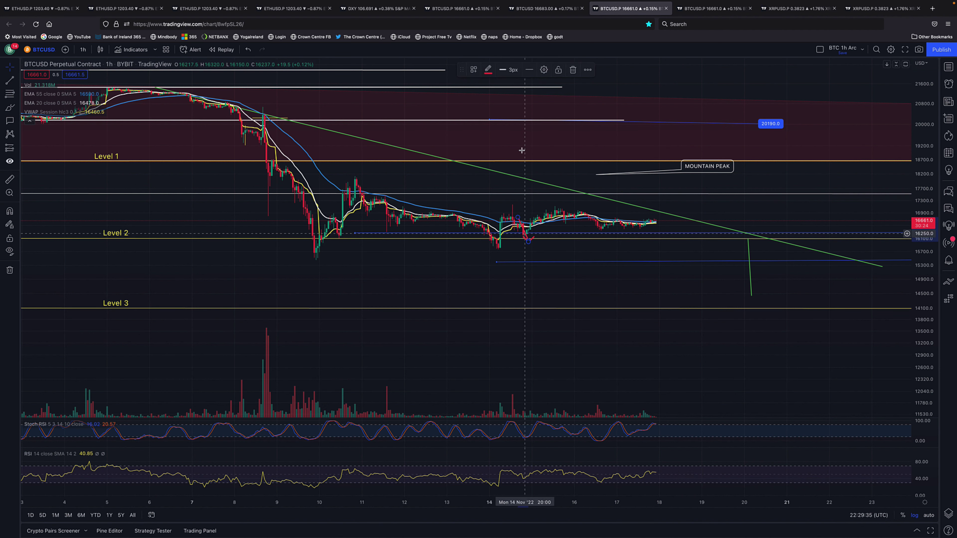
Lower the thin white horizontal line between Levels 1 and 2 to the mid-November highs at about 17,130
scroll(506, 325, down, 1)
scroll(506, 325, down, 3)
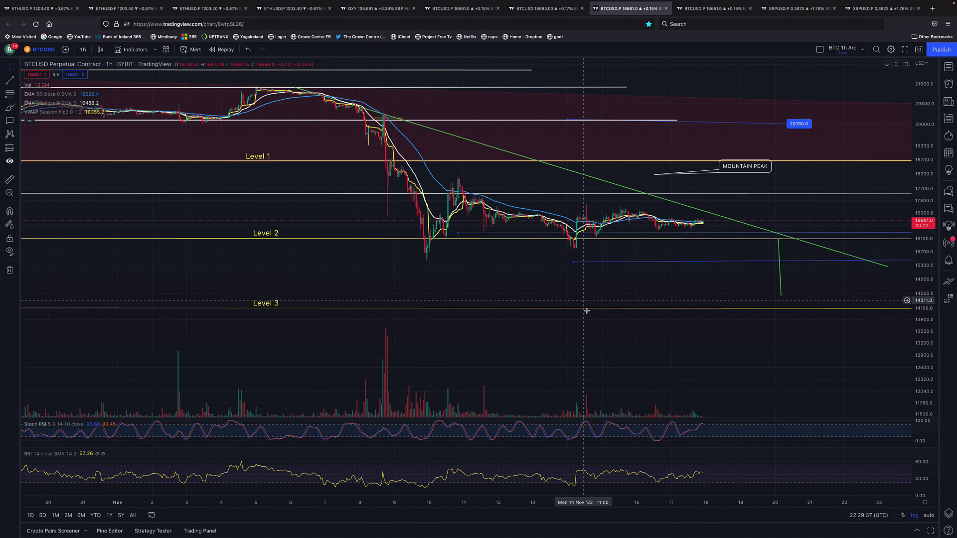
drag(601, 305, 486, 319)
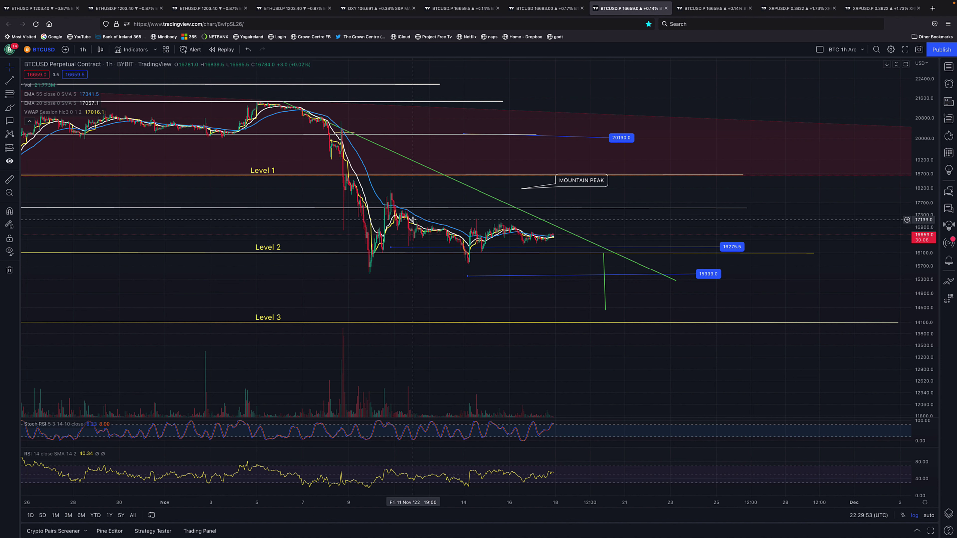
scroll(414, 222, down, 4)
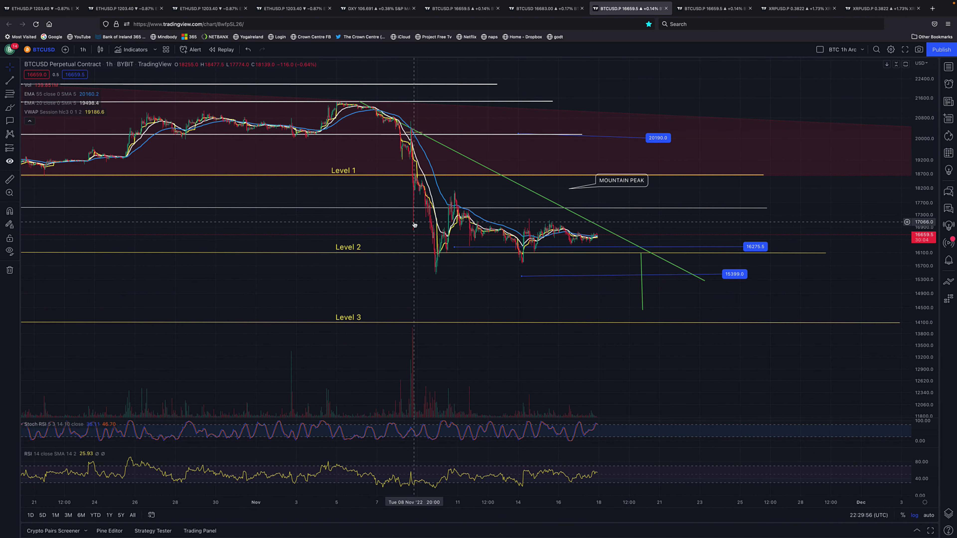
scroll(430, 237, down, 2)
scroll(431, 236, down, 2)
scroll(431, 236, down, 1)
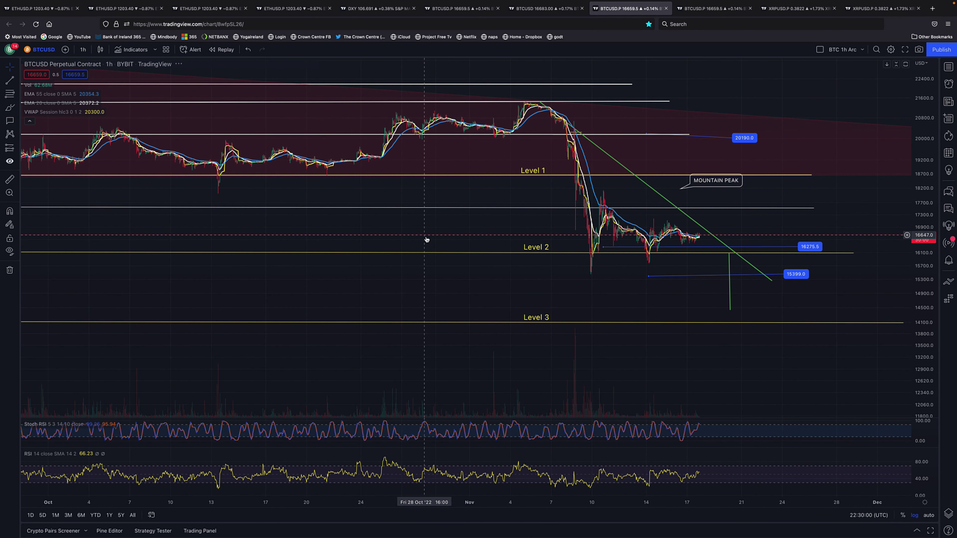
scroll(435, 244, up, 3)
scroll(435, 244, up, 2)
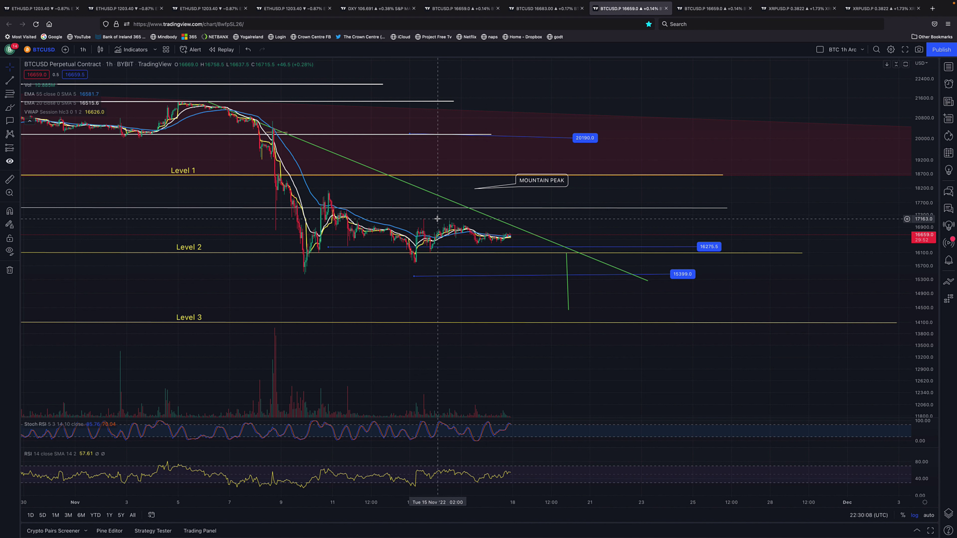
drag(435, 210, 435, 222)
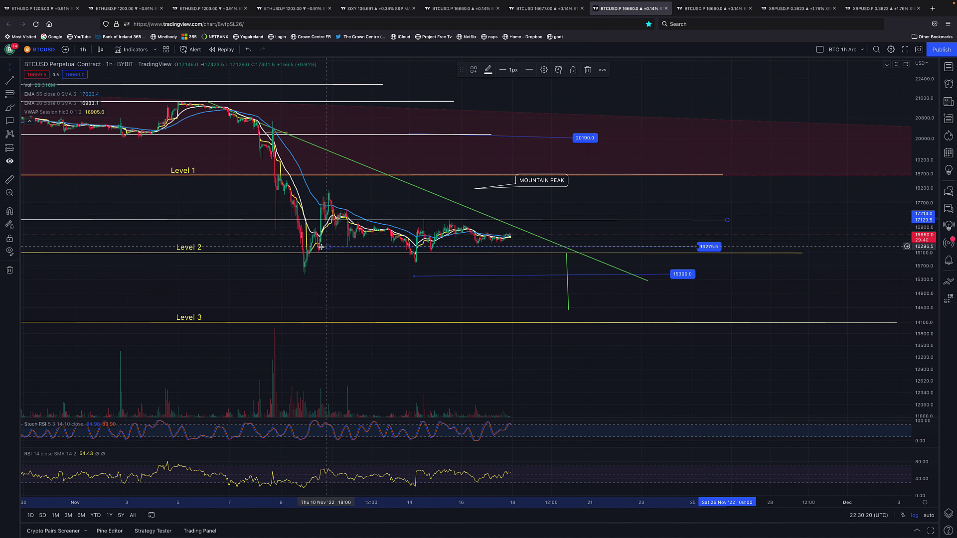
Move the 16275.5 price note's anchor onto Level 2 at 16,101 on 18 November and its label to about 16,148 on 22 November
scroll(389, 248, left, 5)
drag(372, 247, 267, 234)
drag(348, 234, 551, 244)
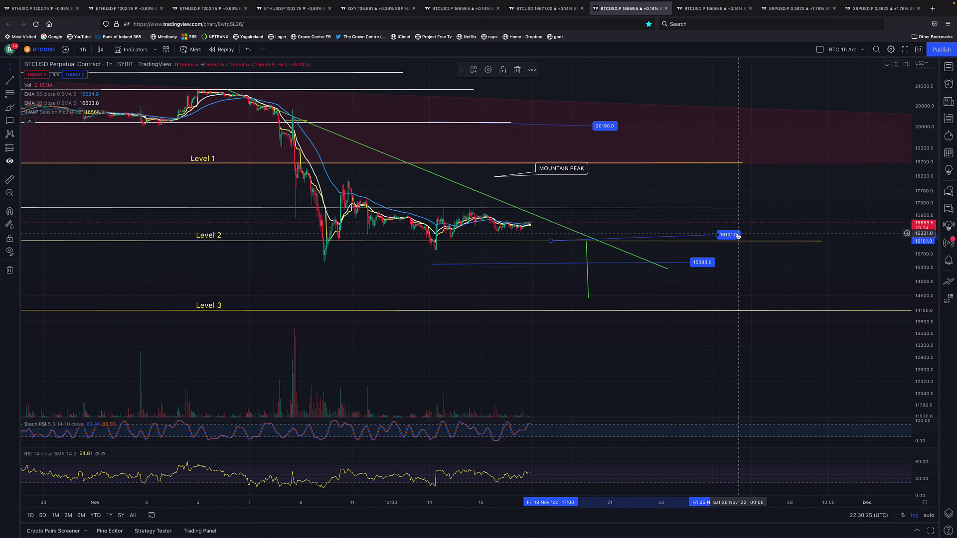
drag(716, 235, 645, 239)
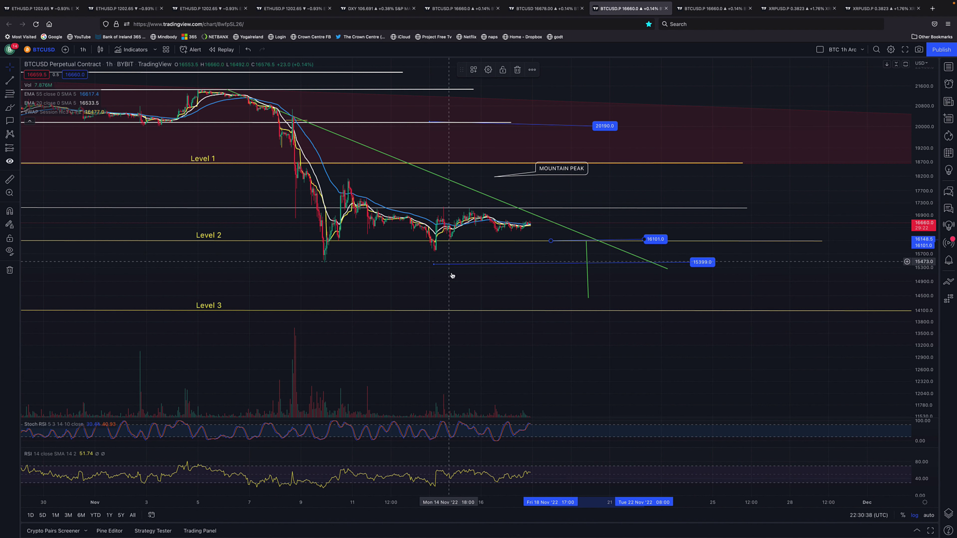
scroll(445, 273, down, 1)
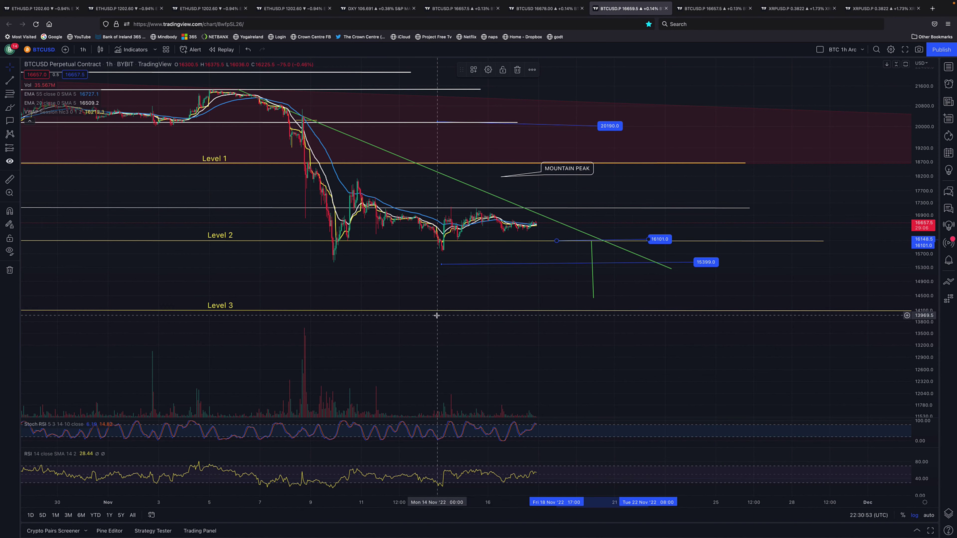
Review the patterns and price targets on the other BTCUSD charts, and return to the hourly Level 1–3 chart
click(544, 8)
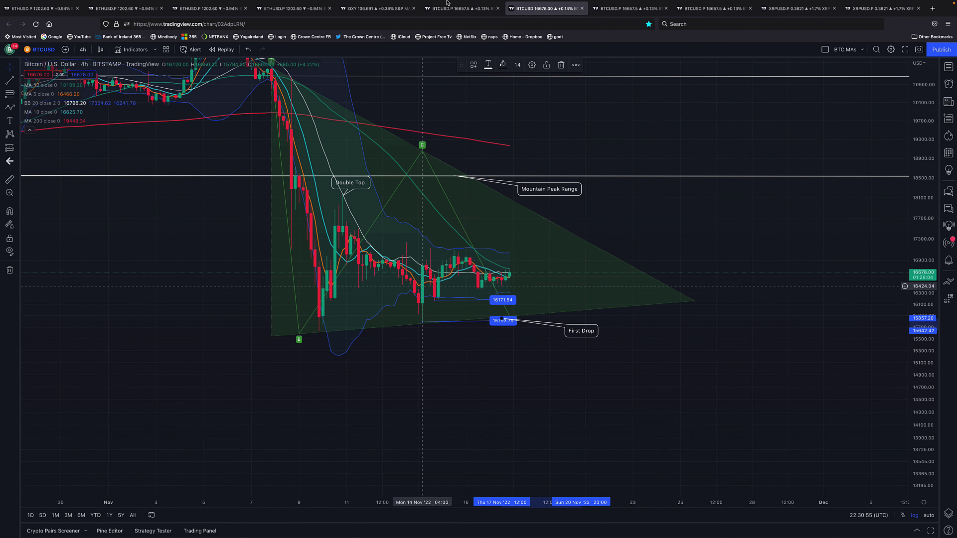
click(448, 11)
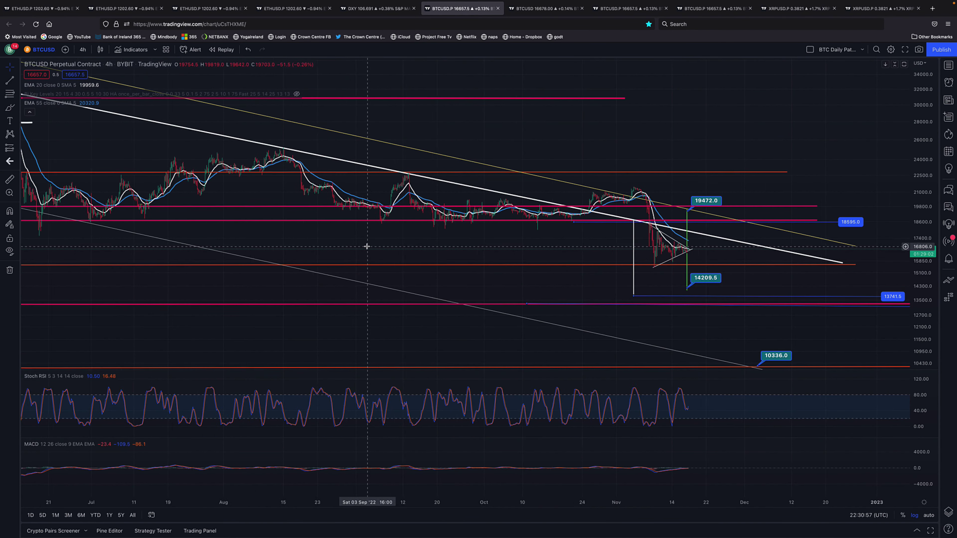
scroll(367, 247, down, 5)
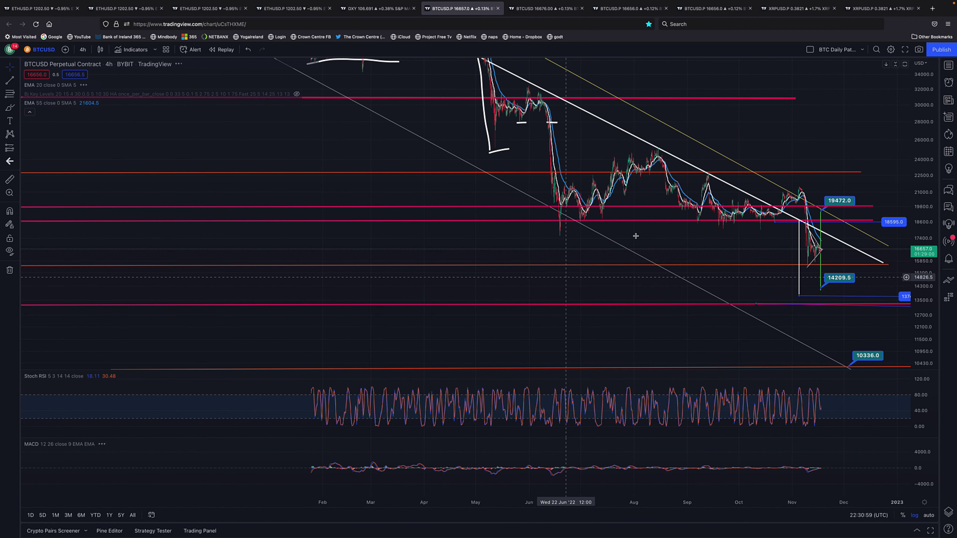
scroll(571, 229, right, 10)
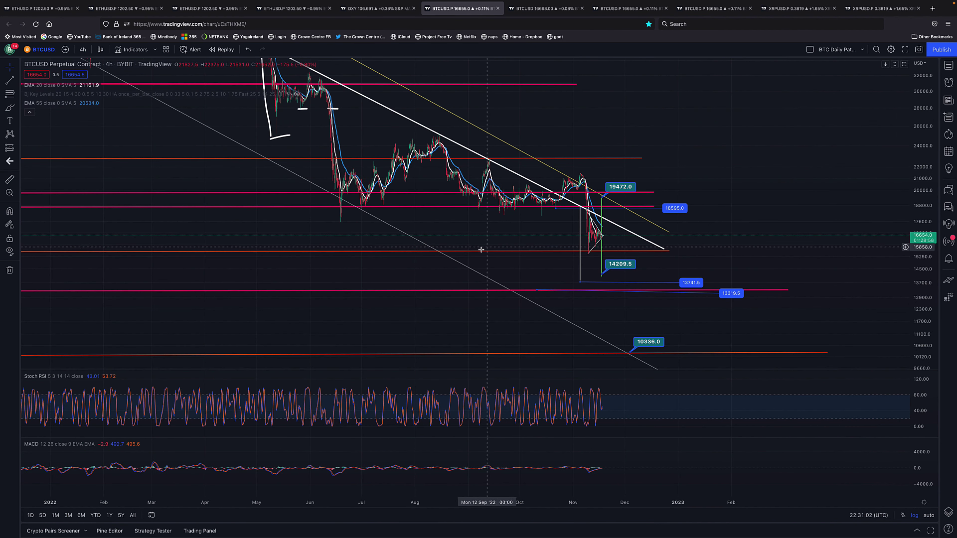
scroll(482, 250, down, 2)
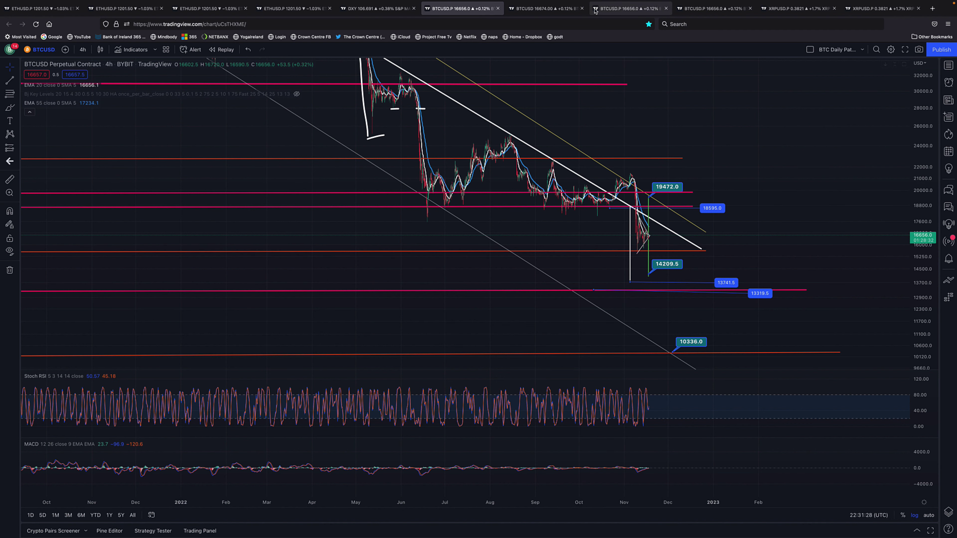
click(708, 14)
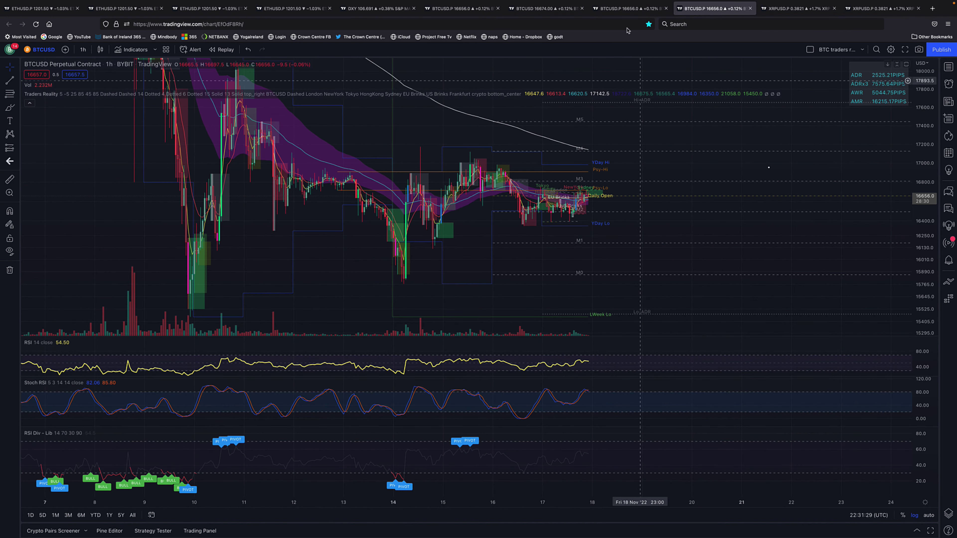
click(625, 13)
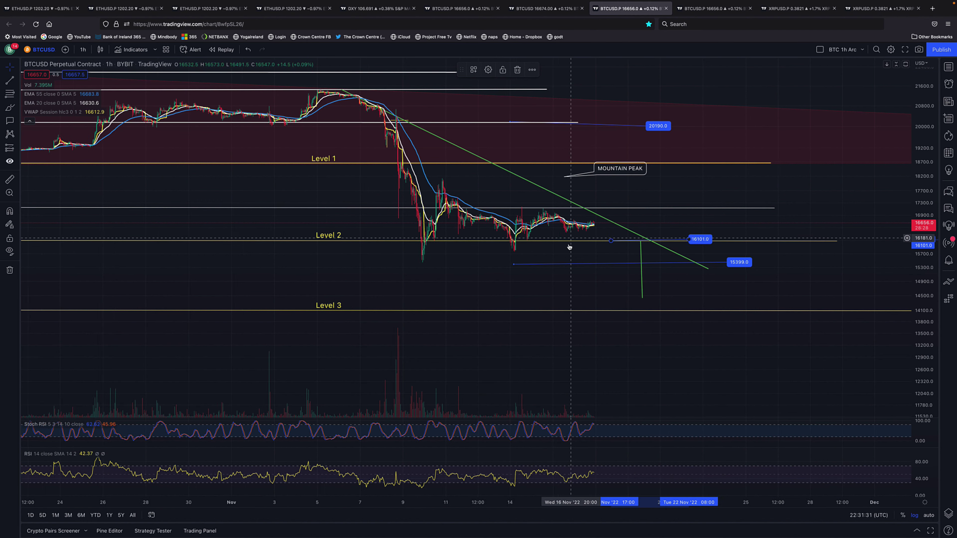
Nudge the 15399.0 price note's label and shorten the descending green trendline to end at about 15,438 on 22 November
scroll(562, 272, up, 3)
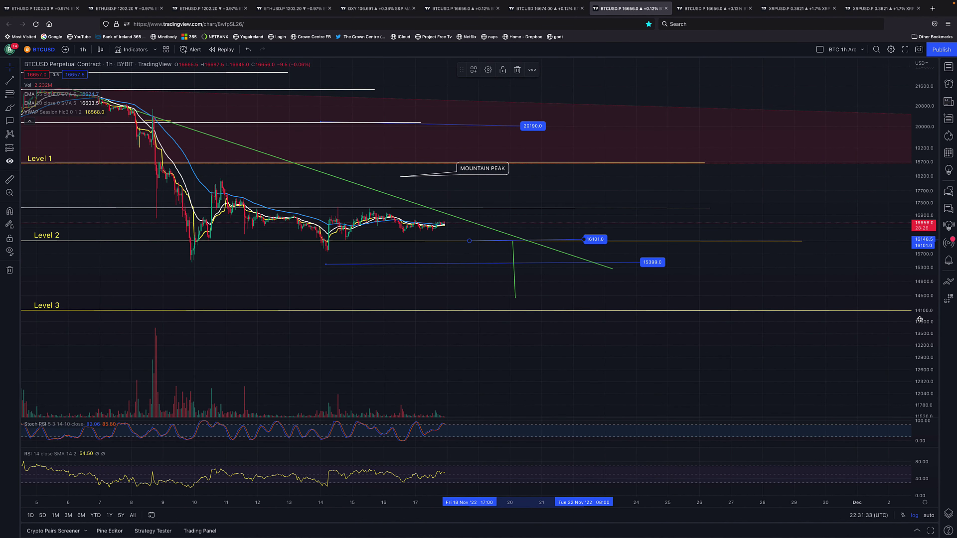
drag(916, 245, 916, 225)
scroll(472, 225, down, 3)
drag(385, 259, 563, 237)
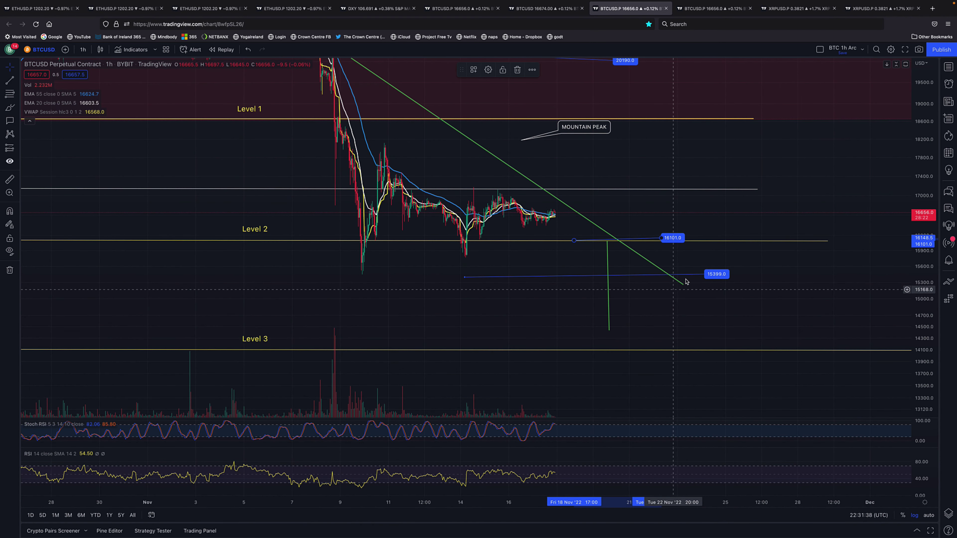
drag(720, 278, 670, 276)
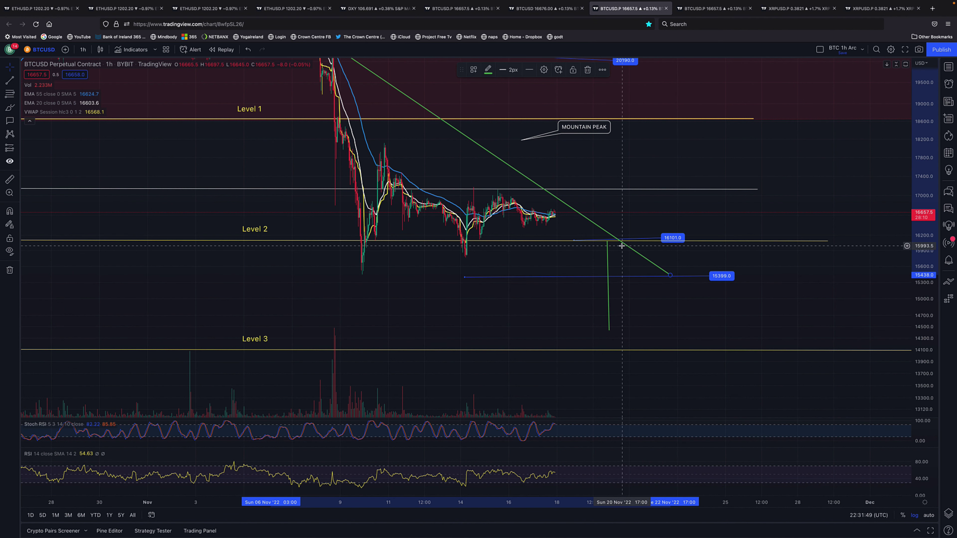
Look through the other BTCUSD charts and examine the triangle, trendlines and price targets on the 4-hour pattern chart
scroll(640, 218, up, 1)
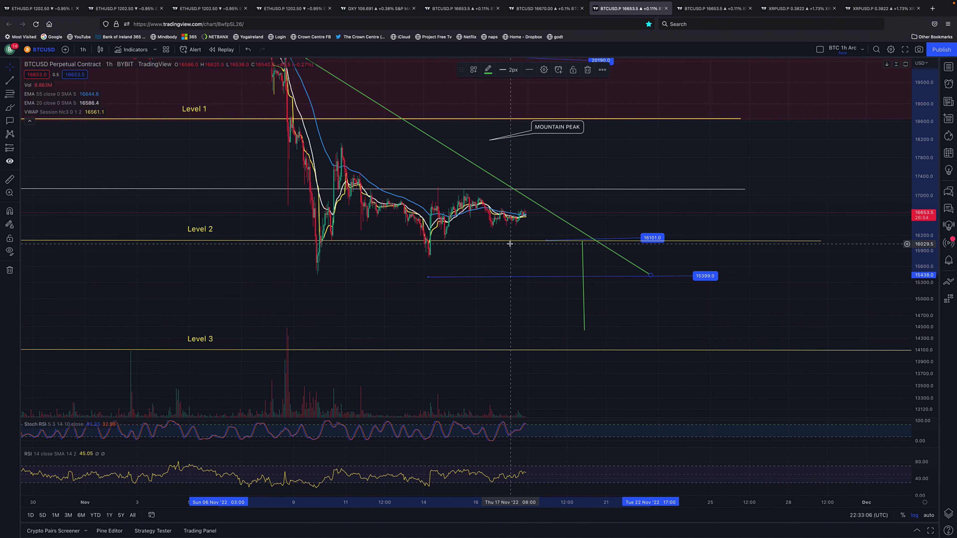
click(691, 32)
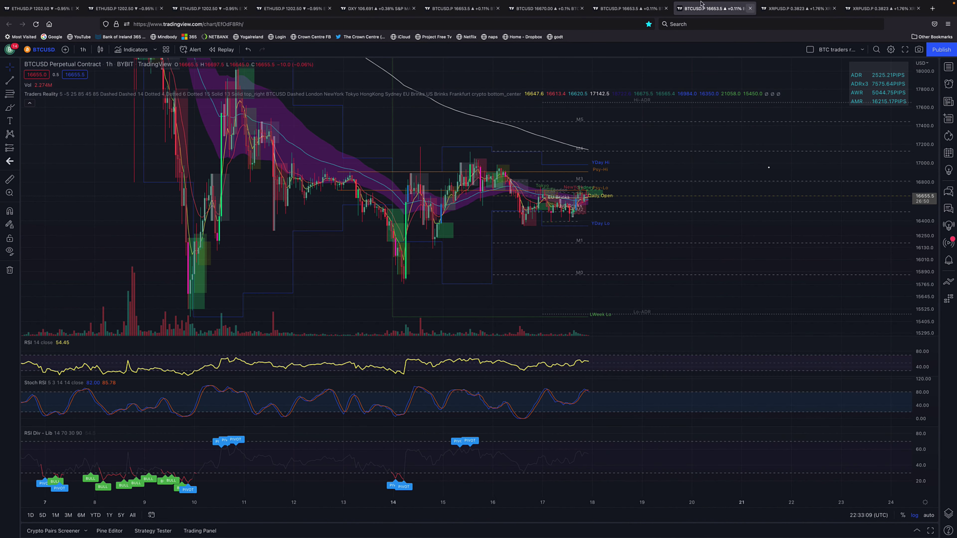
click(619, 9)
click(547, 14)
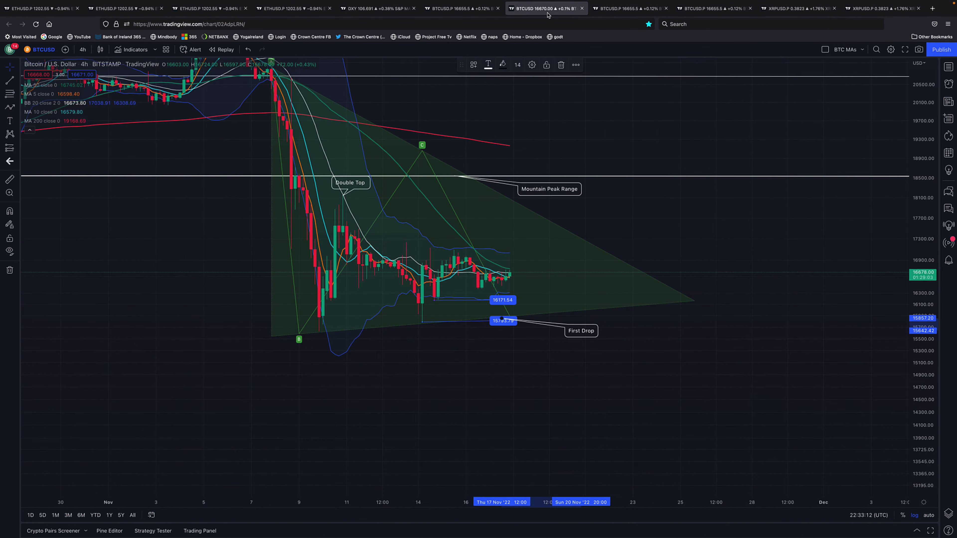
click(461, 13)
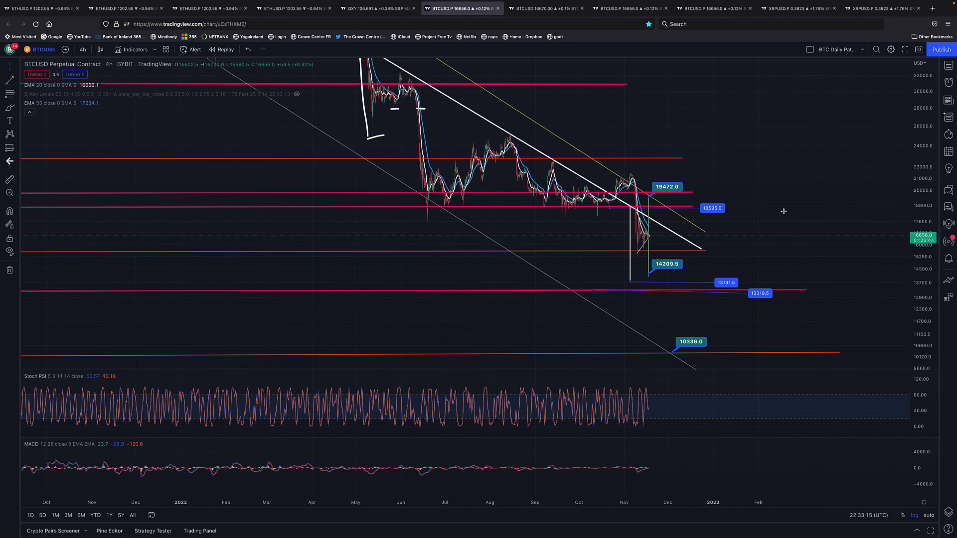
scroll(616, 274, down, 2)
scroll(616, 274, up, 10)
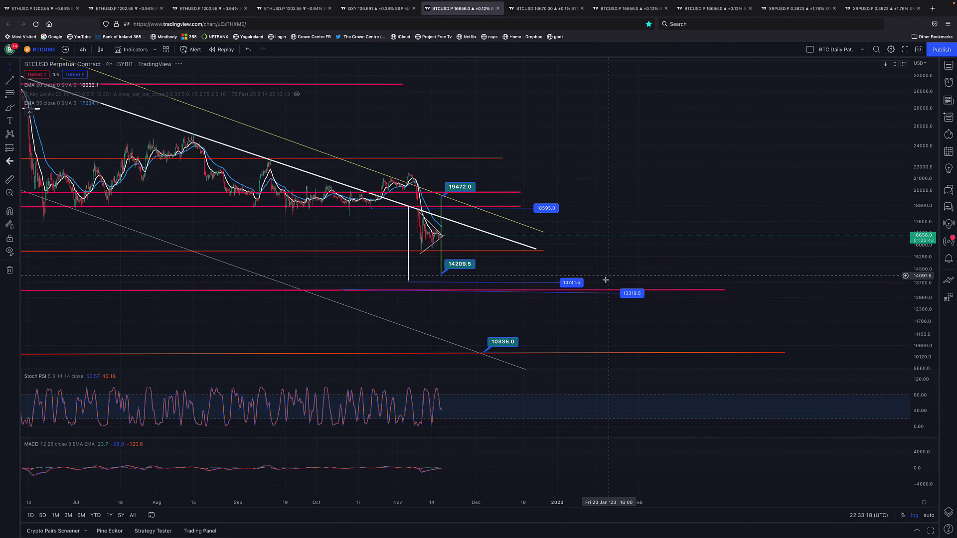
scroll(470, 261, up, 2)
scroll(579, 254, left, 10)
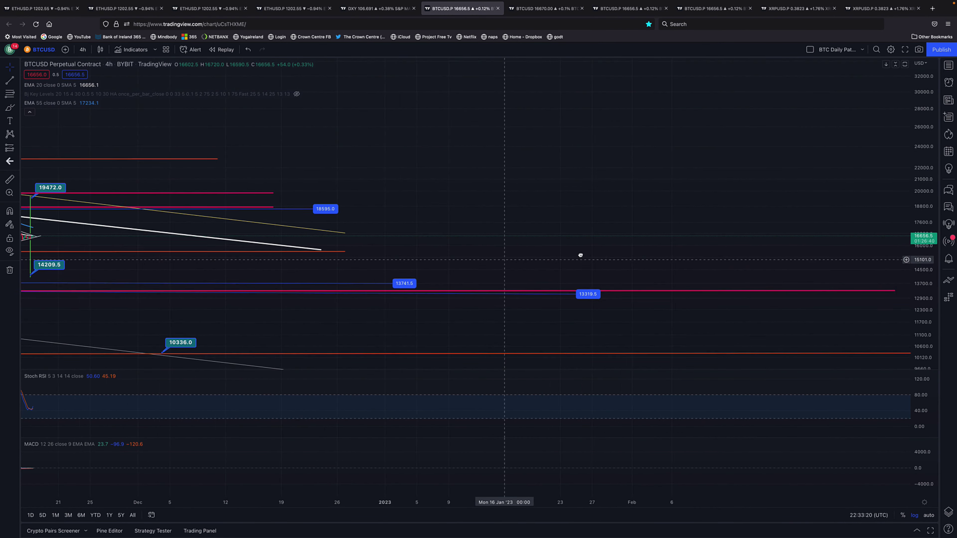
scroll(900, 260, up, 2)
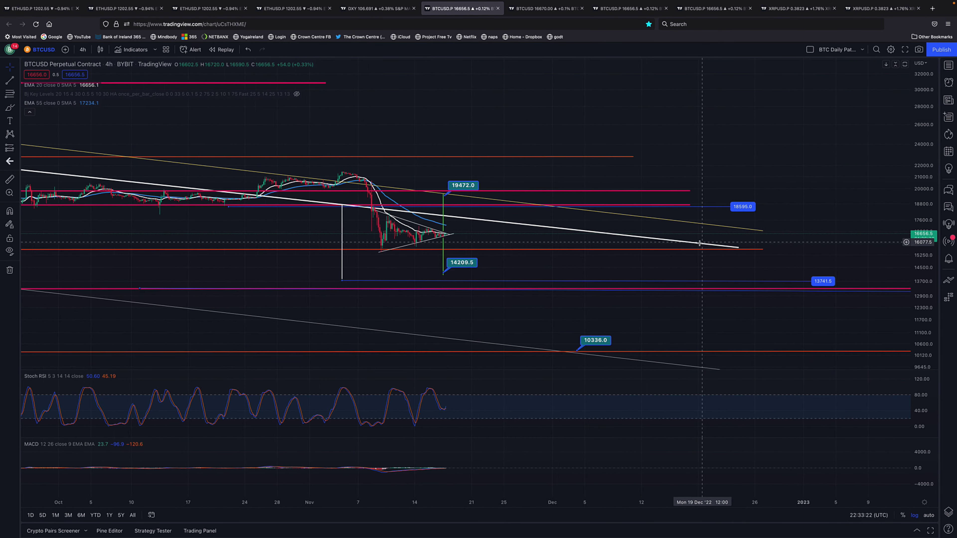
scroll(912, 282, right, 5)
scroll(925, 303, up, 5)
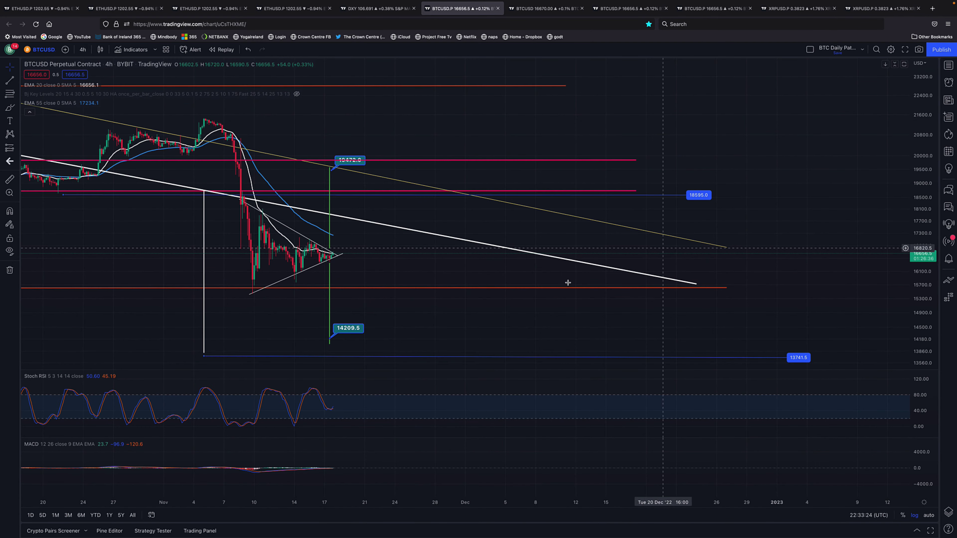
scroll(640, 314, left, 2)
scroll(771, 285, left, 5)
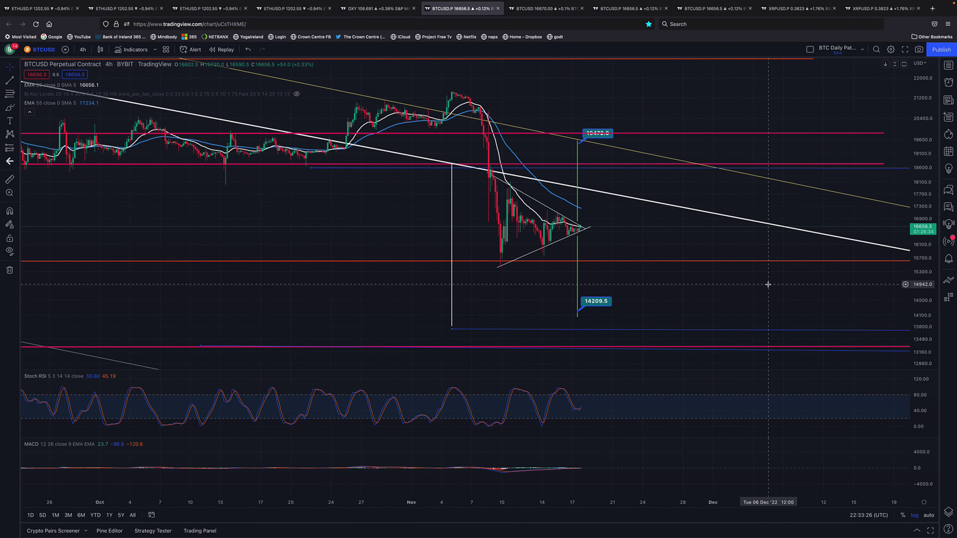
Lower the 14209.5 price label on the green vertical line to 14,088.5 at the line's lower end
scroll(768, 285, left, 3)
scroll(810, 264, up, 2)
scroll(922, 214, down, 5)
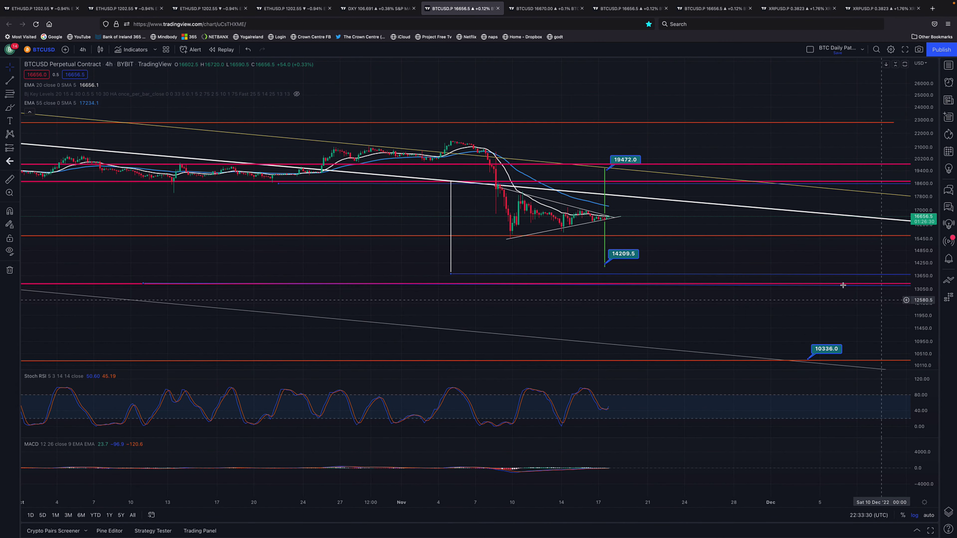
scroll(922, 264, up, 5)
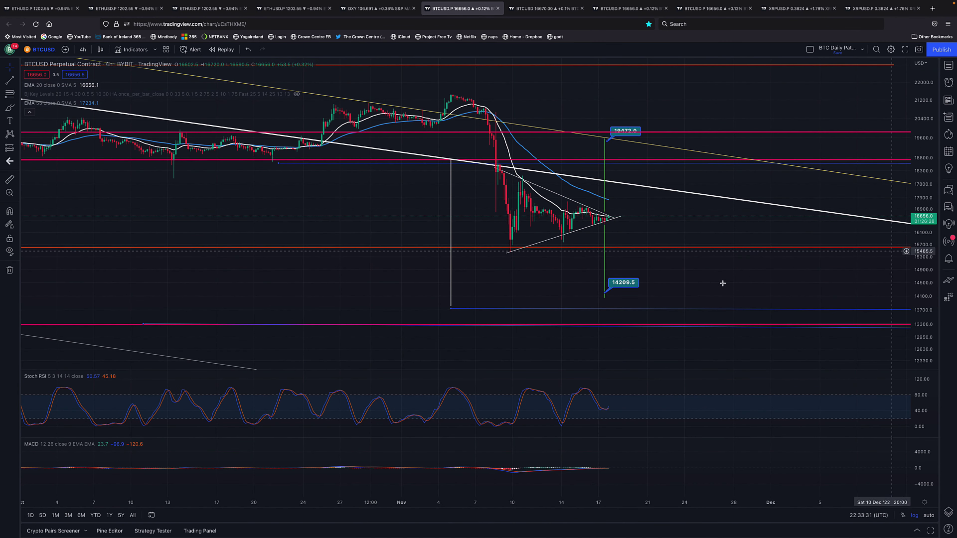
click(634, 284)
drag(634, 284, 632, 289)
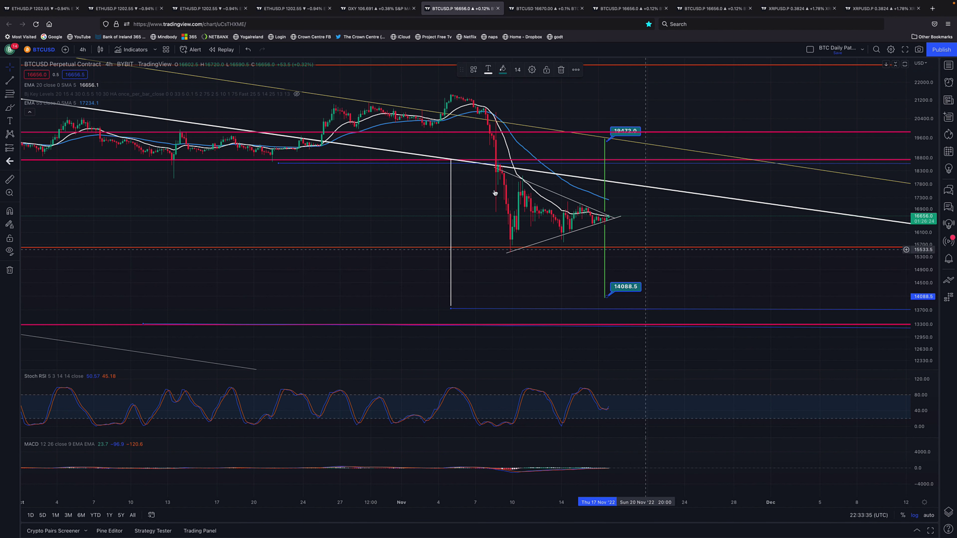
Adjust the small triangle's trendline ends near its apex on 18 November, setting the upper to 16,594 and the lower to 16,568.5
scroll(664, 251, up, 3)
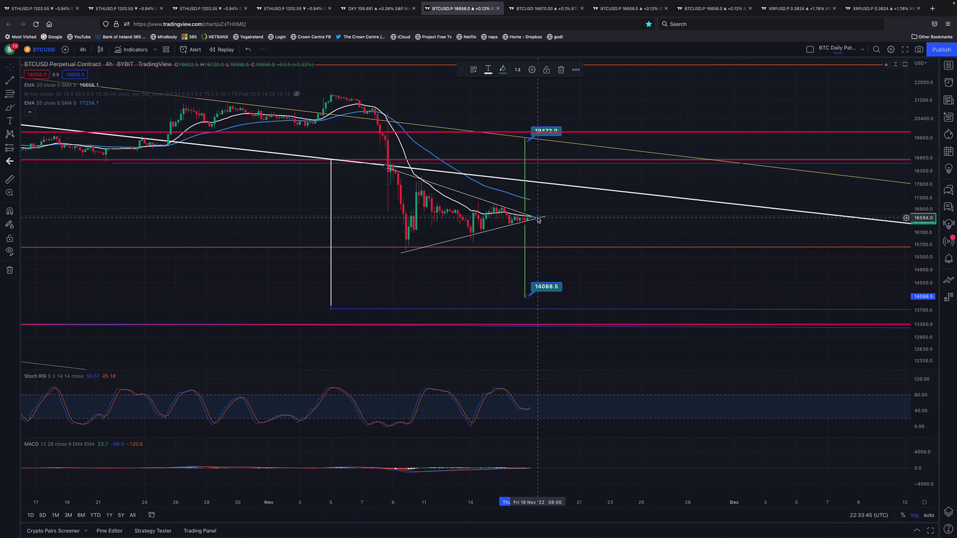
mouse_move(539, 219)
mouse_down()
mouse_move(555, 203)
mouse_move(541, 219)
mouse_up()
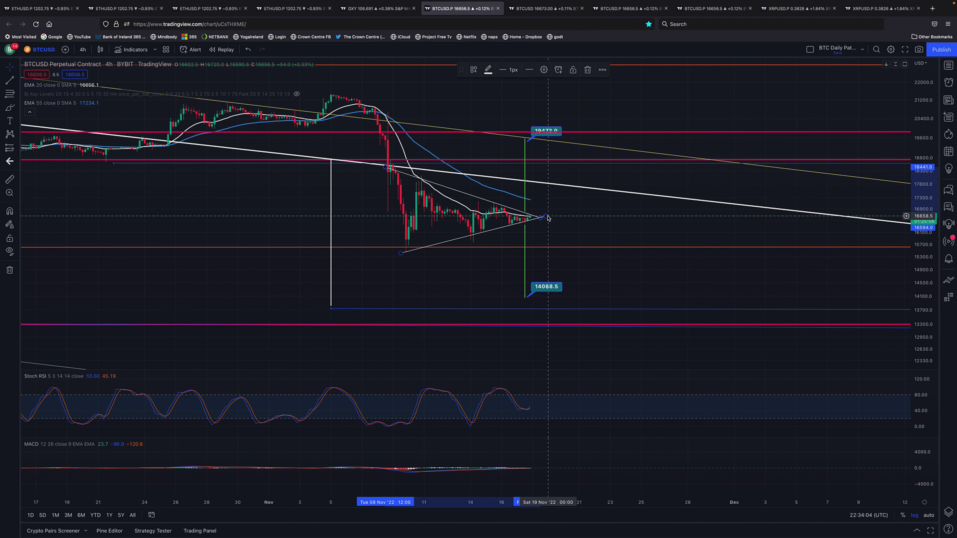
drag(547, 219, 541, 222)
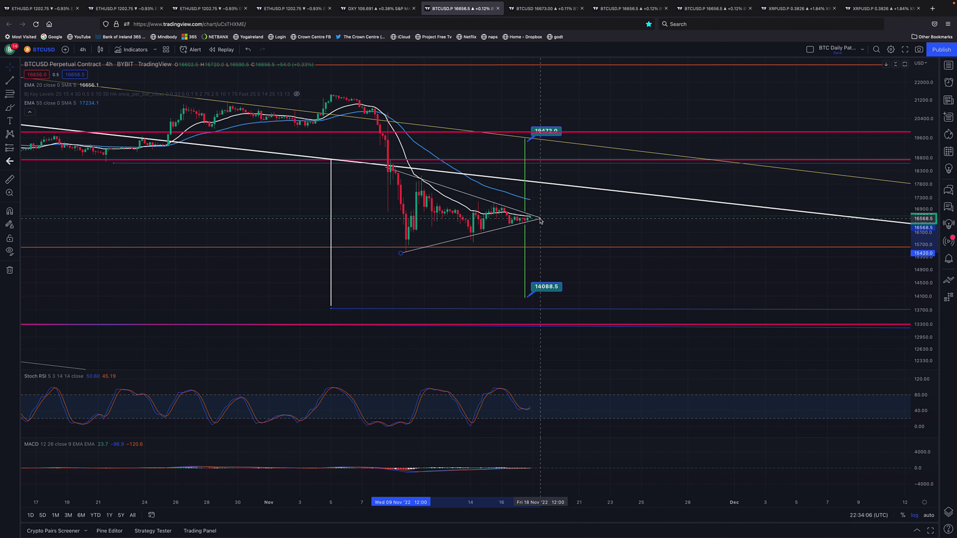
Return to the hourly Level 1–3 chart and examine its price levels and the Stoch RSI in an enlarged pane
scroll(486, 325, down, 2)
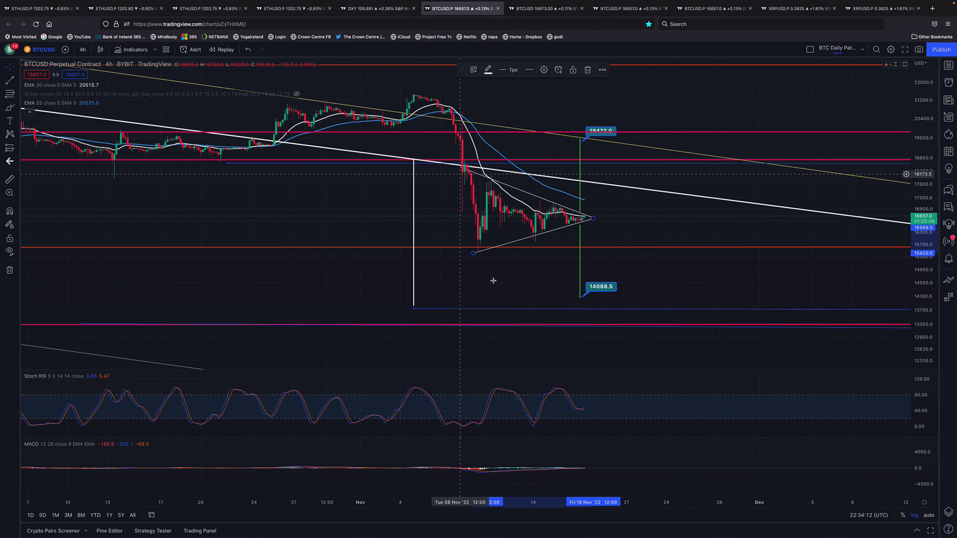
click(615, 9)
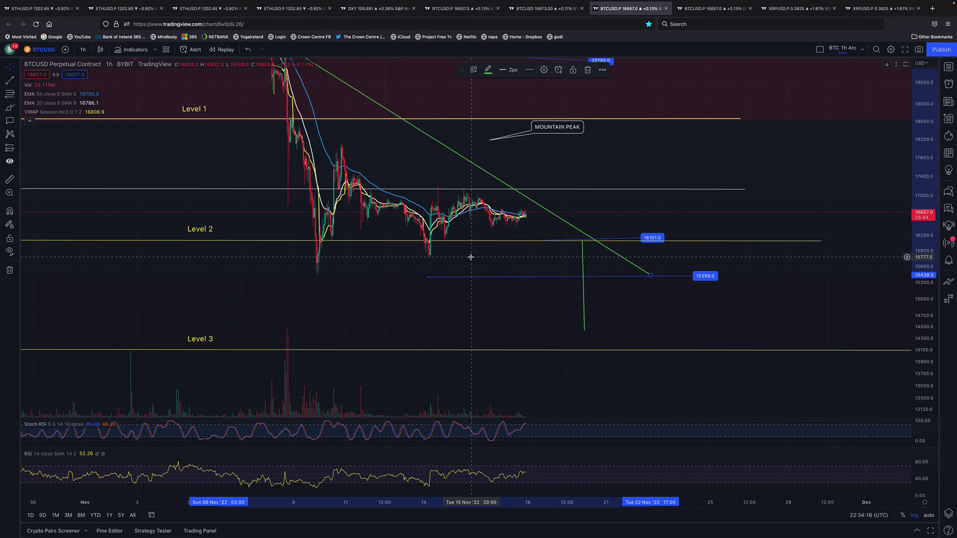
scroll(528, 232, down, 2)
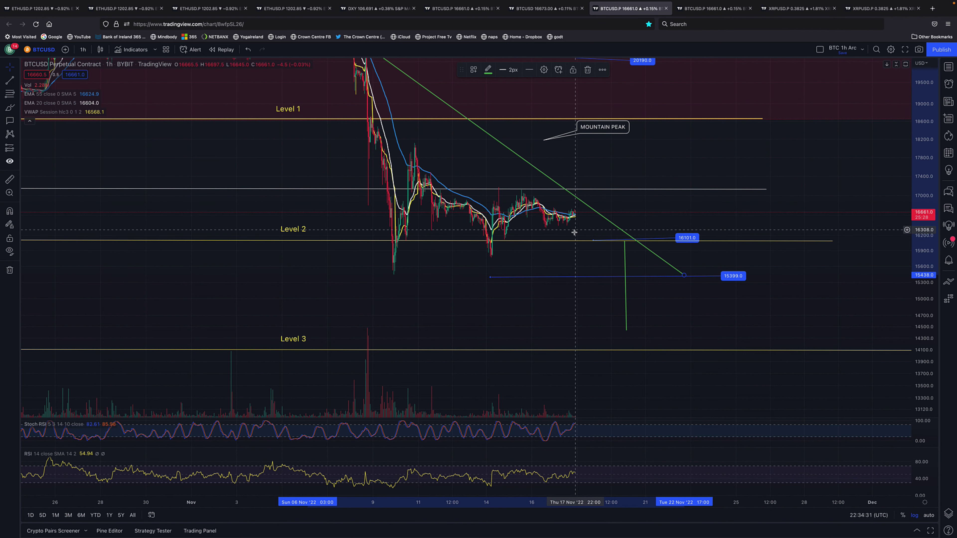
scroll(561, 226, right, 5)
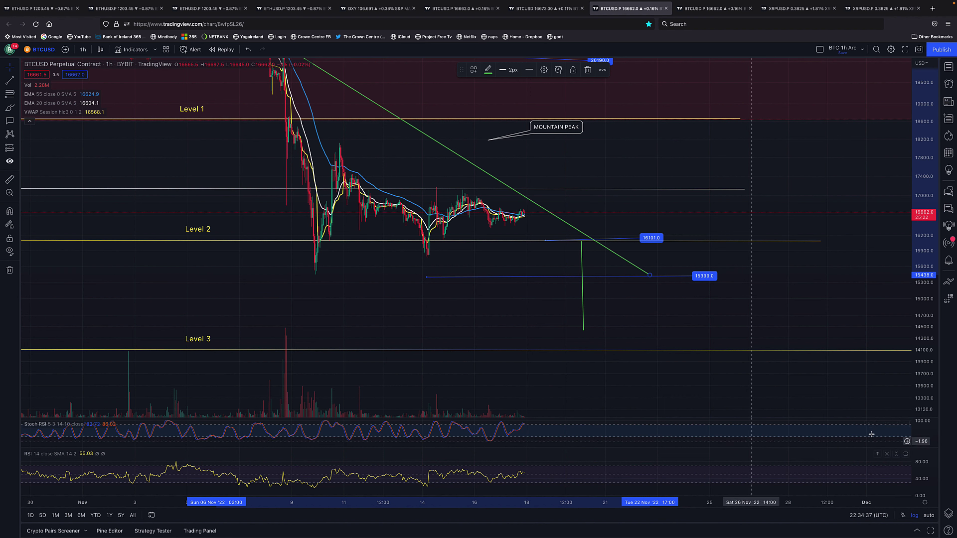
click(906, 425)
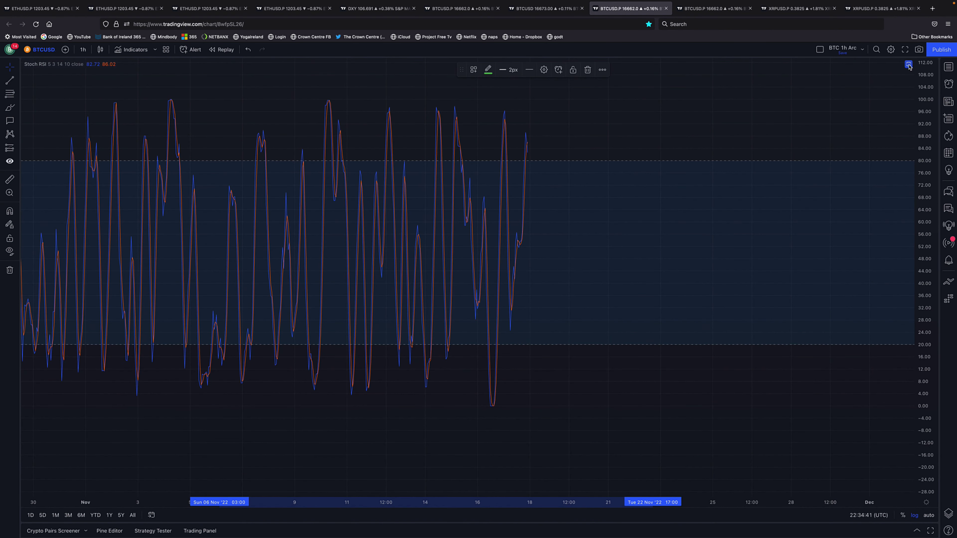
double_click(878, 97)
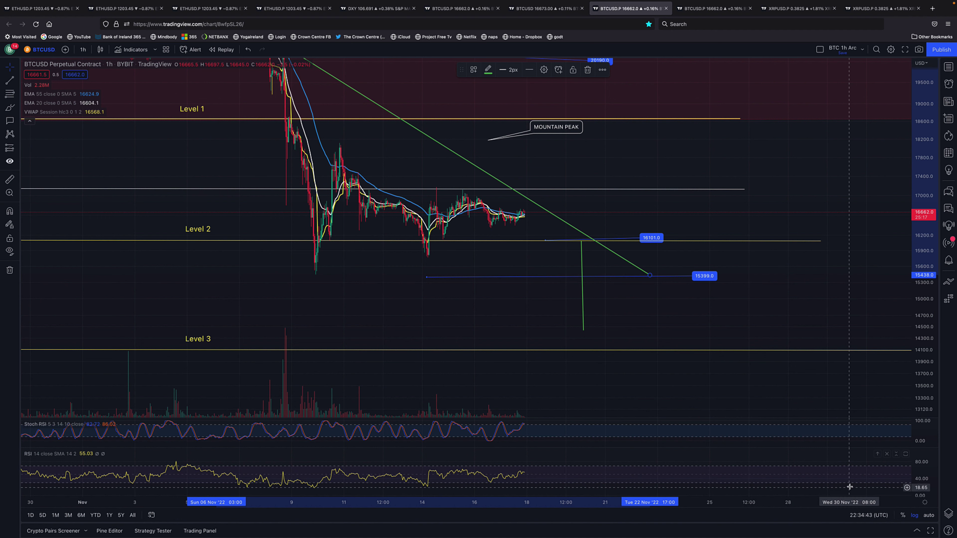
Enlarge the RSI pane and draw a rising red trendline under the recent lows from about 26.5 on 16 November to about 60.7 on 19 November
click(906, 455)
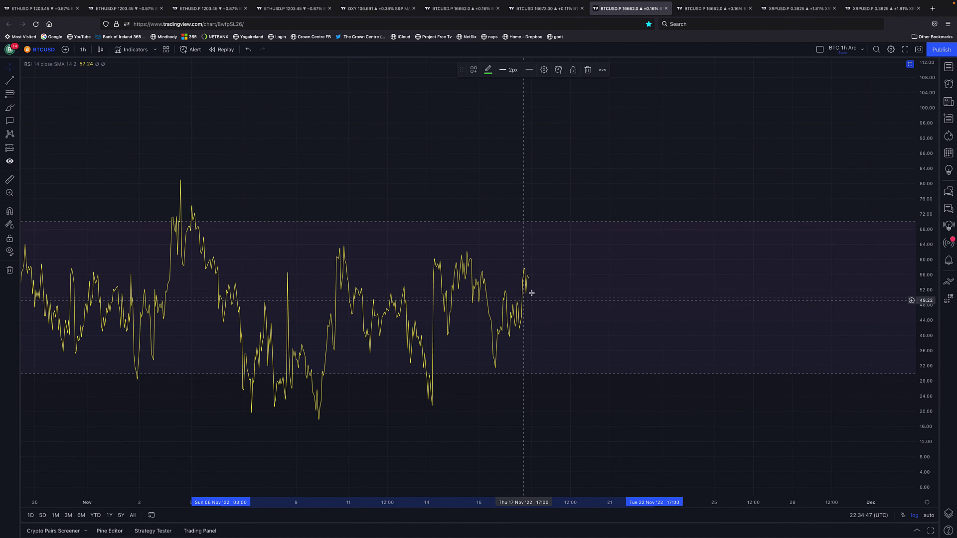
click(9, 80)
click(432, 409)
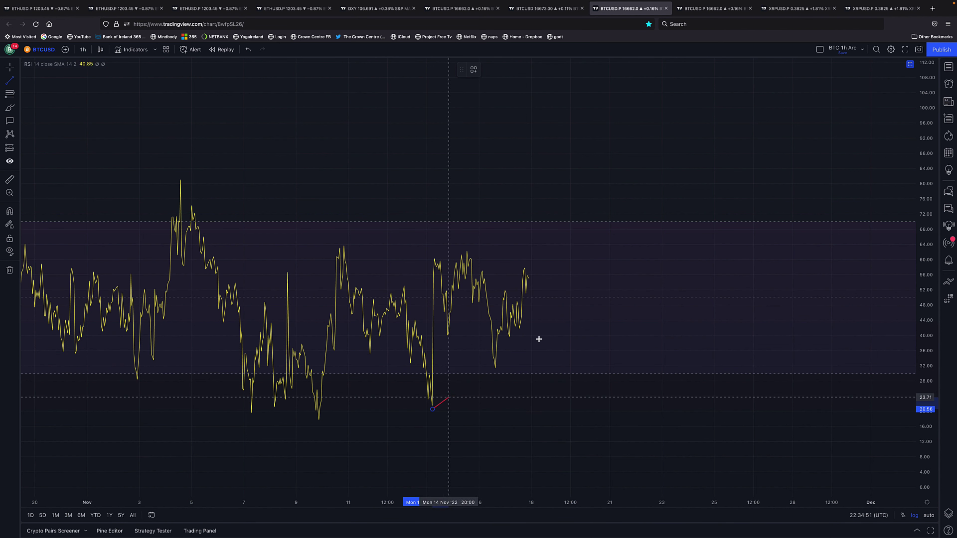
click(560, 258)
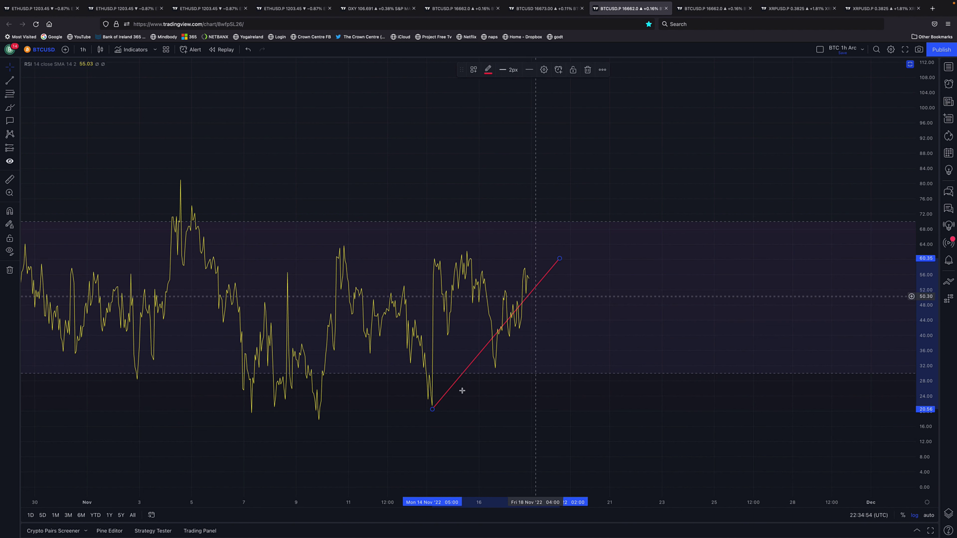
drag(433, 409, 486, 387)
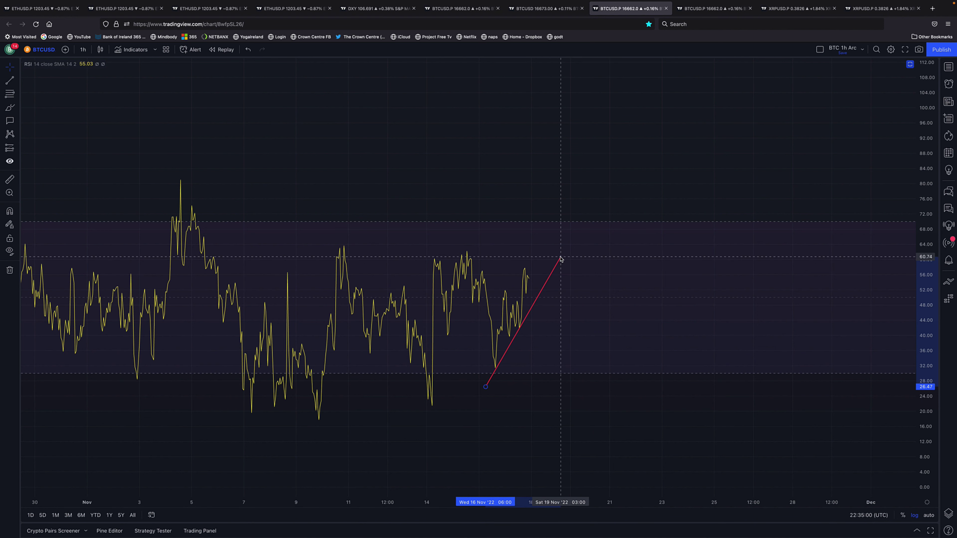
drag(540, 269, 540, 269)
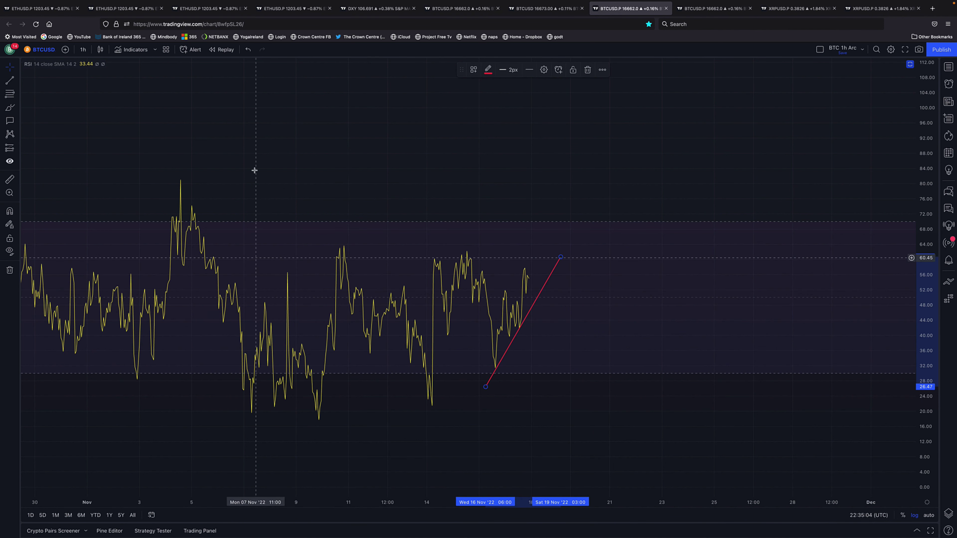
Draw rising RSI trendlines from the 14 November low to about 65.3 and from the 9 November low to about 61
key(alt+t)
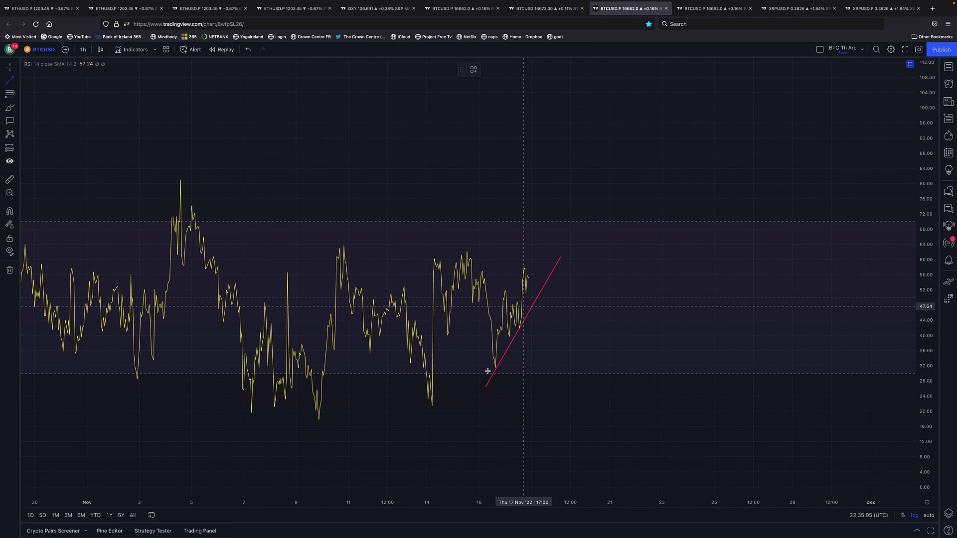
click(433, 405)
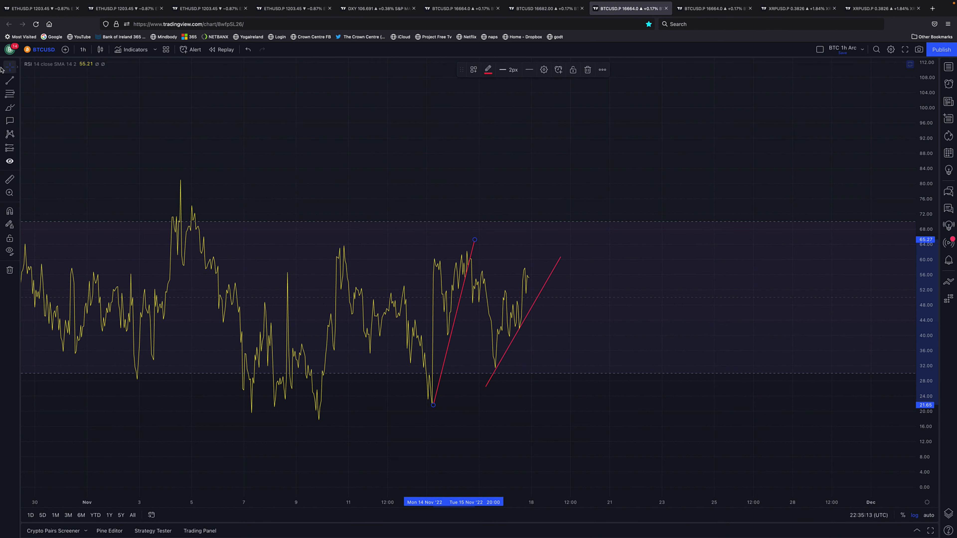
click(10, 82)
click(319, 422)
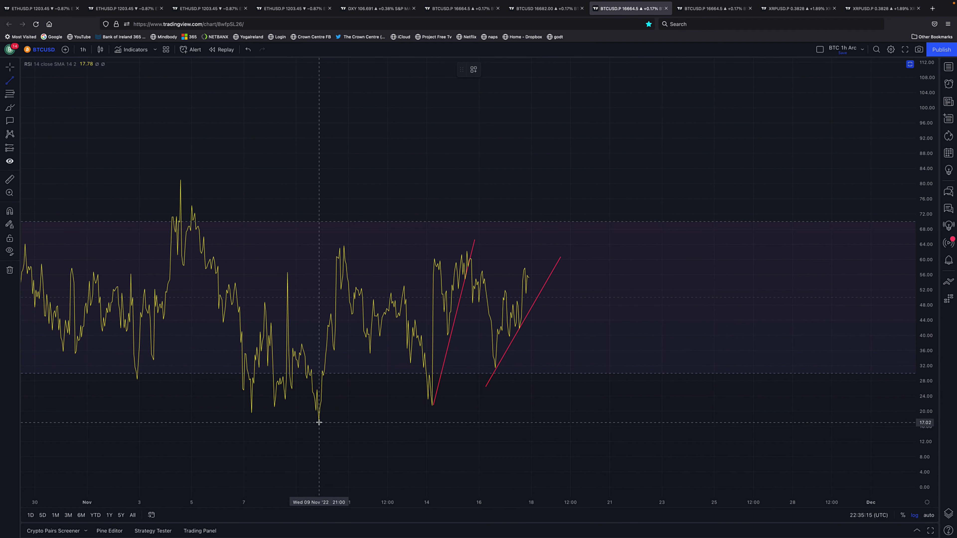
click(351, 345)
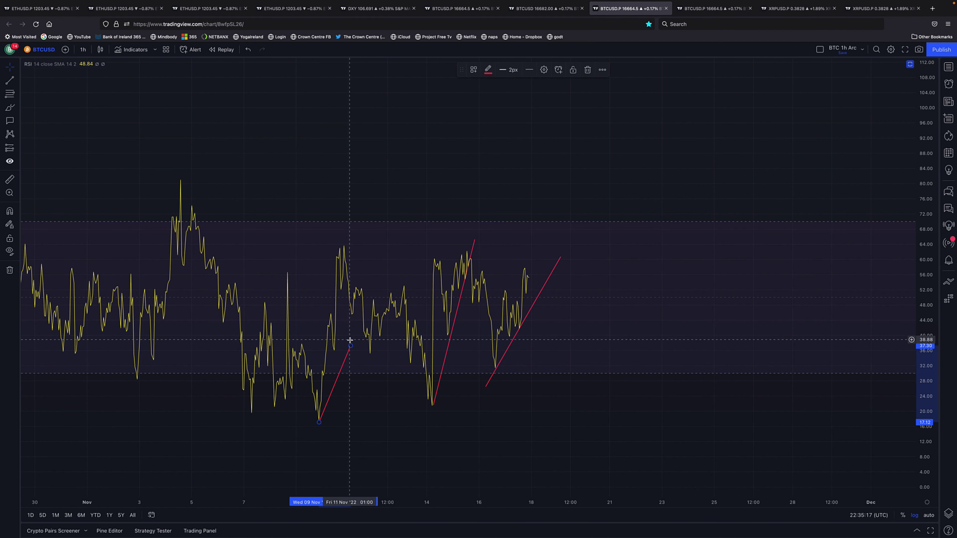
drag(357, 337, 370, 199)
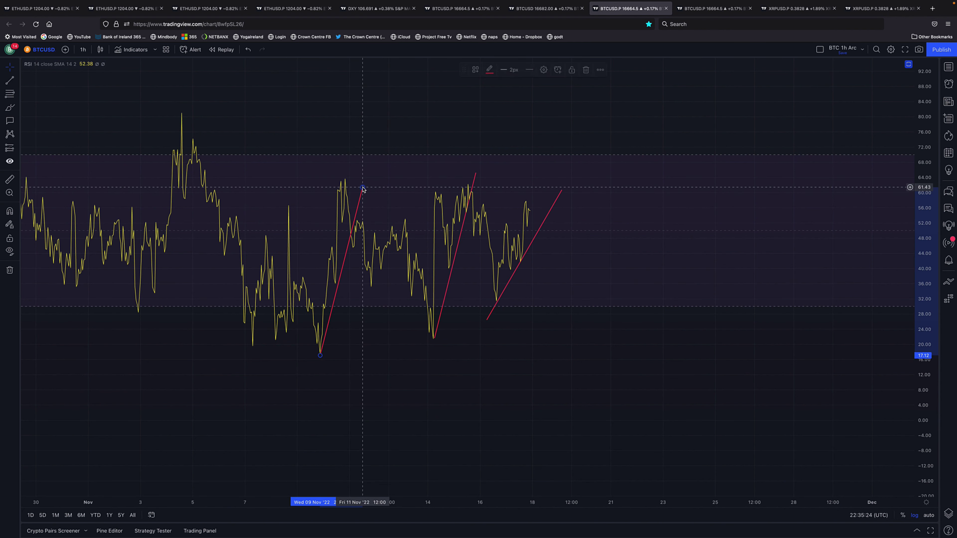
double_click(382, 109)
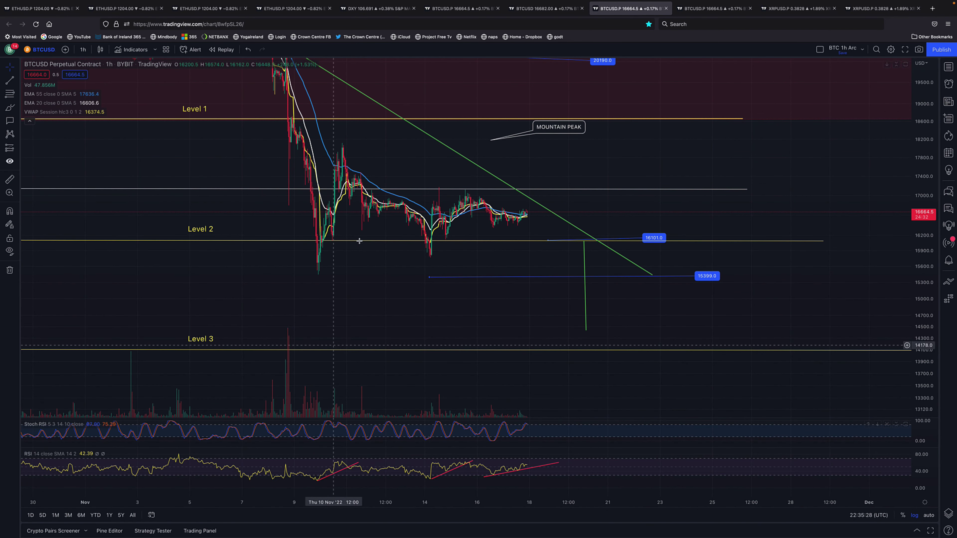
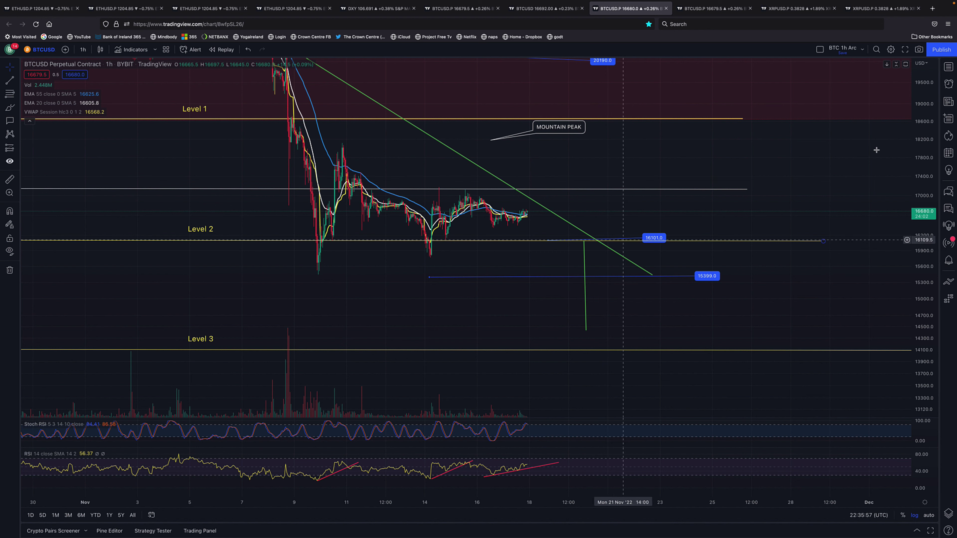
Examine the decline from the early-November highs along the descending green trendline on a compressed price scale
drag(923, 162, 923, 261)
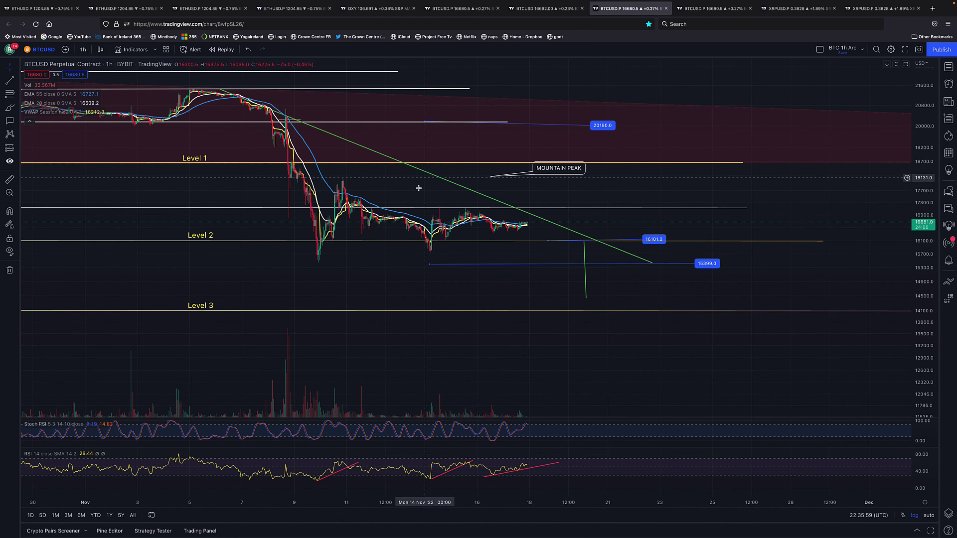
scroll(417, 189, up, 2)
scroll(313, 152, down, 2)
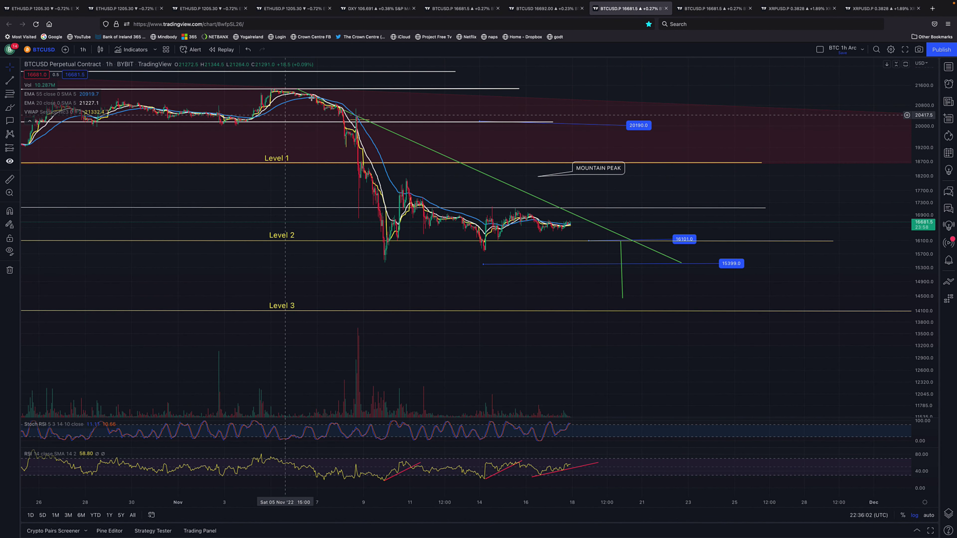
Adjust the descending green trendline to run from about 21712 on 5 November to about 16376 on 23 November
drag(298, 89, 296, 86)
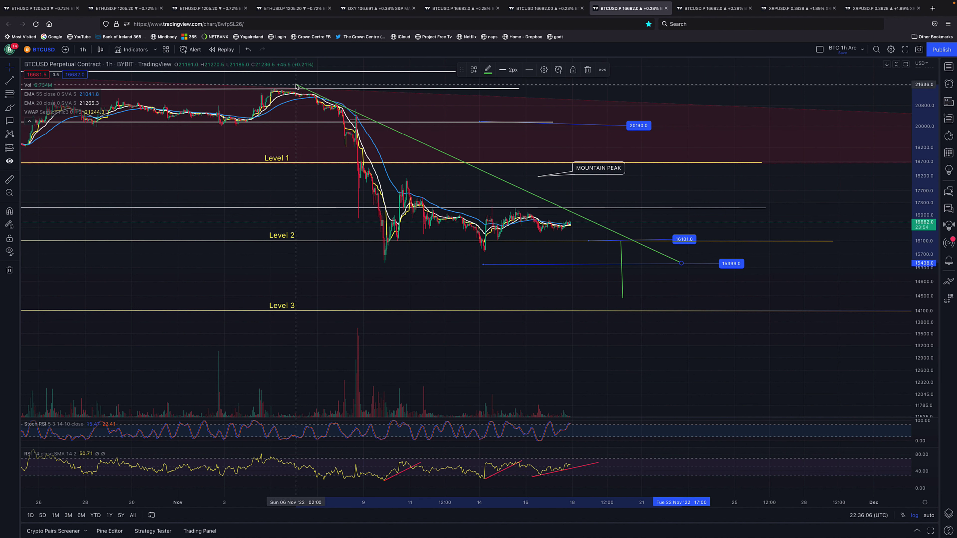
drag(682, 265, 687, 243)
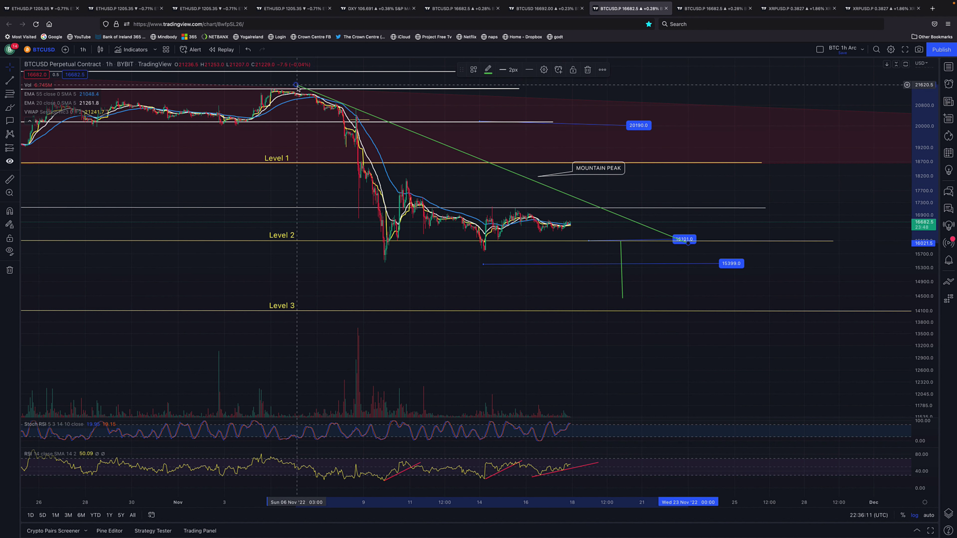
drag(296, 85, 293, 86)
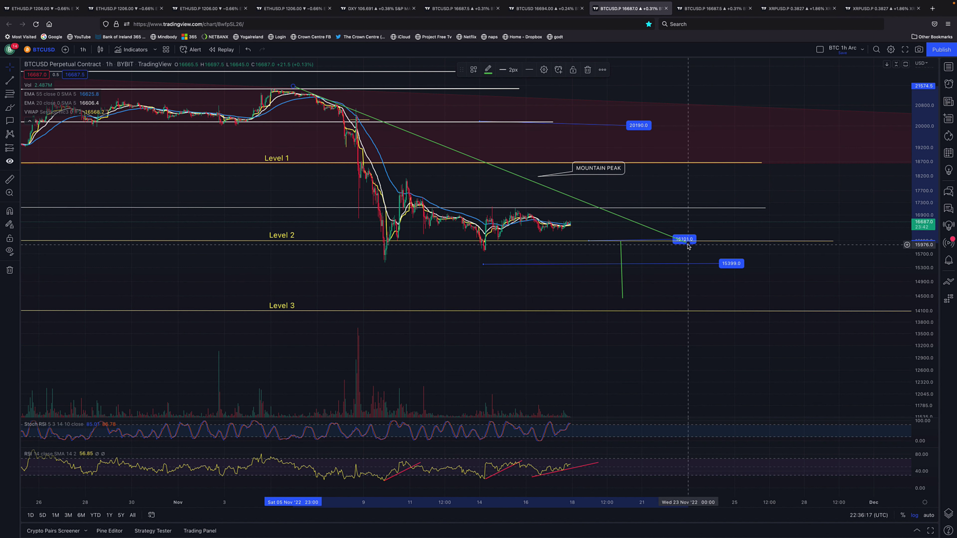
drag(688, 245, 688, 231)
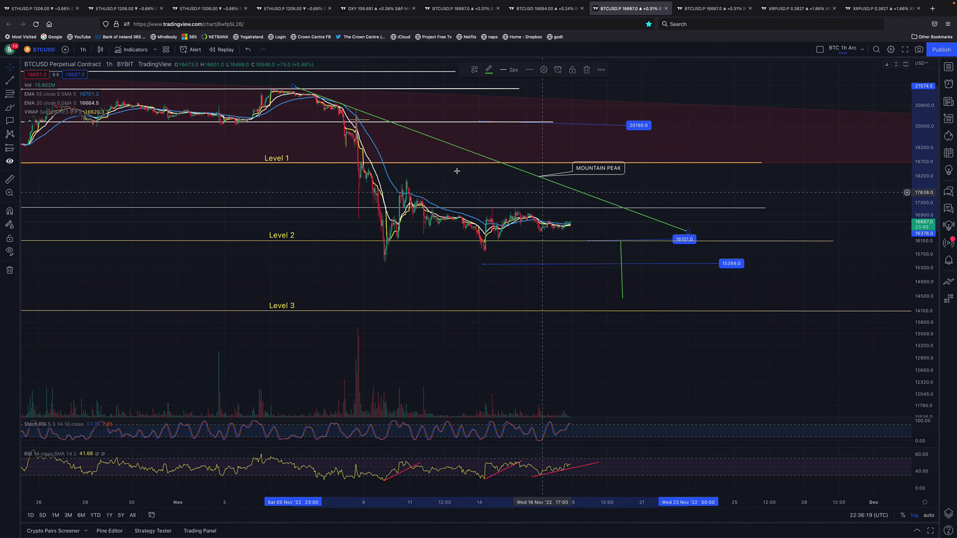
drag(292, 86, 284, 83)
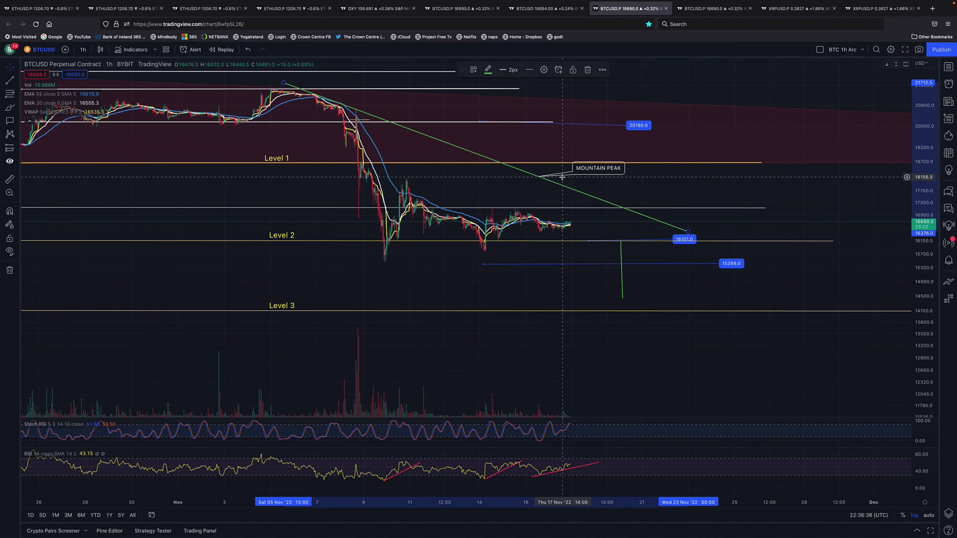
Mark the late-September and early-October highs along the 20190 line with white brush strokes, removing the stray stroke above them
scroll(376, 272, down, 6)
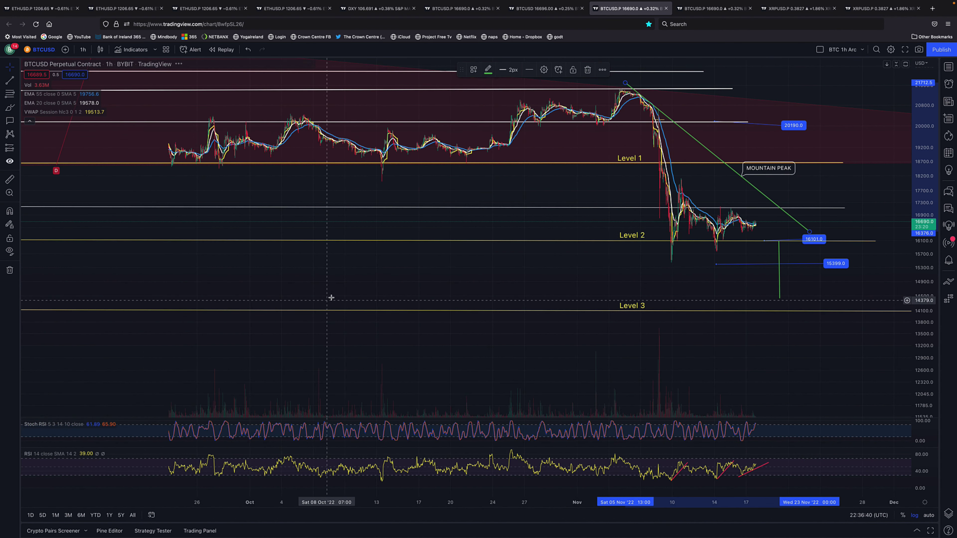
scroll(329, 299, down, 4)
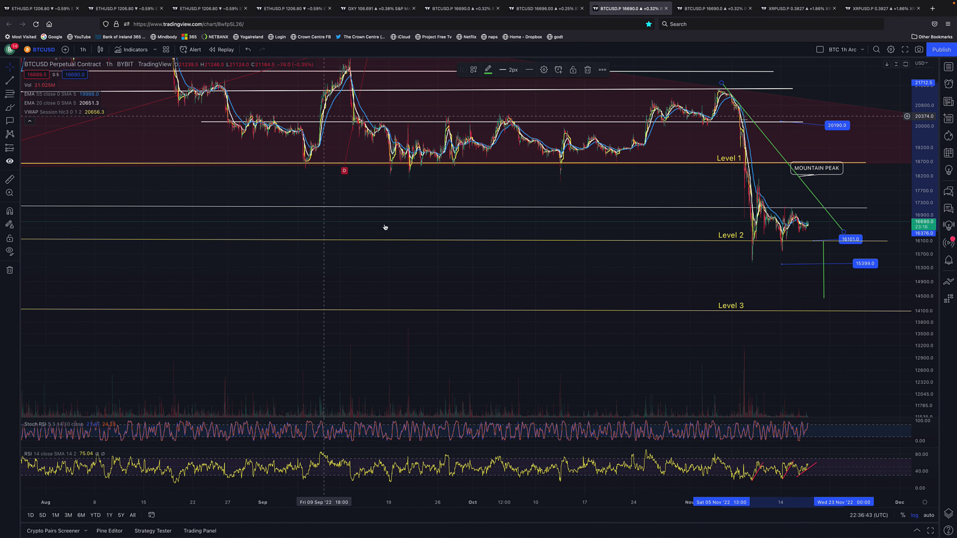
scroll(392, 227, down, 3)
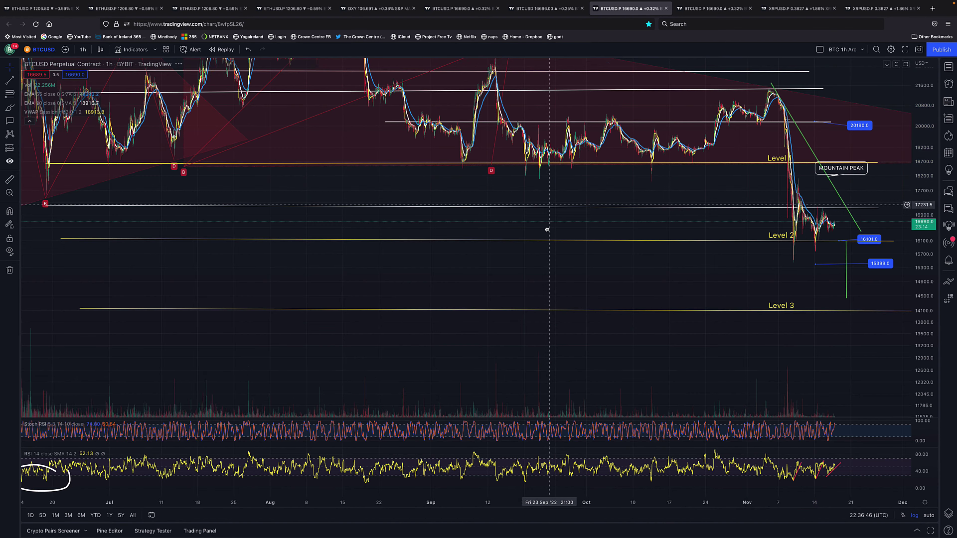
drag(547, 230, 492, 248)
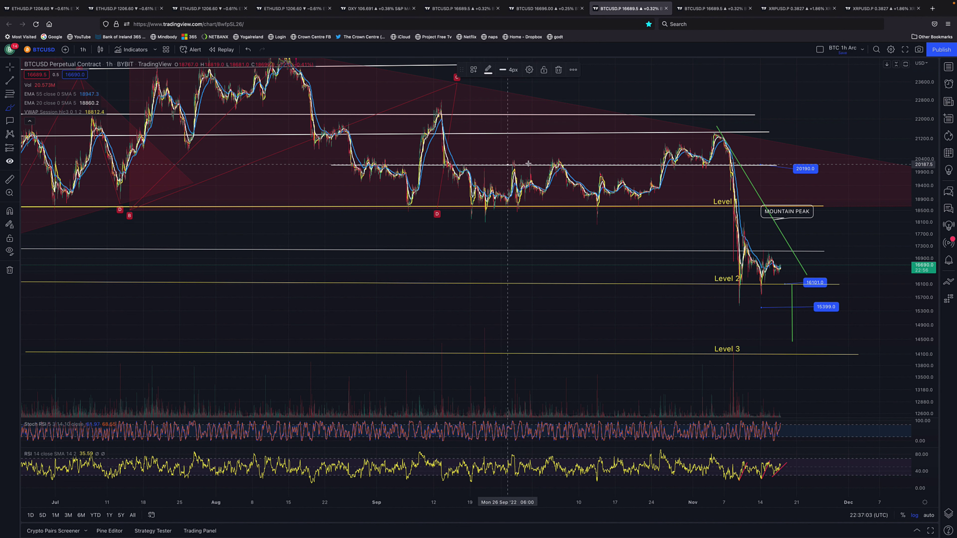
drag(509, 165, 572, 165)
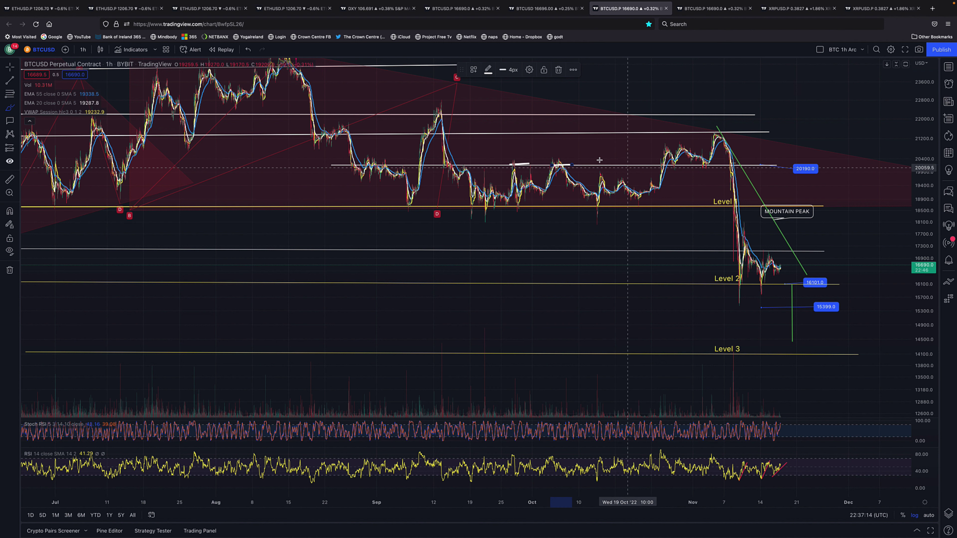
drag(591, 152, 542, 147)
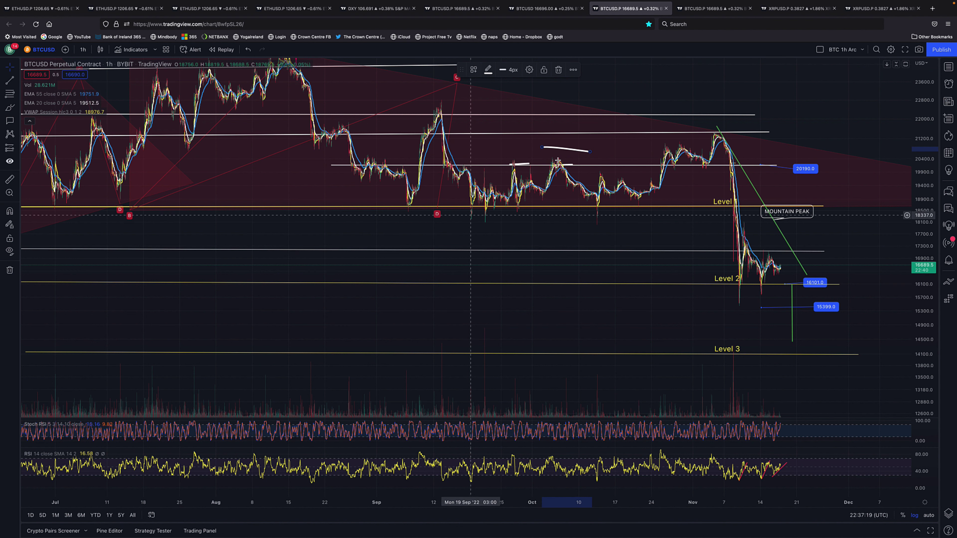
right_click(579, 152)
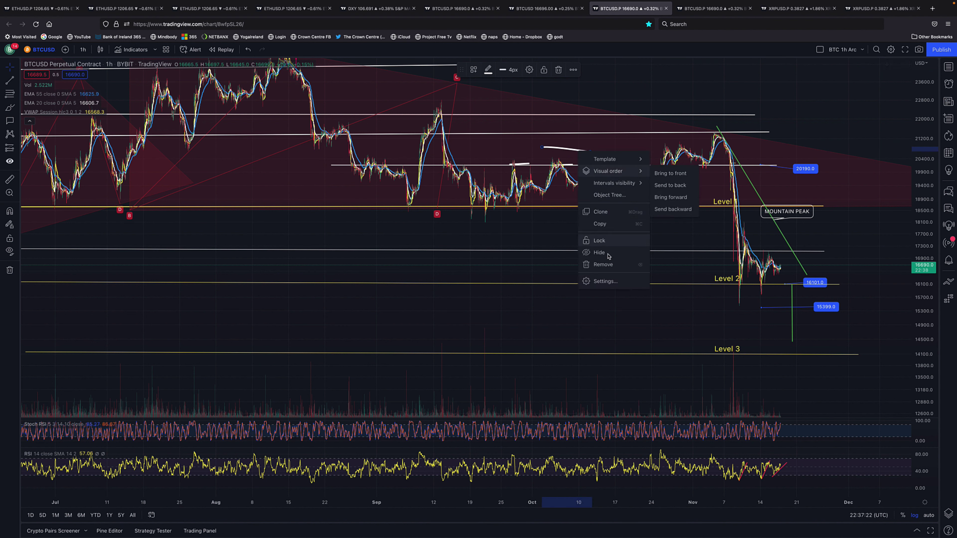
click(603, 265)
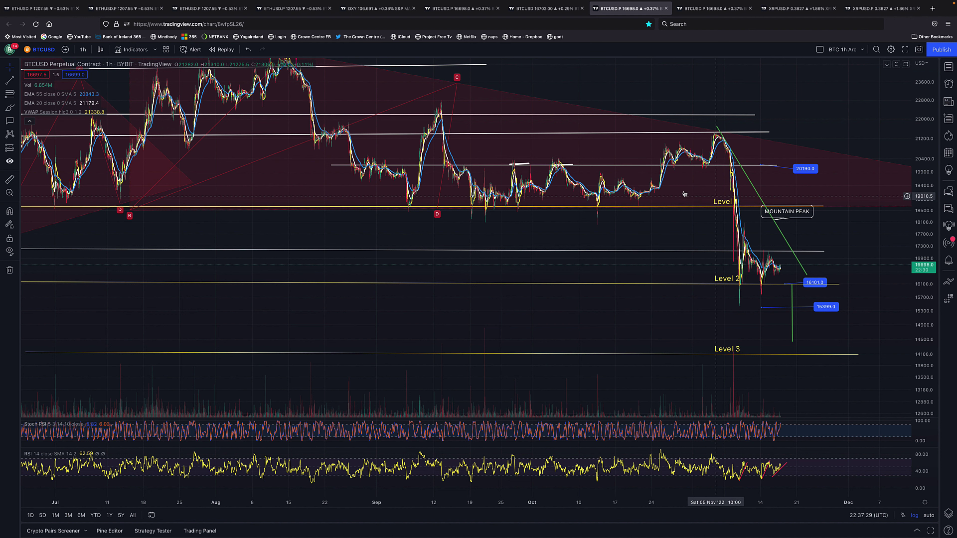
Move the Level 1 label back to about 31 October, clear of the price drop, and delete the two remaining white brush strokes
drag(706, 202, 681, 203)
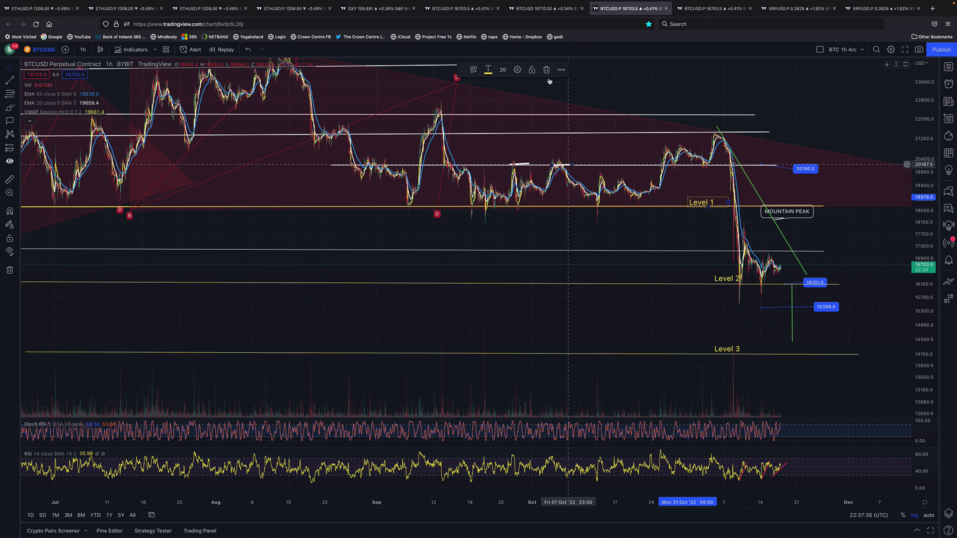
click(561, 165)
click(559, 70)
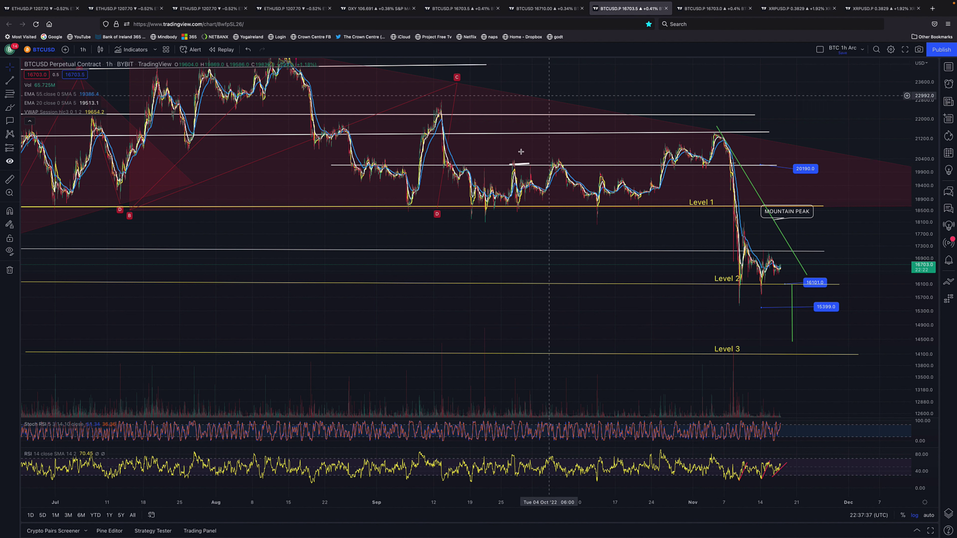
click(520, 164)
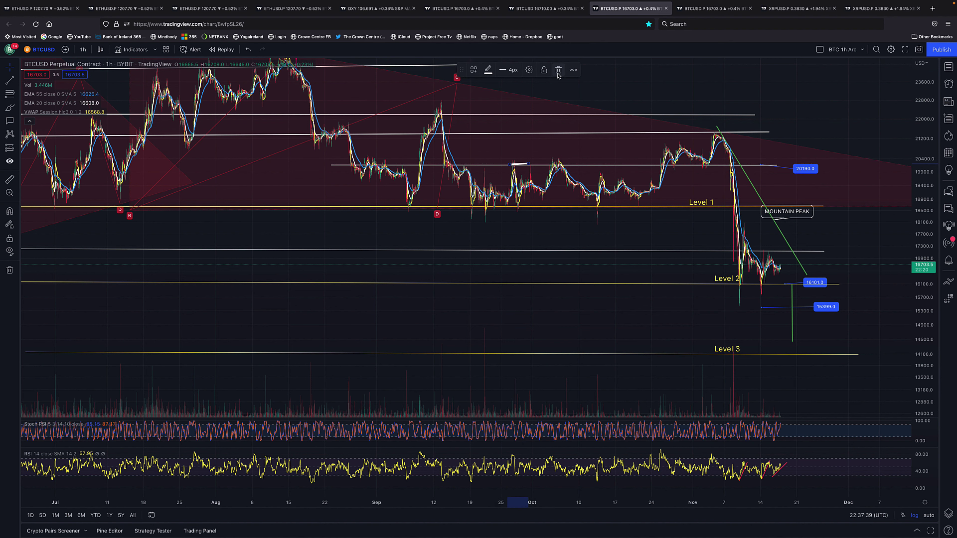
Switch the chart to the 4-hour timeframe and examine the November decline against Levels 1 to 3 and the green trendline
scroll(656, 339, up, 5)
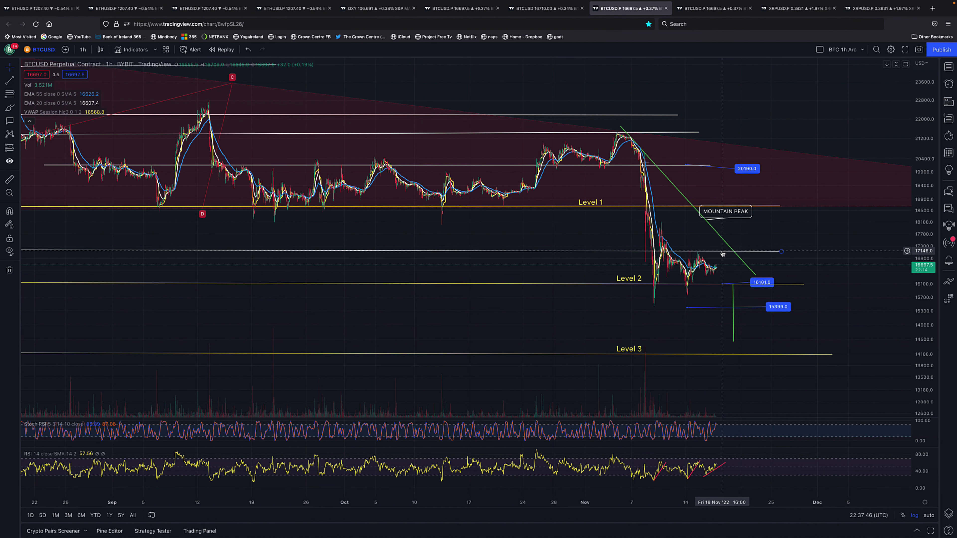
scroll(723, 253, up, 2)
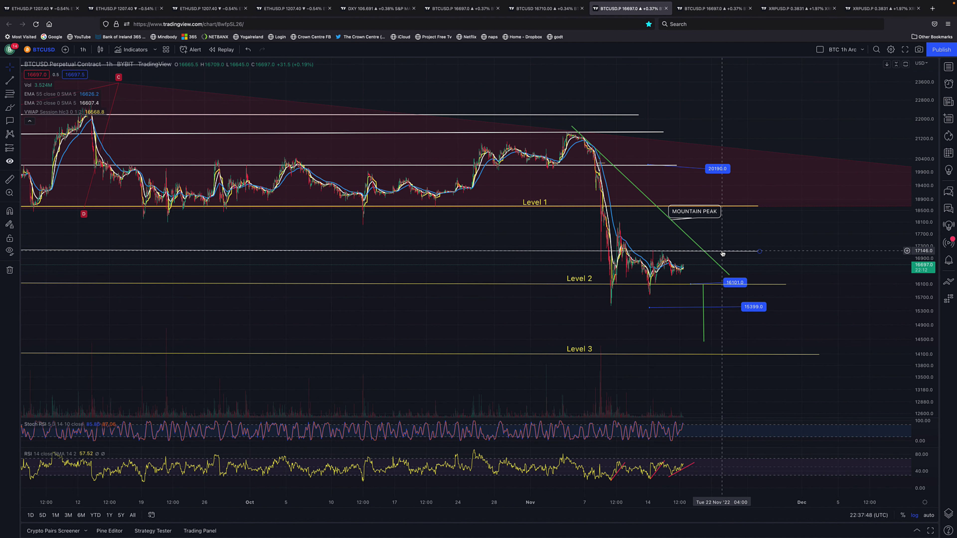
scroll(723, 254, down, 3)
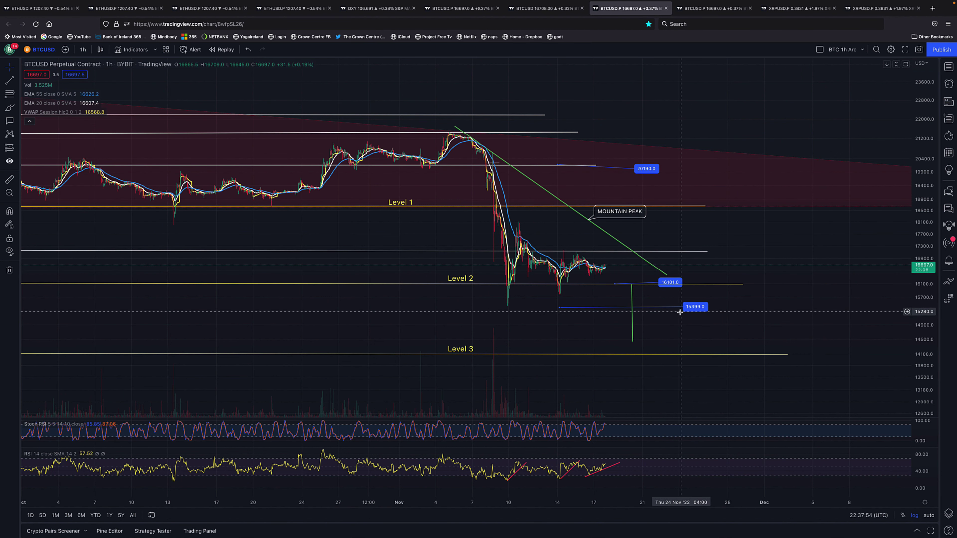
click(83, 50)
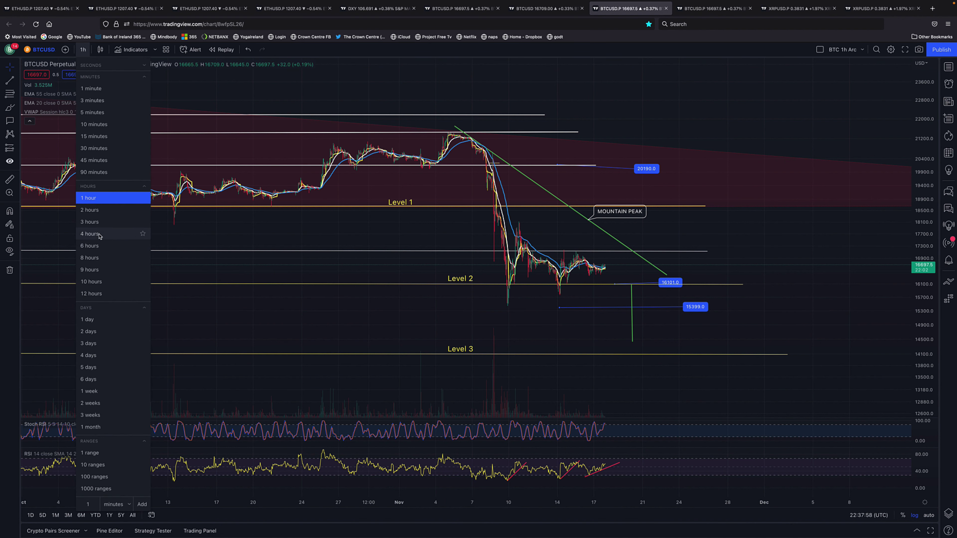
click(90, 234)
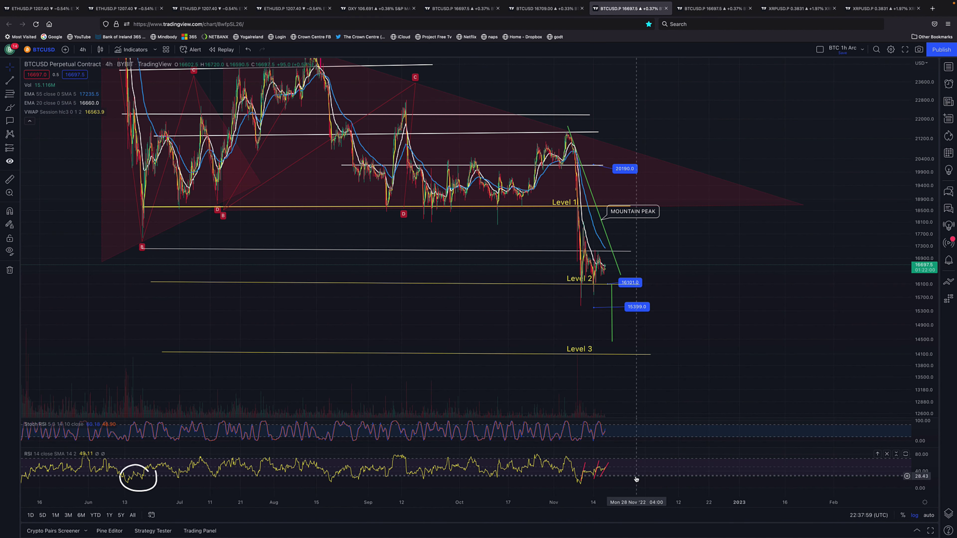
scroll(636, 479, up, 3)
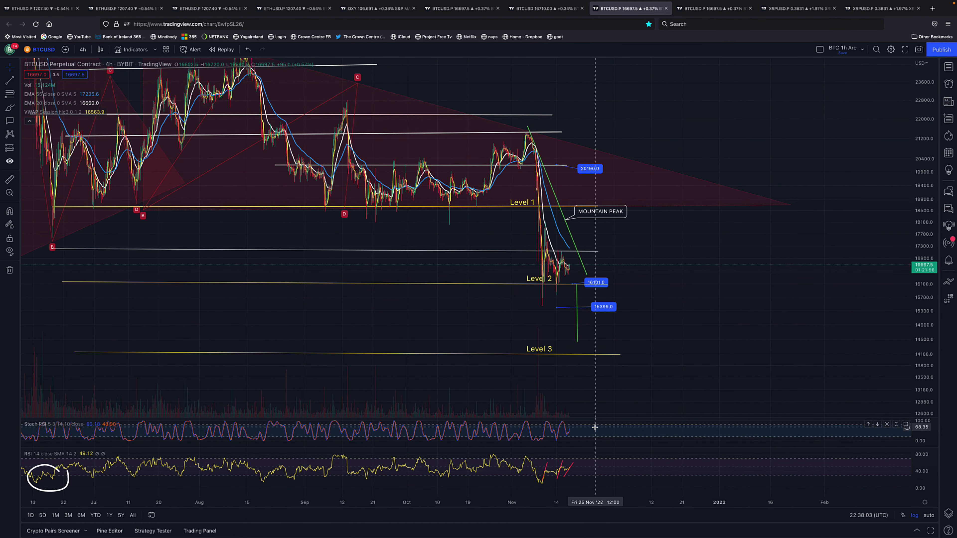
scroll(610, 362, up, 1)
scroll(594, 328, up, 3)
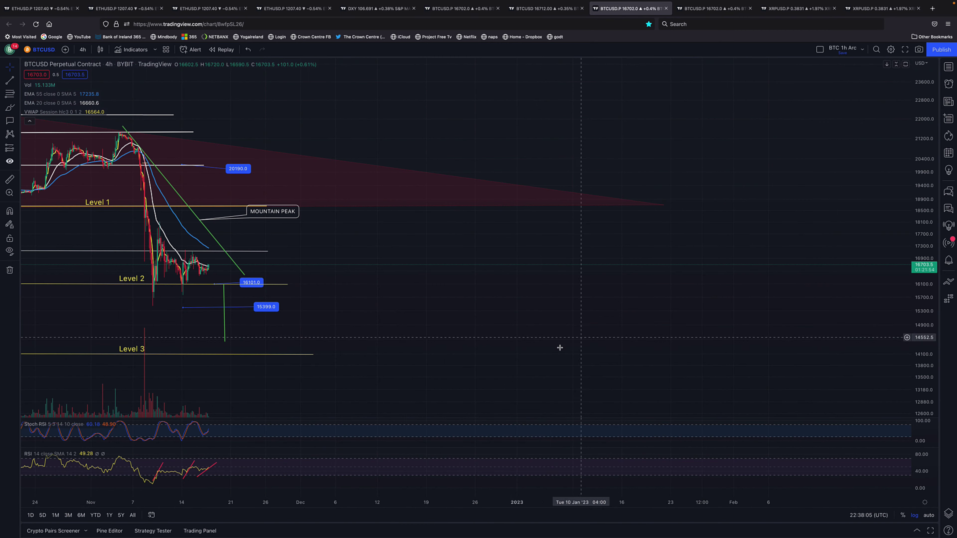
drag(513, 336, 814, 351)
scroll(769, 348, up, 3)
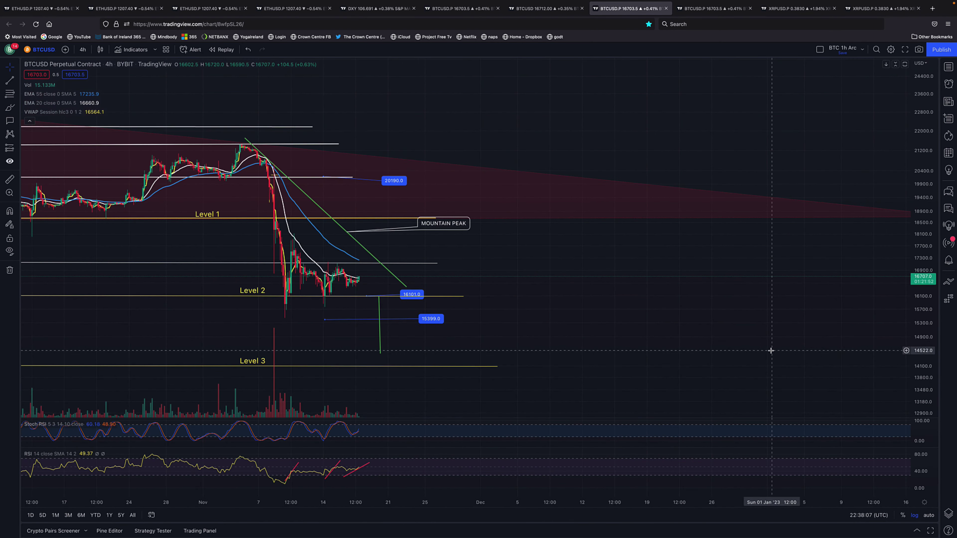
drag(619, 342, 767, 346)
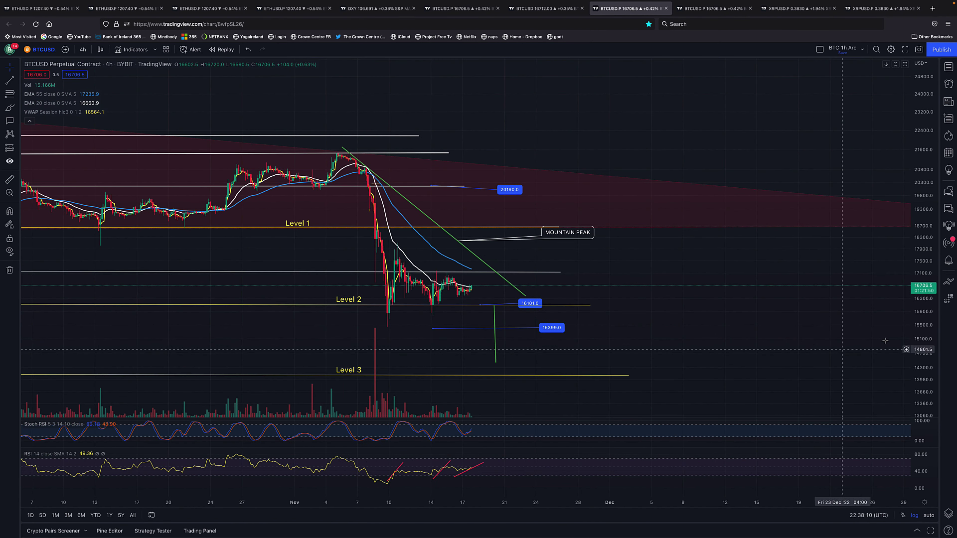
drag(909, 343, 913, 258)
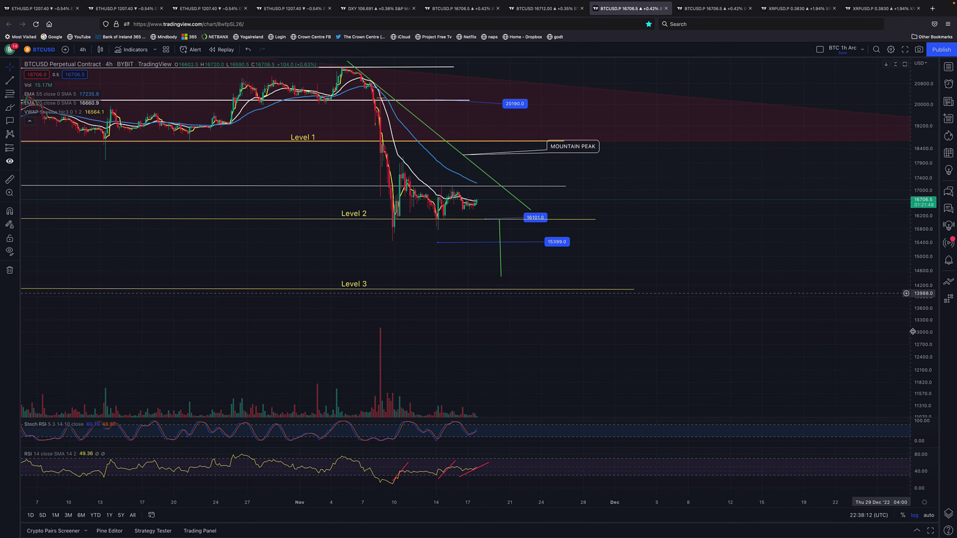
drag(920, 349, 904, 170)
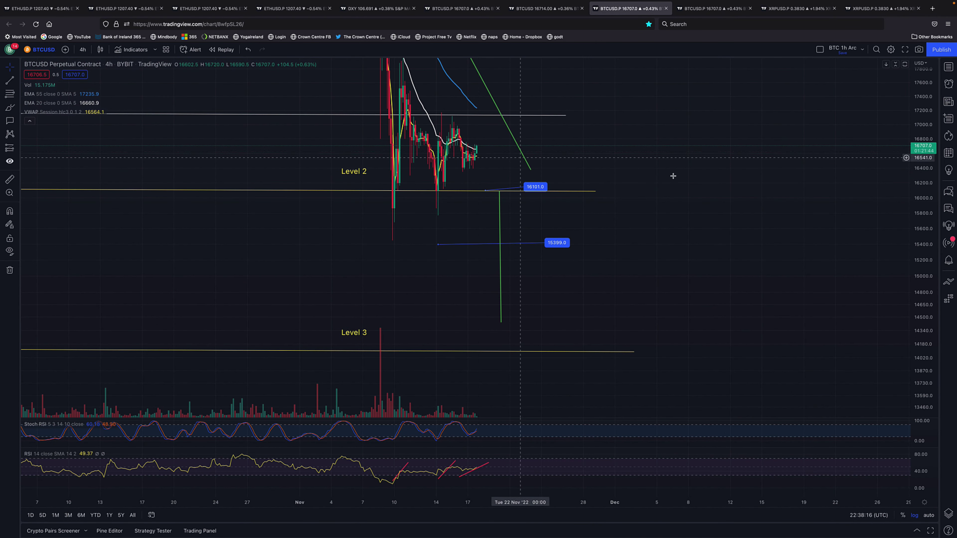
drag(746, 272, 838, 373)
drag(925, 163, 868, 338)
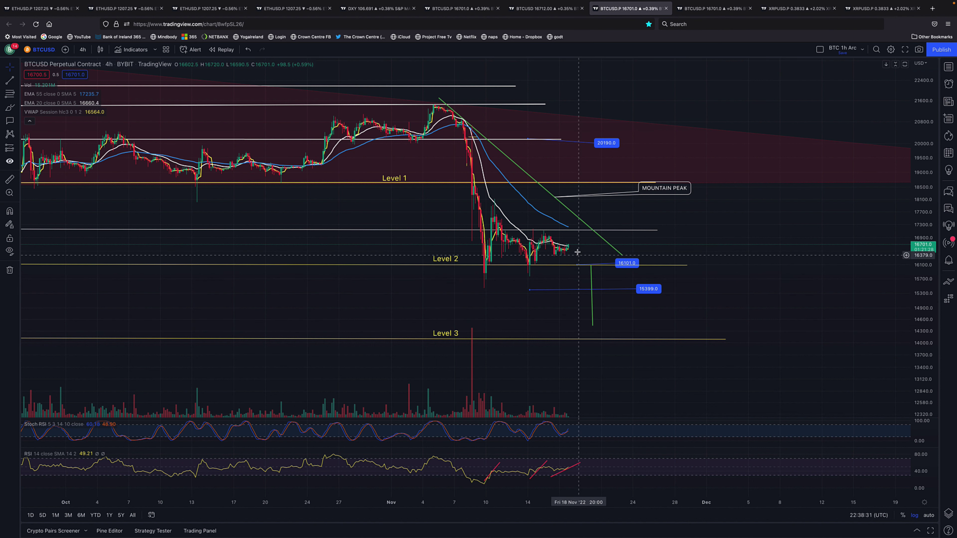
Draw an orange projection path from the latest price up to about 17245 on 18 November and down to about 16064 on 19 November
scroll(566, 326, up, 2)
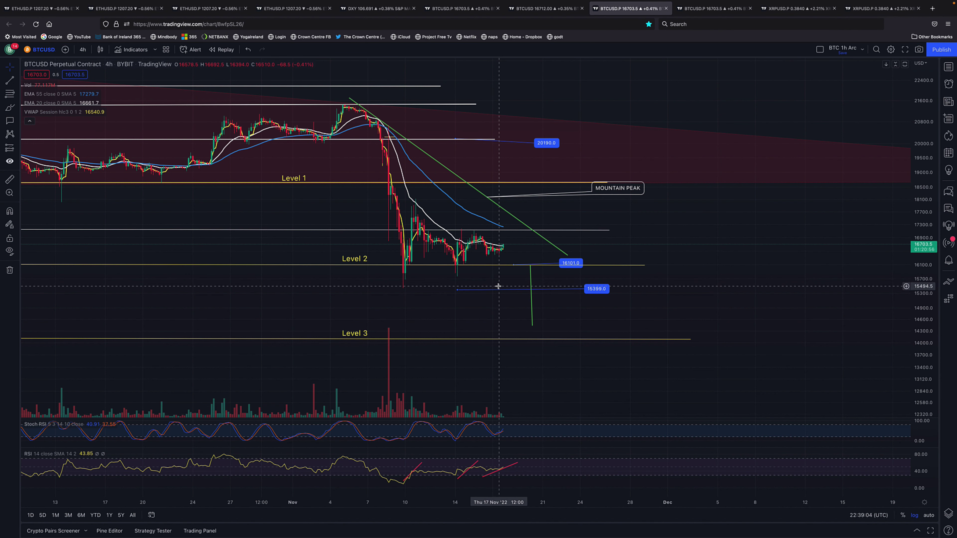
scroll(498, 286, up, 2)
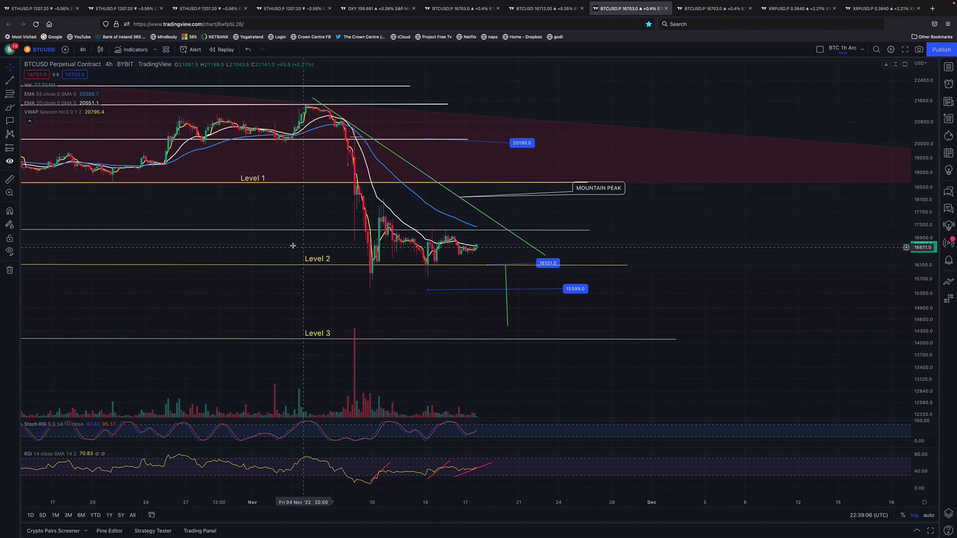
scroll(447, 276, up, 3)
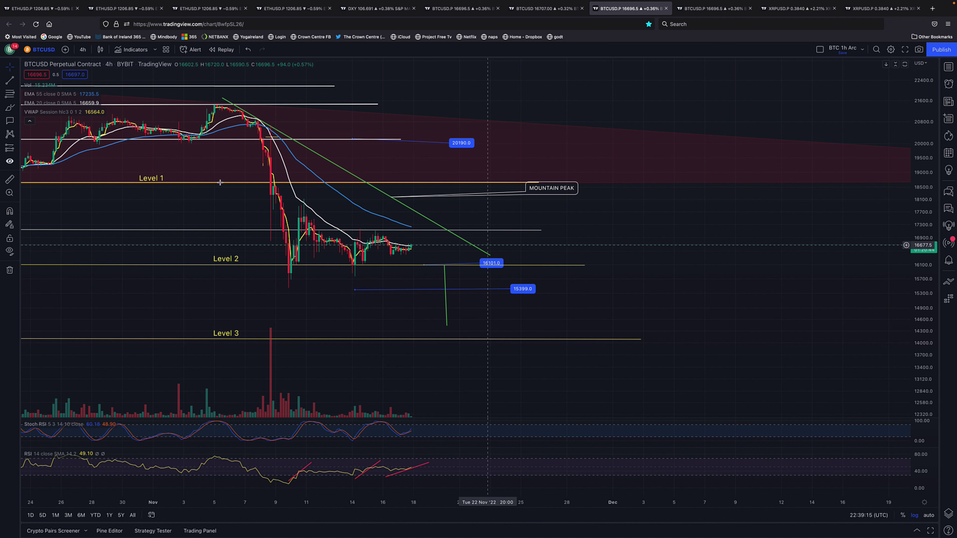
click(83, 50)
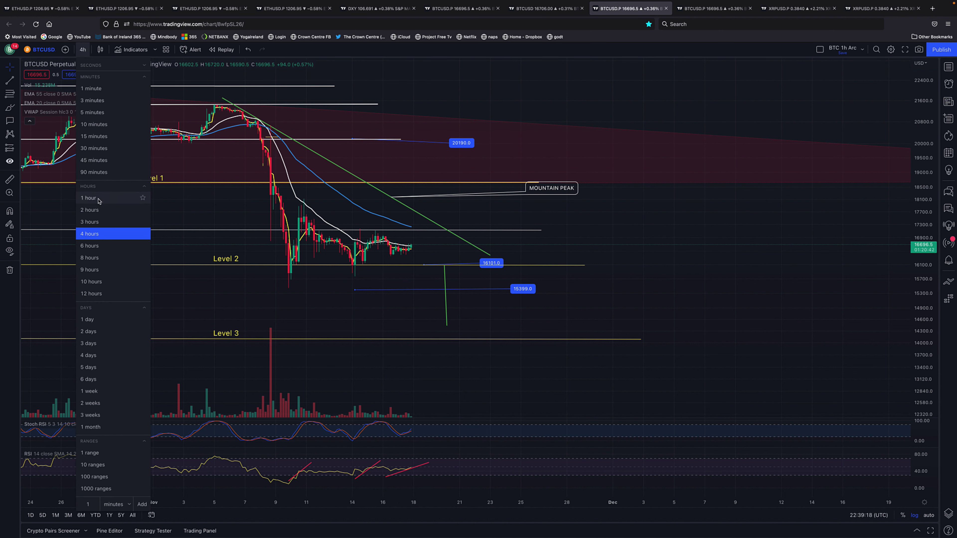
click(15, 111)
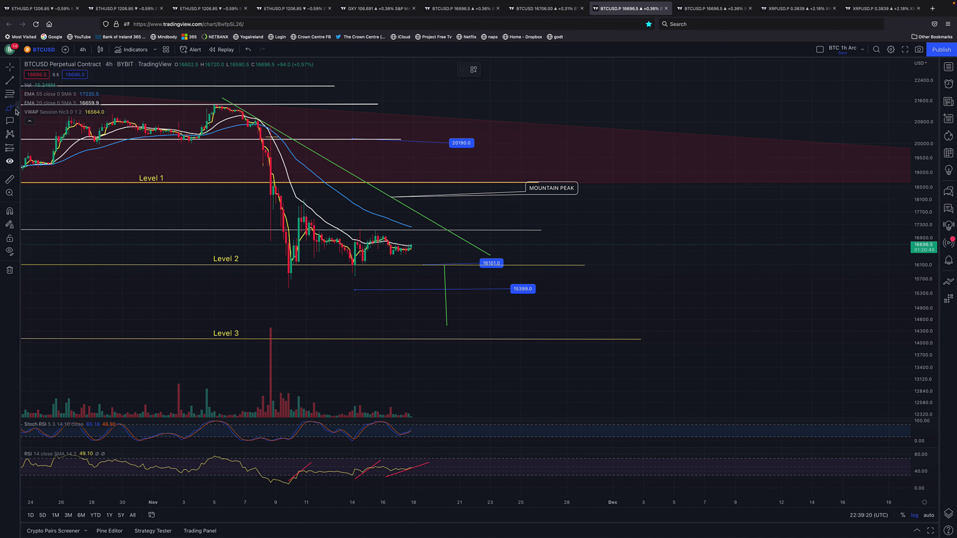
click(17, 110)
click(49, 184)
click(413, 246)
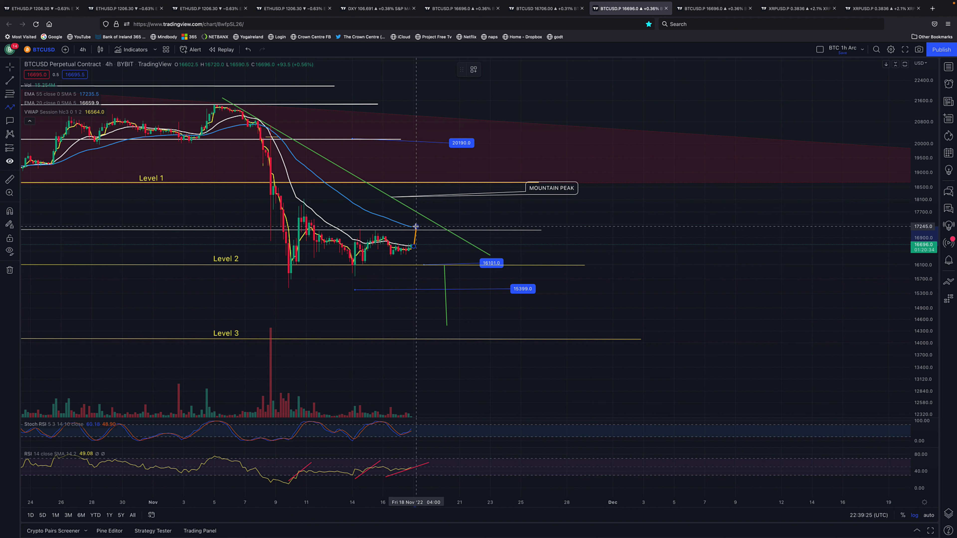
double_click(435, 266)
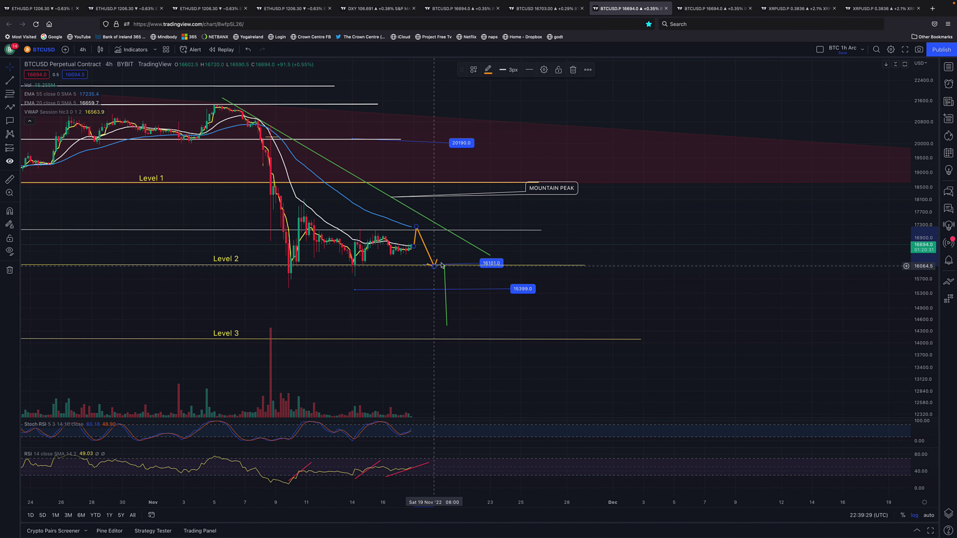
Turn the orange projection path into a single green arrow rising from the latest price to about 17175 on 18 November
click(487, 70)
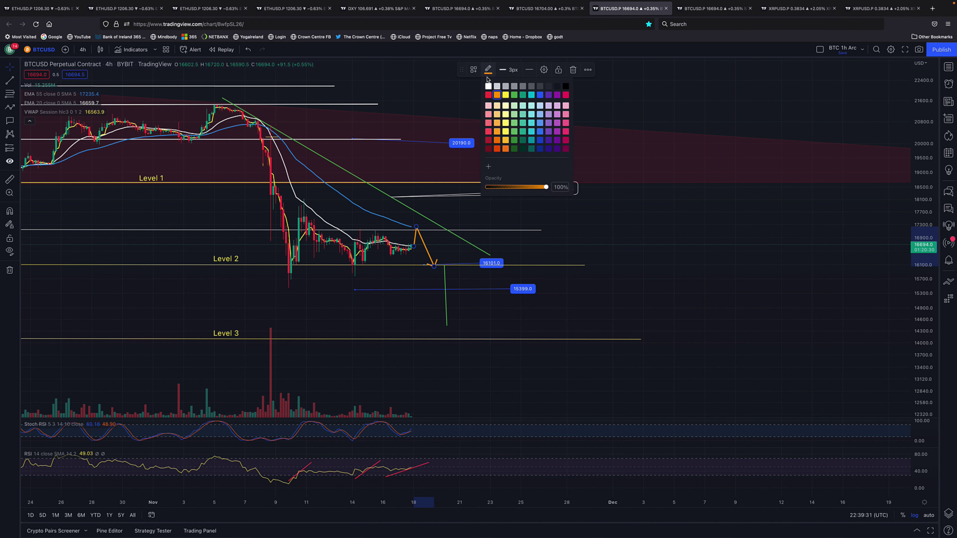
click(515, 95)
mouse_move(434, 266)
mouse_down()
mouse_move(430, 218)
mouse_move(414, 238)
mouse_move(416, 225)
mouse_move(411, 252)
mouse_up()
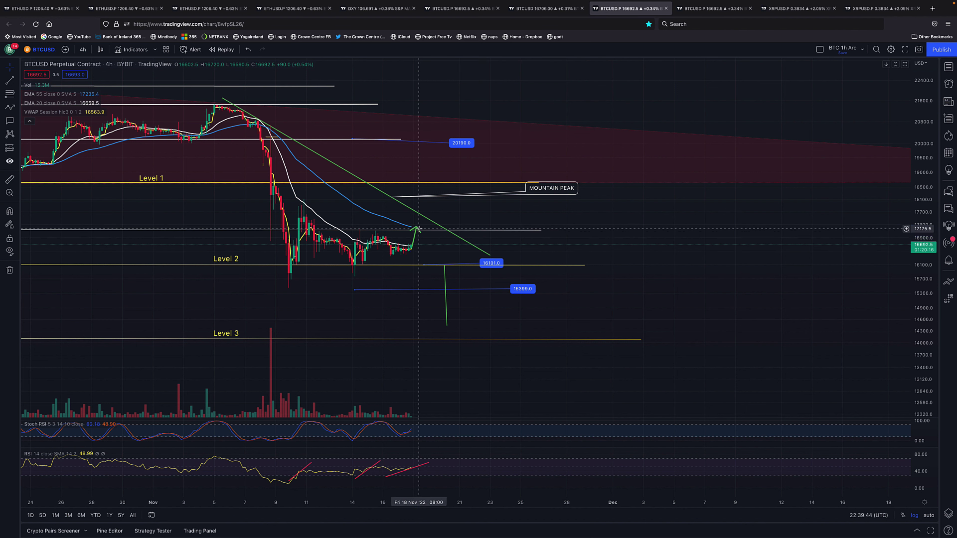
Switch the chart to the 1-hour timeframe and draw a red arrow from the latest price down to about 16053 on 18 November
click(81, 50)
click(99, 199)
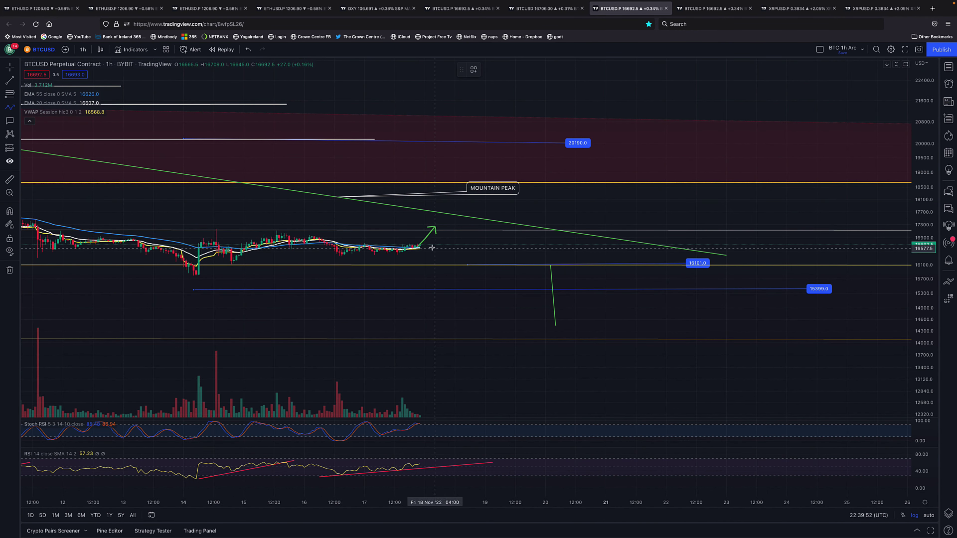
click(420, 247)
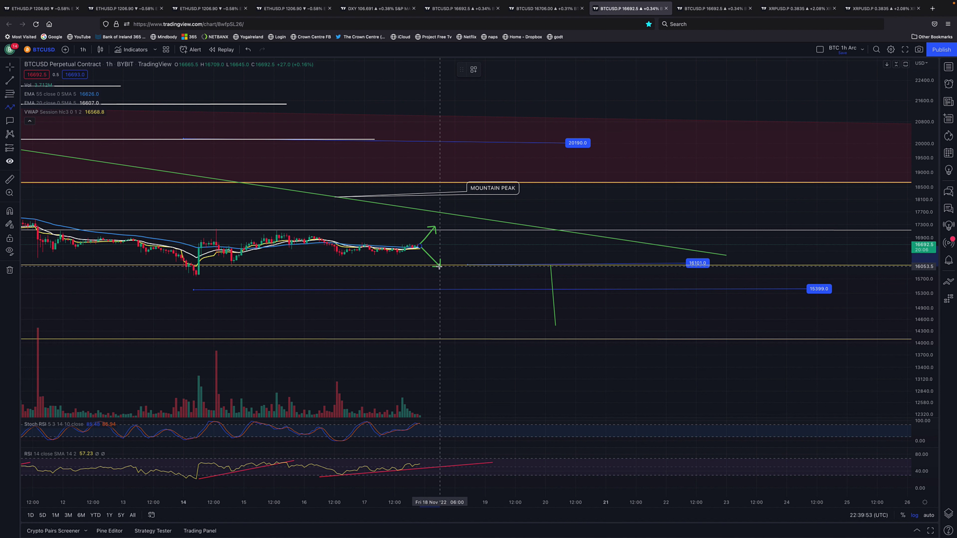
click(440, 266)
click(488, 70)
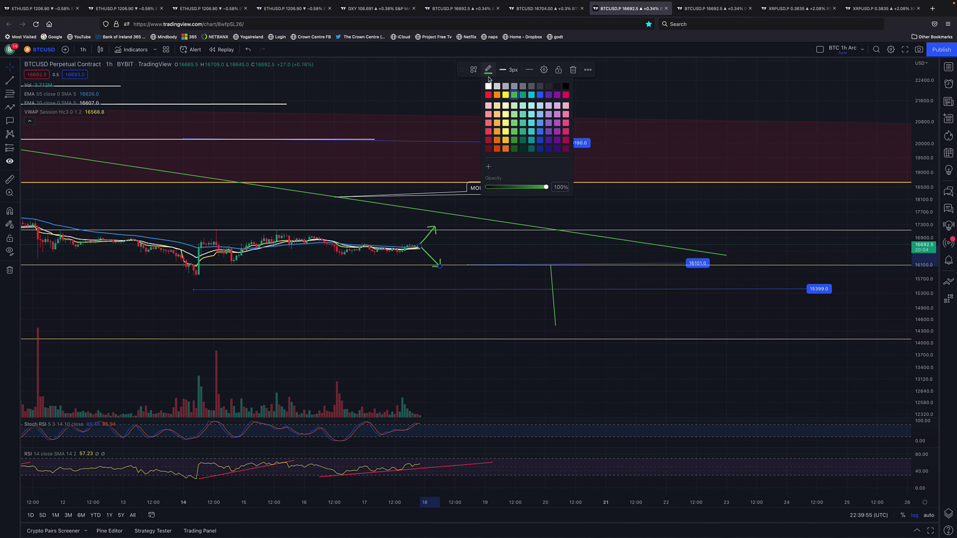
click(489, 95)
Draw an orange zigzag path from about 16568 on 18 November to about 16064, back up, and down to Level 2 on 20 November
scroll(410, 292, down, 5)
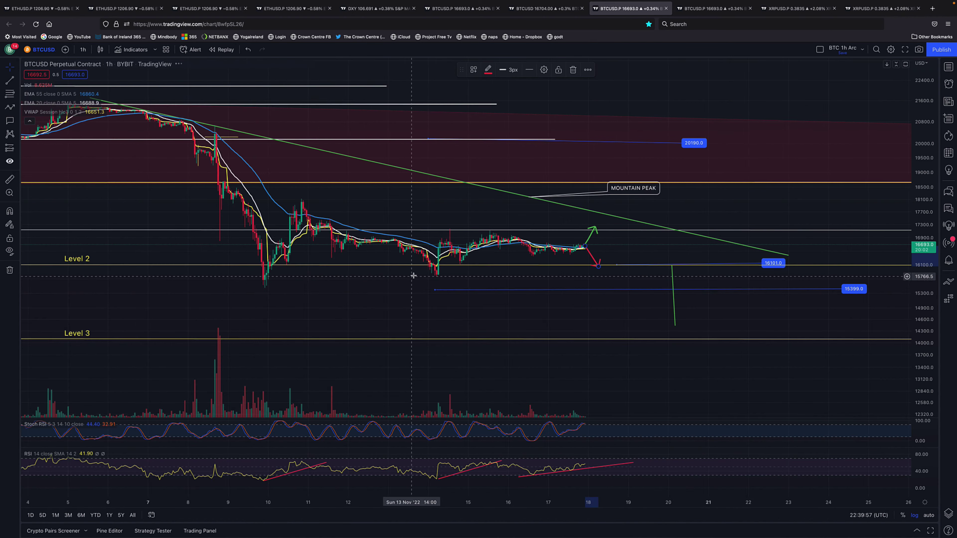
drag(508, 336, 412, 336)
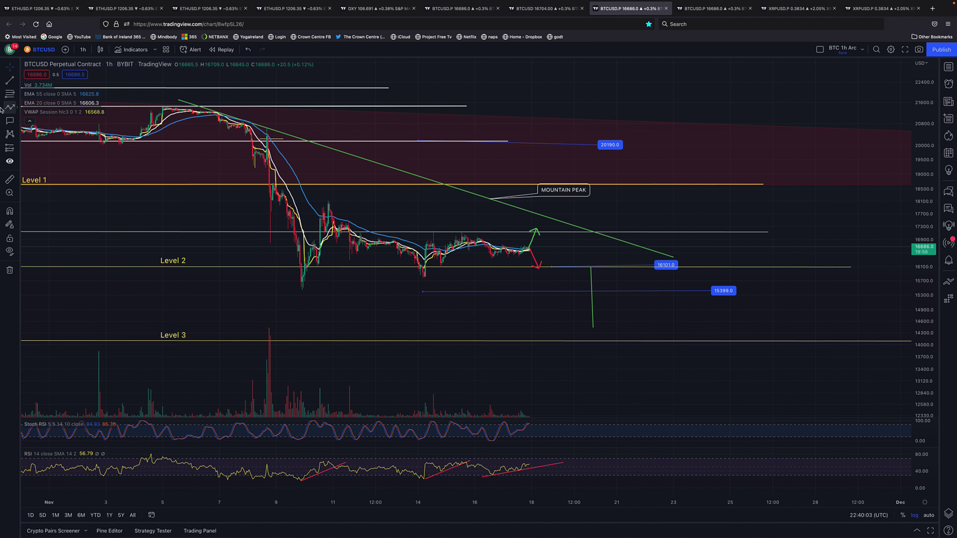
click(16, 110)
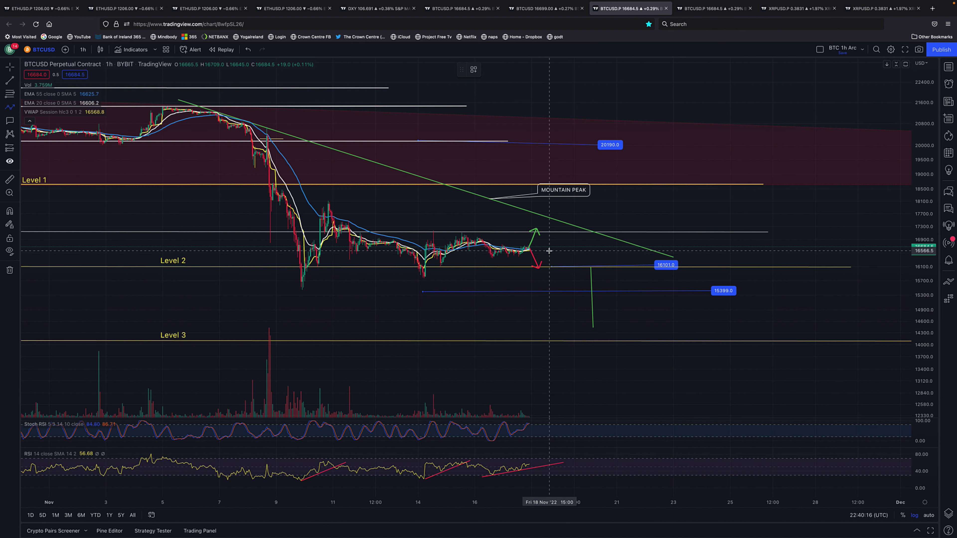
click(550, 251)
click(569, 268)
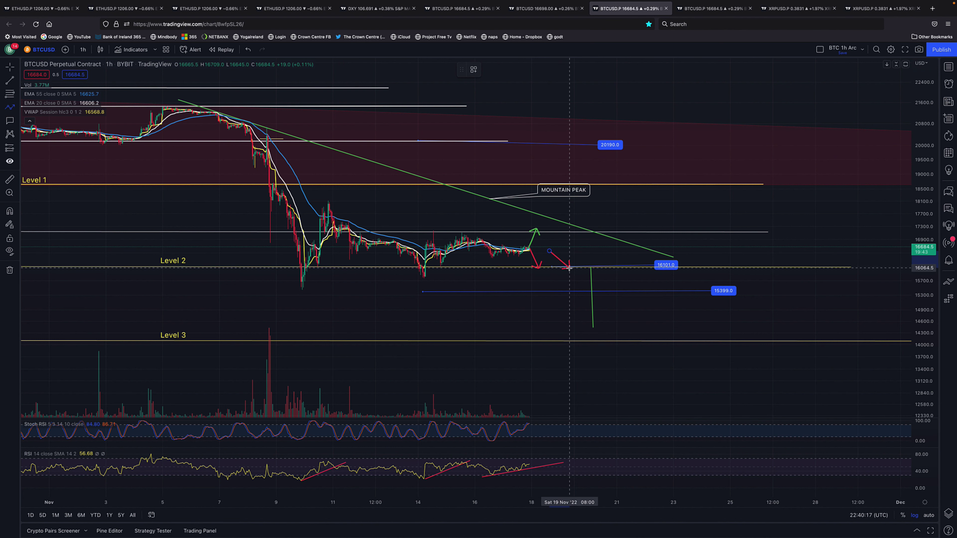
click(584, 253)
double_click(593, 266)
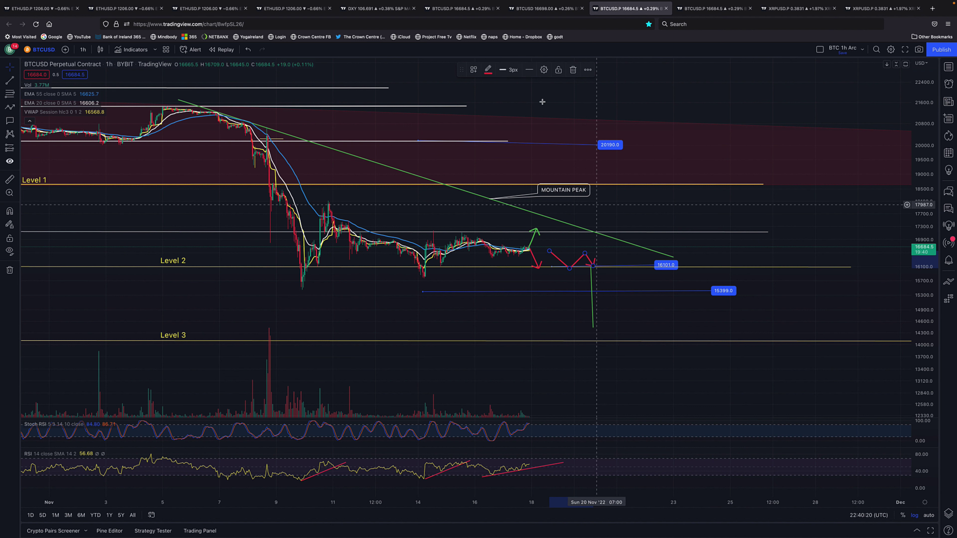
click(488, 69)
click(497, 95)
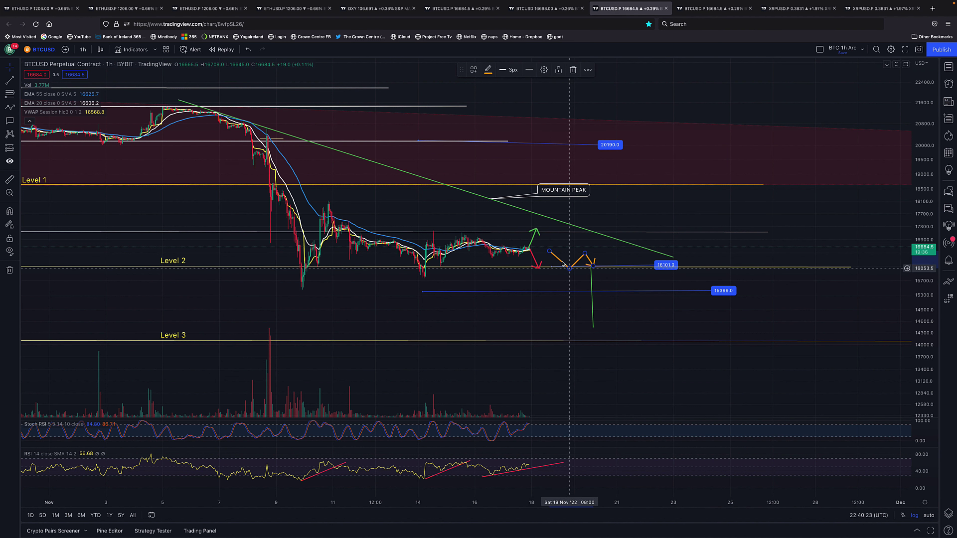
Raise the orange path's start to the white line above and move the vertical green line's lower end to about 14424 on 20 November
click(547, 253)
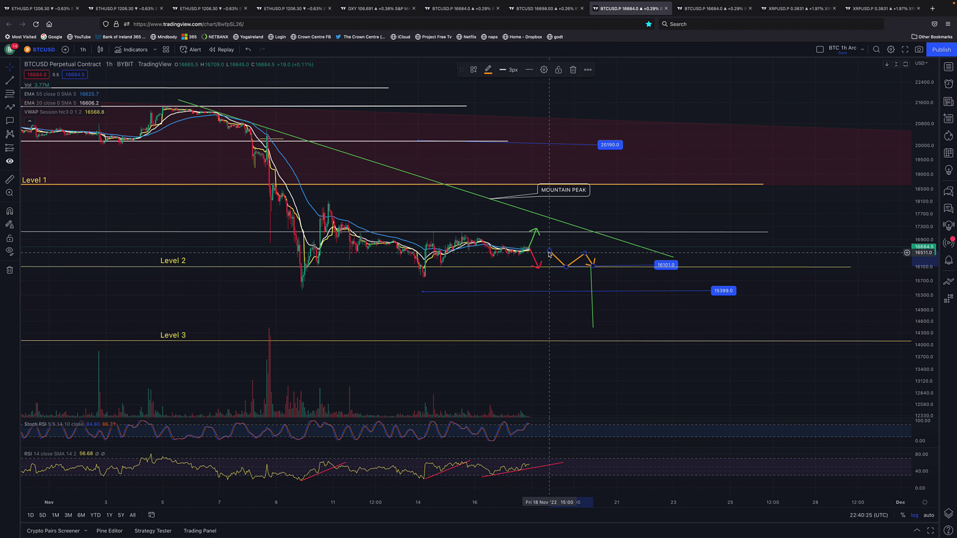
drag(548, 249, 553, 235)
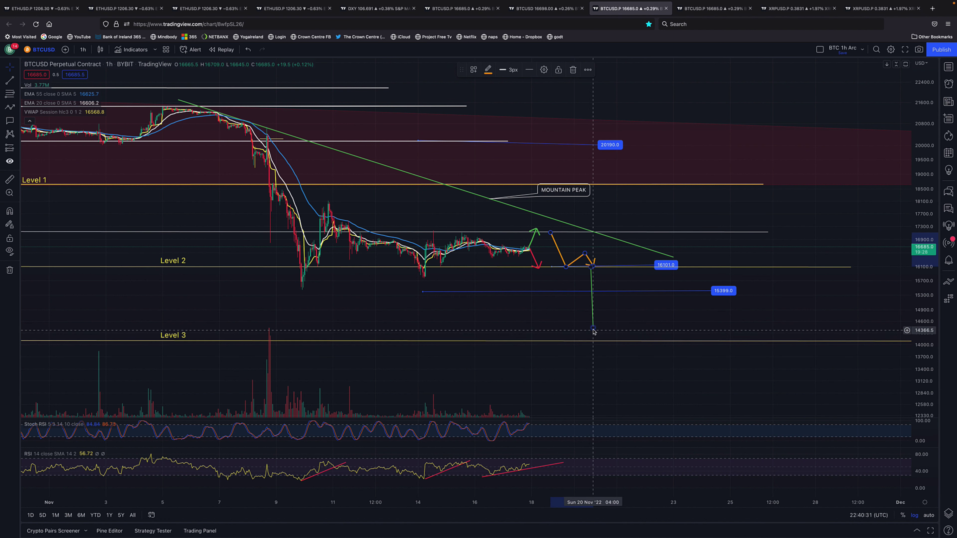
drag(593, 327, 591, 330)
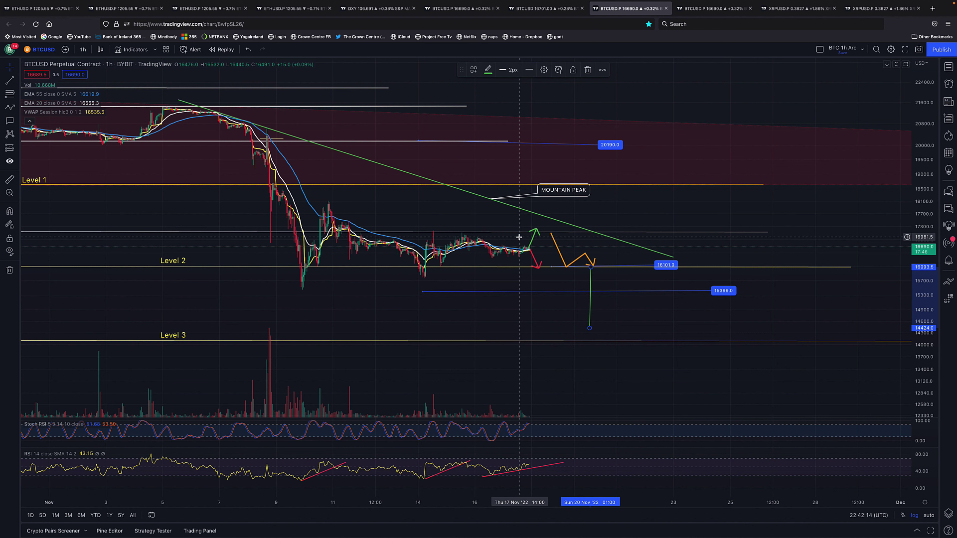
Lower the green arrow's tip to the white line at about 17118 and adjust the vertical green line's lower end to about 14414.5
click(536, 235)
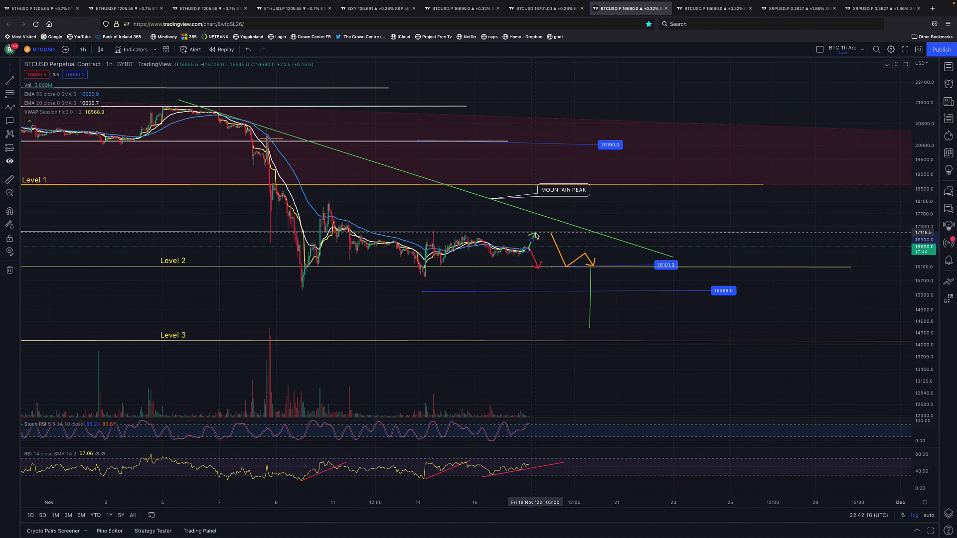
click(536, 234)
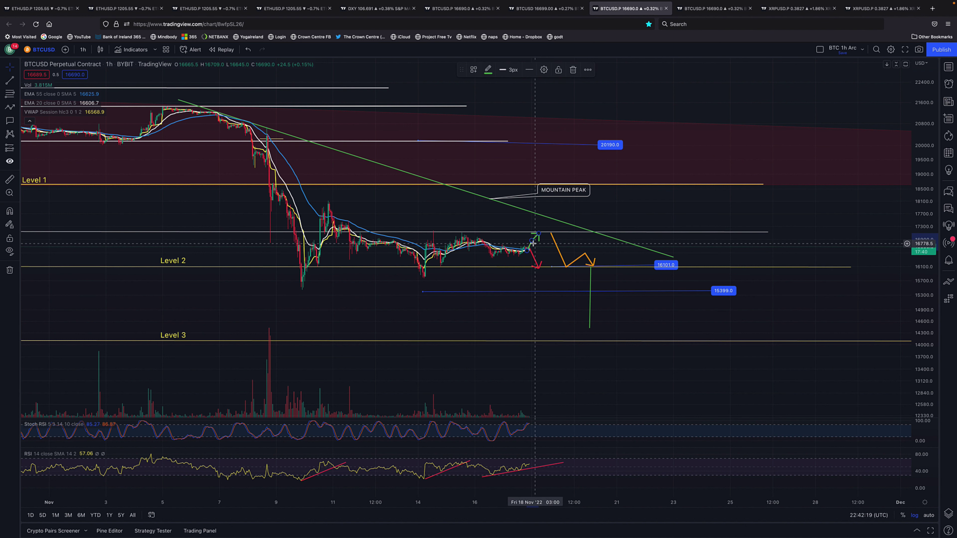
drag(532, 240, 531, 242)
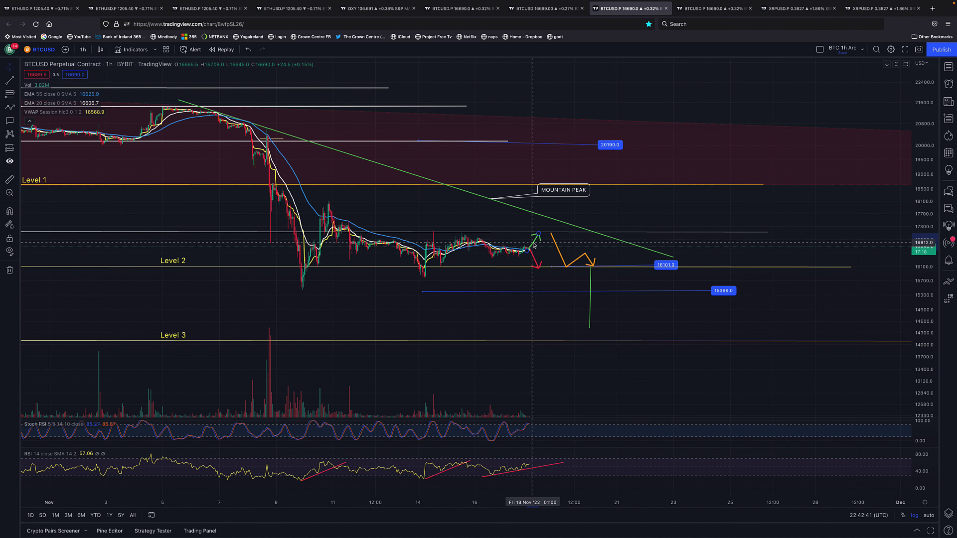
click(523, 267)
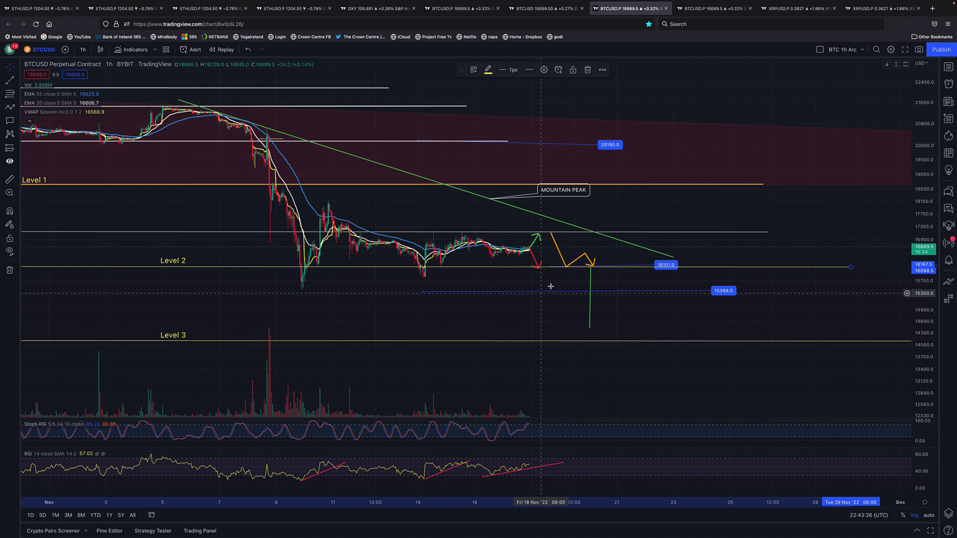
drag(591, 331, 592, 330)
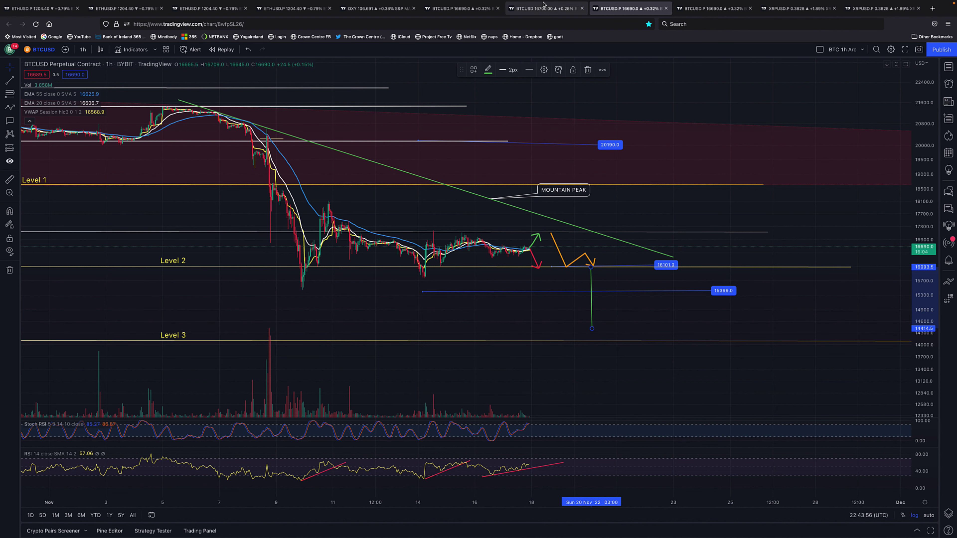
Switch to the BTC daily pattern chart and examine the 4-hour decline, its triangle and the marked targets from 19472 down to 10336
click(452, 8)
scroll(451, 207, down, 5)
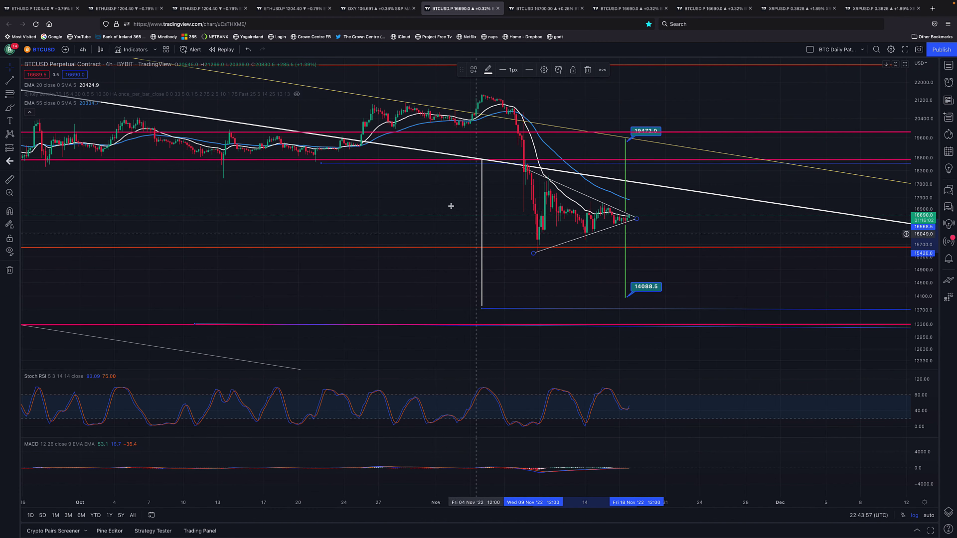
scroll(481, 263, down, 3)
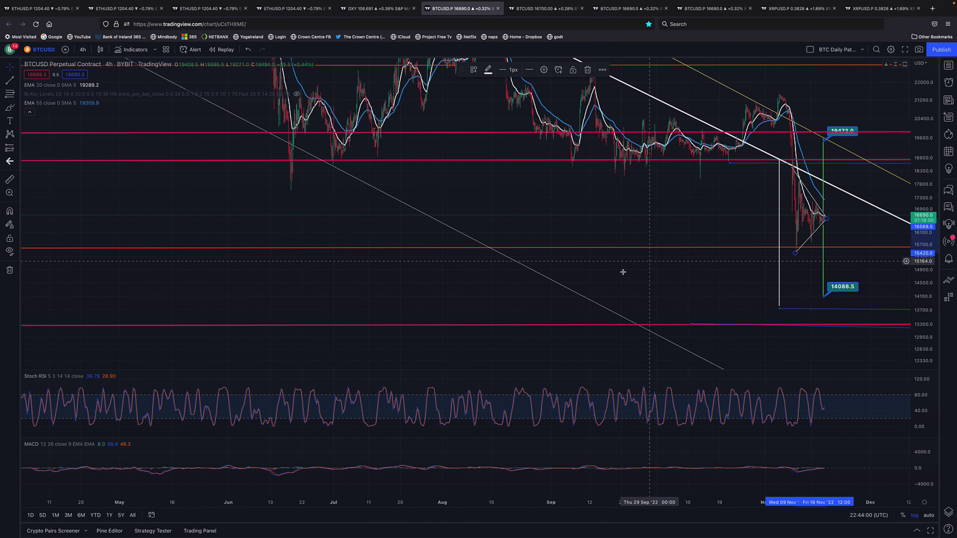
scroll(622, 272, down, 3)
drag(932, 162, 931, 241)
scroll(470, 248, down, 5)
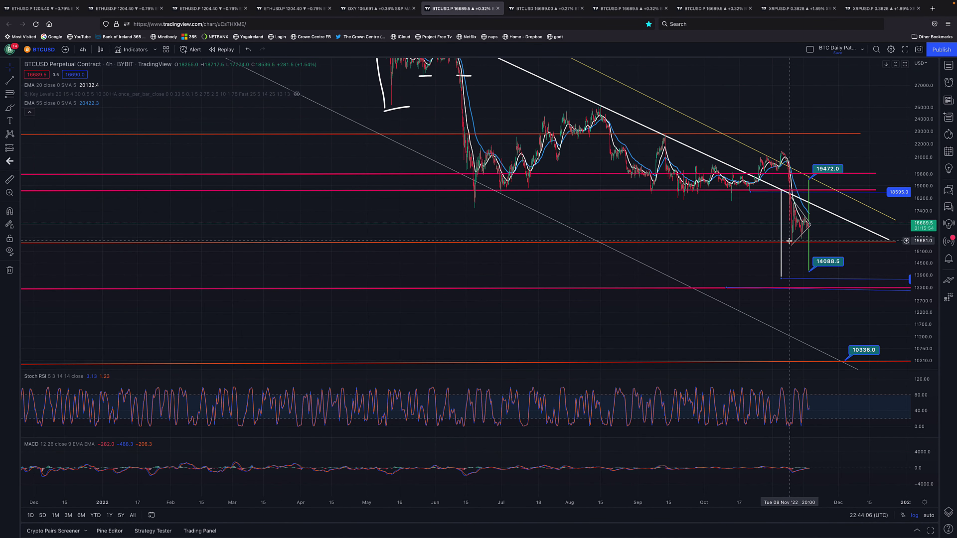
scroll(669, 285, down, 4)
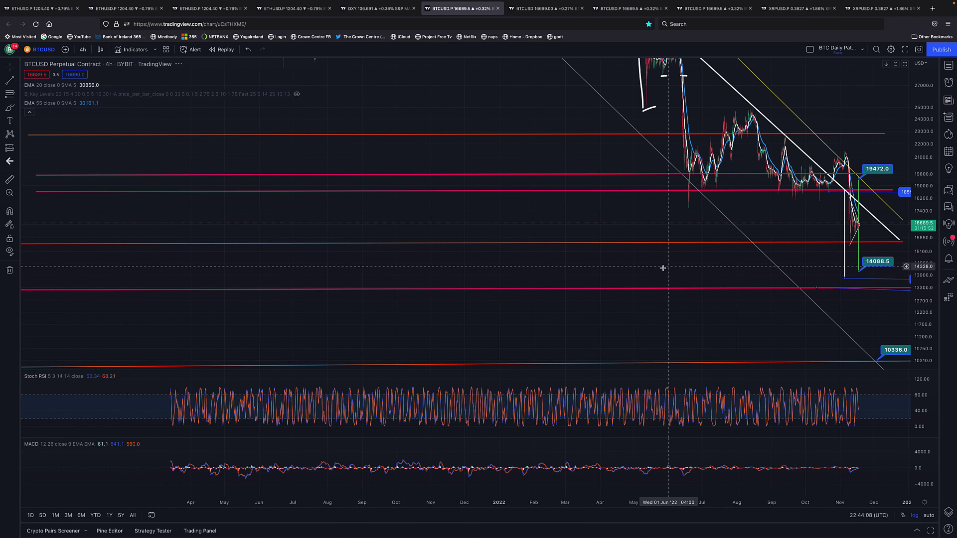
Switch the chart to the daily timeframe and examine the horizontal levels and descending channel down to the 10336 target
click(82, 49)
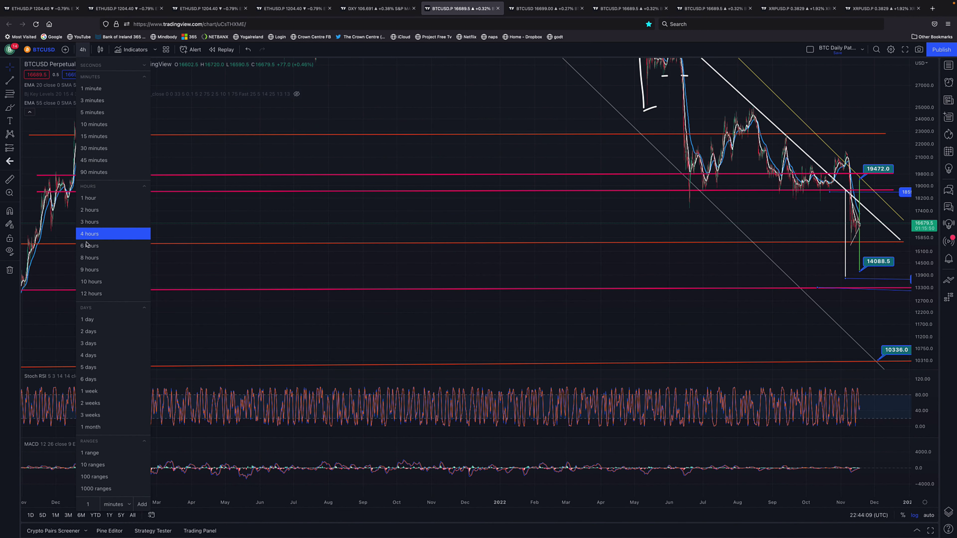
click(104, 319)
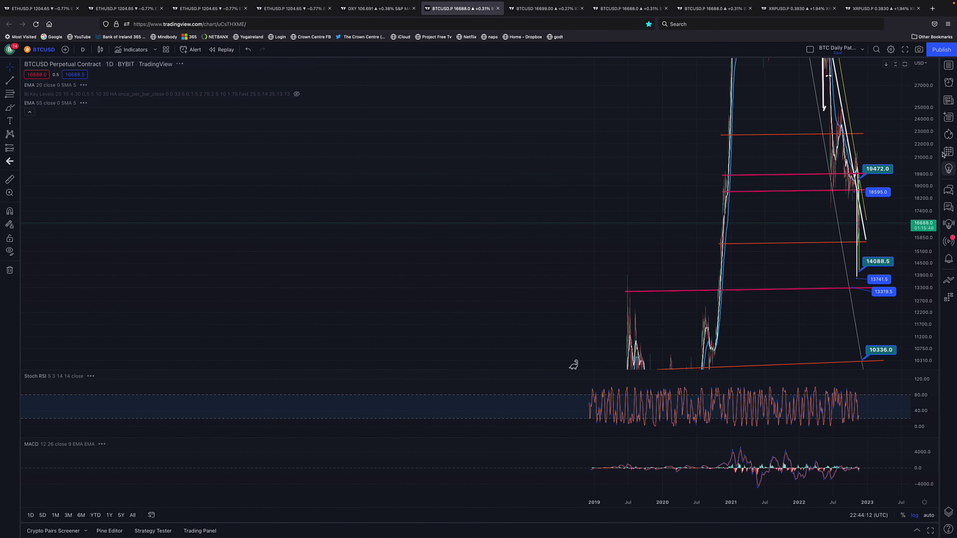
drag(931, 156, 929, 199)
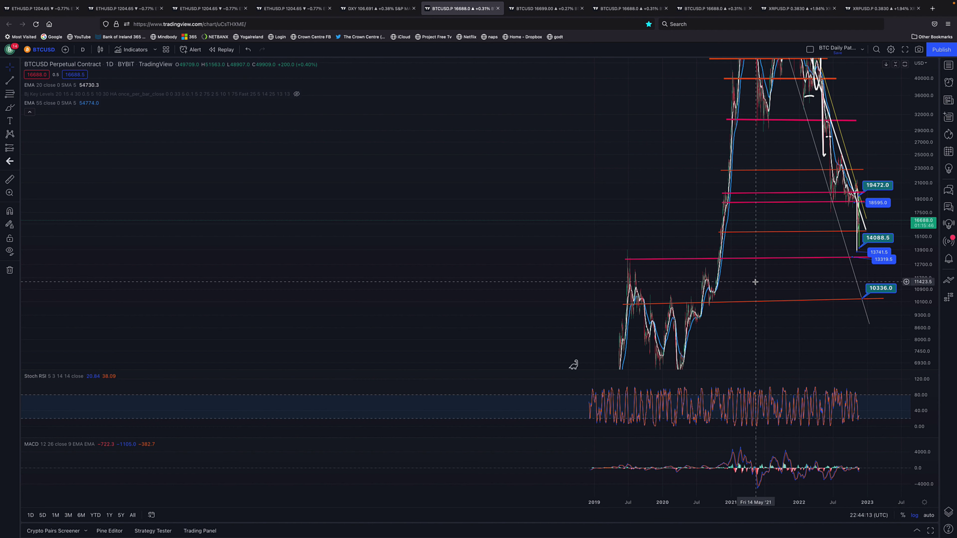
scroll(782, 284, up, 5)
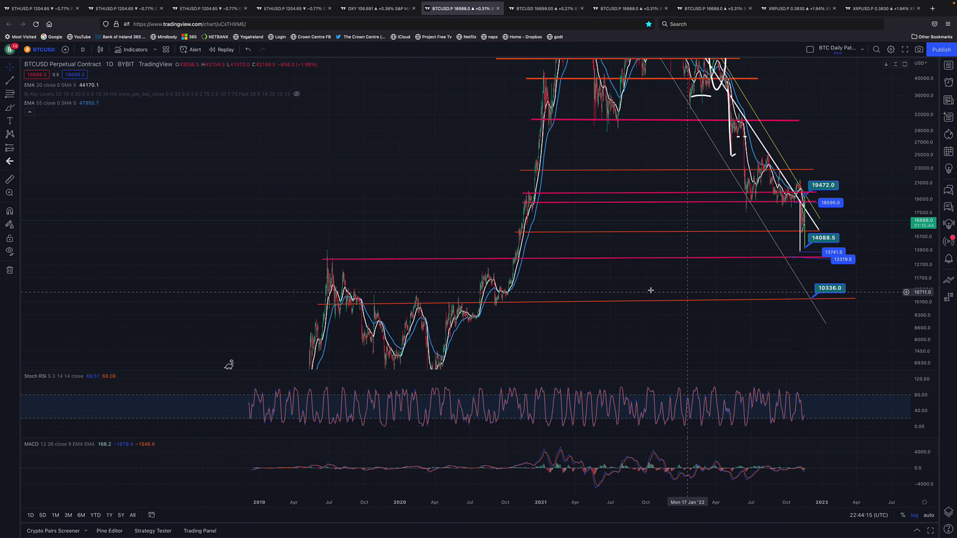
scroll(582, 308, up, 3)
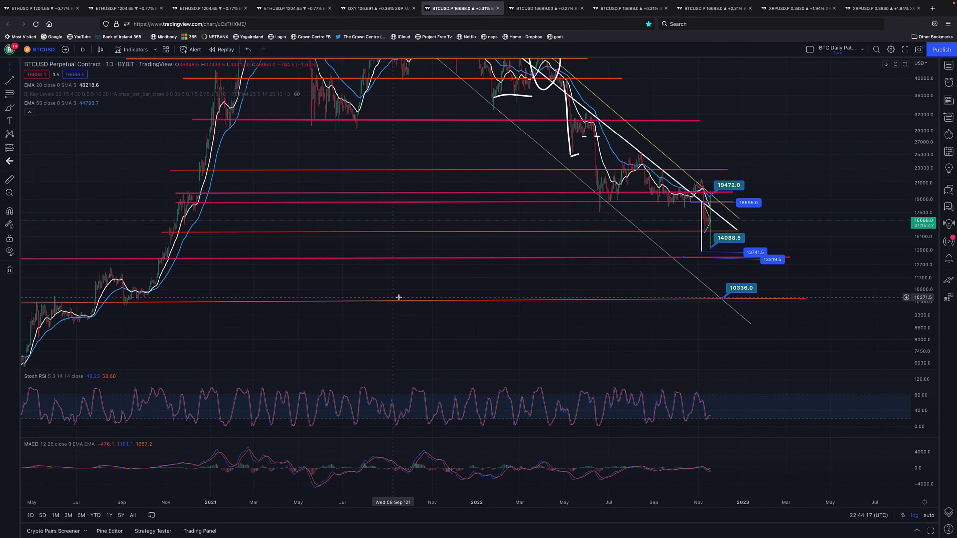
scroll(411, 287, up, 3)
drag(402, 287, 562, 299)
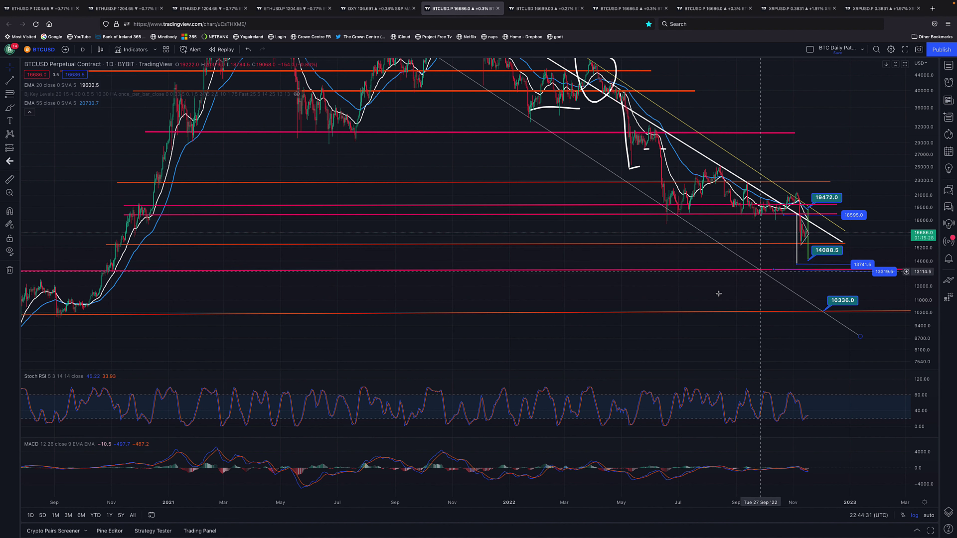
Trace the 13319.5 and 10336 levels back to the 2019 highs and 2020 price action, and compare them with November 2022
scroll(603, 300, down, 5)
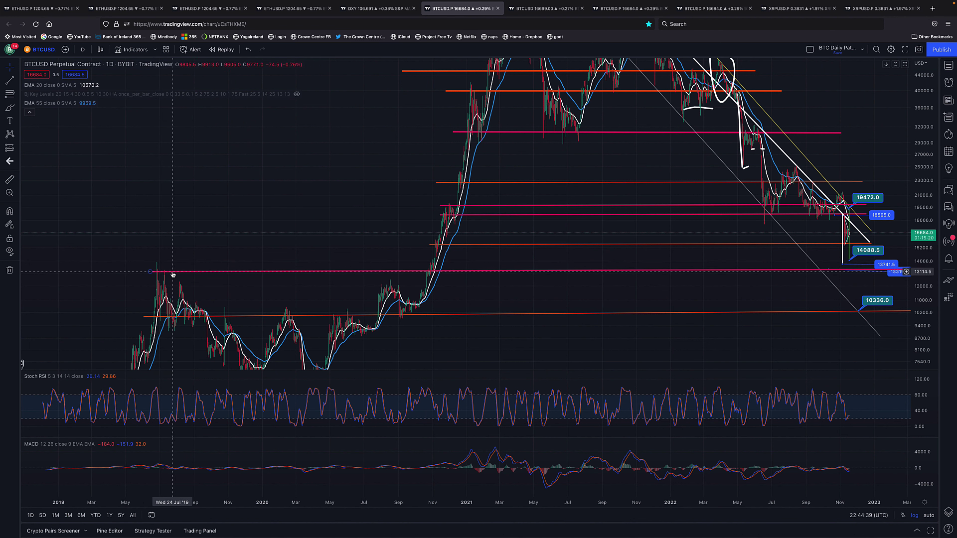
drag(209, 242, 295, 99)
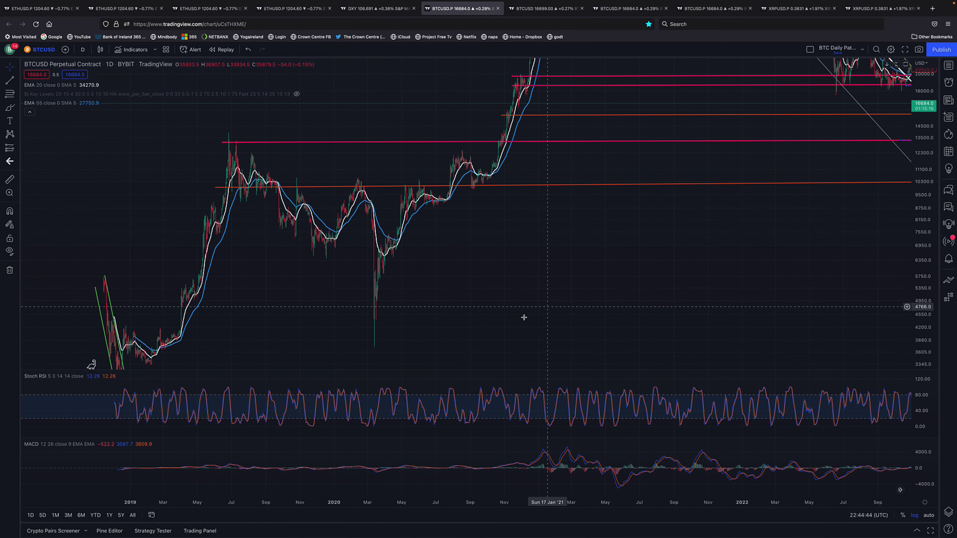
drag(524, 318, 398, 431)
drag(386, 427, 374, 439)
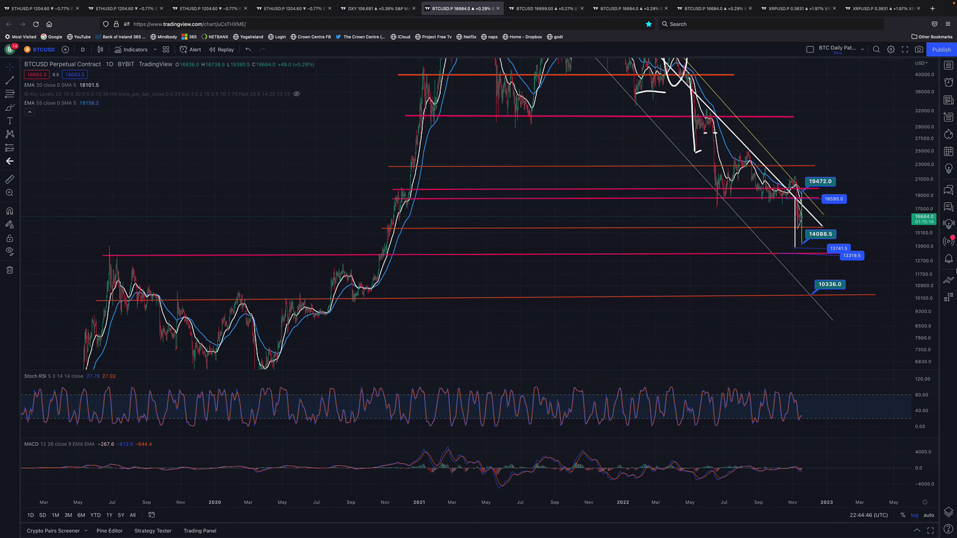
scroll(880, 291, up, 4)
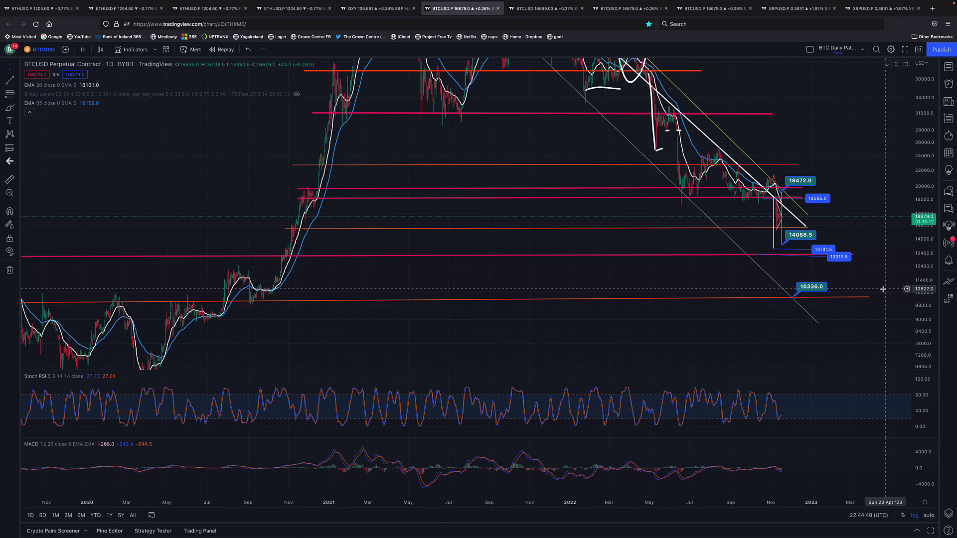
scroll(880, 290, up, 3)
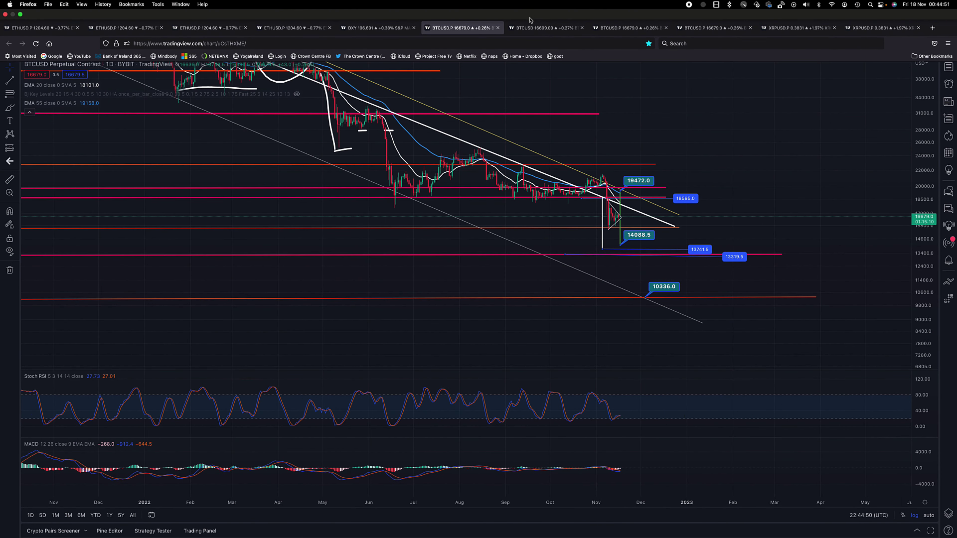
Switch to the 1-hour BTC arc chart and examine the projected arrows against the white line, Level 2, the 15399 target and Level 3
click(621, 29)
click(532, 10)
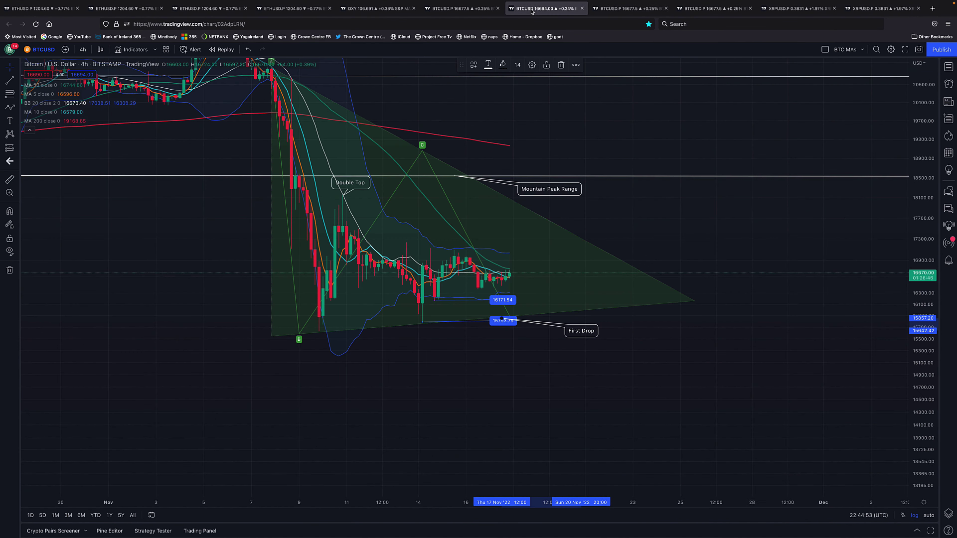
click(609, 8)
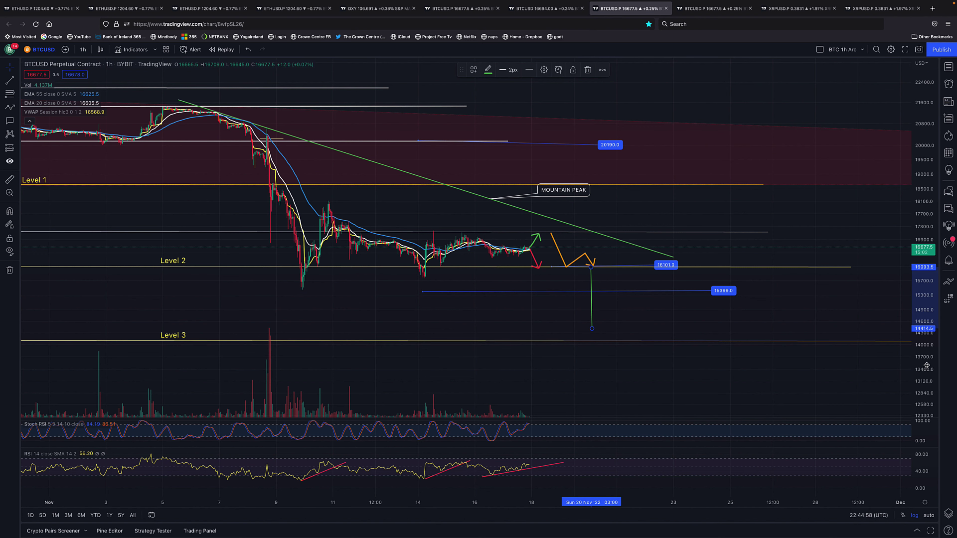
scroll(927, 365, up, 5)
scroll(786, 272, up, 3)
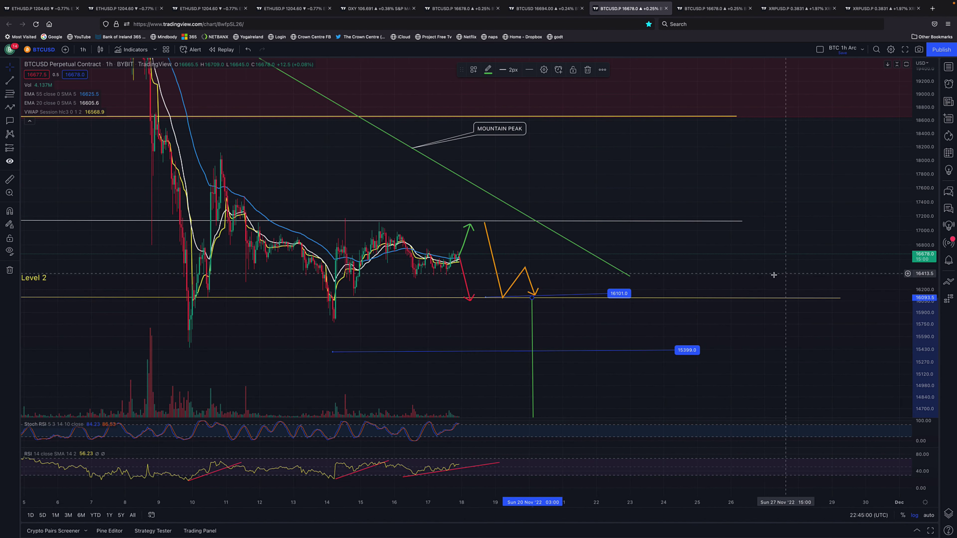
scroll(774, 275, up, 3)
scroll(799, 272, left, 3)
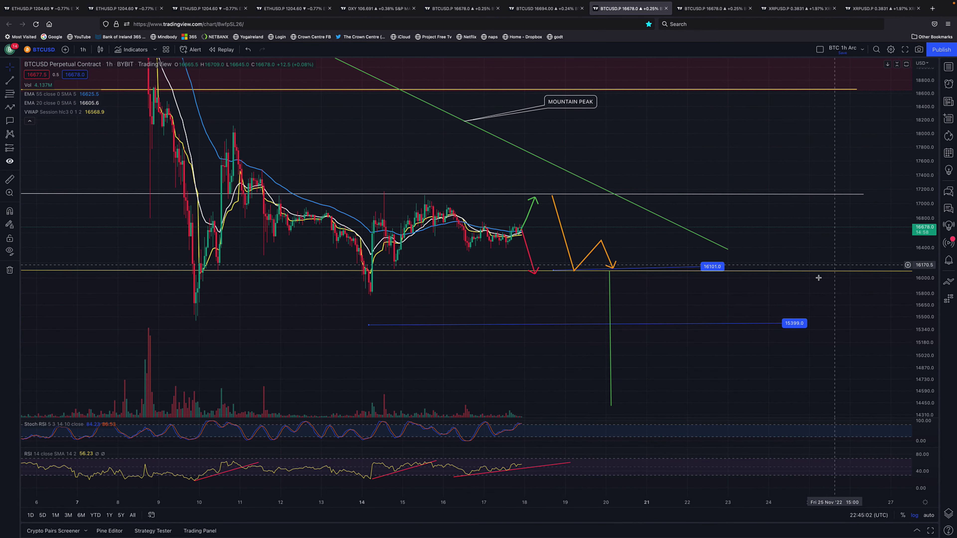
scroll(819, 278, left, 3)
drag(928, 256, 916, 273)
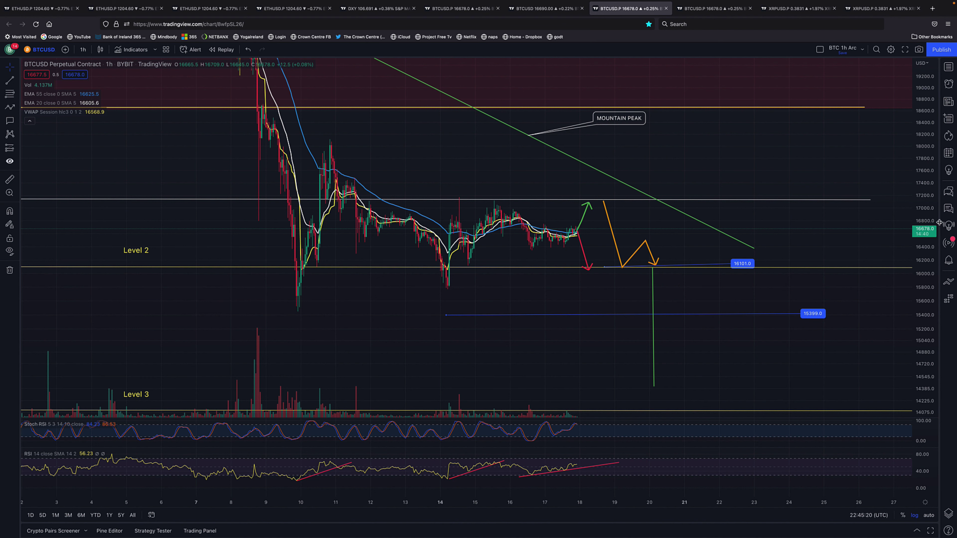
scroll(603, 264, up, 3)
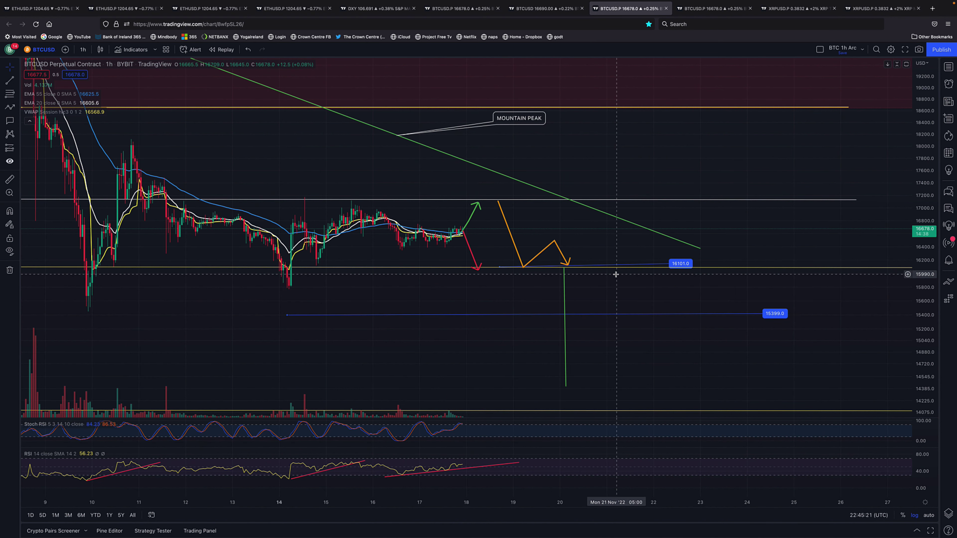
click(473, 214)
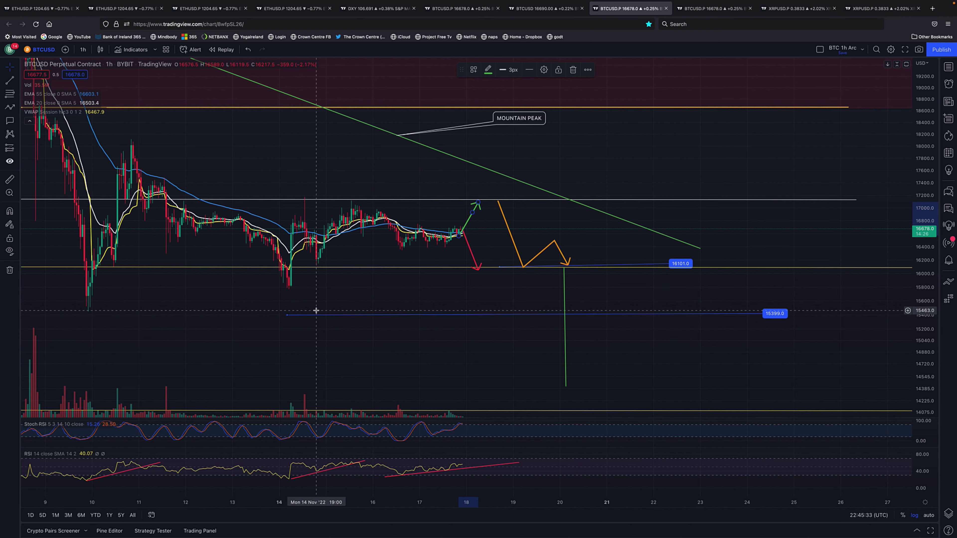
scroll(334, 305, down, 8)
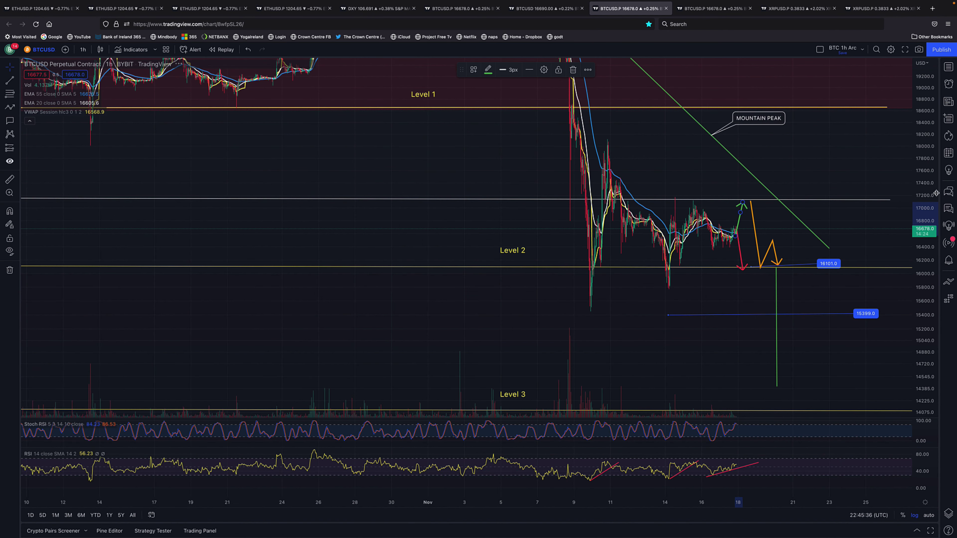
drag(920, 182, 920, 230)
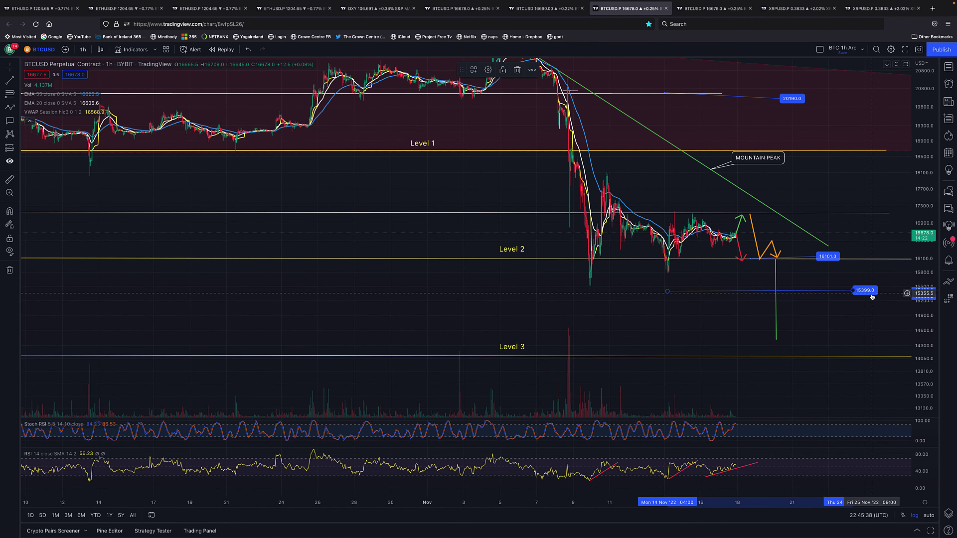
Nudge the 15399 label outward and draw a red vertical line on 18 November from about 16149.5 down to about 15184.5
drag(872, 298, 875, 295)
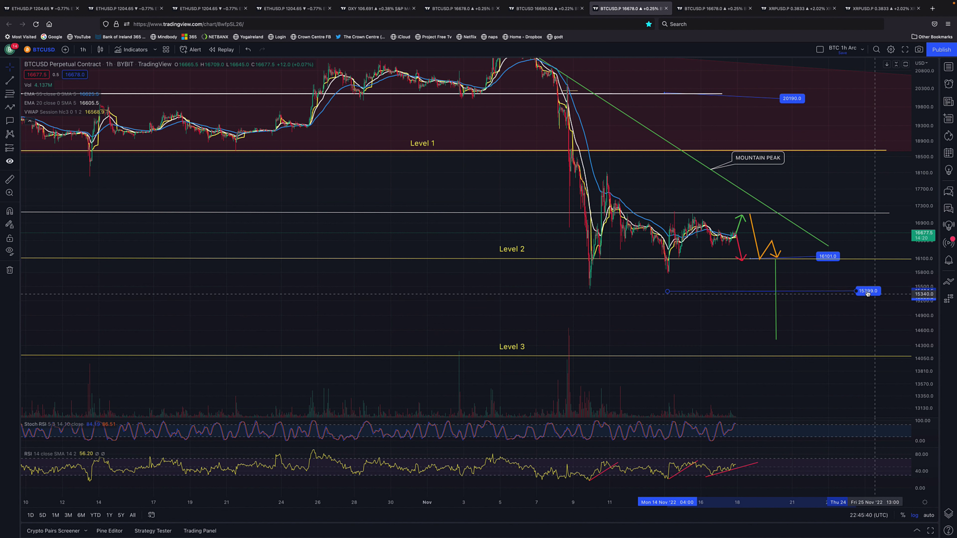
click(10, 80)
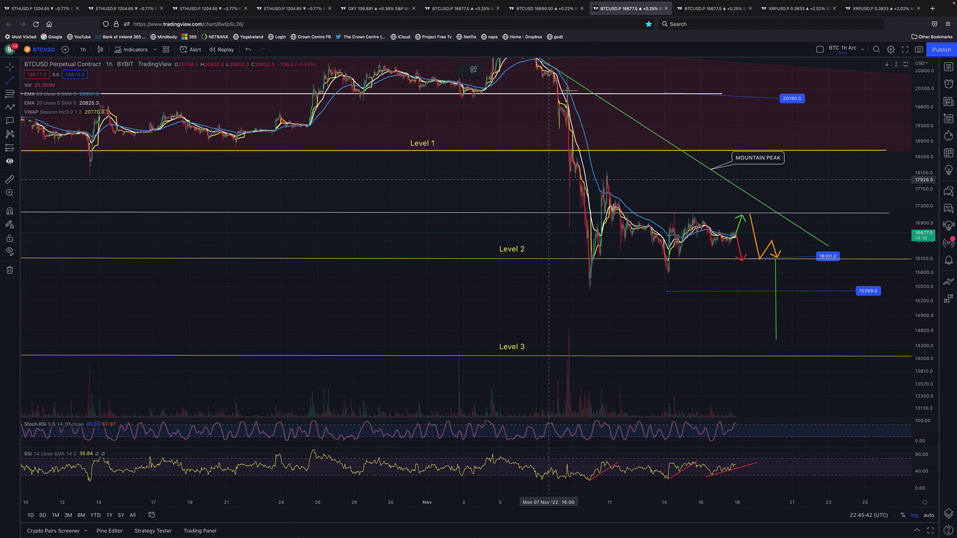
mouse_move(690, 213)
mouse_down()
mouse_move(689, 260)
mouse_move(754, 288)
mouse_up()
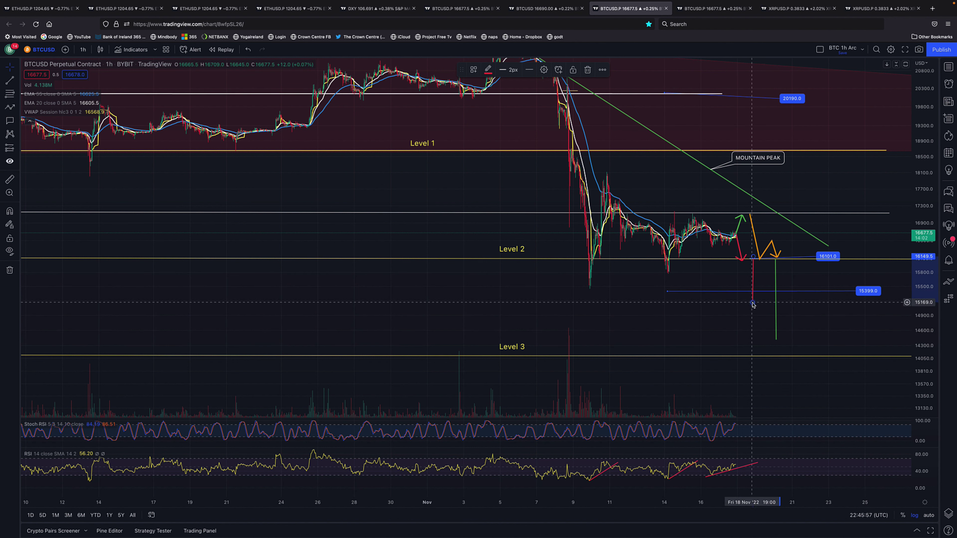
drag(755, 302, 757, 303)
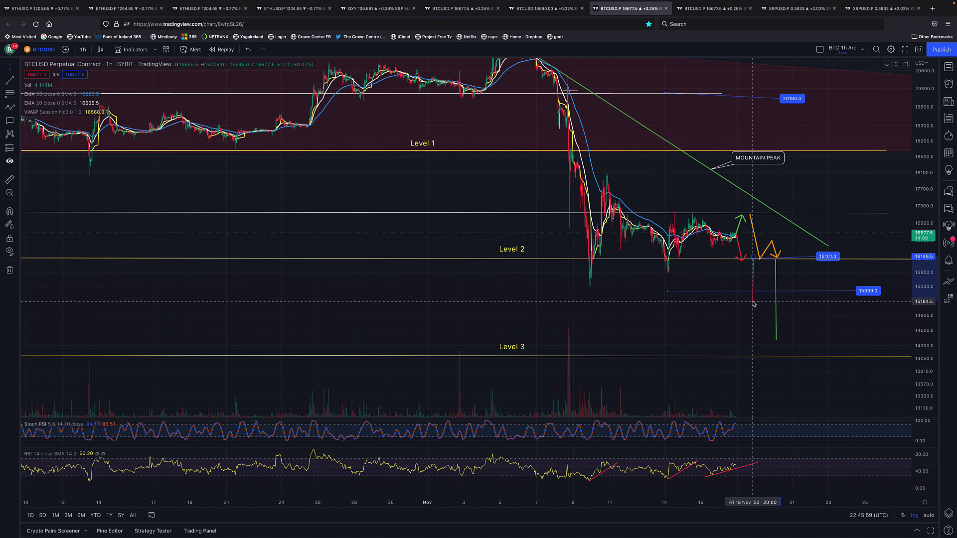
drag(755, 304, 753, 302)
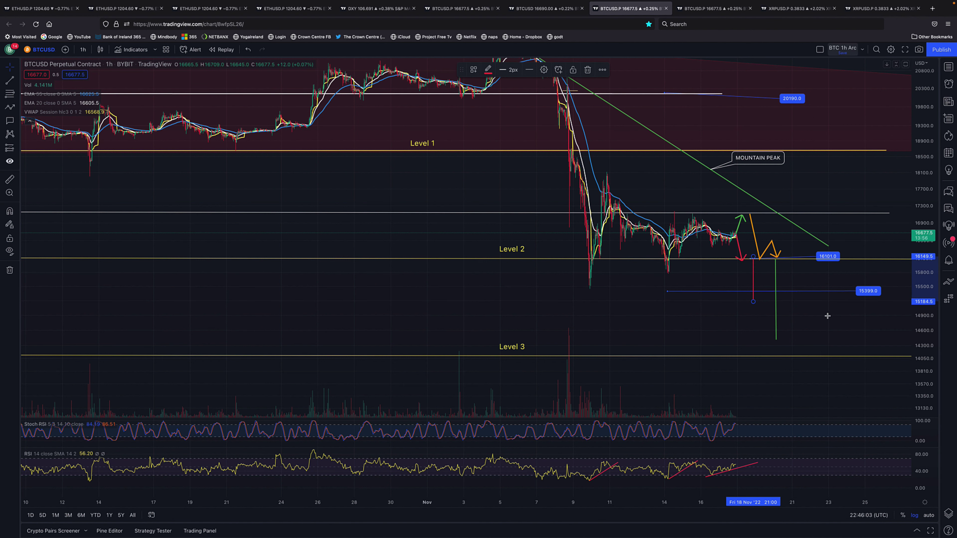
Fit the red vertical line to the 11 November peak above the white line, and move it below Level 2, from about 16075.5 to 15254
drag(752, 277, 606, 189)
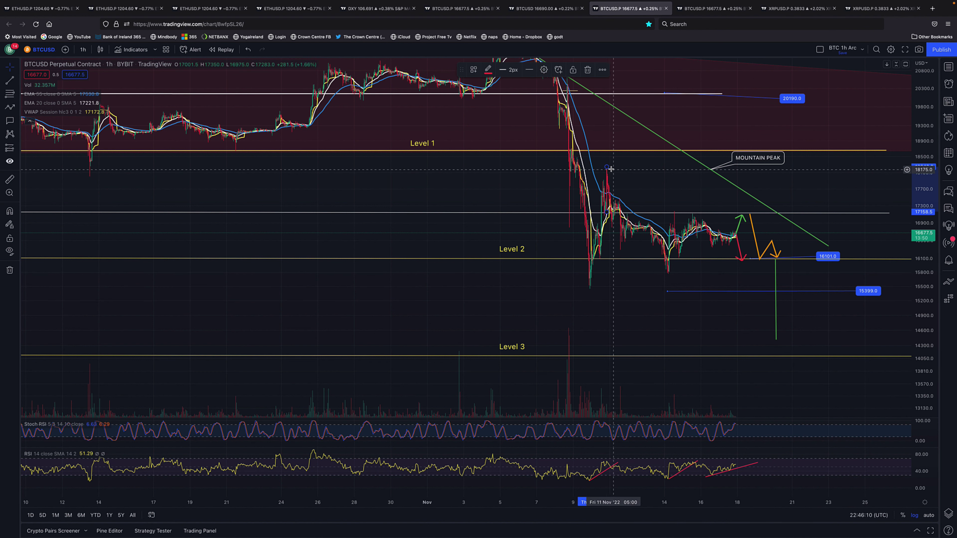
drag(606, 175, 606, 174)
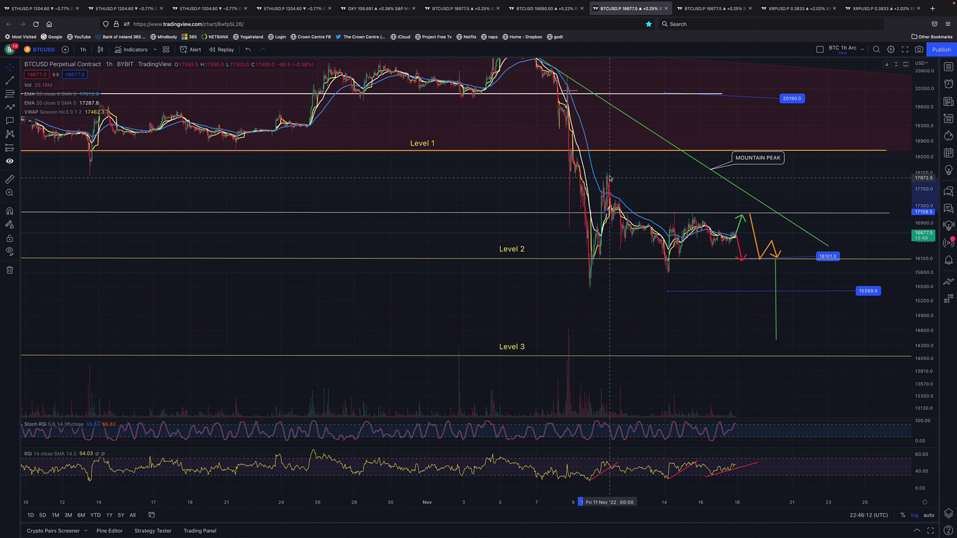
drag(609, 191, 756, 270)
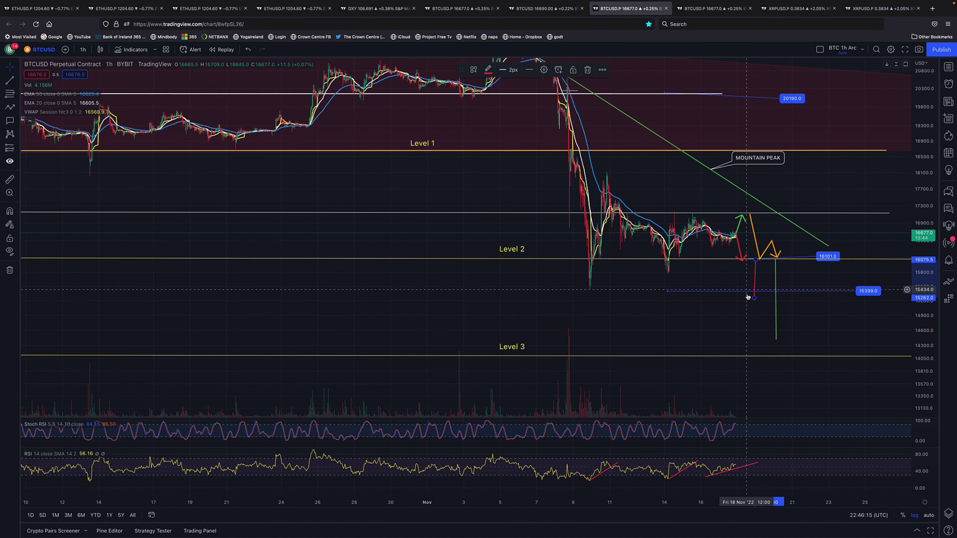
drag(756, 300, 756, 298)
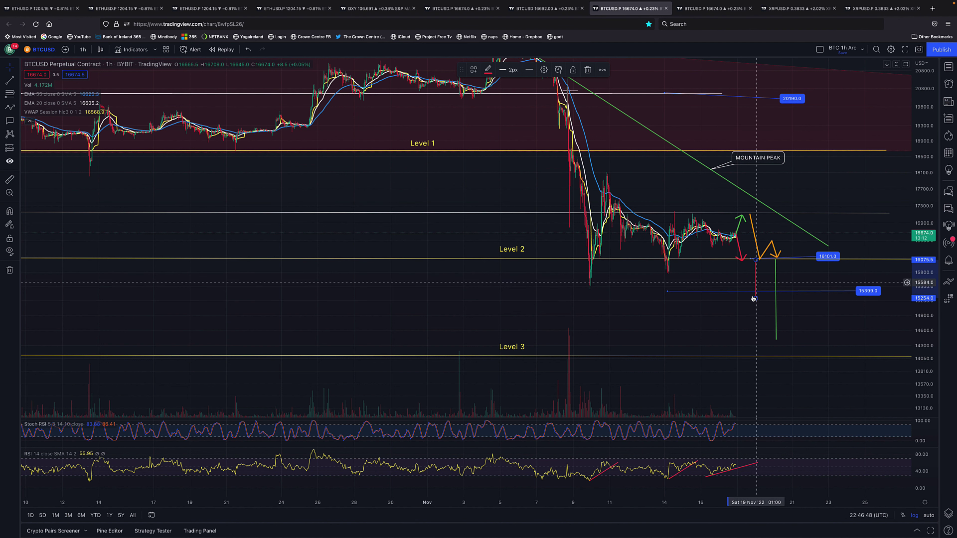
Refit the red line to the 16 November range below the white line, and move it to 18 November, spanning about 16199 to 15277.5
scroll(685, 279, up, 2)
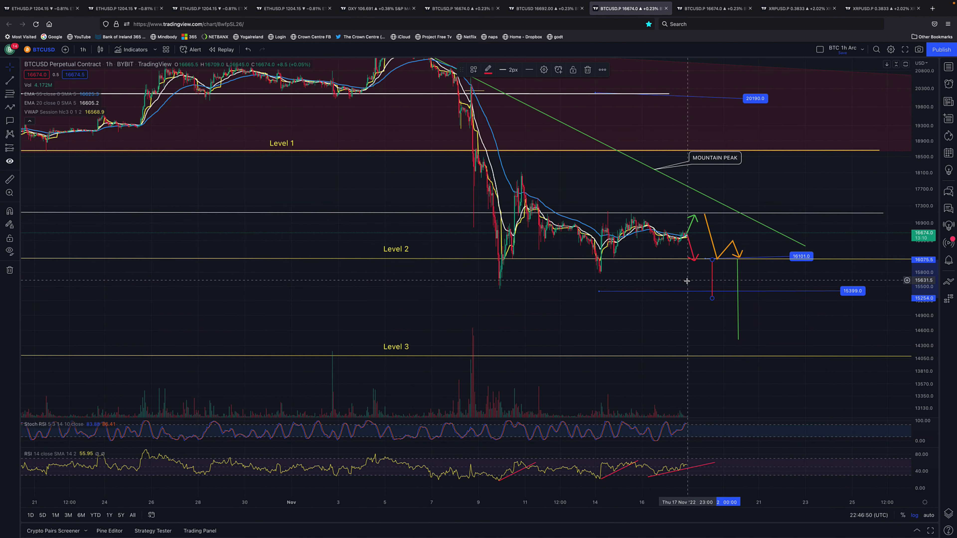
scroll(687, 281, up, 1)
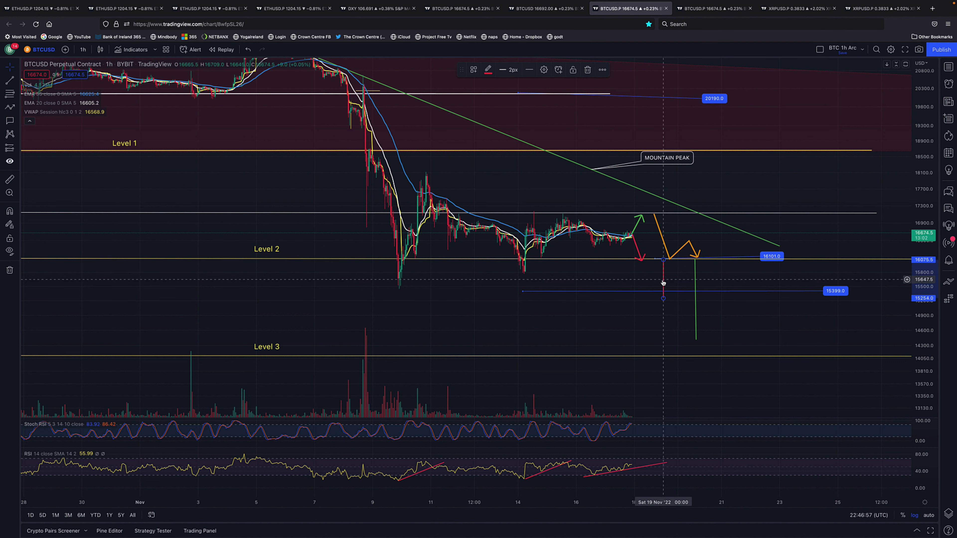
drag(663, 283, 584, 237)
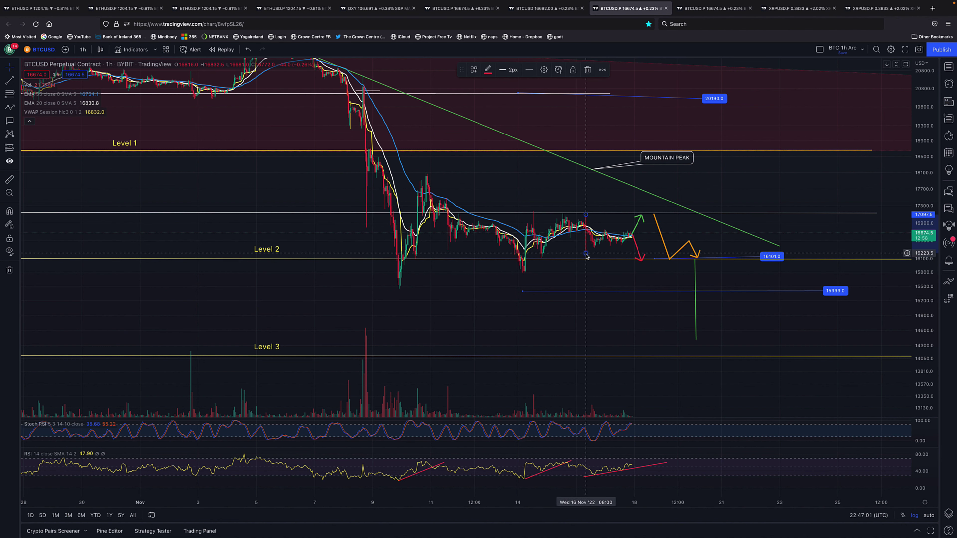
drag(587, 253, 636, 305)
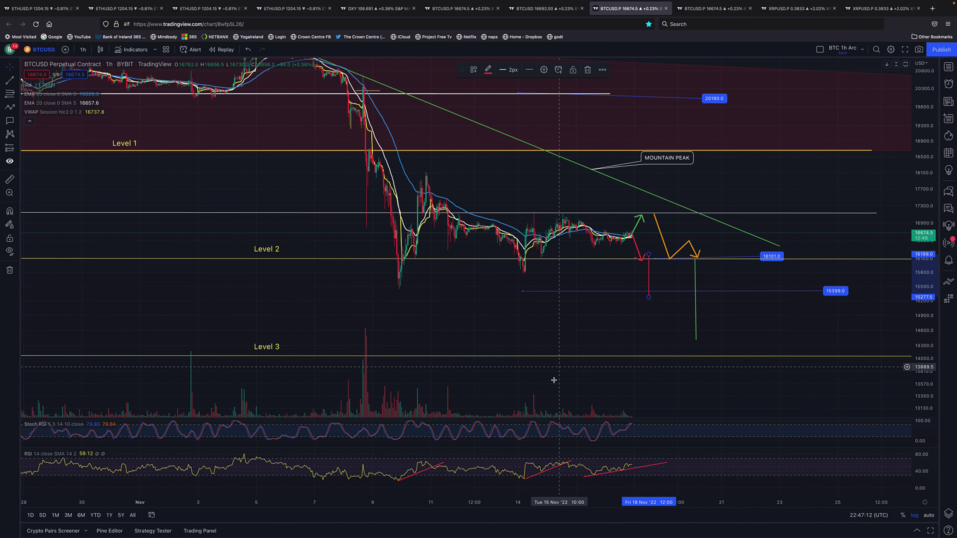
Compare the red and green projected drops below Level 2 with the 15399 target and Level 3
scroll(581, 386, down, 2)
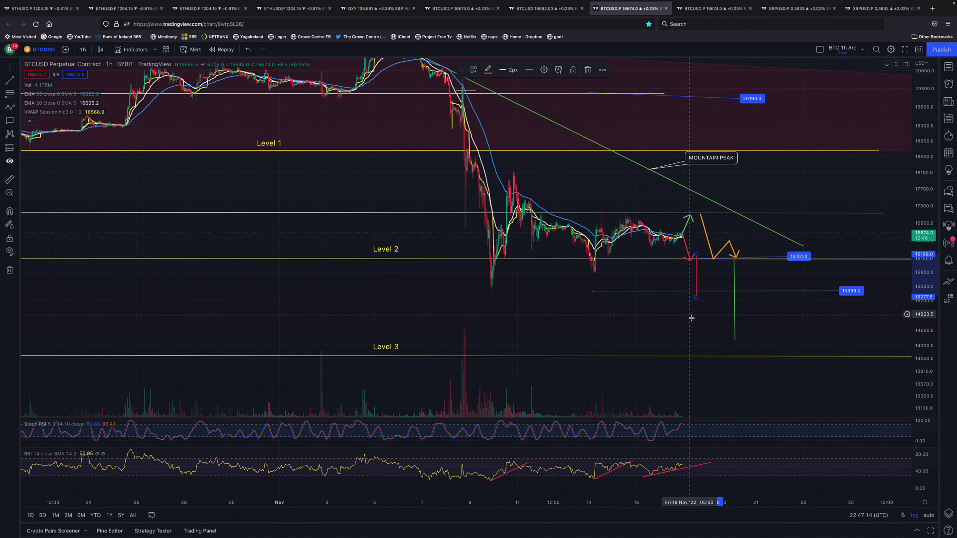
scroll(622, 341, down, 2)
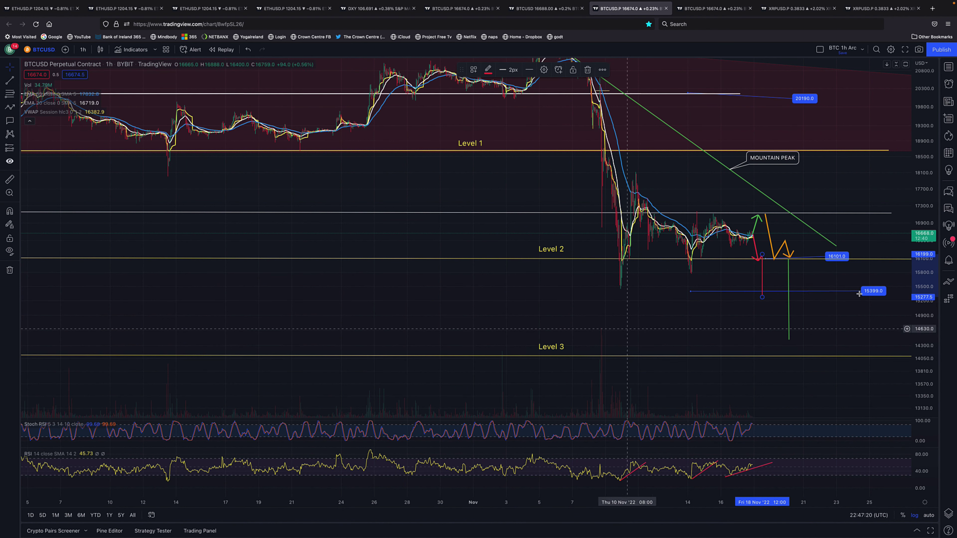
scroll(747, 323, up, 1)
scroll(747, 322, up, 1)
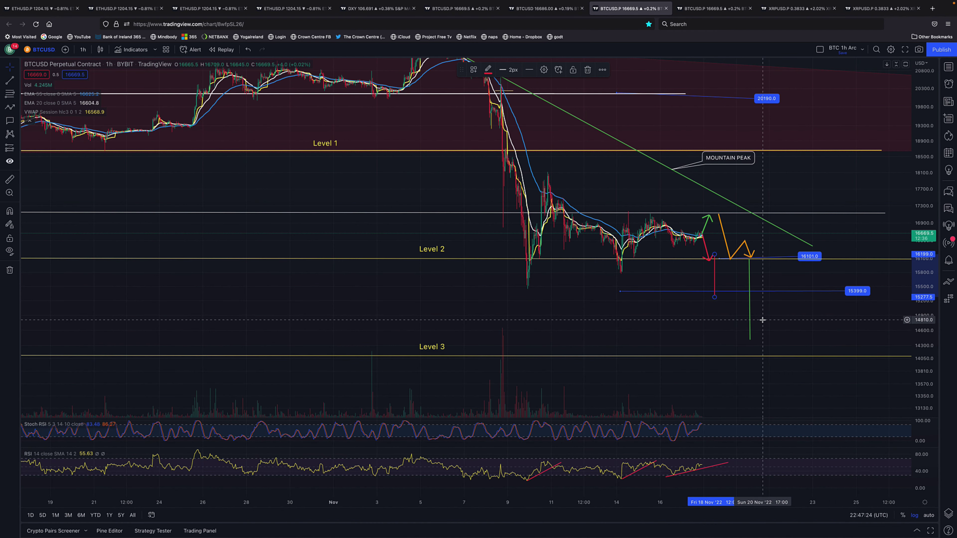
scroll(799, 328, up, 1)
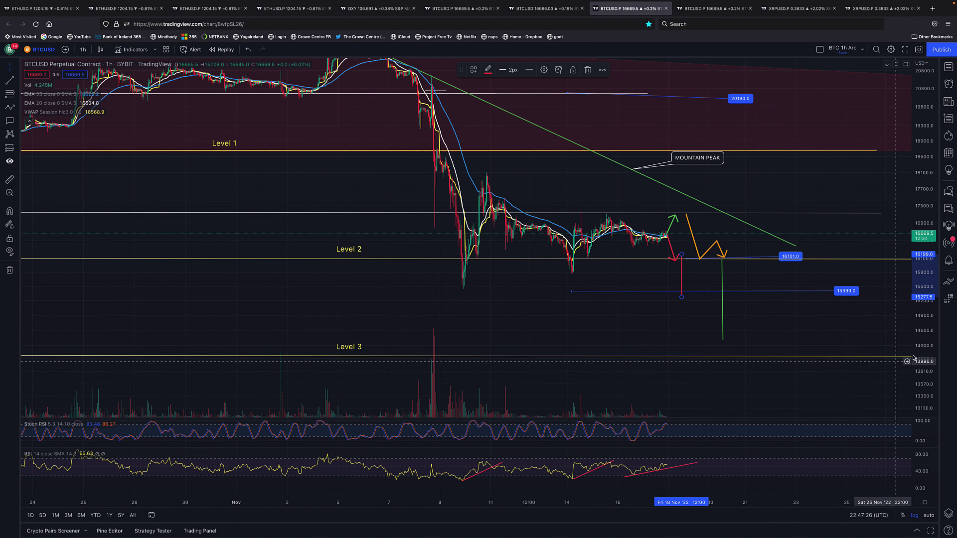
drag(924, 336, 923, 315)
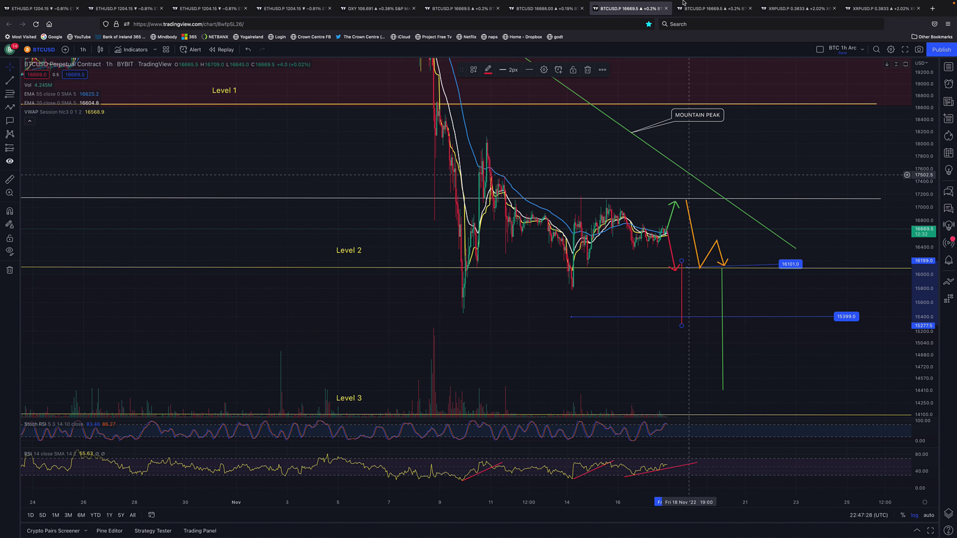
Switch to the BTC traders chart and examine the latest 1-hour candles around the daily open, session boxes and pivot levels
click(742, 9)
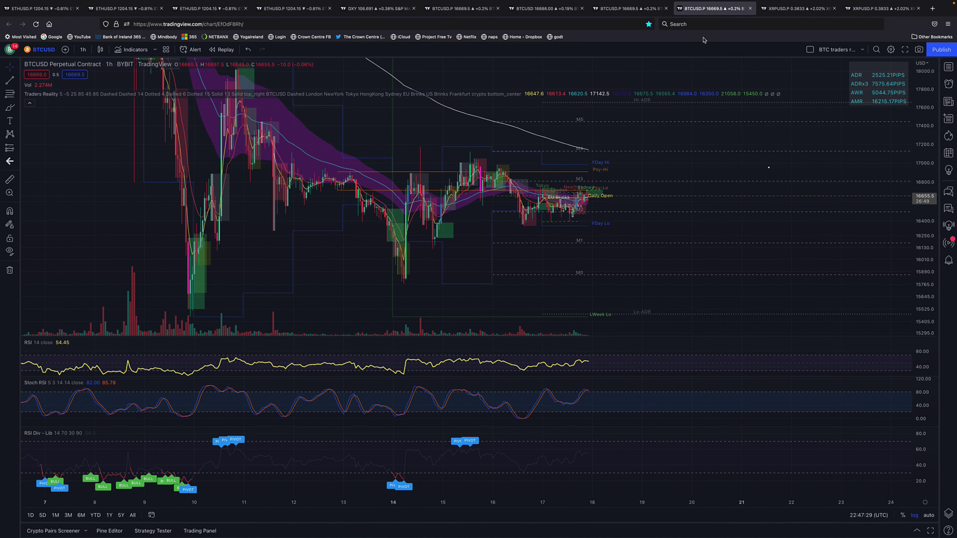
scroll(859, 278, up, 1)
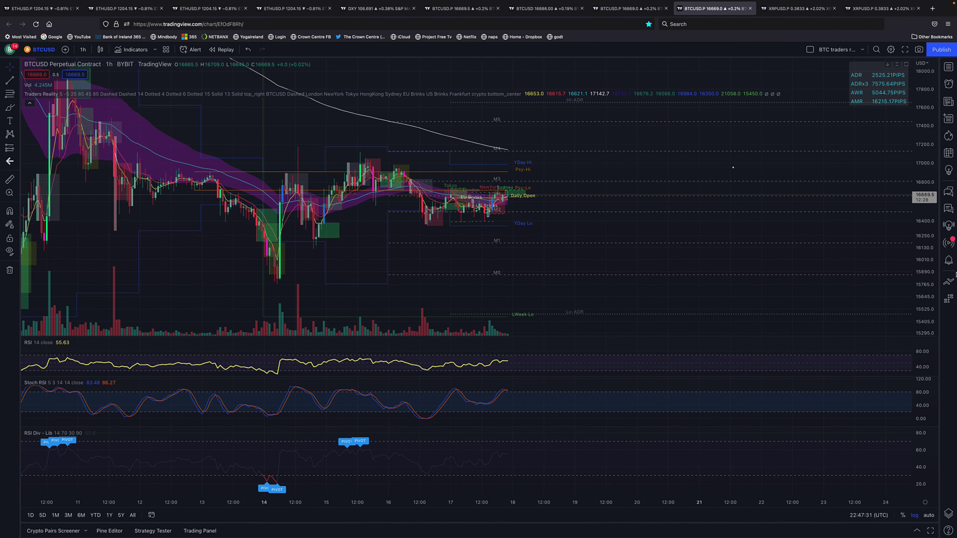
drag(928, 272, 927, 243)
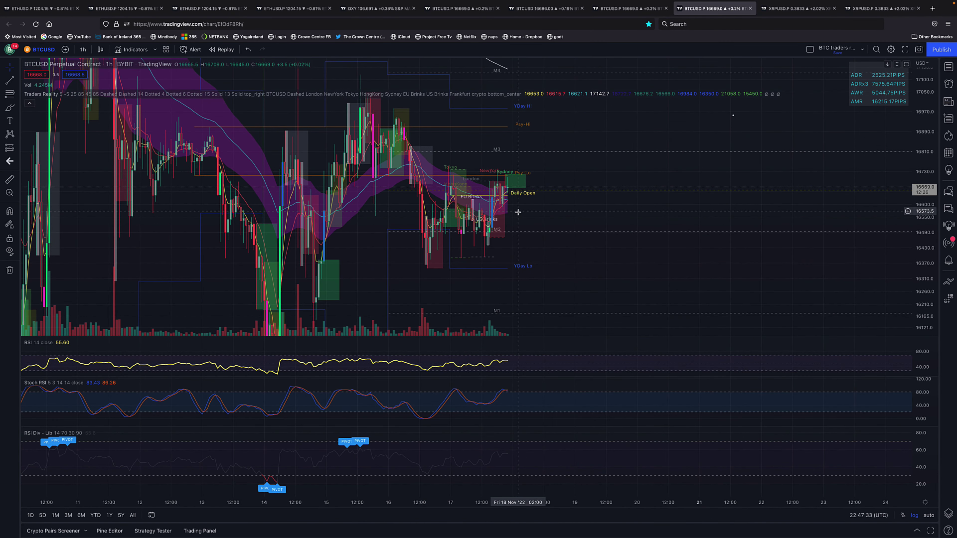
scroll(516, 213, up, 1)
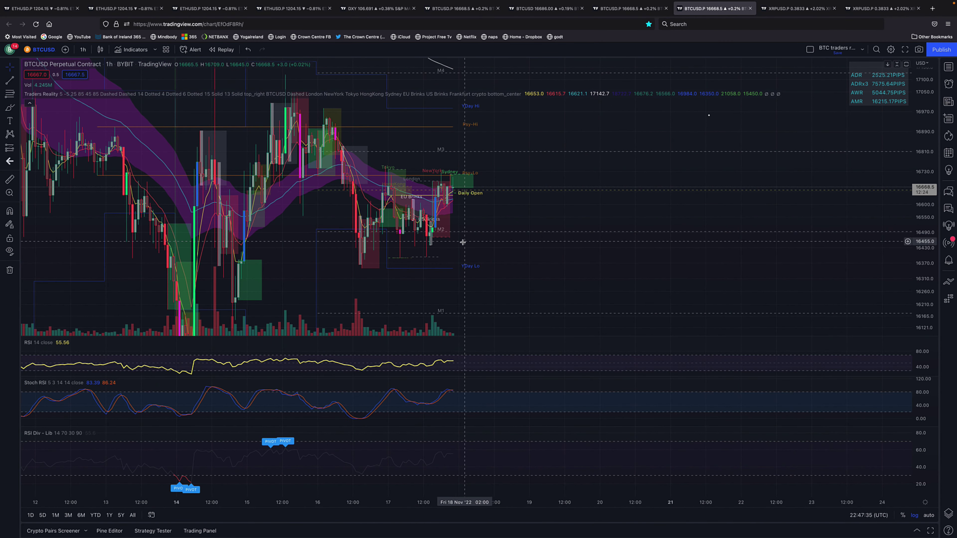
scroll(462, 243, up, 1)
scroll(462, 242, up, 1)
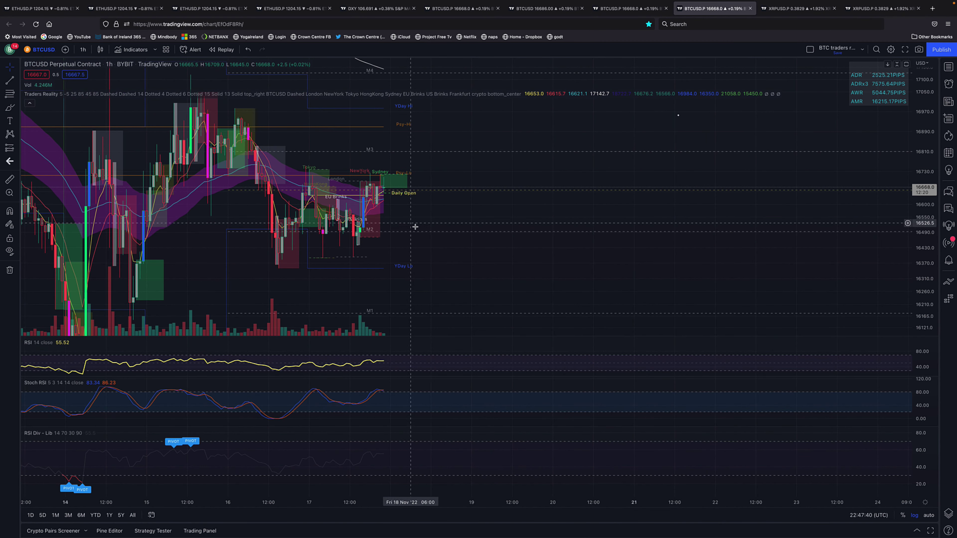
scroll(495, 241, left, 5)
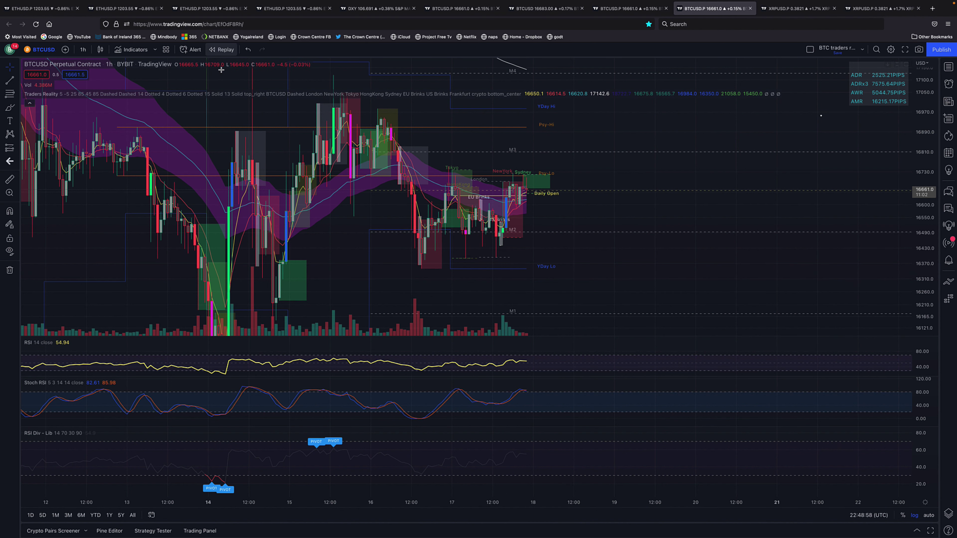
Change the traders chart to the 15-minute timeframe and examine price action from 14 to 17 November
click(84, 50)
click(94, 136)
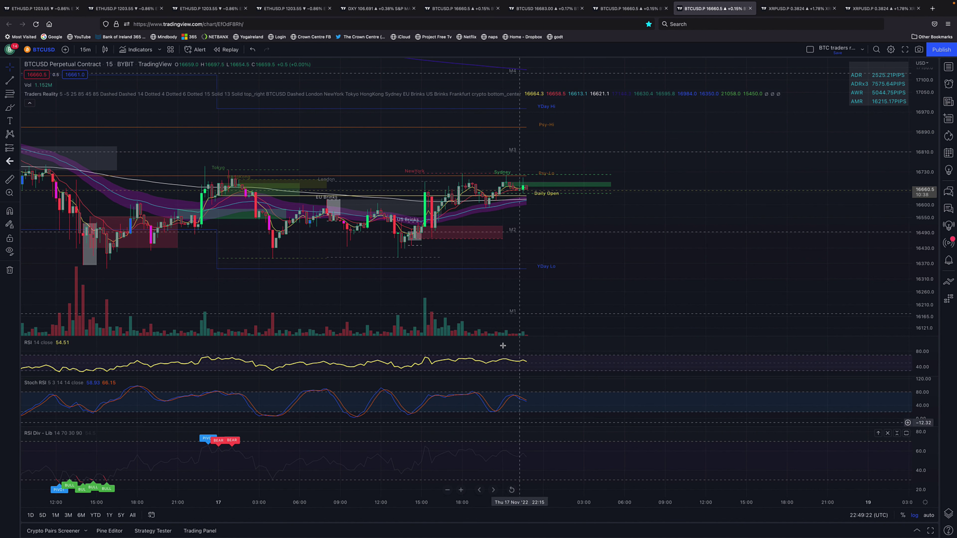
scroll(588, 284, down, 5)
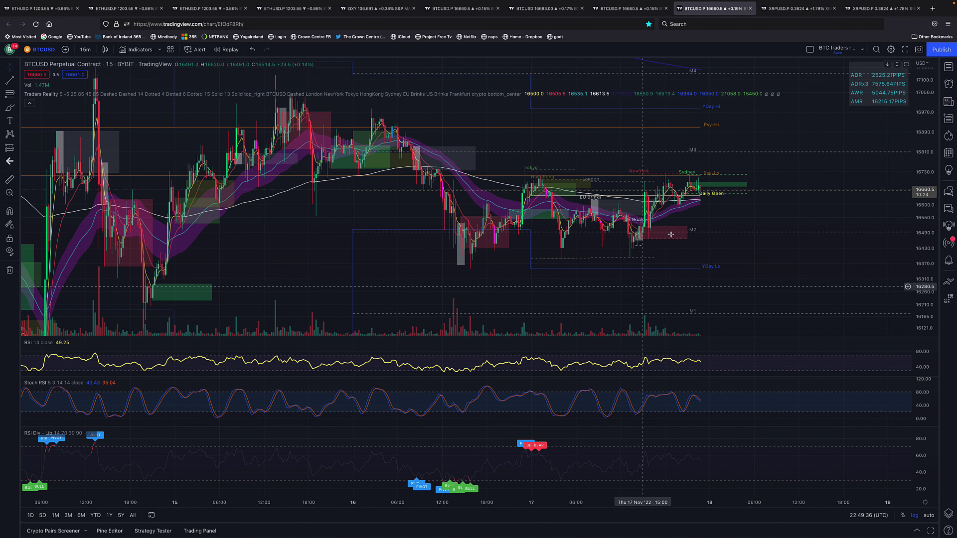
Return to the 1-hour BTC arc chart and review price action from September's Level 1 range through the November decline and projected paths
click(628, 8)
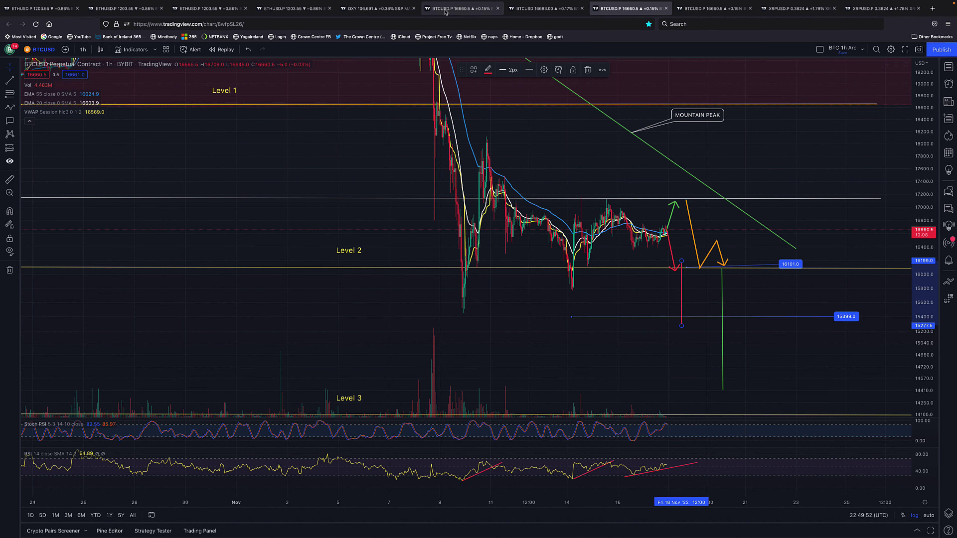
mouse_move(447, 1)
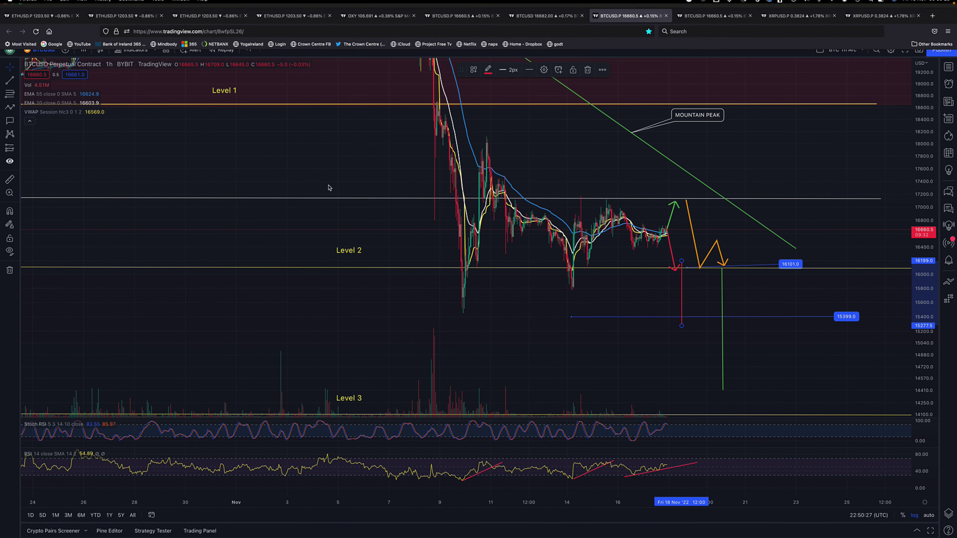
scroll(369, 157, down, 3)
drag(374, 176, 551, 375)
scroll(400, 337, left, 10)
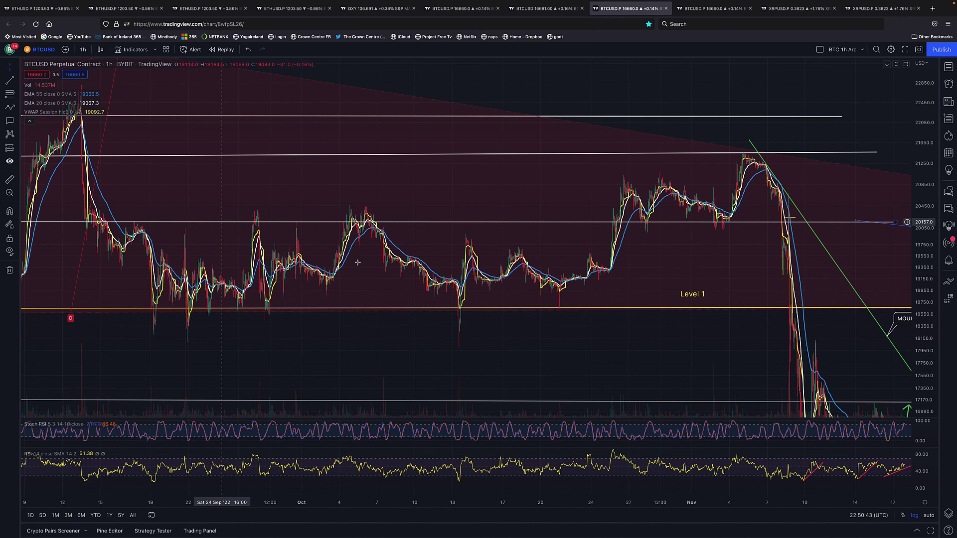
drag(592, 279, 357, 176)
drag(684, 289, 374, 101)
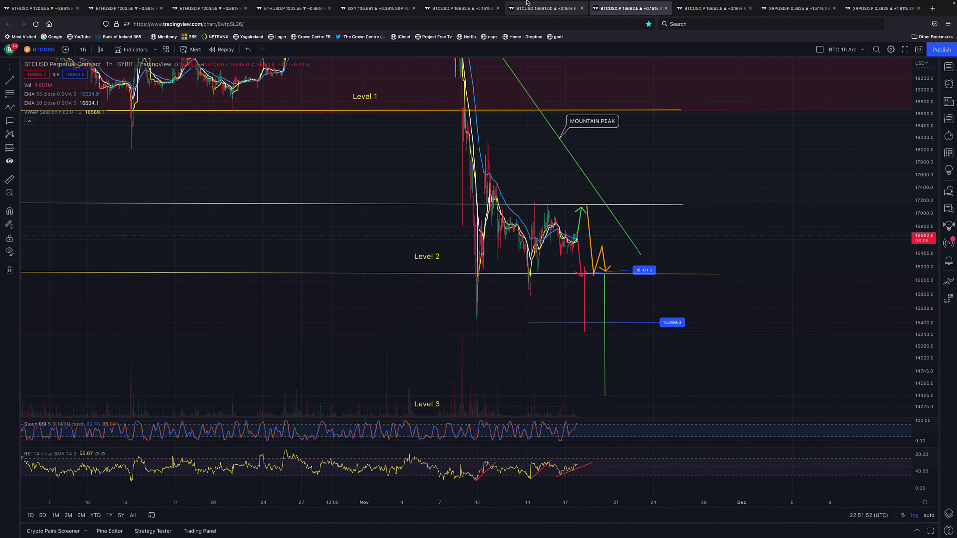
mouse_move(595, 16)
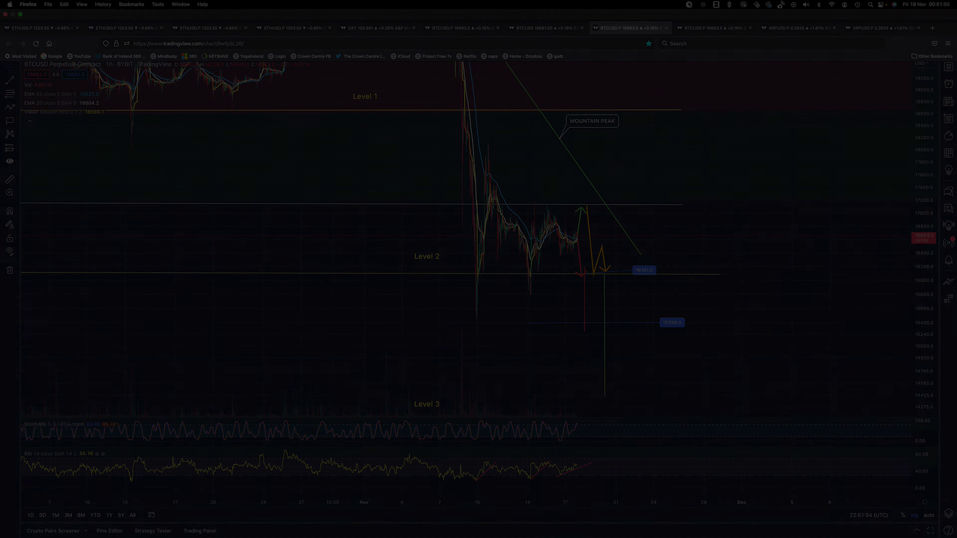